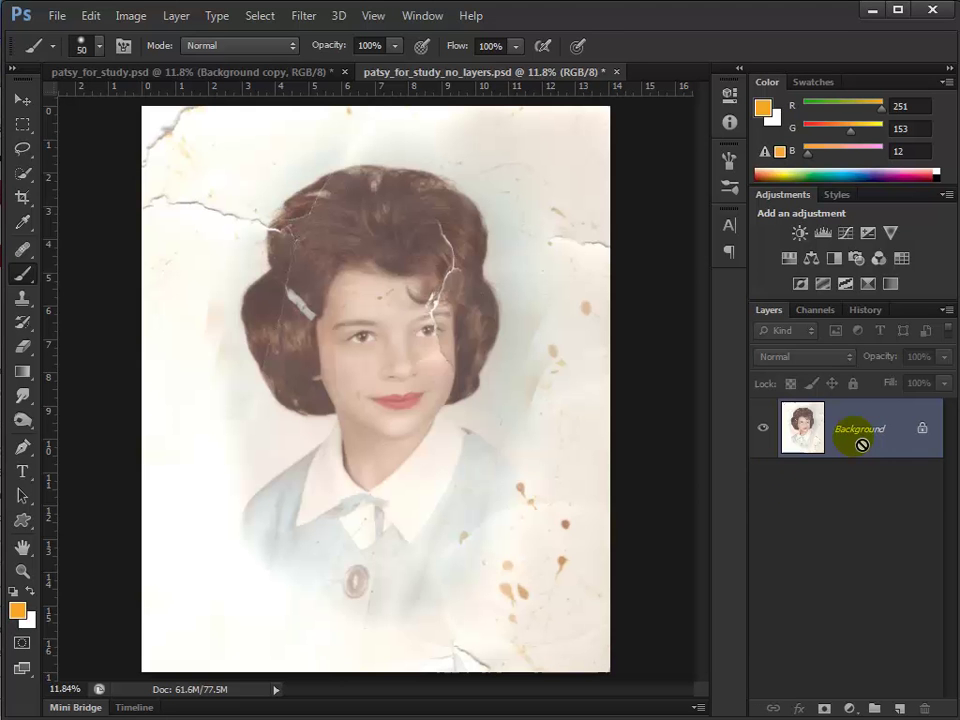
Duplicate the Background layer and activate the Spot Healing Brush Tool.
key("ctrl+j")
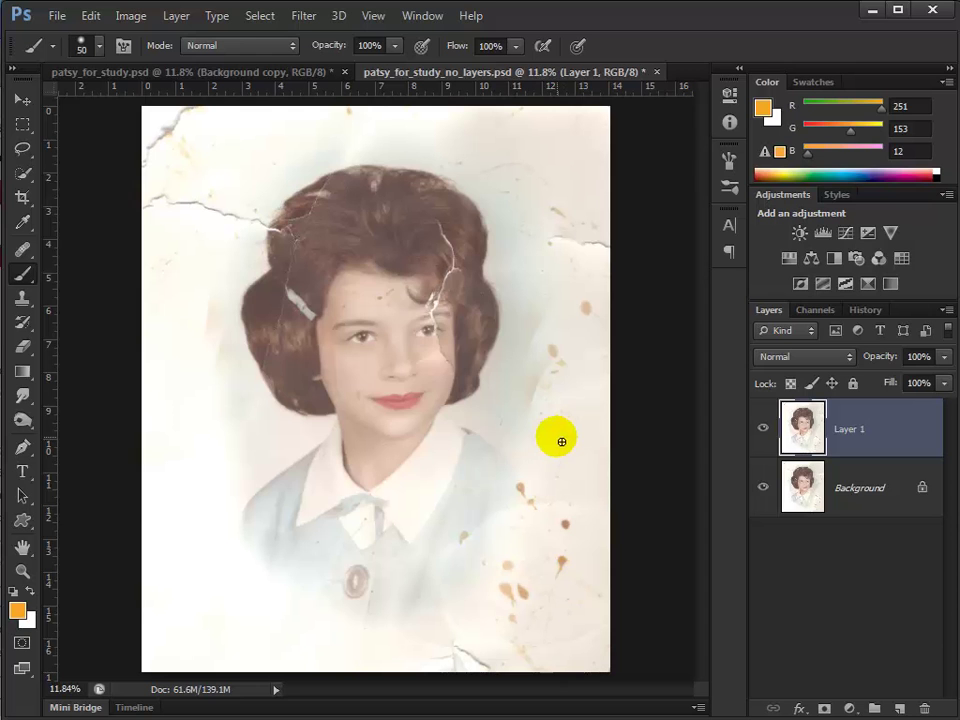
left_click(559, 444, "ctrl")
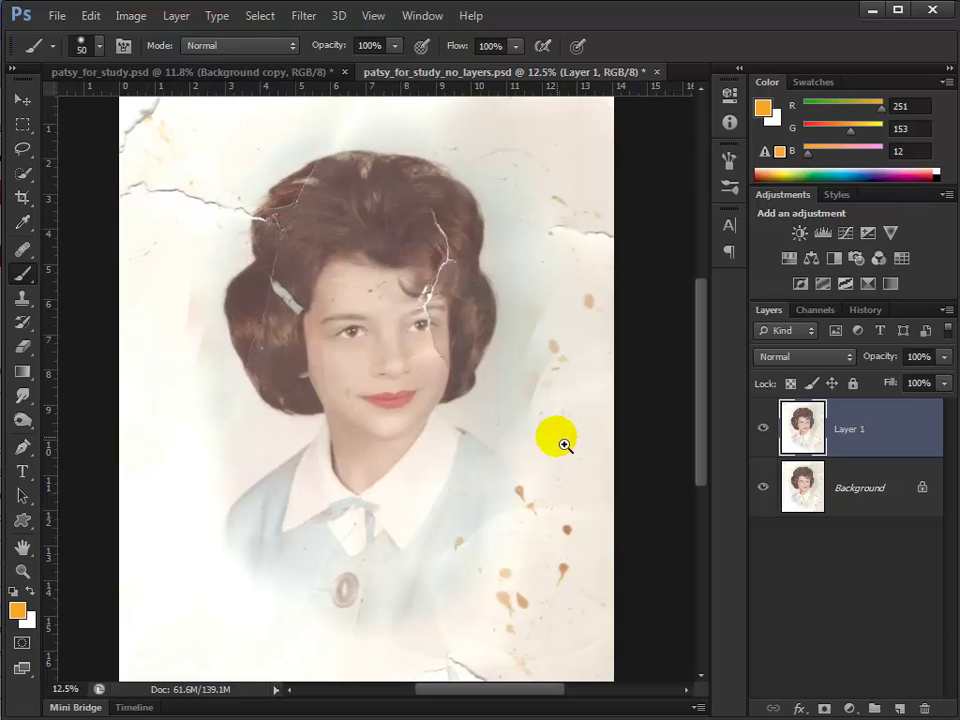
left_click(559, 416, "ctrl")
left_click(565, 371, "ctrl")
left_click(564, 369, "ctrl")
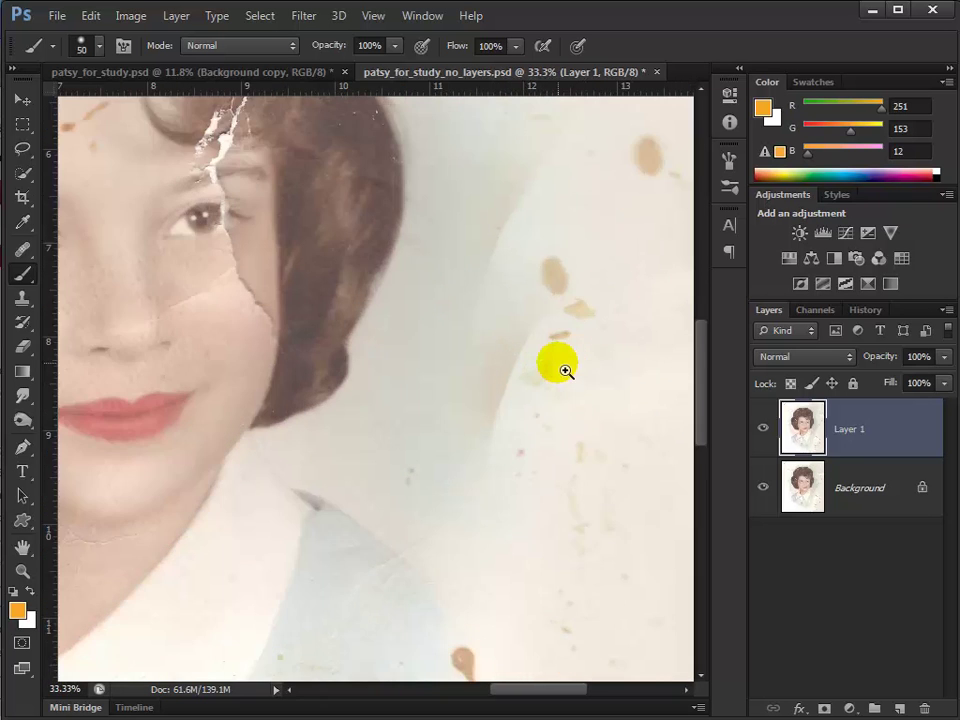
left_click(564, 369, "ctrl")
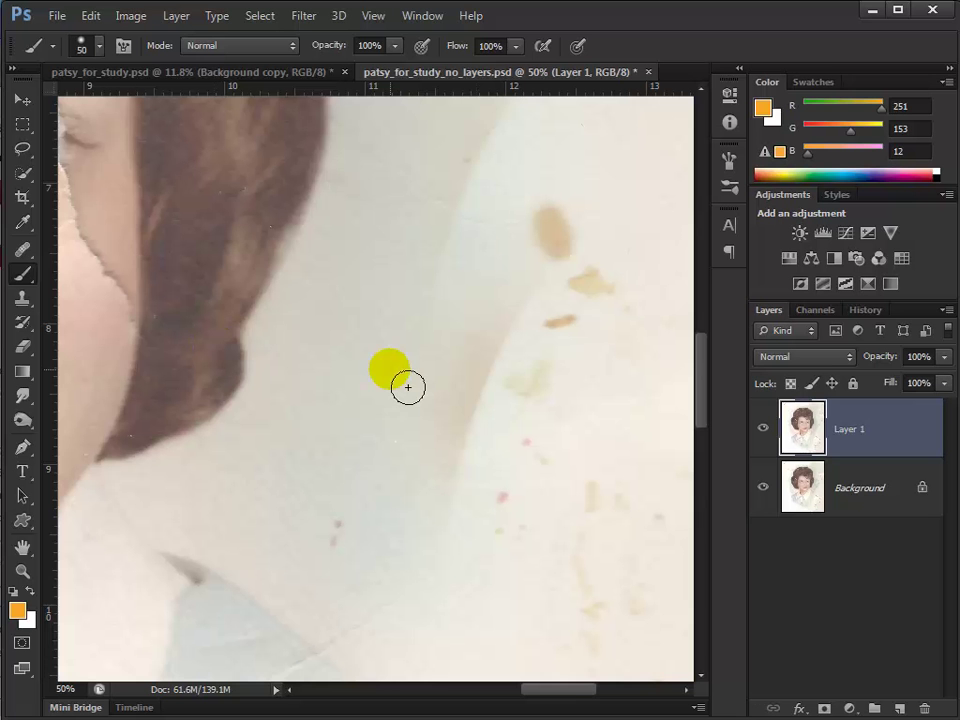
left_click(23, 249)
left_click(24, 250)
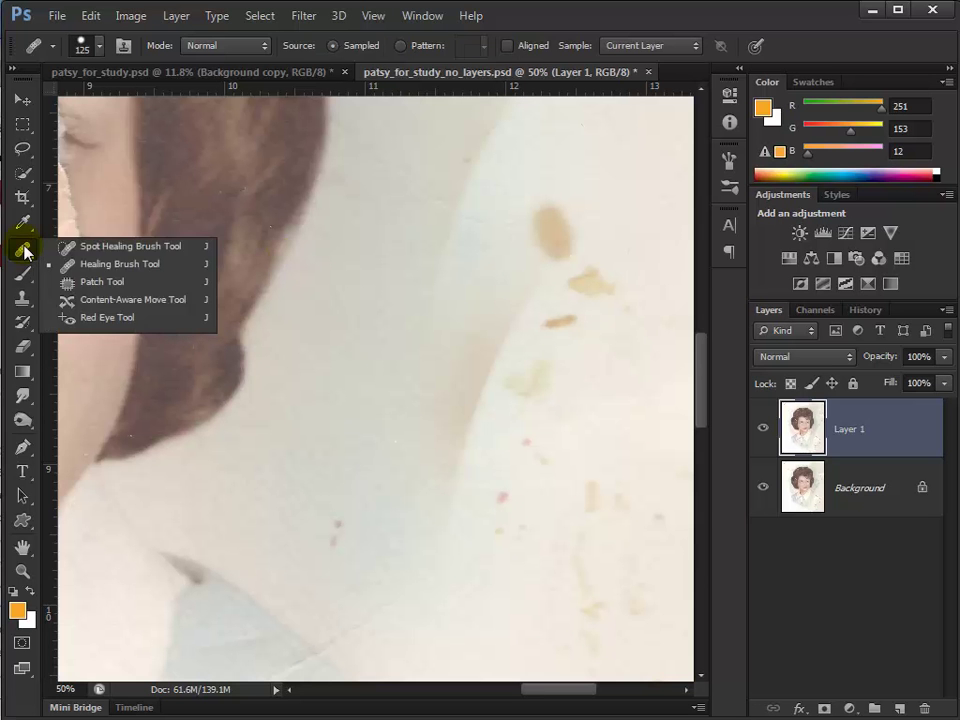
left_click(134, 247)
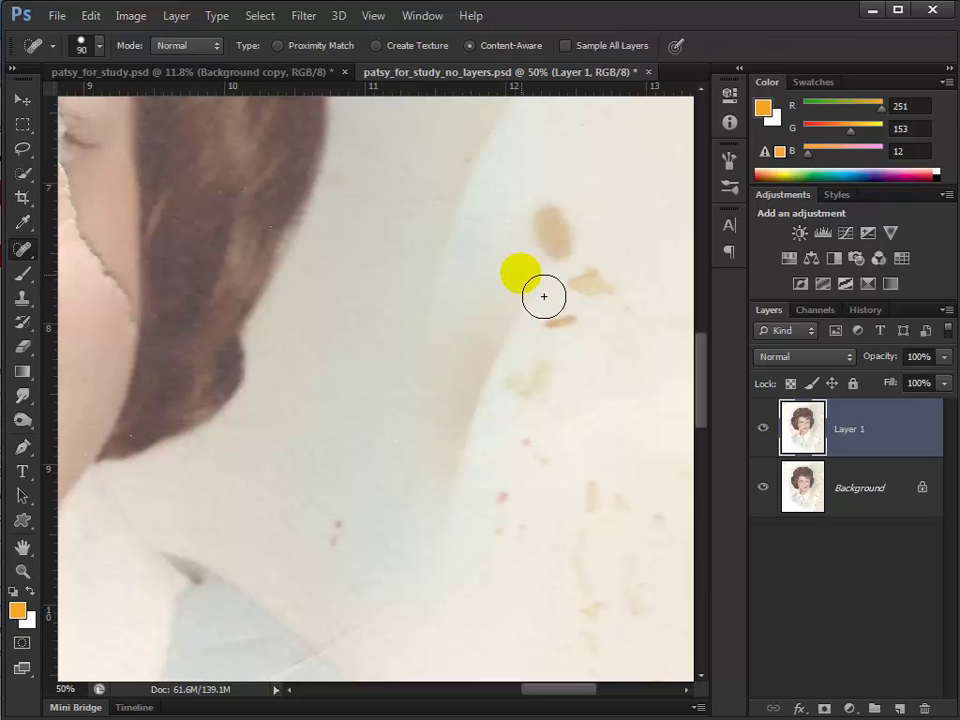
Heal the large tan stains and the pale yellow blotch in the backdrop beside the girl's hair.
left_click(548, 215)
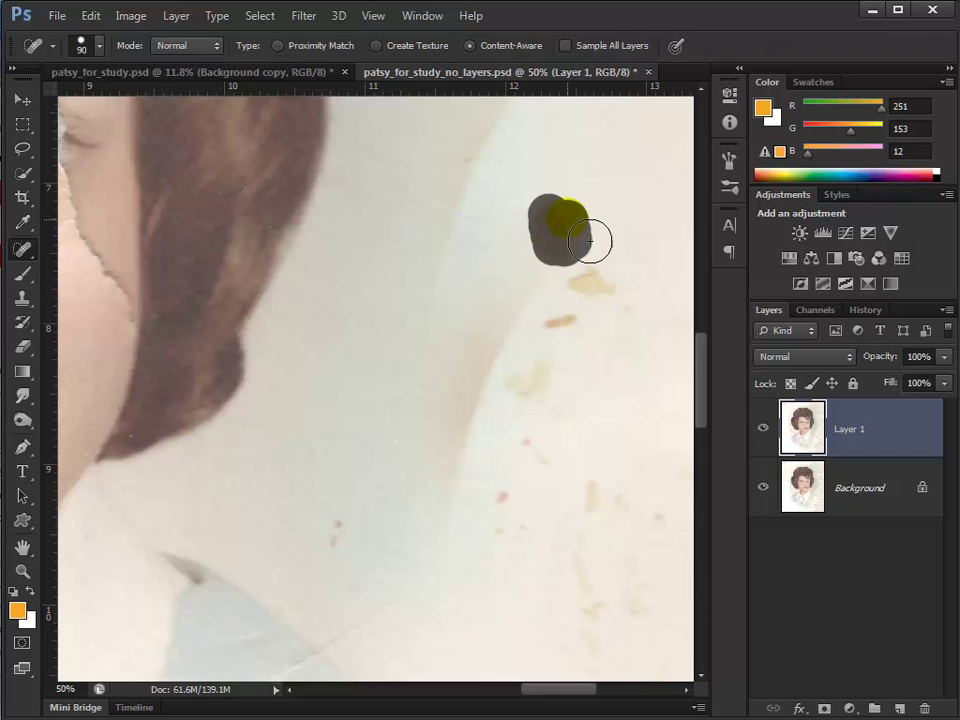
left_click(603, 499)
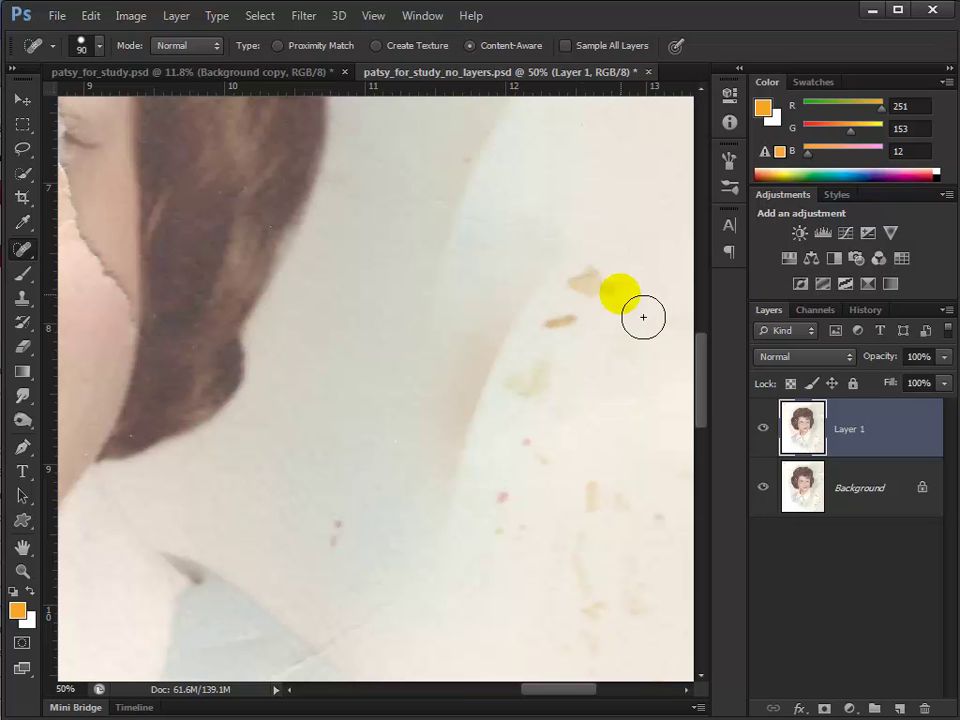
left_click(612, 287)
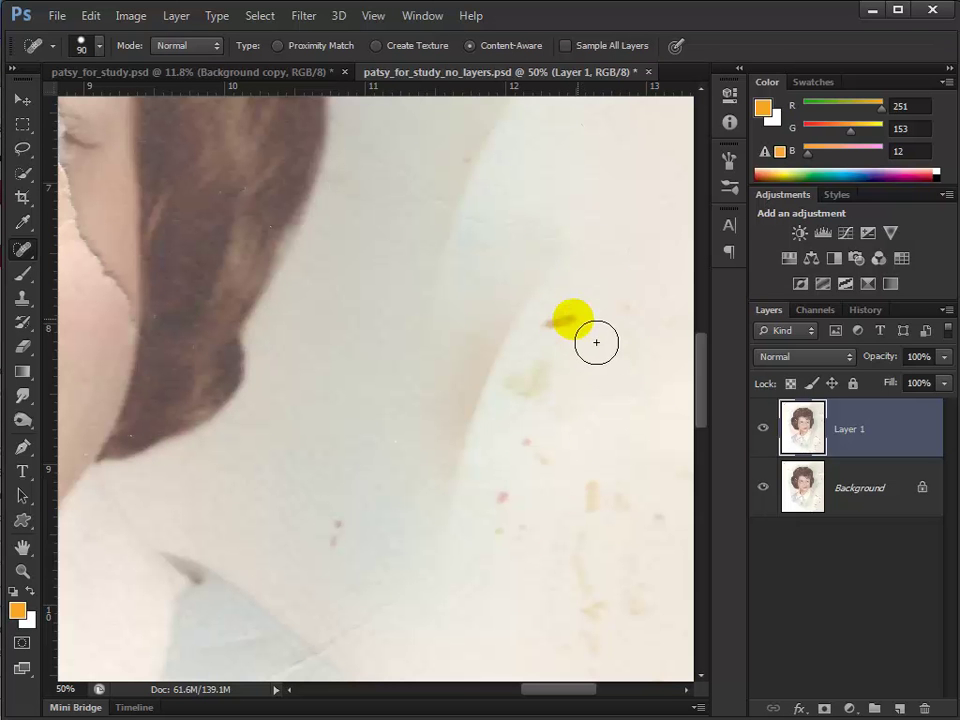
left_click(557, 322)
left_click(537, 385)
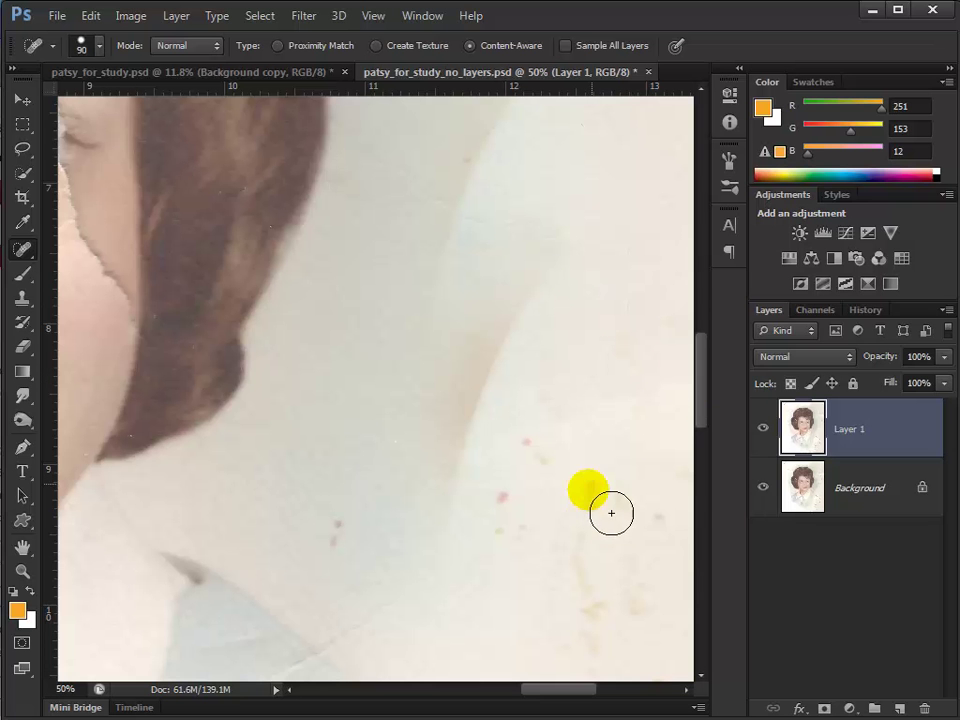
Heal the faint yellowish streaks running down the backdrop below the tan stains.
left_click_drag(592, 484, 598, 610)
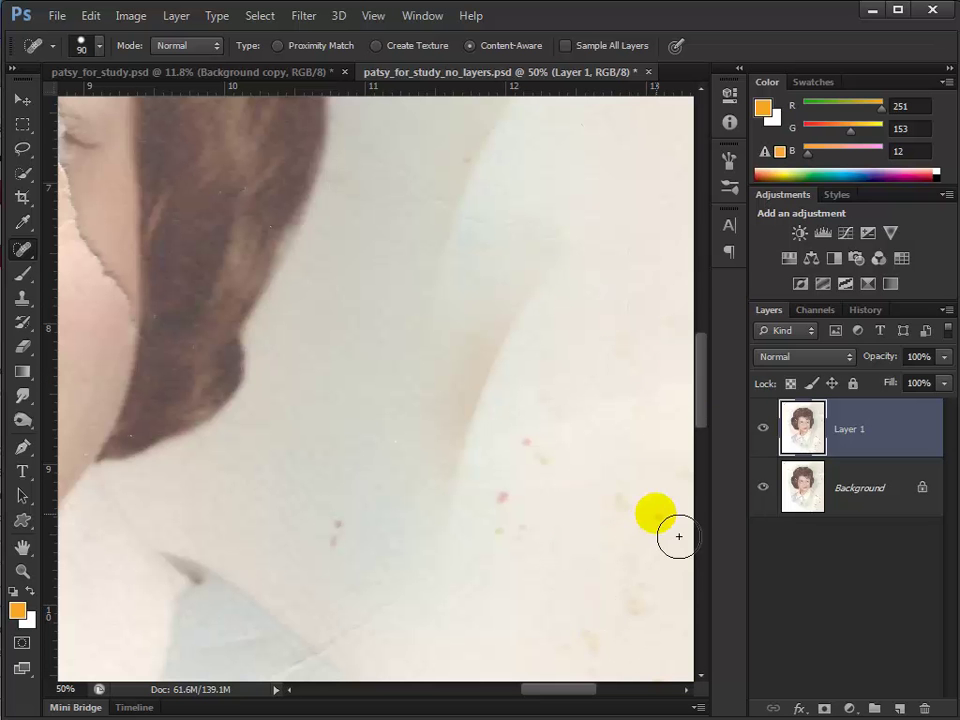
left_click_drag(654, 513, 628, 610)
left_click(610, 648)
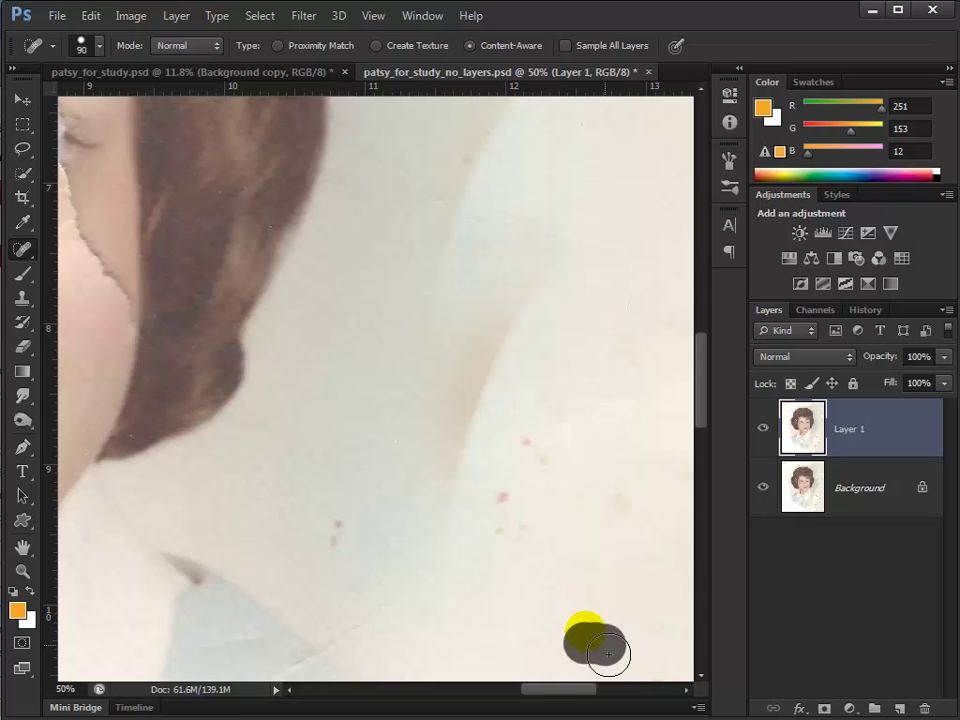
Heal the small pink and yellow specks in the backdrop between the collar and the photo's right side.
mouse_move(553, 405)
left_mouse_down()
mouse_move(545, 463)
mouse_move(535, 458)
left_mouse_up()
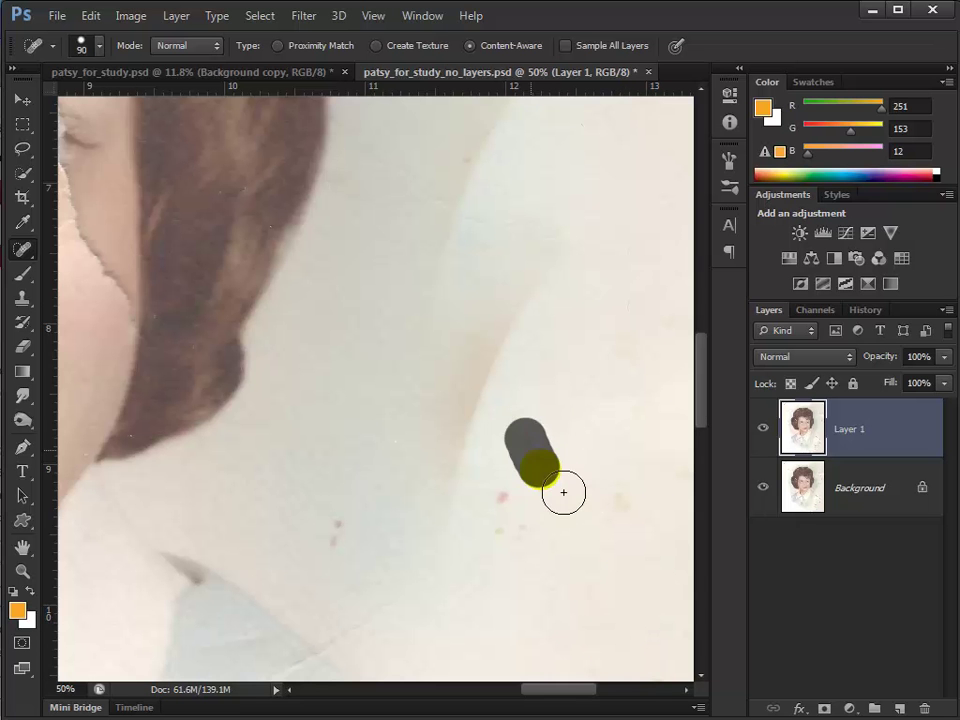
left_click_drag(496, 502, 496, 540)
left_click(516, 526)
left_click(620, 500)
left_click(514, 426)
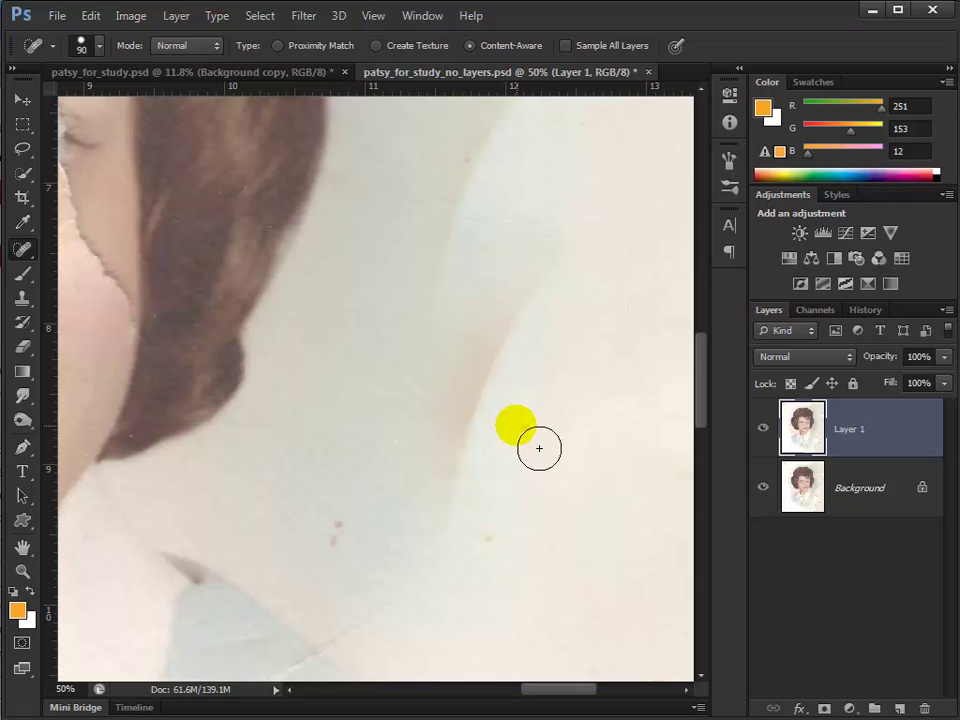
left_click(552, 403)
left_click_drag(343, 515, 327, 546)
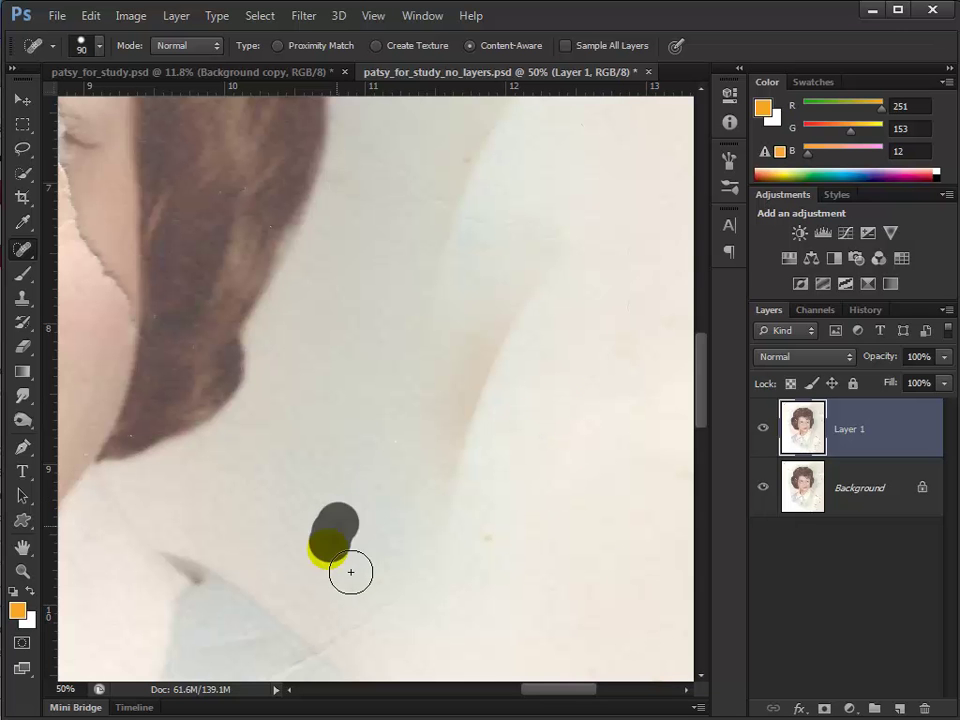
left_click_drag(491, 515, 491, 552)
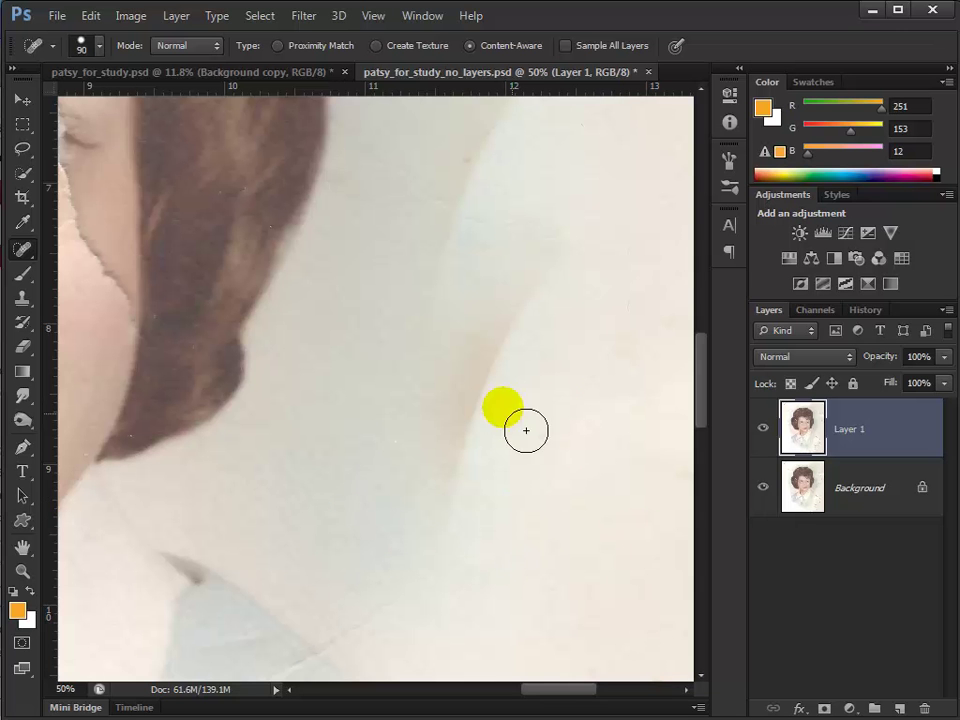
Heal the stains and spots along the photo's right edge, level with the girl's face.
scroll(444, 399, "up", 3)
mouse_move(628, 203)
left_mouse_down()
mouse_move(649, 255)
mouse_move(655, 232)
left_mouse_up()
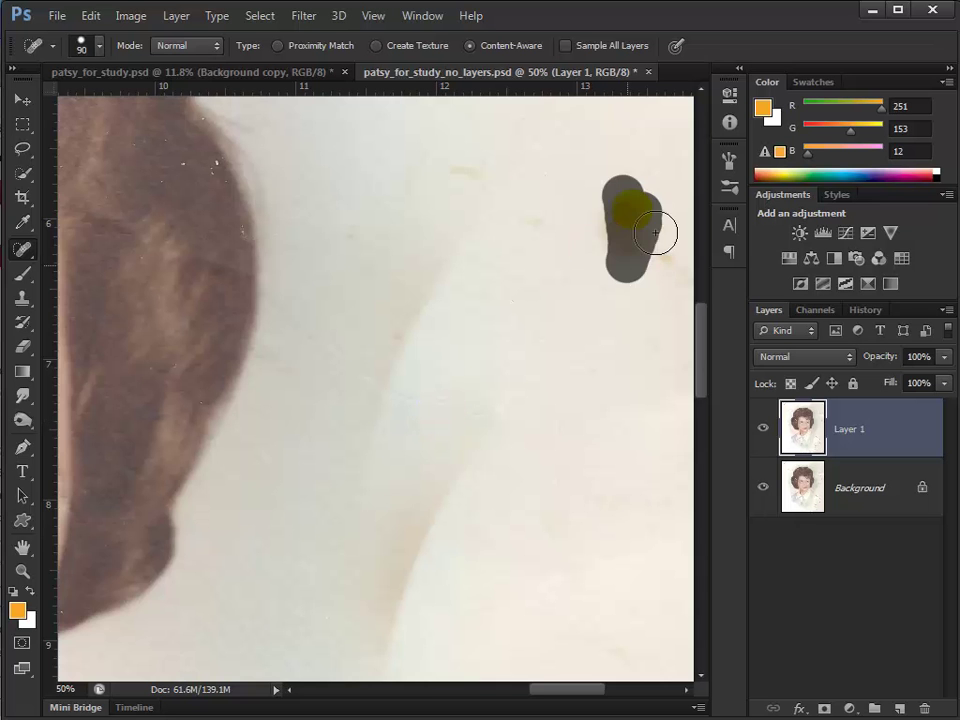
left_click_drag(668, 279, 665, 276)
scroll(439, 336, "right", 3)
left_click_drag(560, 250, 576, 298)
left_click_drag(570, 200, 583, 264)
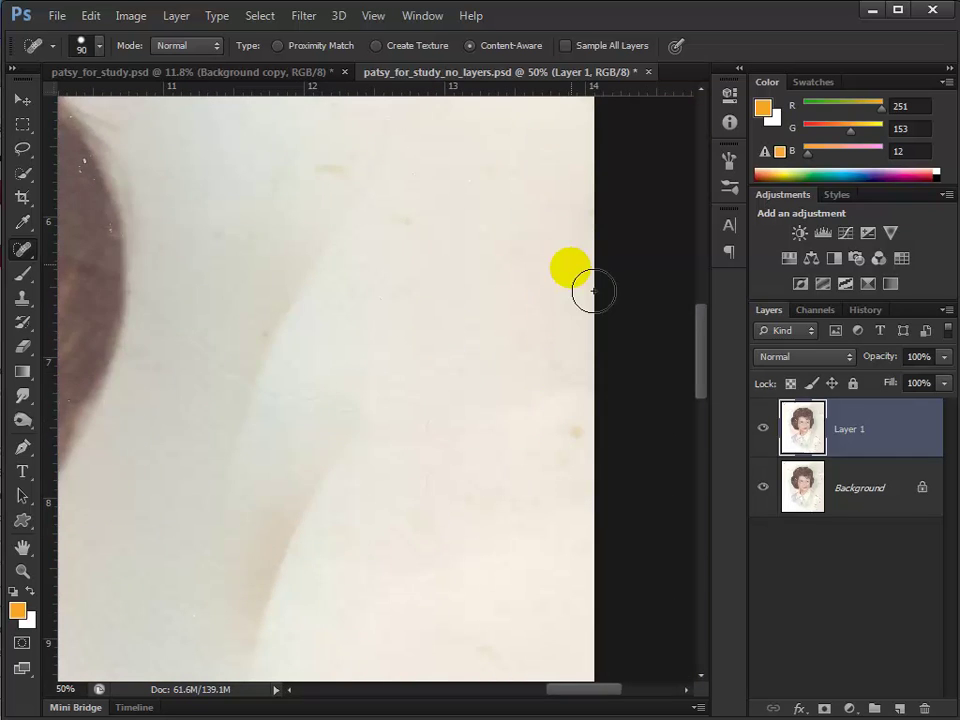
left_click(561, 424)
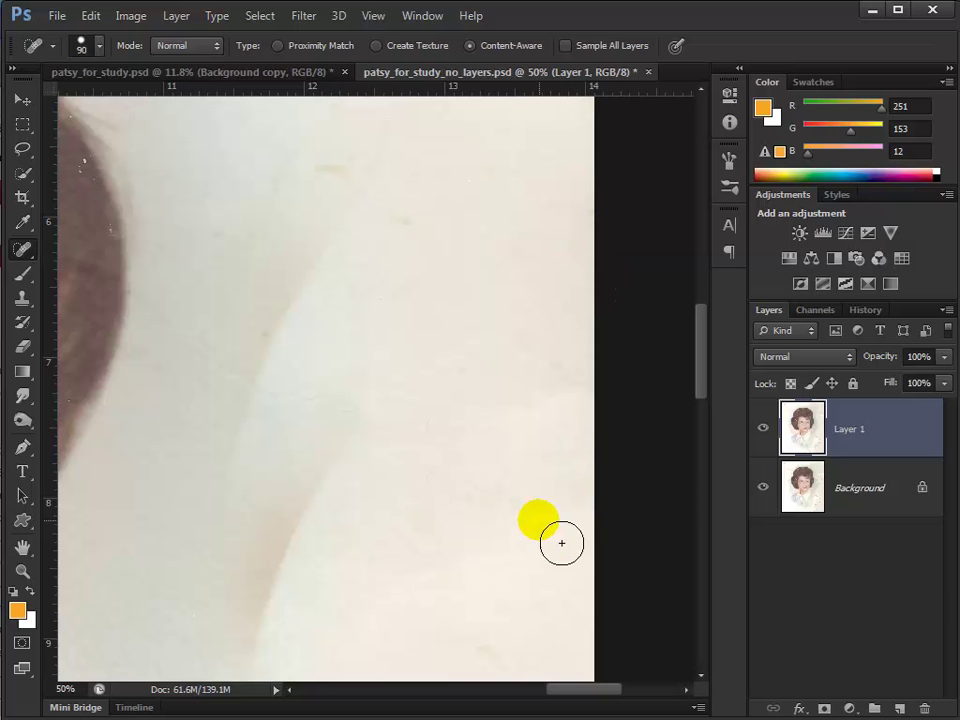
left_click_drag(563, 185, 578, 255)
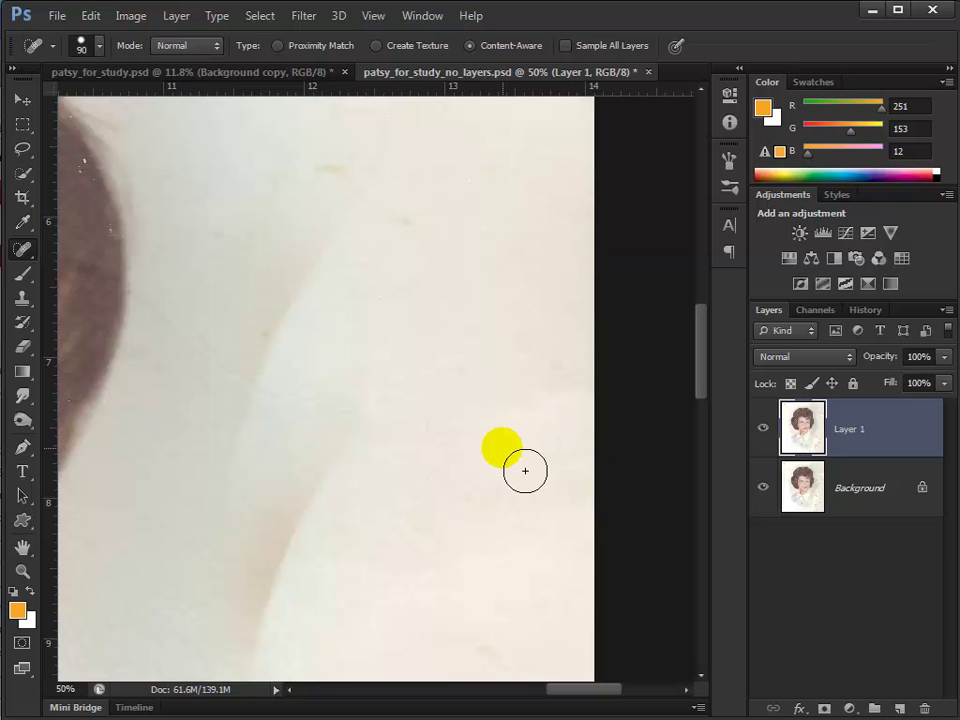
left_click_drag(564, 184, 564, 236)
Heal the faint tan marks and specks in the backdrop between the hair and the photo's right edge.
mouse_move(418, 178)
left_mouse_down()
mouse_move(418, 240)
mouse_move(438, 240)
left_mouse_up()
left_click(326, 171)
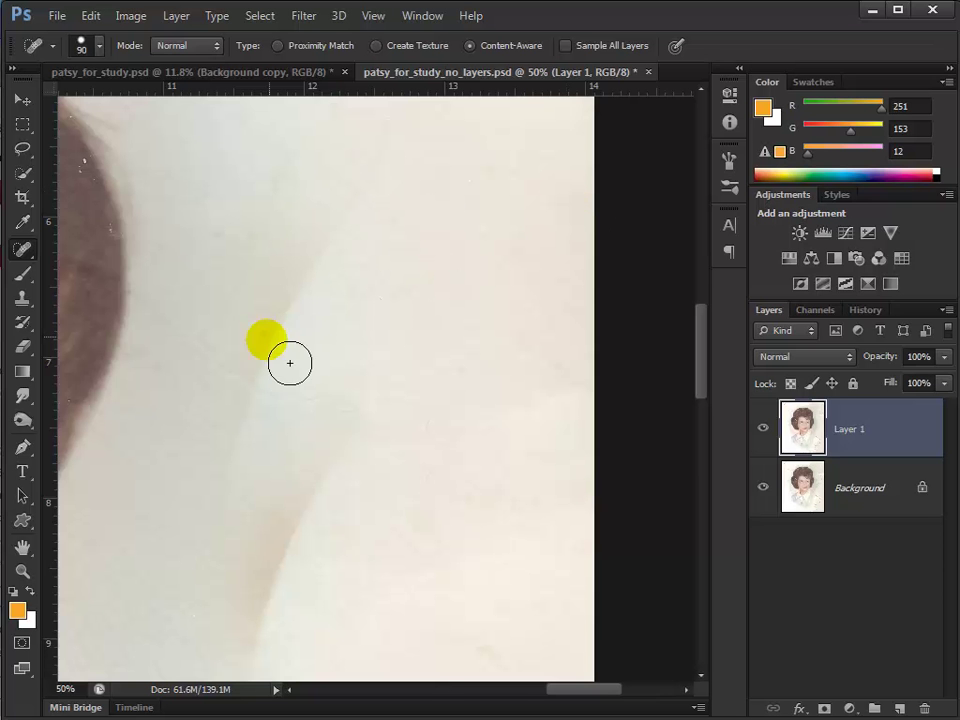
left_click(266, 340)
left_click(218, 228)
left_click_drag(259, 332, 347, 365)
Heal the spots and dark speck below the tear at the photo's right edge, plus the tear's inner half.
left_click_drag(482, 306, 251, 456)
mouse_move(470, 282)
left_mouse_down()
mouse_move(491, 304)
mouse_move(490, 332)
left_mouse_up()
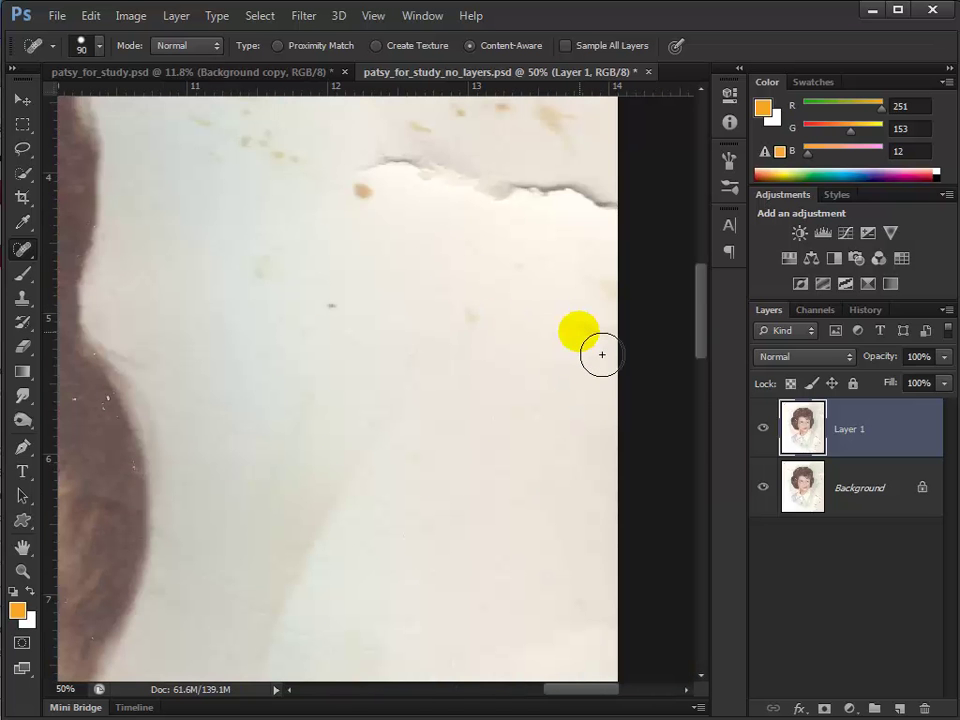
left_click_drag(600, 350, 602, 370)
left_click_drag(494, 322, 497, 351)
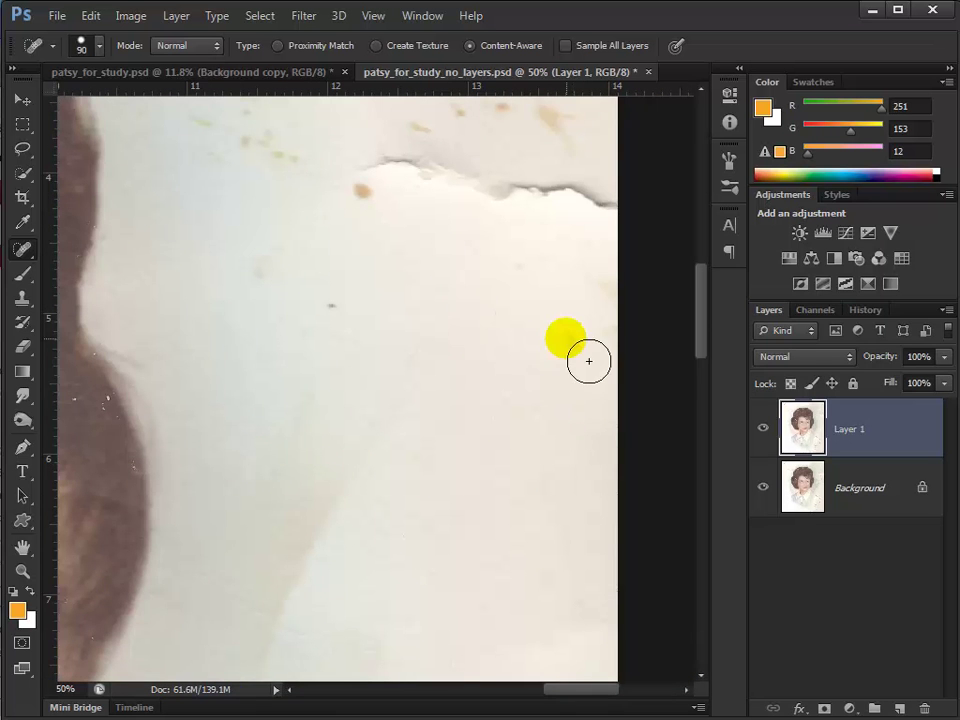
mouse_move(590, 262)
left_mouse_down()
mouse_move(544, 276)
mouse_move(481, 258)
left_mouse_up()
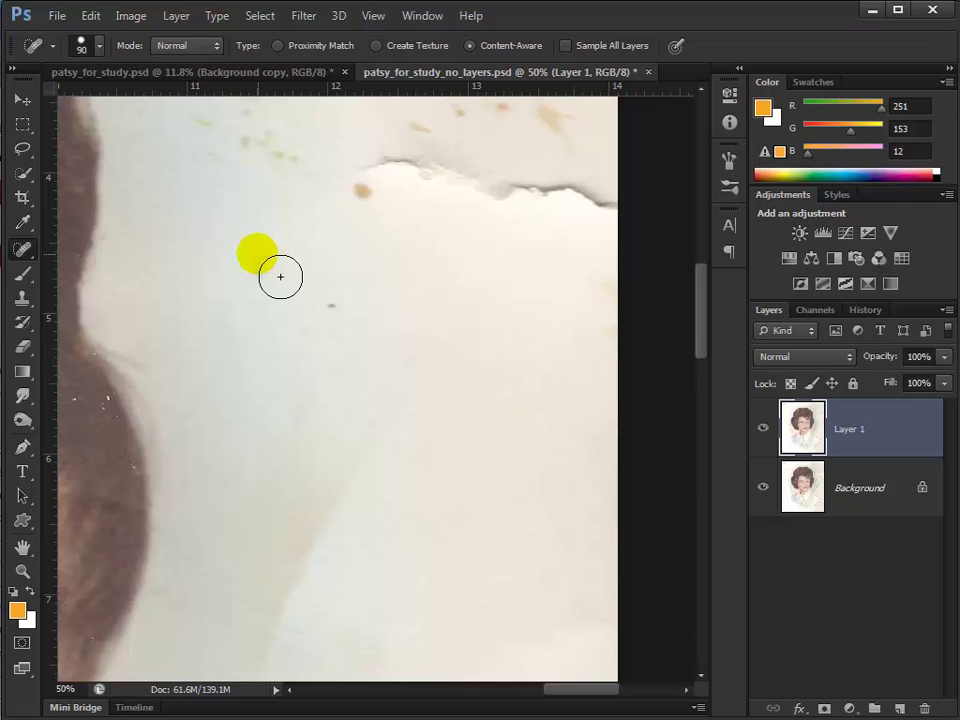
left_click_drag(256, 258, 260, 276)
left_click_drag(321, 290, 332, 310)
left_click_drag(352, 198, 369, 208)
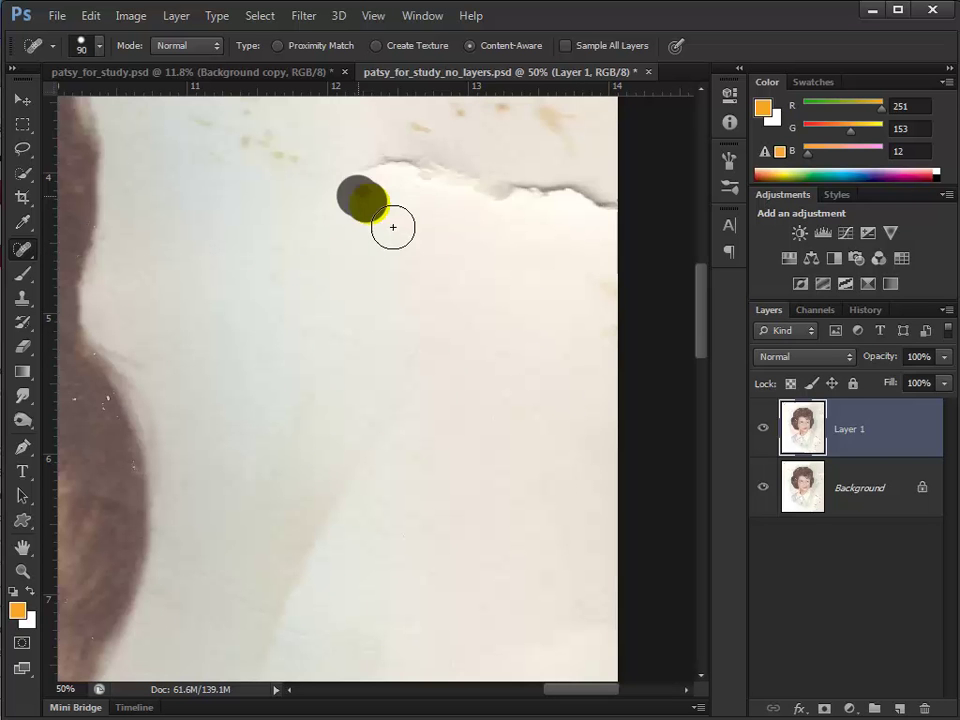
mouse_move(524, 199)
left_mouse_down()
mouse_move(416, 185)
mouse_move(388, 208)
left_mouse_up()
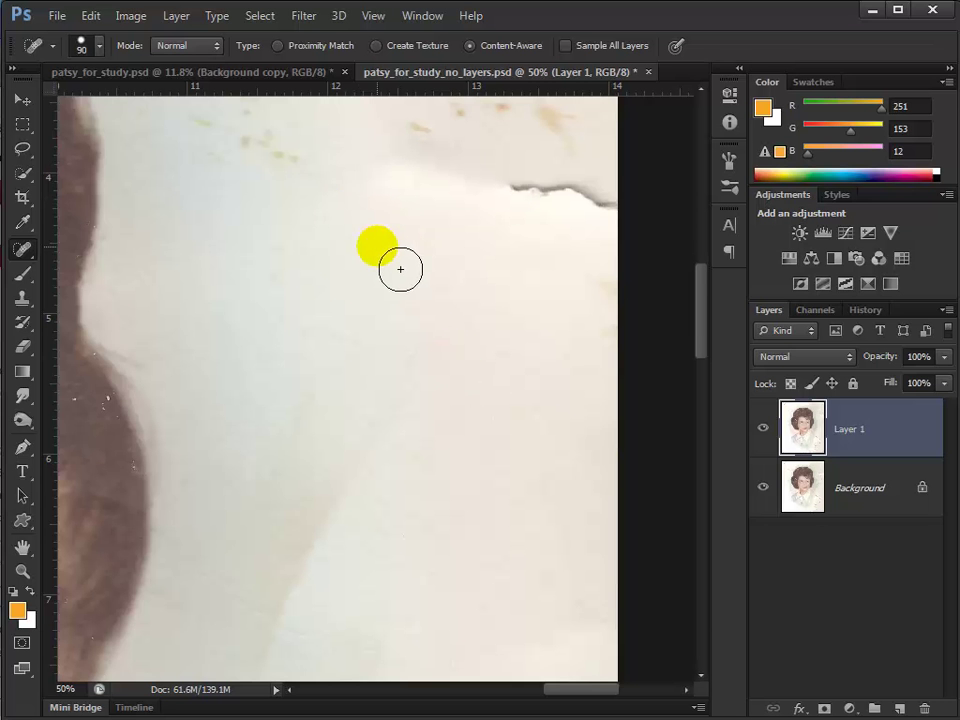
Heal the yellowish specks and small marks in the bluish backdrop next to the upper hair.
left_click_drag(376, 315, 371, 437)
left_click_drag(283, 320, 195, 290)
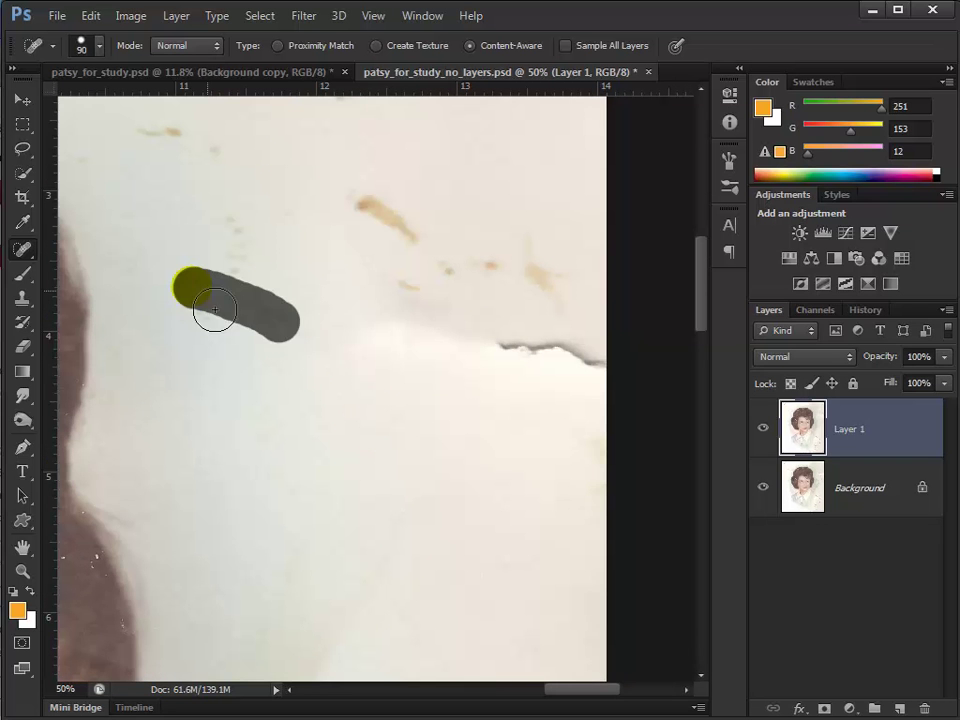
left_click_drag(231, 205, 244, 296)
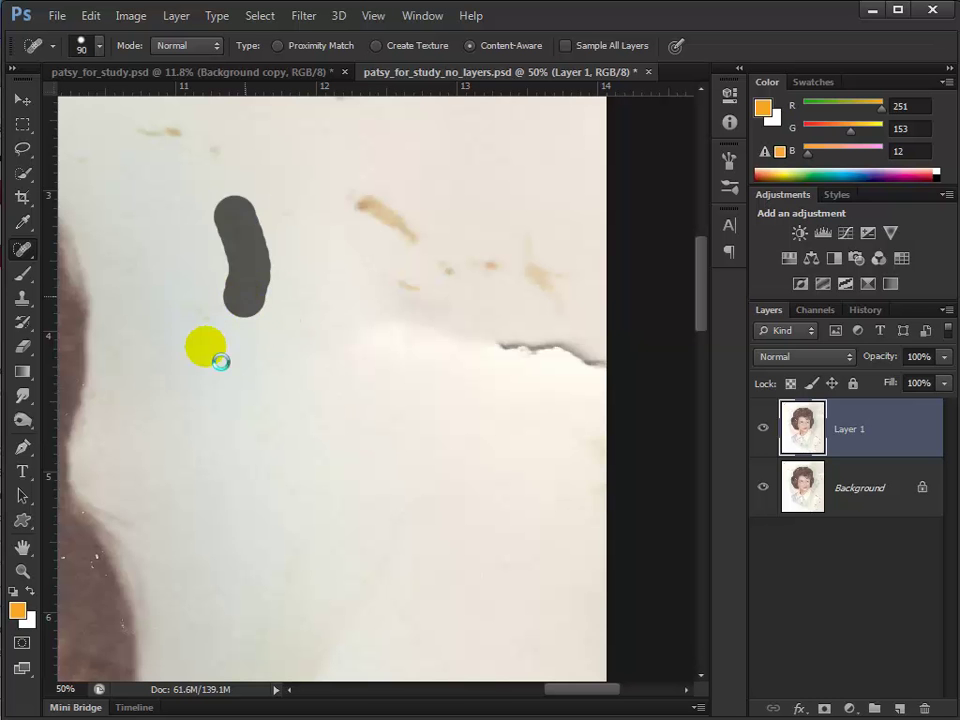
left_click_drag(232, 342, 178, 308)
left_click_drag(135, 270, 178, 302)
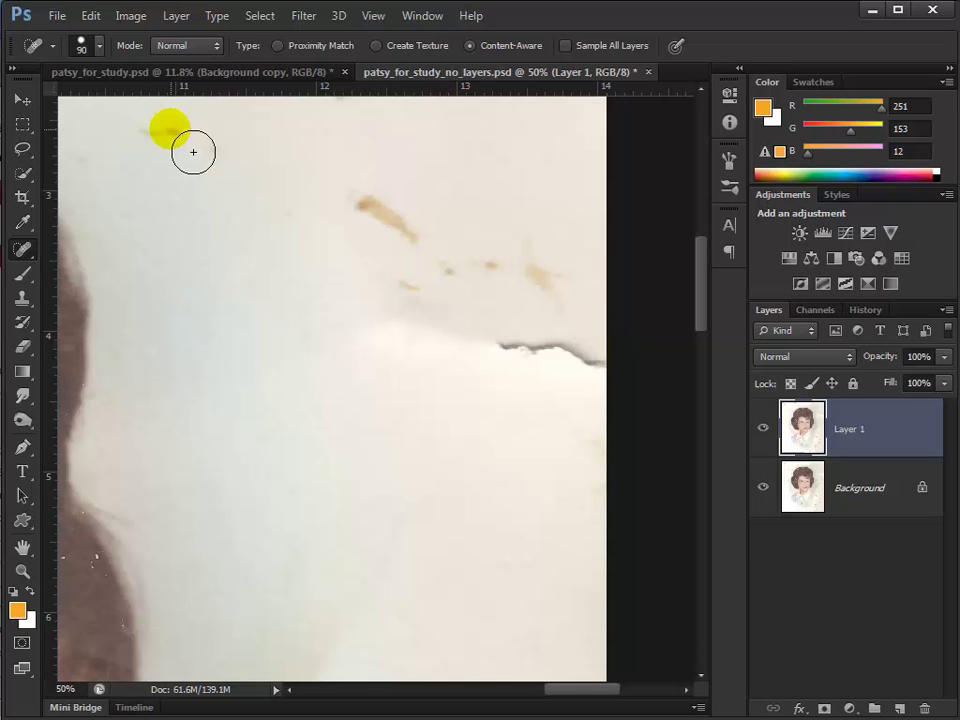
left_click_drag(178, 150, 250, 172)
Heal the tan streaks above the tear and the rest of the tear out to the photo's right edge.
mouse_move(362, 200)
left_mouse_down()
mouse_move(432, 260)
mouse_move(523, 287)
mouse_move(572, 315)
left_mouse_up()
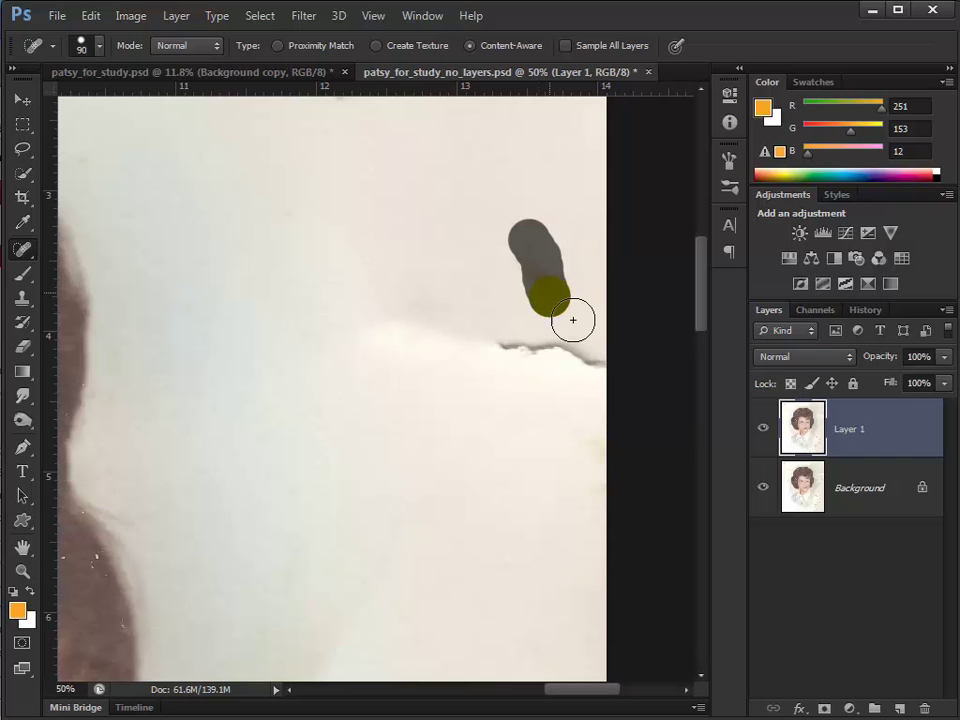
left_click_drag(455, 242, 489, 294)
mouse_move(544, 388)
left_mouse_down()
mouse_move(594, 375)
mouse_move(485, 372)
left_mouse_up()
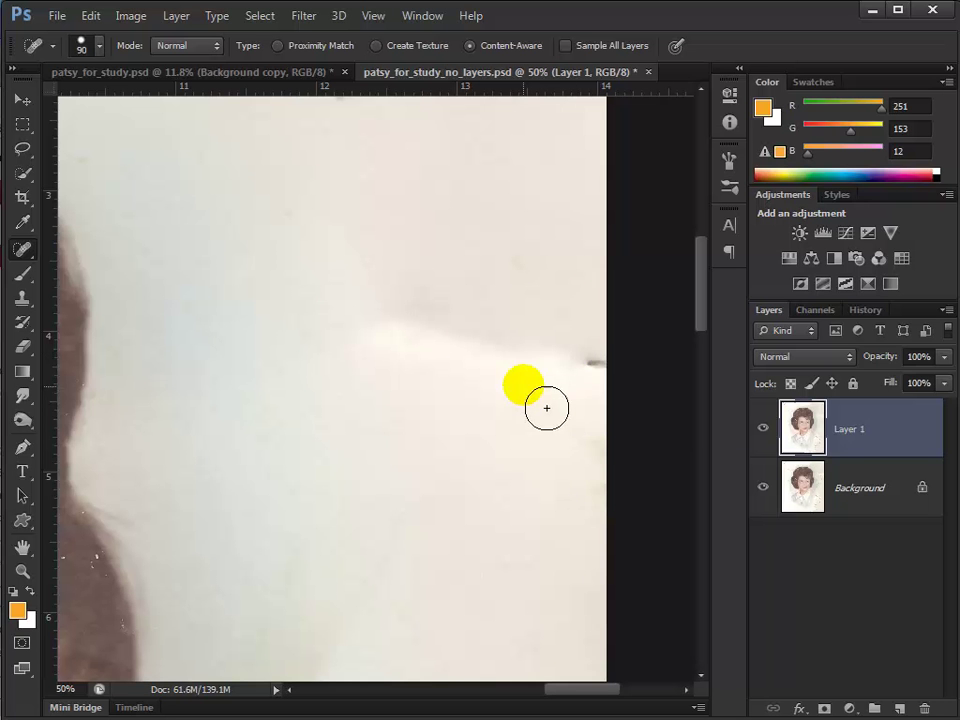
left_click(596, 381)
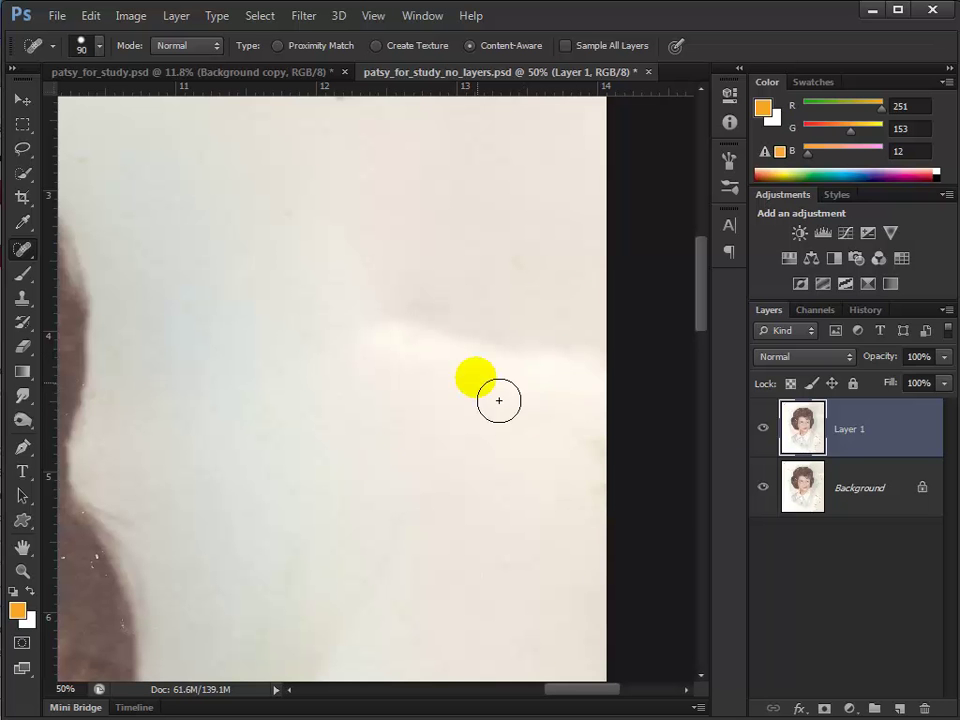
Heal the curved crease in the backdrop above the hair and the tan spot beneath it.
left_click_drag(330, 384, 337, 474)
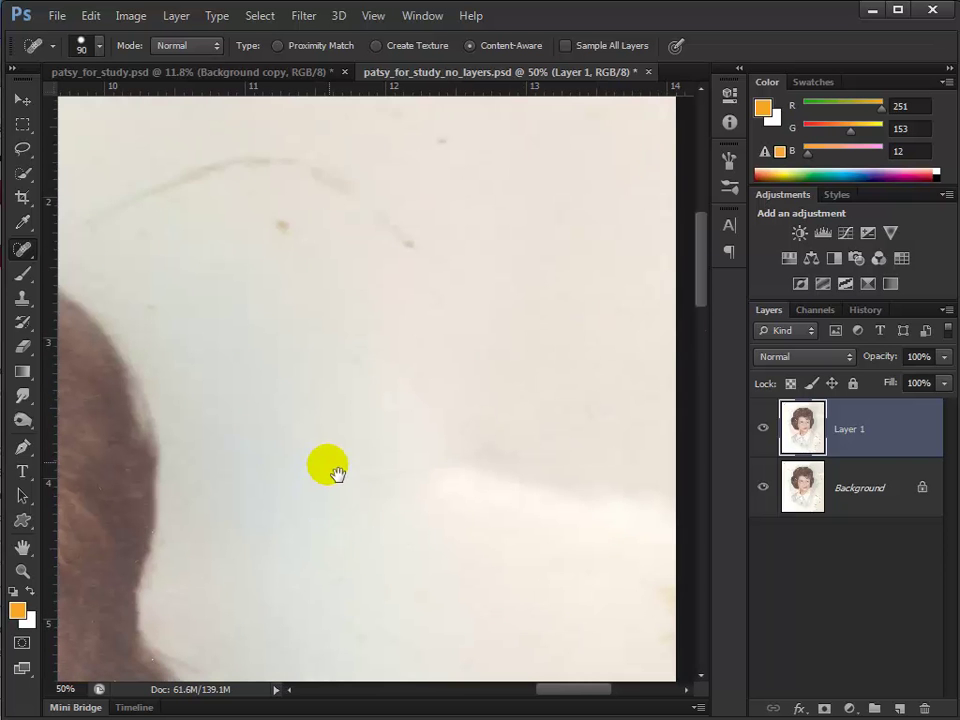
mouse_move(424, 279)
left_mouse_down()
mouse_move(356, 213)
mouse_move(274, 190)
mouse_move(169, 210)
mouse_move(124, 240)
left_mouse_up()
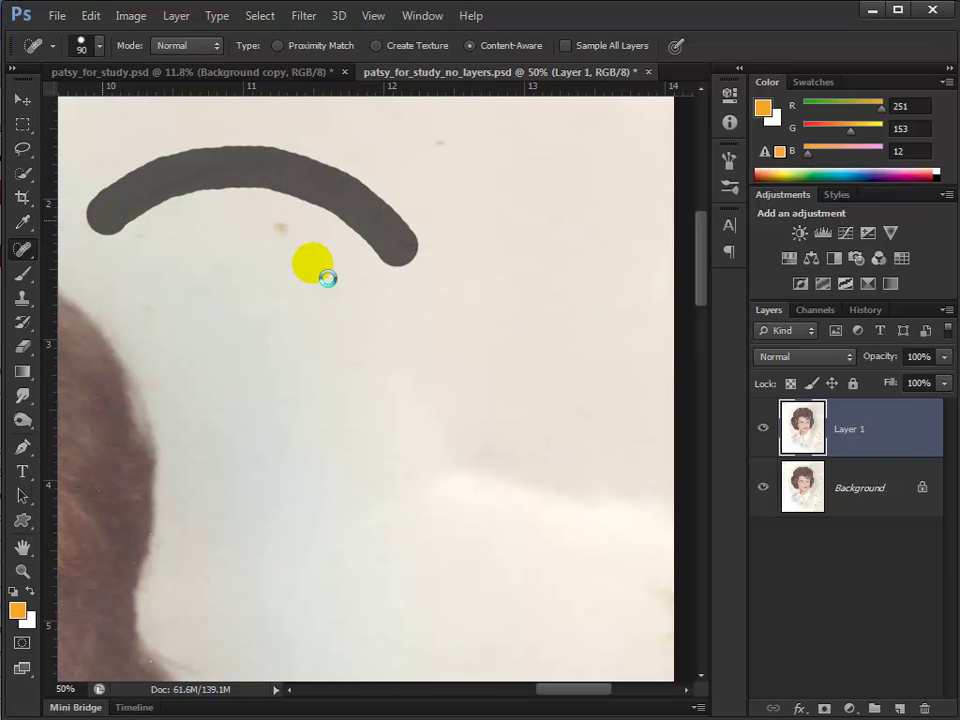
left_click_drag(264, 210, 300, 250)
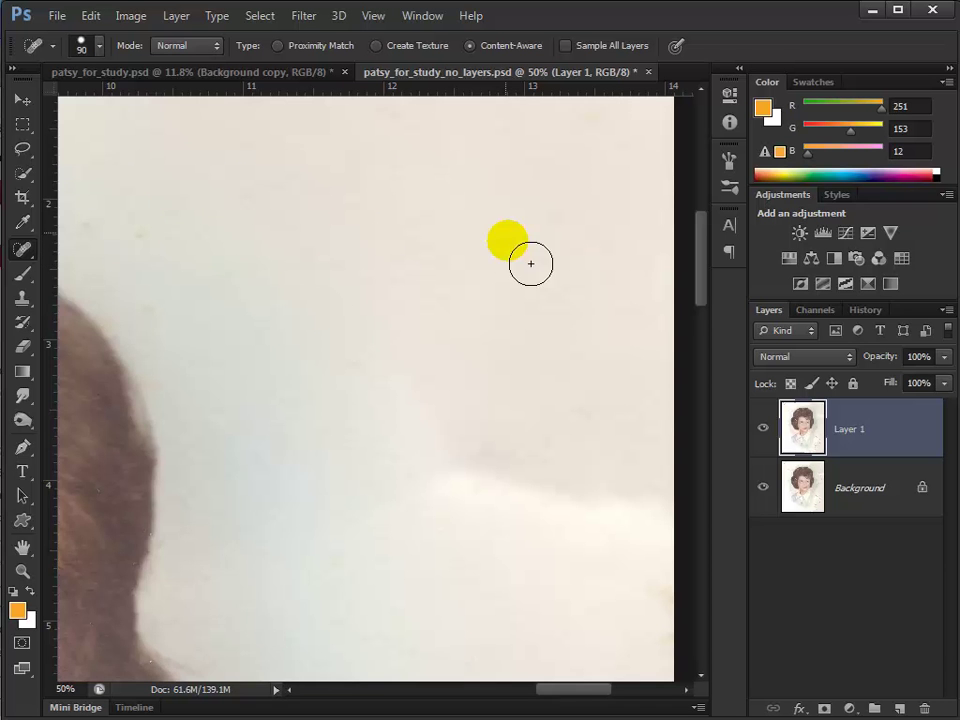
Heal the dark specks and faint spots in the backdrop at the photo's upper-right corner.
left_click_drag(530, 263, 422, 527)
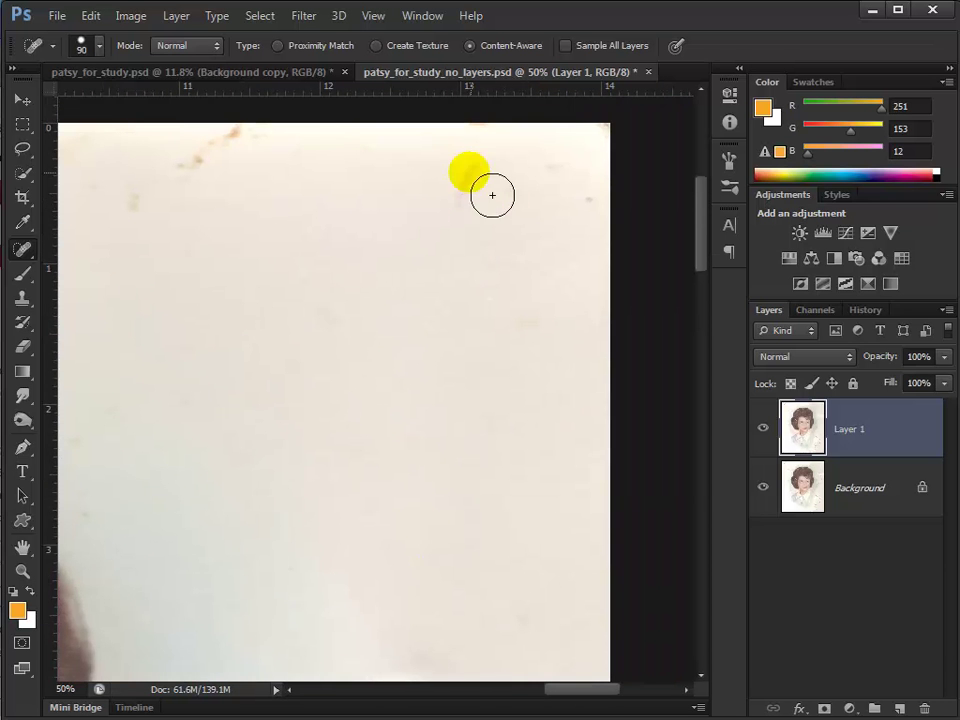
left_click(604, 212)
left_click_drag(564, 189, 553, 235)
left_click_drag(512, 194, 516, 227)
left_click_drag(512, 152, 480, 150)
left_click(524, 241)
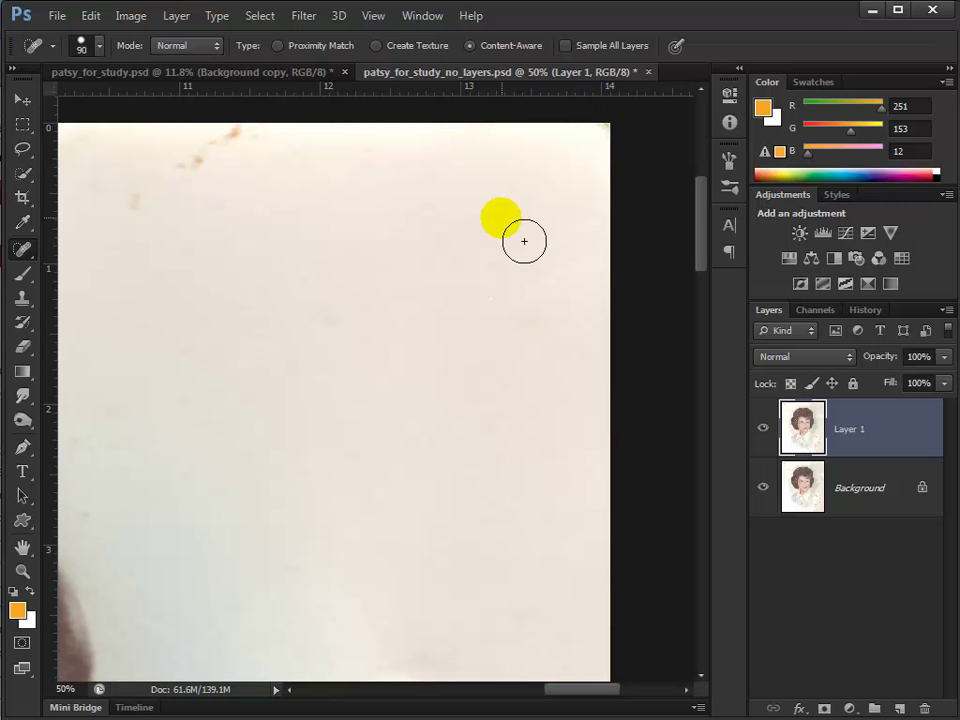
left_click(525, 249)
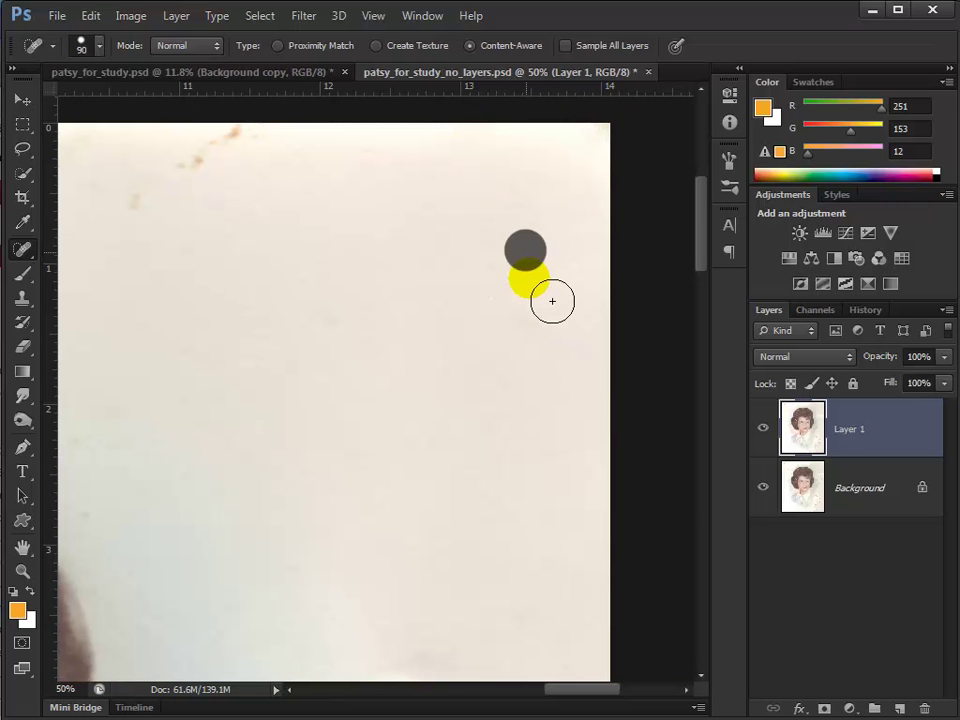
left_click_drag(552, 300, 549, 349)
Heal the brown stain trail at the photo's top edge and the faint marks in the backdrop around it.
mouse_move(270, 140)
left_mouse_down()
mouse_move(291, 159)
mouse_move(167, 221)
mouse_move(193, 246)
left_mouse_up()
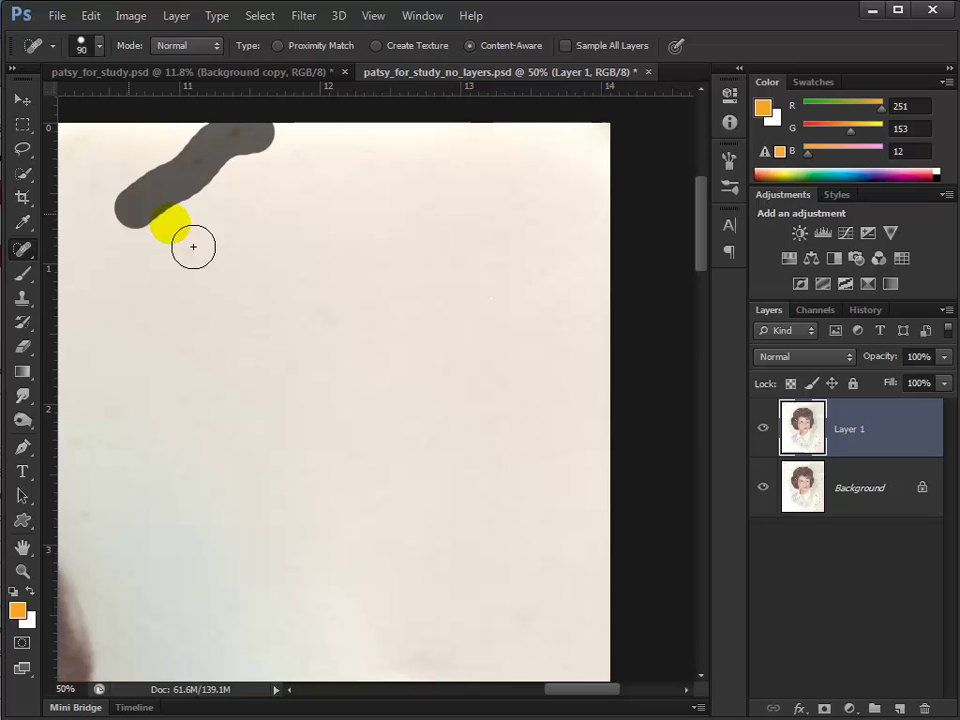
left_click(244, 264)
left_click(182, 212)
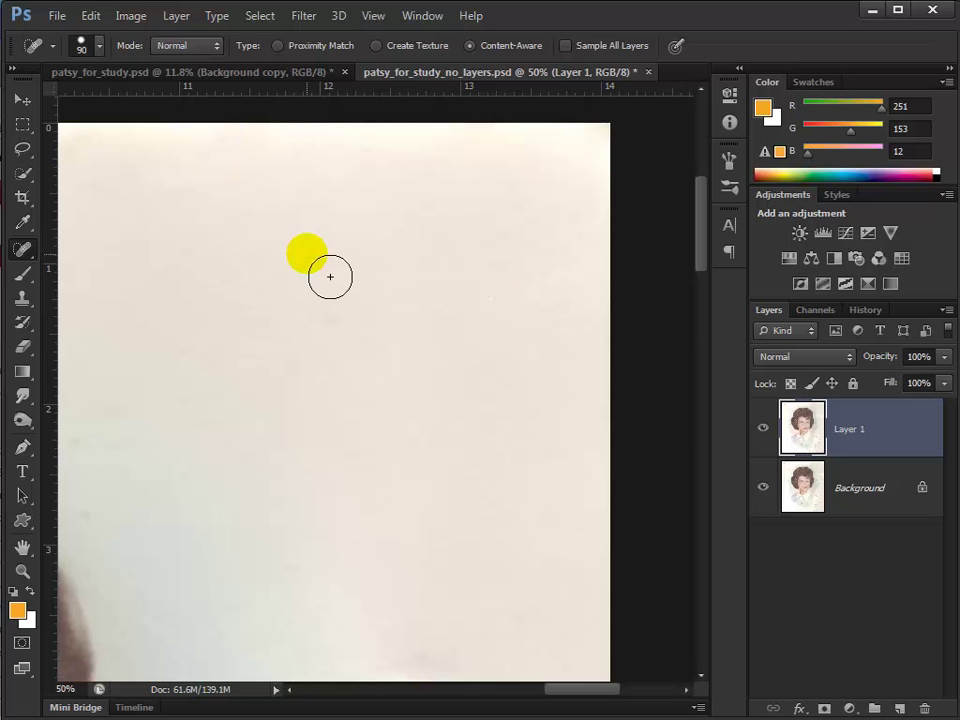
left_click(467, 270)
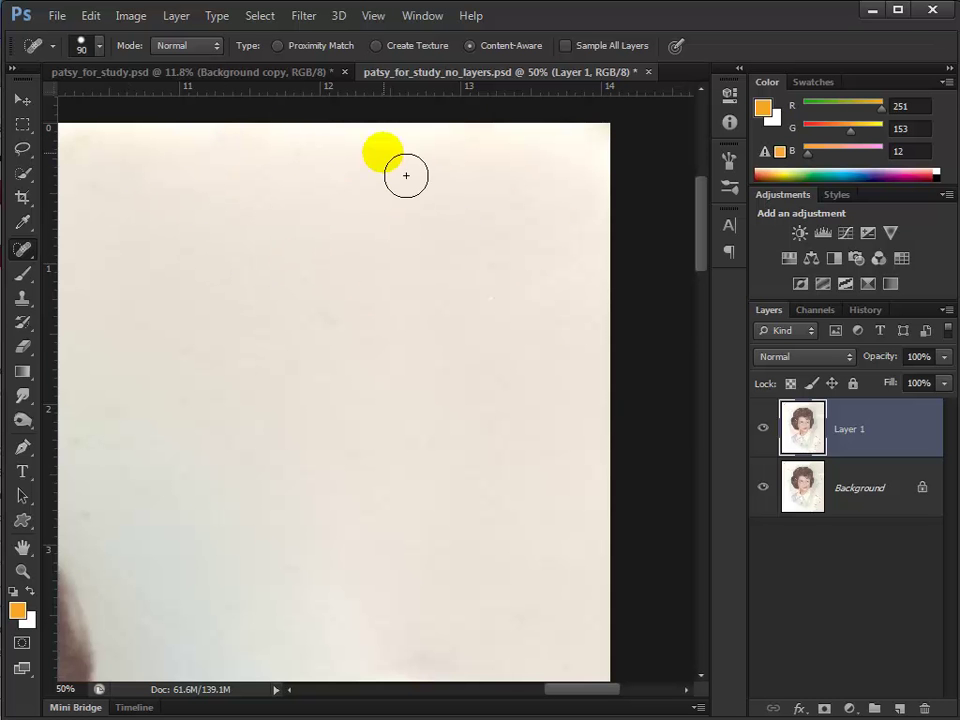
left_click_drag(381, 150, 207, 149)
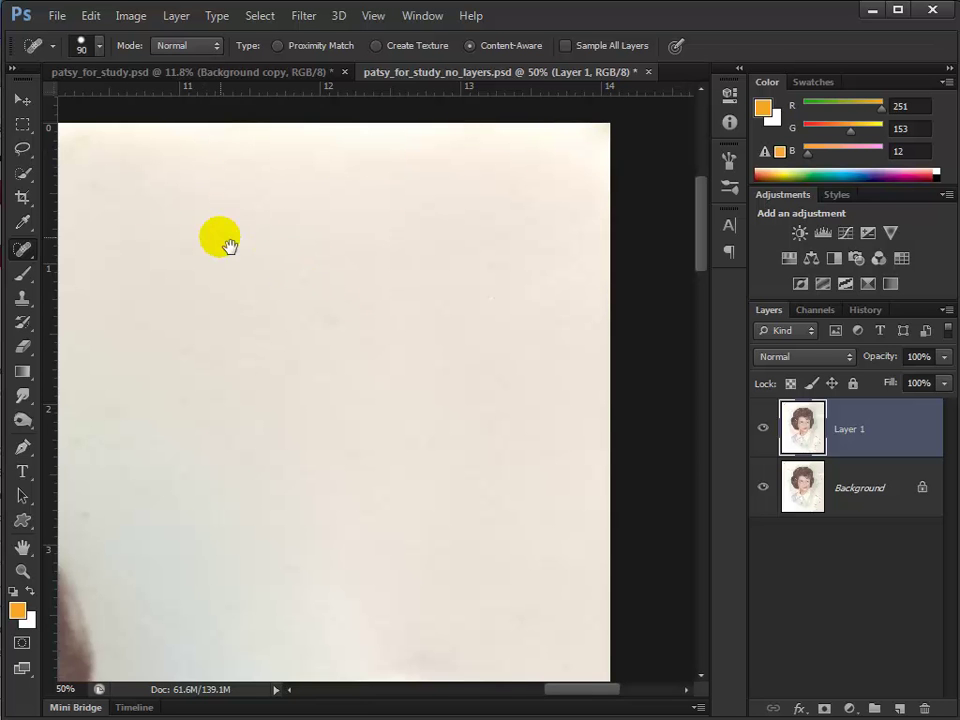
Heal the small faint marks in the backdrop above the right side of the hair.
left_click_drag(229, 246, 461, 249)
mouse_move(279, 389)
left_mouse_down()
mouse_move(153, 387)
mouse_move(148, 396)
mouse_move(229, 416)
left_mouse_up()
left_click_drag(272, 446, 395, 474)
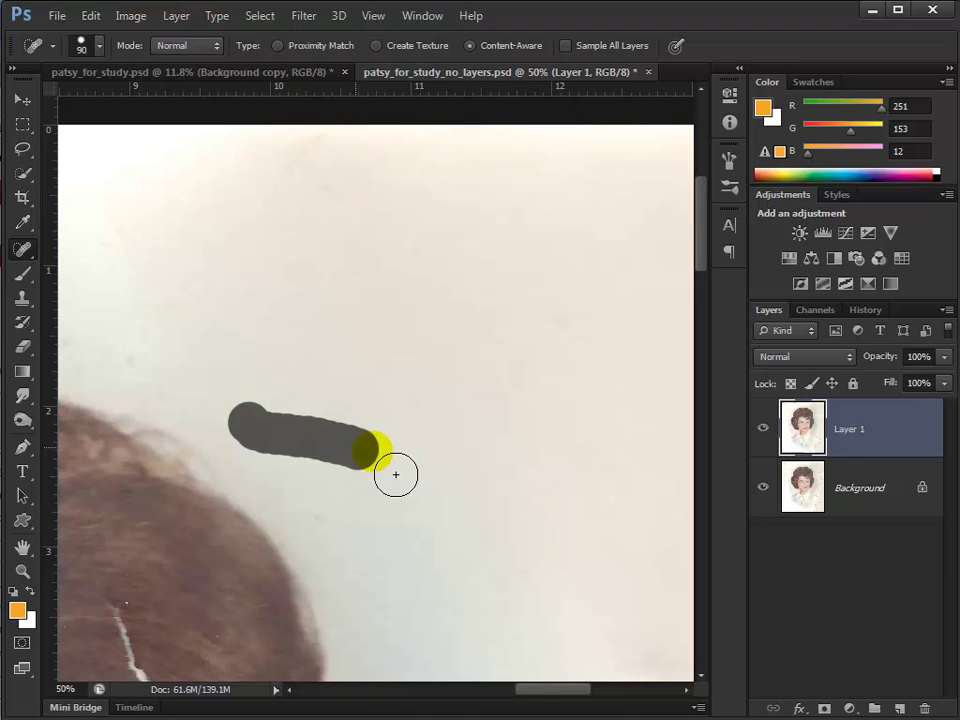
mouse_move(313, 313)
left_mouse_down()
mouse_move(500, 373)
mouse_move(544, 377)
left_mouse_up()
left_click_drag(552, 208, 516, 238)
left_click_drag(255, 212, 212, 220)
Heal the crease running from the photo's top edge down to the hair and the tan stain beside it.
mouse_move(225, 316)
left_mouse_down()
mouse_move(298, 311)
mouse_move(493, 330)
left_mouse_up()
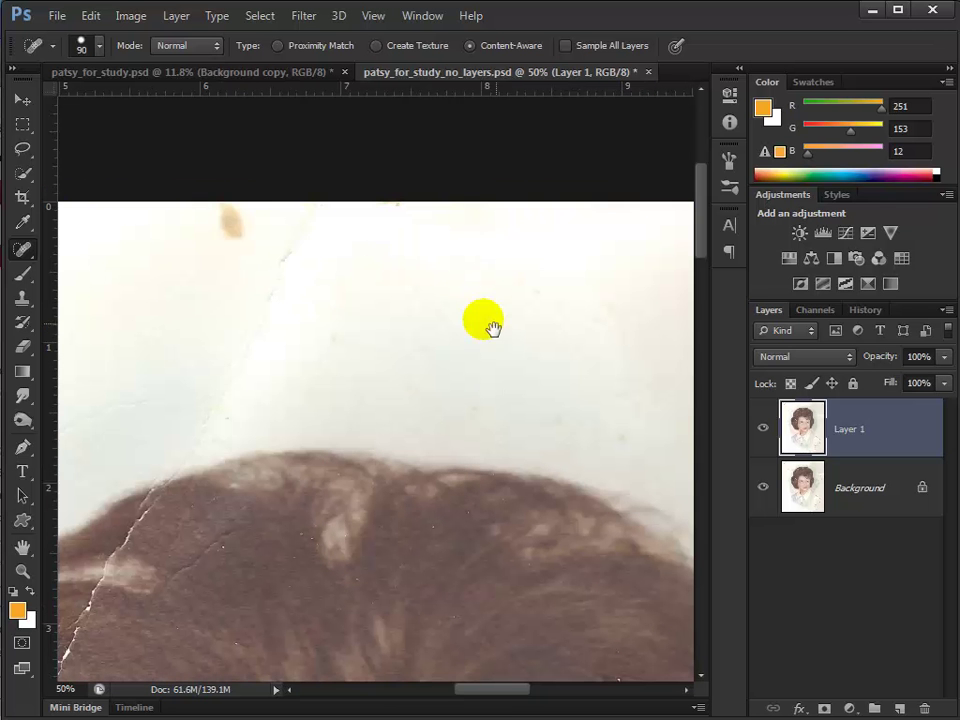
left_click_drag(315, 216, 188, 440)
left_click(374, 331)
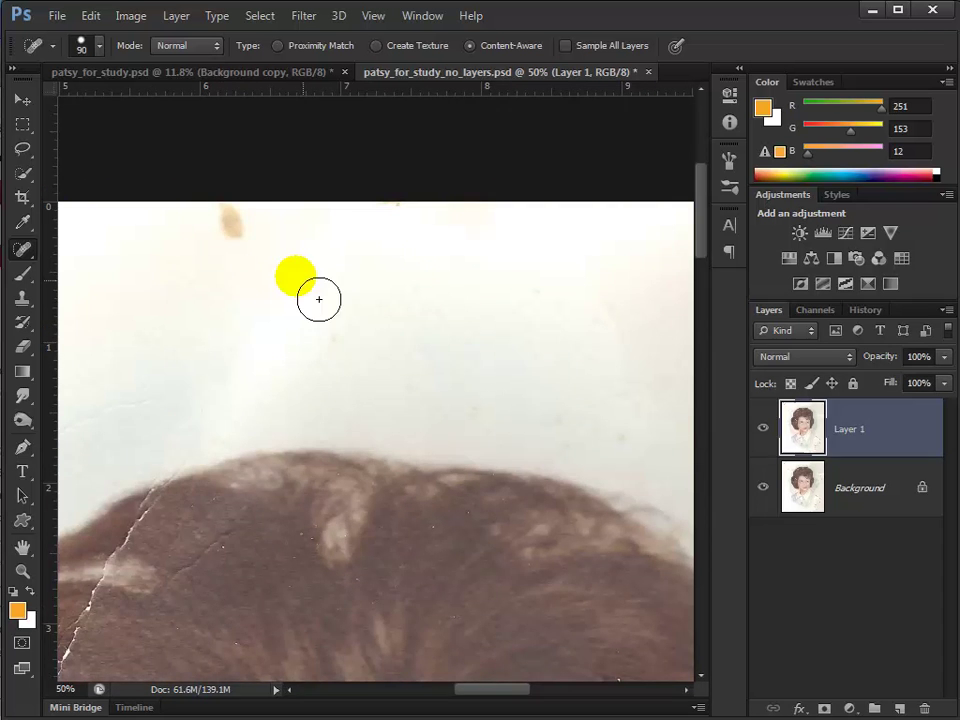
left_click_drag(220, 222, 289, 289)
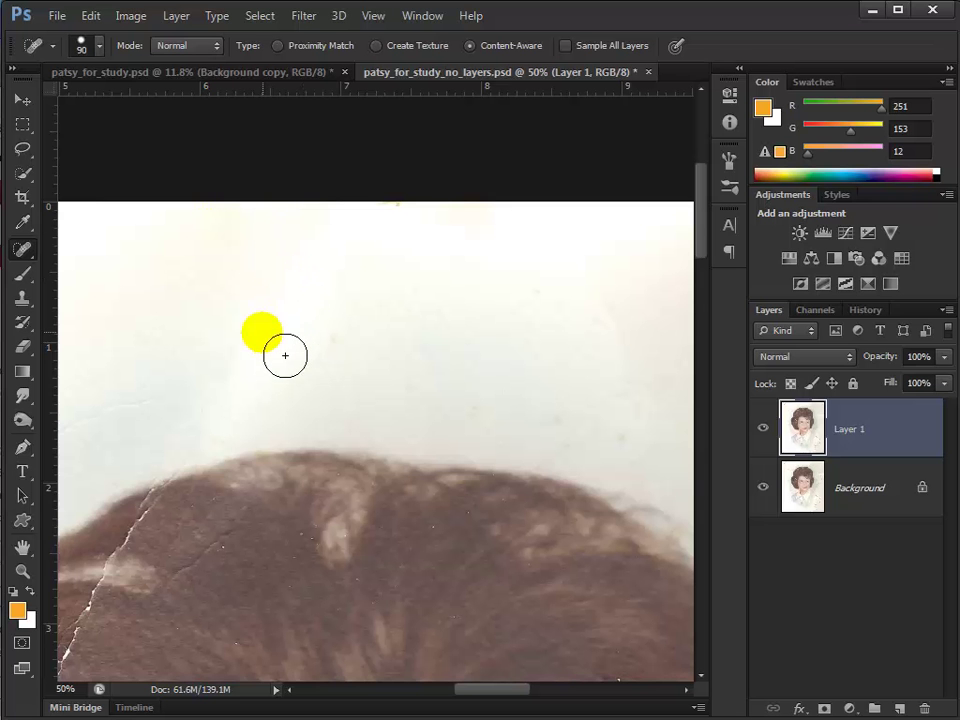
Heal the long curved crease in the backdrop above the left side of the hair and the dark speck near it.
mouse_move(178, 336)
left_mouse_down()
mouse_move(186, 345)
mouse_move(428, 317)
left_mouse_up()
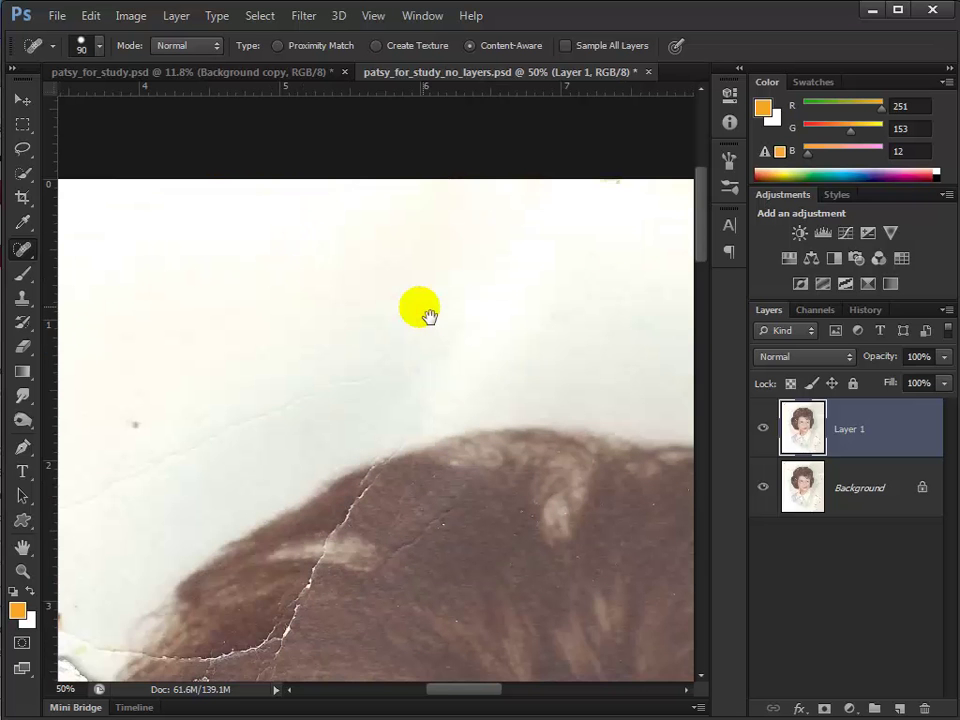
left_click_drag(549, 308, 544, 330)
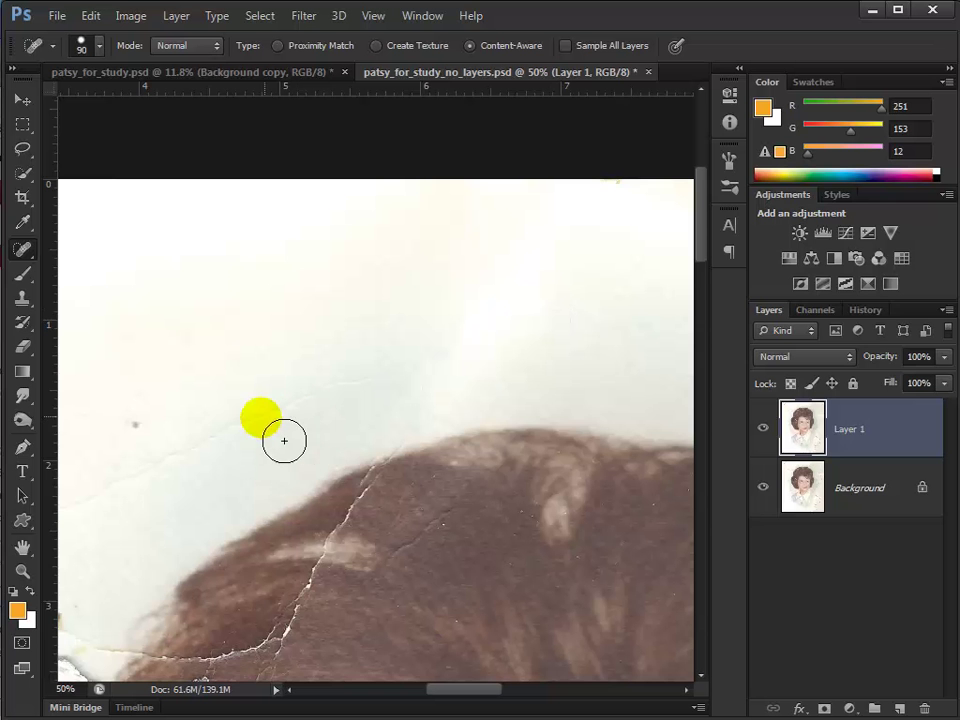
left_click_drag(264, 418, 100, 515)
left_click_drag(133, 405, 136, 432)
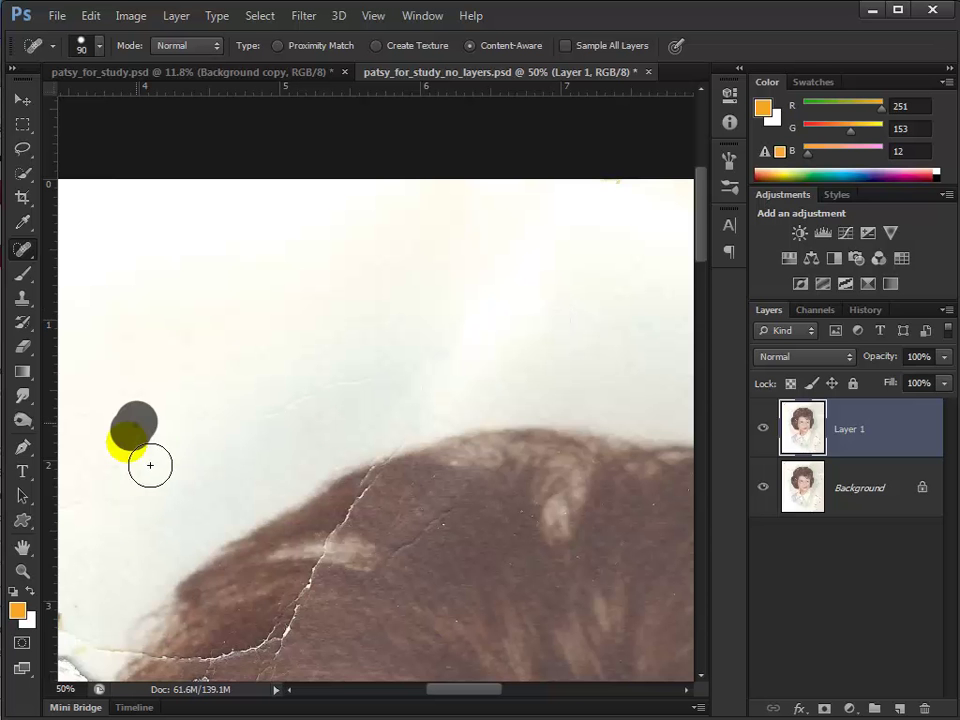
Heal the wide tear in the backdrop left of the hair, including the tan spots around it.
mouse_move(410, 373)
left_mouse_down()
mouse_move(460, 333)
mouse_move(642, 268)
left_mouse_up()
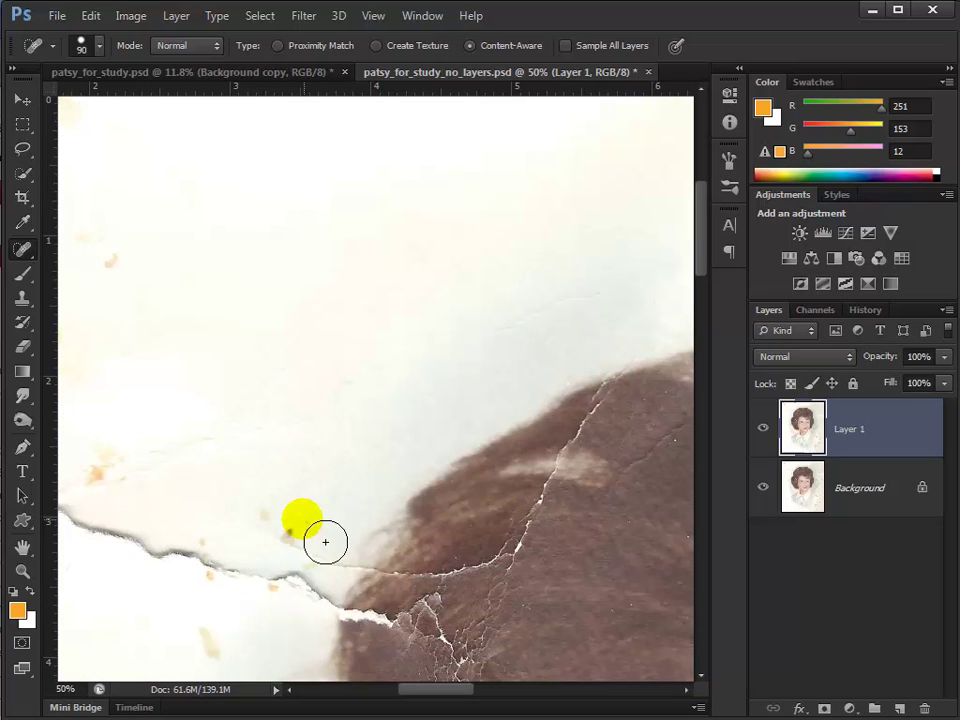
mouse_move(290, 520)
left_mouse_down()
mouse_move(290, 603)
mouse_move(120, 563)
mouse_move(317, 506)
left_mouse_up()
mouse_move(195, 560)
left_mouse_down()
mouse_move(231, 571)
mouse_move(304, 534)
mouse_move(257, 521)
left_mouse_up()
mouse_move(137, 475)
left_mouse_down()
mouse_move(106, 547)
mouse_move(96, 533)
left_mouse_up()
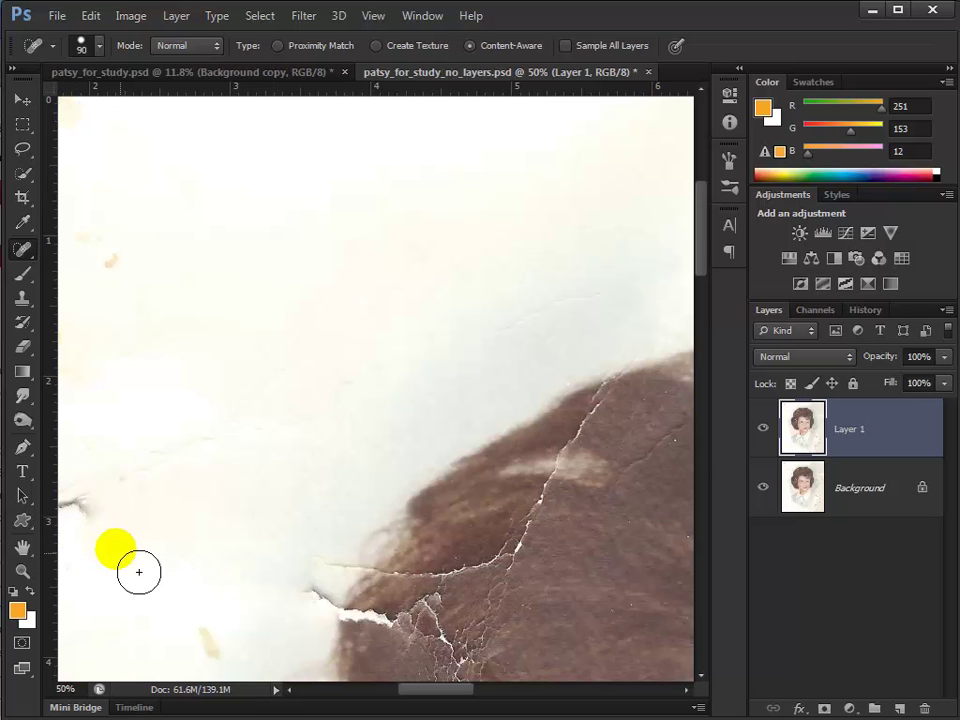
Heal the rest of the tear out to the photo's left edge and the tan and orange spots below it.
scroll(264, 579, "down", 3)
scroll(264, 579, "left", 2)
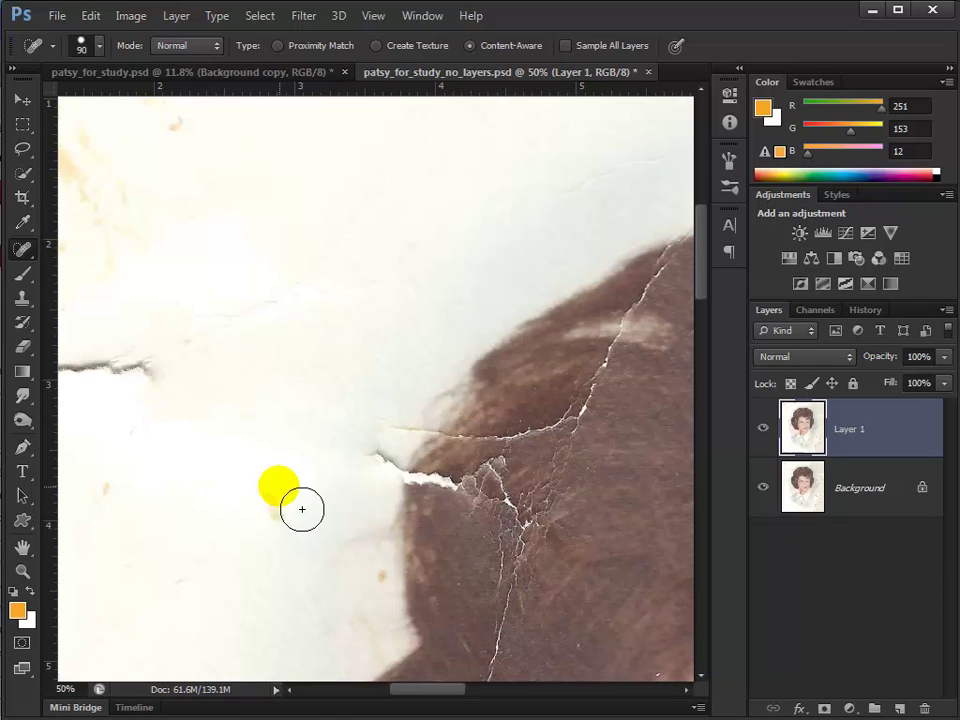
left_click_drag(281, 520, 279, 490)
left_click_drag(184, 495, 467, 516)
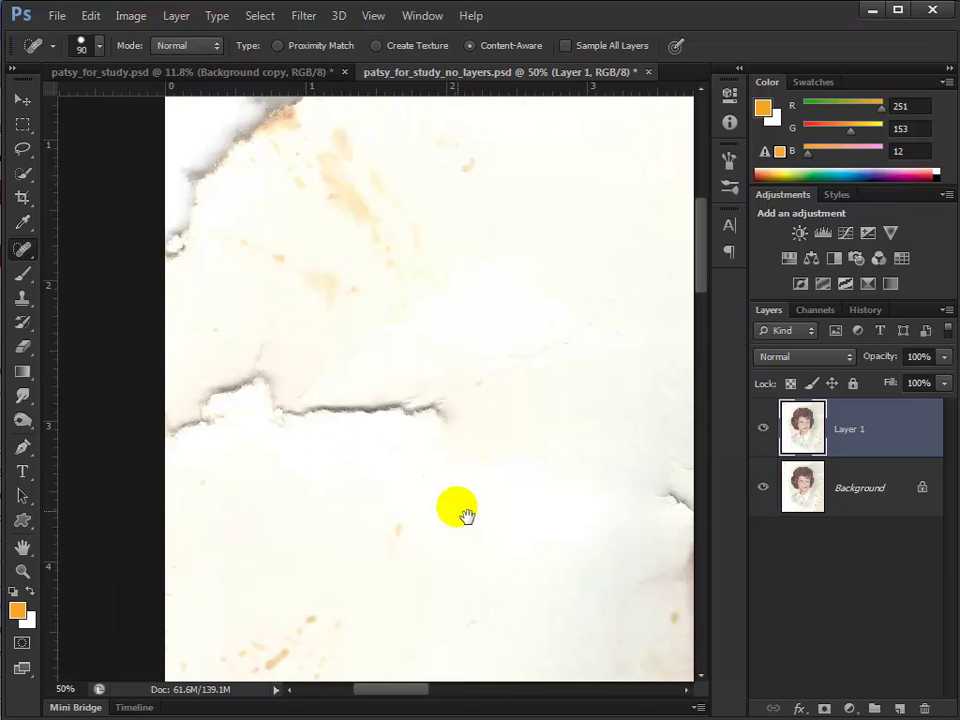
mouse_move(485, 434)
left_mouse_down()
mouse_move(286, 415)
mouse_move(279, 377)
mouse_move(230, 434)
mouse_move(195, 446)
left_mouse_up()
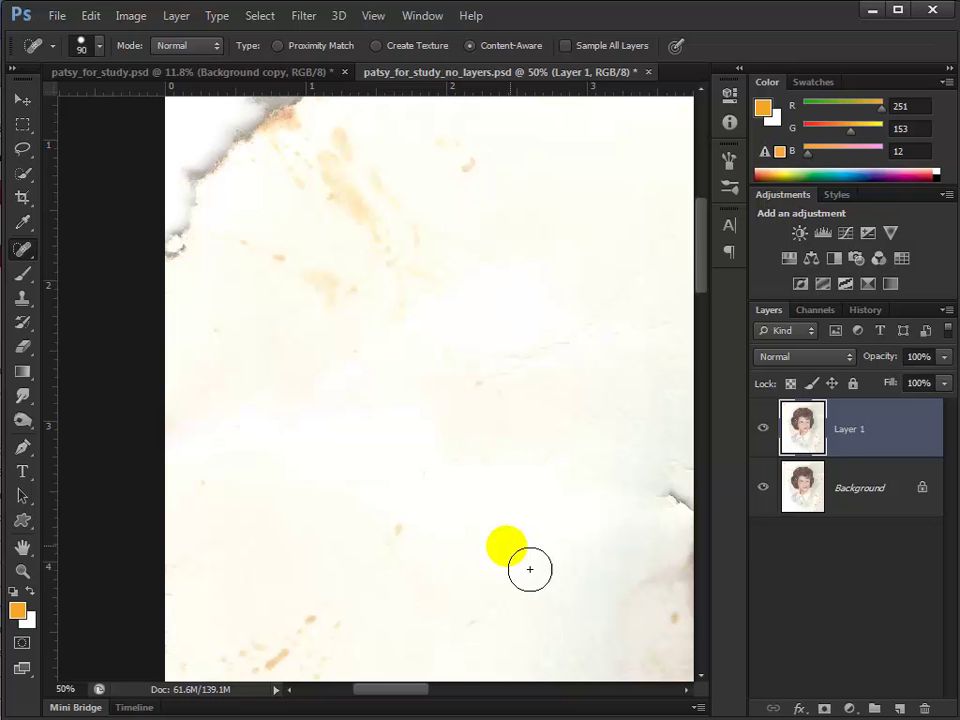
mouse_move(300, 632)
left_mouse_down()
mouse_move(248, 664)
mouse_move(248, 645)
mouse_move(343, 643)
mouse_move(313, 662)
left_mouse_up()
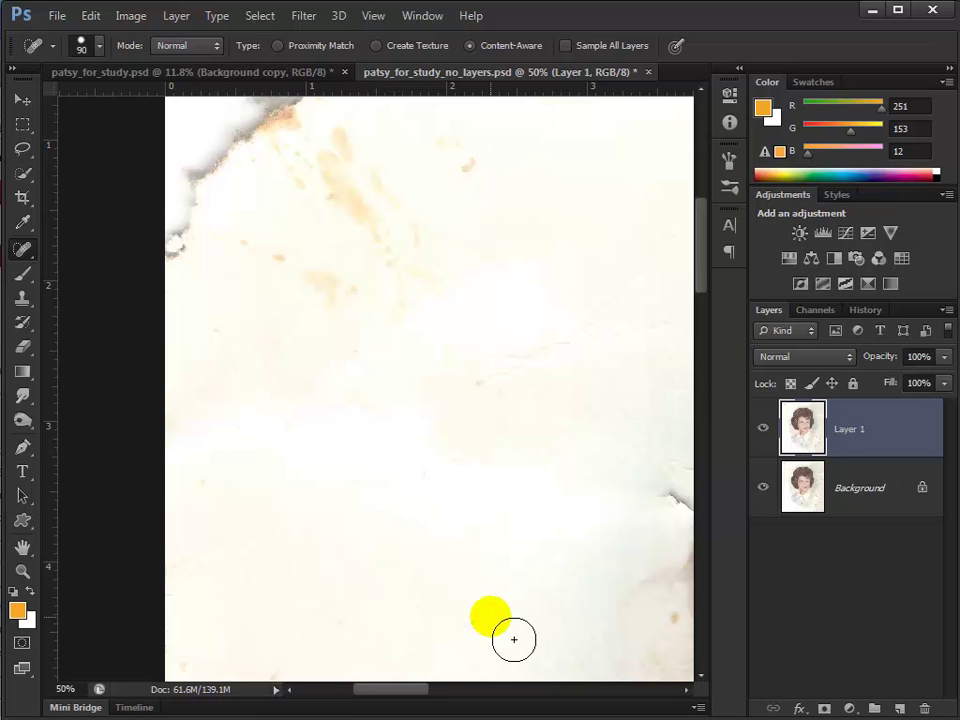
left_click_drag(440, 640, 480, 656)
Heal the dark, ragged torn edge across the photo's upper-left corner.
scroll(369, 574, "up", 4)
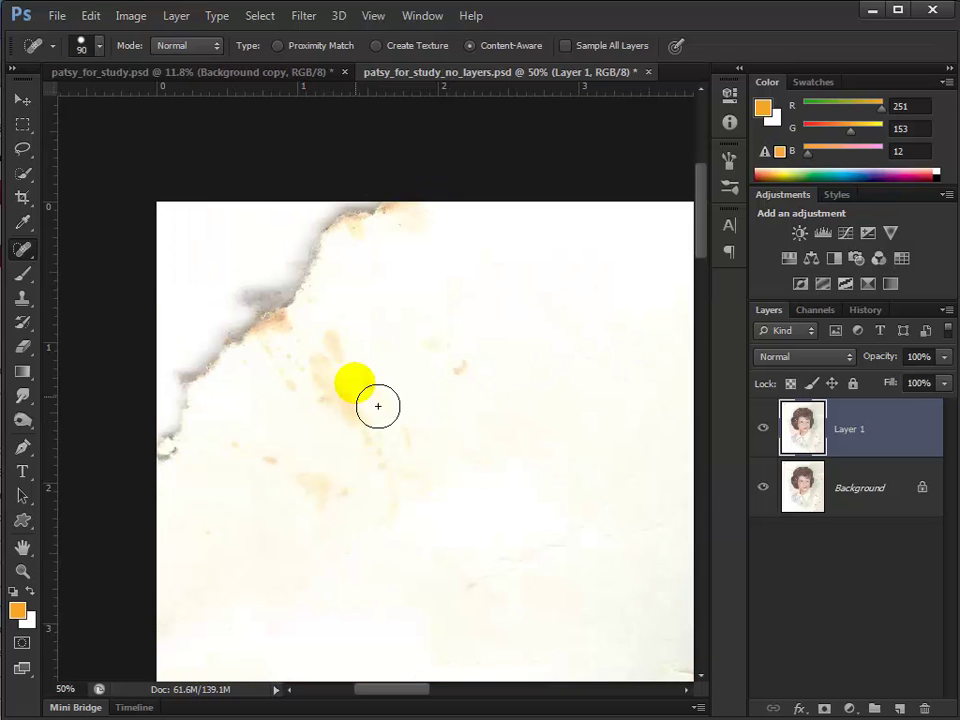
mouse_move(375, 210)
left_mouse_down()
mouse_move(259, 346)
mouse_move(354, 256)
left_mouse_up()
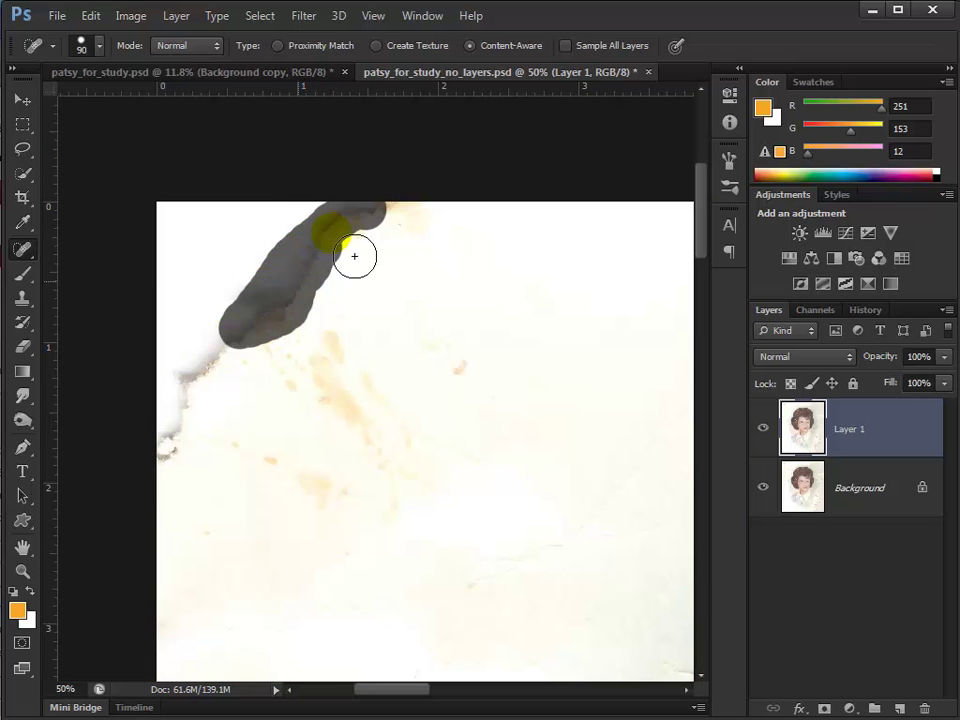
mouse_move(259, 355)
left_mouse_down()
mouse_move(210, 424)
mouse_move(223, 459)
left_mouse_up()
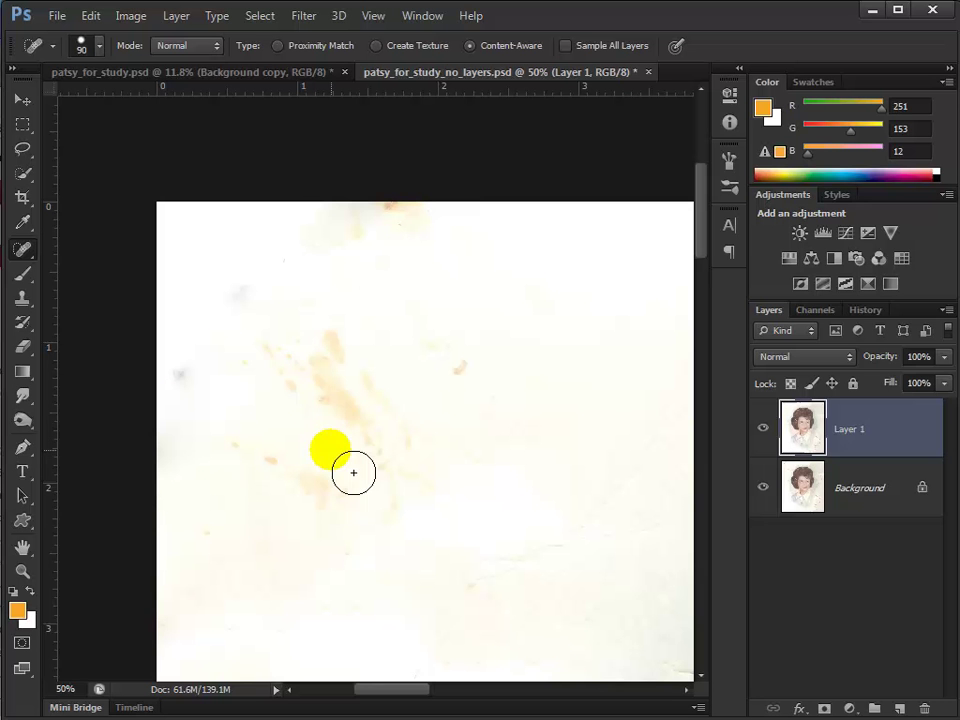
Heal the orange streaks and spots in the backdrop below the upper-left corner.
left_click_drag(248, 336, 345, 418)
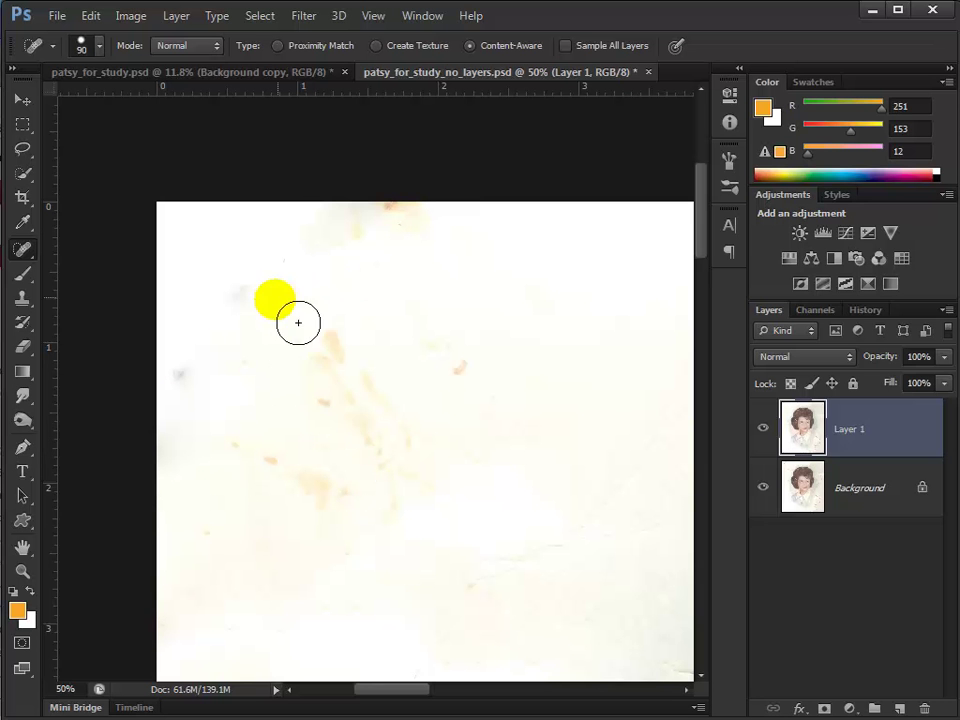
mouse_move(340, 335)
left_mouse_down()
mouse_move(424, 480)
mouse_move(355, 379)
mouse_move(414, 517)
left_mouse_up()
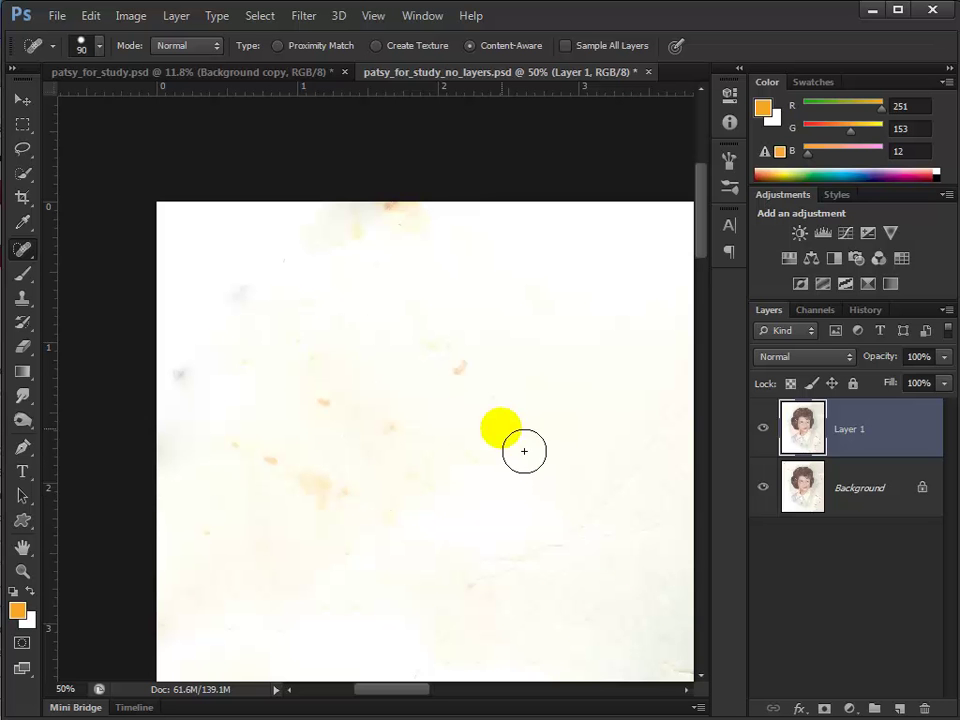
left_click_drag(418, 328, 476, 396)
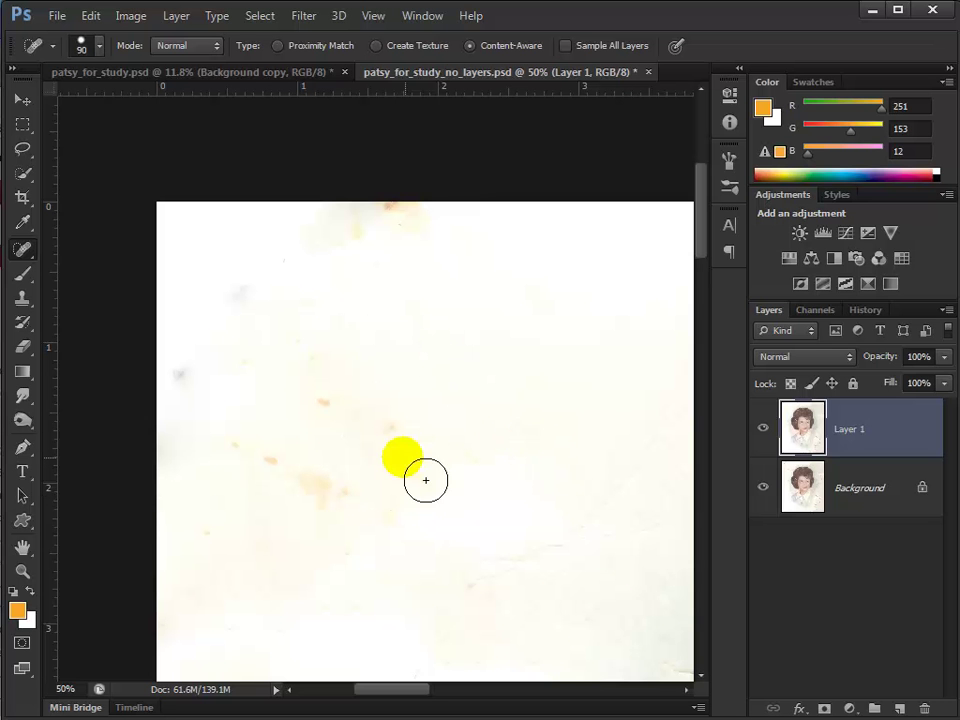
left_click_drag(410, 437, 280, 385)
mouse_move(355, 503)
left_mouse_down()
mouse_move(332, 506)
mouse_move(233, 440)
left_mouse_up()
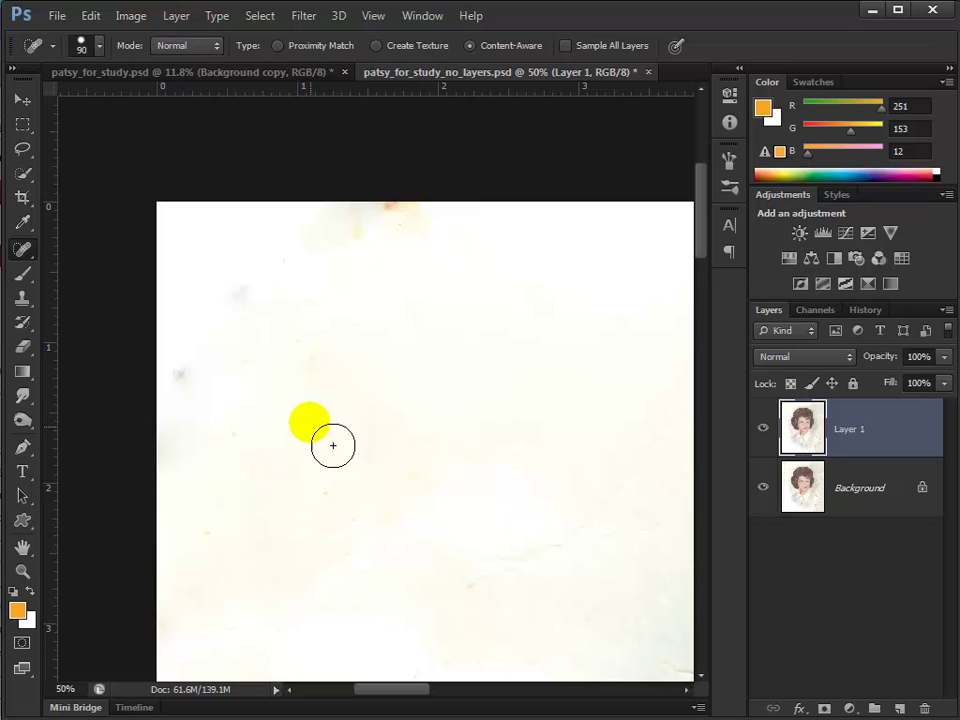
Heal the yellowish stains below the top edge and the upper grey smudge near the upper-left corner.
left_click_drag(306, 370, 335, 342)
mouse_move(450, 240)
left_mouse_down()
mouse_move(372, 233)
mouse_move(318, 240)
left_mouse_up()
mouse_move(406, 281)
left_mouse_down()
mouse_move(298, 267)
mouse_move(269, 314)
mouse_move(288, 290)
left_mouse_up()
left_click_drag(265, 222, 275, 265)
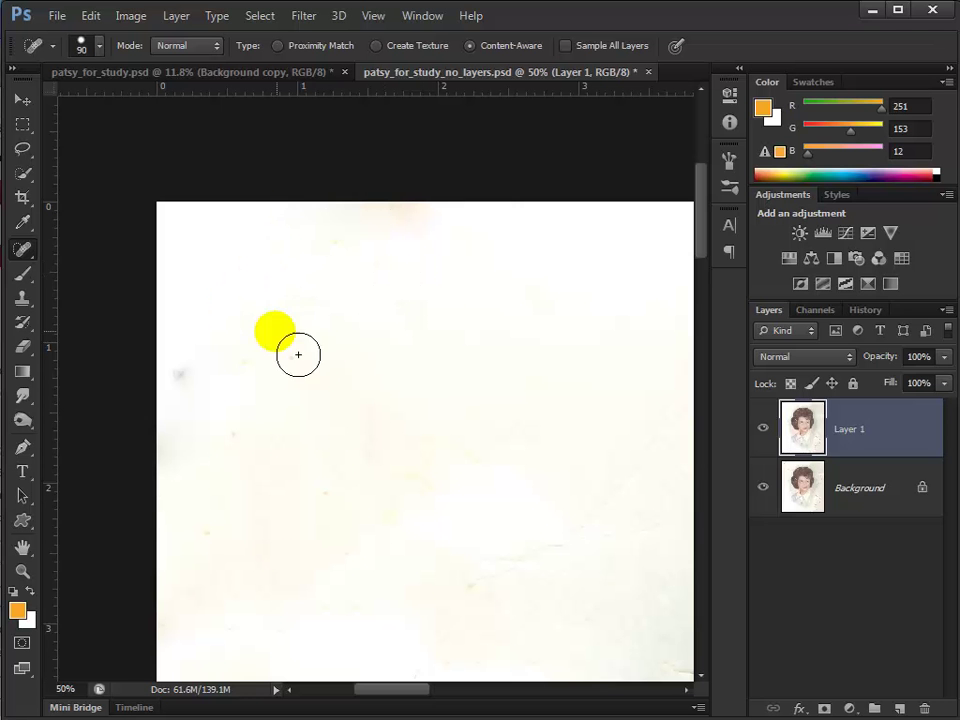
Heal the grey smudge and specks near the photo's left edge and the remaining stain at its top edge.
left_click_drag(250, 345, 330, 375)
left_click_drag(189, 364, 182, 401)
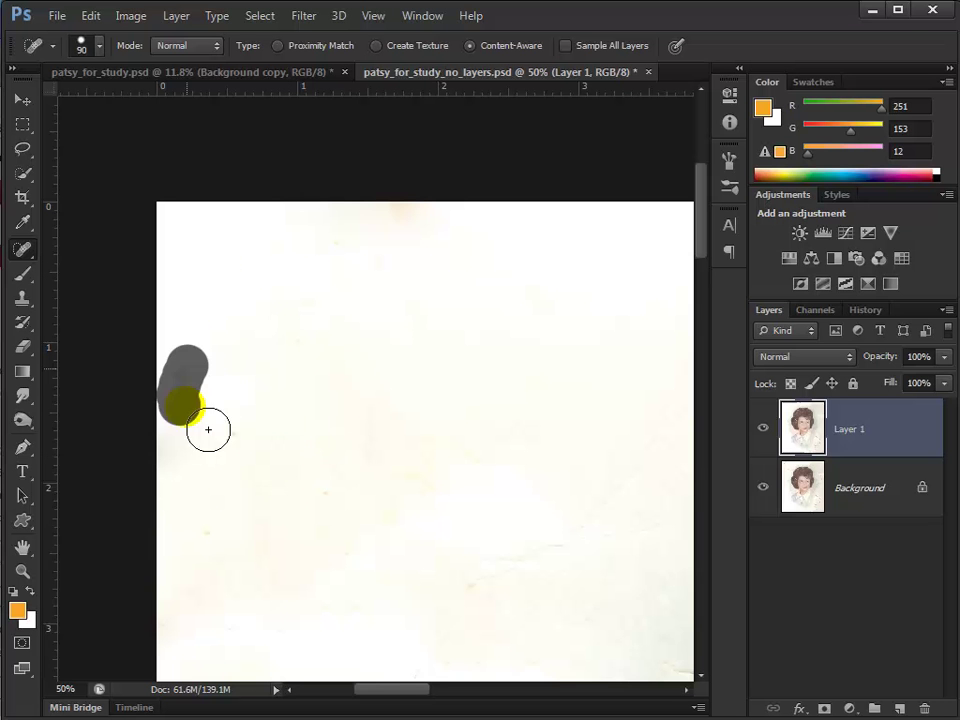
left_click_drag(235, 420, 250, 455)
left_click_drag(452, 251, 266, 221)
left_click_drag(372, 242, 330, 242)
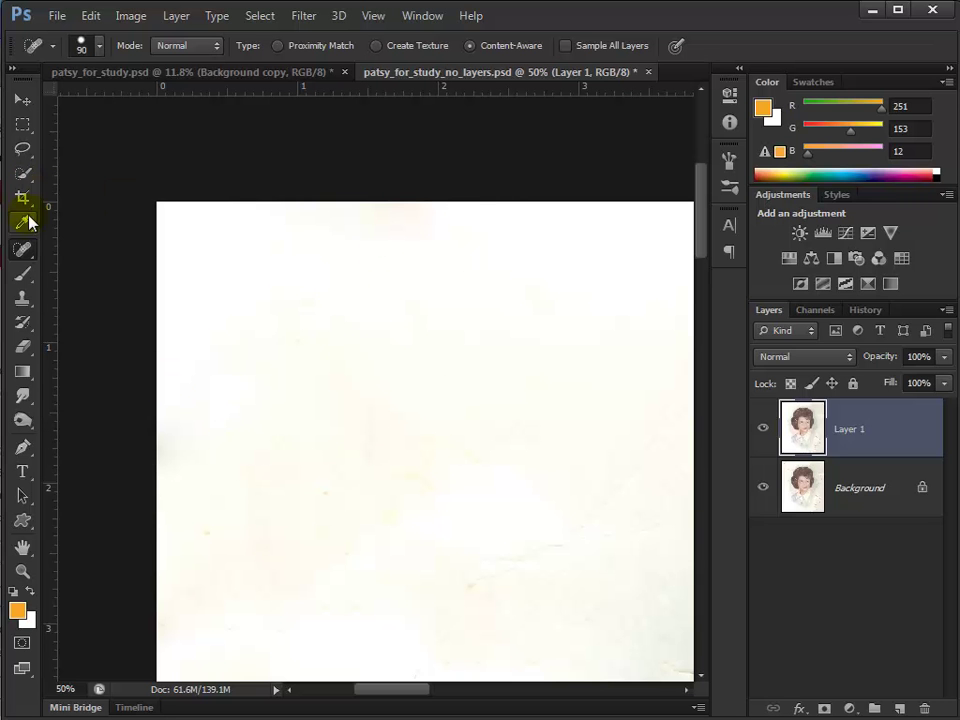
Use the Patch Tool to replace the faint pinkish patch at the photo's top edge with clean backdrop.
left_click(24, 256)
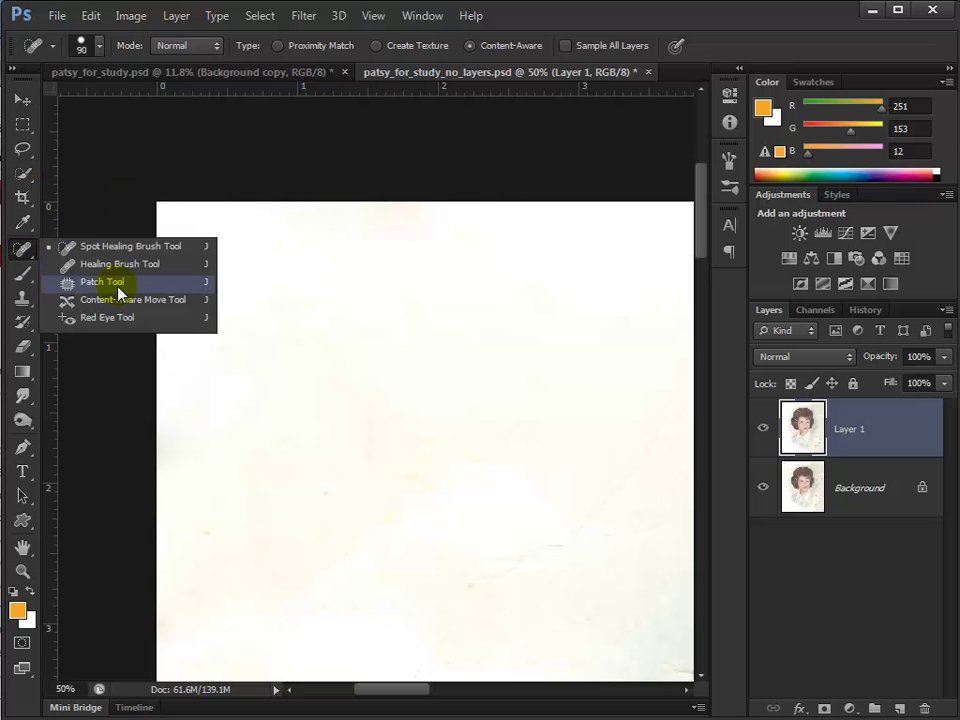
left_click(102, 282)
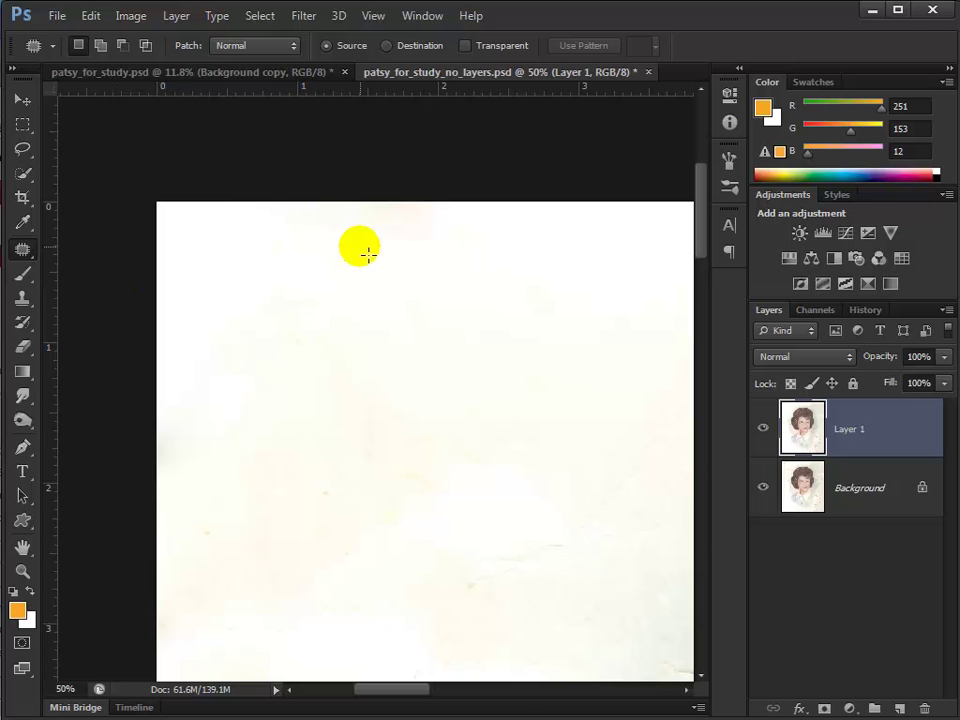
mouse_move(368, 255)
left_mouse_down()
mouse_move(462, 240)
mouse_move(371, 195)
left_mouse_up()
mouse_move(318, 262)
left_mouse_down()
mouse_move(375, 256)
mouse_move(381, 317)
mouse_move(462, 345)
left_mouse_up()
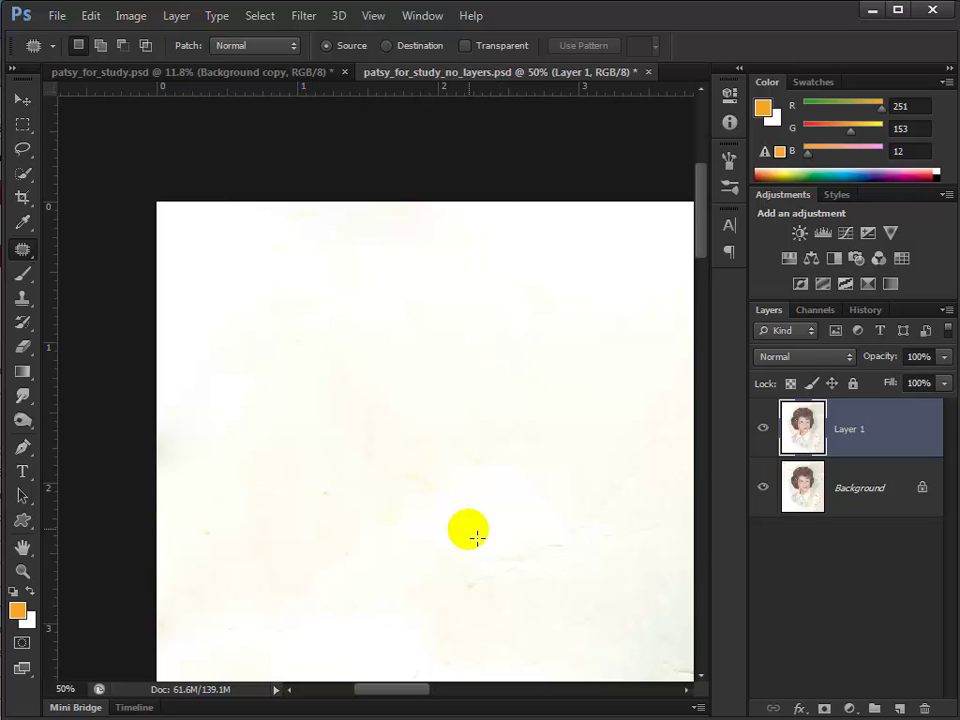
Use the Patch Tool to replace the isolated reddish spot on the blue-grey jacket, left of the collar tip, with clean fabric.
scroll(428, 545, "down", 10)
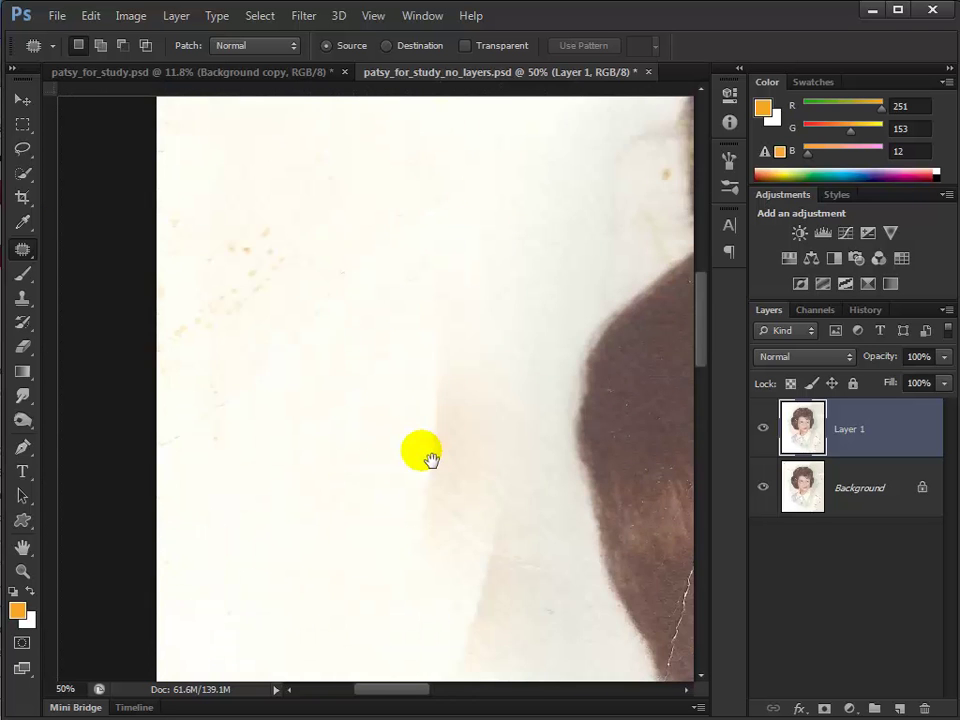
left_click_drag(381, 444, 236, 225)
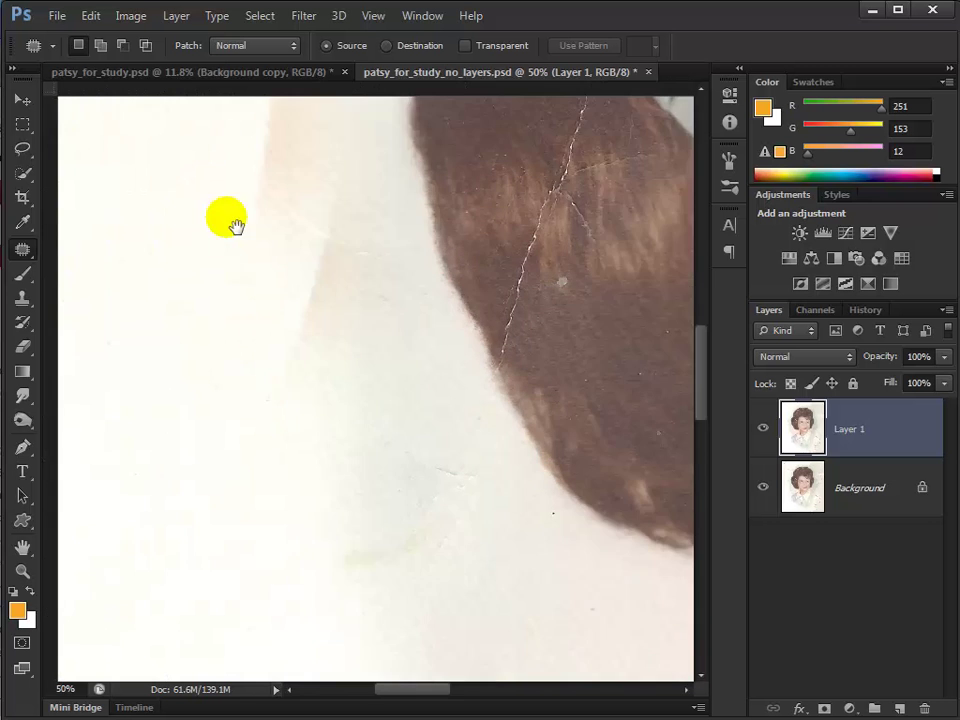
left_click_drag(278, 312, 358, 403)
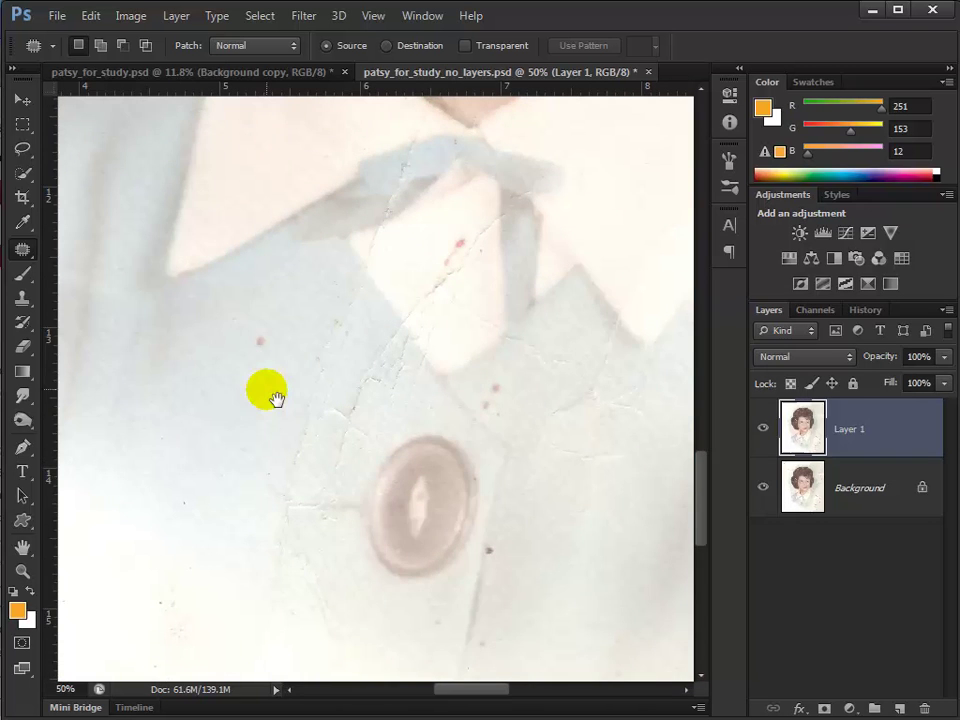
mouse_move(276, 327)
left_mouse_down()
mouse_move(249, 343)
mouse_move(281, 339)
mouse_move(280, 360)
left_mouse_up()
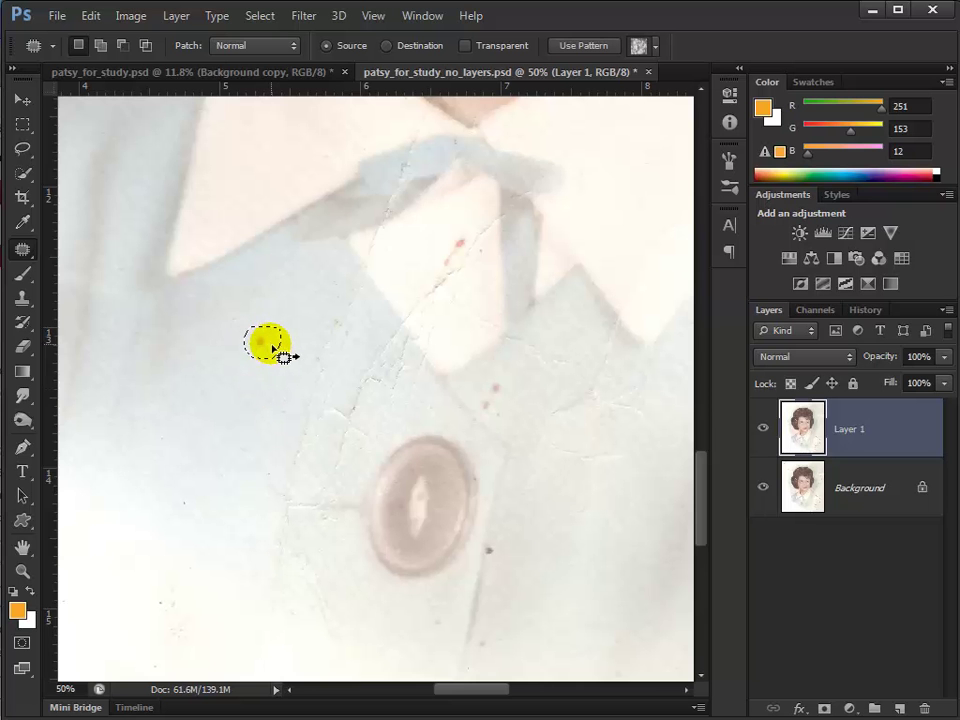
left_click_drag(276, 345, 290, 408)
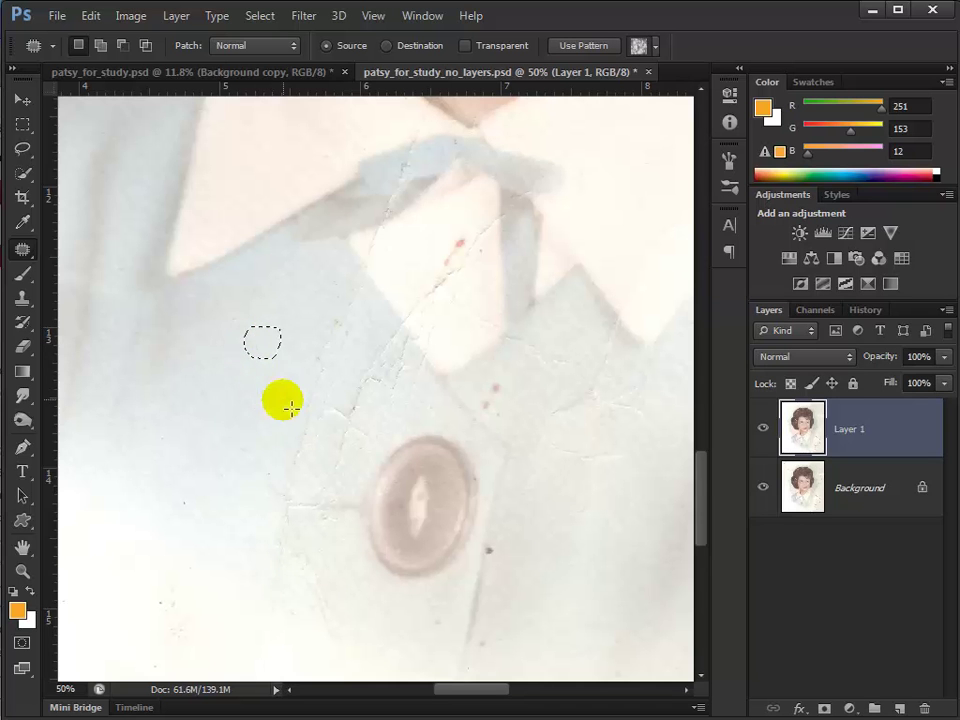
key("ctrl+d")
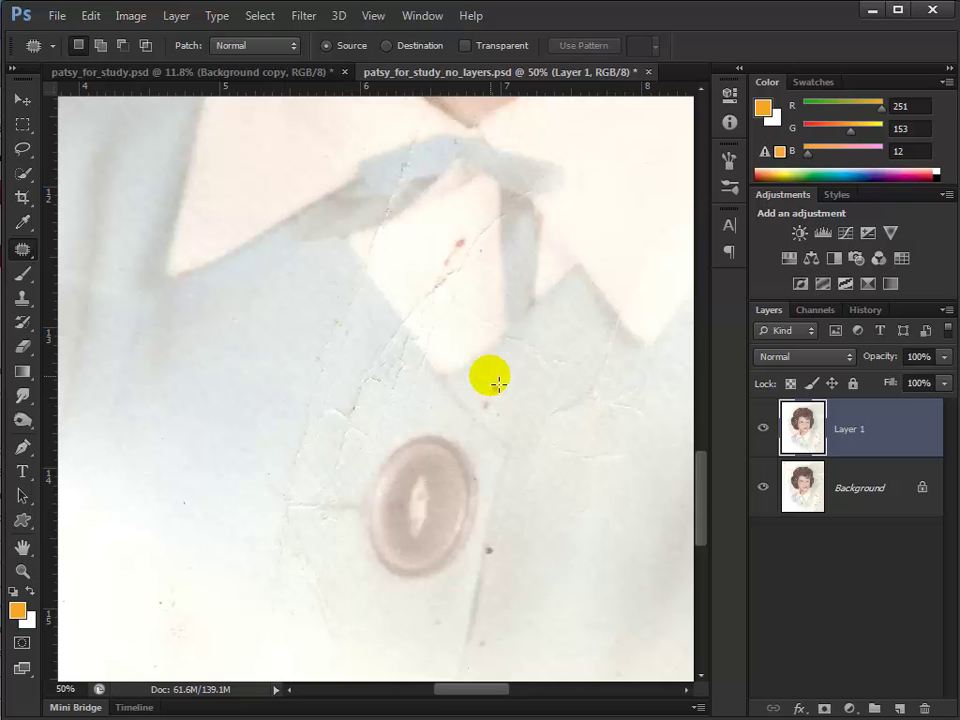
Patch the reddish spots below the collar tip and the red specks and crease on the collar with clean areas.
mouse_move(485, 415)
left_mouse_down()
mouse_move(524, 406)
mouse_move(517, 394)
mouse_move(548, 396)
mouse_move(574, 382)
mouse_move(605, 495)
left_mouse_up()
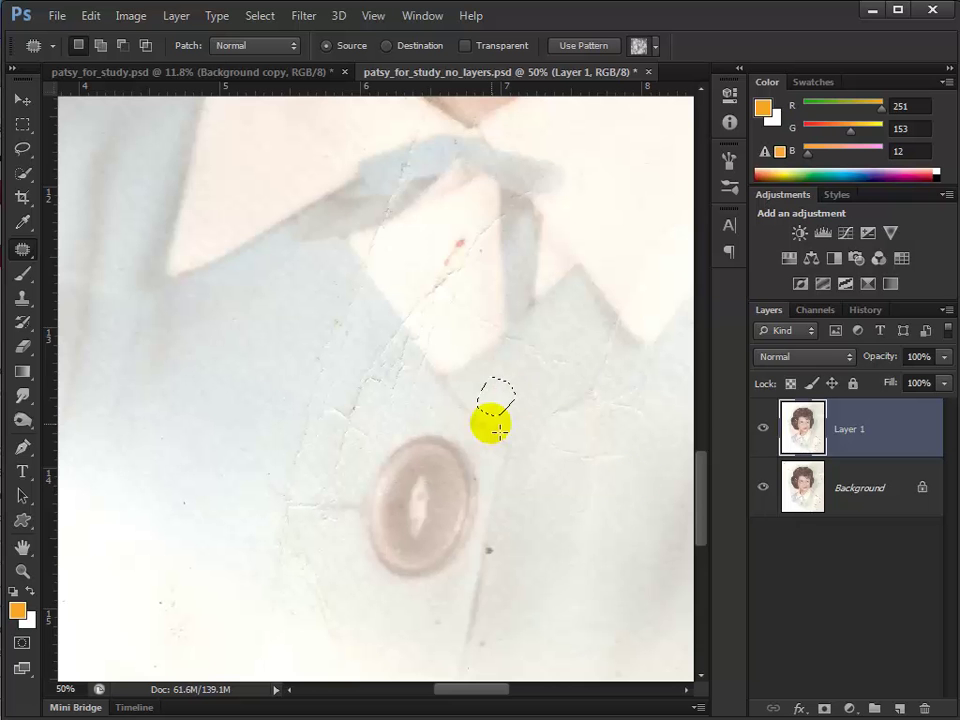
key("ctrl+d")
mouse_move(476, 279)
left_mouse_down()
mouse_move(467, 236)
mouse_move(414, 293)
mouse_move(413, 323)
mouse_move(457, 342)
mouse_move(483, 289)
mouse_move(583, 246)
mouse_move(623, 213)
mouse_move(570, 272)
left_mouse_up()
key("ctrl+d")
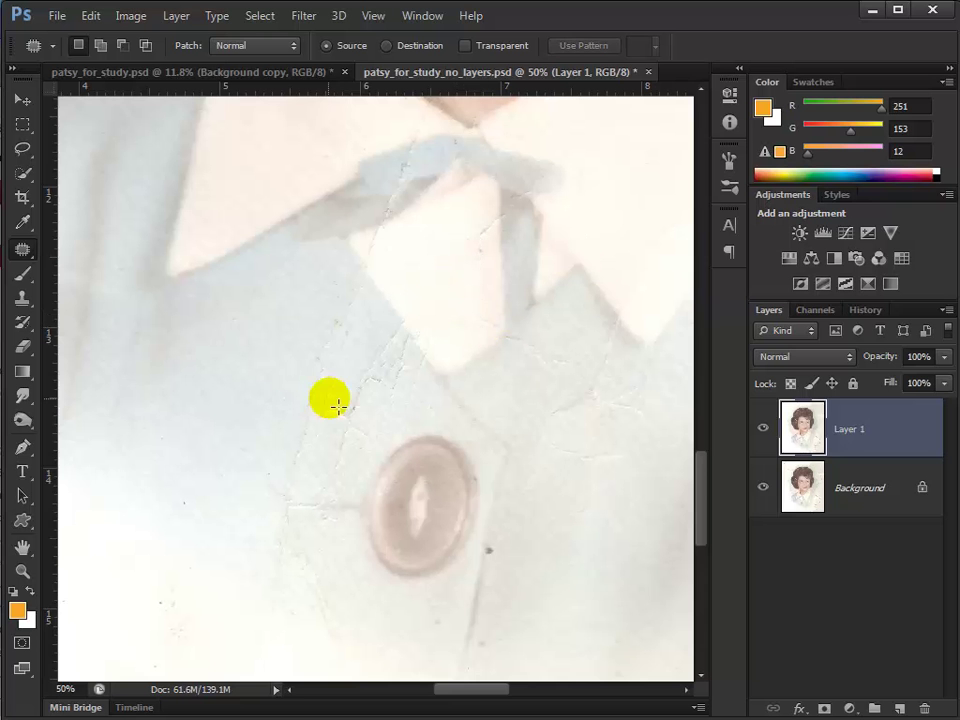
Patch the creases on the jacket above, beside and below the left side of the large button with smooth fabric.
mouse_move(414, 380)
left_mouse_down()
mouse_move(354, 304)
mouse_move(318, 422)
mouse_move(399, 419)
mouse_move(381, 399)
mouse_move(321, 379)
mouse_move(274, 396)
mouse_move(305, 410)
left_mouse_up()
key("ctrl+d")
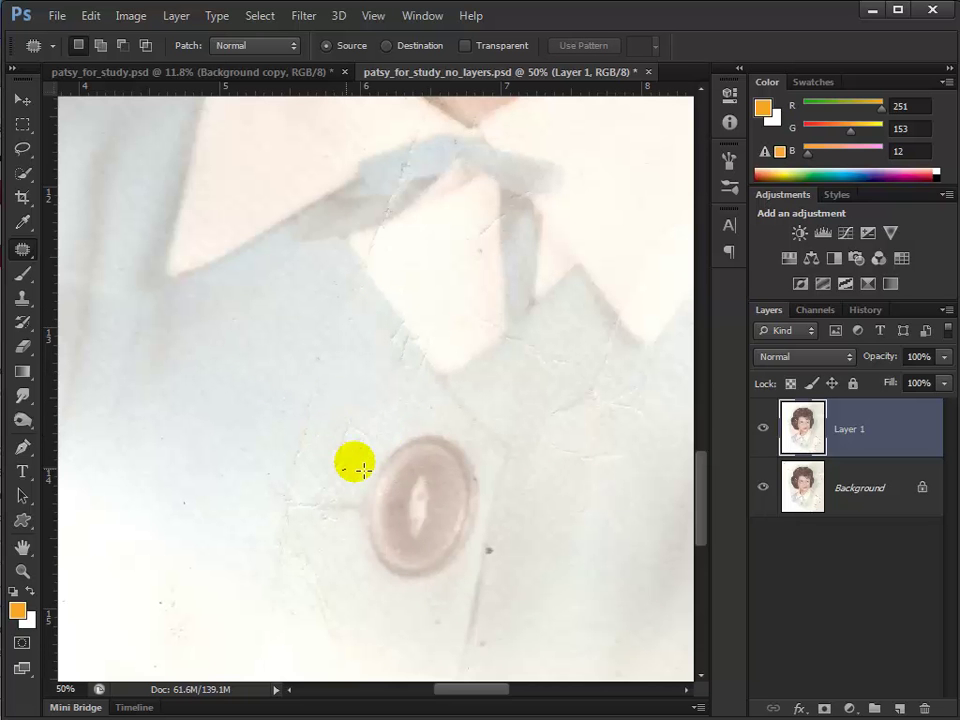
mouse_move(348, 470)
left_mouse_down()
mouse_move(362, 412)
mouse_move(295, 454)
mouse_move(290, 527)
mouse_move(346, 526)
mouse_move(373, 486)
mouse_move(238, 377)
left_mouse_up()
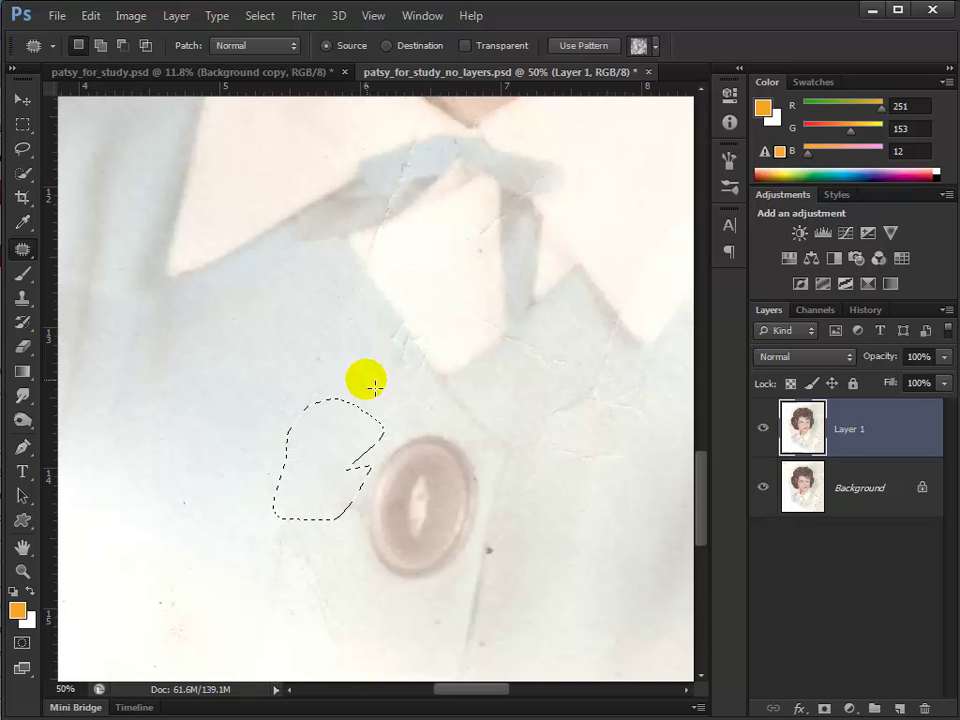
key("ctrl+d")
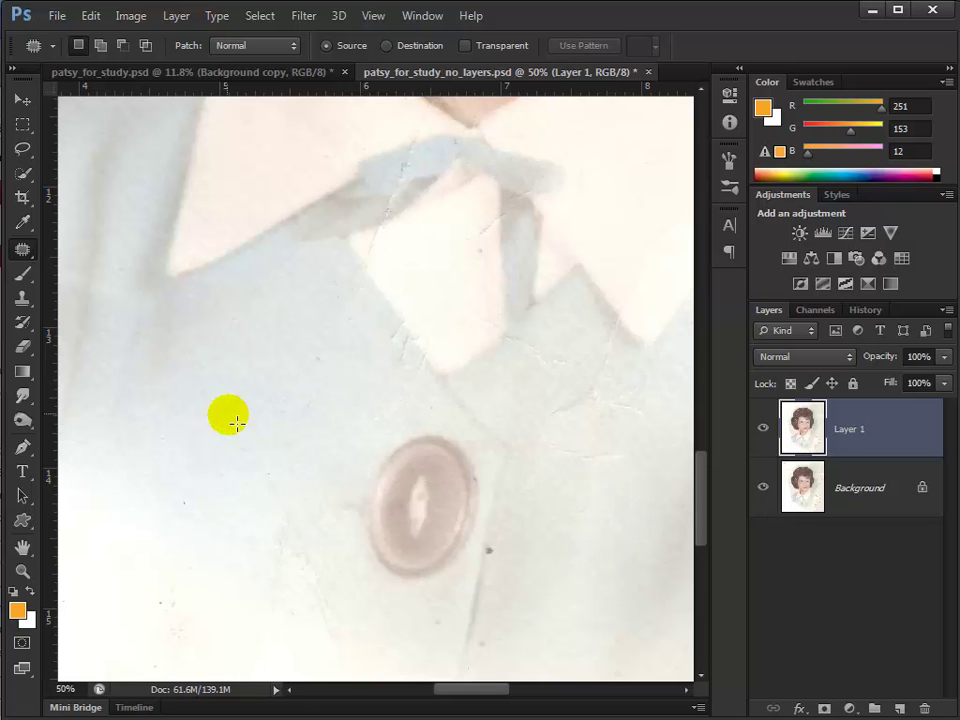
mouse_move(348, 594)
left_mouse_down()
mouse_move(323, 538)
mouse_move(297, 527)
mouse_move(293, 597)
mouse_move(357, 646)
mouse_move(352, 613)
mouse_move(218, 597)
left_mouse_up()
key("ctrl+d")
Patch the specks at the lower end of the jacket seam and the reddish specks to the left of the button.
left_click_drag(330, 522, 333, 476)
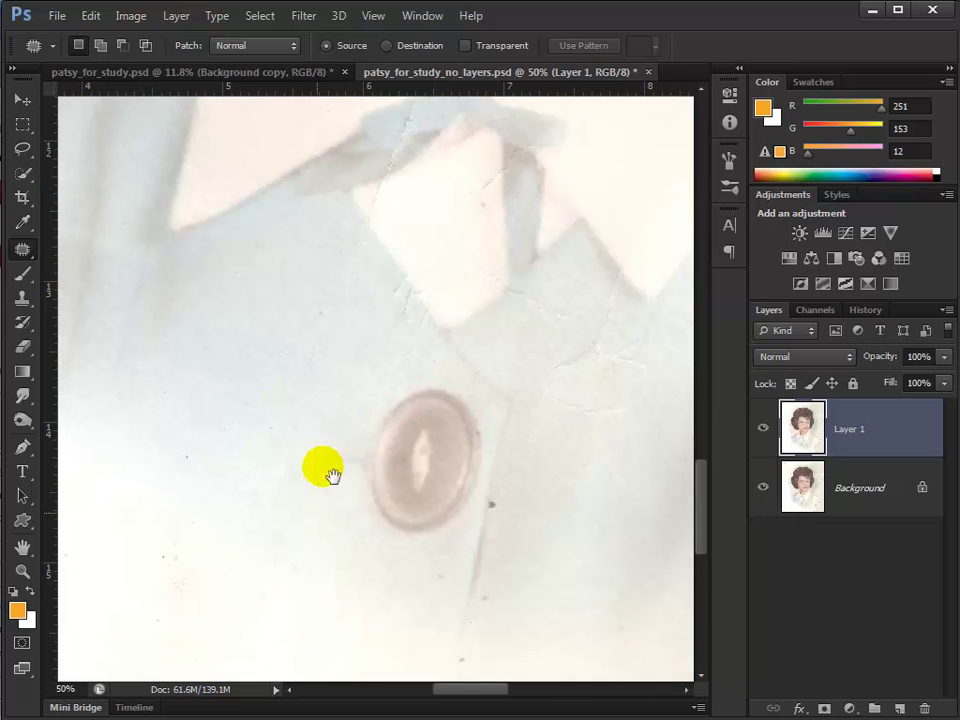
scroll(332, 476, "down", 5)
left_click_drag(334, 384, 244, 439)
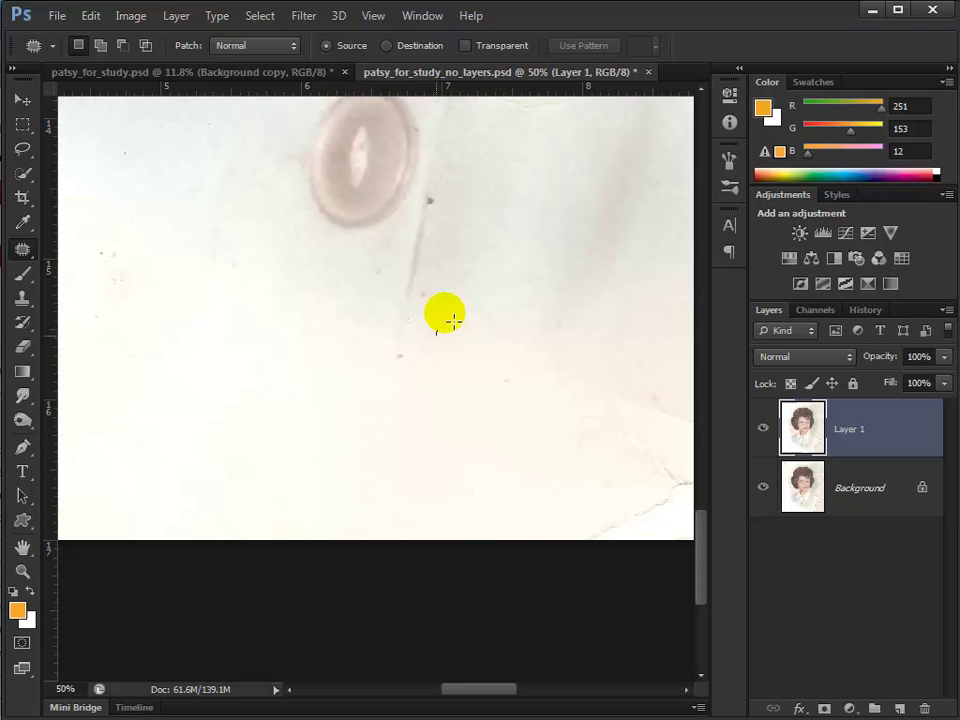
mouse_move(453, 321)
left_mouse_down()
mouse_move(414, 313)
mouse_move(375, 401)
mouse_move(405, 400)
left_mouse_up()
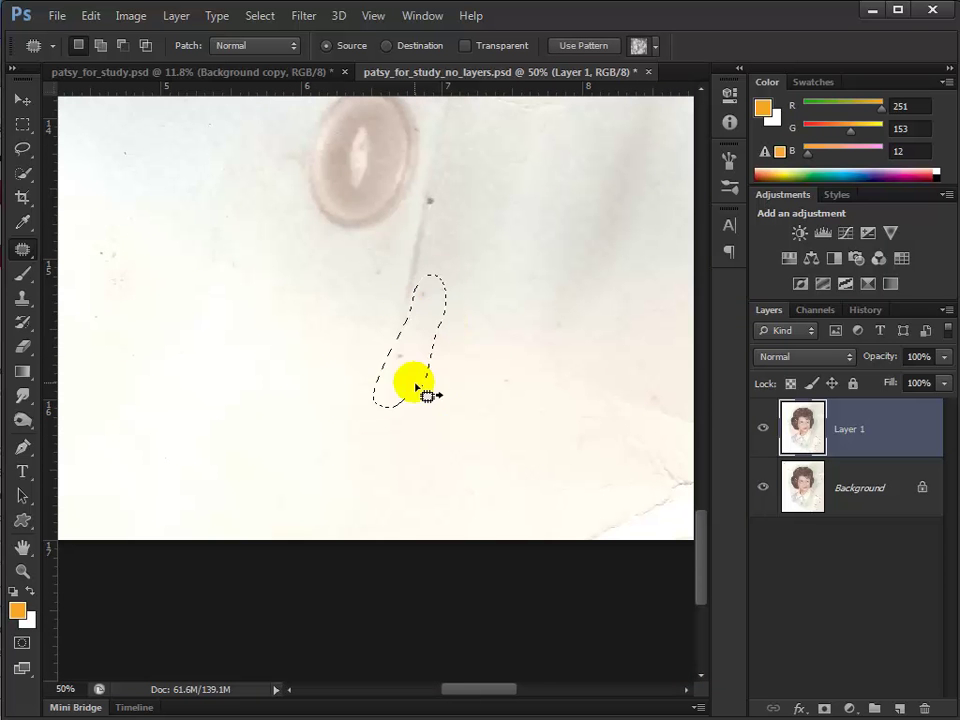
key("ctrl+d")
mouse_move(155, 266)
left_mouse_down()
mouse_move(133, 245)
mouse_move(91, 241)
mouse_move(148, 316)
mouse_move(230, 364)
left_mouse_up()
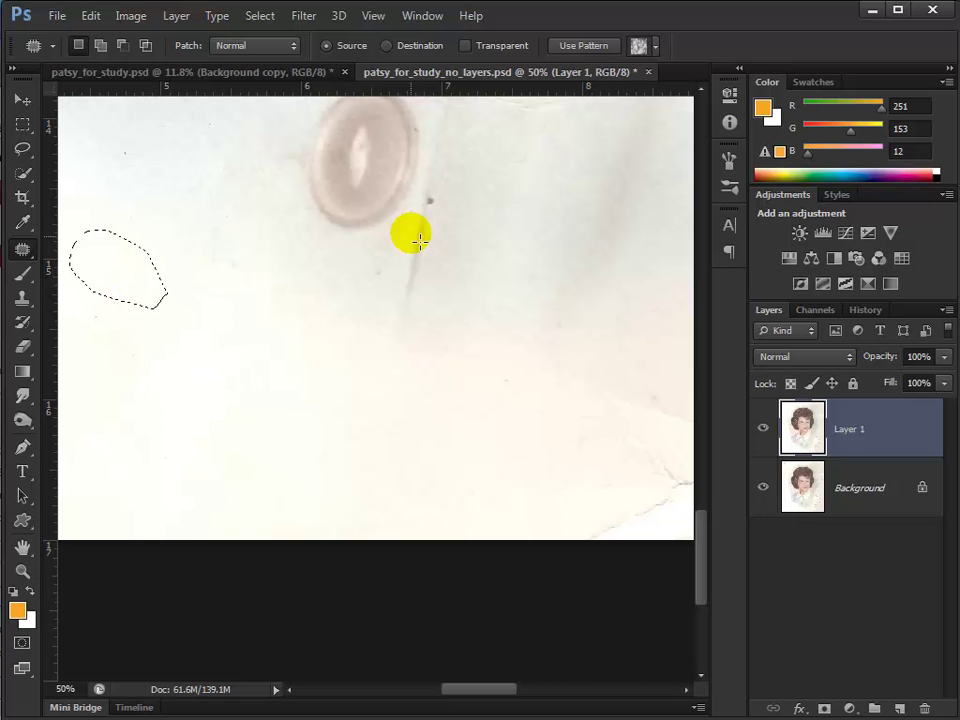
key("ctrl+d")
Patch the dark spot at the top of the jacket seam beside the large button.
mouse_move(452, 208)
left_mouse_down()
mouse_move(421, 219)
mouse_move(454, 248)
mouse_move(418, 284)
mouse_move(427, 300)
left_mouse_up()
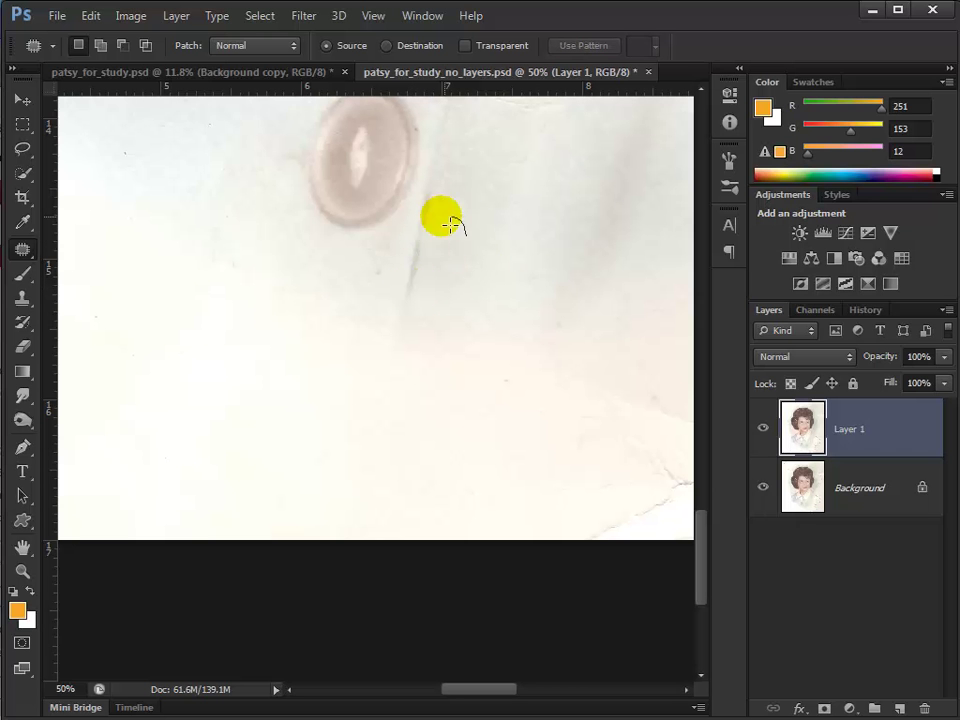
mouse_move(444, 214)
left_mouse_down()
mouse_move(489, 253)
mouse_move(470, 259)
left_mouse_up()
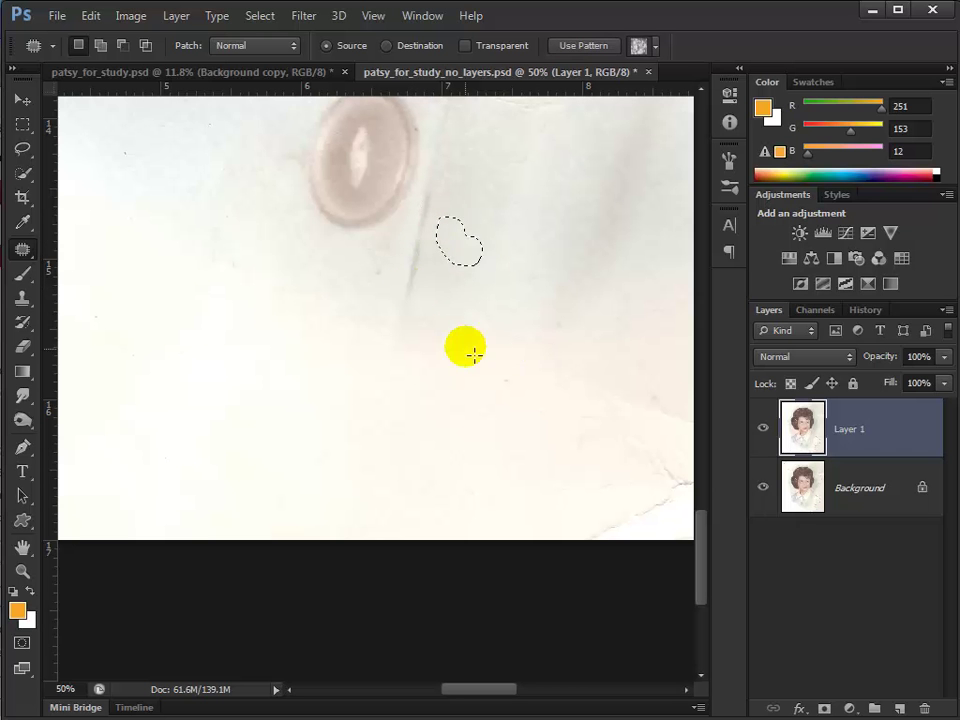
left_click(470, 310)
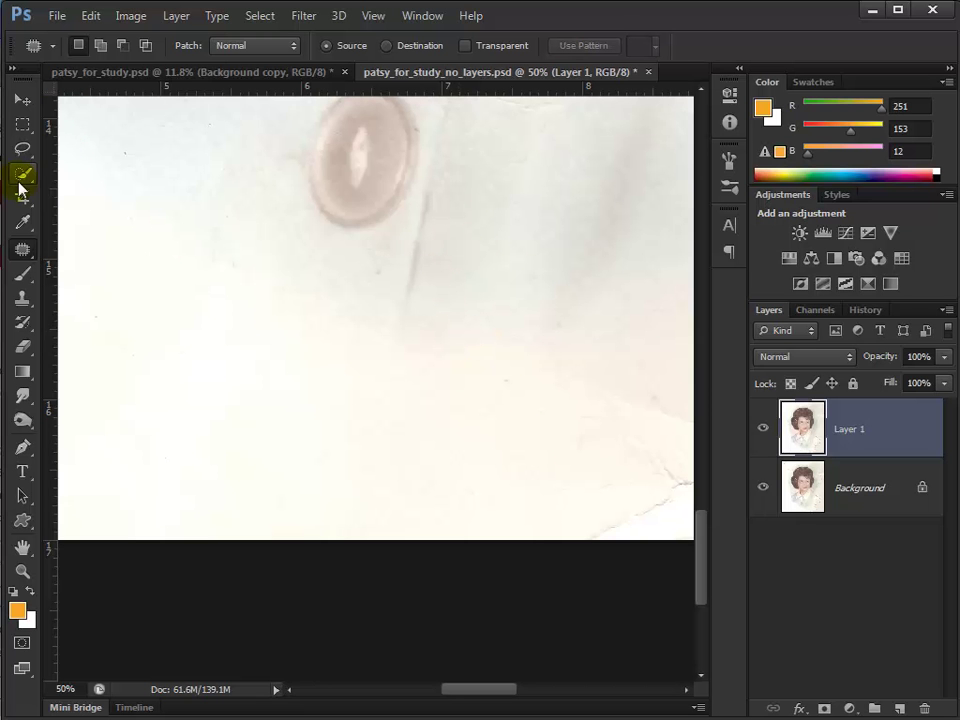
Use the Spot Healing Brush to heal the crack running toward the photo's bottom edge, right of the seam.
left_click(31, 252)
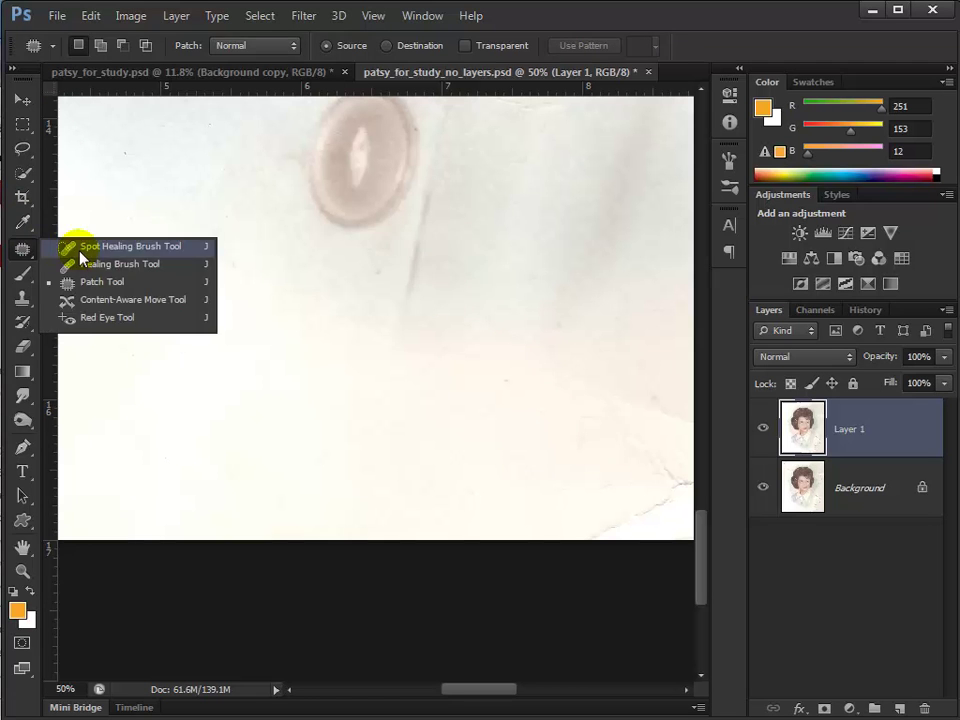
left_click(80, 248)
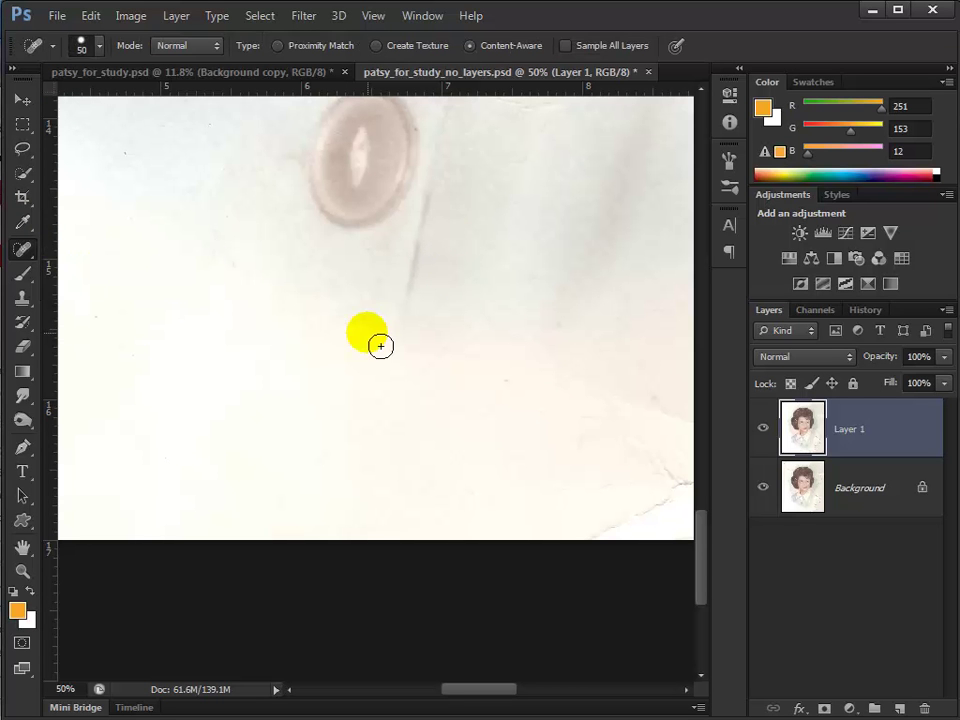
mouse_move(659, 397)
left_mouse_down()
mouse_move(403, 364)
mouse_move(532, 410)
mouse_move(613, 418)
mouse_move(605, 421)
left_mouse_up()
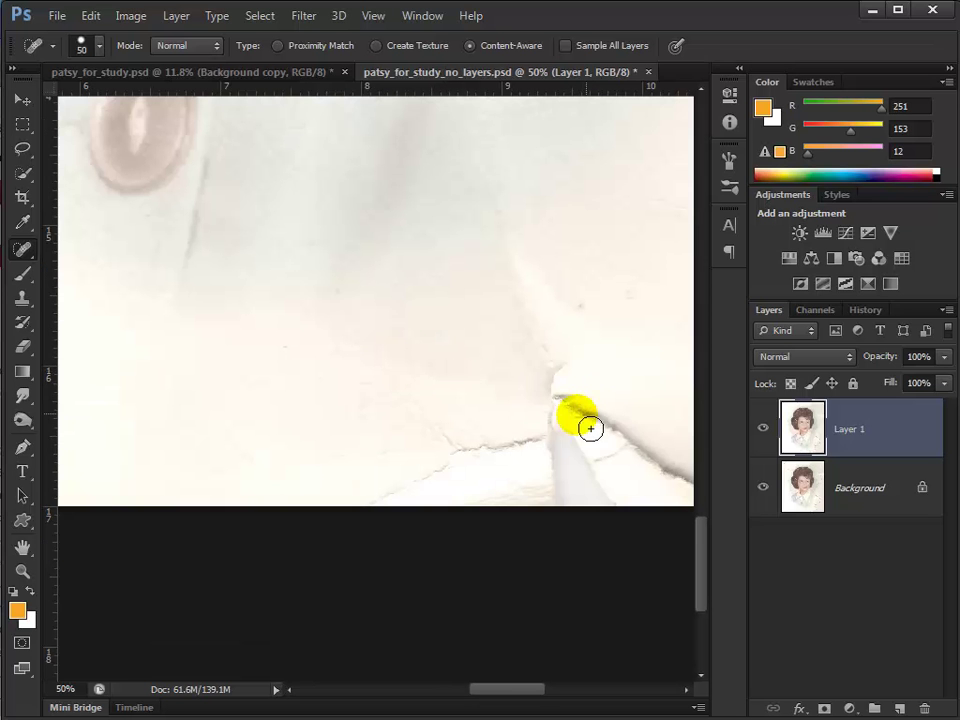
mouse_move(525, 447)
left_mouse_down()
mouse_move(457, 454)
mouse_move(439, 440)
mouse_move(472, 464)
mouse_move(406, 498)
left_mouse_up()
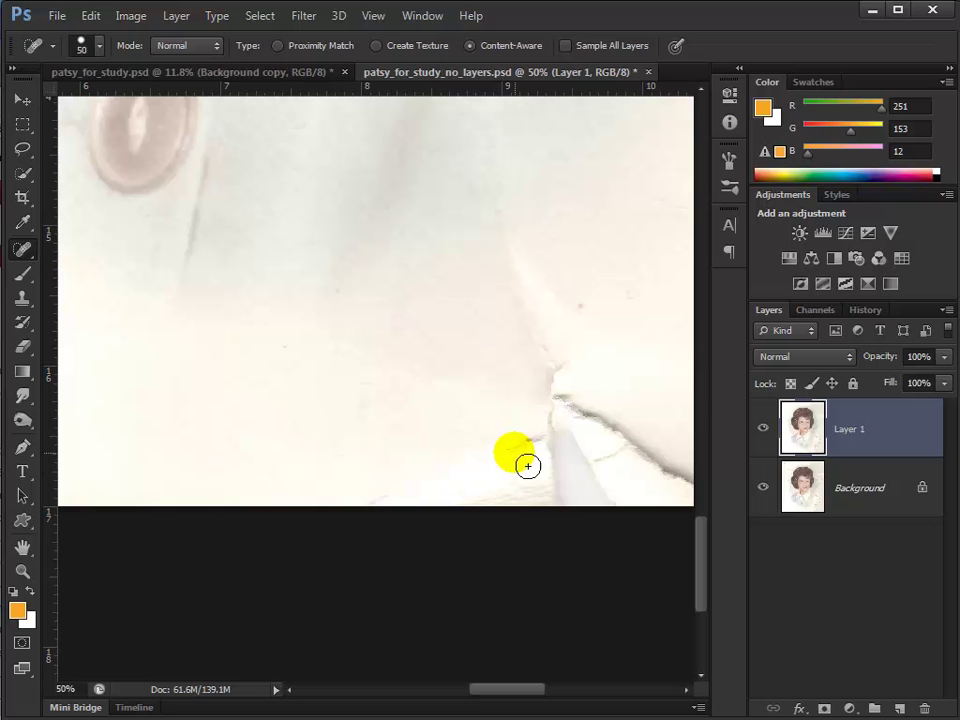
Heal the branching tear at the photo's bottom edge and the crease rising from it.
mouse_move(572, 397)
left_mouse_down()
mouse_move(671, 464)
mouse_move(669, 480)
mouse_move(629, 471)
mouse_move(616, 482)
mouse_move(622, 509)
mouse_move(576, 436)
mouse_move(571, 487)
left_mouse_up()
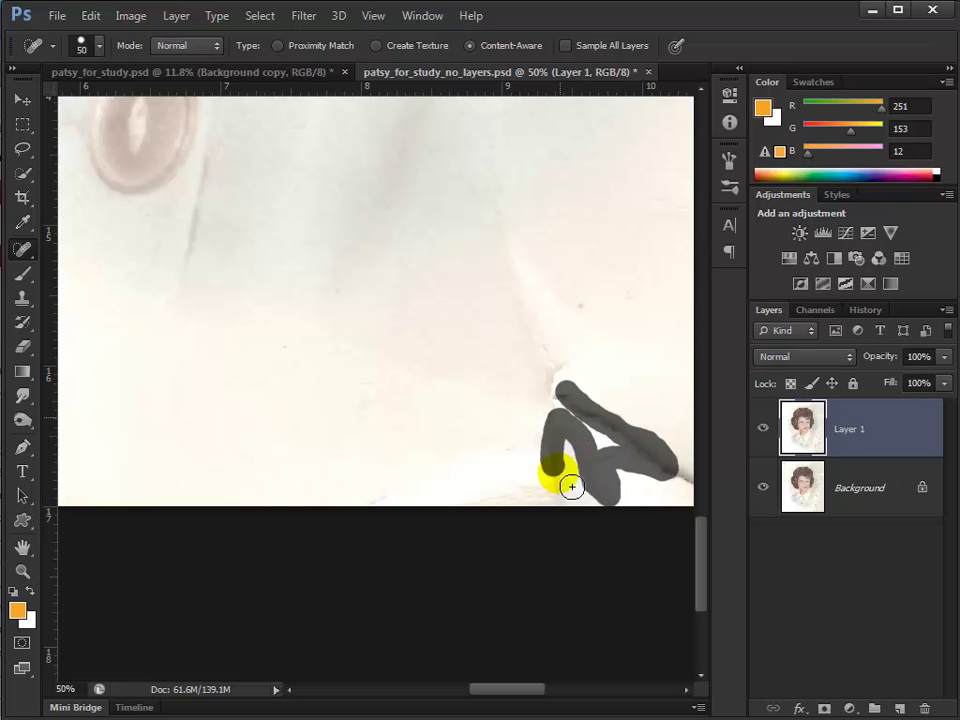
mouse_move(580, 427)
left_mouse_down()
mouse_move(574, 377)
mouse_move(523, 283)
mouse_move(554, 377)
left_mouse_up()
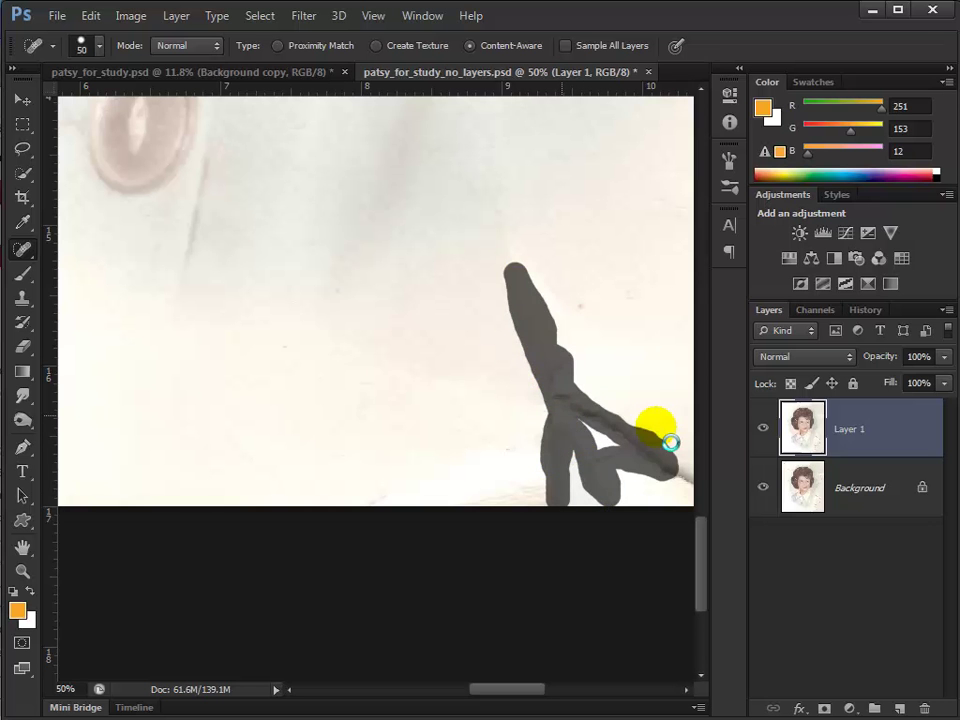
left_click_drag(670, 442, 669, 439)
left_click_drag(587, 407, 636, 456)
left_click_drag(567, 446, 582, 496)
left_click(557, 405)
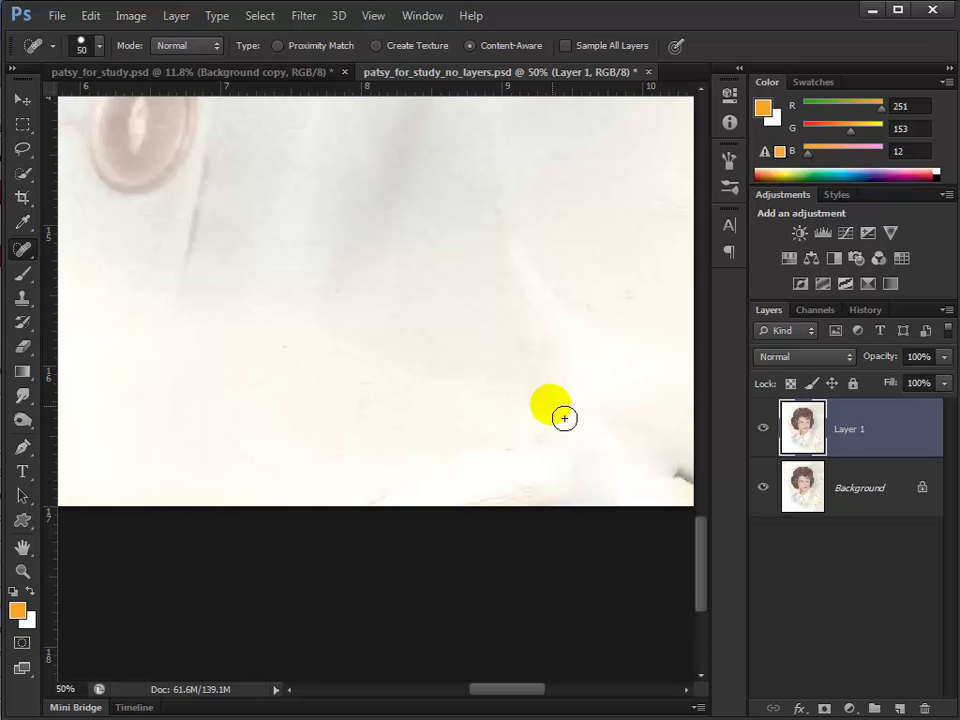
Heal the dark tear remnant, small marks and reddish spots between the repaired tear and the orange stains.
left_click_drag(566, 453, 332, 456)
left_click_drag(448, 471, 506, 510)
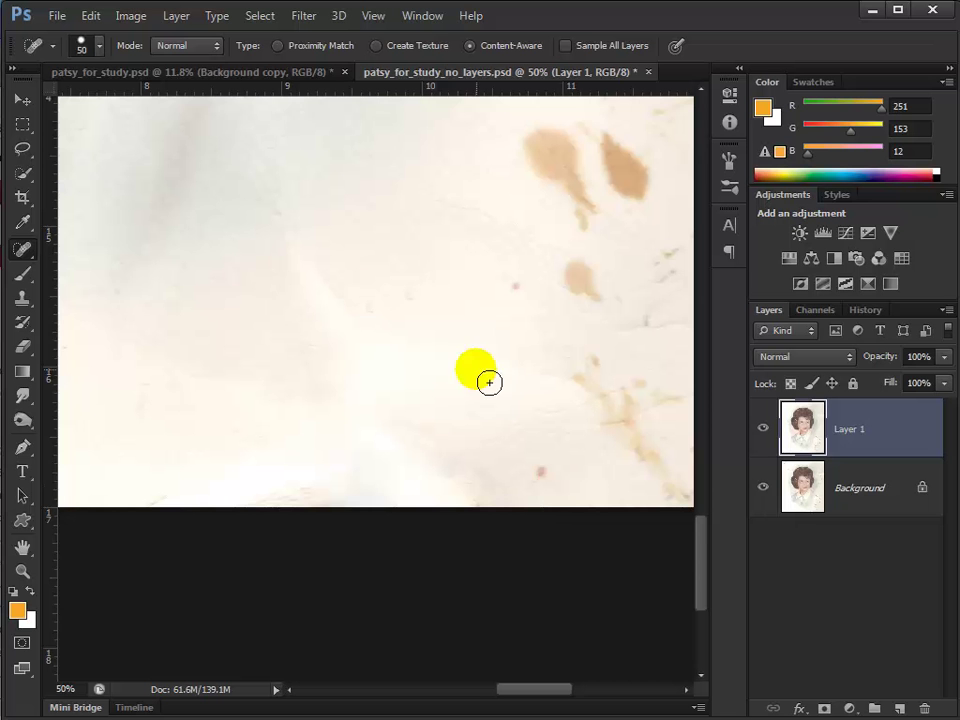
left_click_drag(410, 292, 441, 321)
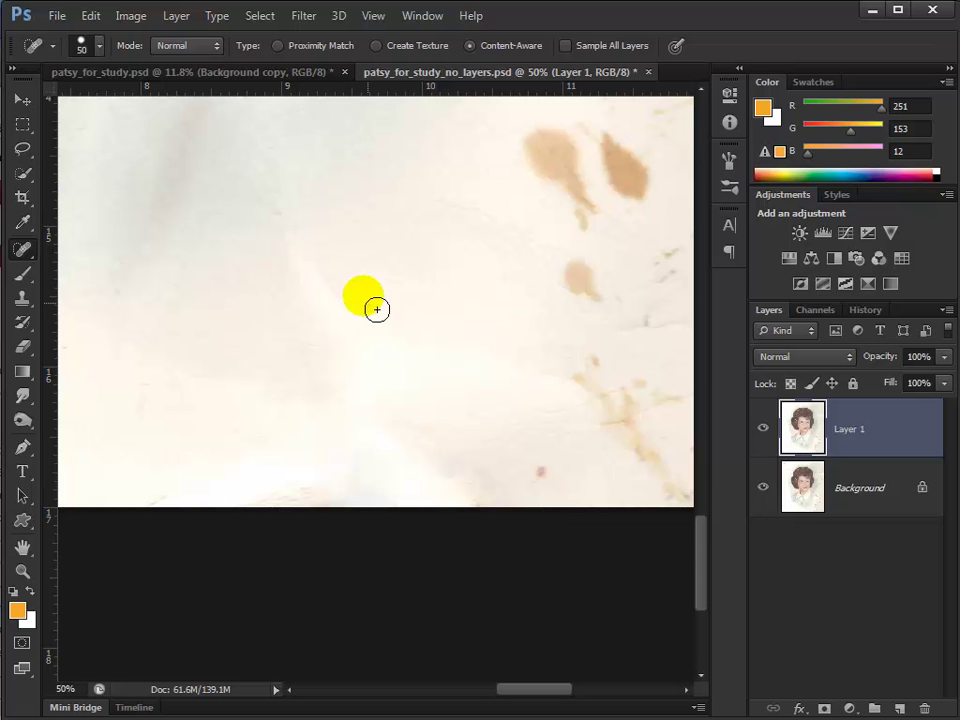
left_click_drag(549, 468, 561, 491)
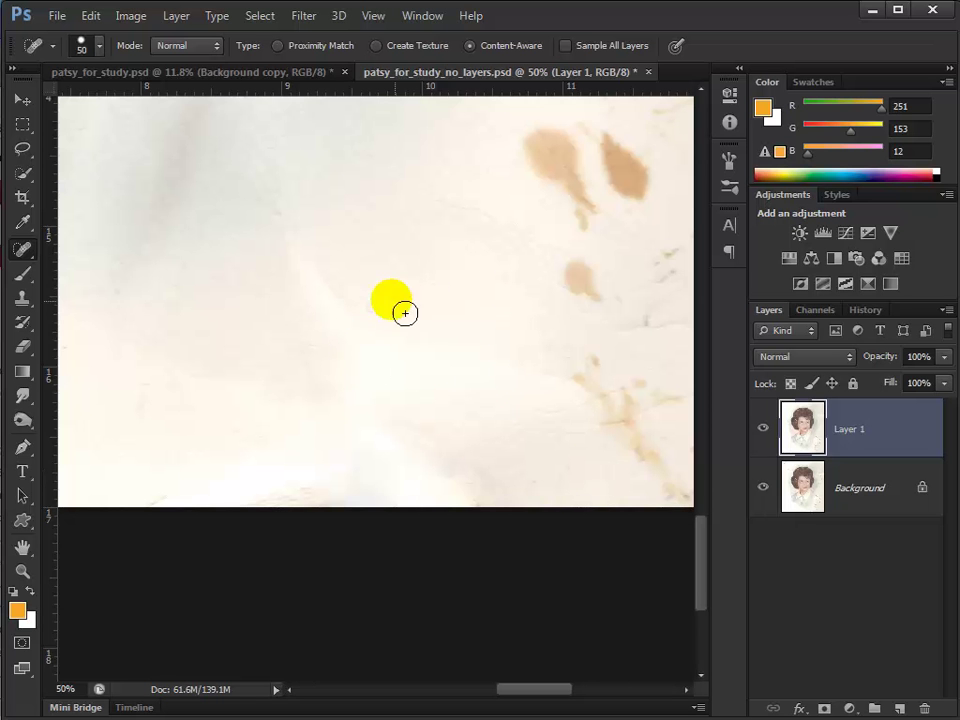
left_click_drag(388, 333, 386, 330)
left_click(300, 220)
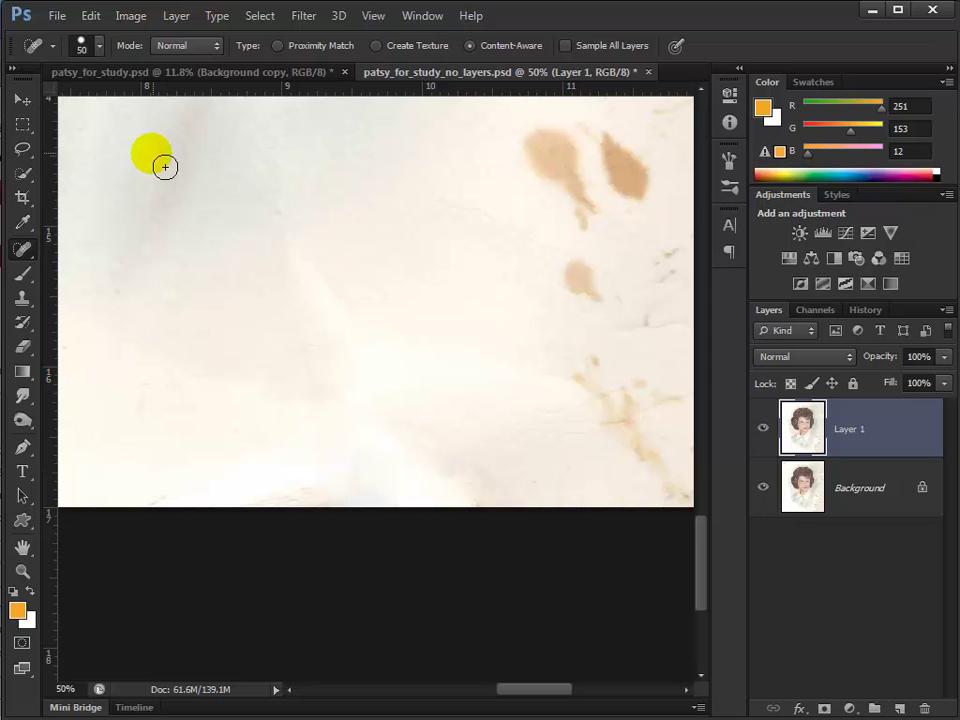
Use the Patch Tool to replace the large pale crease above the photo's bottom edge with clean texture from above.
right_click(32, 252)
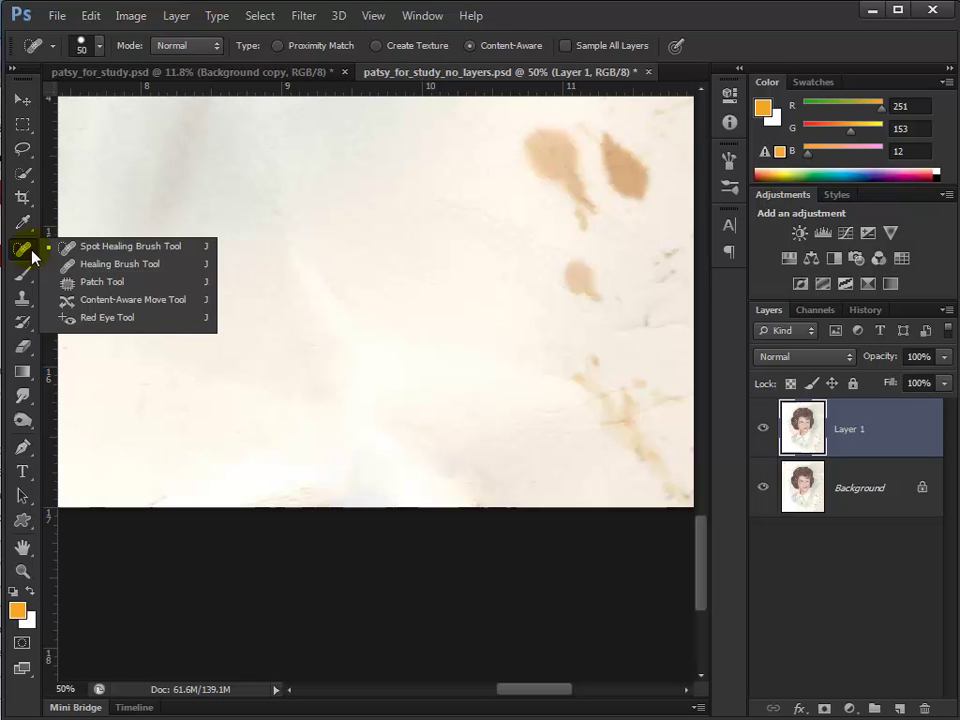
left_click(95, 286)
mouse_move(421, 382)
left_mouse_down()
mouse_move(403, 339)
mouse_move(281, 330)
mouse_move(320, 452)
mouse_move(474, 495)
mouse_move(455, 392)
left_mouse_up()
left_click_drag(403, 435, 412, 228)
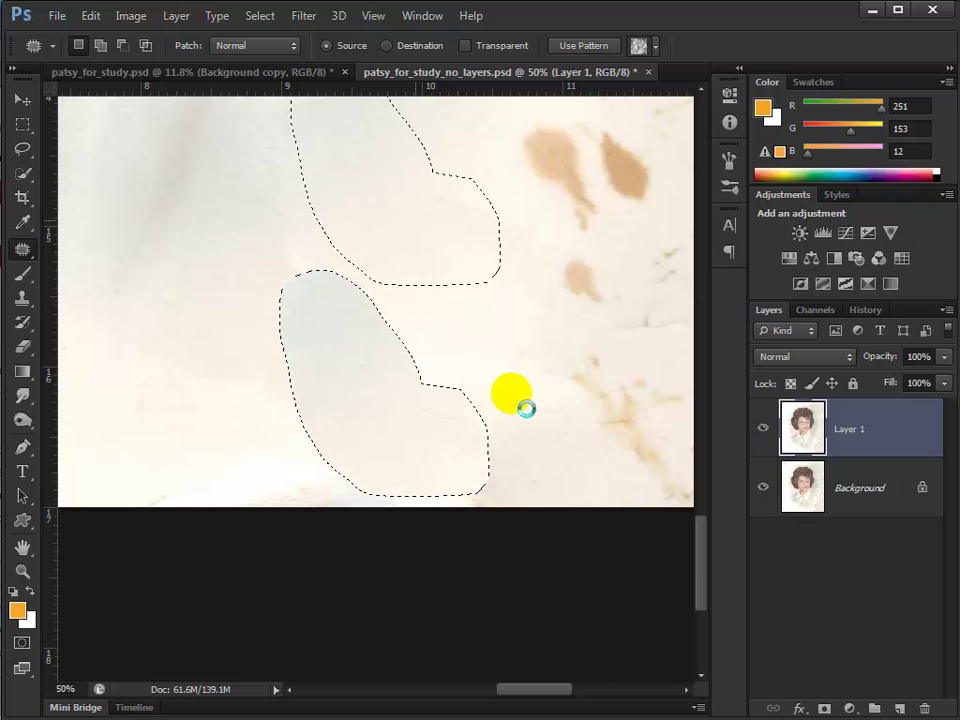
key("ctrl+d")
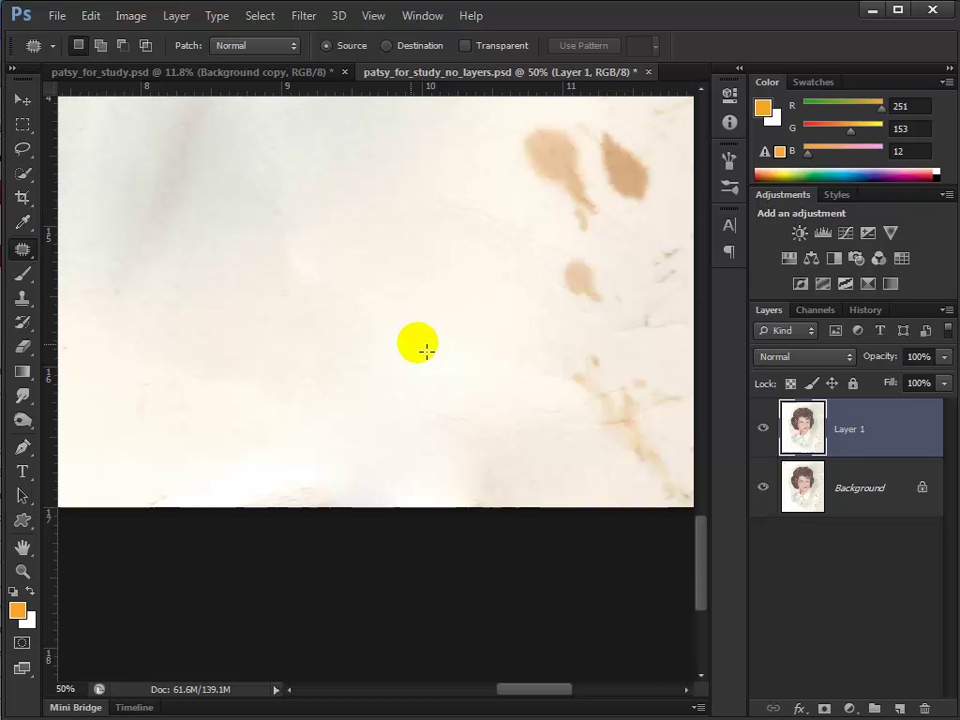
Patch the small brown spot and the round orange stain above the pair of drop-shaped stains with clean areas from below.
left_click_drag(531, 388, 316, 719)
mouse_move(195, 324)
left_mouse_down()
mouse_move(218, 257)
mouse_move(133, 268)
mouse_move(126, 390)
mouse_move(218, 328)
left_mouse_up()
left_click_drag(152, 350, 182, 558)
key("ctrl+d")
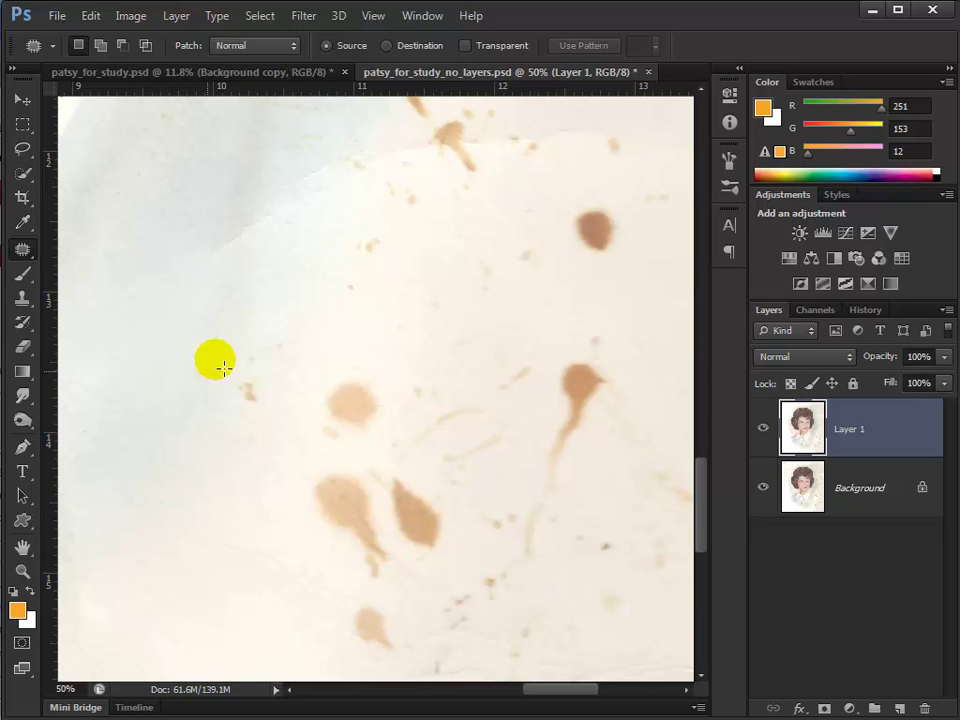
mouse_move(304, 333)
left_mouse_down()
mouse_move(291, 399)
mouse_move(321, 373)
mouse_move(264, 491)
mouse_move(250, 550)
left_mouse_up()
key("ctrl+d")
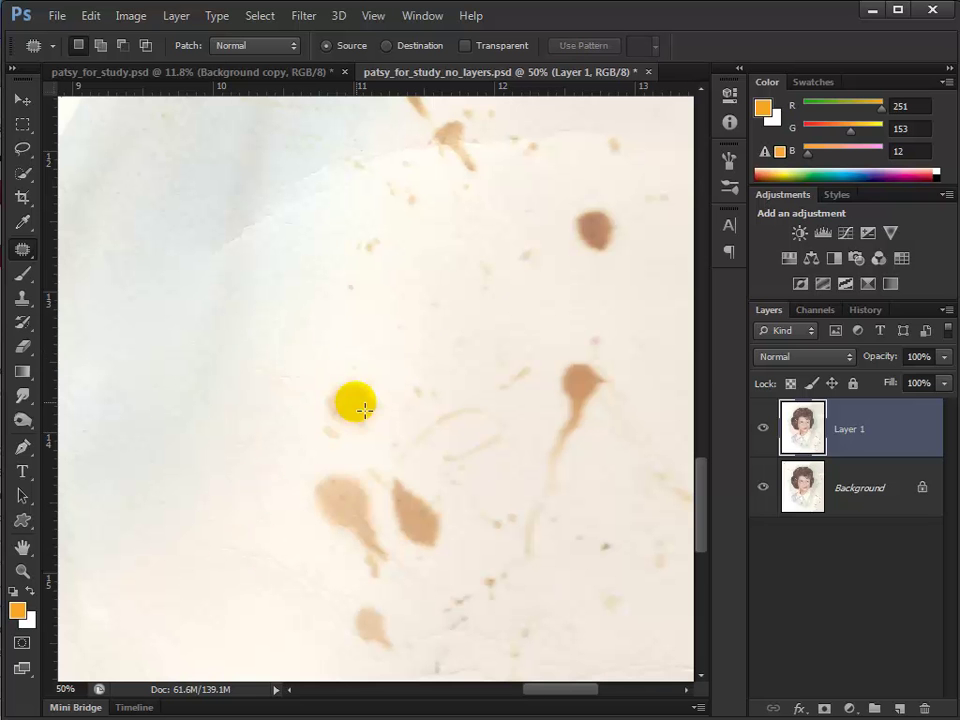
mouse_move(367, 350)
left_mouse_down()
mouse_move(296, 386)
mouse_move(413, 412)
mouse_move(369, 418)
mouse_move(285, 482)
mouse_move(302, 575)
left_mouse_up()
key("ctrl+d")
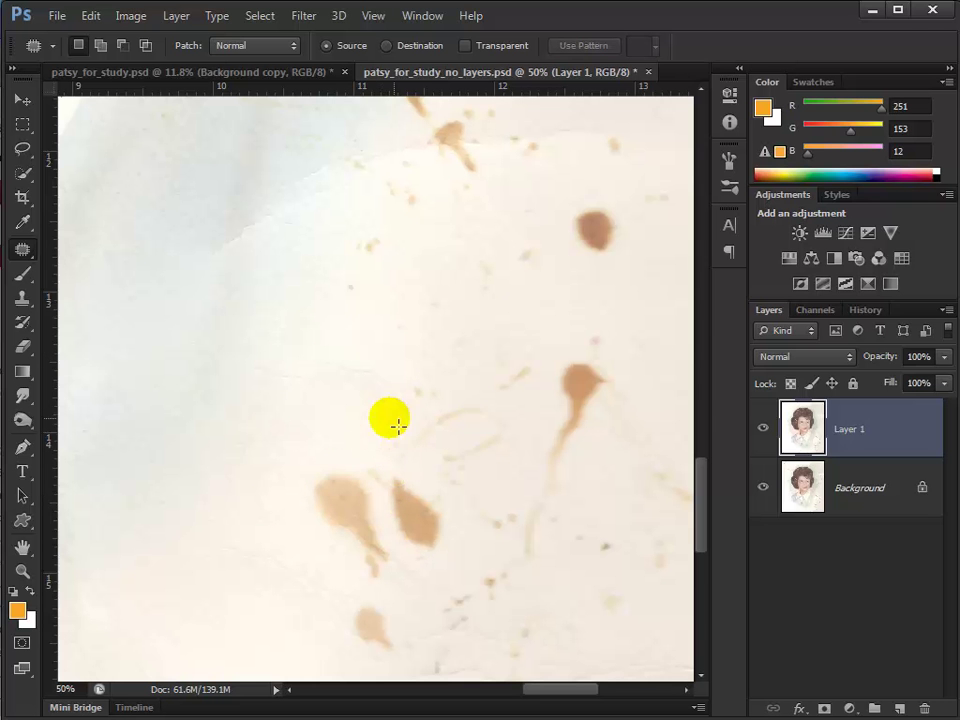
Patch the pair of drop-shaped stains, the long-tailed stain beside them and the faint streaks between with clean backdrop texture.
mouse_move(391, 418)
left_mouse_down()
mouse_move(378, 580)
mouse_move(459, 528)
mouse_move(391, 418)
left_mouse_up()
mouse_move(381, 504)
left_mouse_down()
mouse_move(251, 579)
mouse_move(206, 574)
left_mouse_up()
key("ctrl+d")
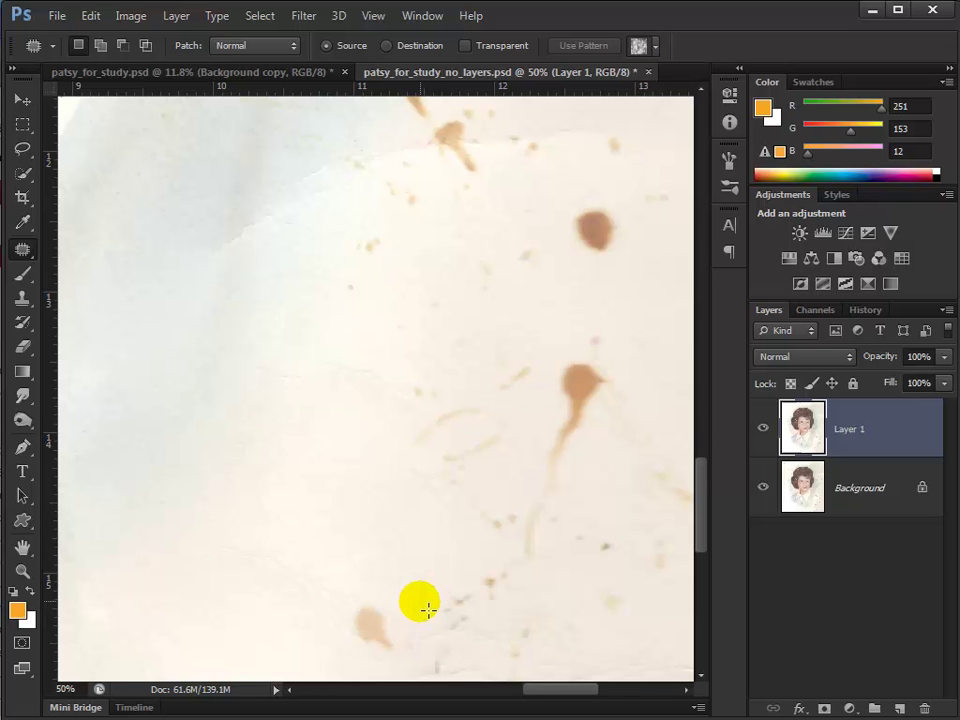
mouse_move(628, 350)
left_mouse_down()
mouse_move(536, 343)
mouse_move(405, 433)
mouse_move(600, 525)
mouse_move(636, 408)
left_mouse_up()
left_click_drag(590, 475, 311, 482)
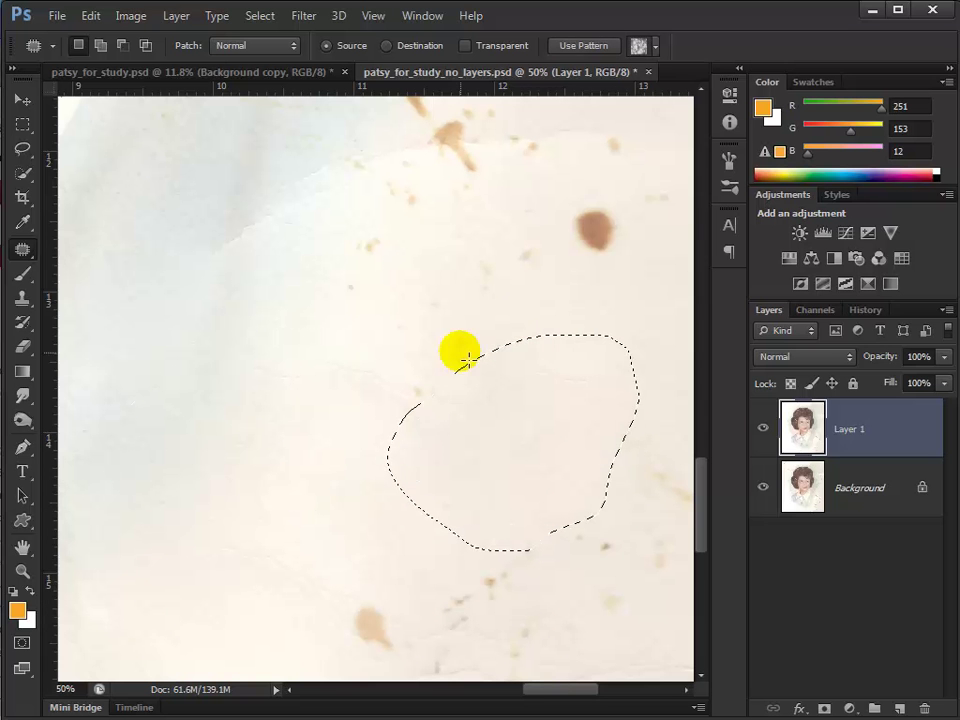
key("ctrl+d")
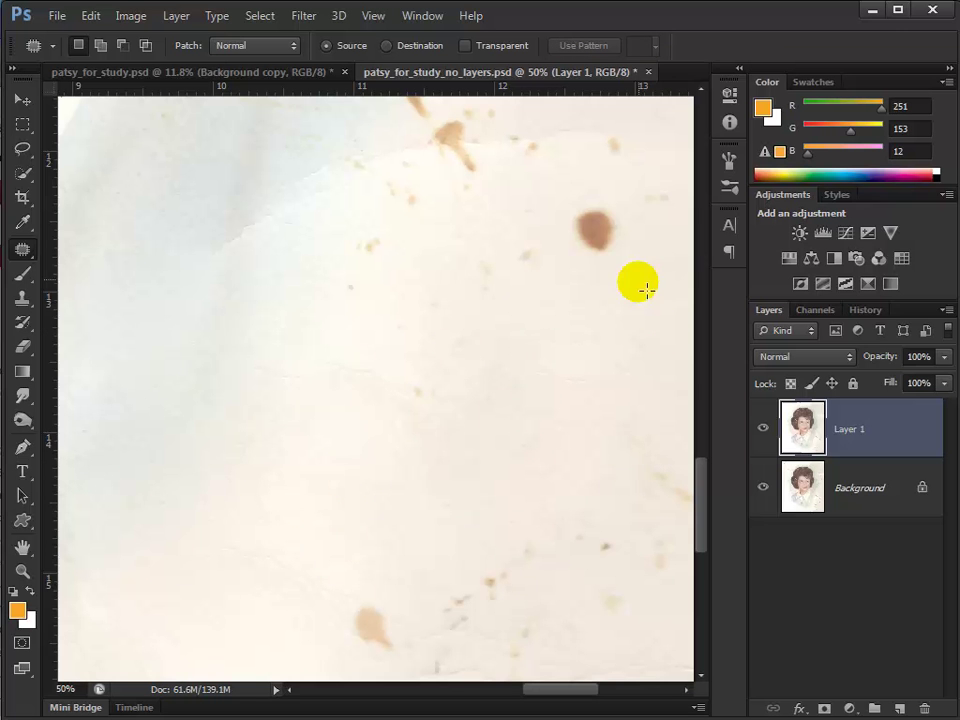
Patch the dark round stain with its nearby specks, and the cluster of dark specks lower down, with clean texture.
mouse_move(639, 281)
left_mouse_down()
mouse_move(643, 208)
mouse_move(544, 233)
mouse_move(390, 377)
mouse_move(565, 345)
left_mouse_up()
mouse_move(482, 364)
left_mouse_down()
mouse_move(210, 536)
mouse_move(193, 476)
mouse_move(197, 504)
mouse_move(360, 437)
mouse_move(186, 550)
left_mouse_up()
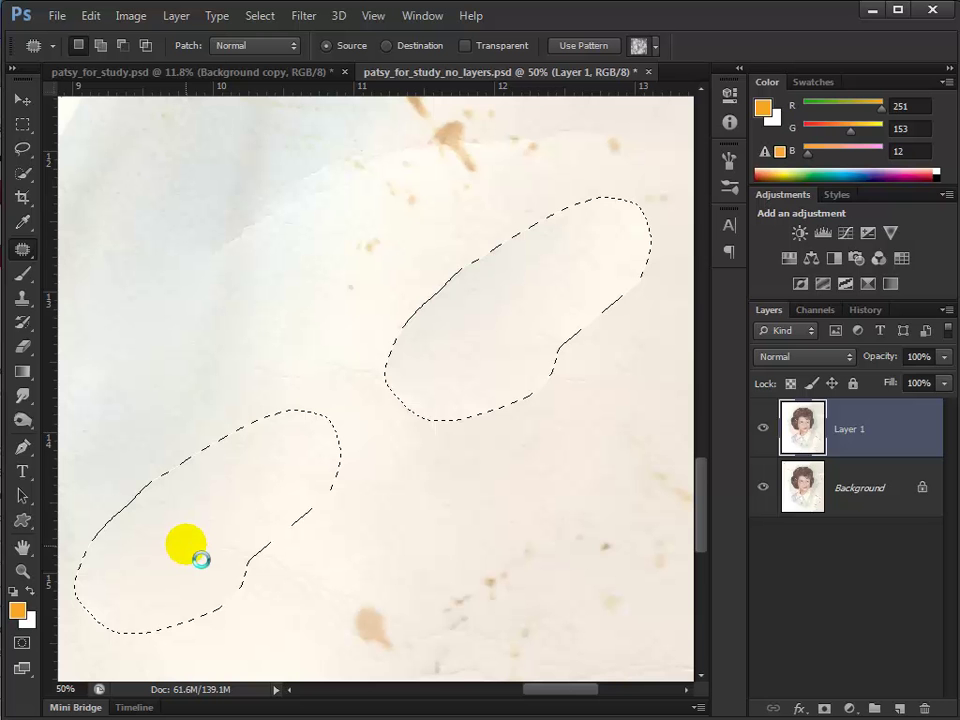
left_click_drag(196, 553, 195, 542)
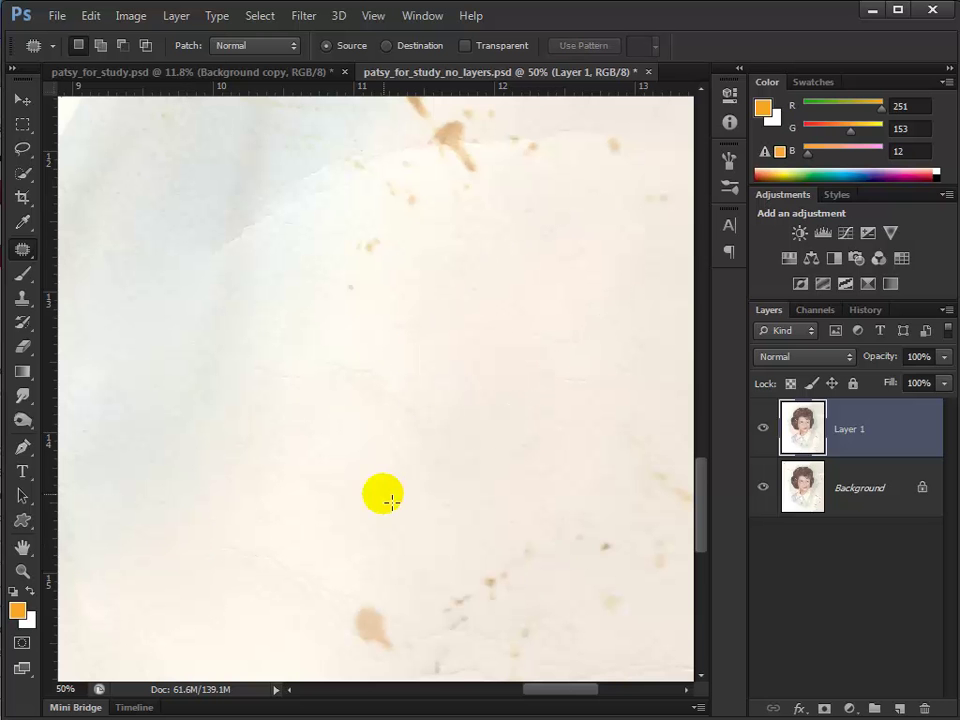
mouse_move(466, 592)
left_mouse_down()
mouse_move(446, 639)
mouse_move(621, 583)
mouse_move(514, 435)
left_mouse_up()
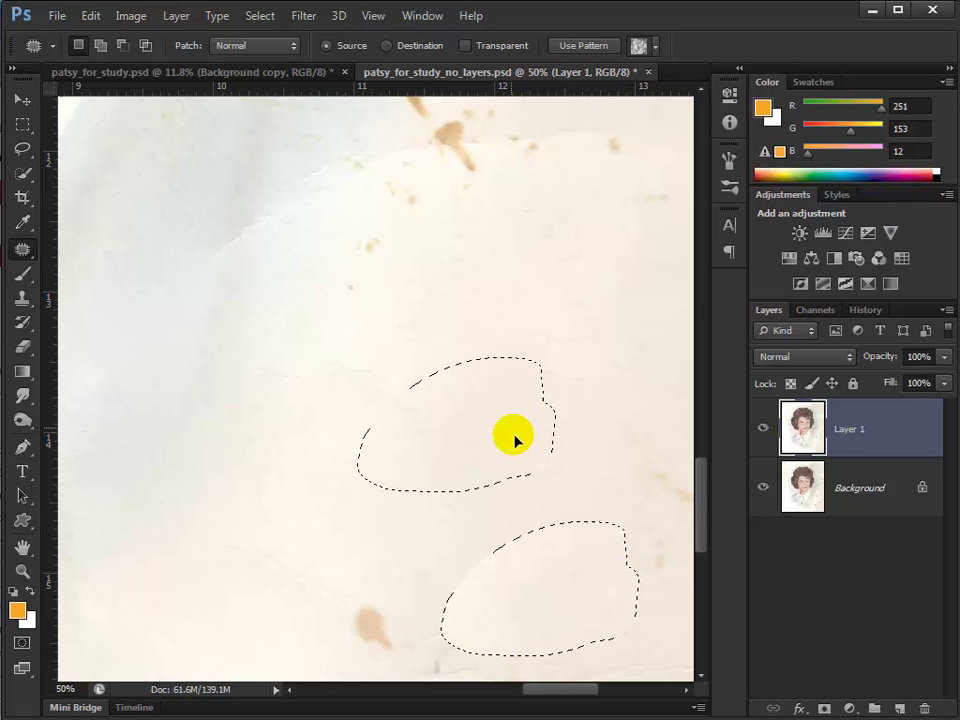
key("ctrl+d")
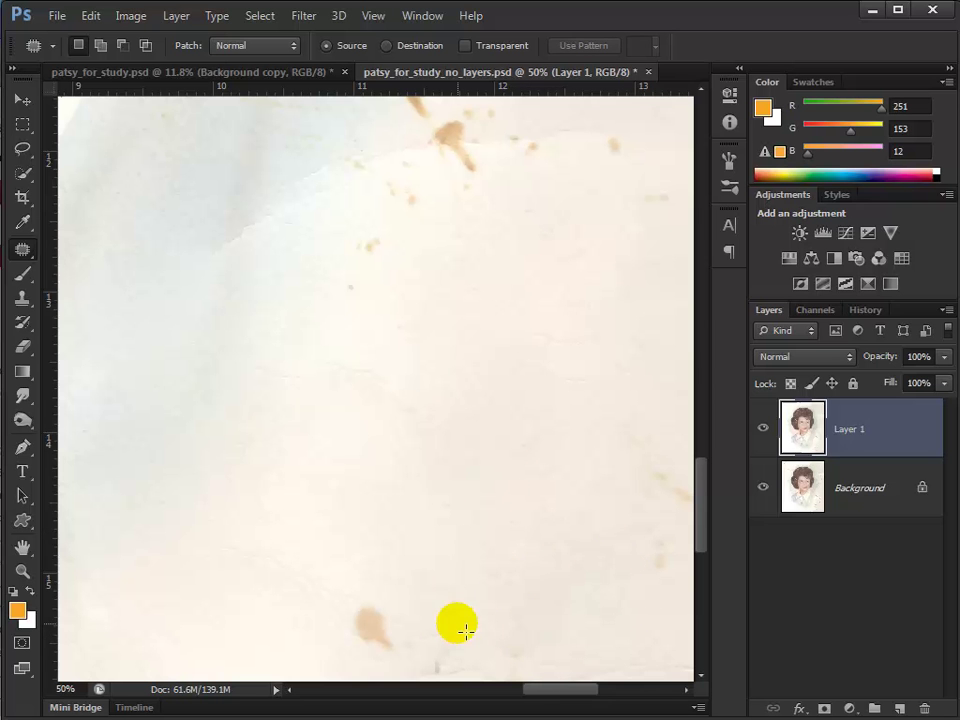
Patch the pale orange stain near the photo's bottom edge and the small dark mark beside it with clean texture from above.
mouse_move(452, 619)
left_mouse_down()
mouse_move(346, 611)
mouse_move(386, 668)
mouse_move(451, 664)
mouse_move(424, 510)
left_mouse_up()
key("ctrl+d")
mouse_move(469, 610)
left_mouse_down()
mouse_move(428, 670)
mouse_move(432, 685)
mouse_move(499, 633)
mouse_move(413, 578)
left_mouse_up()
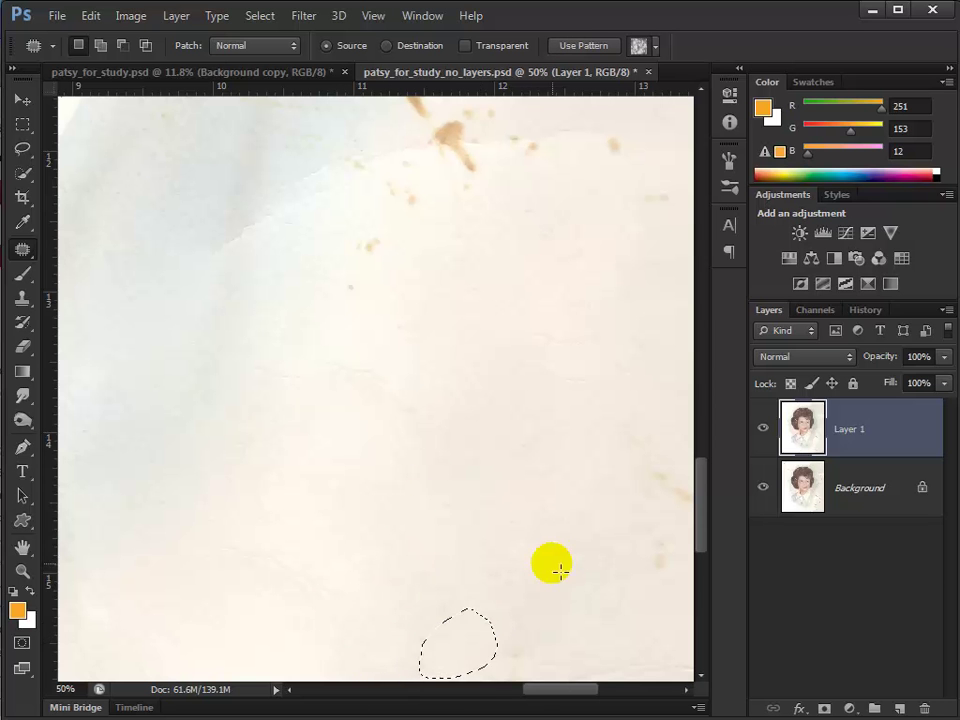
key("ctrl+d")
Patch the faint brownish streak and spots near the photo's lower right edge with clean texture.
left_click_drag(578, 547, 336, 551)
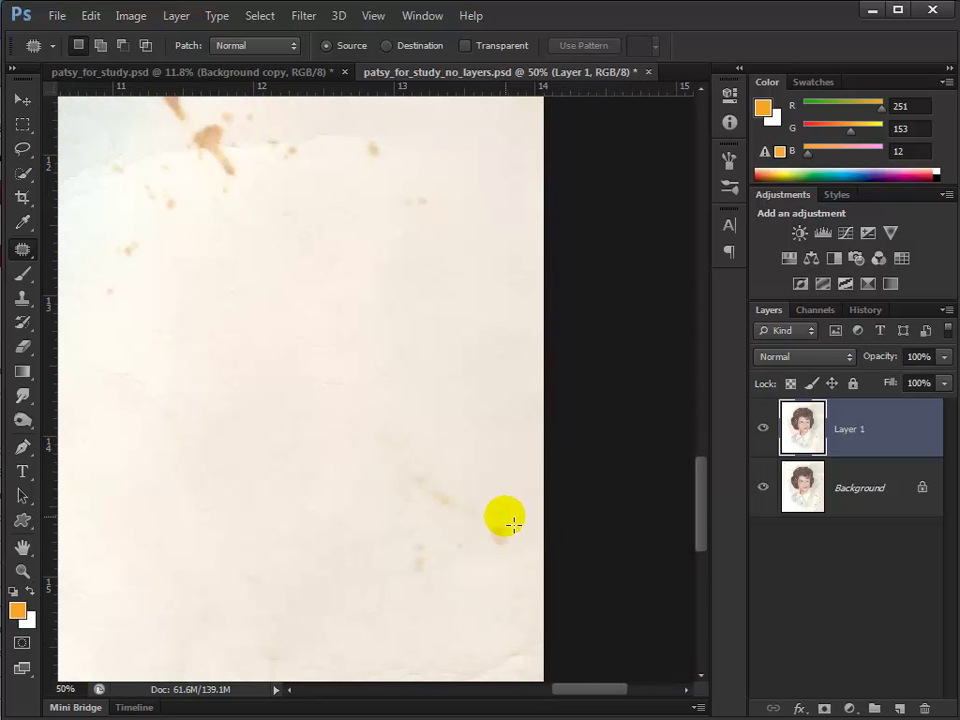
mouse_move(507, 511)
left_mouse_down()
mouse_move(414, 457)
mouse_move(392, 578)
mouse_move(449, 616)
mouse_move(533, 563)
mouse_move(260, 547)
mouse_move(305, 575)
mouse_move(278, 570)
mouse_move(310, 580)
left_mouse_up()
key("ctrl+d")
Patch the large brown drop stain with all the spatter and the crease around it using clean texture from above.
left_click_drag(356, 310, 414, 607)
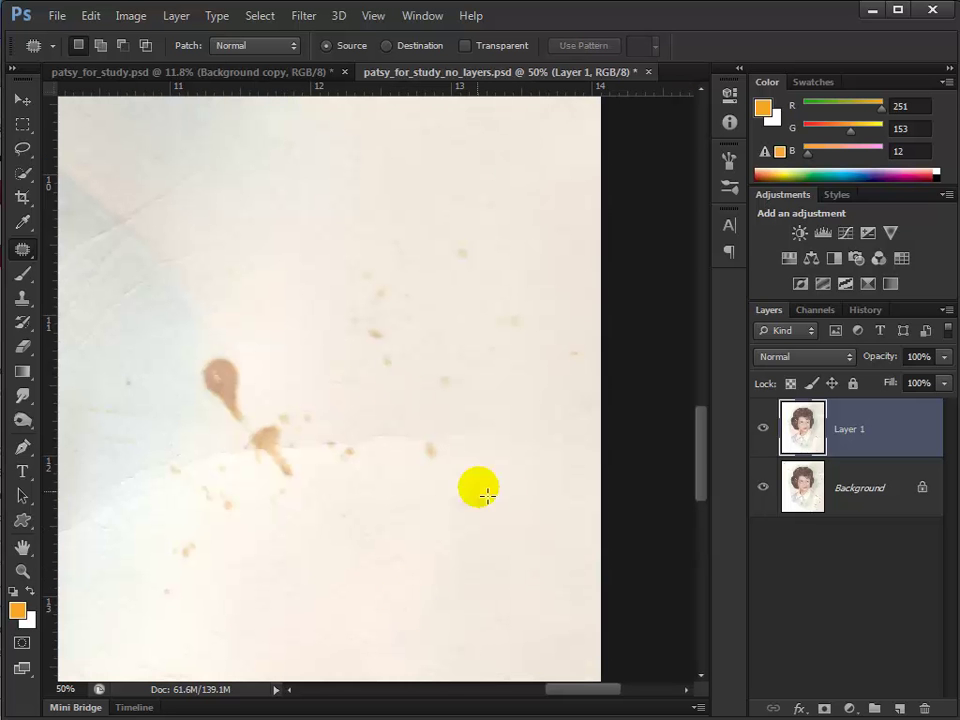
mouse_move(463, 446)
left_mouse_down()
mouse_move(258, 346)
mouse_move(140, 561)
mouse_move(354, 576)
mouse_move(502, 546)
mouse_move(510, 505)
left_mouse_up()
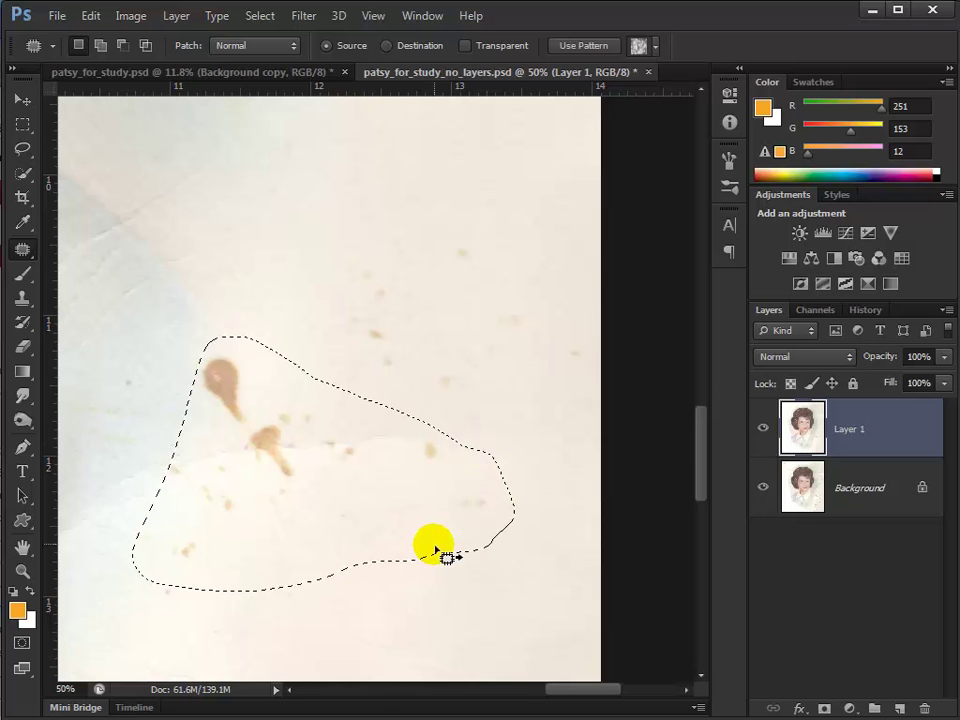
left_click_drag(435, 549, 455, 344)
left_click_drag(409, 300, 427, 571)
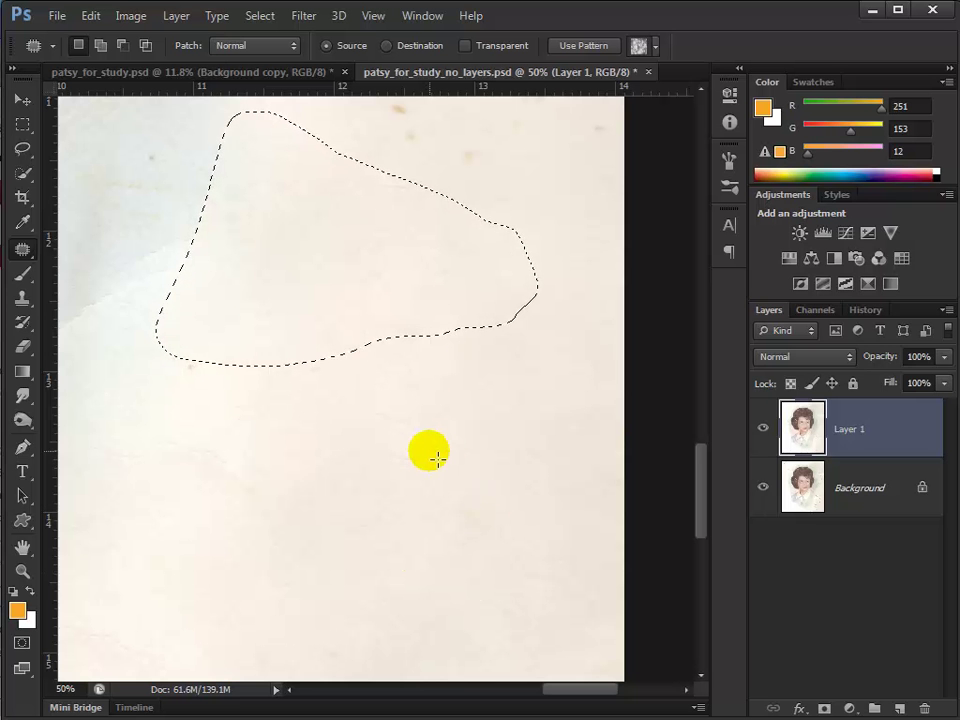
key("ctrl+d")
Patch the cluster of small brown specks near the photo's right edge with clean texture from below.
left_click_drag(375, 377, 399, 579)
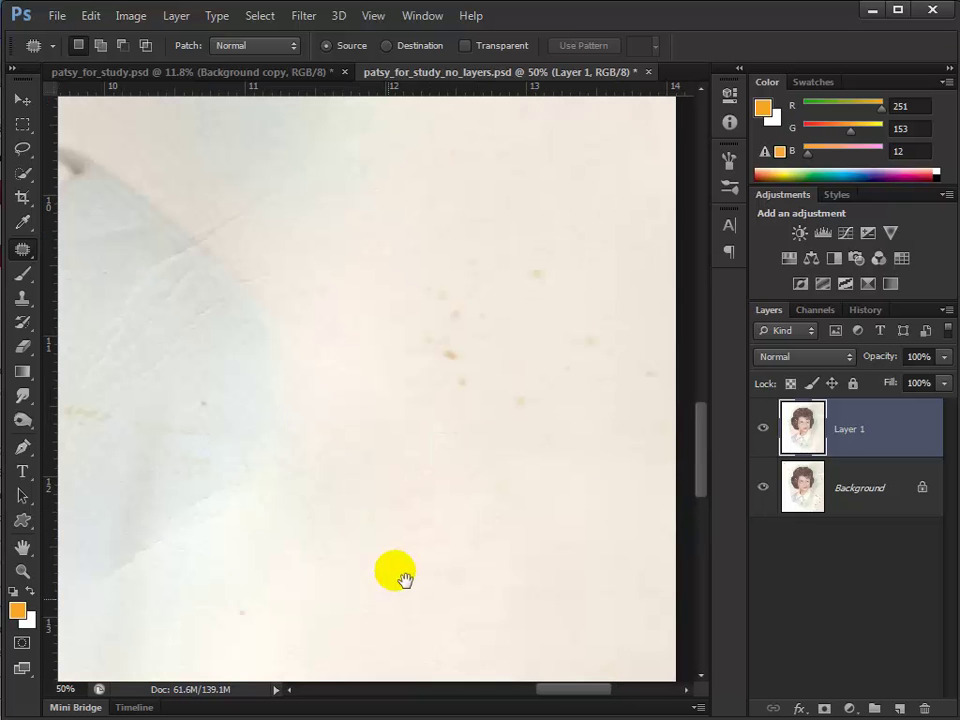
mouse_move(604, 410)
left_mouse_down()
mouse_move(609, 339)
mouse_move(476, 240)
mouse_move(429, 386)
mouse_move(527, 449)
left_mouse_up()
left_click_drag(514, 339, 446, 583)
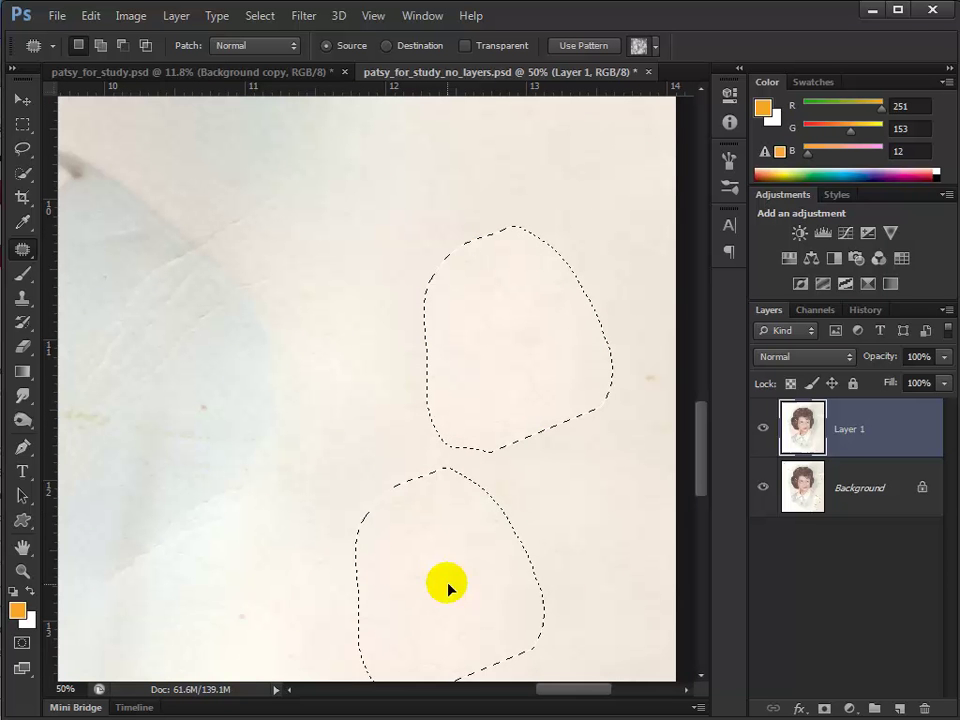
Patch the yellowish marks, thin line and small dark speck across the blue-grey fabric with clean fabric texture.
mouse_move(315, 418)
left_mouse_down()
mouse_move(437, 512)
mouse_move(484, 377)
mouse_move(392, 482)
mouse_move(396, 456)
mouse_move(515, 251)
mouse_move(396, 450)
mouse_move(403, 360)
left_mouse_up()
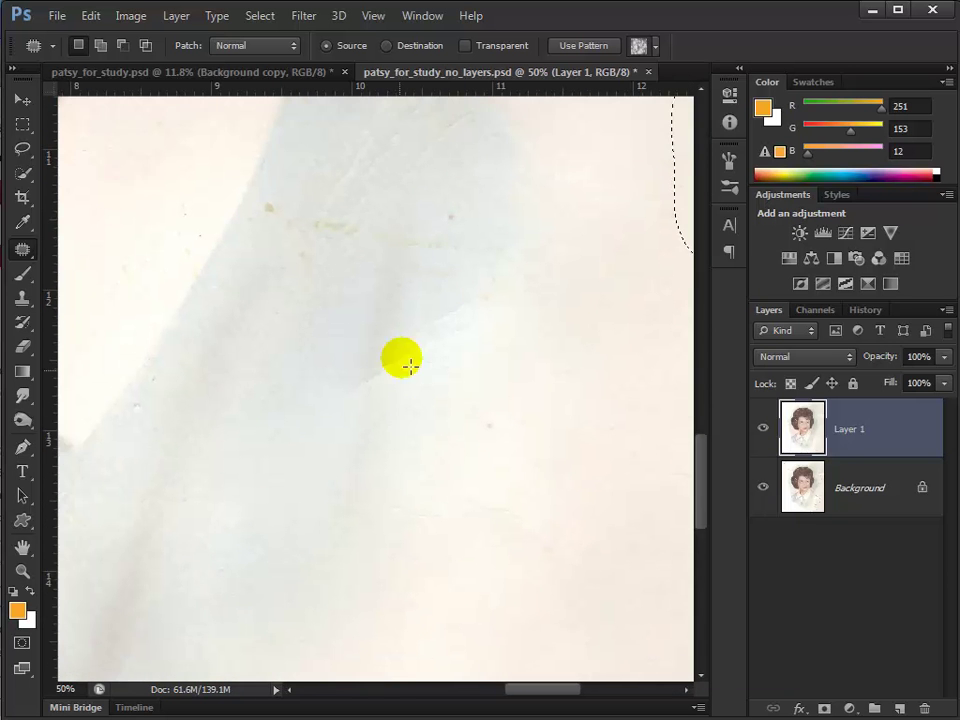
mouse_move(423, 310)
left_mouse_down()
mouse_move(471, 289)
mouse_move(496, 238)
mouse_move(436, 205)
mouse_move(279, 205)
mouse_move(296, 264)
mouse_move(452, 297)
mouse_move(365, 317)
mouse_move(349, 362)
left_mouse_up()
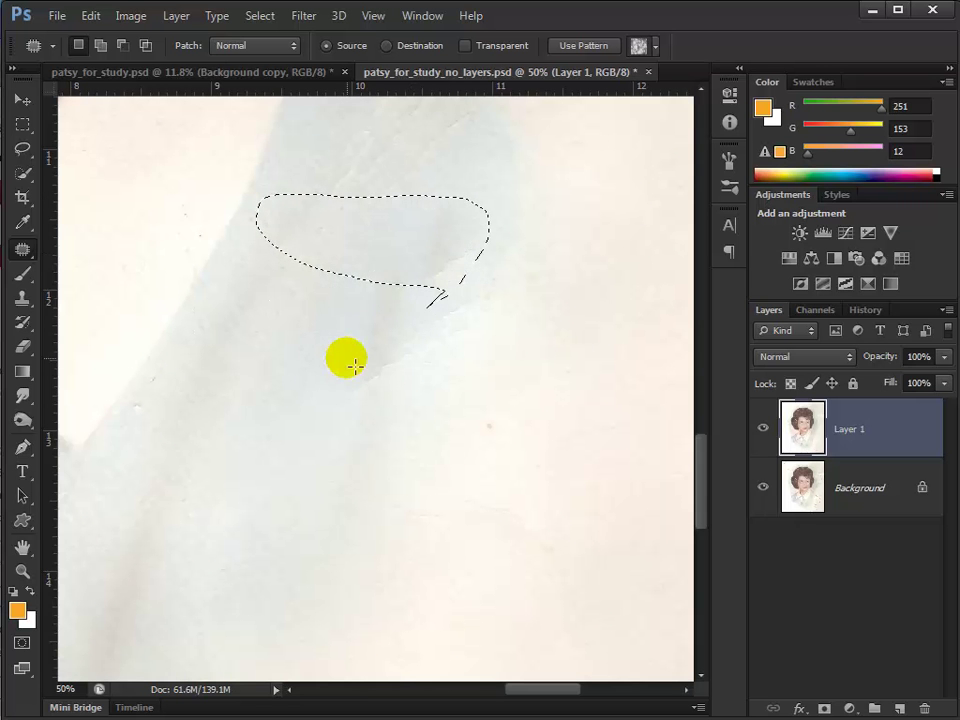
key("ctrl+d")
mouse_move(480, 240)
left_mouse_down()
mouse_move(435, 221)
mouse_move(446, 291)
mouse_move(328, 328)
left_mouse_up()
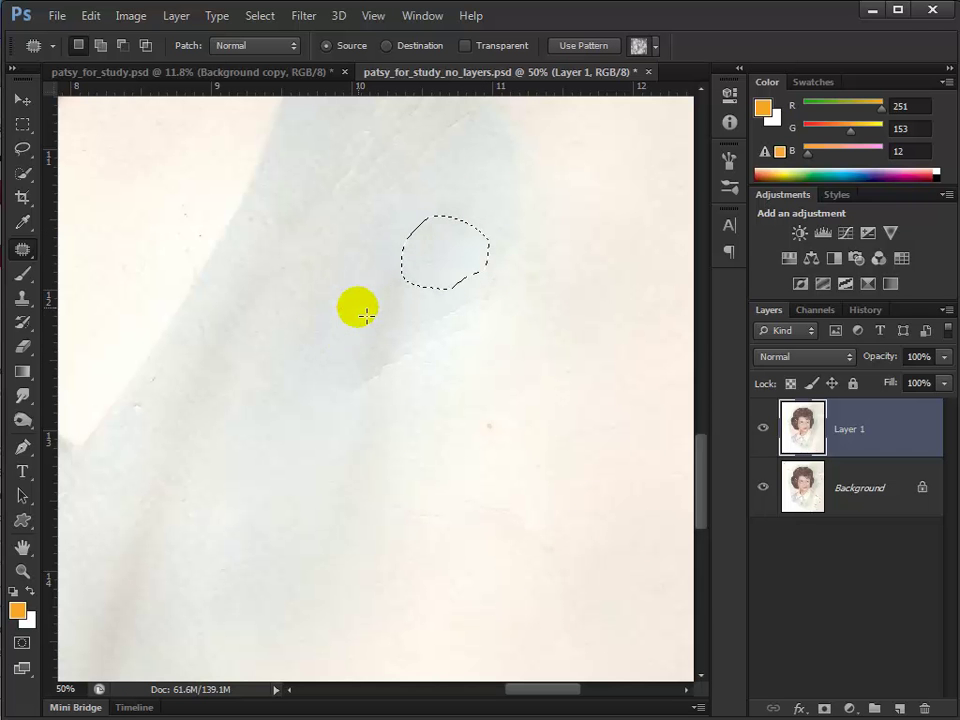
key("ctrl+d")
Patch the fine creases on the upper part of the blue-grey fabric with smooth fabric from lower down.
mouse_move(459, 213)
left_mouse_down()
mouse_move(416, 258)
mouse_move(494, 233)
mouse_move(358, 246)
mouse_move(389, 330)
mouse_move(374, 405)
mouse_move(437, 284)
mouse_move(427, 244)
mouse_move(369, 227)
mouse_move(306, 312)
mouse_move(278, 354)
mouse_move(399, 347)
mouse_move(345, 335)
mouse_move(290, 490)
mouse_move(262, 506)
left_mouse_up()
key("ctrl+d")
scroll(390, 328, "up", 2)
scroll(390, 328, "right", 1)
key("ctrl+d")
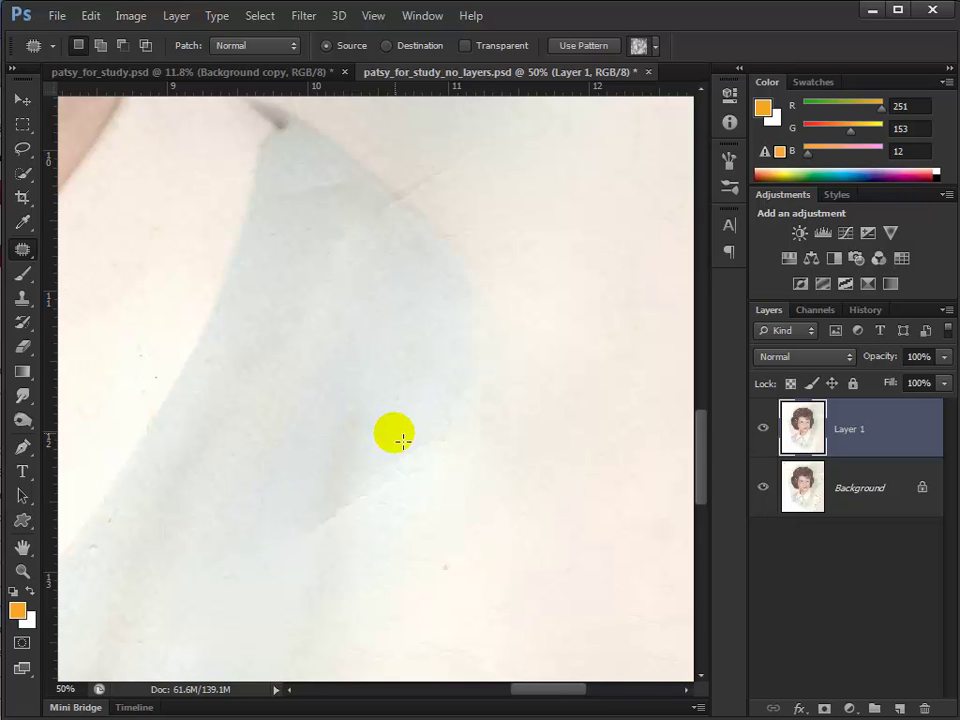
mouse_move(391, 222)
left_mouse_down()
mouse_move(358, 184)
mouse_move(312, 175)
mouse_move(283, 258)
mouse_move(380, 326)
mouse_move(390, 225)
left_mouse_up()
mouse_move(392, 272)
left_mouse_down()
mouse_move(364, 444)
mouse_move(327, 440)
left_mouse_up()
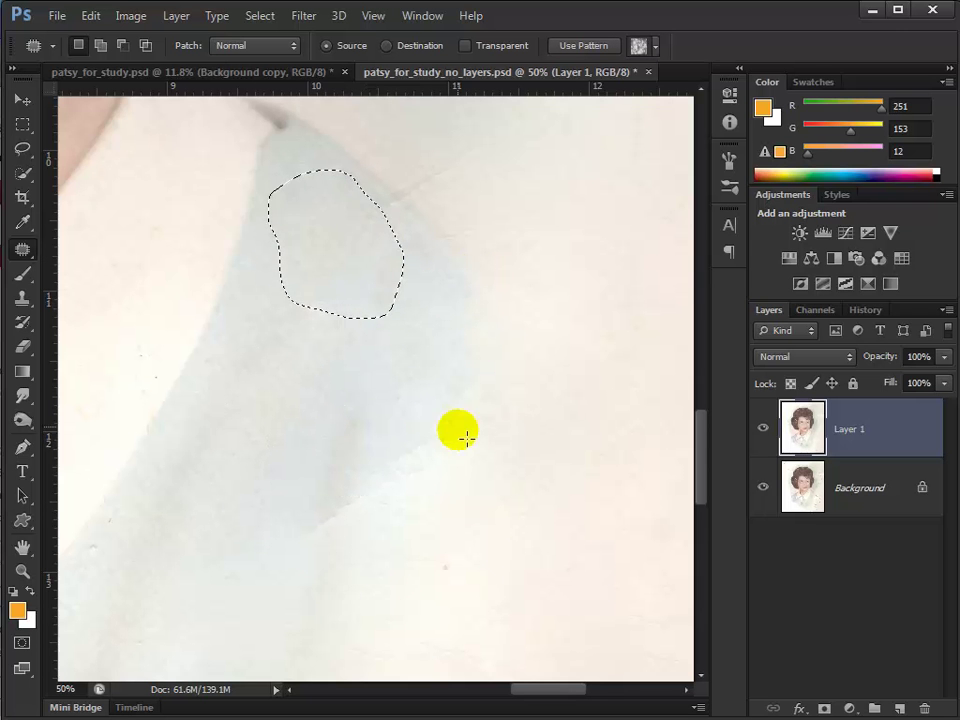
Patch the faint crease line, the small mark near the photo's right edge and the reddish spot beside the blue-grey fabric.
left_click_drag(476, 495, 268, 363)
mouse_move(563, 388)
left_mouse_down()
mouse_move(444, 347)
mouse_move(595, 410)
mouse_move(602, 449)
left_mouse_up()
left_click_drag(540, 415, 405, 487)
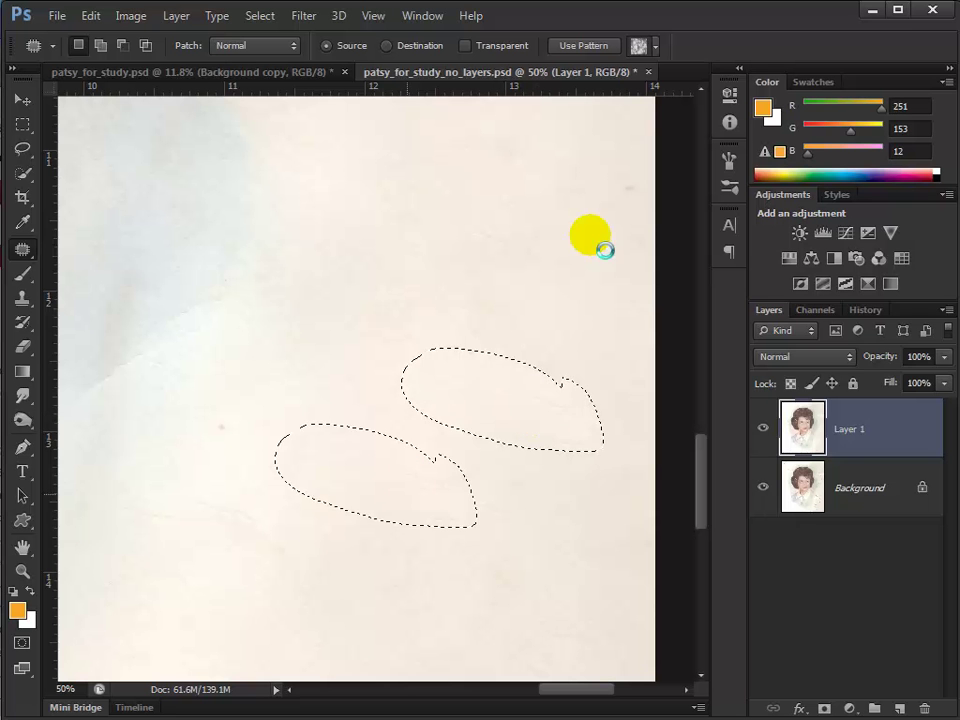
mouse_move(627, 213)
left_mouse_down()
mouse_move(643, 198)
mouse_move(600, 155)
mouse_move(486, 227)
mouse_move(600, 249)
mouse_move(531, 375)
mouse_move(516, 500)
left_mouse_up()
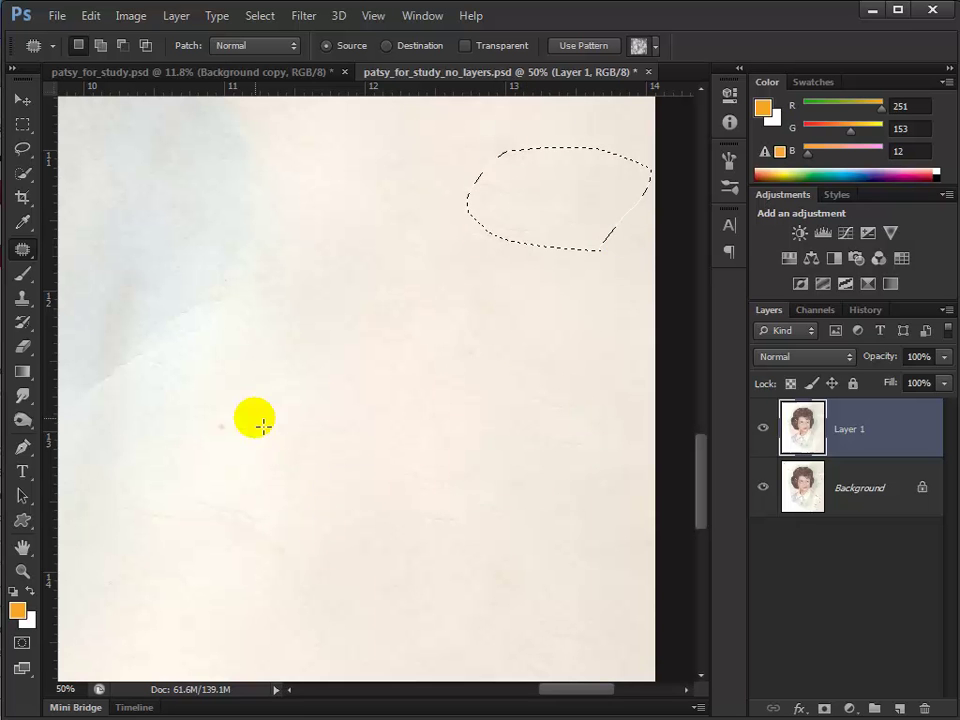
mouse_move(246, 406)
left_mouse_down()
mouse_move(184, 433)
mouse_move(229, 497)
mouse_move(246, 450)
mouse_move(390, 463)
left_mouse_up()
Patch the short creases crossing the sloping edge of the blue-grey fabric below the collar tip.
scroll(448, 272, "up", 6)
scroll(435, 476, "left", 2)
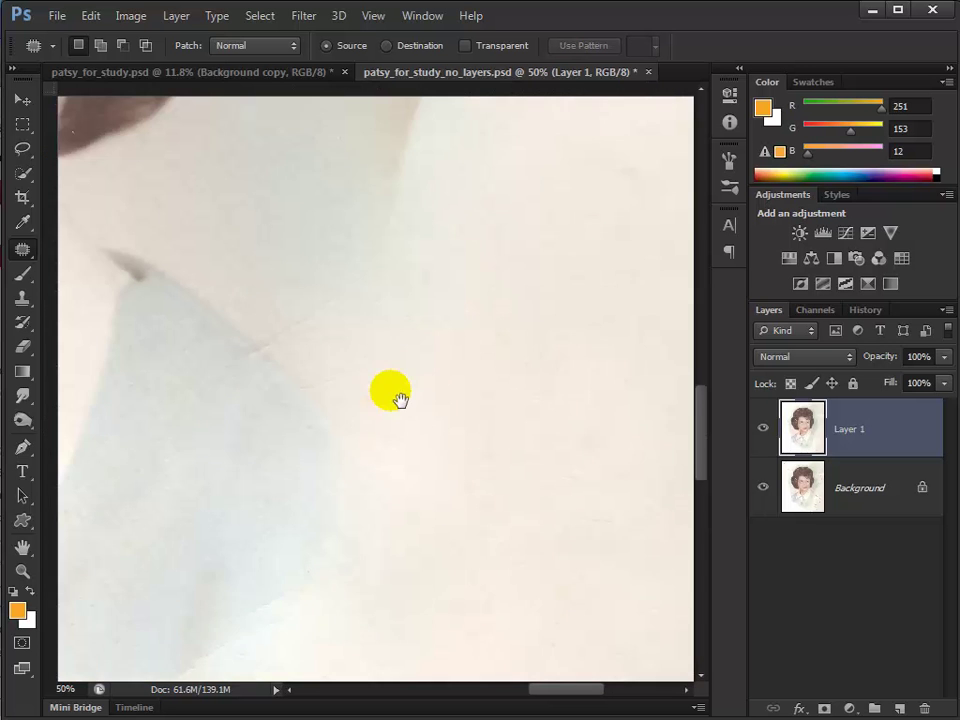
mouse_move(349, 337)
left_mouse_down()
mouse_move(249, 401)
mouse_move(246, 423)
mouse_move(344, 416)
mouse_move(378, 352)
left_mouse_up()
mouse_move(332, 386)
left_mouse_down()
mouse_move(366, 437)
mouse_move(412, 433)
left_mouse_up()
key("ctrl+d")
mouse_move(328, 364)
left_mouse_down()
mouse_move(294, 394)
mouse_move(330, 399)
mouse_move(319, 386)
left_mouse_up()
key("ctrl+d")
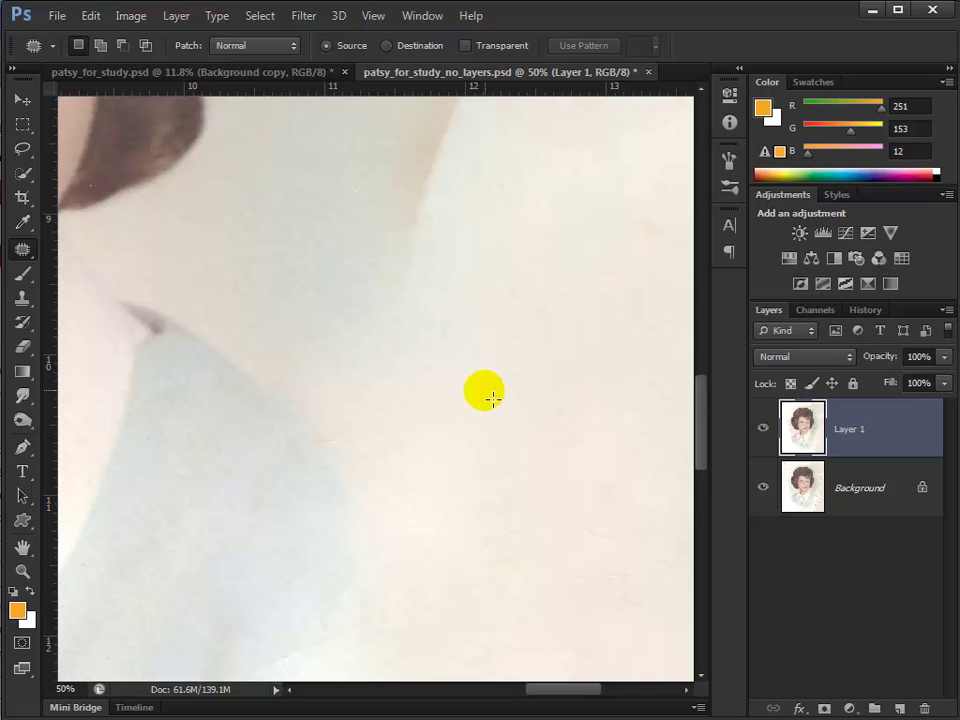
Patch the two creases running down the woman's neck with clean neck skin.
left_click_drag(294, 281, 565, 376)
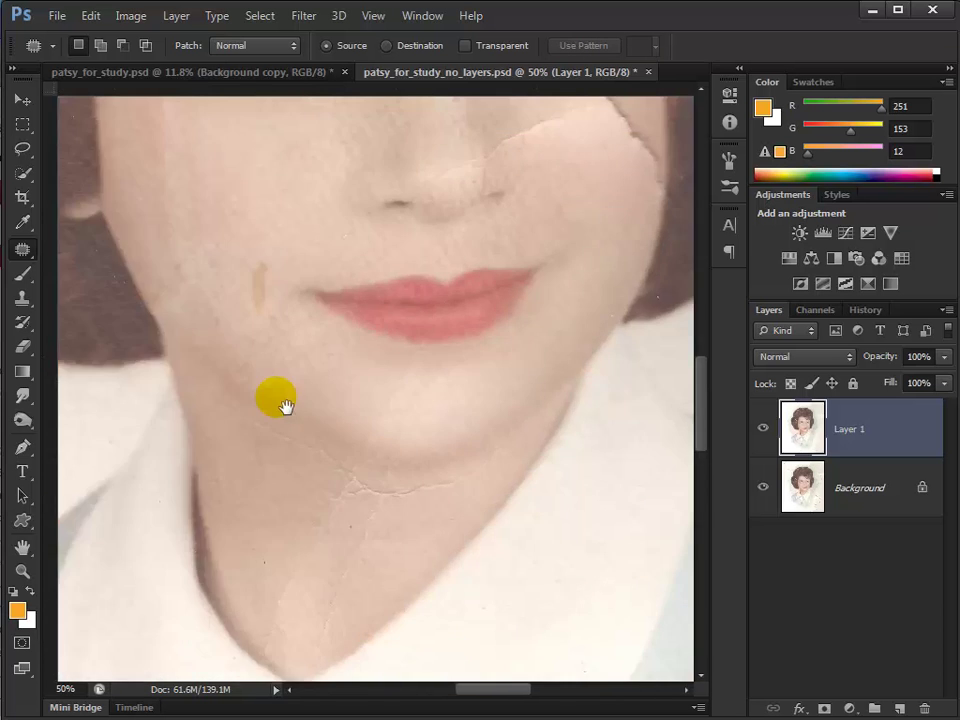
left_click_drag(278, 402, 518, 500)
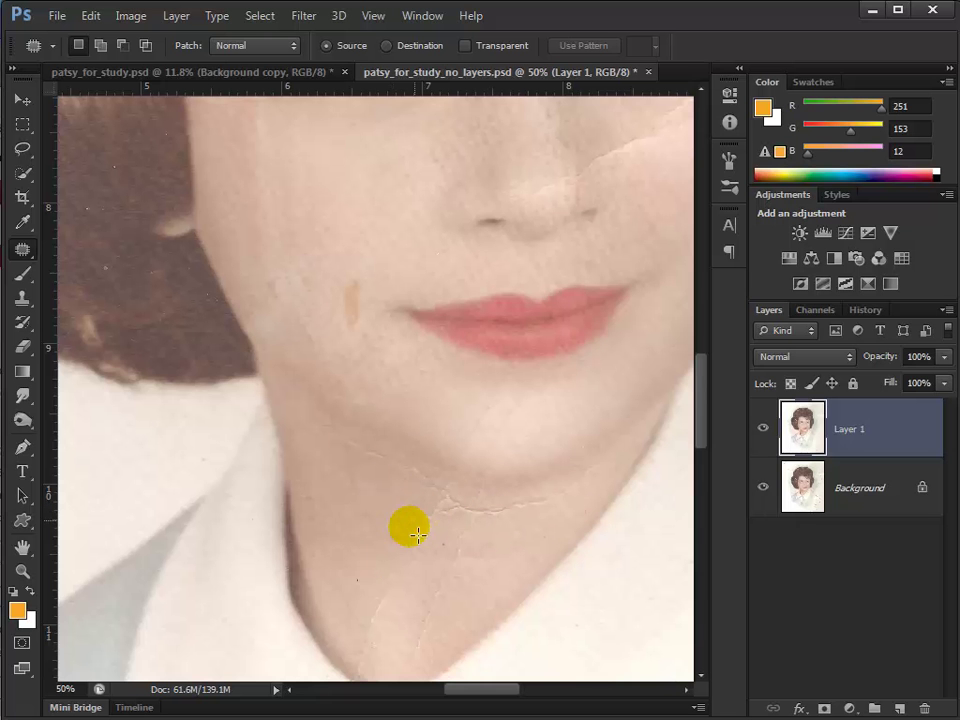
mouse_move(417, 535)
left_mouse_down()
mouse_move(368, 617)
mouse_move(362, 661)
mouse_move(380, 651)
mouse_move(440, 522)
left_mouse_up()
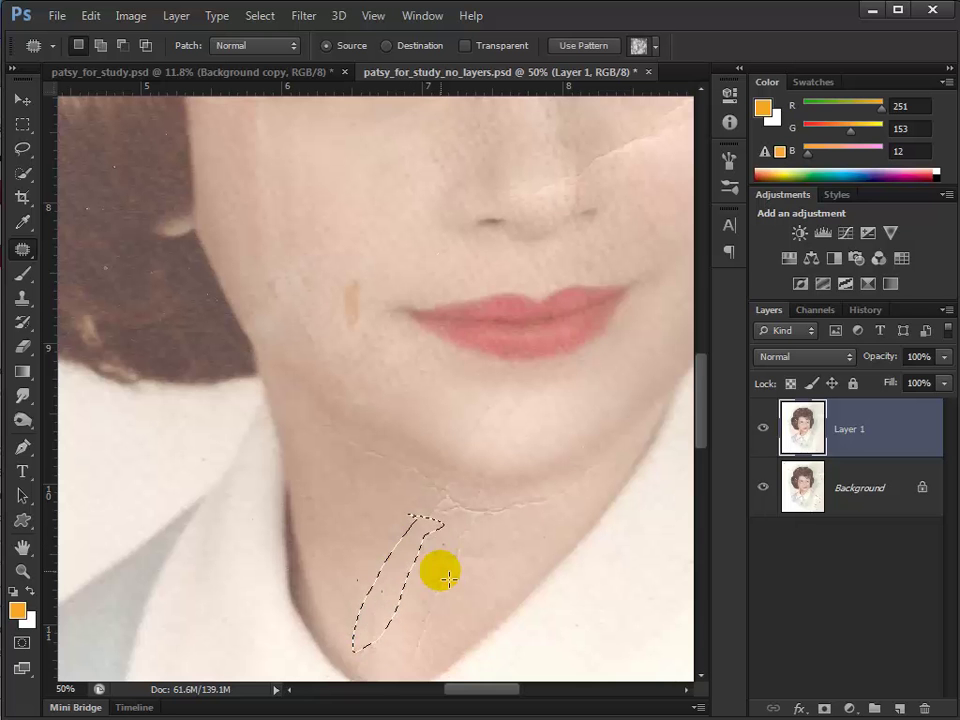
mouse_move(463, 566)
left_mouse_down()
mouse_move(465, 542)
mouse_move(429, 583)
mouse_move(413, 675)
mouse_move(455, 607)
mouse_move(392, 594)
mouse_move(435, 611)
left_mouse_up()
left_click(492, 598)
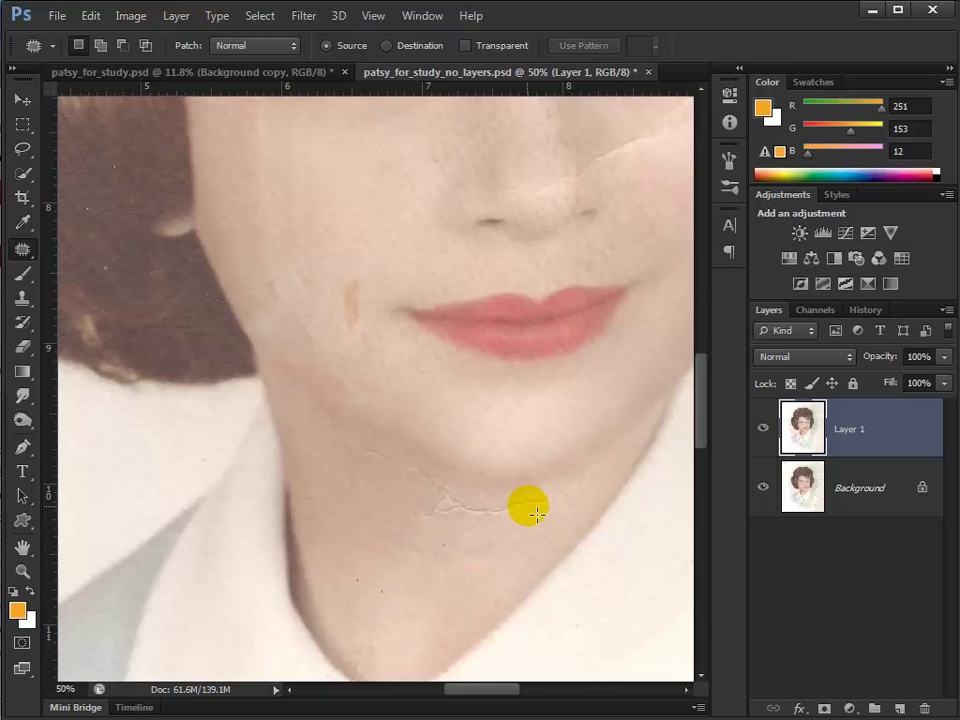
Patch the branching crease under the chin, its side branches and the small dark specks below it with clean neck skin.
mouse_move(557, 498)
left_mouse_down()
mouse_move(516, 500)
mouse_move(476, 523)
mouse_move(565, 521)
mouse_move(561, 505)
left_mouse_up()
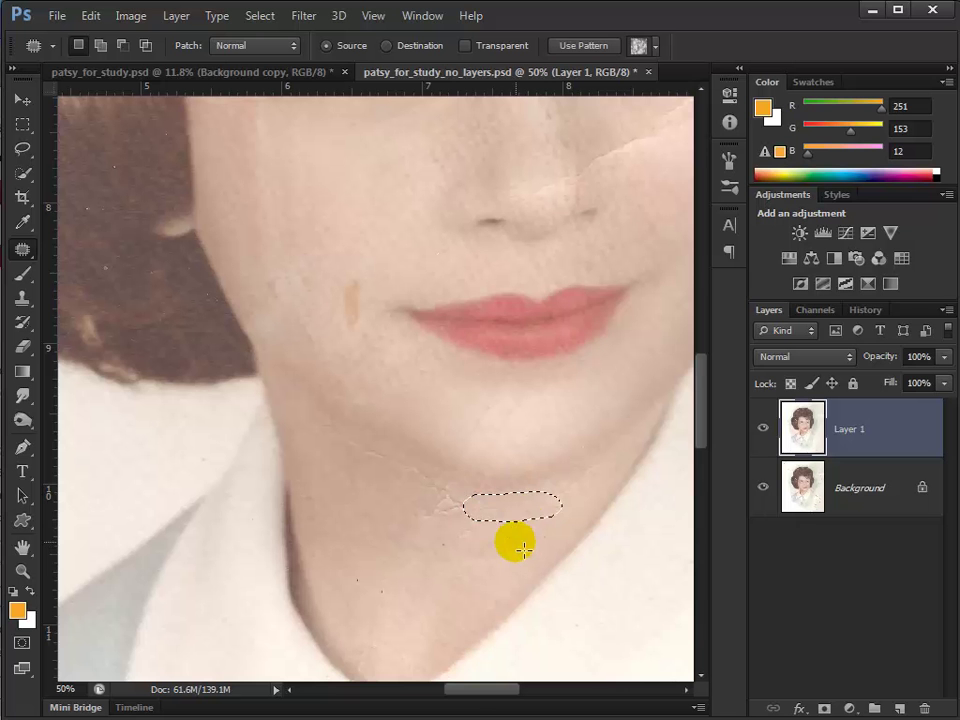
left_click(482, 520)
mouse_move(472, 503)
left_mouse_down()
mouse_move(417, 468)
mouse_move(430, 523)
mouse_move(481, 533)
mouse_move(491, 508)
mouse_move(469, 496)
mouse_move(462, 511)
mouse_move(460, 535)
mouse_move(479, 577)
left_mouse_up()
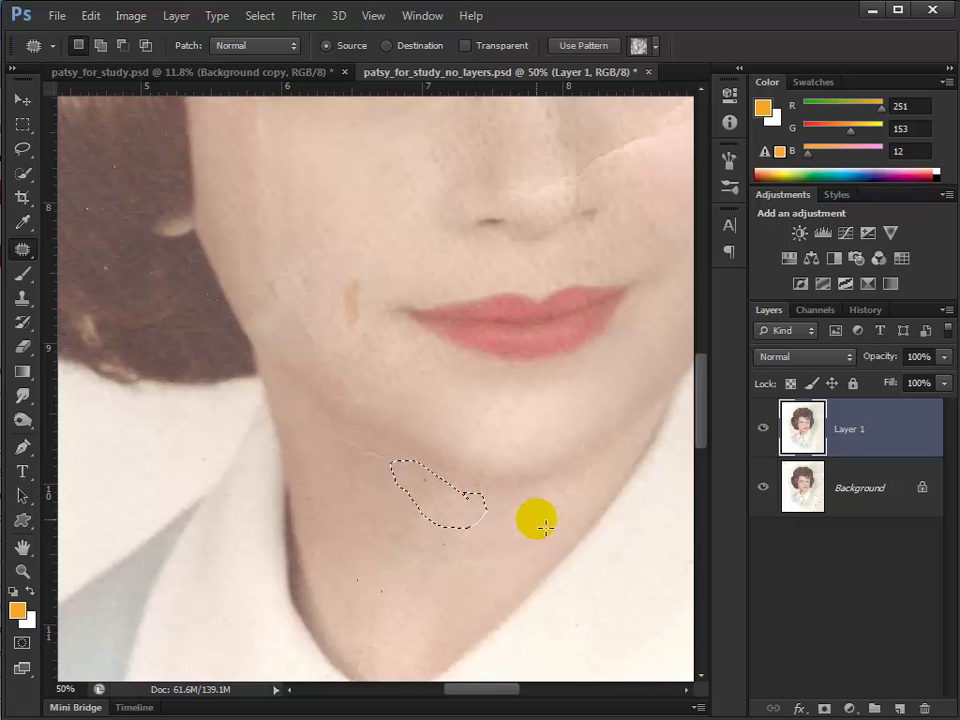
mouse_move(606, 459)
left_mouse_down()
mouse_move(577, 491)
mouse_move(600, 499)
mouse_move(608, 462)
left_mouse_up()
mouse_move(402, 458)
left_mouse_down()
mouse_move(317, 433)
mouse_move(382, 475)
mouse_move(388, 510)
mouse_move(416, 544)
left_mouse_up()
left_click(455, 500)
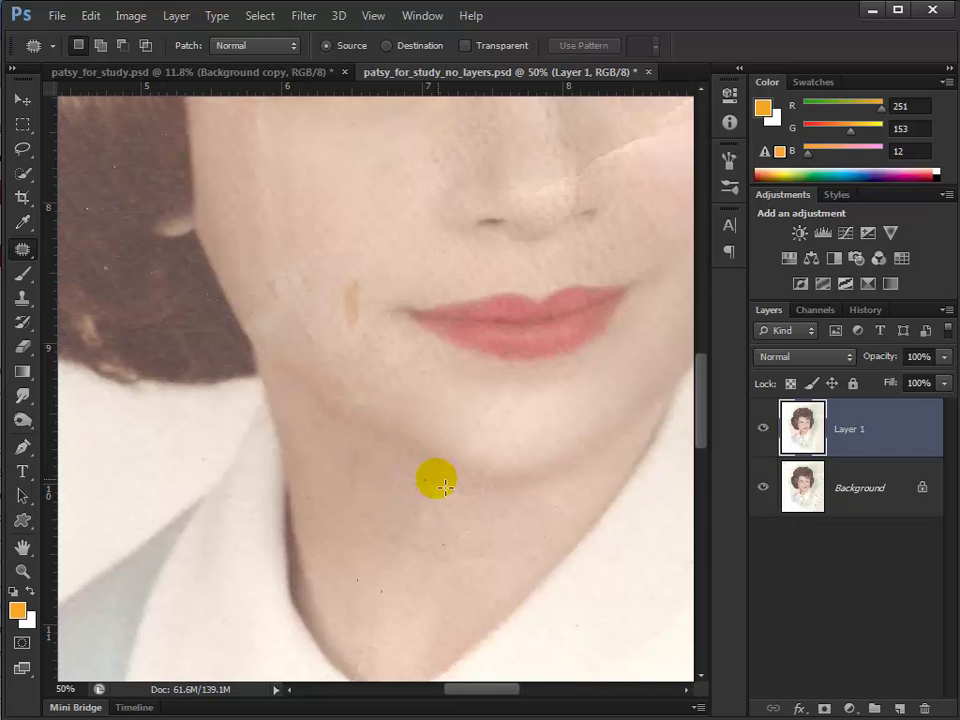
mouse_move(436, 478)
left_mouse_down()
mouse_move(414, 505)
mouse_move(439, 550)
mouse_move(452, 531)
mouse_move(386, 546)
mouse_move(418, 553)
left_mouse_up()
left_click(440, 410)
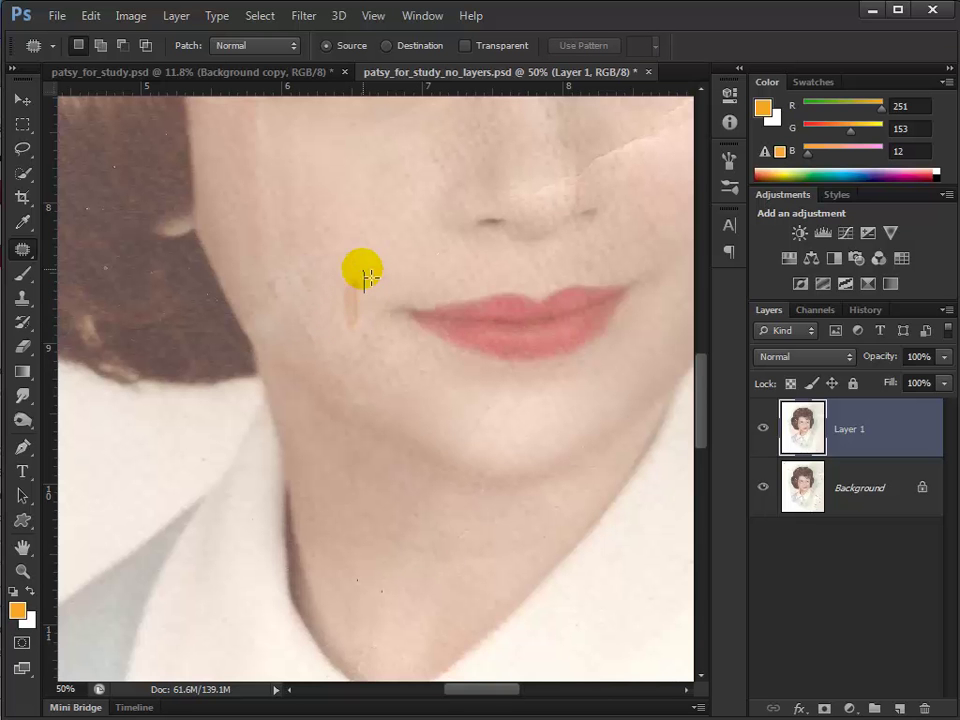
Patch the orange stain on the cheek beside the corner of the mouth with clean skin from above.
left_click_drag(354, 285, 340, 311)
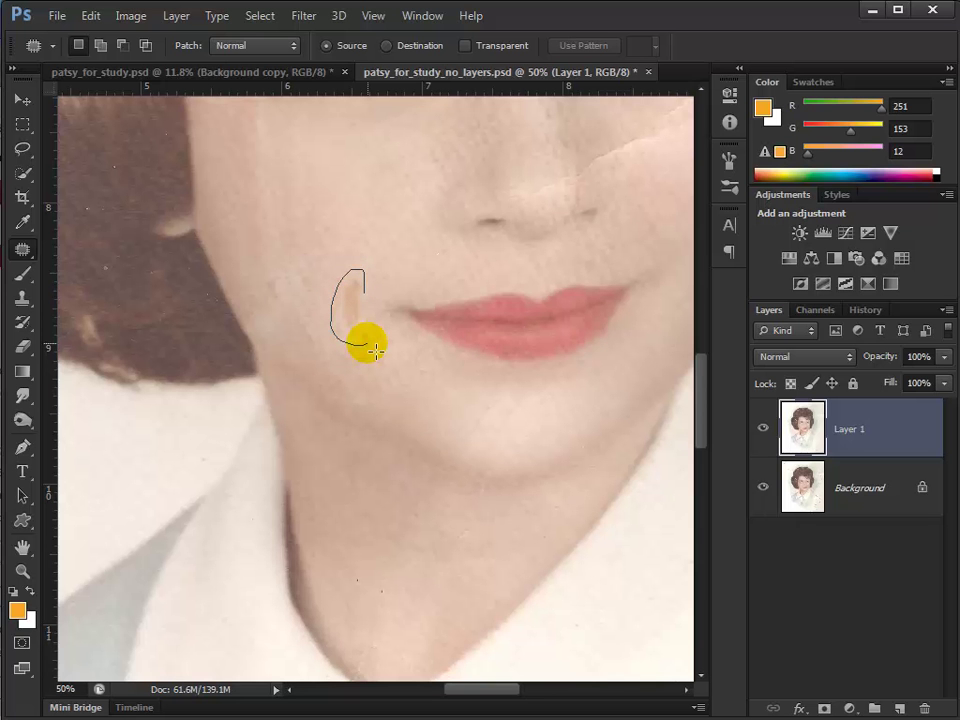
mouse_move(372, 348)
left_mouse_down()
mouse_move(377, 334)
mouse_move(360, 330)
mouse_move(338, 242)
left_mouse_up()
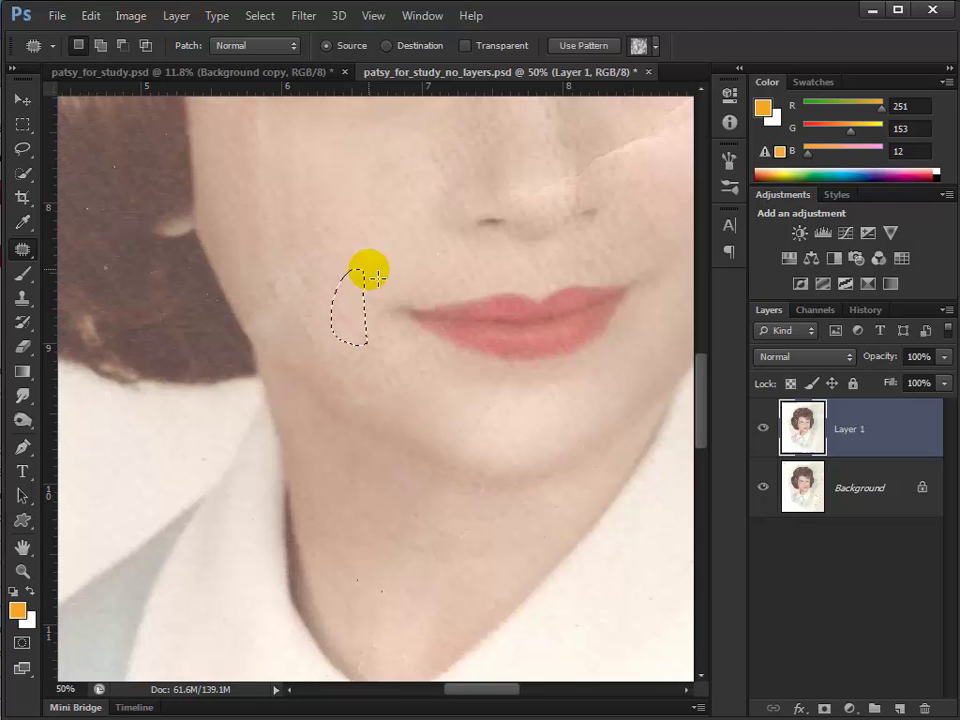
key("ctrl+d")
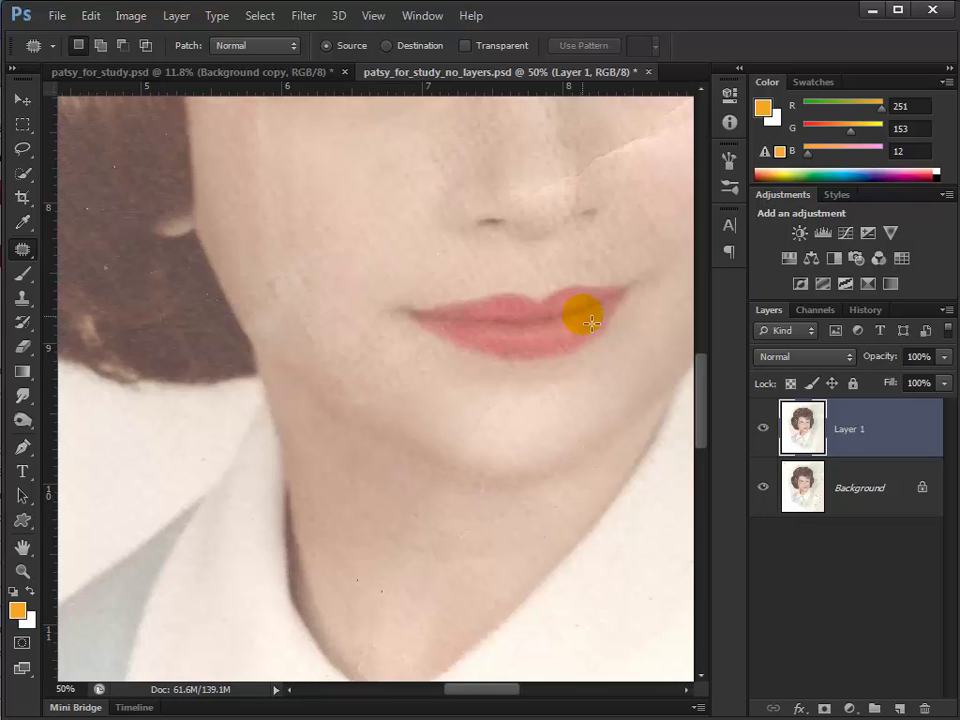
left_click_drag(546, 346, 363, 472)
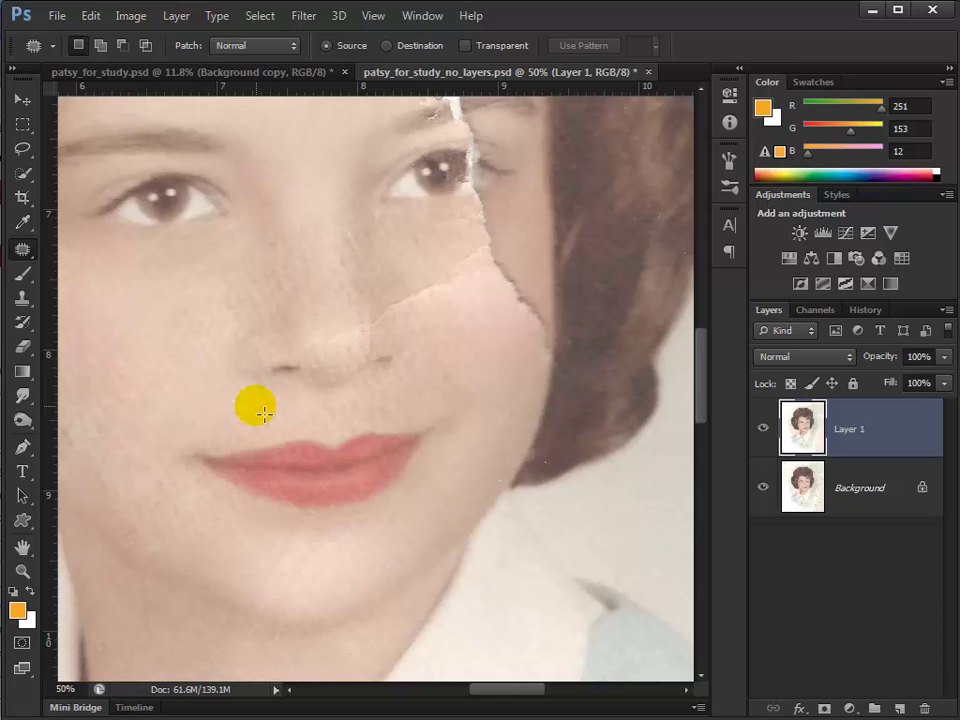
Patch the crease across the cheek beside the nose and the faint vertical crease on the opposite cheek with clean cheek skin.
left_click_drag(300, 392, 385, 449)
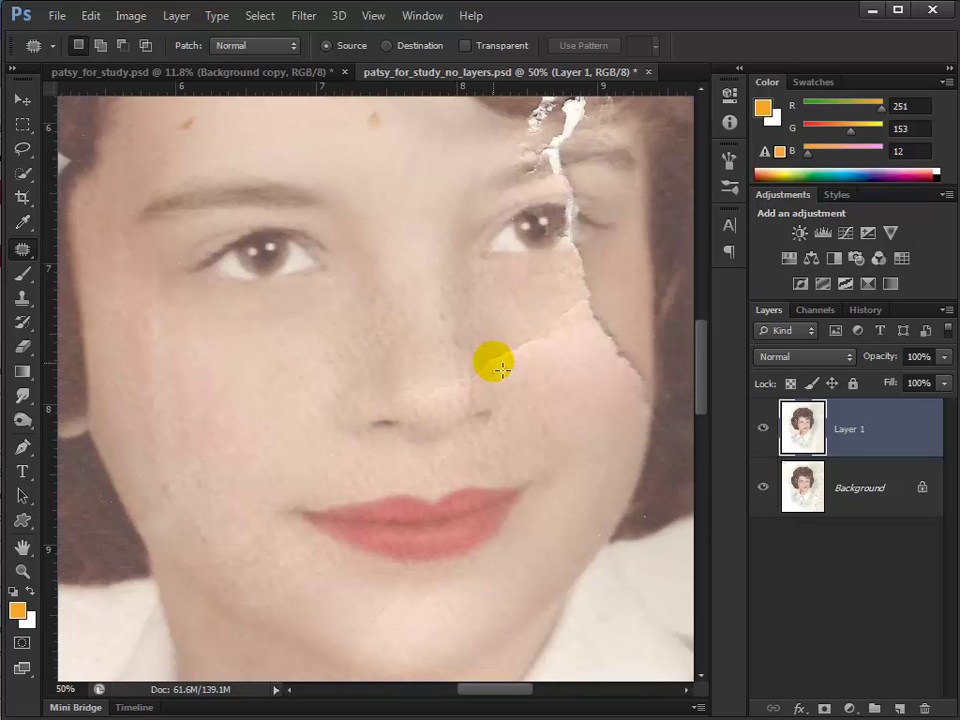
mouse_move(578, 297)
left_mouse_down()
mouse_move(500, 354)
mouse_move(578, 336)
mouse_move(570, 306)
mouse_move(578, 298)
left_mouse_up()
mouse_move(520, 327)
left_mouse_down()
mouse_move(268, 364)
mouse_move(242, 356)
left_mouse_up()
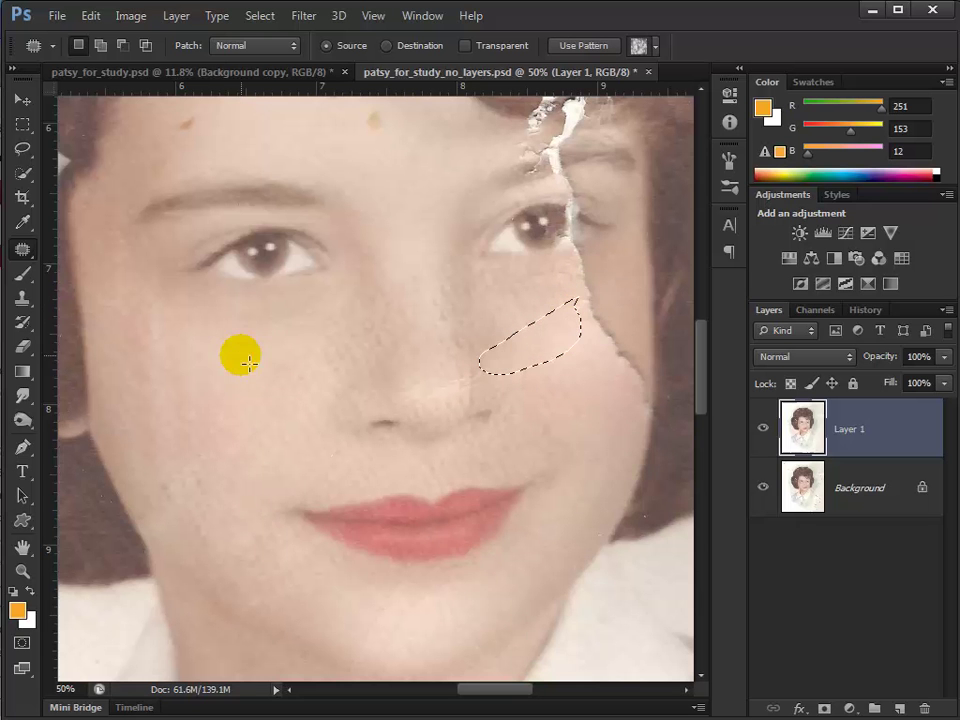
key("ctrl+d")
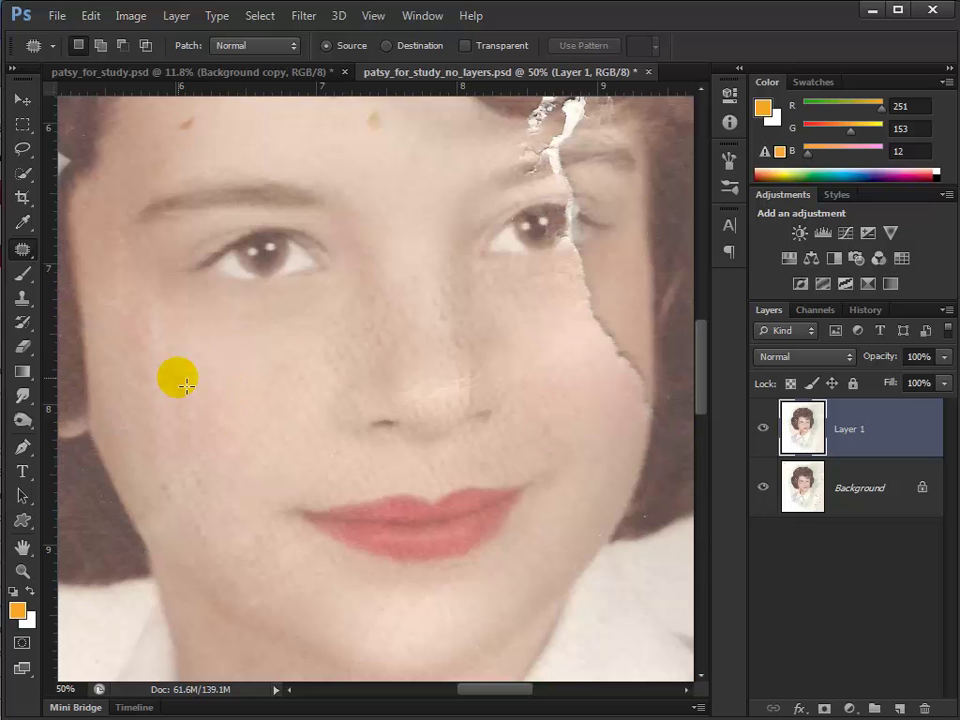
mouse_move(170, 344)
left_mouse_down()
mouse_move(139, 371)
mouse_move(156, 437)
mouse_move(193, 420)
mouse_move(187, 437)
mouse_move(253, 416)
left_mouse_up()
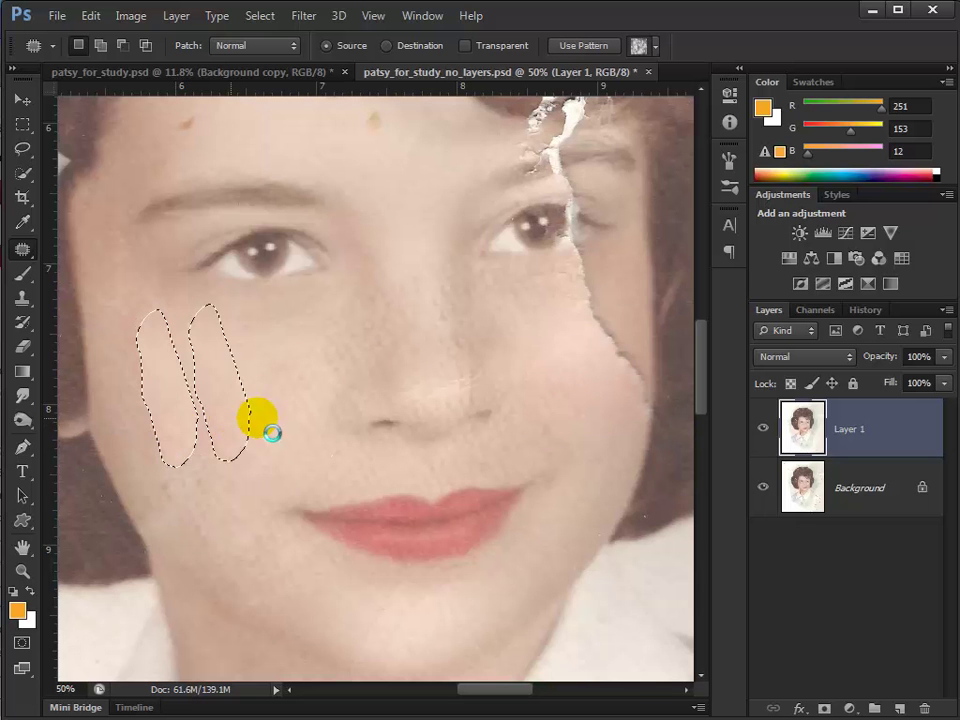
key("ctrl+d")
Patch the orange stains on the forehead above the eyebrows with clean forehead skin.
scroll(418, 315, "up", 3)
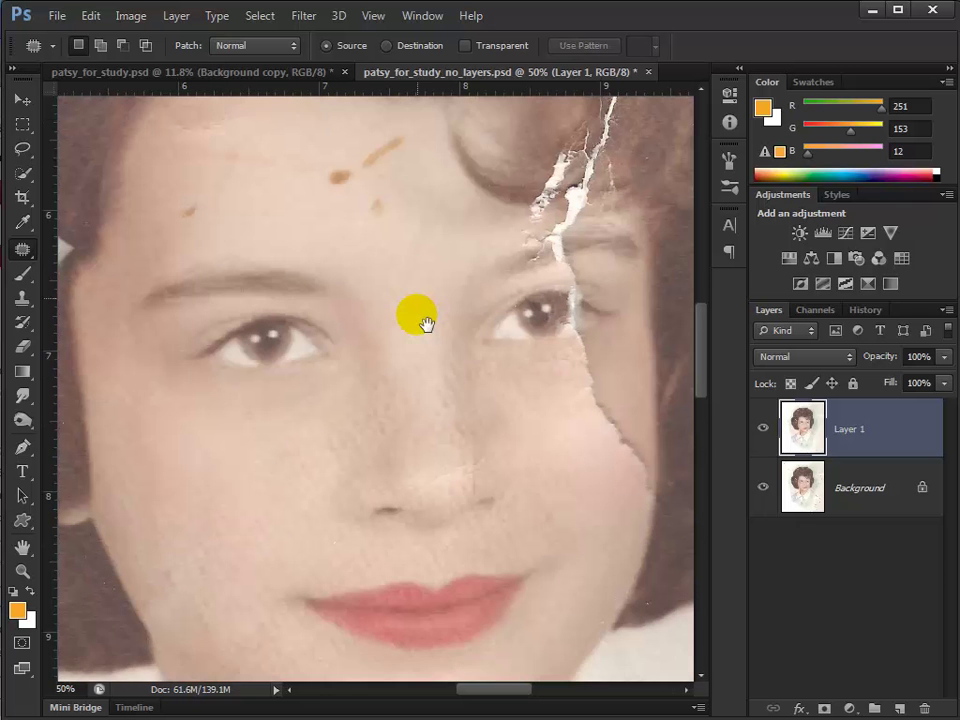
mouse_move(372, 228)
left_mouse_down()
mouse_move(396, 206)
mouse_move(338, 243)
mouse_move(394, 186)
mouse_move(362, 155)
mouse_move(325, 218)
mouse_move(377, 212)
mouse_move(379, 245)
left_mouse_up()
key("ctrl+d")
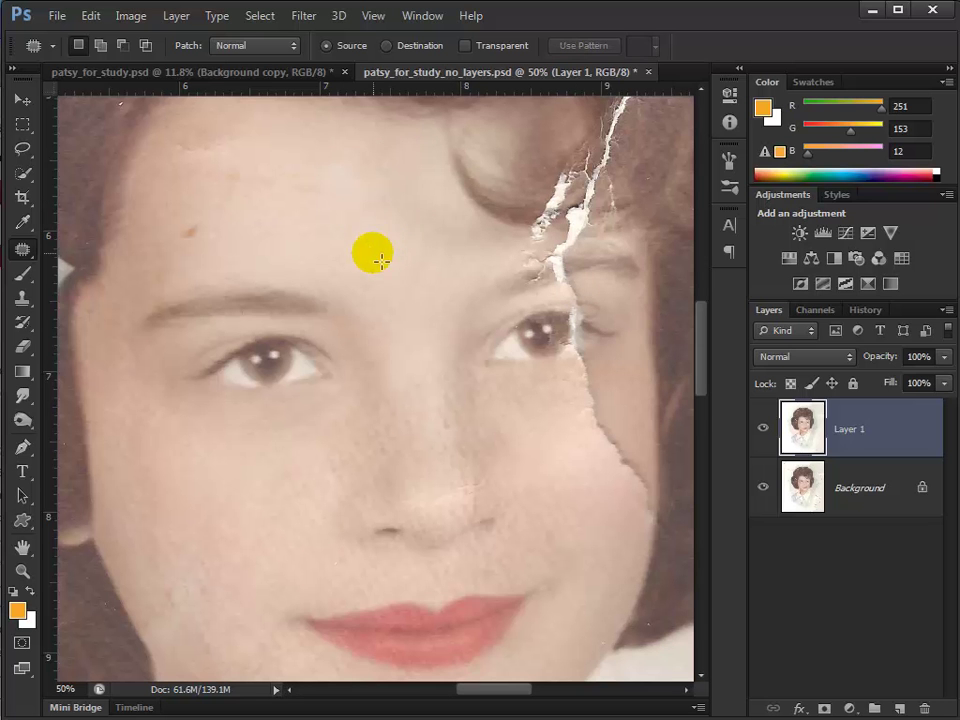
mouse_move(245, 228)
left_mouse_down()
mouse_move(317, 193)
mouse_move(208, 176)
mouse_move(171, 227)
mouse_move(326, 236)
mouse_move(370, 255)
left_mouse_up()
left_click(389, 261)
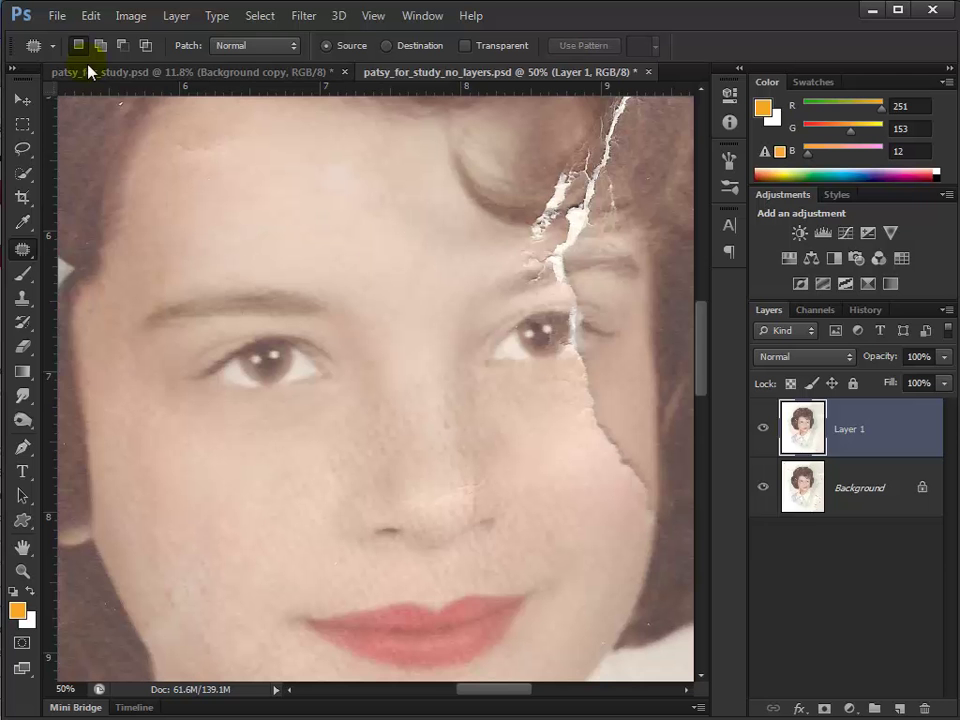
Save the document to the Desktop as patsy_for_study_no_layers_healing.psd in Photoshop format.
left_click(57, 16)
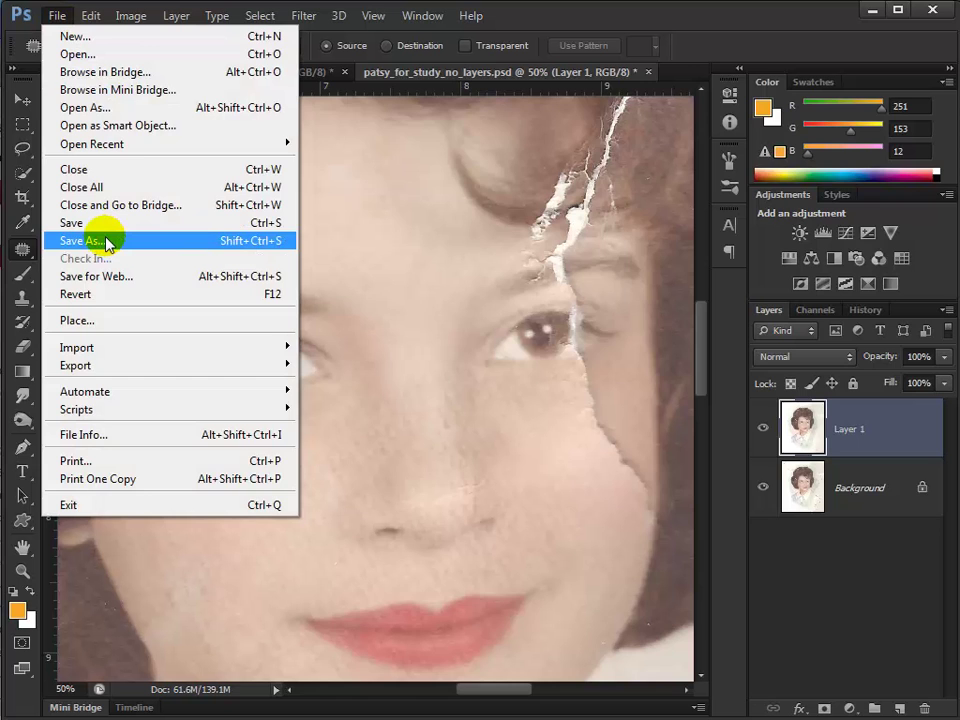
left_click(105, 241)
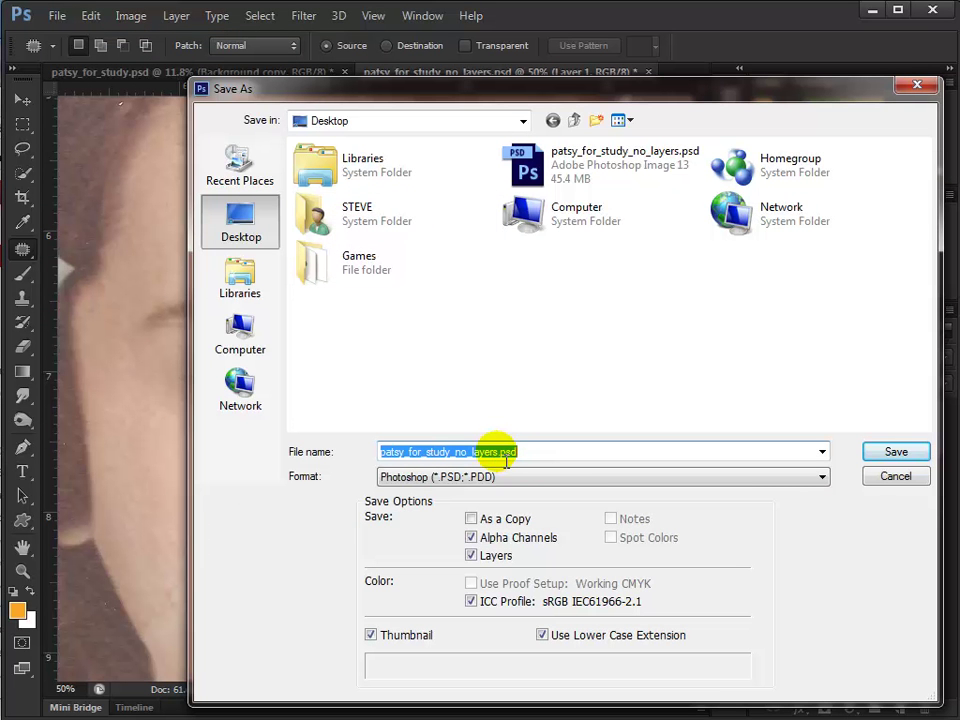
left_click(505, 459)
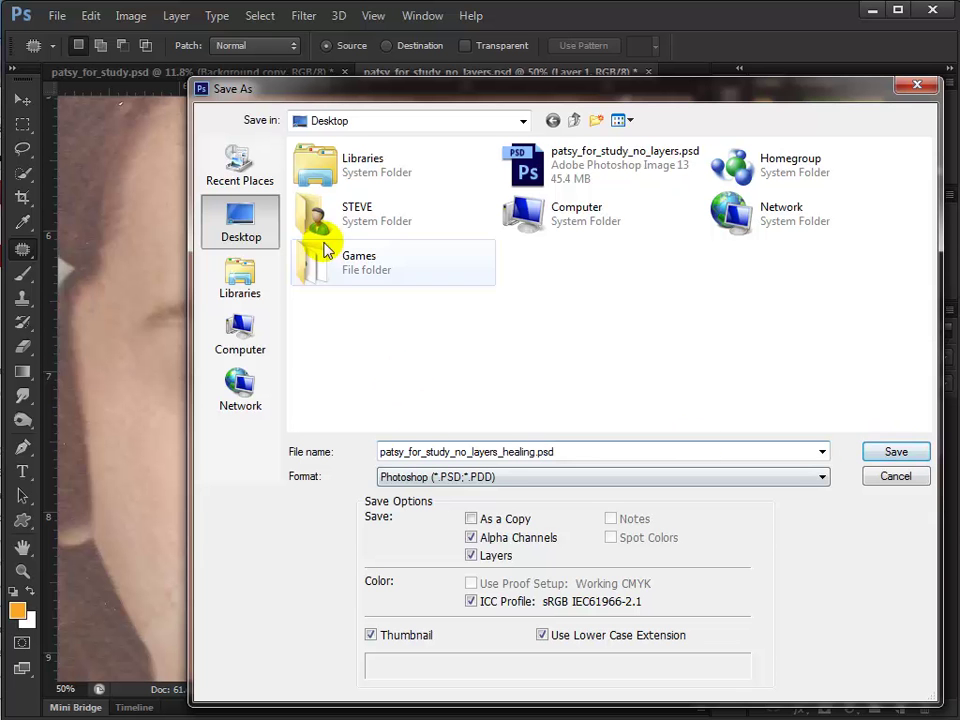
left_click(240, 228)
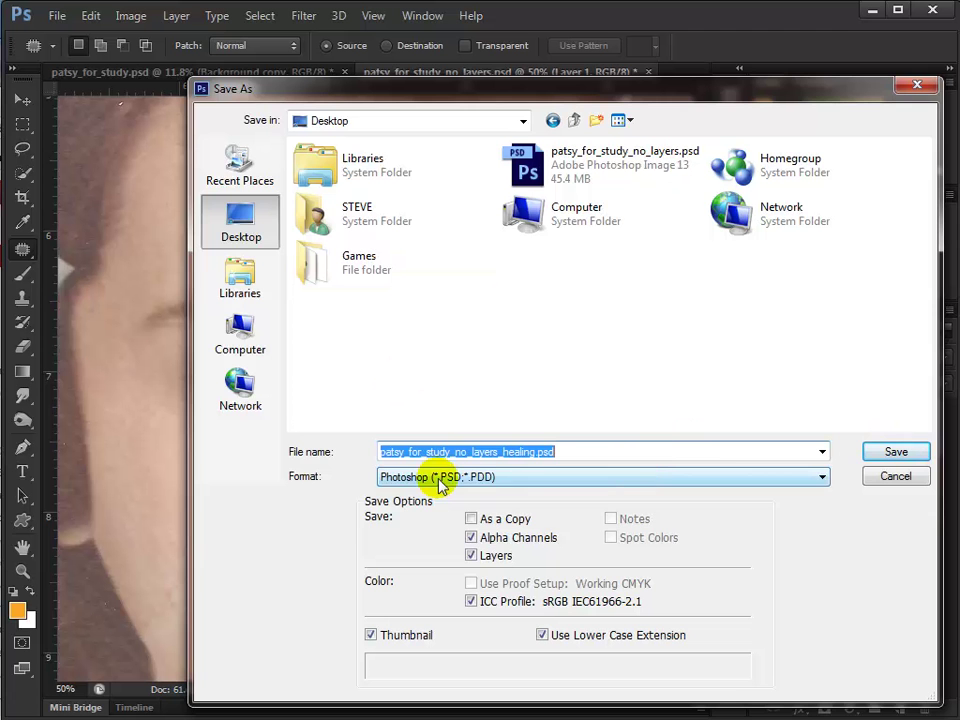
left_click(886, 455)
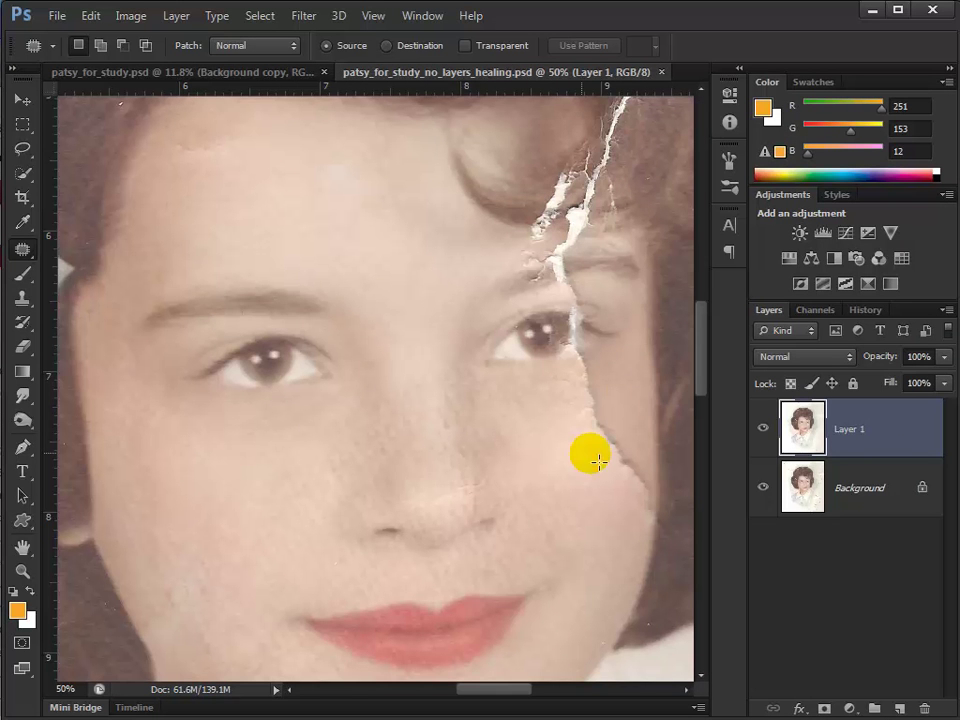
Patch the diagonal cluster of yellow and orange specks near the left edge of the backdrop with clean backdrop.
left_click_drag(499, 353, 771, 692)
left_click_drag(369, 619, 643, 523)
left_click_drag(394, 439, 655, 560)
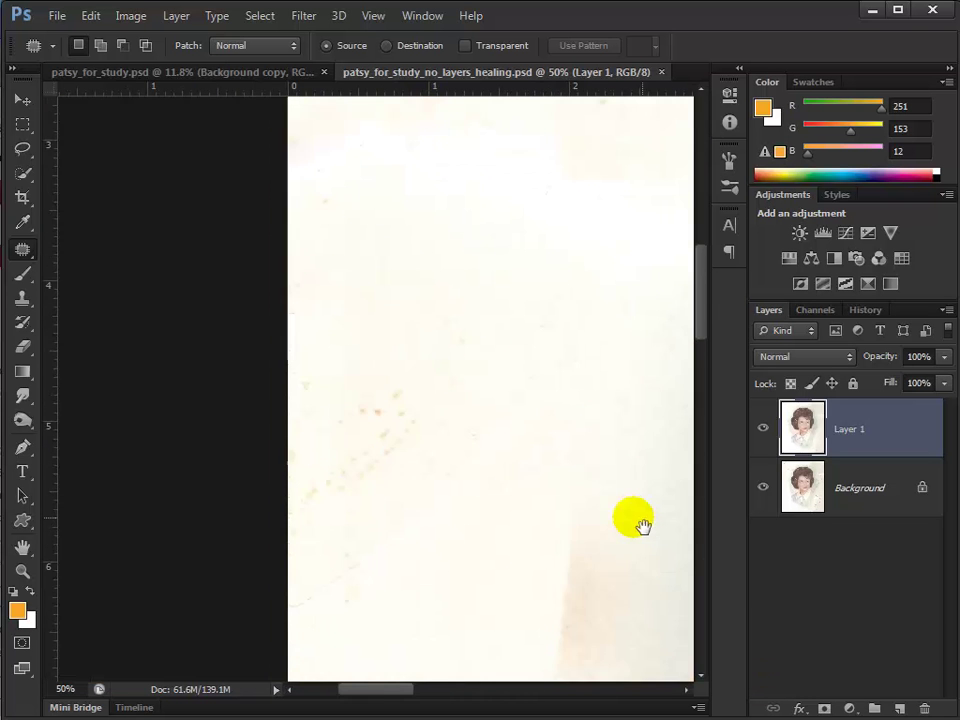
mouse_move(403, 474)
left_mouse_down()
mouse_move(431, 393)
mouse_move(377, 389)
mouse_move(357, 446)
mouse_move(316, 478)
mouse_move(306, 512)
mouse_move(403, 505)
mouse_move(458, 526)
mouse_move(516, 526)
left_mouse_up()
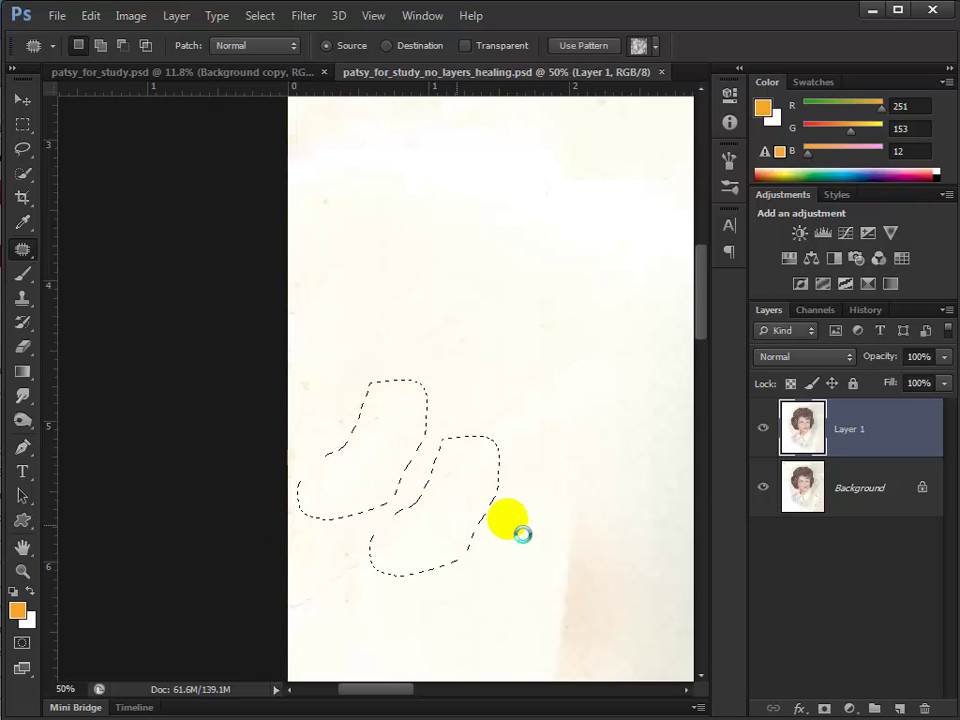
key("ctrl+d")
mouse_move(389, 404)
left_mouse_down()
mouse_move(353, 395)
mouse_move(375, 459)
mouse_move(388, 444)
mouse_move(452, 495)
mouse_move(355, 437)
mouse_move(336, 394)
mouse_move(307, 398)
mouse_move(332, 450)
mouse_move(392, 506)
mouse_move(530, 472)
mouse_move(581, 381)
mouse_move(541, 443)
mouse_move(570, 441)
mouse_move(499, 422)
left_mouse_up()
key("ctrl+d")
key("ctrl+d")
key("ctrl+d")
Patch the small orange spot above the cleaned speck cluster with clean backdrop.
mouse_move(342, 195)
left_mouse_down()
mouse_move(319, 215)
mouse_move(364, 223)
mouse_move(347, 248)
left_mouse_up()
mouse_move(456, 225)
left_mouse_down()
mouse_move(418, 238)
mouse_move(477, 263)
mouse_move(510, 317)
left_mouse_up()
key("ctrl+d")
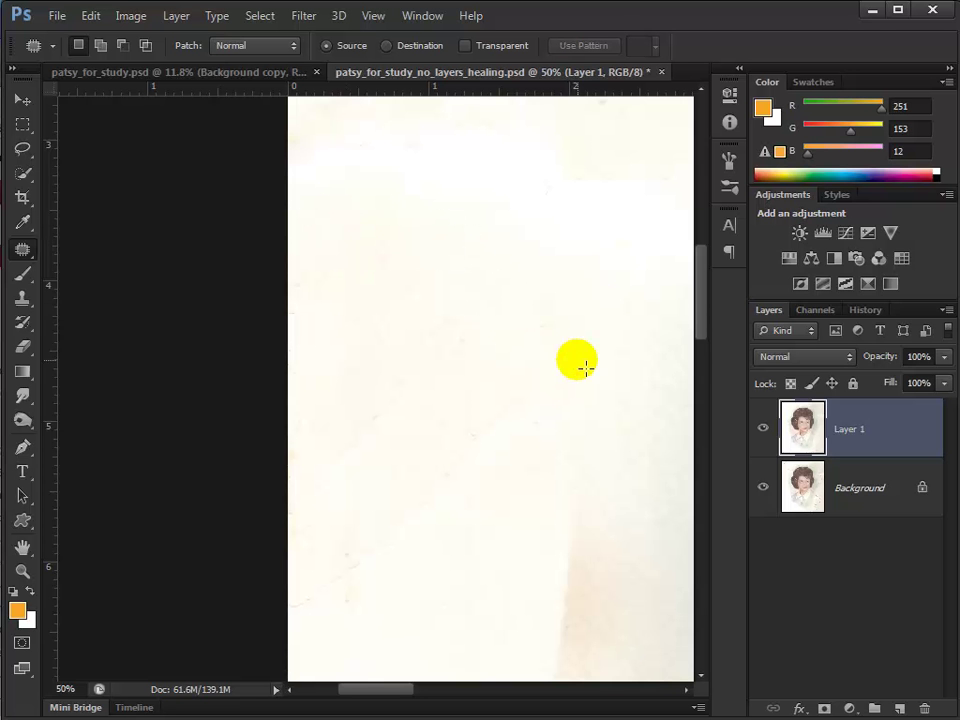
Patch the faint creases in the pale backdrop up and left of the torn hair edge with clean backdrop.
left_click_drag(606, 246, 373, 370)
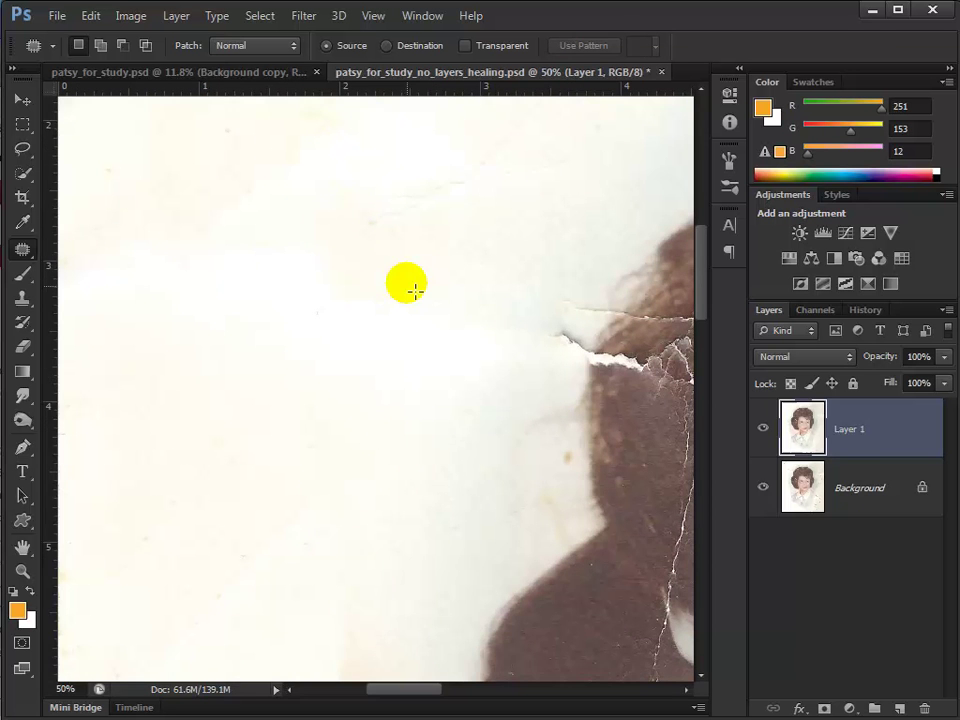
mouse_move(416, 268)
left_mouse_down()
mouse_move(510, 213)
mouse_move(528, 156)
mouse_move(413, 181)
mouse_move(347, 238)
left_mouse_up()
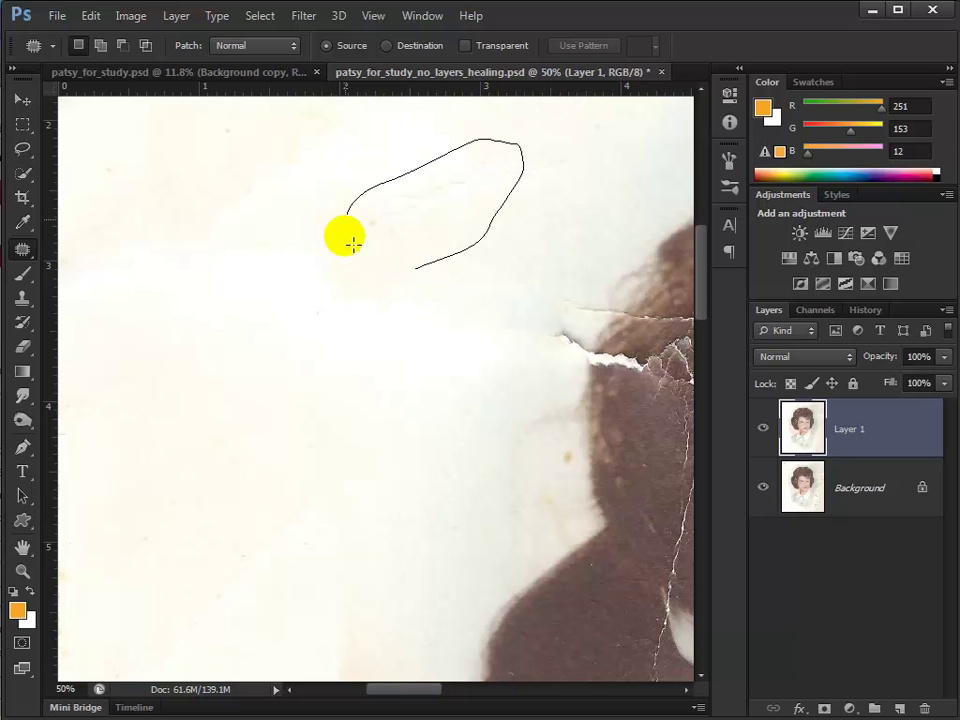
left_click_drag(467, 223, 305, 356)
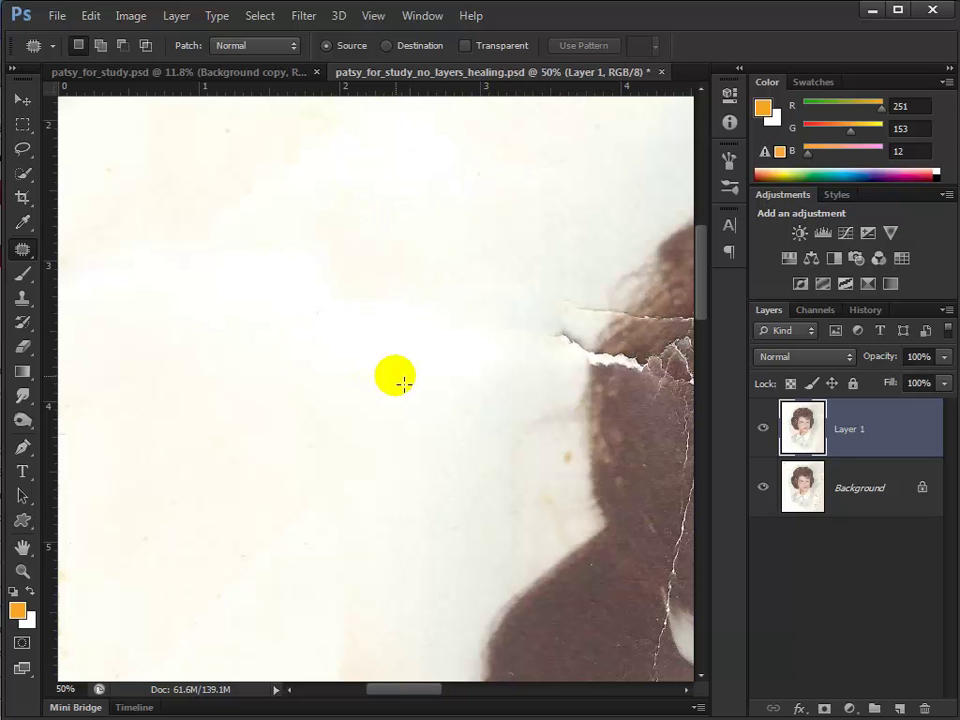
Patch the large speckled area near the upper left edge of the backdrop with clean backdrop from below.
left_click_drag(360, 339, 503, 422)
mouse_move(499, 240)
left_mouse_down()
mouse_move(445, 204)
mouse_move(372, 199)
mouse_move(313, 217)
mouse_move(251, 256)
mouse_move(253, 294)
mouse_move(462, 334)
left_mouse_up()
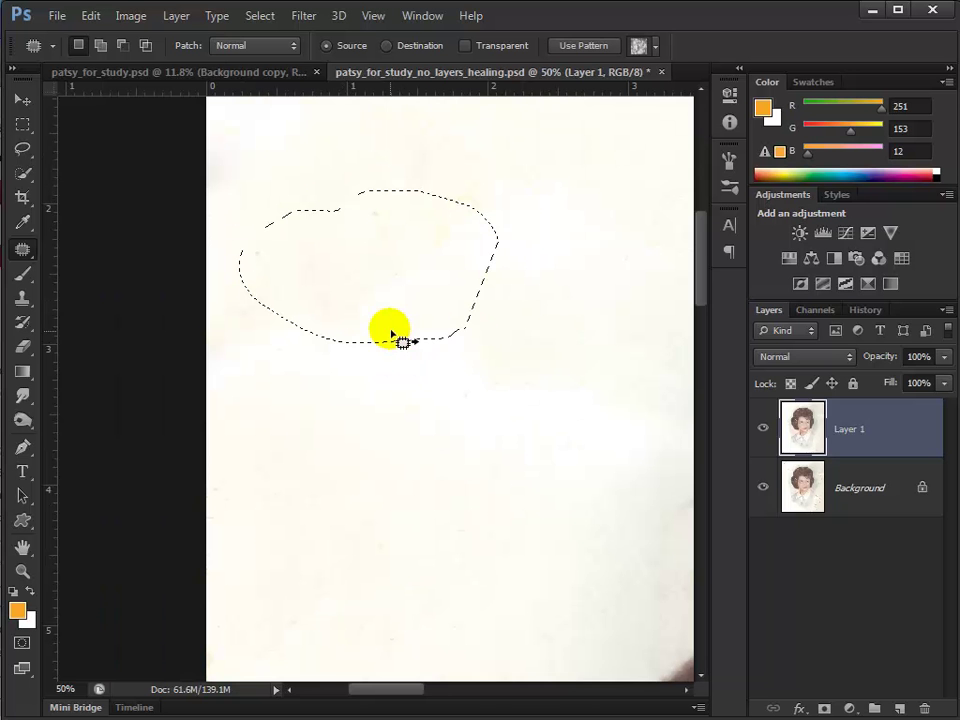
left_click_drag(475, 515, 476, 516)
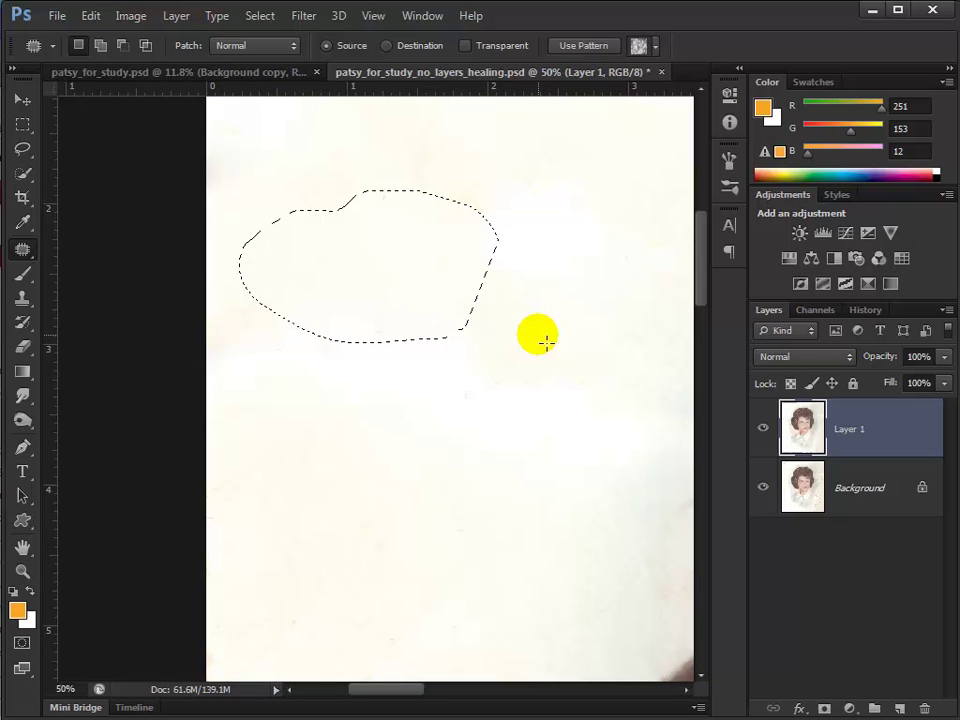
key("ctrl+d")
Patch the short, thin diagonal crease in the crown hair, beside the long white crack, with clean hair.
left_click_drag(536, 343, 193, 471)
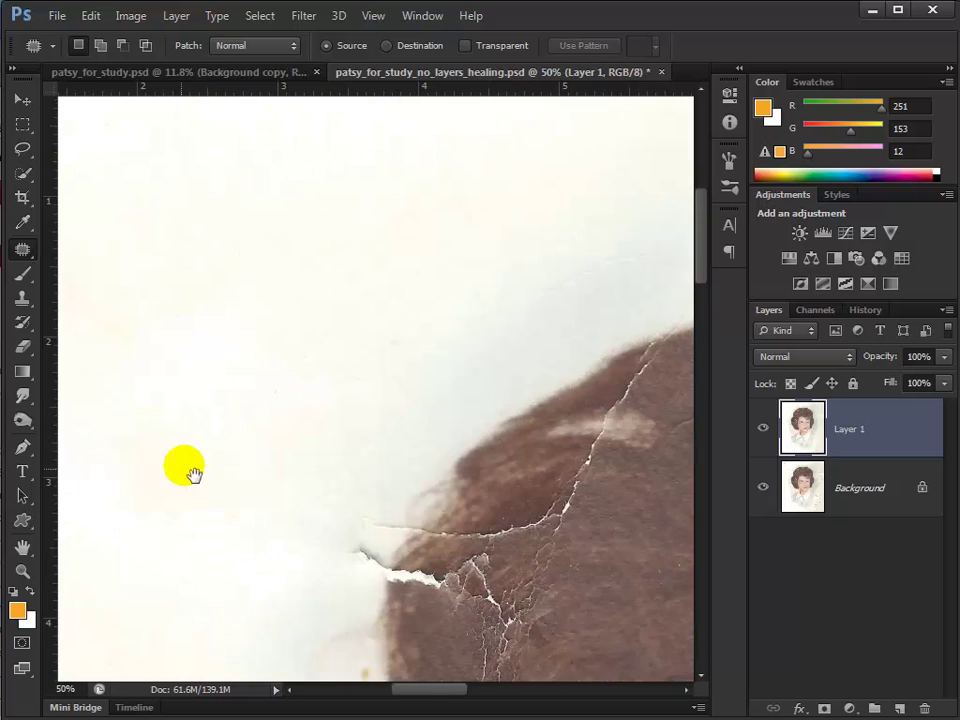
left_click_drag(266, 453, 311, 274)
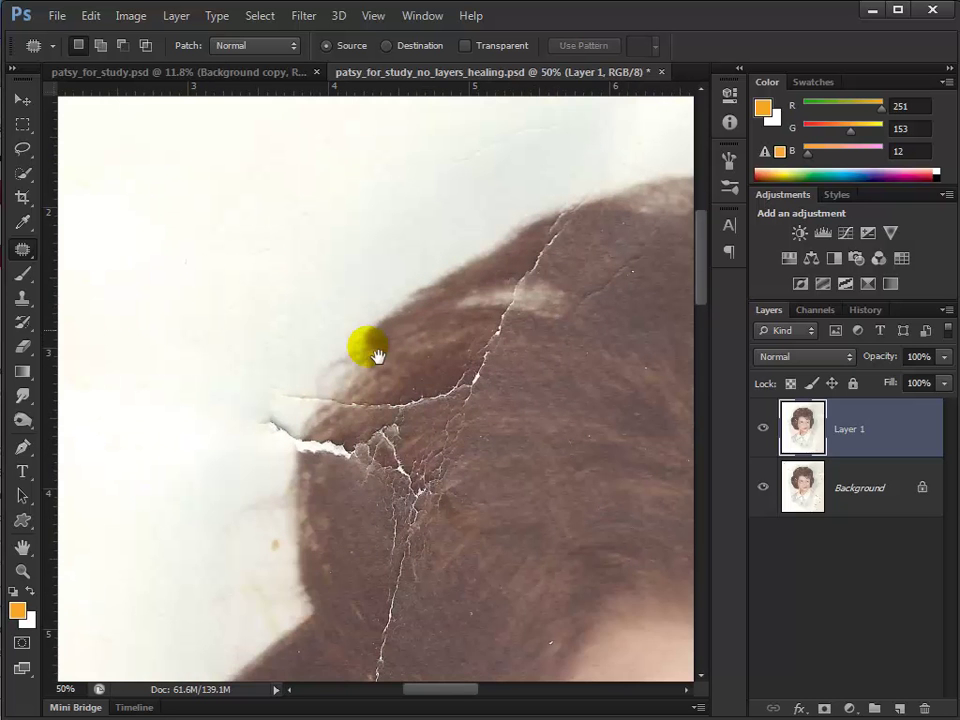
left_click_drag(377, 356, 281, 443)
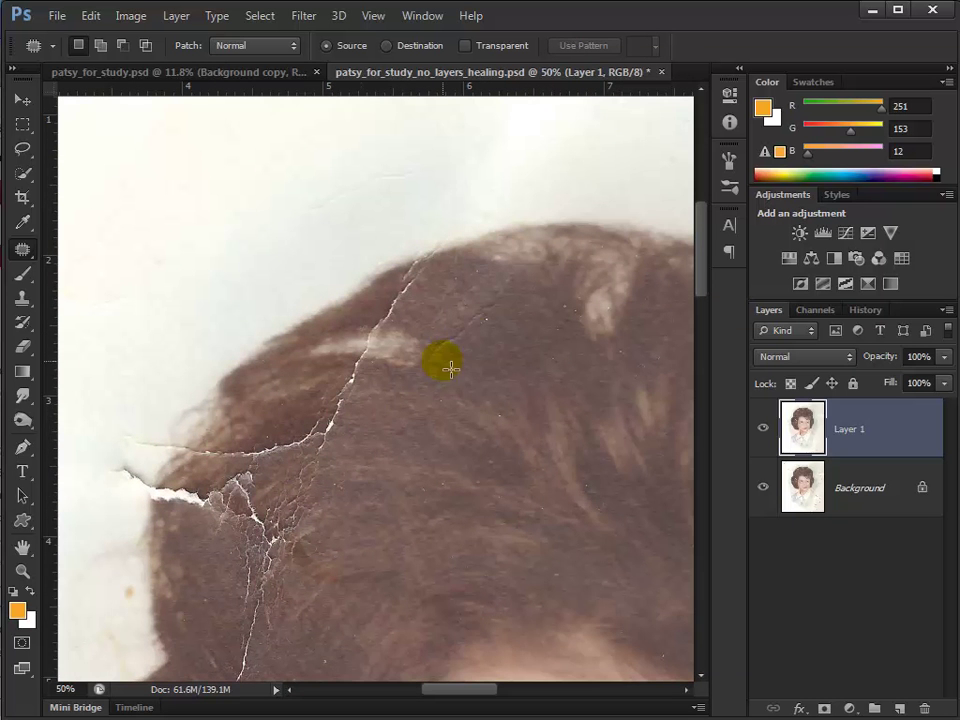
mouse_move(451, 369)
left_mouse_down()
mouse_move(509, 320)
mouse_move(479, 310)
mouse_move(409, 388)
mouse_move(470, 390)
left_mouse_up()
key("ctrl+d")
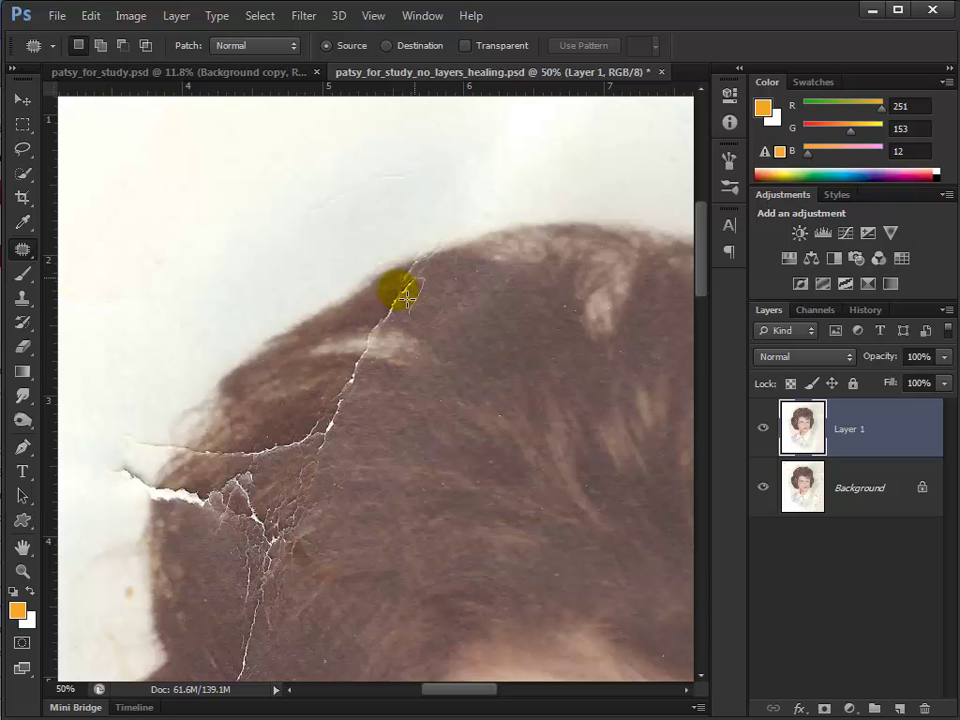
Patch the long diagonal white crack running down through the light hair streak with clean hair beside it.
mouse_move(340, 398)
left_mouse_down()
mouse_move(364, 390)
mouse_move(345, 415)
left_mouse_up()
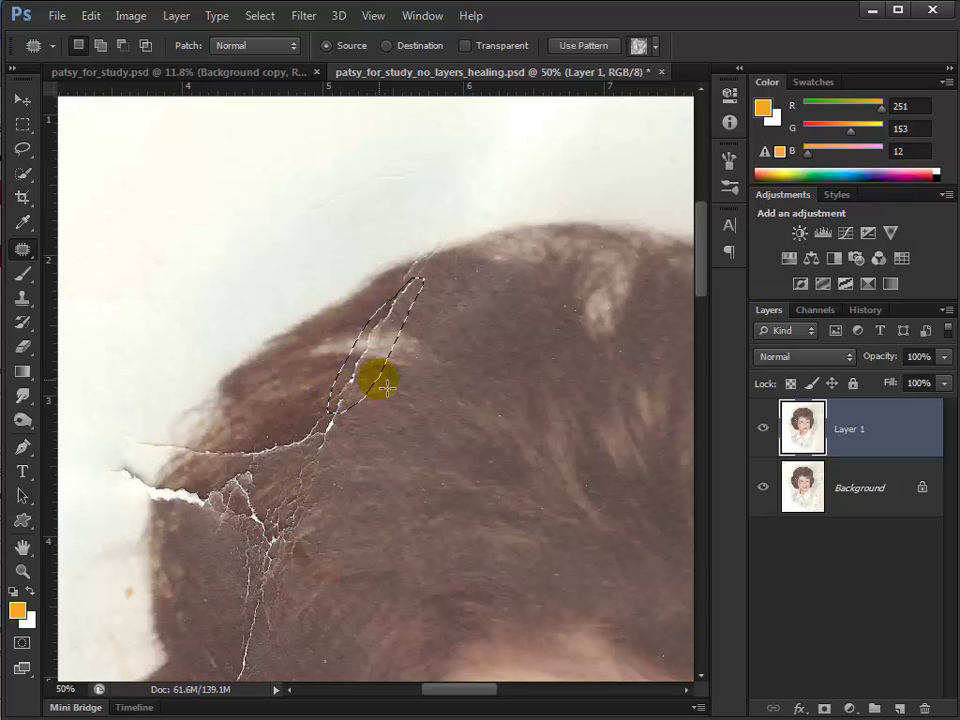
mouse_move(391, 388)
left_mouse_down()
mouse_move(407, 381)
mouse_move(375, 328)
mouse_move(343, 347)
mouse_move(326, 386)
mouse_move(385, 404)
mouse_move(428, 403)
left_mouse_up()
key("ctrl+d")
key("ctrl+d")
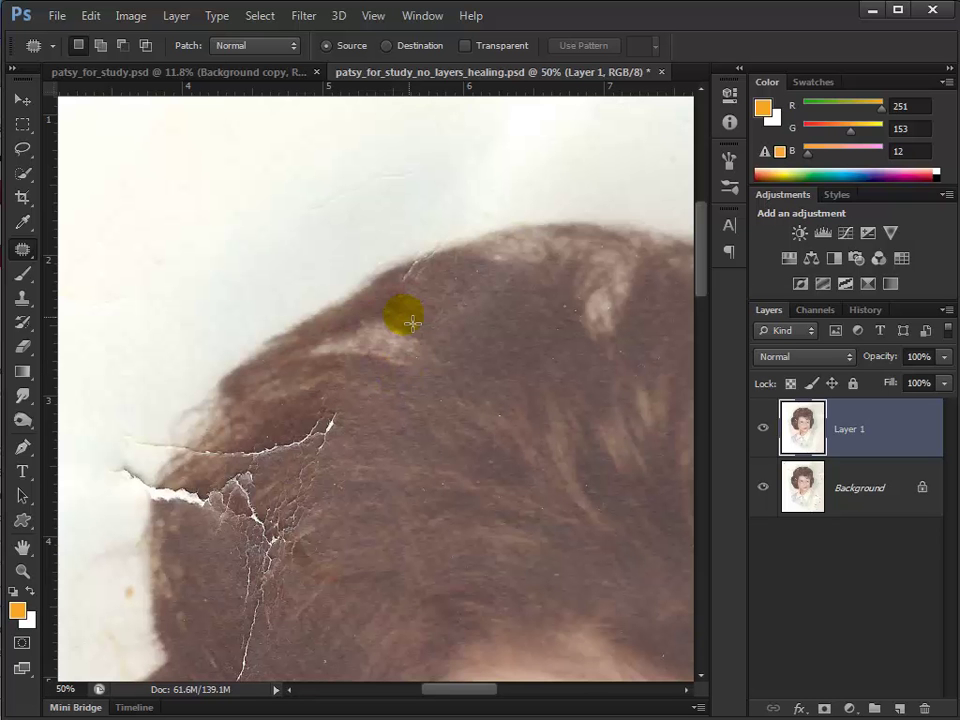
Patch the right end of the light hair streak and the curved crack below it with neighbouring dark hair.
mouse_move(412, 322)
left_mouse_down()
mouse_move(414, 369)
mouse_move(439, 339)
mouse_move(408, 316)
left_mouse_up()
left_click_drag(409, 360, 424, 420)
key("ctrl+d")
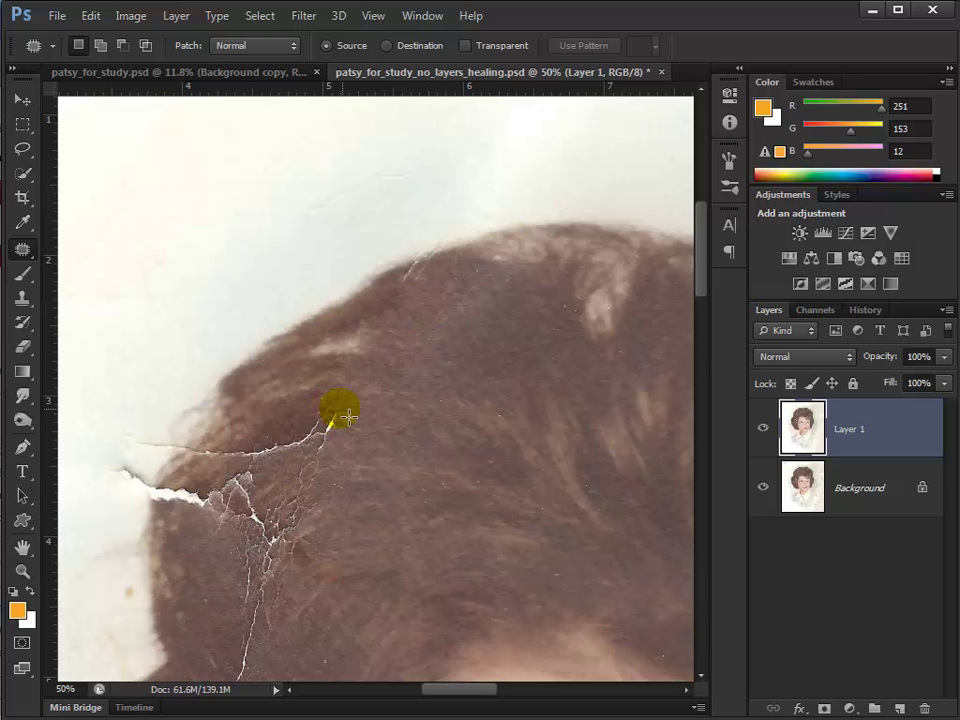
mouse_move(348, 416)
left_mouse_down()
mouse_move(236, 439)
mouse_move(246, 456)
mouse_move(326, 456)
mouse_move(368, 431)
mouse_move(345, 444)
mouse_move(441, 441)
mouse_move(495, 456)
mouse_move(425, 494)
left_mouse_up()
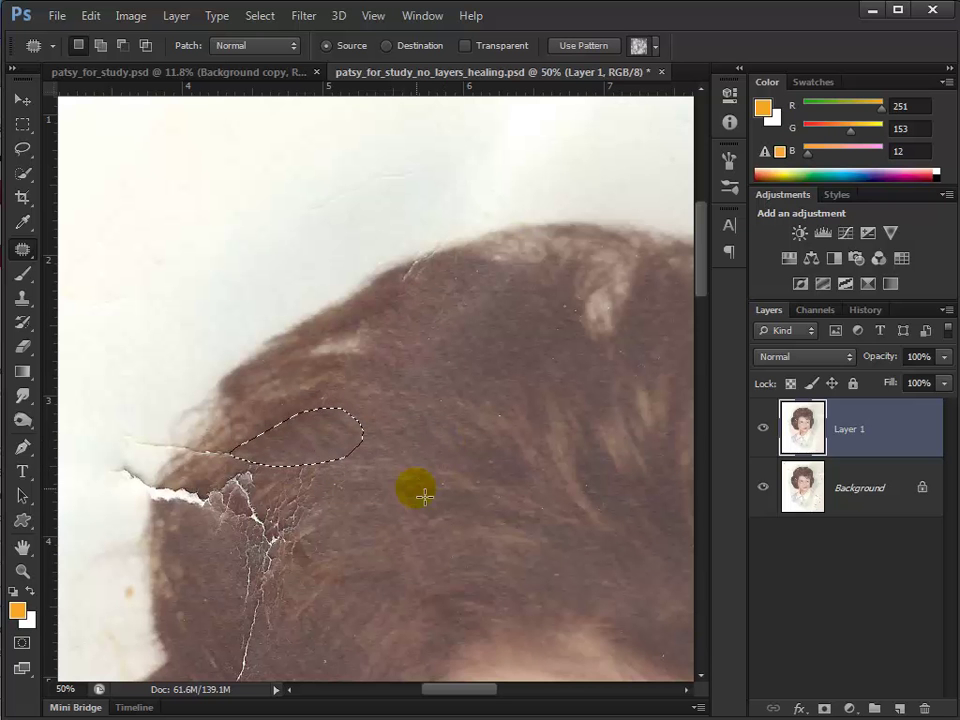
key("ctrl+d")
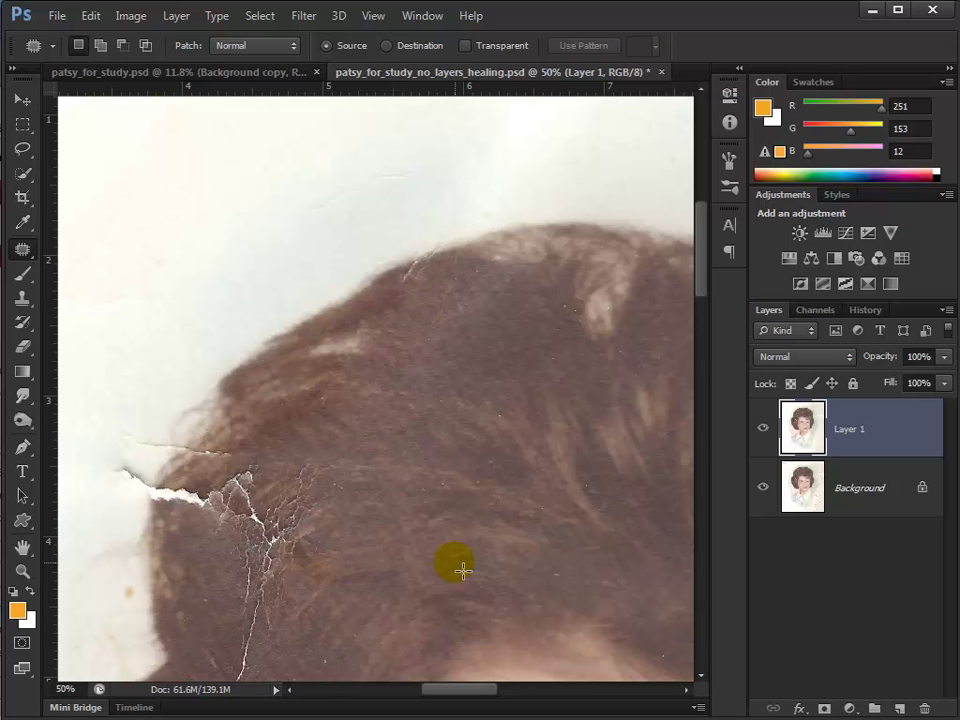
Patch the upper end of the white tear in the hair on the right side of the head with clean hair.
left_click_drag(493, 521, 114, 407)
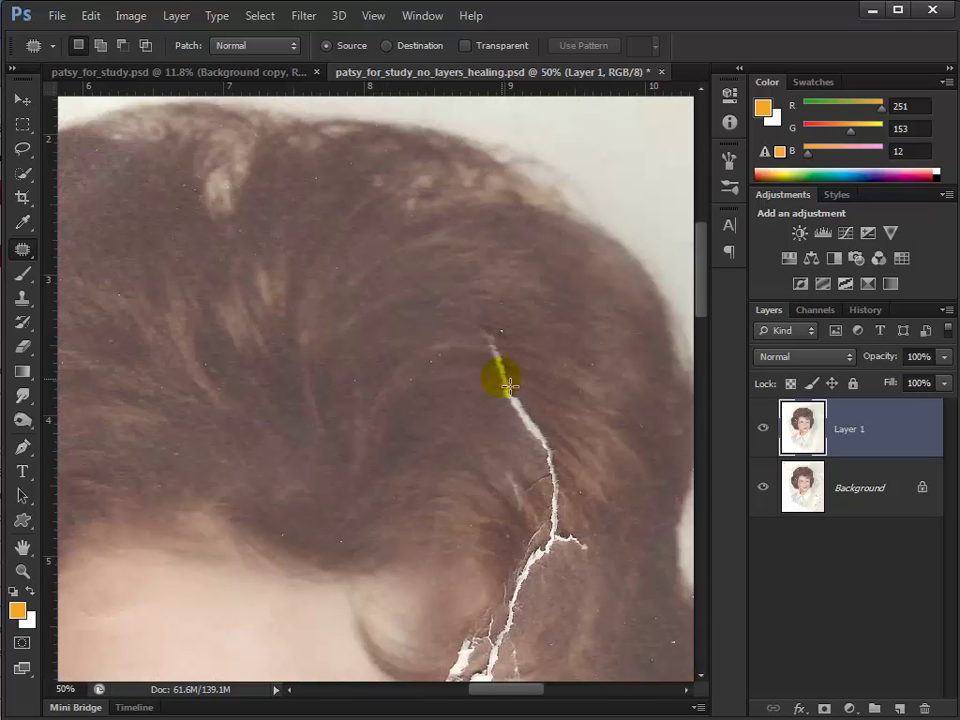
mouse_move(521, 364)
left_mouse_down()
mouse_move(489, 325)
mouse_move(484, 352)
mouse_move(526, 443)
mouse_move(554, 471)
mouse_move(556, 440)
left_mouse_up()
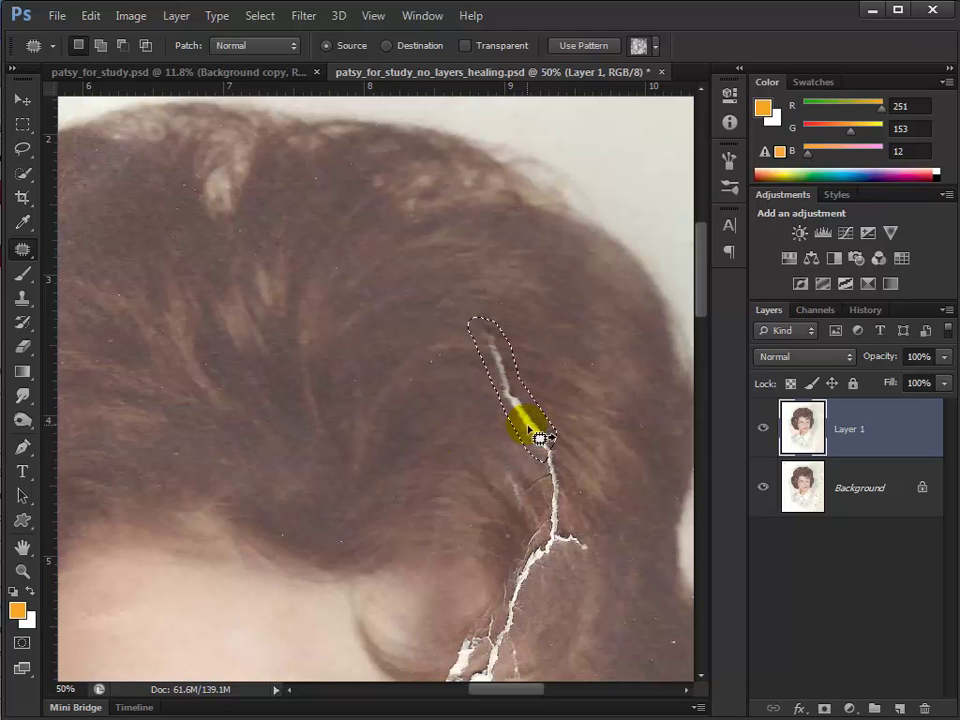
left_click_drag(544, 437, 470, 465)
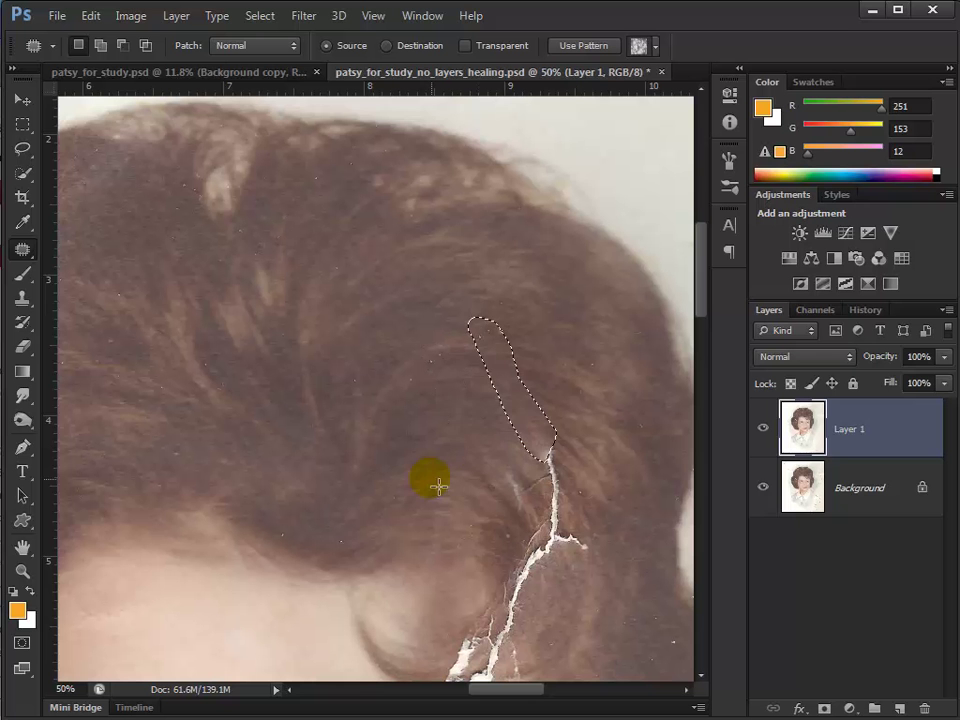
key("ctrl+d")
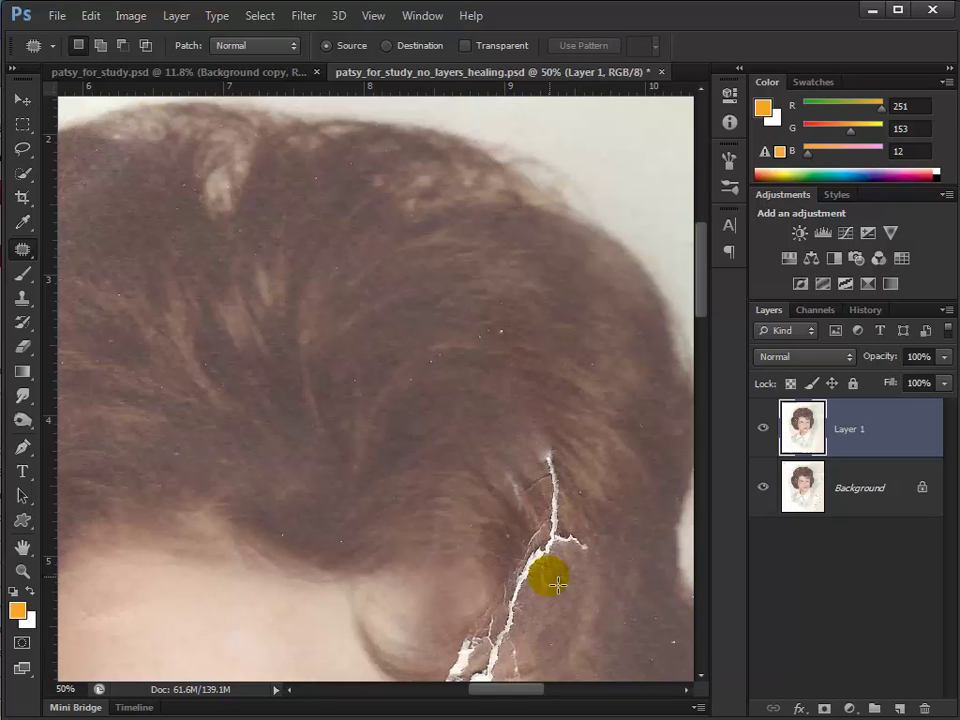
Patch the fork of the white tear and the vertical piece above it with clean hair.
mouse_move(557, 585)
left_mouse_down()
mouse_move(599, 558)
mouse_move(574, 531)
mouse_move(533, 538)
mouse_move(531, 564)
mouse_move(553, 574)
mouse_move(561, 561)
mouse_move(621, 574)
mouse_move(621, 585)
mouse_move(621, 566)
left_mouse_up()
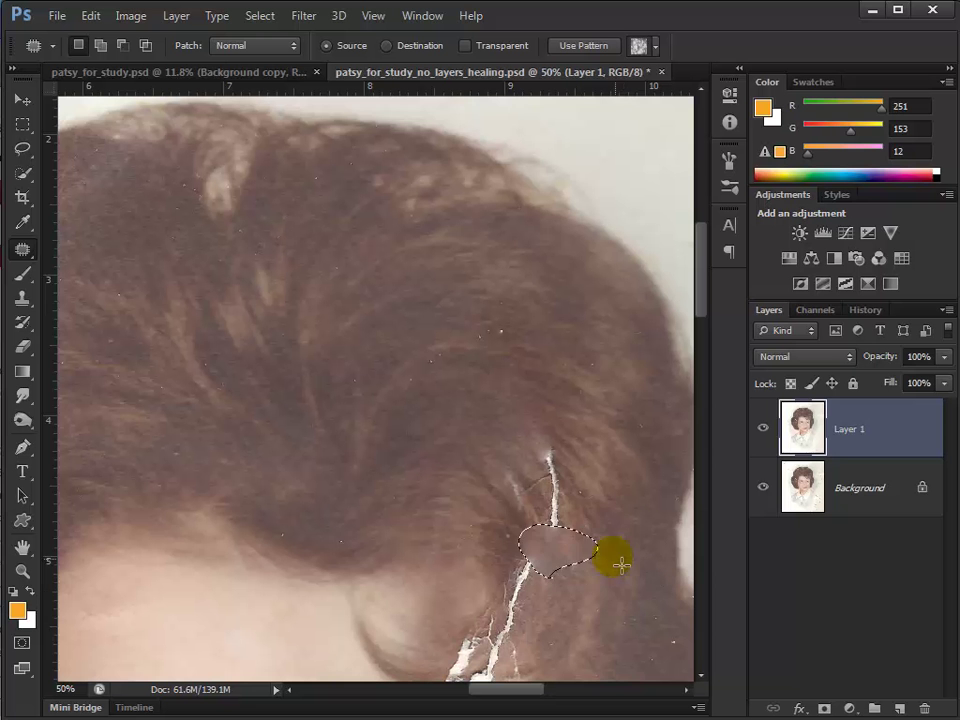
key("ctrl+d")
mouse_move(581, 533)
left_mouse_down()
mouse_move(568, 458)
mouse_move(550, 497)
mouse_move(560, 533)
mouse_move(585, 510)
mouse_move(606, 517)
left_mouse_up()
key("ctrl+d")
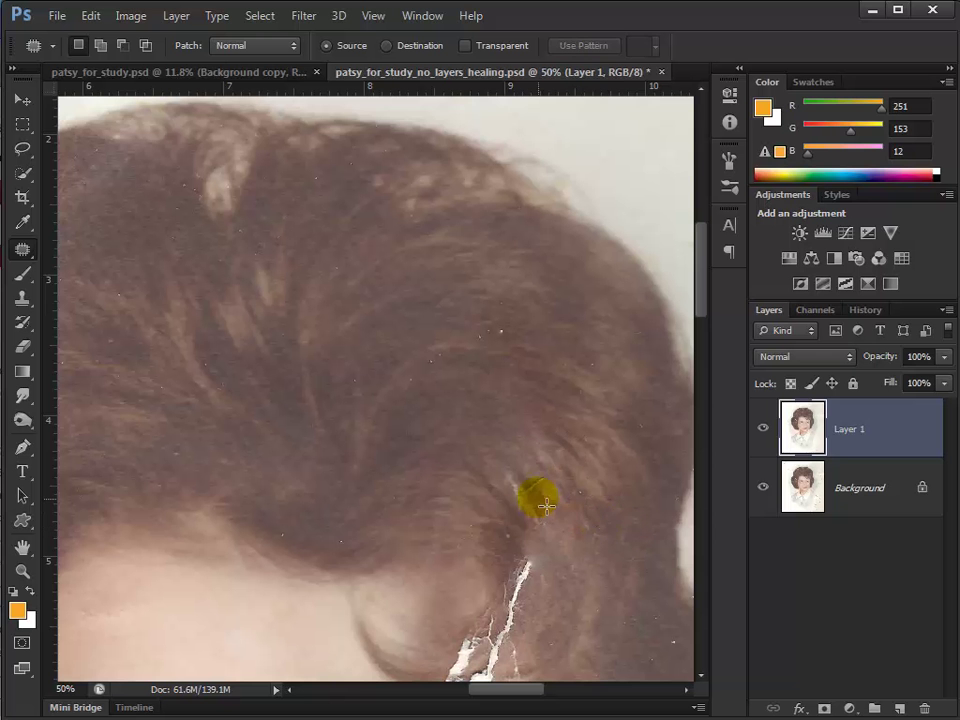
Try to patch the faint crack above the tear and the white tear running down beside the curl with clean hair.
mouse_move(536, 497)
left_mouse_down()
mouse_move(510, 475)
mouse_move(525, 532)
mouse_move(549, 530)
mouse_move(558, 497)
mouse_move(583, 490)
mouse_move(612, 517)
left_mouse_up()
key("ctrl+d")
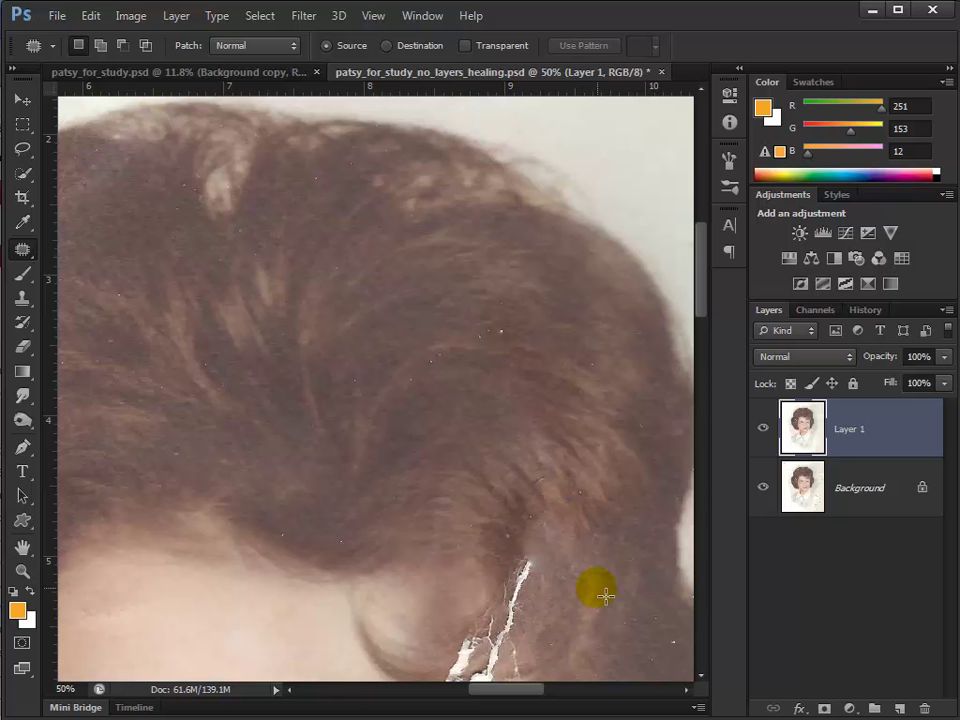
left_click_drag(545, 580, 531, 450)
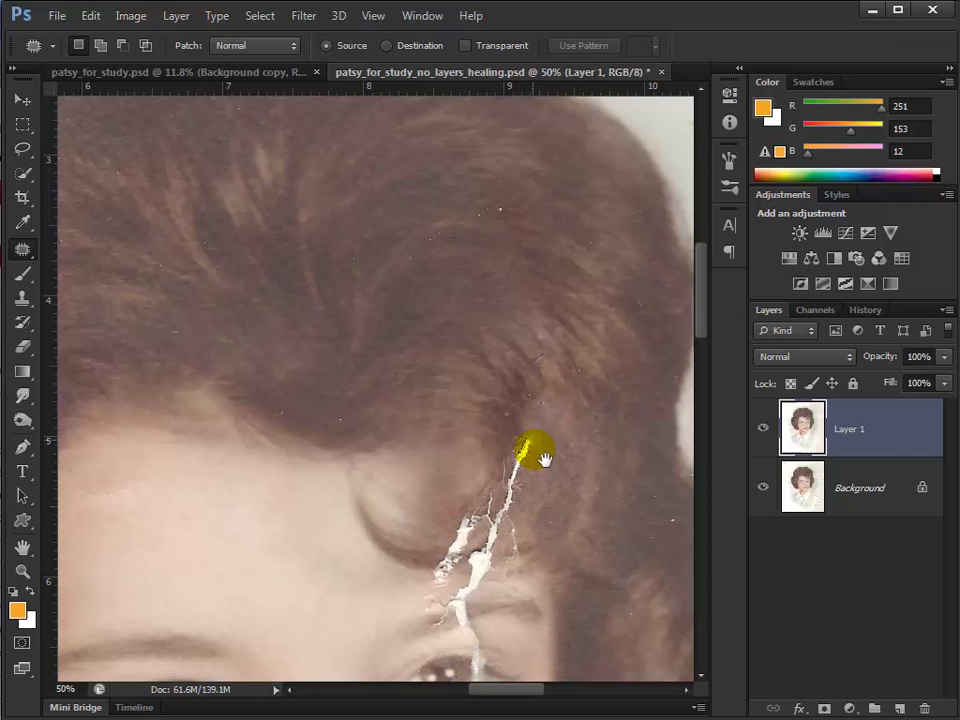
mouse_move(537, 508)
left_mouse_down()
mouse_move(547, 475)
mouse_move(535, 435)
mouse_move(480, 511)
mouse_move(492, 540)
mouse_move(513, 542)
mouse_move(535, 526)
mouse_move(518, 455)
mouse_move(463, 386)
left_mouse_up()
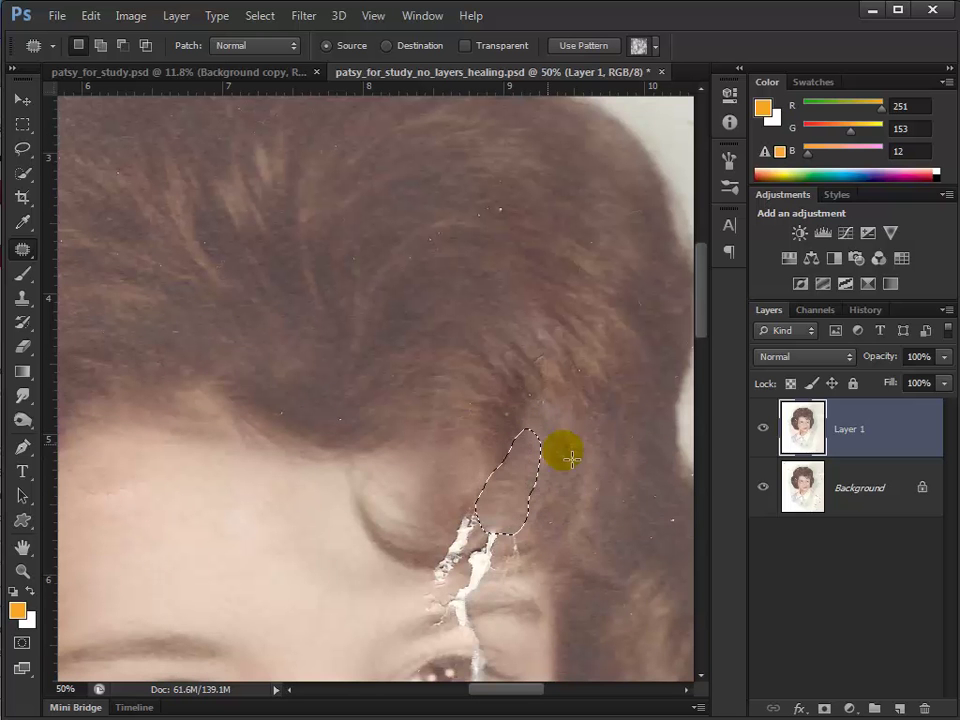
key("ctrl+d")
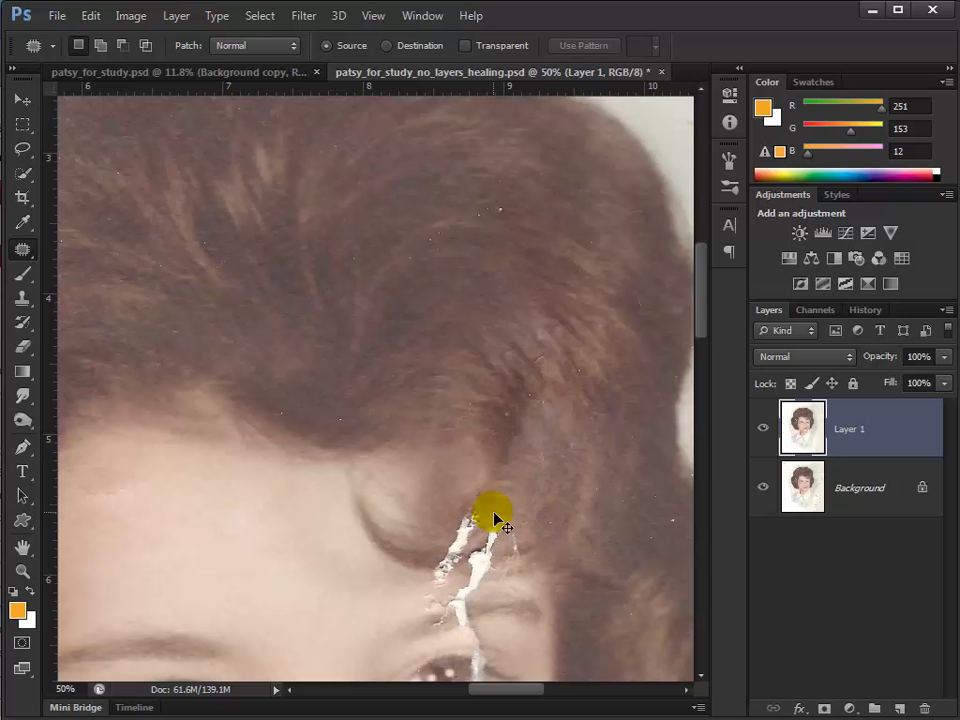
mouse_move(494, 518)
left_mouse_down()
mouse_move(549, 534)
mouse_move(555, 506)
left_mouse_up()
key("ctrl+d")
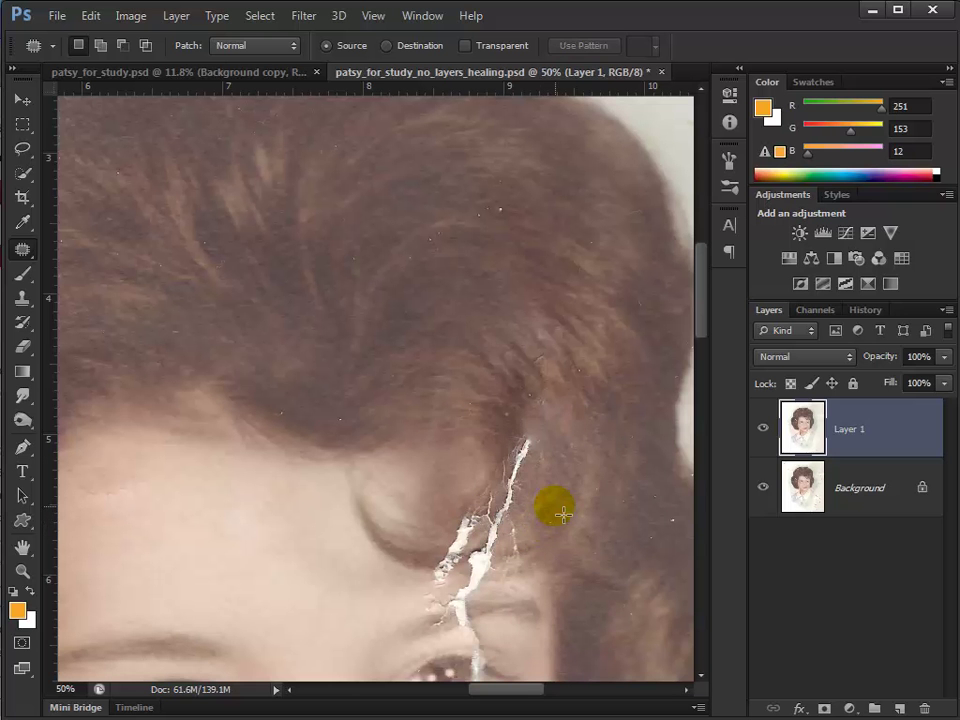
Undo the recent patches back to before the fork of the white tear and the vertical piece above it were repaired.
key("ctrl+z")
key("ctrl+alt+z")
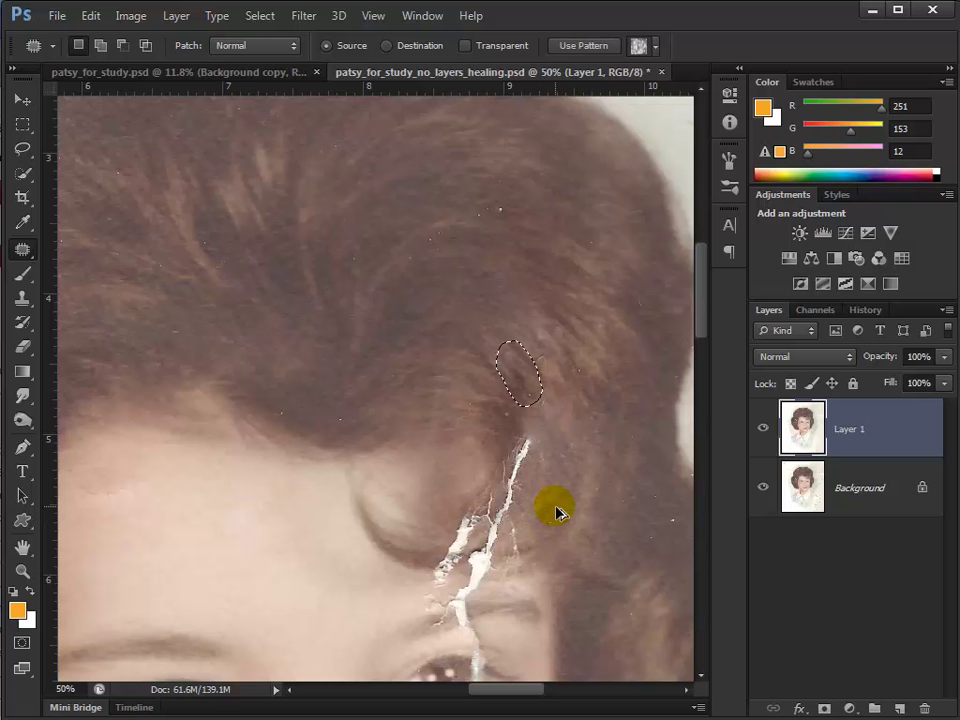
key("ctrl+alt+z")
key("ctrl+alt+z")
key("ctrl+alt+z")
key("ctrl+alt+z")
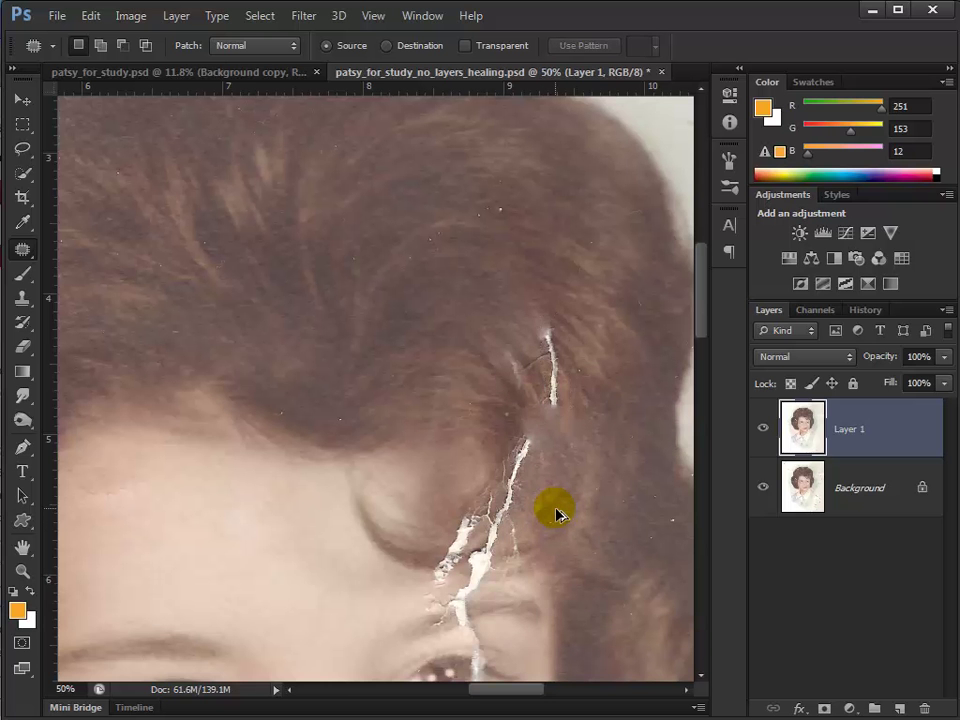
key("ctrl+alt+z")
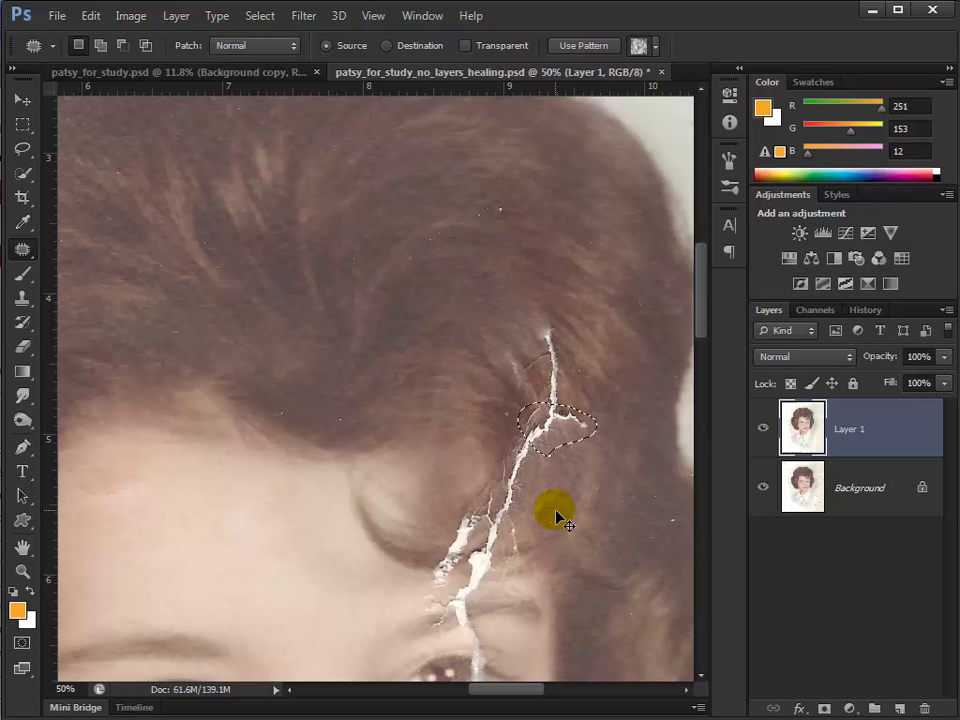
key("ctrl+alt+z")
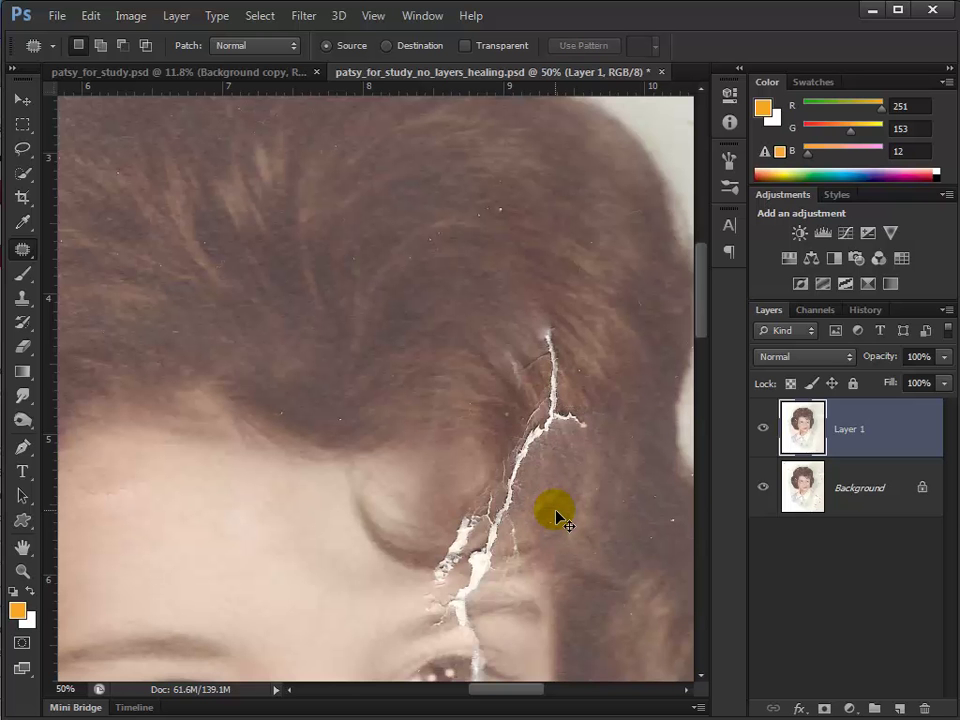
Heal the vertical crack and fork of the white hair tear using the Healing Brush Tool at size 50.
right_click(23, 249)
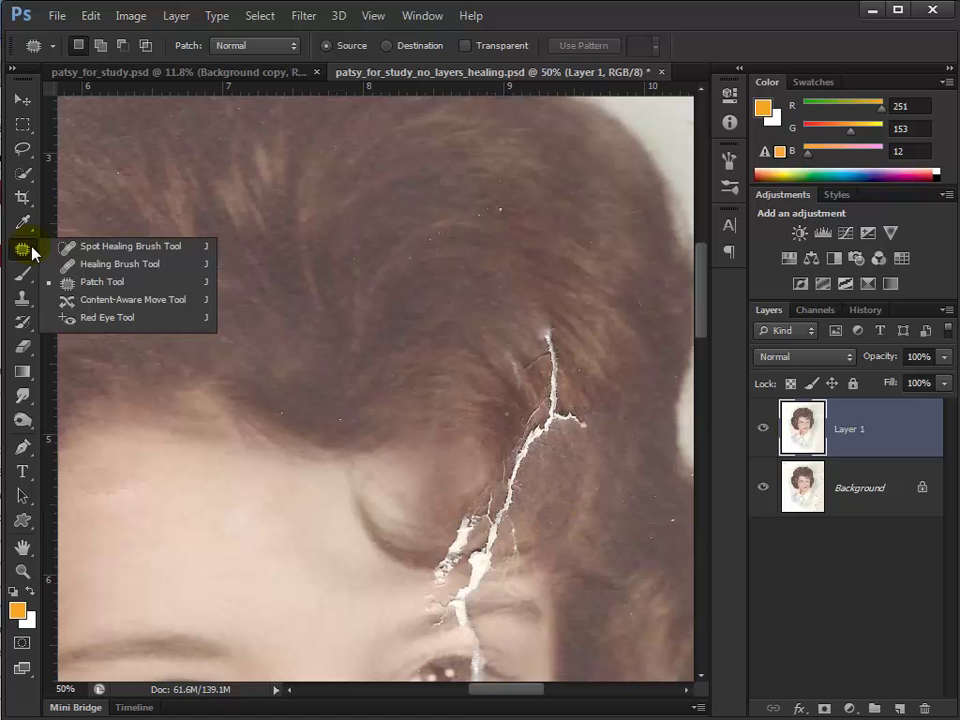
left_click(120, 265)
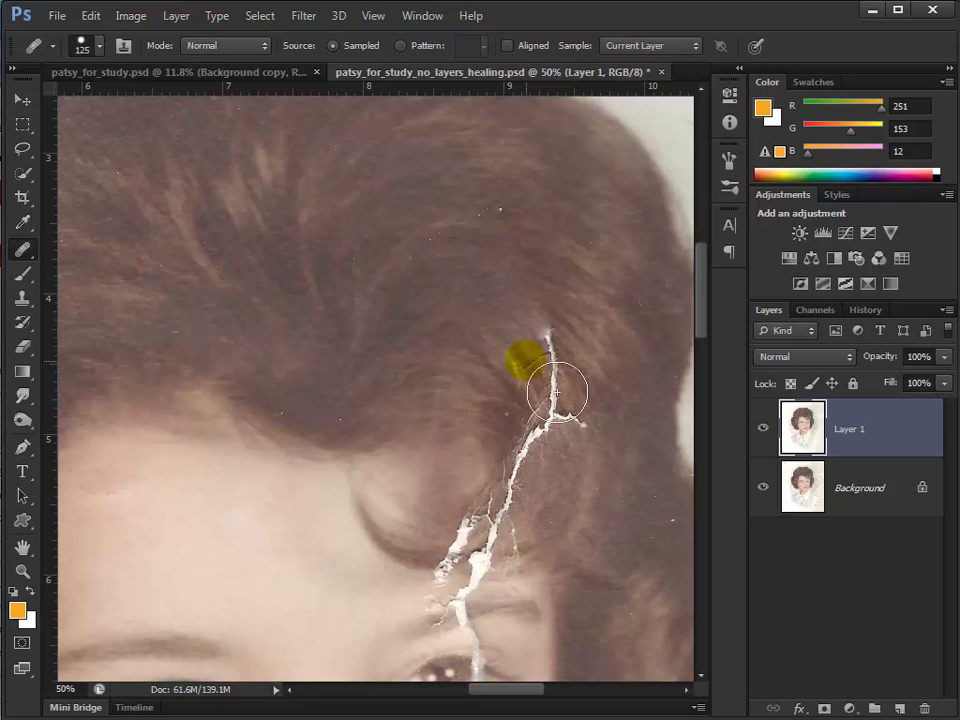
key("bracketleft")
key("bracketleft")
key("bracketleft")
key("bracketleft")
key("bracketleft")
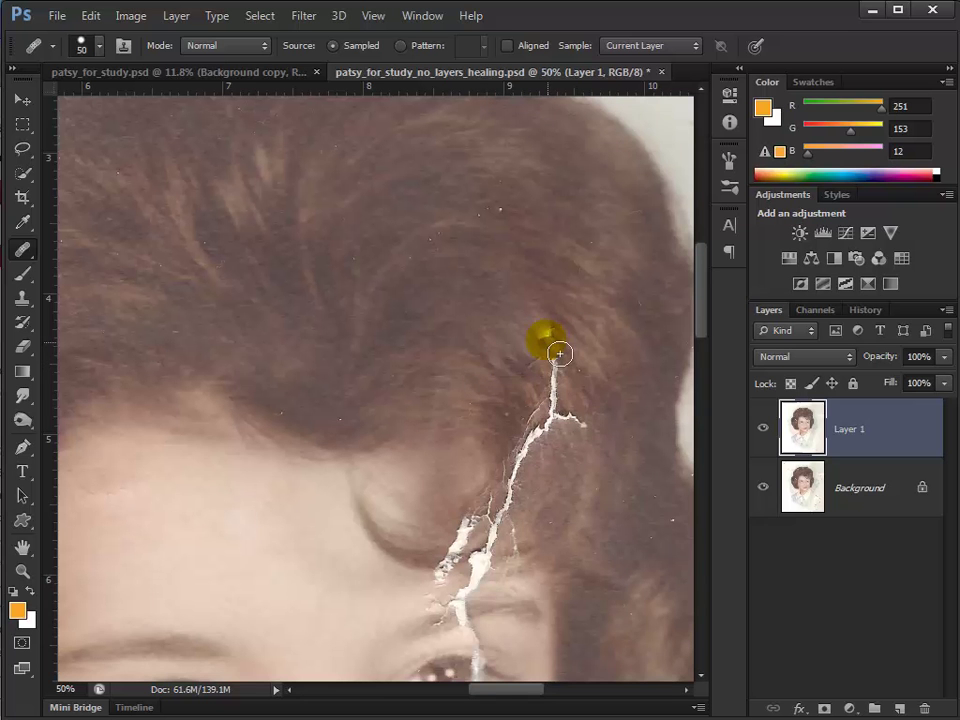
mouse_move(546, 343)
left_mouse_down()
mouse_move(570, 395)
mouse_move(631, 404)
mouse_move(620, 403)
mouse_move(602, 466)
mouse_move(612, 444)
mouse_move(596, 437)
mouse_move(552, 449)
mouse_move(570, 415)
mouse_move(648, 448)
mouse_move(590, 463)
mouse_move(567, 491)
mouse_move(544, 454)
mouse_move(527, 496)
mouse_move(551, 421)
mouse_move(613, 471)
mouse_move(628, 463)
mouse_move(502, 368)
mouse_move(513, 357)
mouse_move(547, 372)
mouse_move(656, 476)
mouse_move(580, 498)
mouse_move(598, 538)
mouse_move(604, 394)
left_mouse_up()
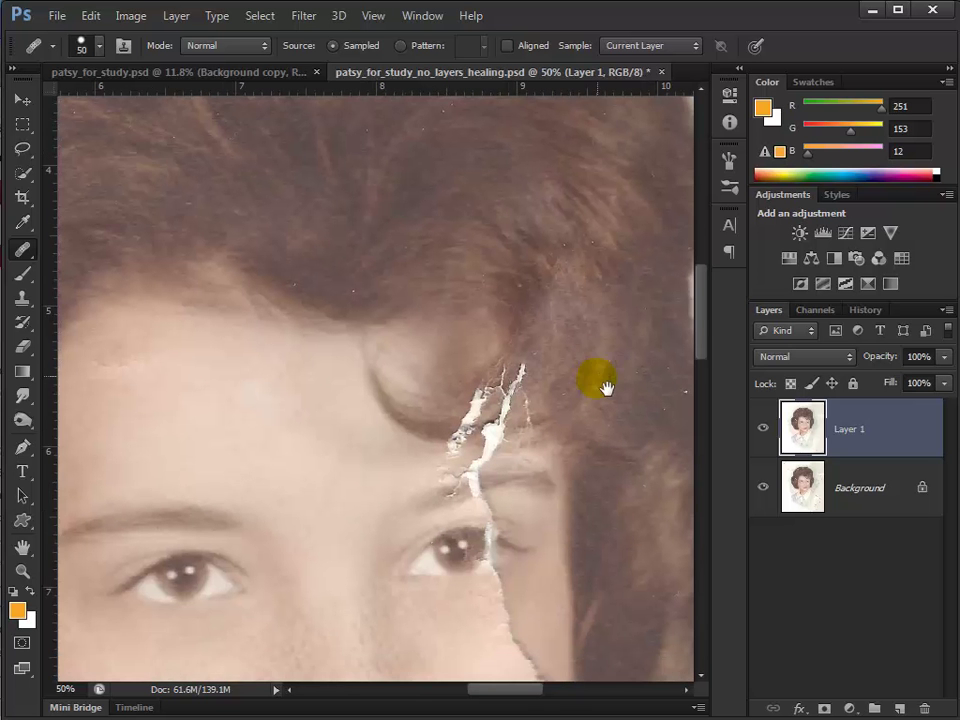
Heal the tear across the cheek below the outer eye corner with clean skin sampled nearby.
left_click_drag(535, 608, 546, 424)
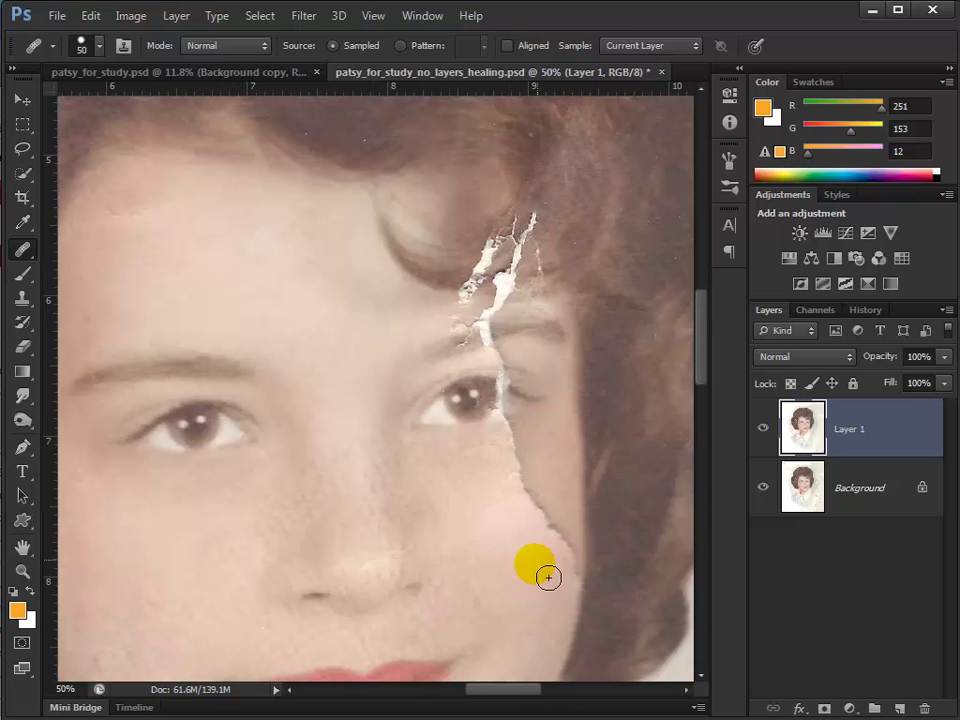
left_click_drag(541, 577, 542, 572)
mouse_move(568, 553)
left_mouse_down()
mouse_move(551, 523)
mouse_move(530, 610)
left_mouse_up()
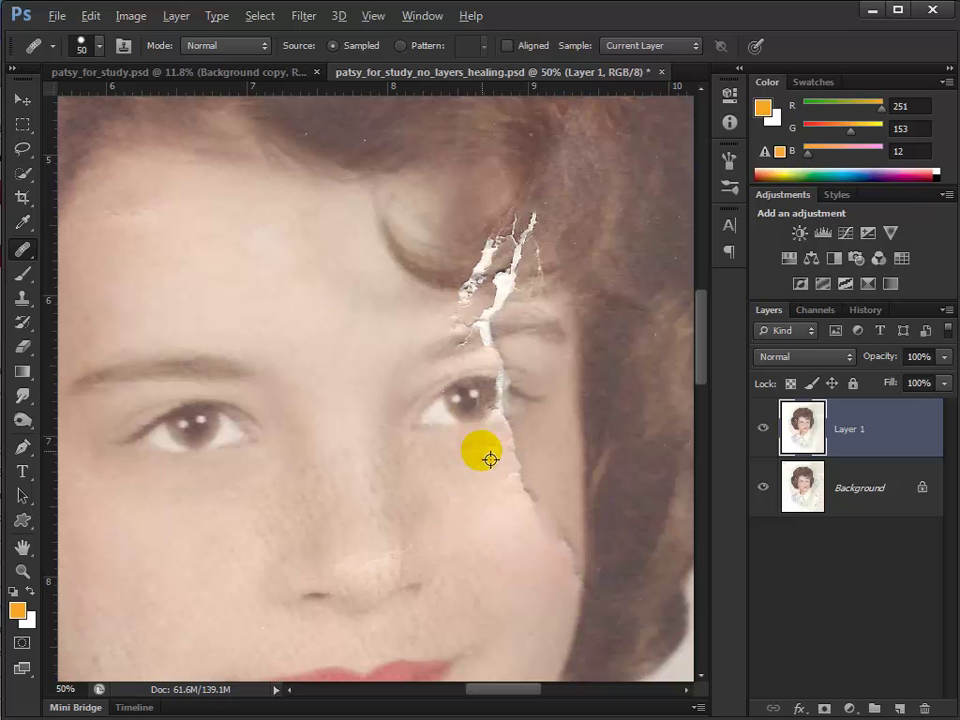
mouse_move(526, 446)
left_mouse_down()
mouse_move(549, 519)
mouse_move(531, 600)
mouse_move(514, 561)
mouse_move(570, 544)
mouse_move(572, 595)
left_mouse_up()
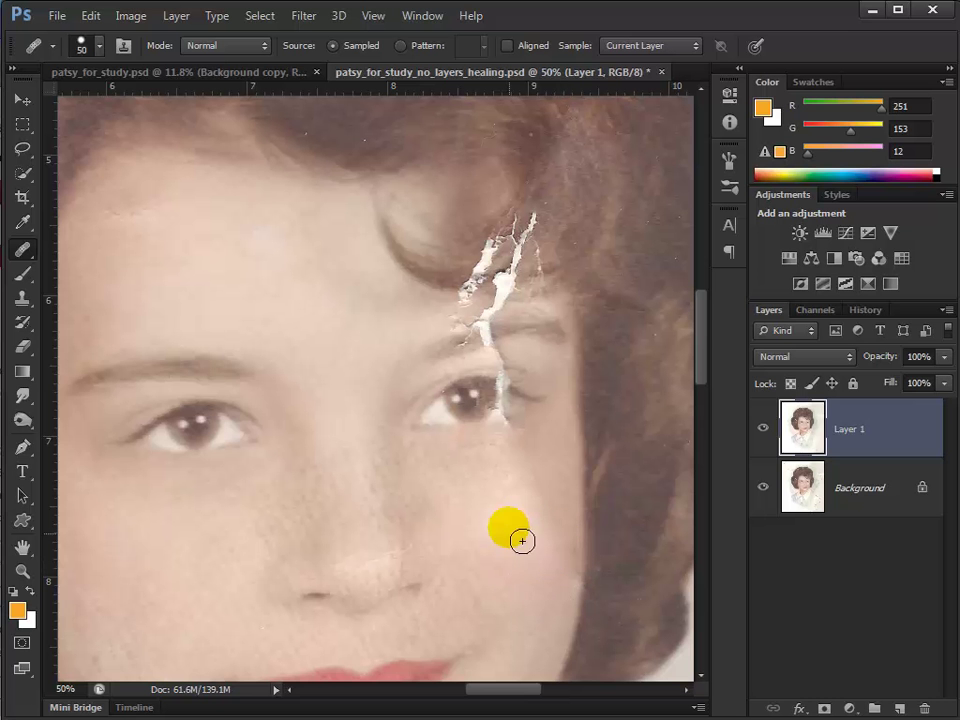
Heal the white tear crossing the eyebrow and the torn skin around the eye with nearby eyebrow and skin texture.
left_click(444, 361, "alt")
mouse_move(475, 356)
left_mouse_down()
mouse_move(554, 357)
mouse_move(526, 341)
mouse_move(491, 345)
mouse_move(519, 343)
mouse_move(506, 345)
mouse_move(530, 320)
mouse_move(490, 335)
mouse_move(637, 359)
mouse_move(477, 390)
mouse_move(424, 340)
mouse_move(481, 337)
mouse_move(612, 368)
mouse_move(615, 401)
mouse_move(599, 411)
mouse_move(539, 360)
mouse_move(506, 368)
mouse_move(543, 368)
mouse_move(506, 367)
mouse_move(586, 409)
mouse_move(552, 486)
mouse_move(549, 440)
mouse_move(497, 458)
mouse_move(491, 450)
mouse_move(526, 440)
mouse_move(558, 440)
left_mouse_up()
Try to heal the white tears across the lower edge of the curl above the eyebrow with the Healing Brush.
left_click(438, 286)
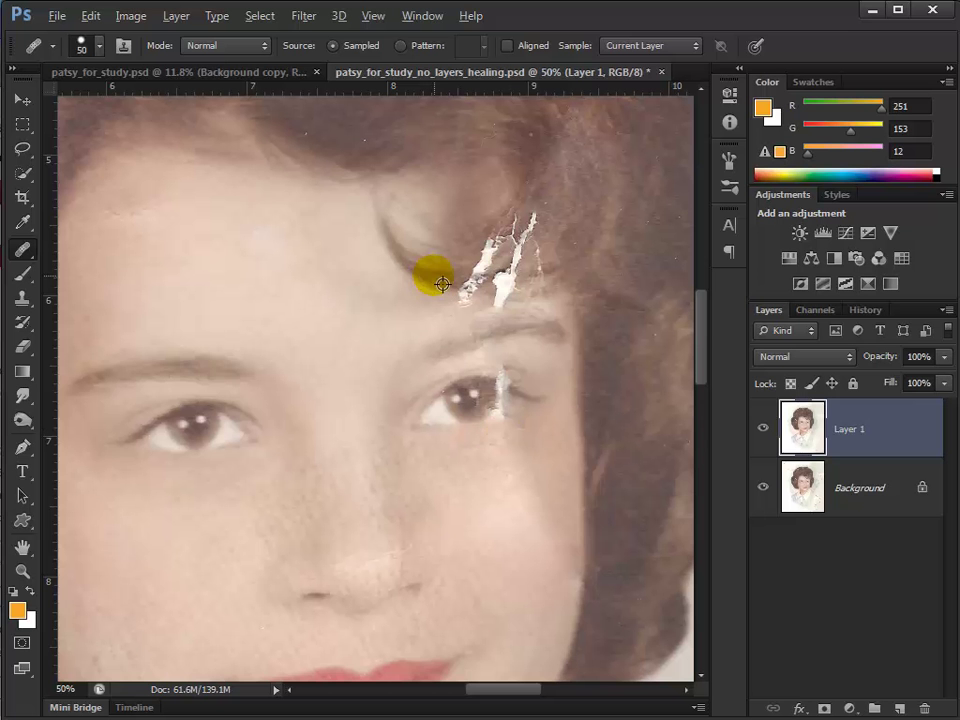
mouse_move(484, 284)
left_mouse_down()
mouse_move(490, 296)
mouse_move(495, 279)
mouse_move(510, 330)
mouse_move(435, 316)
mouse_move(484, 315)
mouse_move(476, 311)
mouse_move(484, 330)
mouse_move(466, 372)
mouse_move(476, 313)
mouse_move(452, 279)
mouse_move(505, 290)
mouse_move(530, 281)
mouse_move(491, 277)
mouse_move(602, 336)
mouse_move(619, 255)
mouse_move(574, 240)
mouse_move(549, 259)
mouse_move(604, 276)
left_mouse_up()
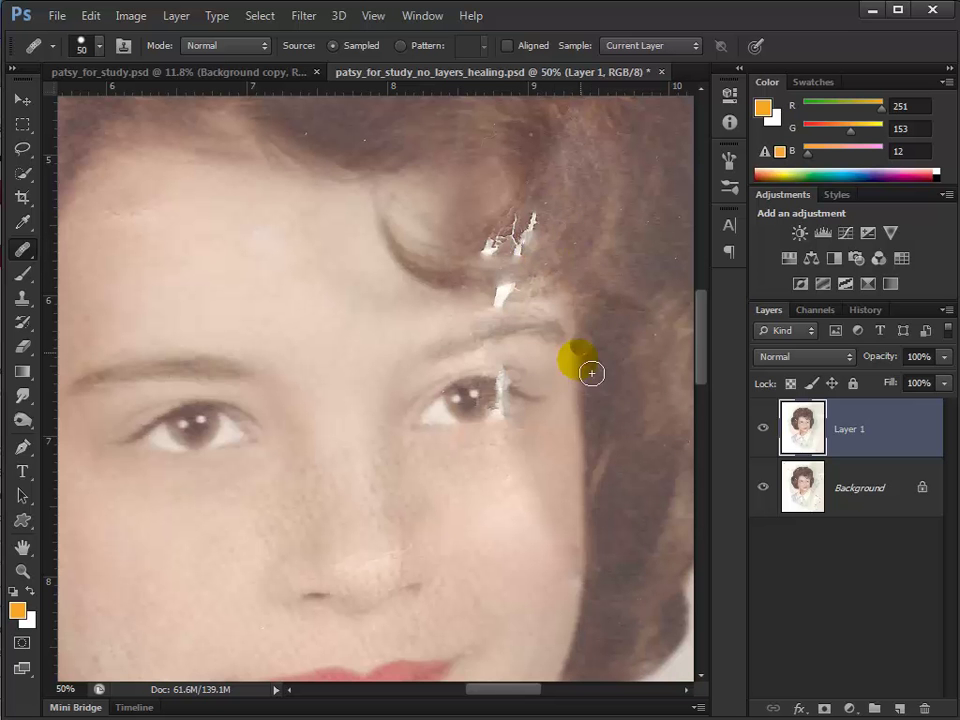
mouse_move(312, 377)
left_mouse_down()
mouse_move(302, 407)
mouse_move(382, 573)
mouse_move(606, 549)
mouse_move(611, 529)
mouse_move(519, 399)
mouse_move(279, 453)
left_mouse_up()
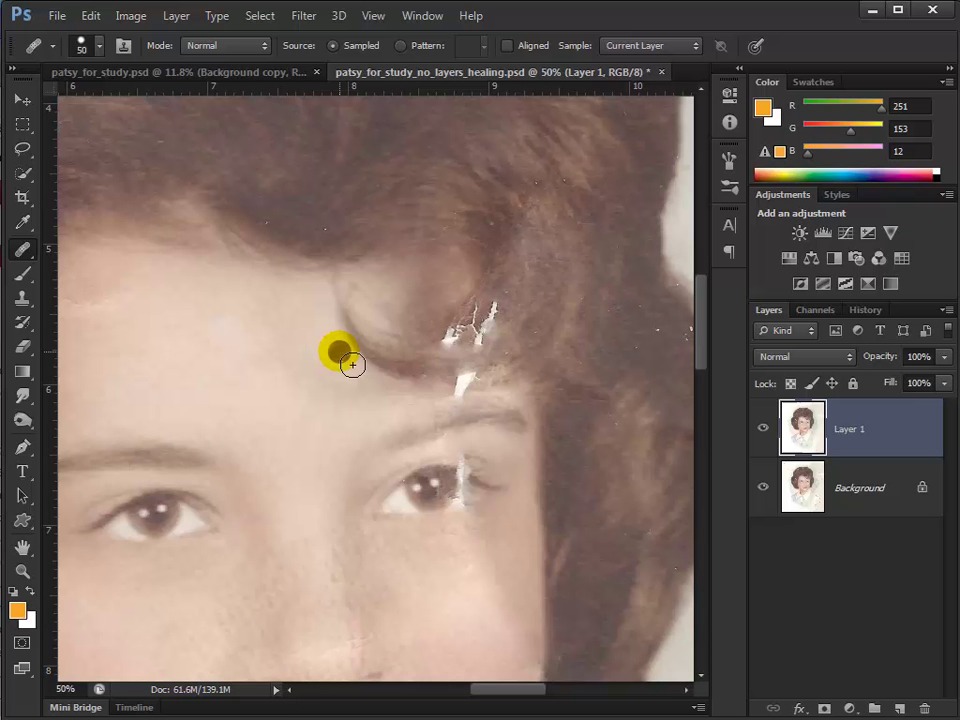
key("ctrl+alt+z")
key("ctrl+alt+z")
key("ctrl+alt+z")
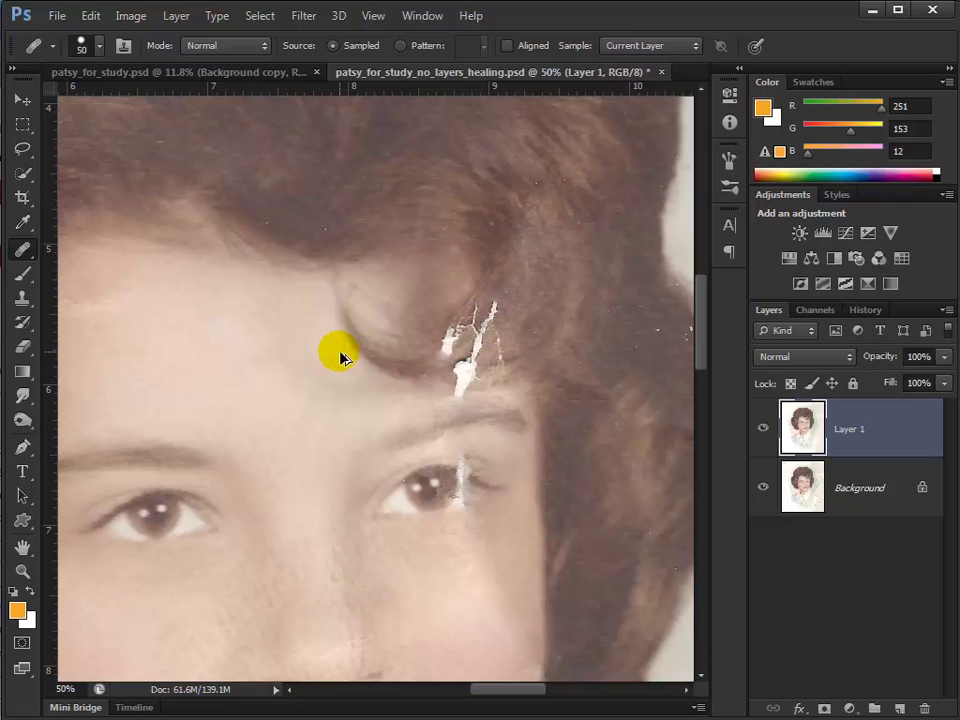
key("ctrl+alt+z")
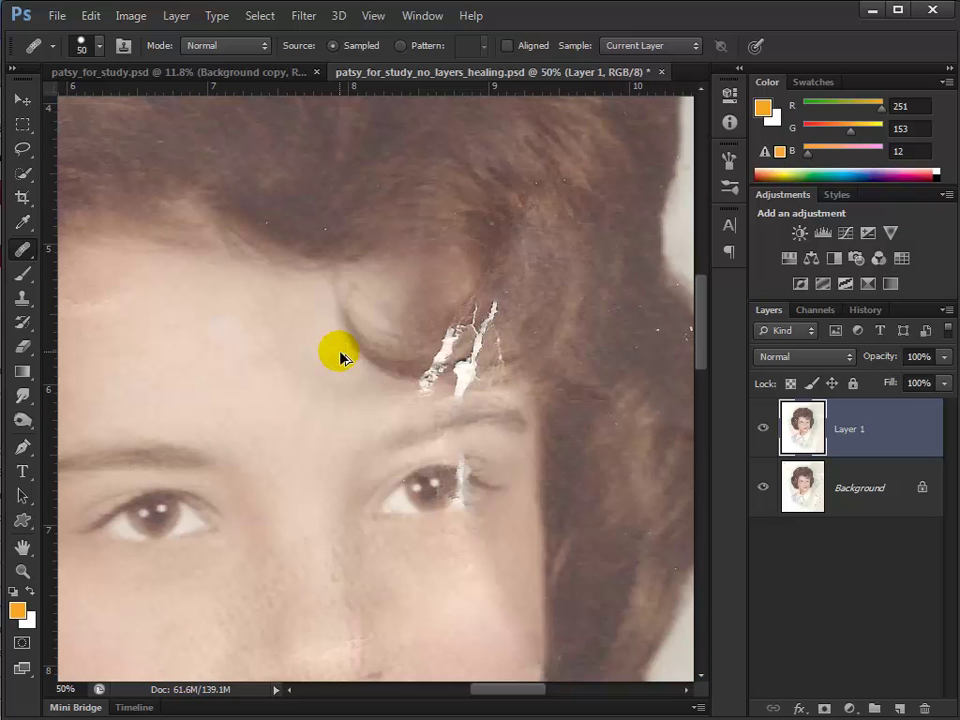
Activate the Clone Stamp Tool with its sampling set to All Layers.
mouse_move(340, 358)
left_mouse_down()
mouse_move(369, 316)
mouse_move(399, 297)
mouse_move(479, 299)
mouse_move(300, 308)
left_mouse_up()
left_click(22, 302)
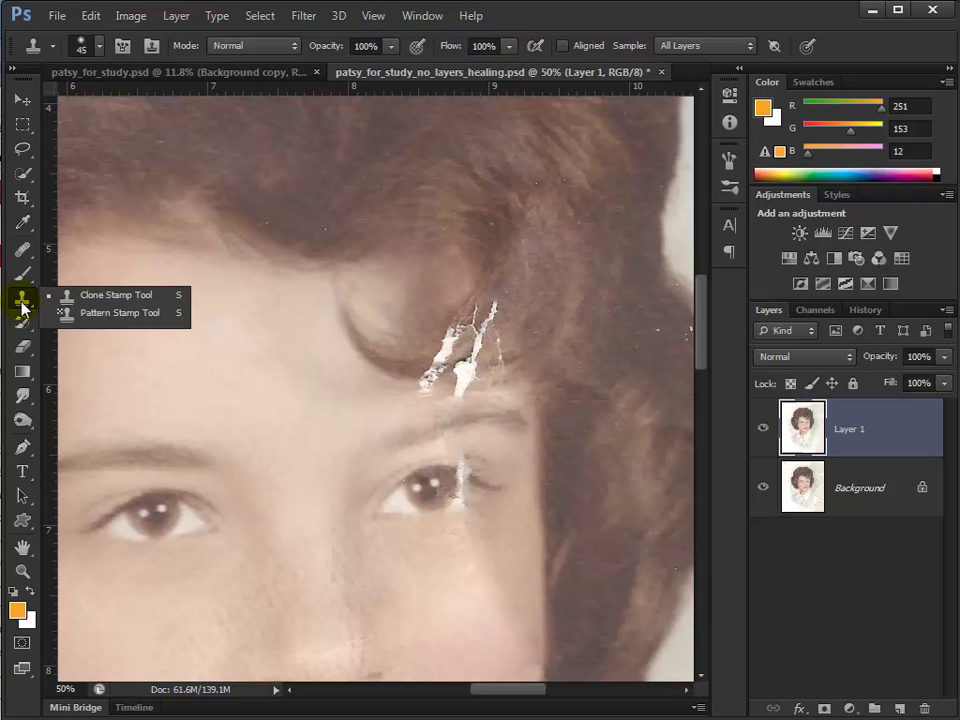
left_click(113, 297)
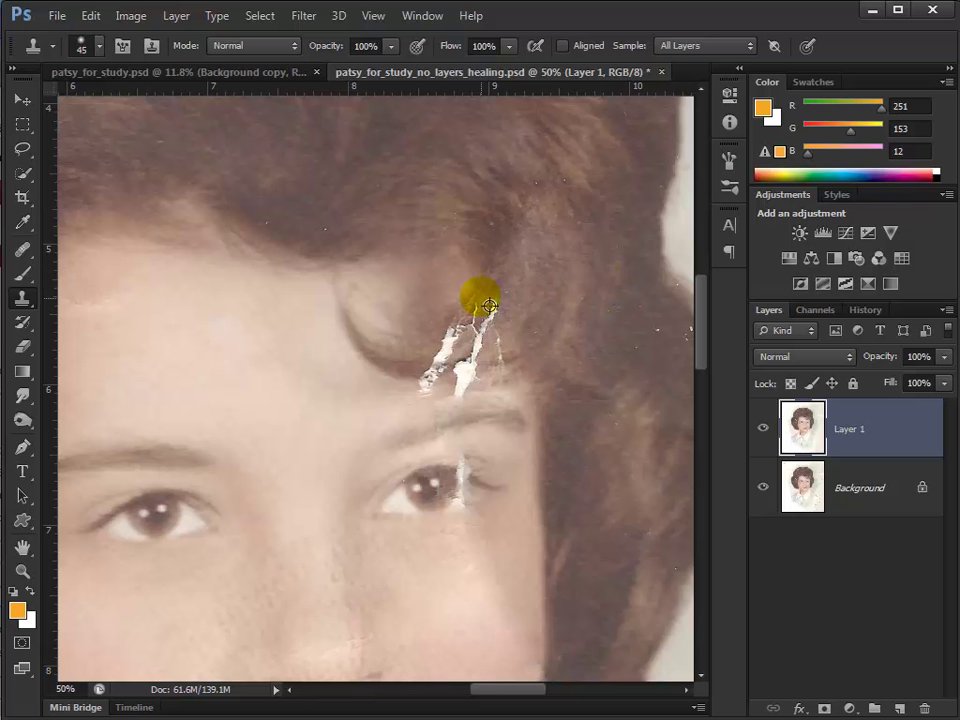
left_click_drag(231, 246, 189, 345)
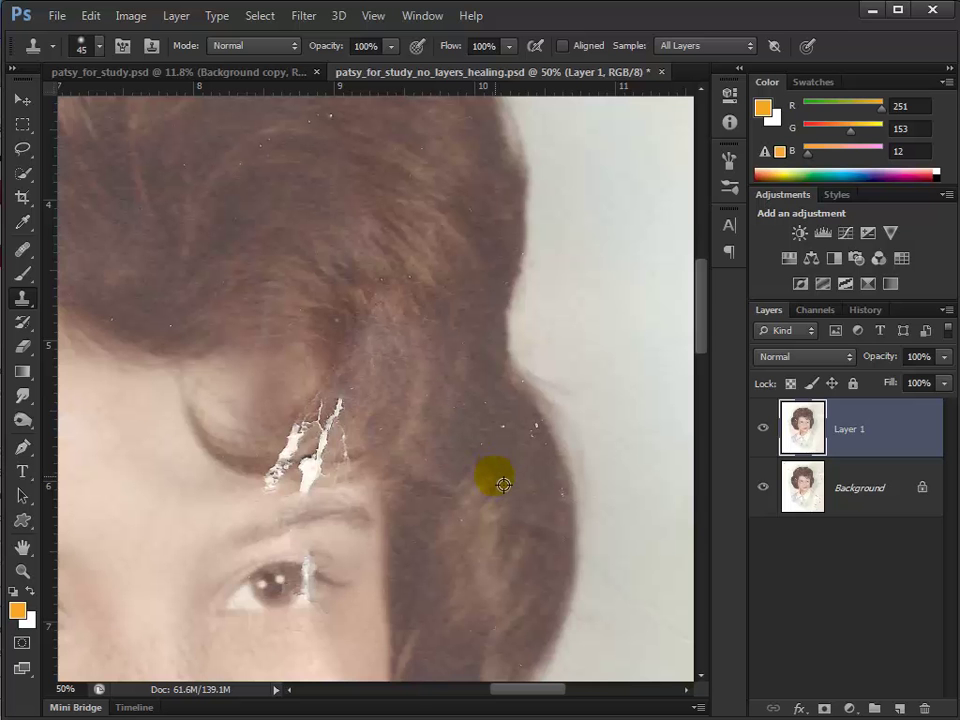
left_click(348, 406)
left_click_drag(366, 424, 365, 418)
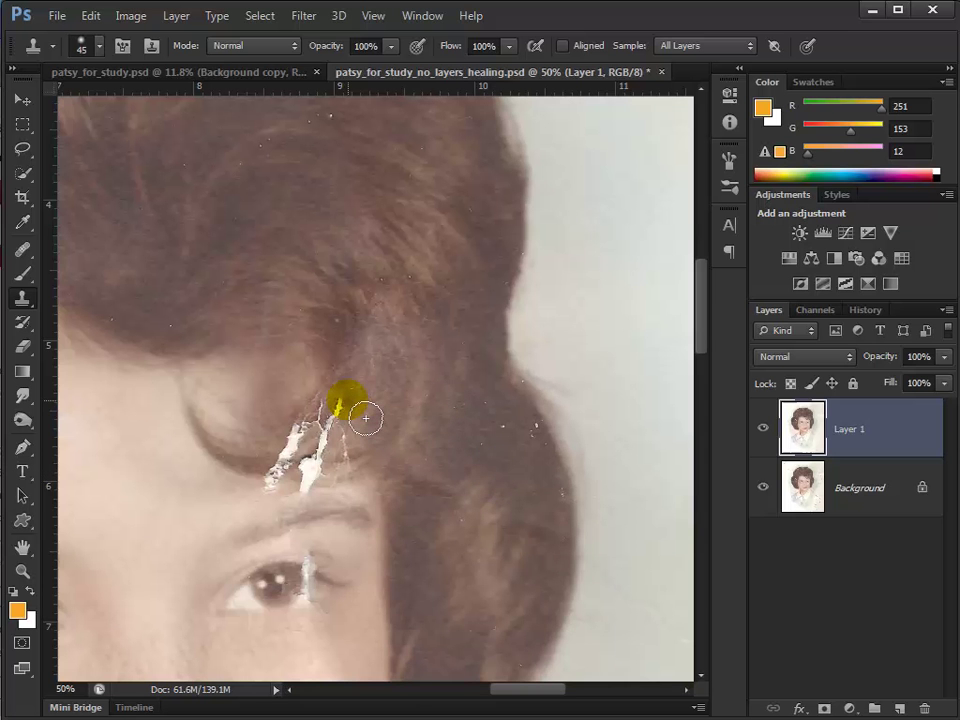
left_click(685, 46)
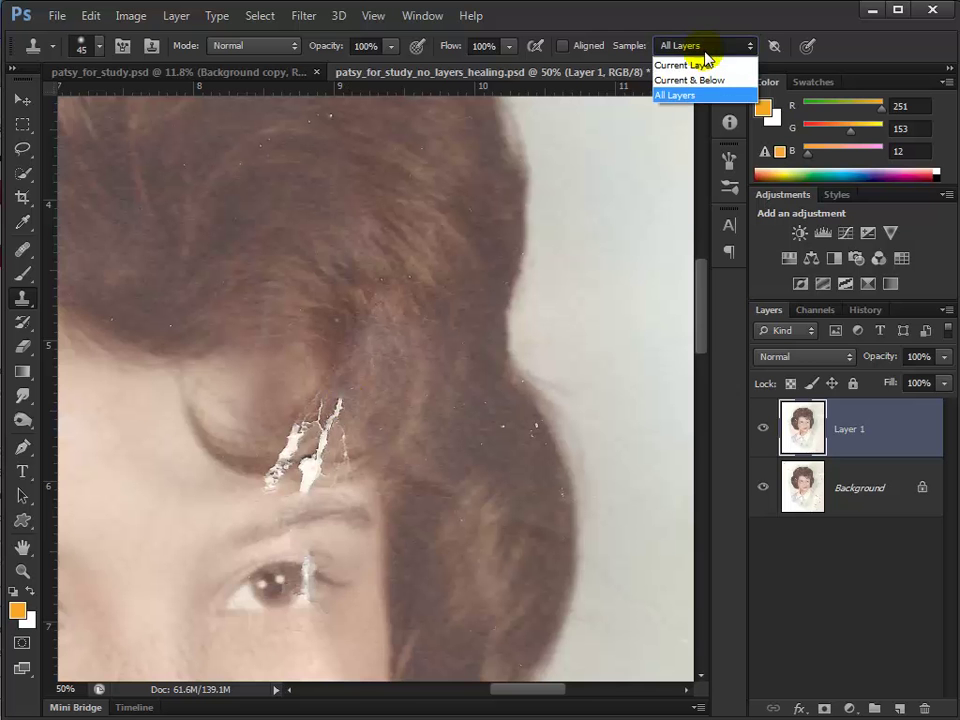
left_click(692, 94)
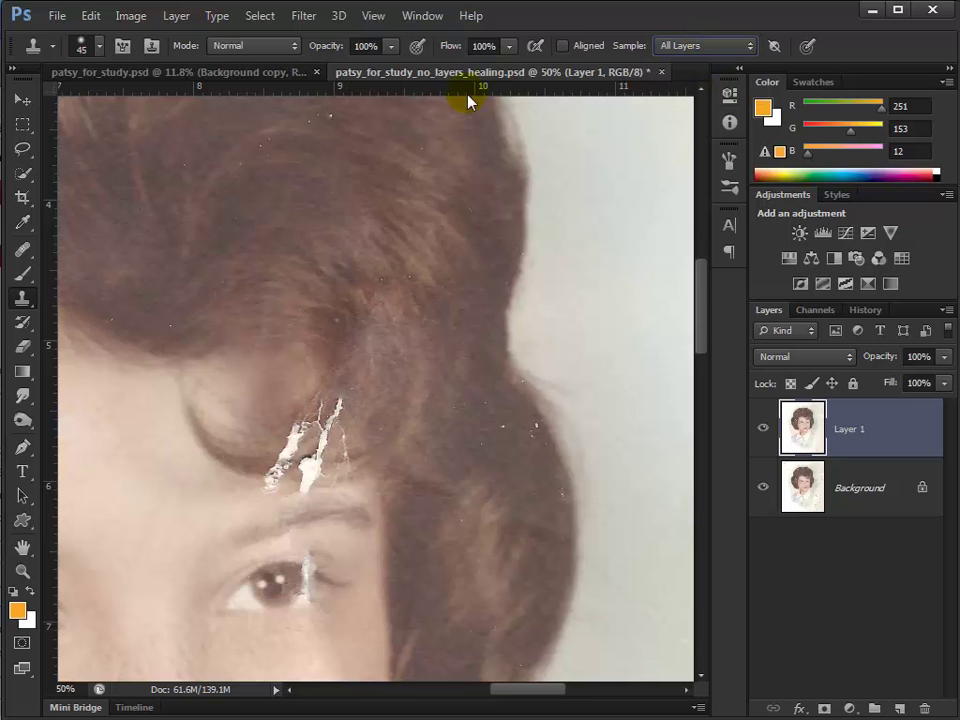
Add a new empty layer above Layer 1 for the cloning work.
left_click(333, 381)
left_click_drag(313, 44, 333, 50)
left_click(900, 708)
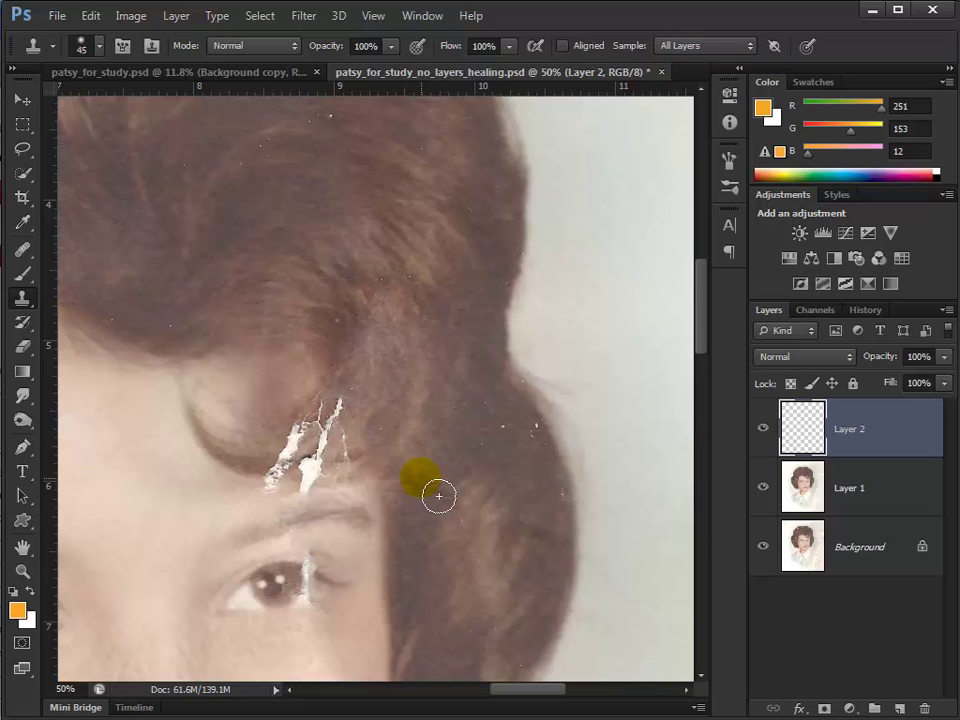
Clone neighbouring hair over the upper part of the white tear beside the curl and its thin side branches.
mouse_move(385, 420)
left_mouse_down()
mouse_move(356, 413)
mouse_move(356, 436)
mouse_move(354, 407)
left_mouse_up()
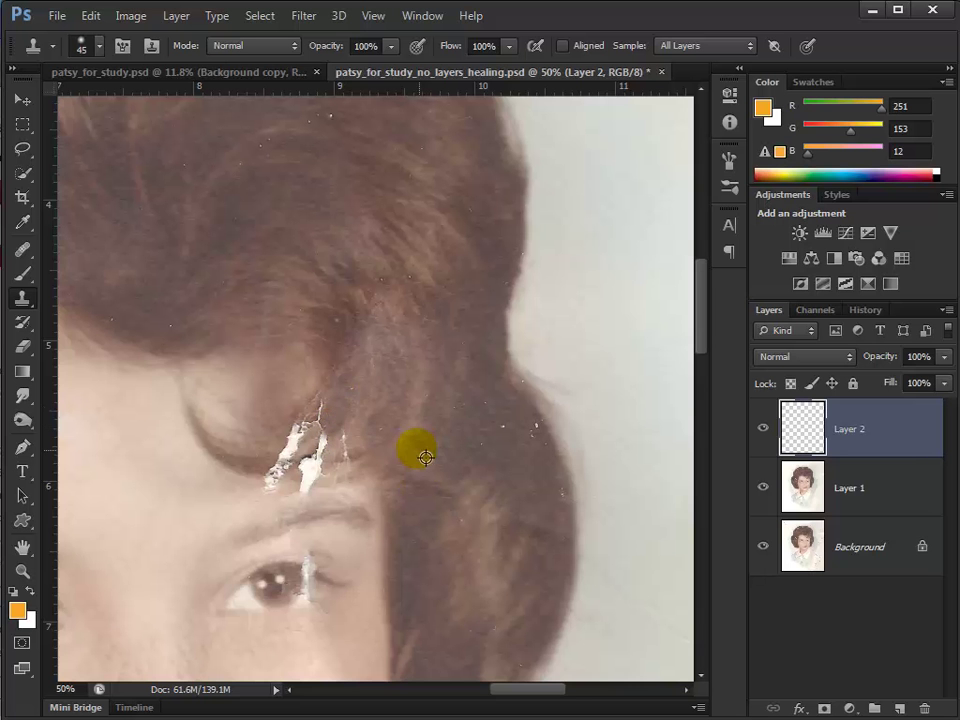
left_click_drag(380, 448, 338, 462)
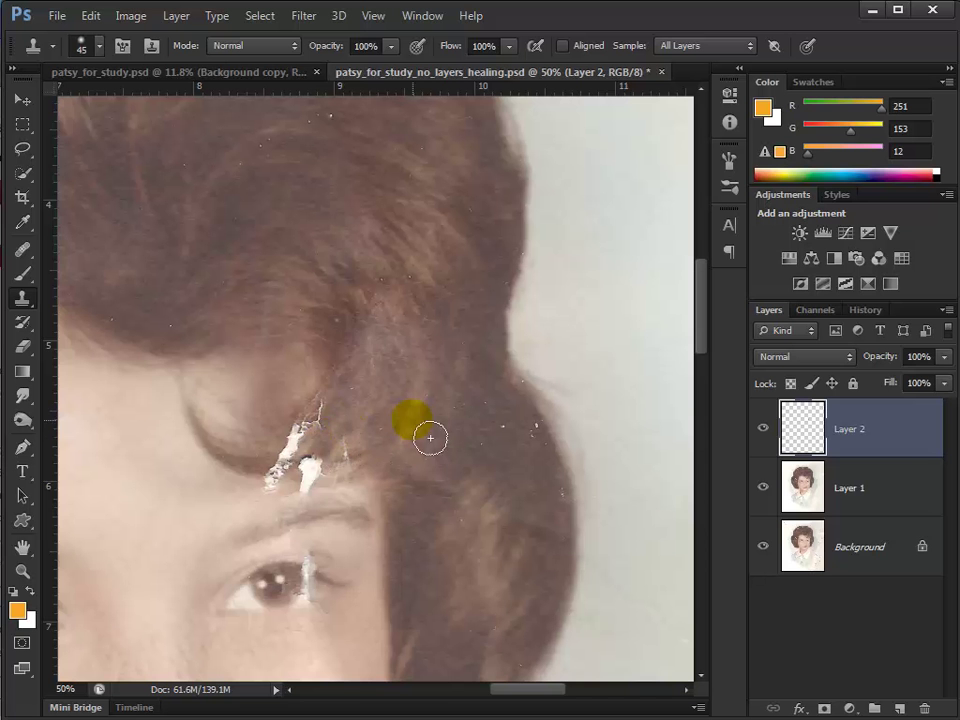
left_click(378, 354, "alt")
left_click_drag(336, 418, 308, 459)
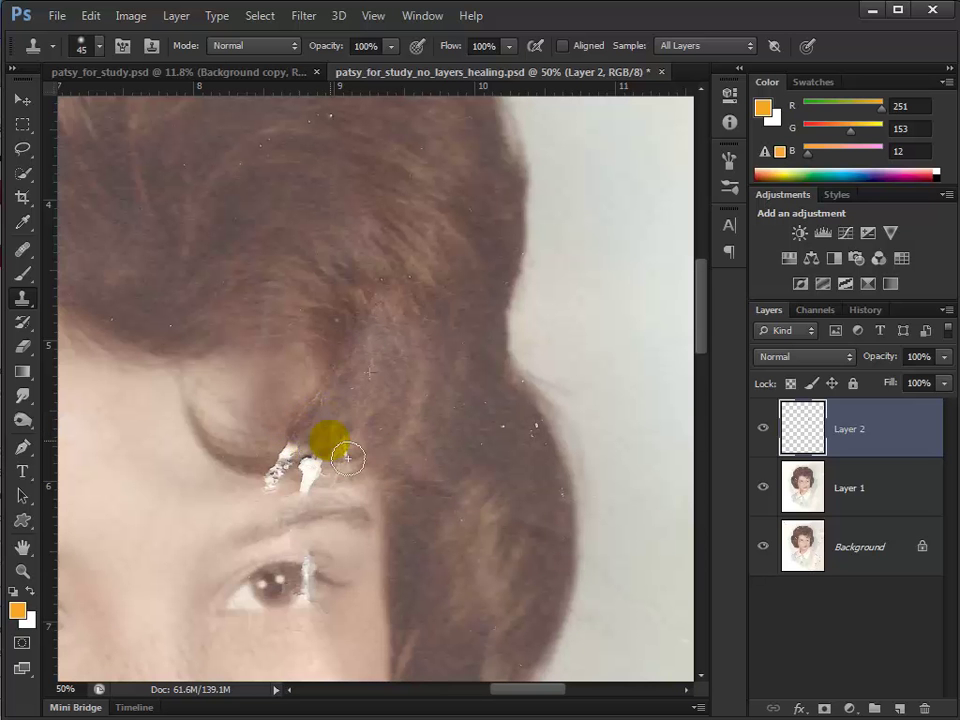
left_click_drag(365, 466, 380, 468)
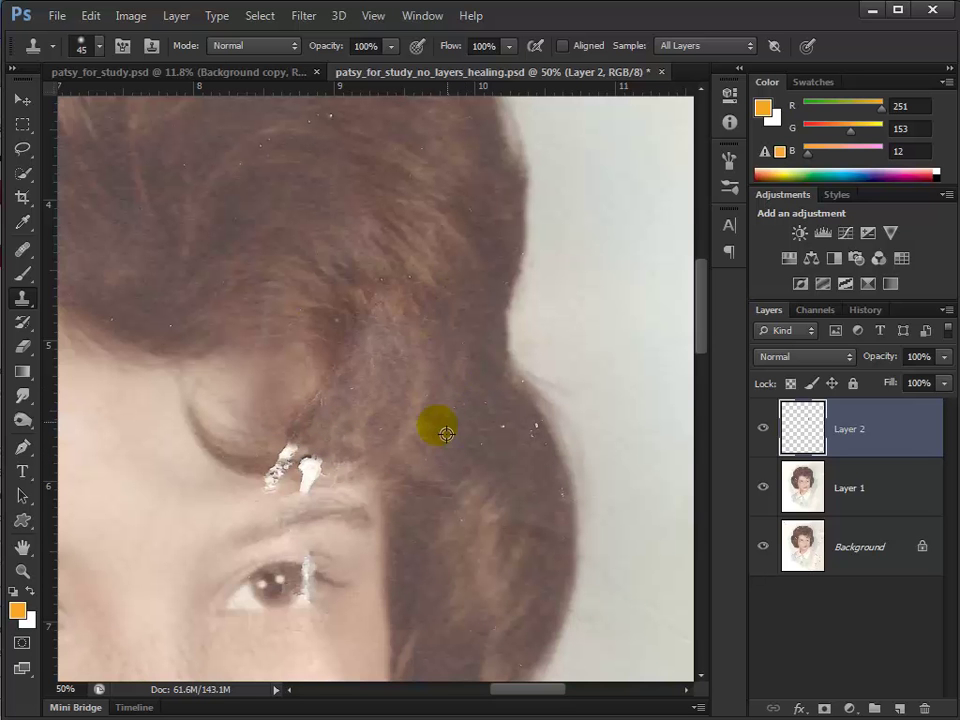
Clone the curl's dark lower edge over the slanted white tear cutting across it above the eyebrow.
mouse_move(350, 480)
left_mouse_down()
mouse_move(266, 522)
mouse_move(215, 506)
mouse_move(225, 494)
mouse_move(269, 511)
mouse_move(300, 508)
mouse_move(279, 499)
mouse_move(320, 513)
mouse_move(251, 485)
mouse_move(274, 484)
mouse_move(266, 487)
mouse_move(282, 489)
mouse_move(259, 486)
mouse_move(282, 489)
mouse_move(300, 542)
mouse_move(295, 530)
mouse_move(318, 532)
mouse_move(260, 477)
left_mouse_up()
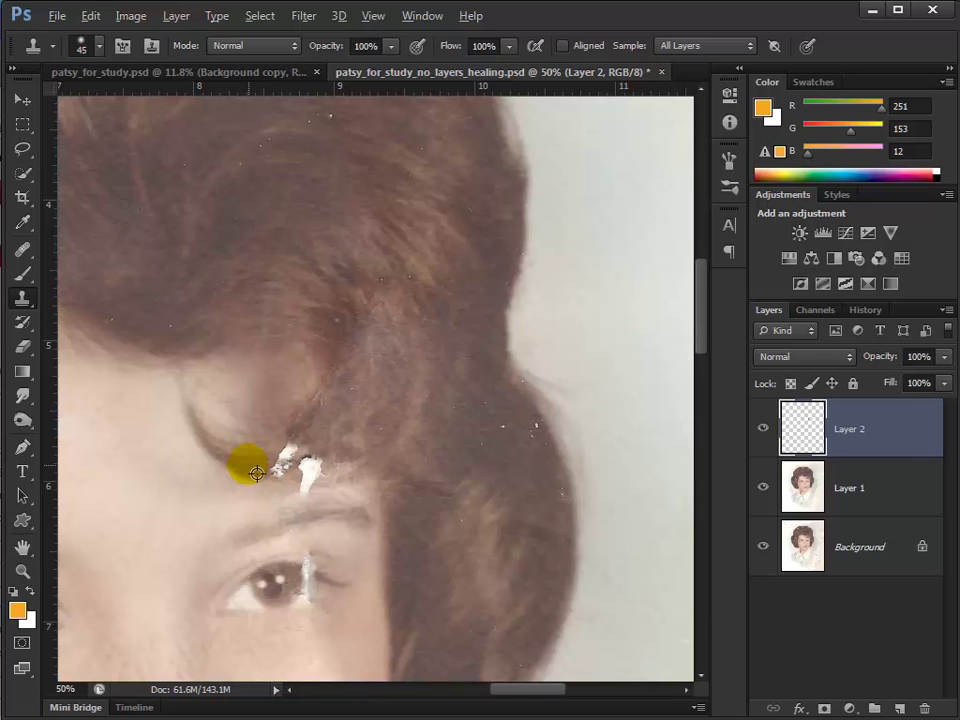
left_click(257, 473, "alt")
mouse_move(298, 495)
left_mouse_down()
mouse_move(304, 486)
mouse_move(291, 490)
left_mouse_up()
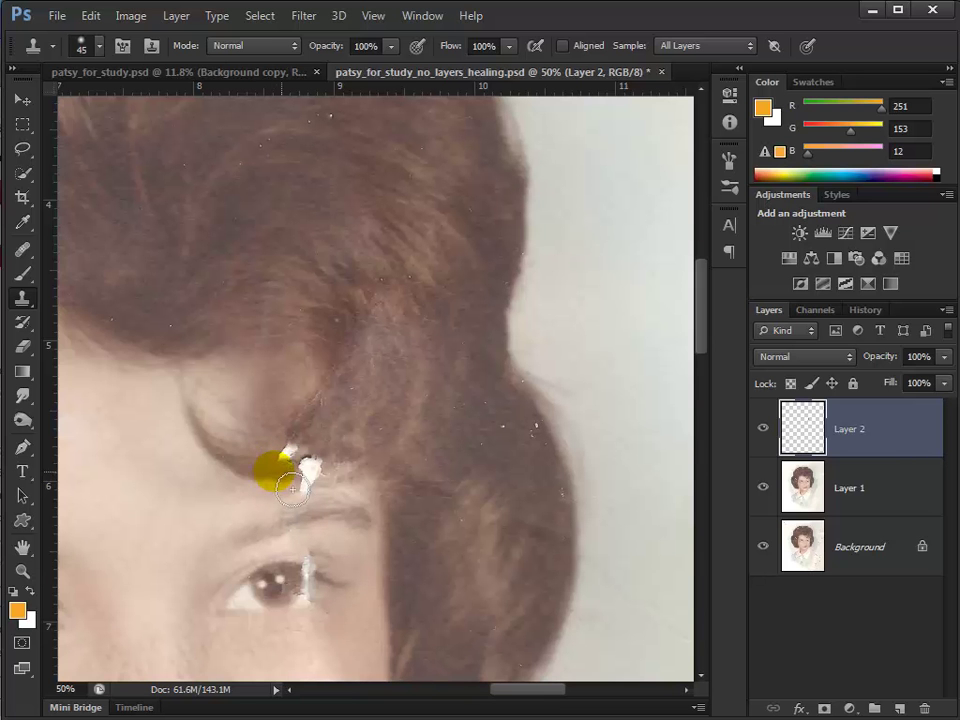
left_click(251, 474, "alt")
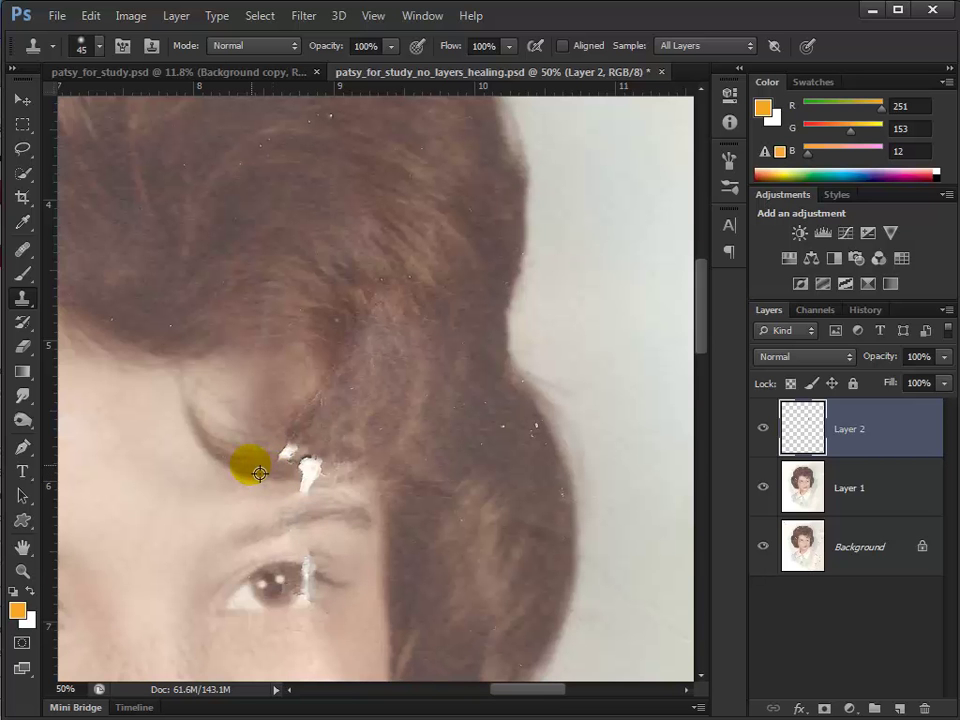
mouse_move(269, 483)
left_mouse_down()
mouse_move(304, 469)
mouse_move(328, 478)
mouse_move(288, 466)
mouse_move(326, 489)
mouse_move(326, 470)
mouse_move(307, 483)
mouse_move(354, 456)
mouse_move(347, 472)
mouse_move(356, 477)
mouse_move(335, 460)
mouse_move(289, 453)
mouse_move(364, 467)
mouse_move(467, 506)
mouse_move(326, 497)
mouse_move(311, 512)
mouse_move(326, 499)
mouse_move(431, 519)
left_mouse_up()
Clone nearby hair and forehead skin over the remaining white tear between the curl and the eyebrow, blending the curl's lower edge.
left_click(255, 467, "alt")
left_click(253, 476, "alt")
left_click(264, 474, "alt")
left_click(339, 439, "alt")
left_click(276, 512, "alt")
left_click(377, 495, "alt")
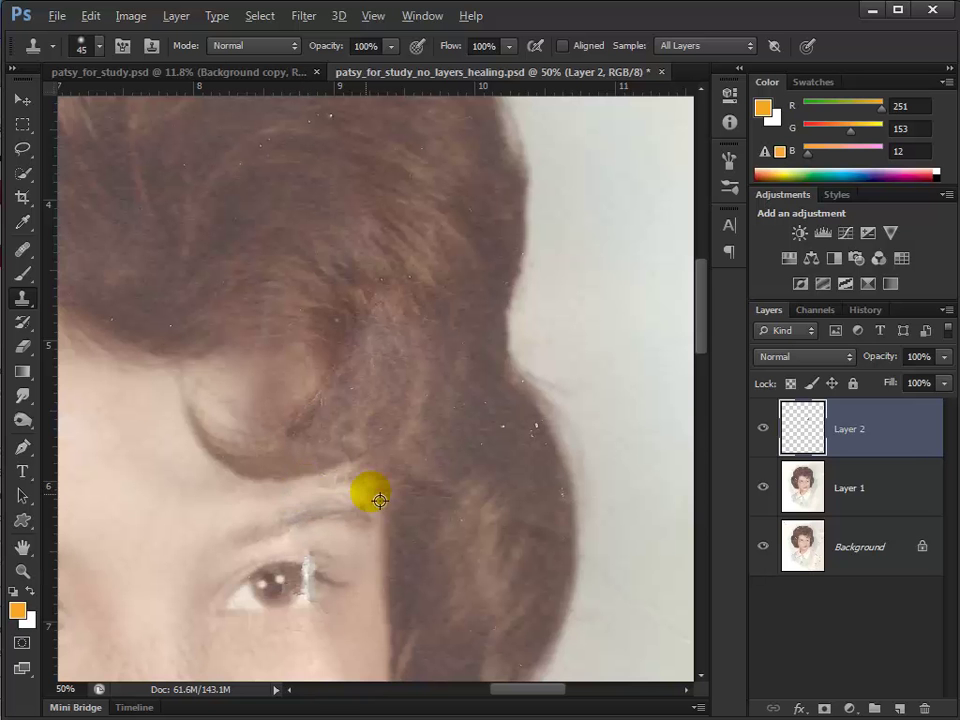
mouse_move(337, 476)
left_mouse_down()
mouse_move(296, 477)
mouse_move(290, 497)
left_mouse_up()
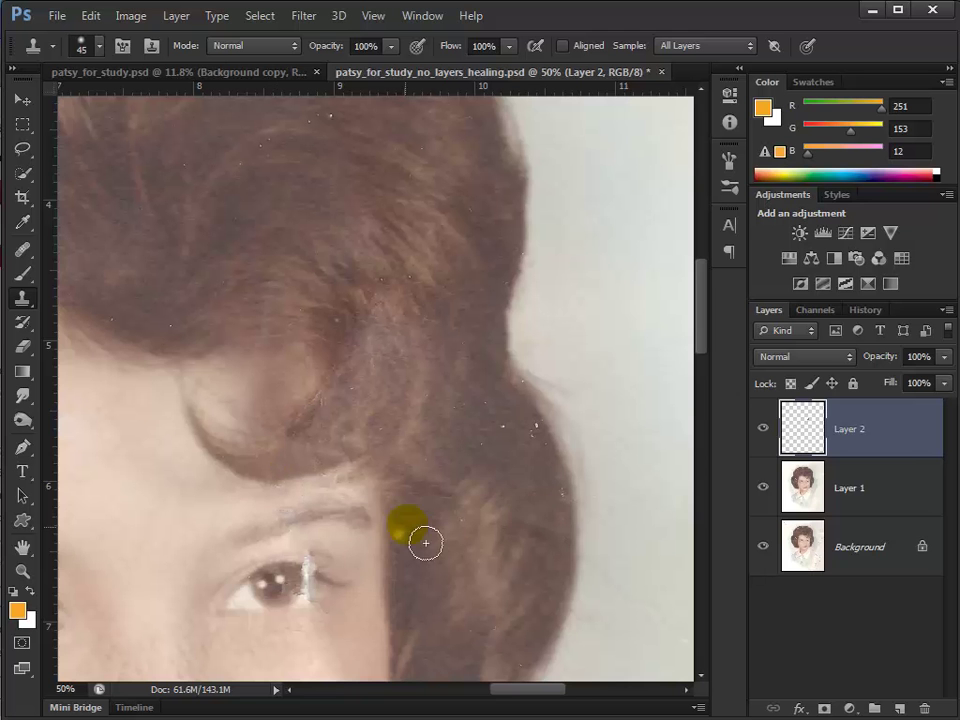
Clone neighbouring hair over the white specks around the outer wave and curl, reducing the brush size to 30.
left_click(521, 495, "alt")
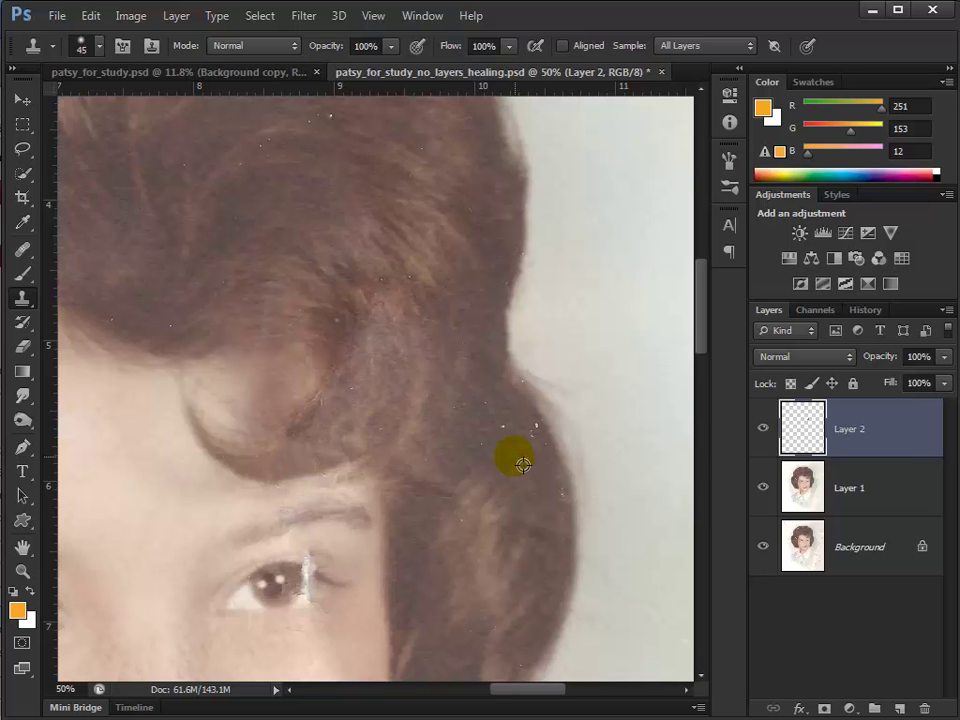
mouse_move(527, 446)
left_mouse_down()
mouse_move(520, 479)
mouse_move(514, 459)
mouse_move(536, 439)
mouse_move(542, 451)
mouse_move(545, 437)
mouse_move(565, 464)
mouse_move(575, 508)
mouse_move(558, 516)
mouse_move(512, 492)
mouse_move(511, 460)
mouse_move(496, 470)
mouse_move(490, 458)
mouse_move(505, 472)
mouse_move(495, 412)
mouse_move(521, 436)
mouse_move(527, 394)
mouse_move(511, 401)
mouse_move(423, 334)
mouse_move(426, 295)
mouse_move(394, 293)
mouse_move(417, 336)
mouse_move(346, 328)
mouse_move(375, 348)
mouse_move(353, 365)
mouse_move(350, 330)
mouse_move(389, 364)
mouse_move(398, 405)
mouse_move(383, 356)
mouse_move(346, 326)
left_mouse_up()
key("bracketleft")
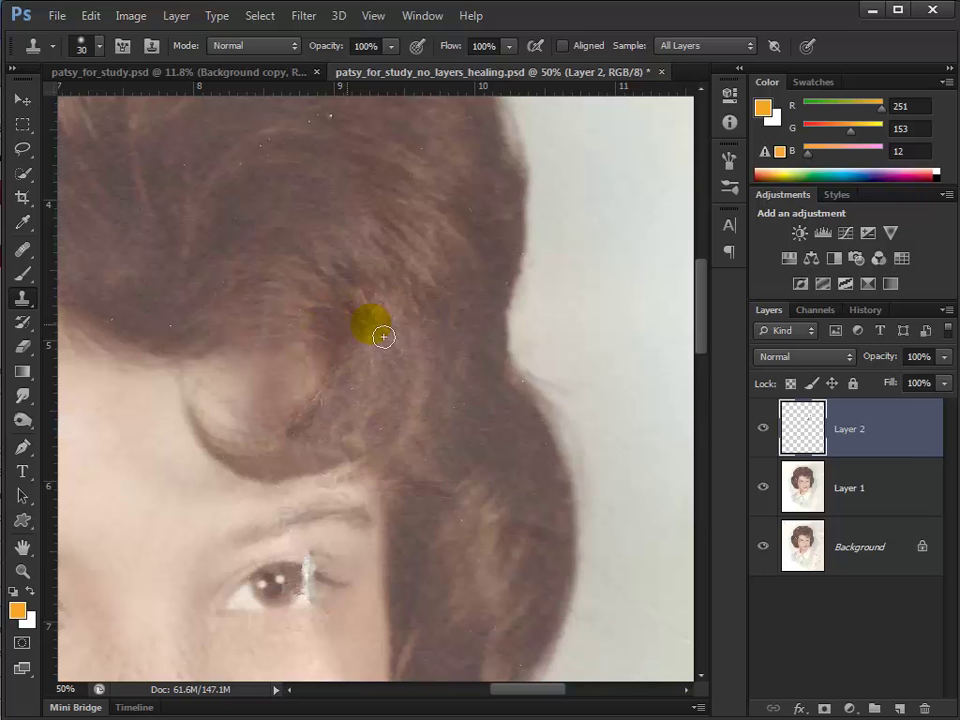
left_click_drag(375, 221, 446, 414)
mouse_move(430, 372)
left_mouse_down()
mouse_move(412, 321)
mouse_move(391, 330)
mouse_move(414, 317)
mouse_move(409, 402)
mouse_move(345, 387)
mouse_move(354, 342)
mouse_move(342, 378)
mouse_move(323, 370)
mouse_move(306, 410)
left_mouse_up()
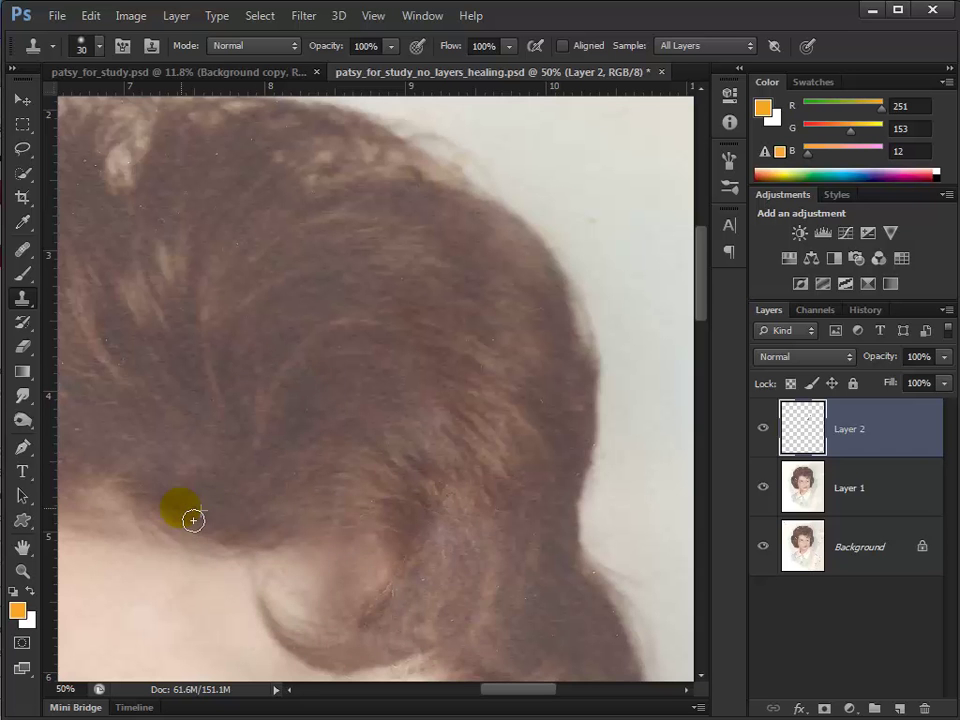
Clone over the pale scratch along the hair's top edge and the white fleck at the hairline above the temple.
left_click_drag(264, 431, 482, 521)
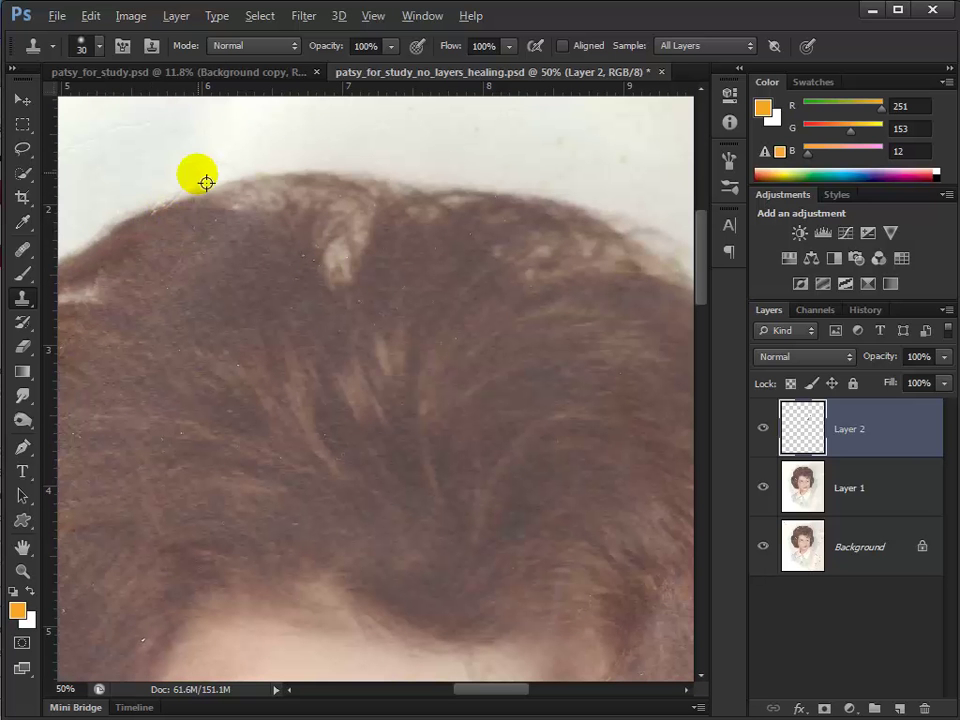
mouse_move(191, 197)
left_mouse_down()
mouse_move(169, 192)
mouse_move(180, 199)
mouse_move(154, 208)
mouse_move(216, 210)
mouse_move(212, 220)
left_mouse_up()
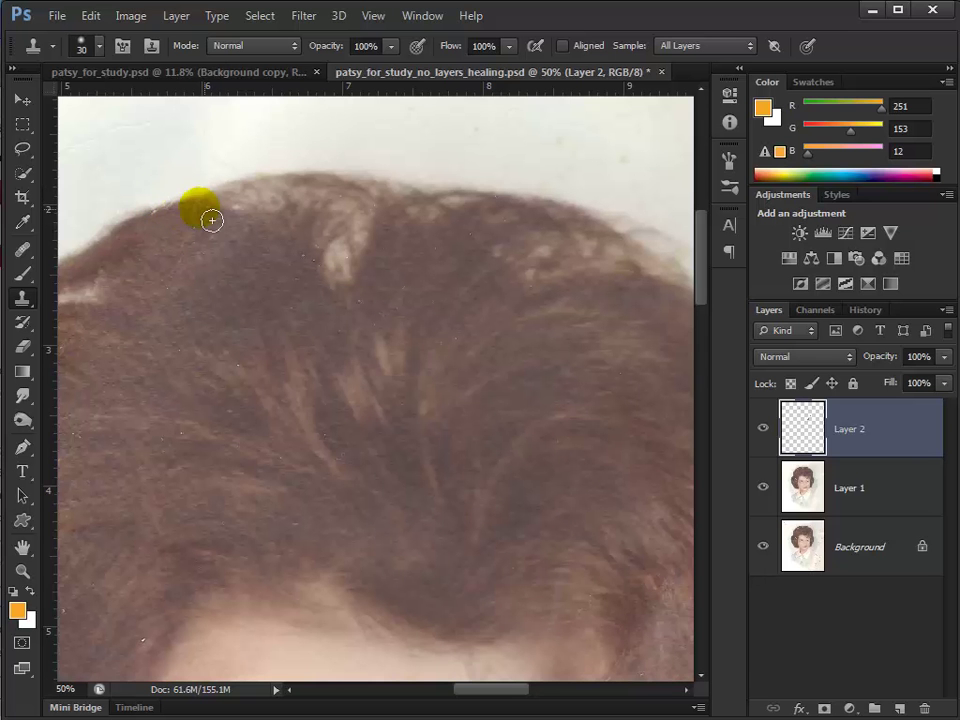
left_click_drag(355, 340, 565, 211)
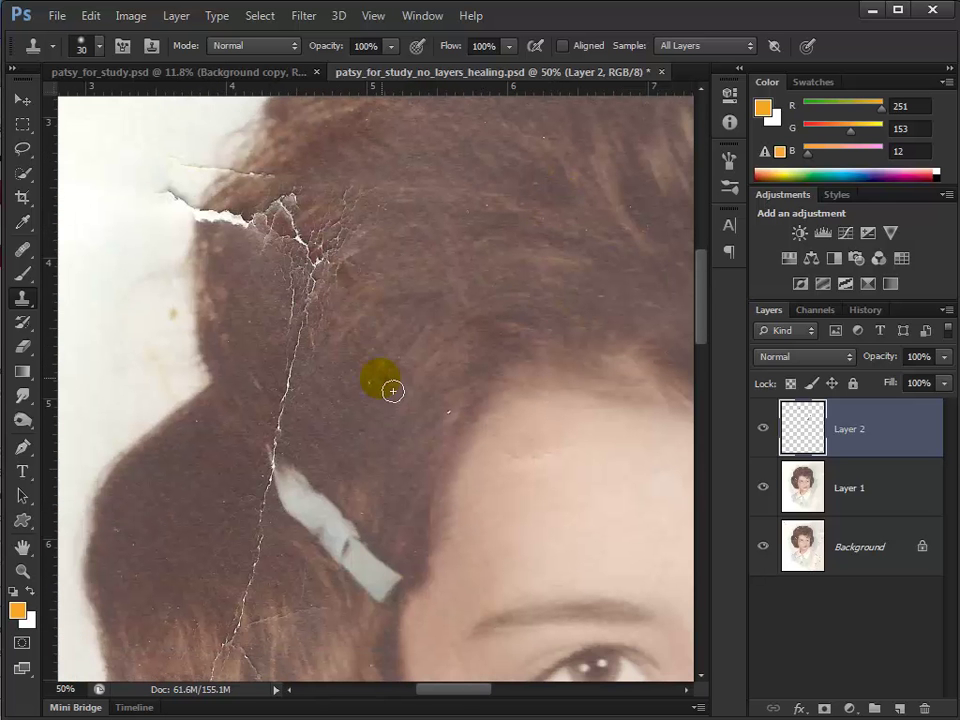
left_click(461, 400, "alt")
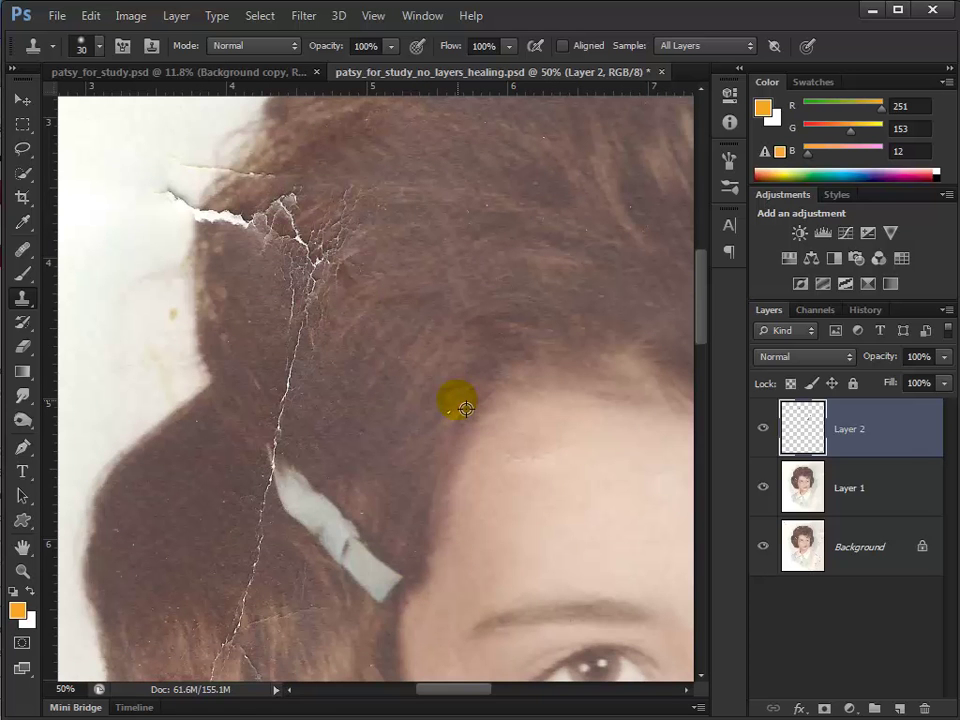
left_click(464, 419)
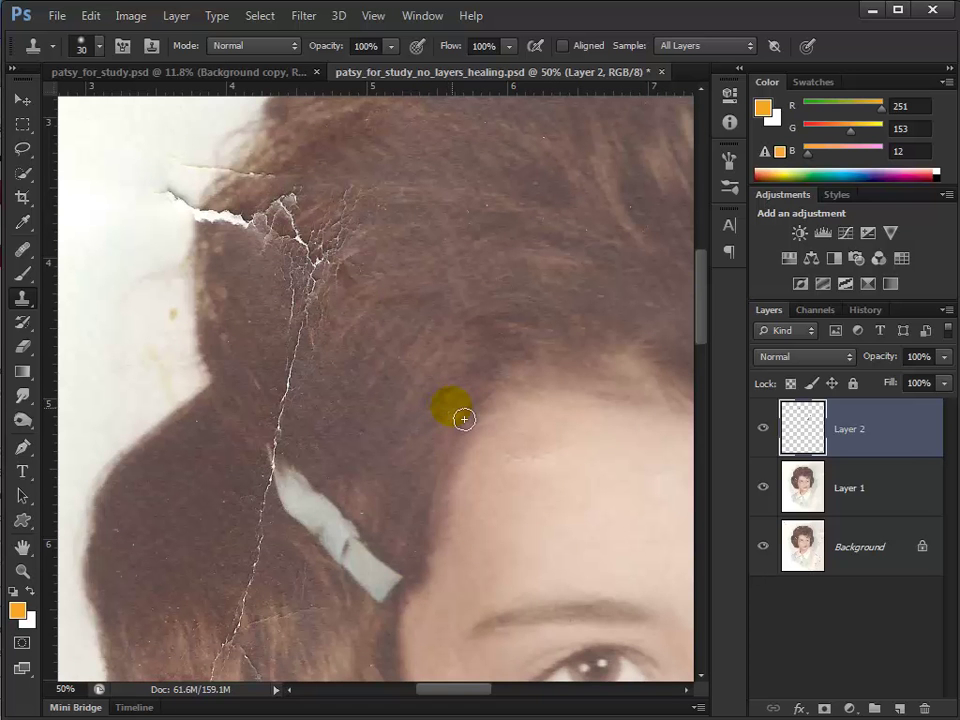
Clone hair over the crease running from below the hair clip to the hair's outer edge, including its side branches.
left_click_drag(379, 443, 475, 424)
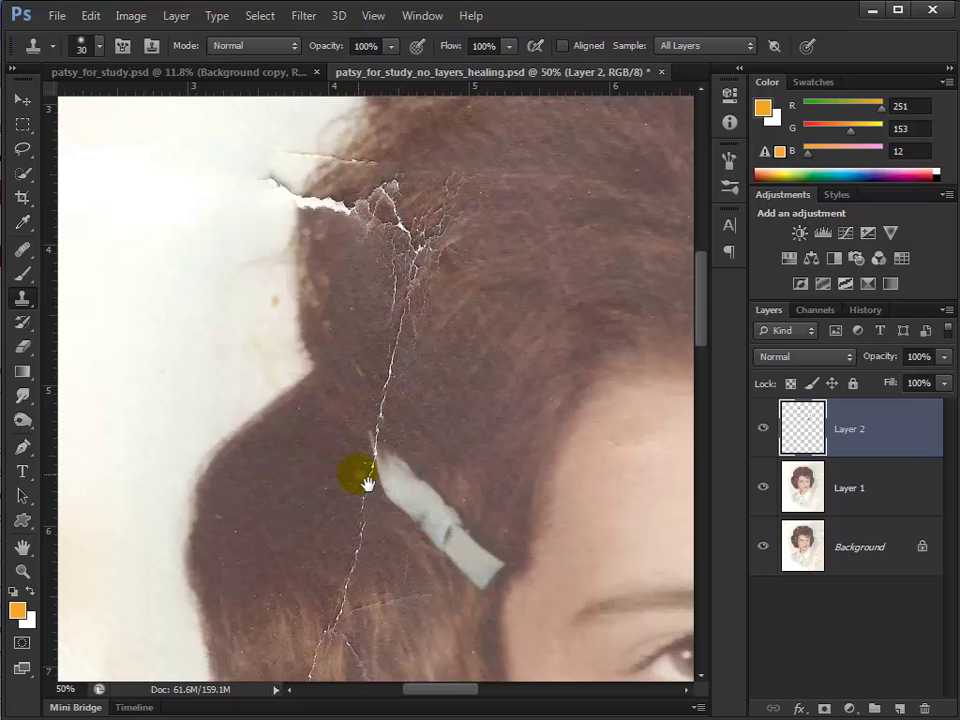
left_click_drag(369, 482, 345, 370)
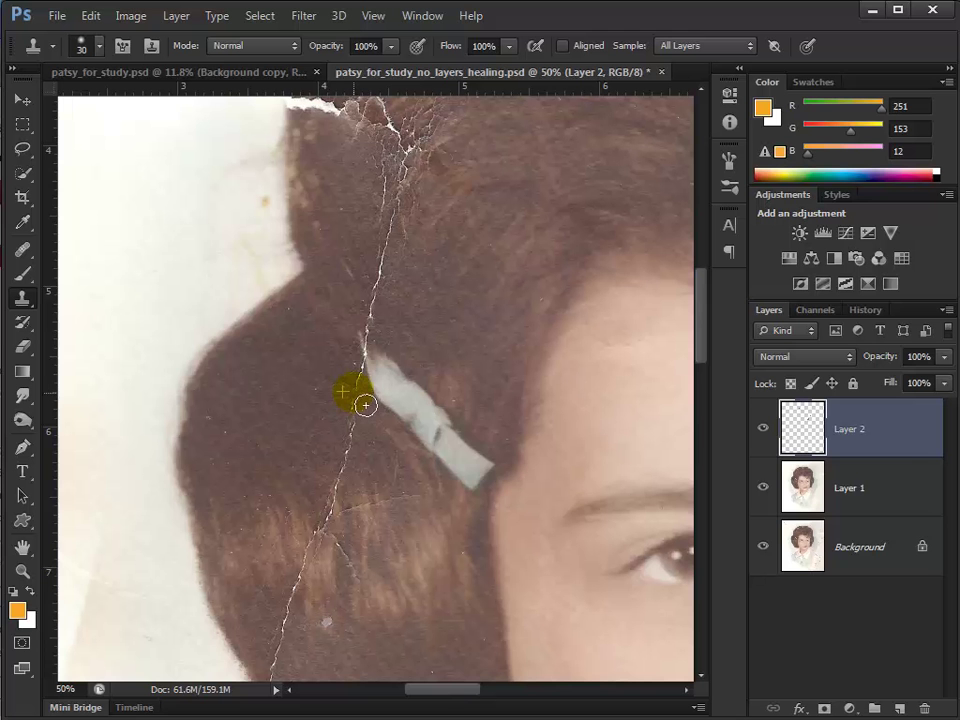
left_click(336, 536)
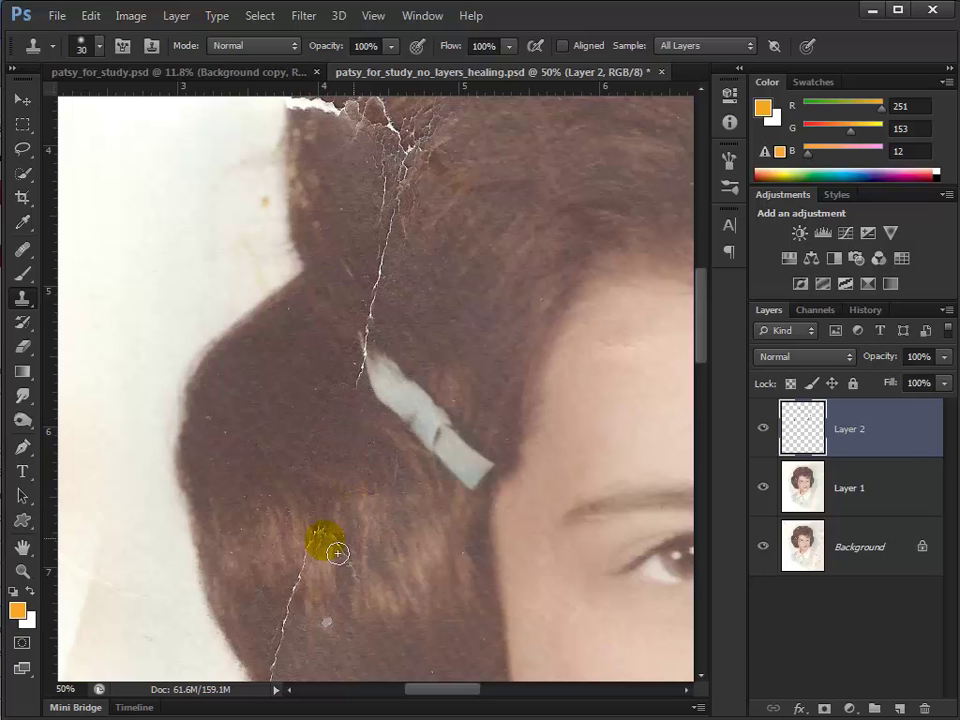
left_click_drag(311, 536, 315, 461)
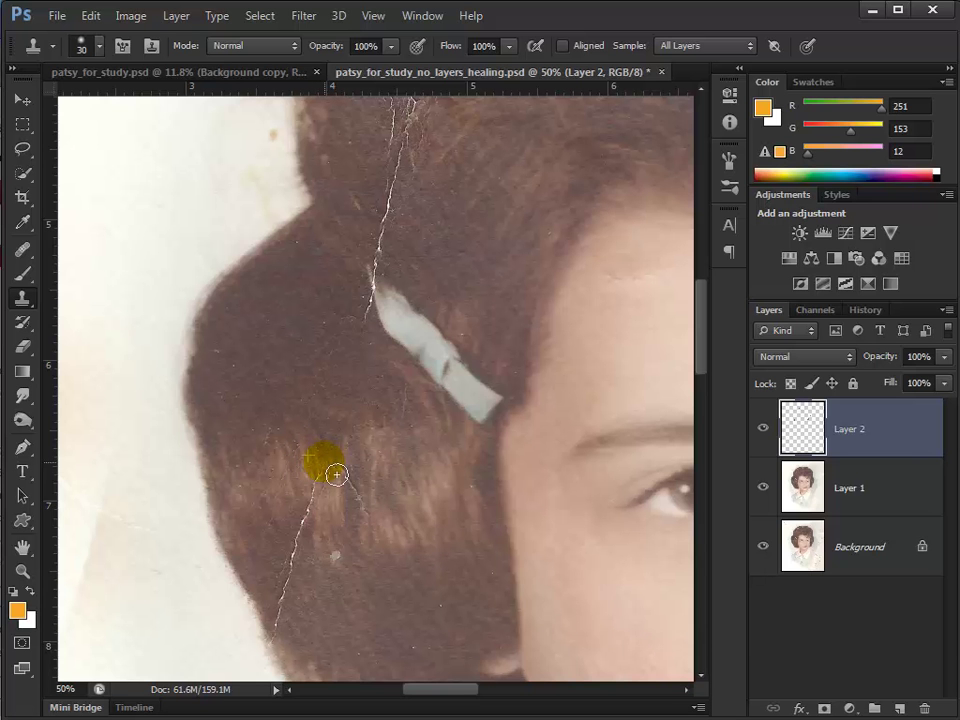
left_click_drag(336, 476, 291, 621)
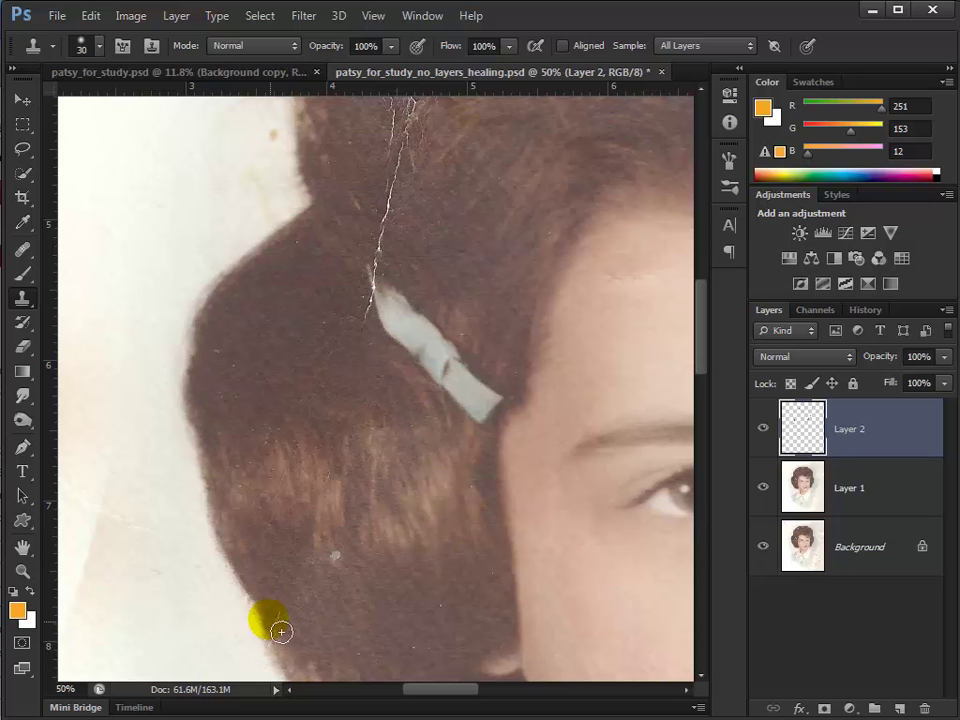
Clone hair over the grey spot and small white specks in the lower hair beside the cheek.
left_click(347, 561)
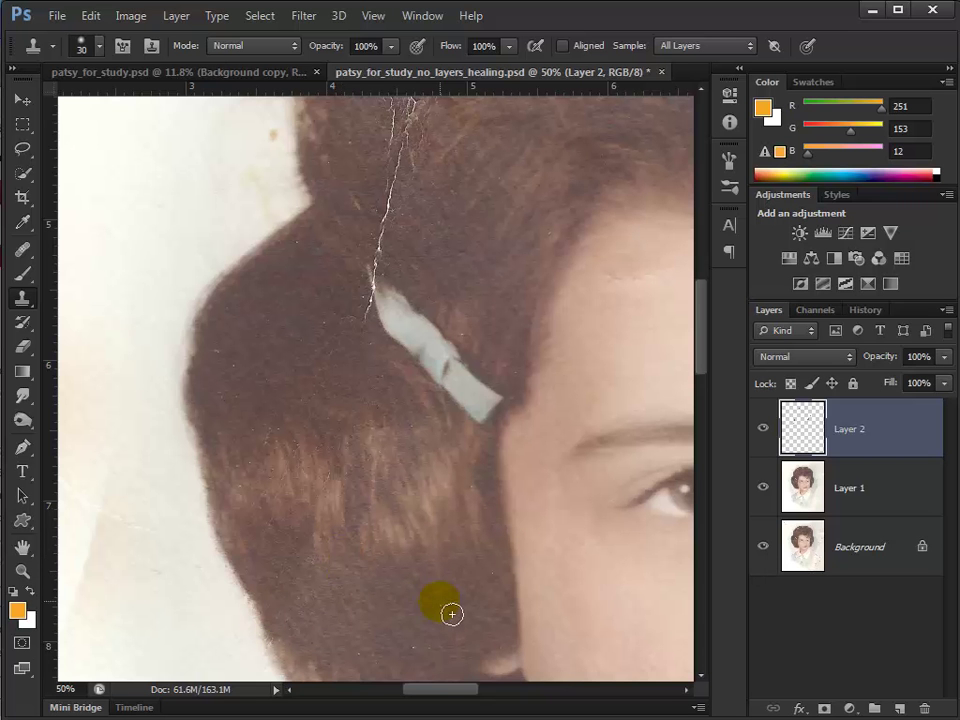
left_click_drag(437, 632, 461, 487)
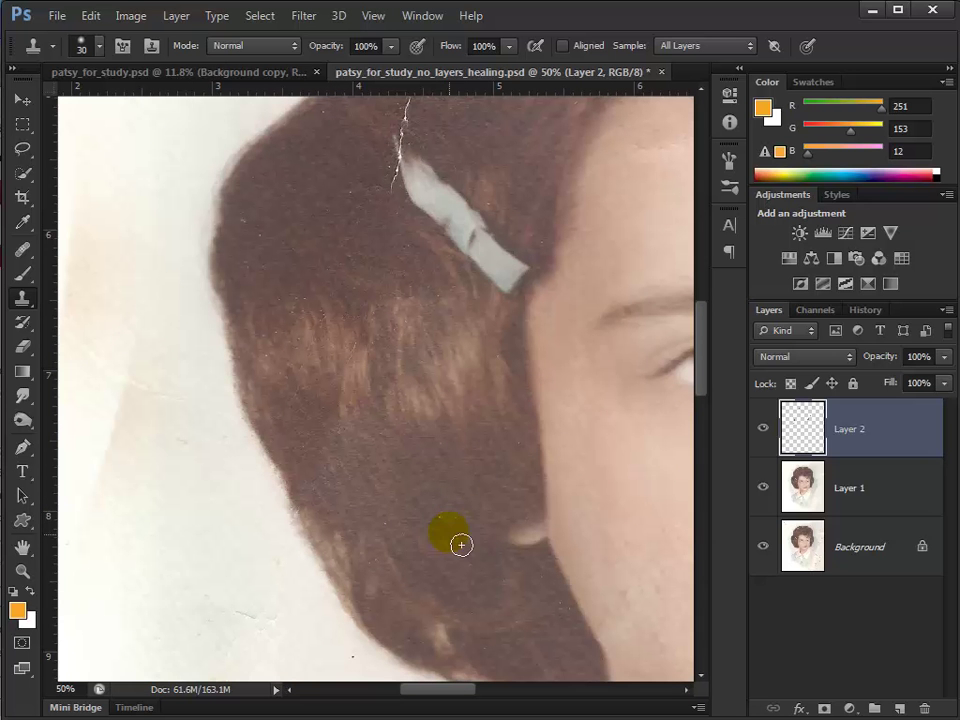
left_click_drag(399, 557, 391, 530)
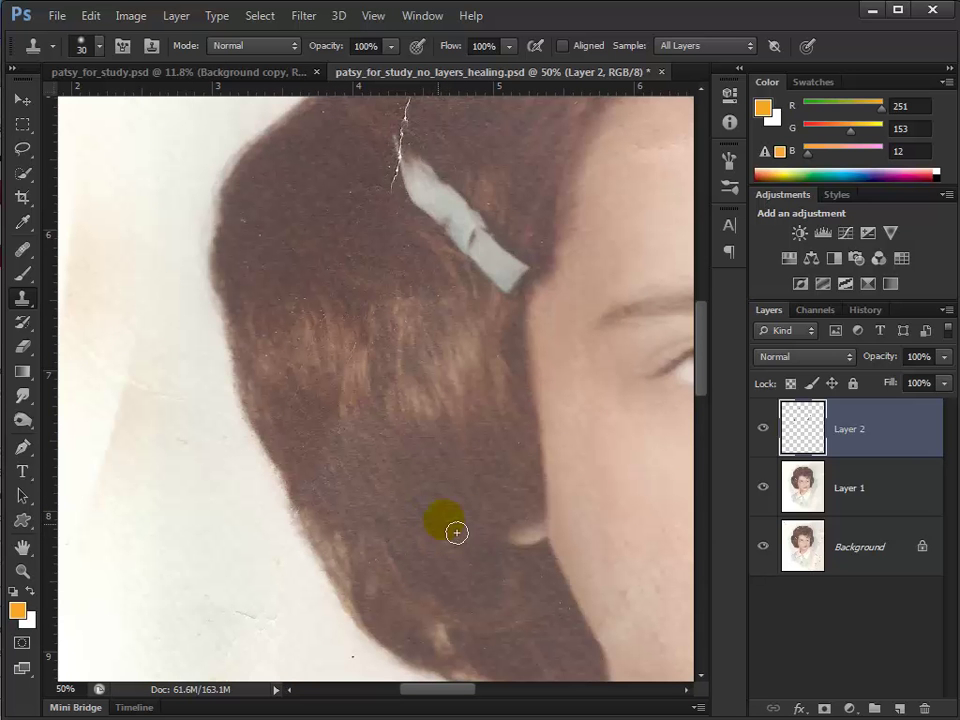
Clone hair over the crease beside the hair clip and its continuation above the clip toward the cracked area.
left_click_drag(407, 306, 426, 516)
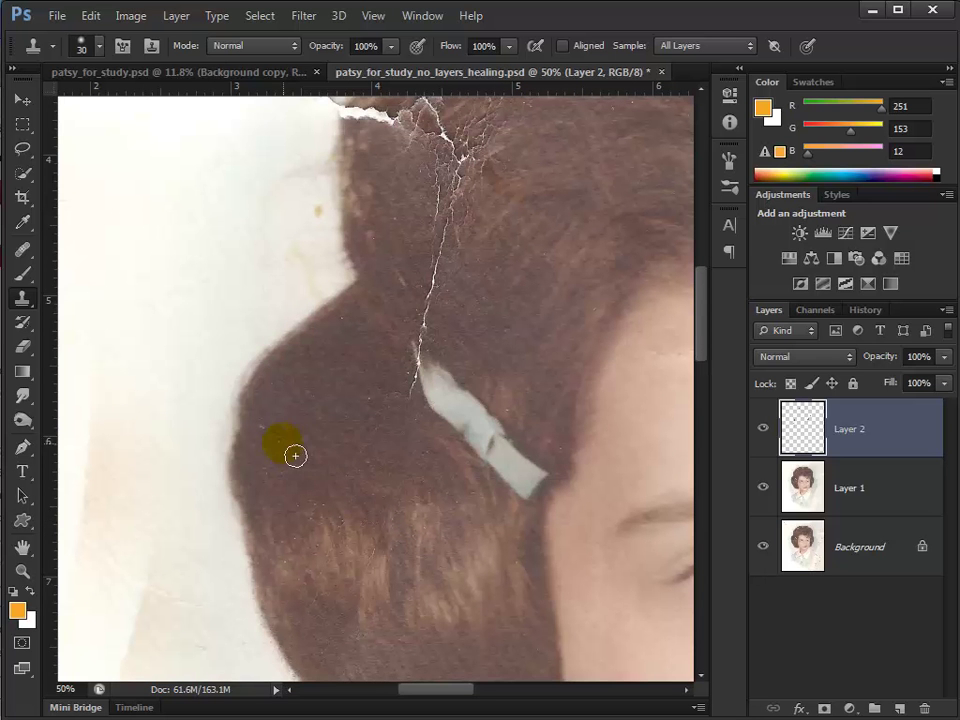
left_click_drag(412, 391, 421, 417)
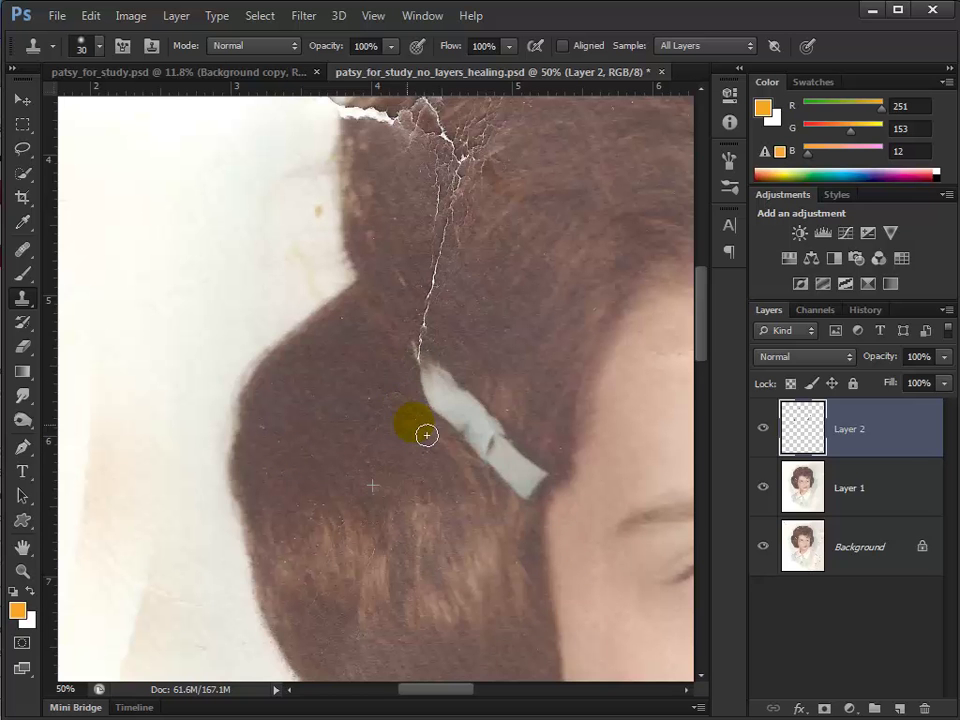
mouse_move(456, 350)
left_mouse_down()
mouse_move(435, 351)
mouse_move(445, 292)
mouse_move(436, 312)
mouse_move(410, 307)
mouse_move(444, 251)
mouse_move(444, 281)
mouse_move(455, 250)
mouse_move(452, 279)
mouse_move(469, 251)
left_mouse_up()
left_click_drag(456, 369, 470, 385)
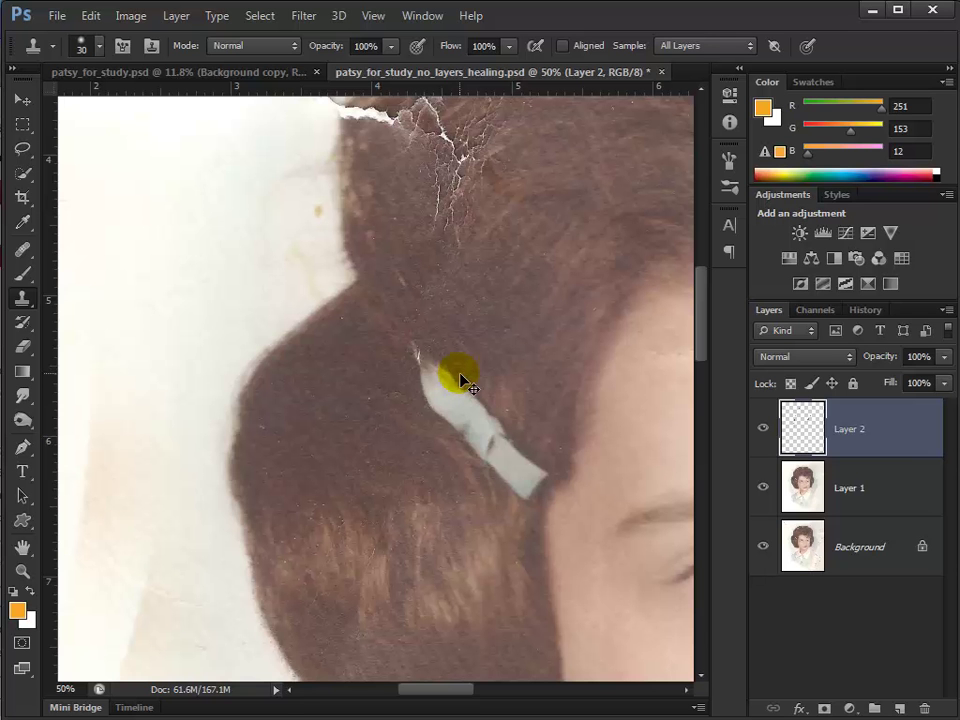
Compare the whole portrait with its original opening state in the History, returning to the latest Clone Stamp state.
key("ctrl+0")
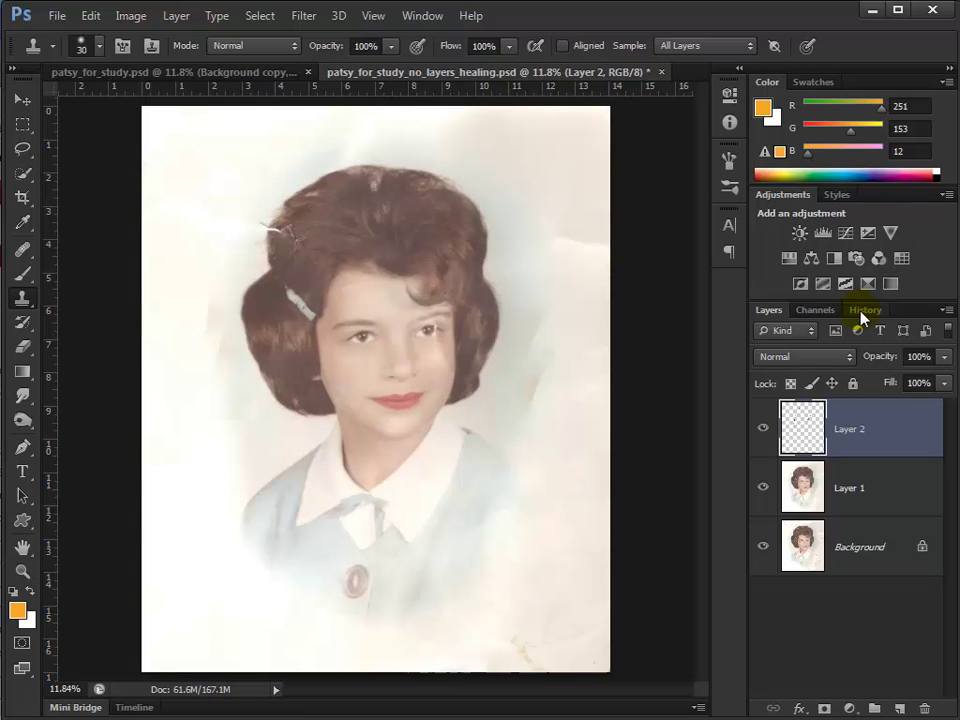
left_click(418, 16)
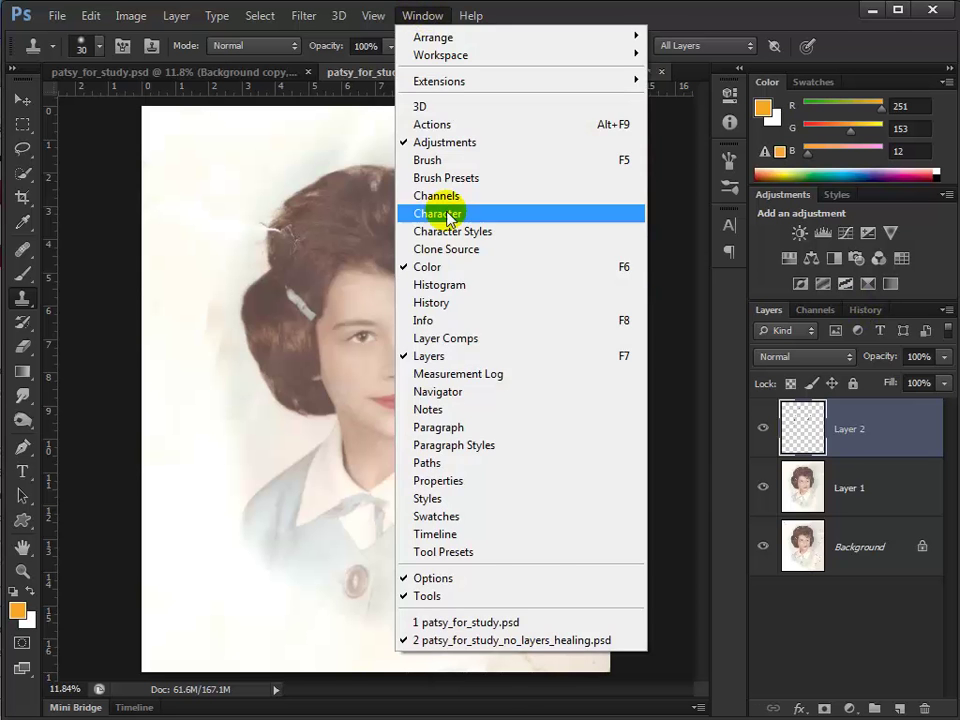
left_click(435, 302)
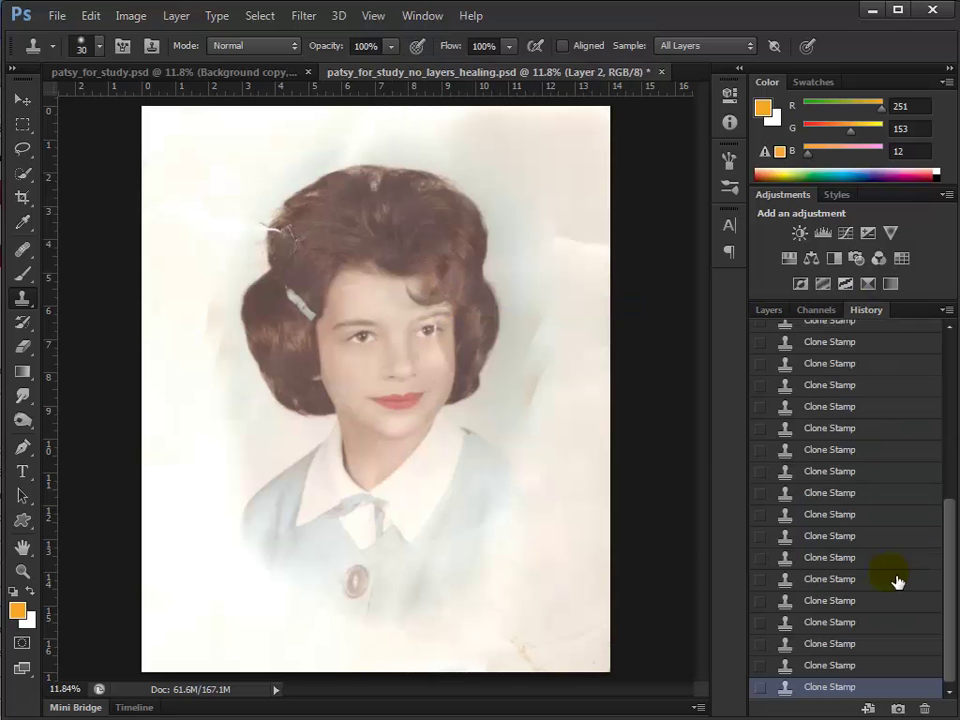
left_click_drag(950, 593, 937, 414)
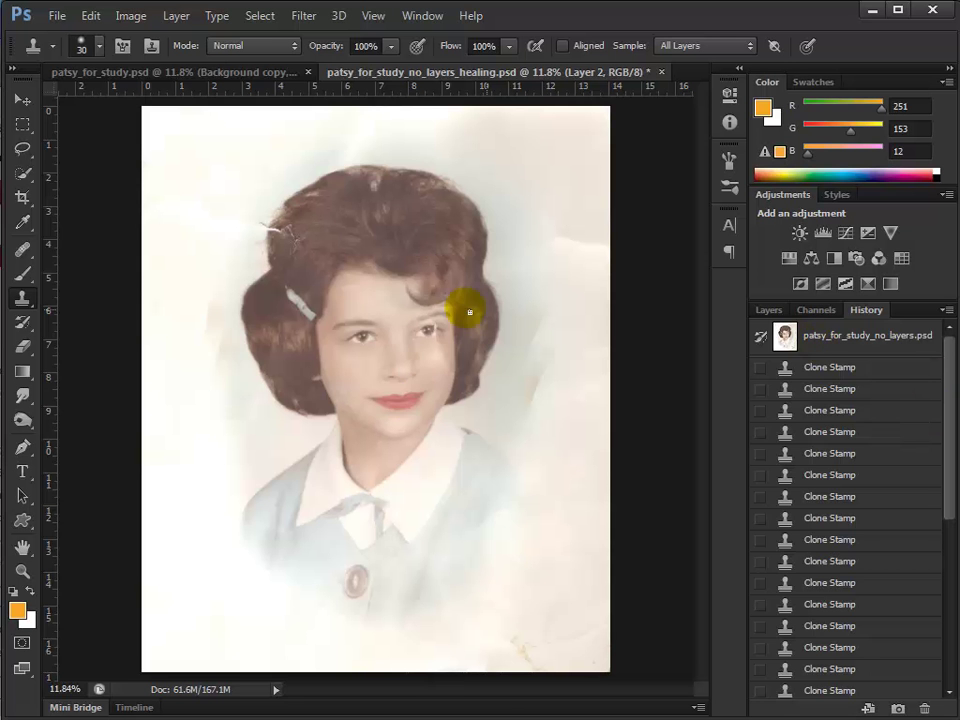
left_click(855, 340)
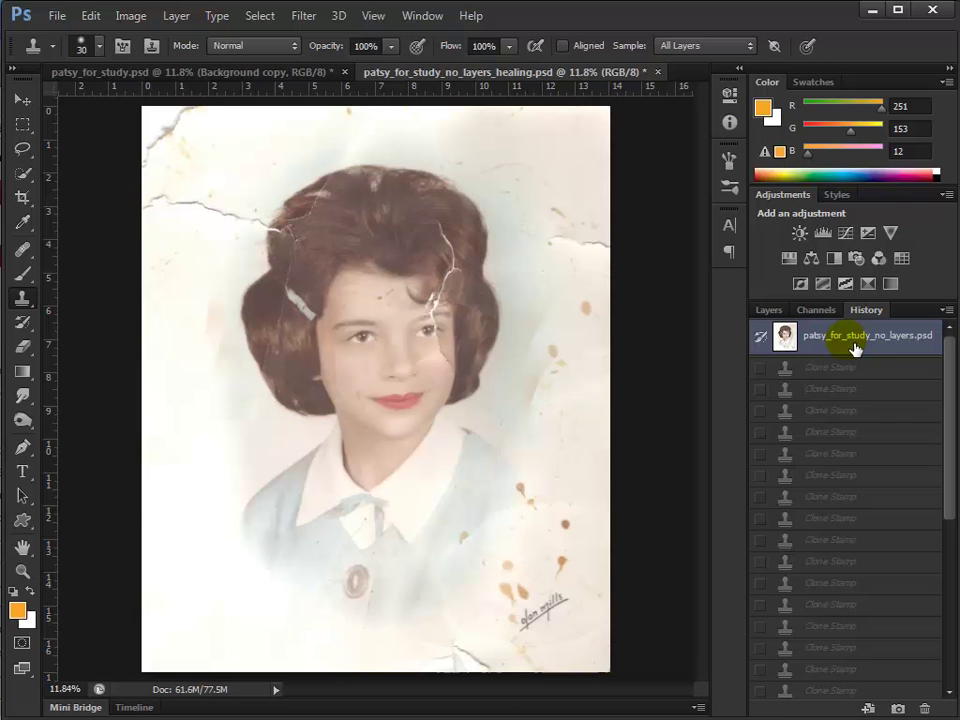
left_click_drag(947, 392, 913, 632)
left_click(864, 687)
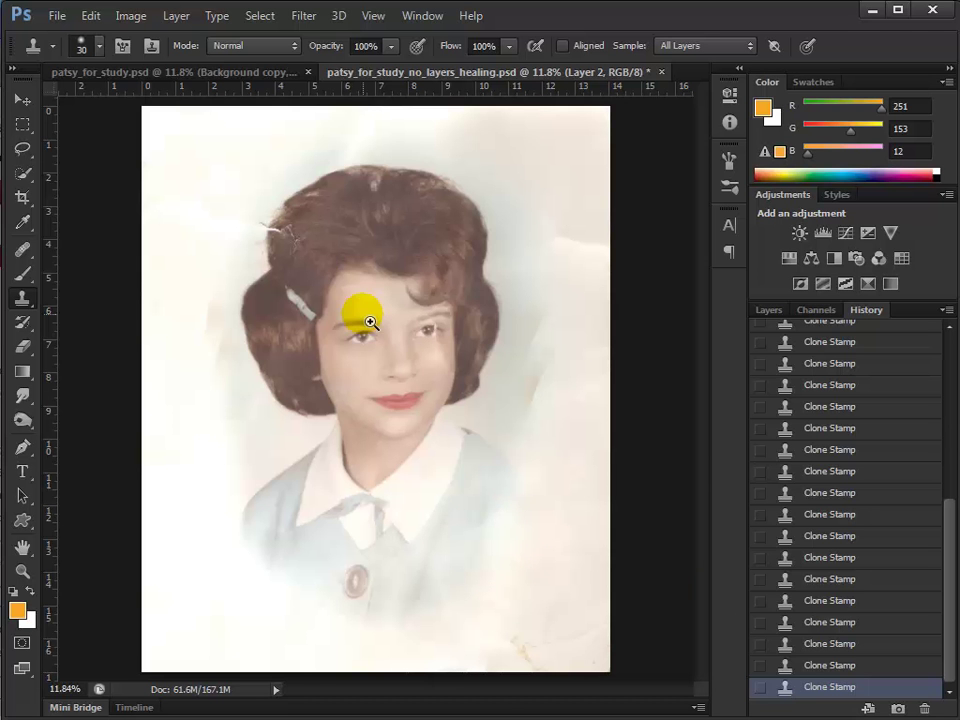
Make Layer 1 the active layer and activate the Lasso Tool for work around the damaged eye.
scroll(386, 320, "up", 1)
scroll(386, 320, "up", 3)
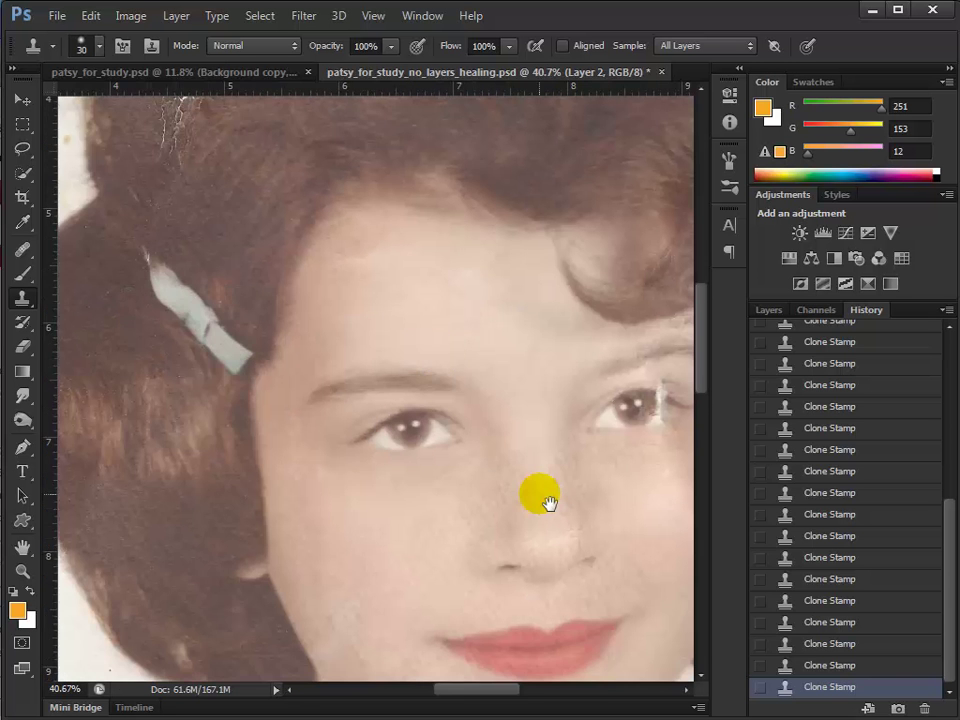
left_click_drag(549, 501, 364, 450)
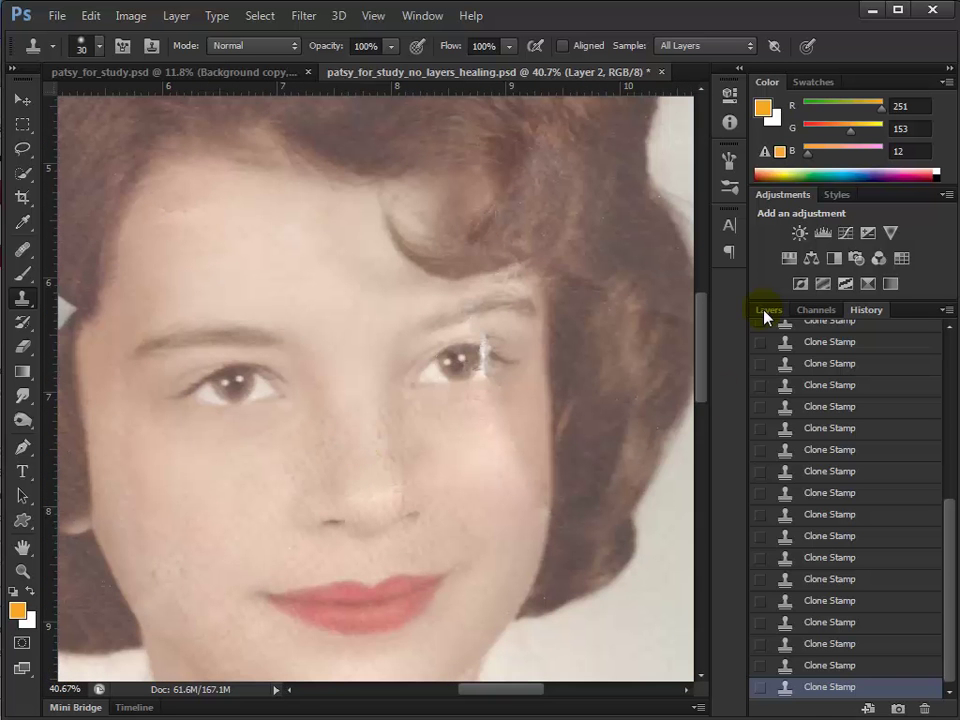
left_click(767, 312)
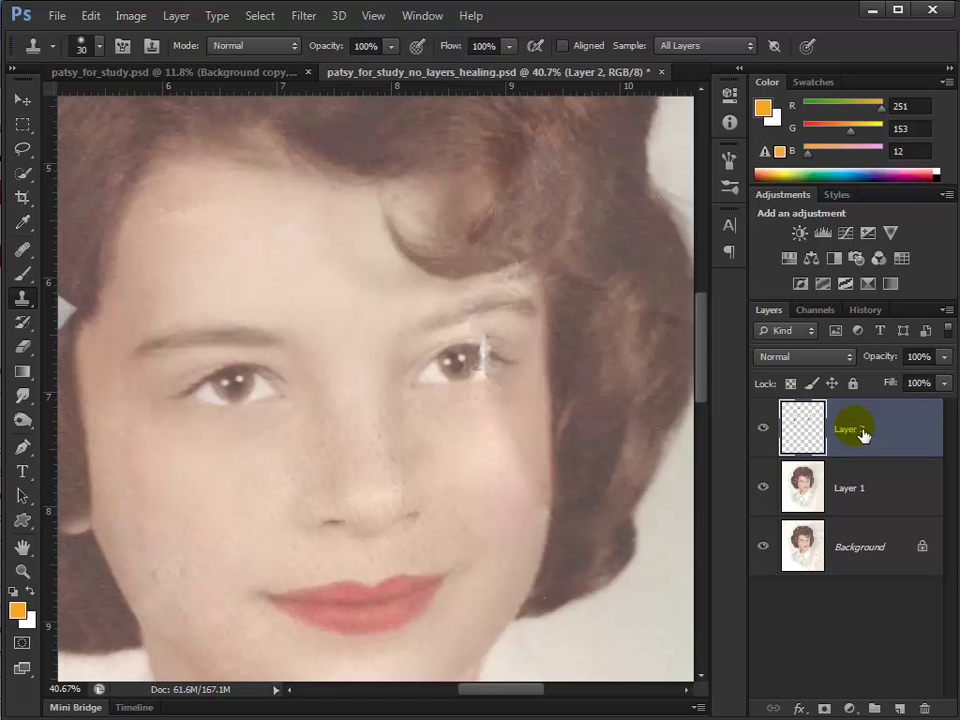
left_click(806, 490)
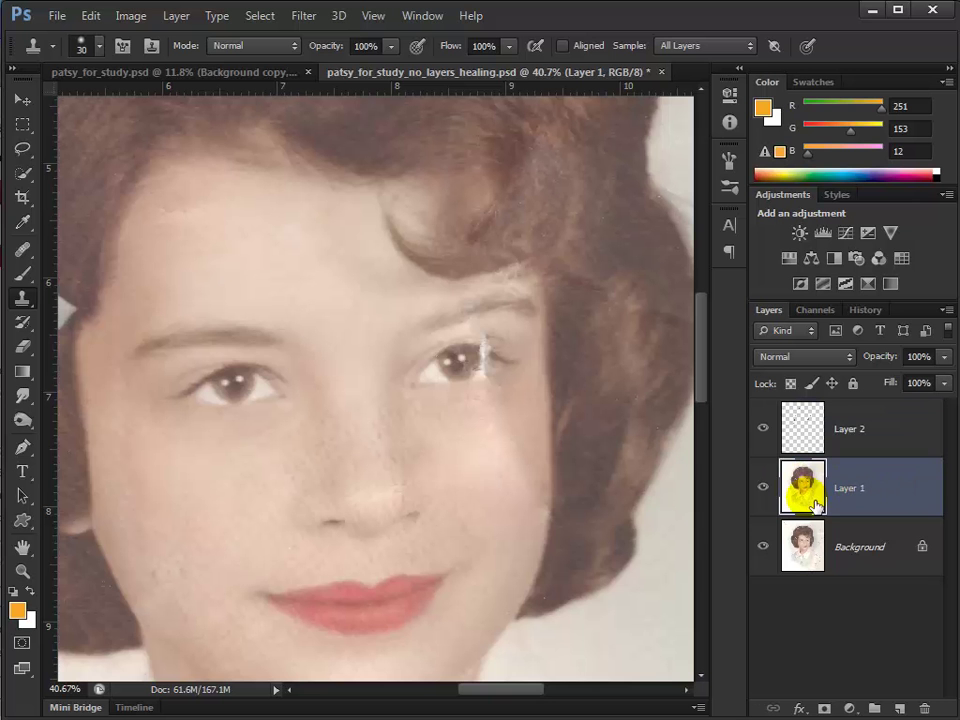
left_click(23, 151)
left_click(69, 150)
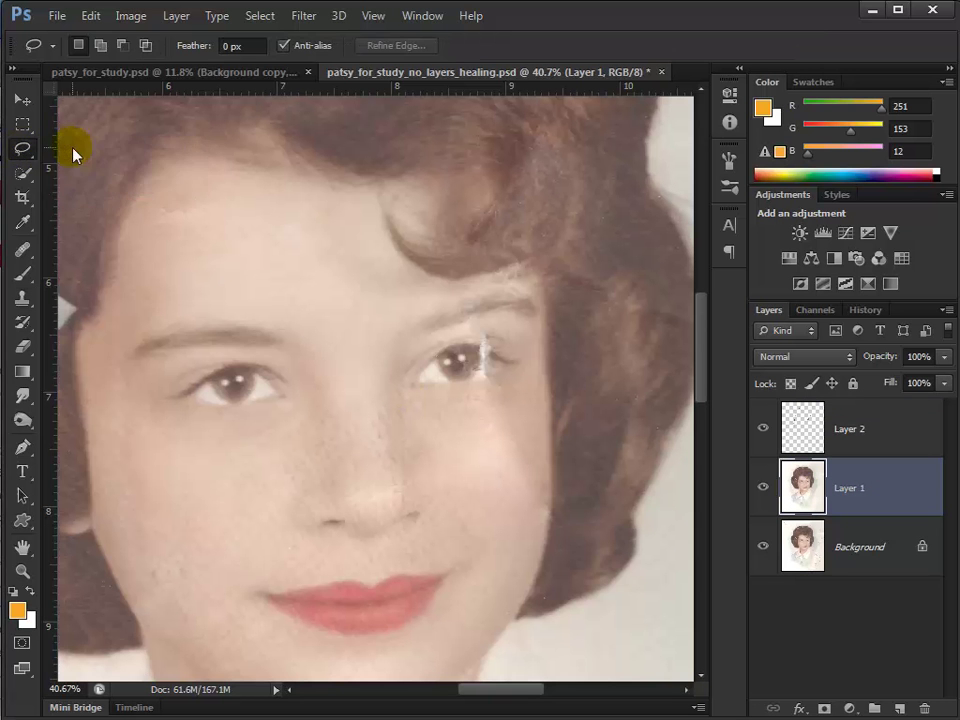
Lasso the undamaged eye with some surrounding skin on Layer 1 and copy it to a new layer.
mouse_move(189, 429)
left_mouse_down()
mouse_move(310, 415)
mouse_move(320, 393)
mouse_move(266, 357)
mouse_move(177, 365)
mouse_move(154, 386)
mouse_move(182, 423)
left_mouse_up()
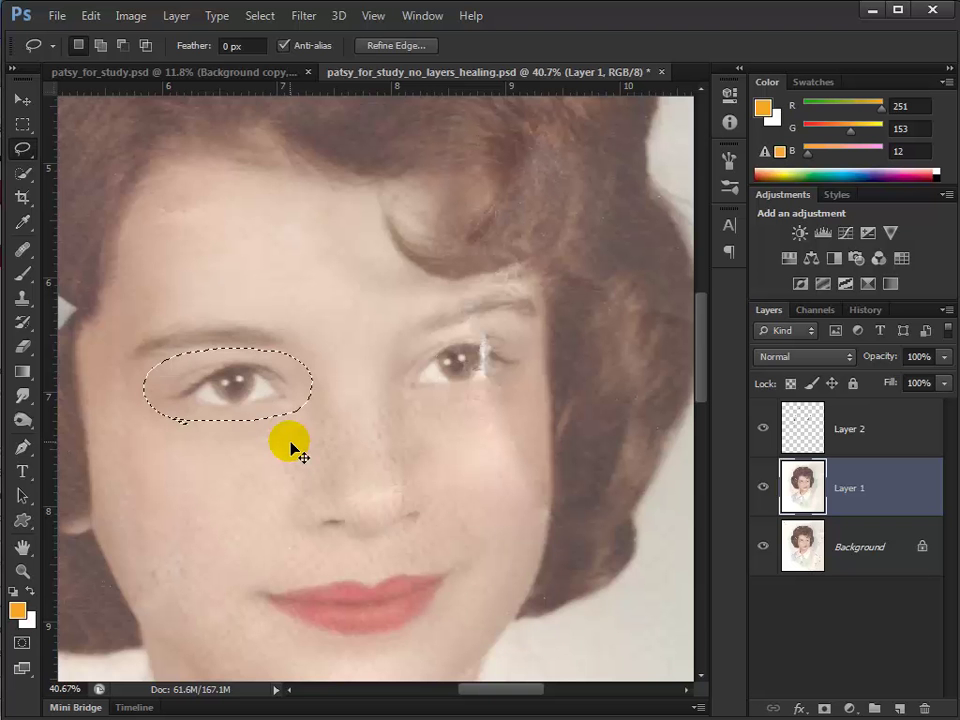
key("ctrl+j")
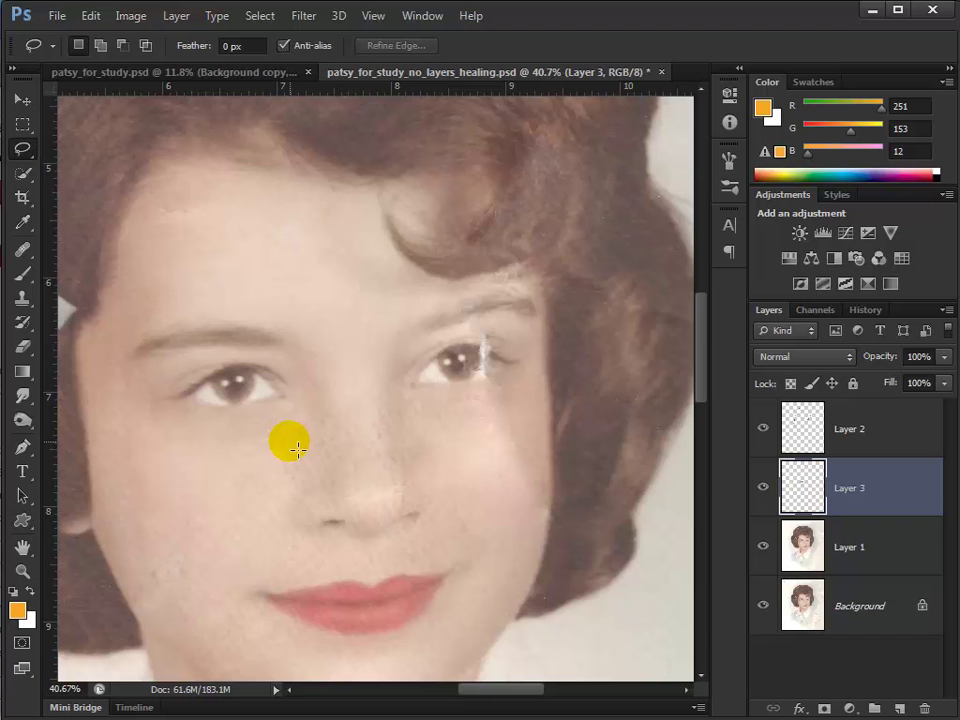
Examine the copied eye in isolation by temporarily hiding Layer 1 and the Background, and toggle Layer 2's visibility.
left_click(762, 546)
left_click(770, 607)
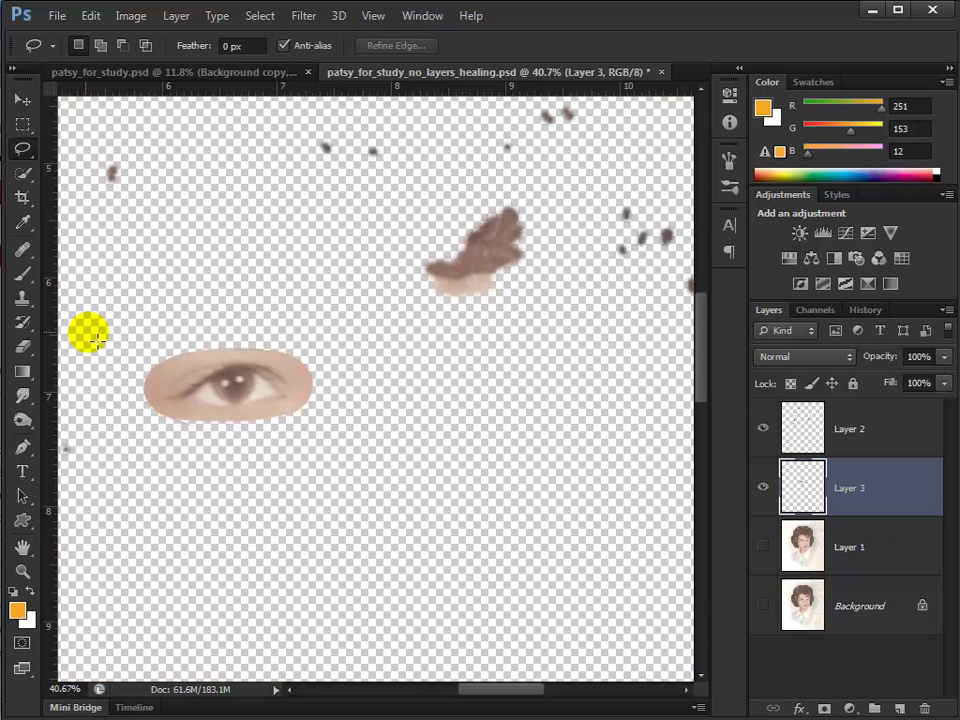
left_click(764, 429)
left_click(764, 429)
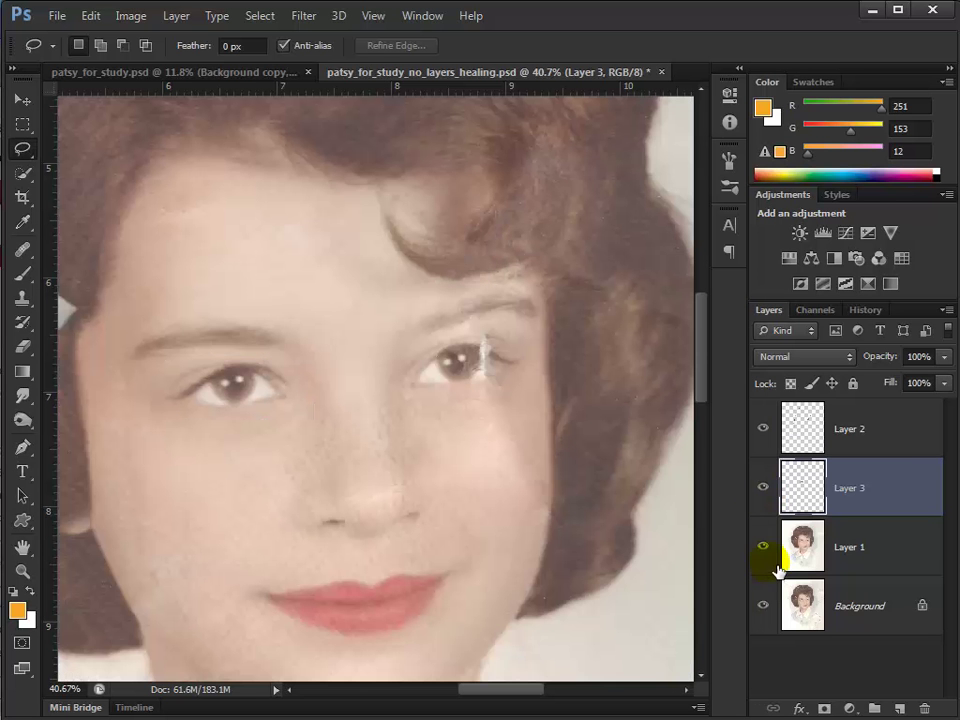
left_click_drag(764, 605, 770, 565)
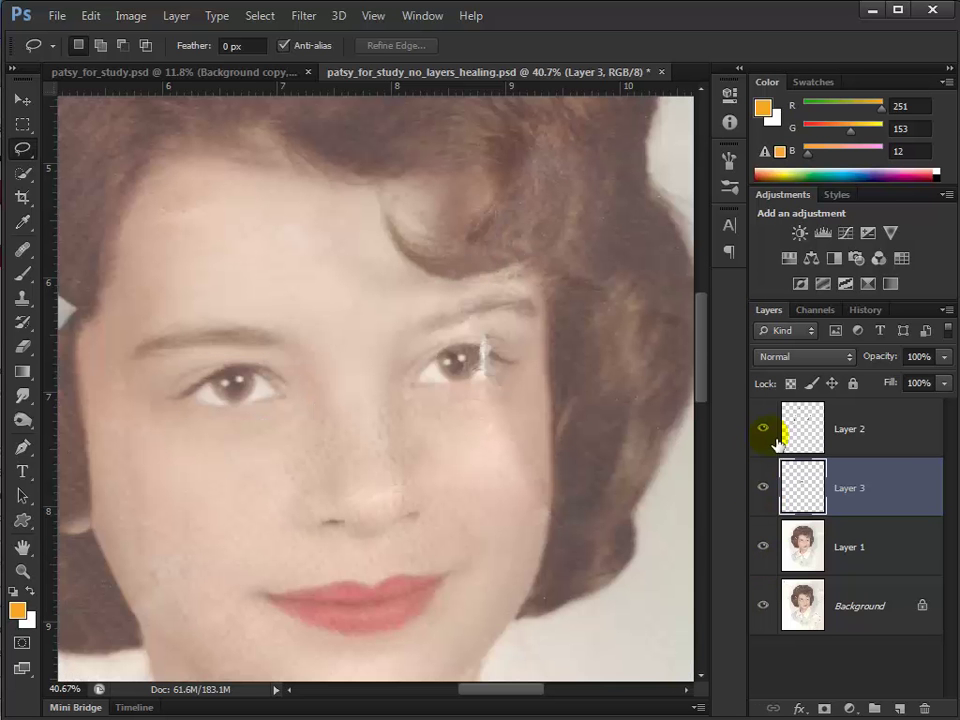
left_click(766, 432)
left_click(766, 430)
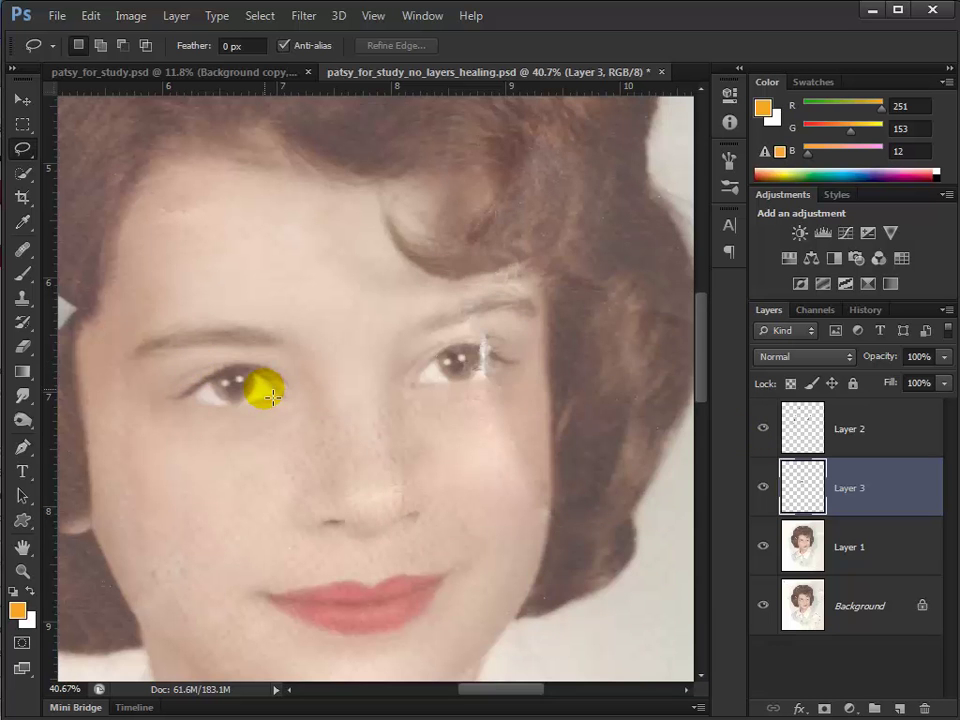
Move the copied eye on Layer 3 over the damaged eye with the Move Tool.
key("v")
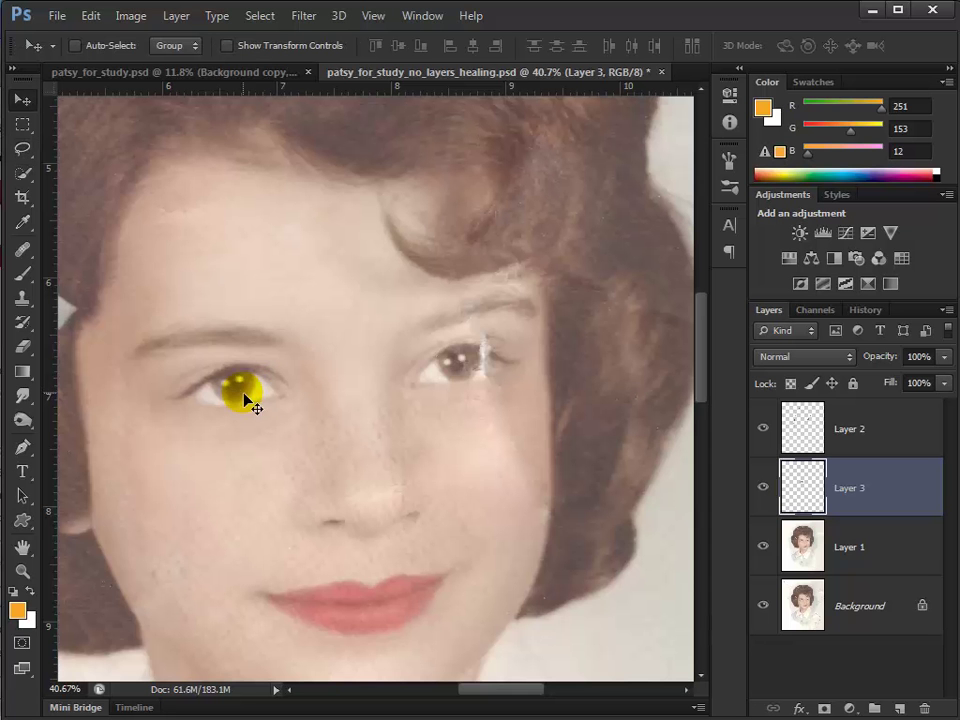
mouse_move(251, 401)
left_mouse_down()
mouse_move(250, 391)
mouse_move(462, 375)
left_mouse_up()
left_click_drag(467, 372, 469, 360)
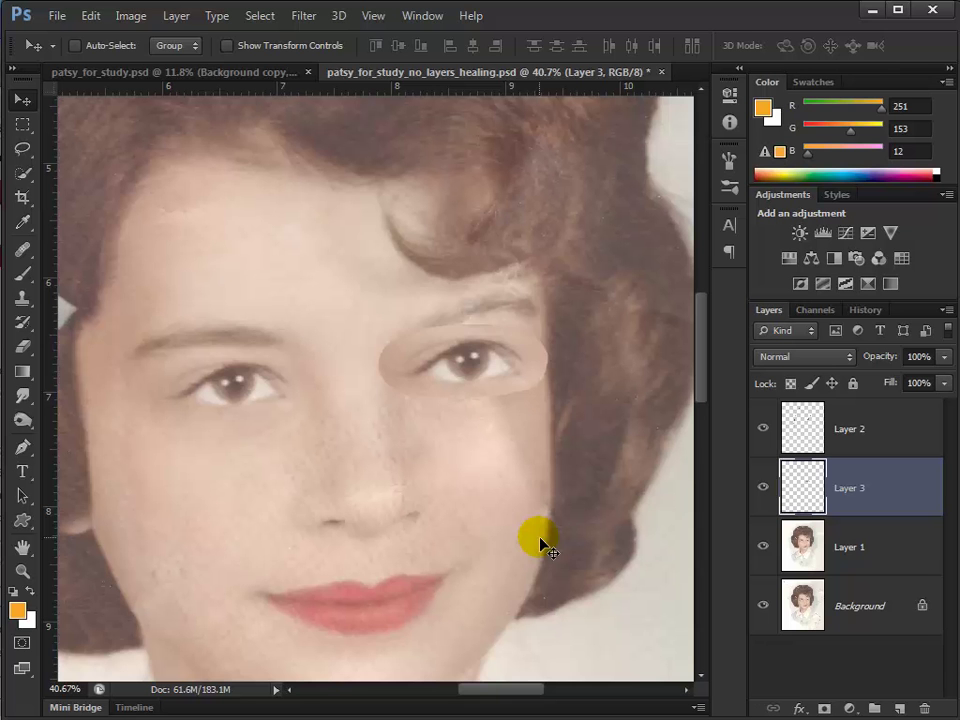
Free-transform the copied eye, flipping it horizontally and rotating it about 9° counterclockwise to follow the damaged eye's tilt.
key("ctrl+t")
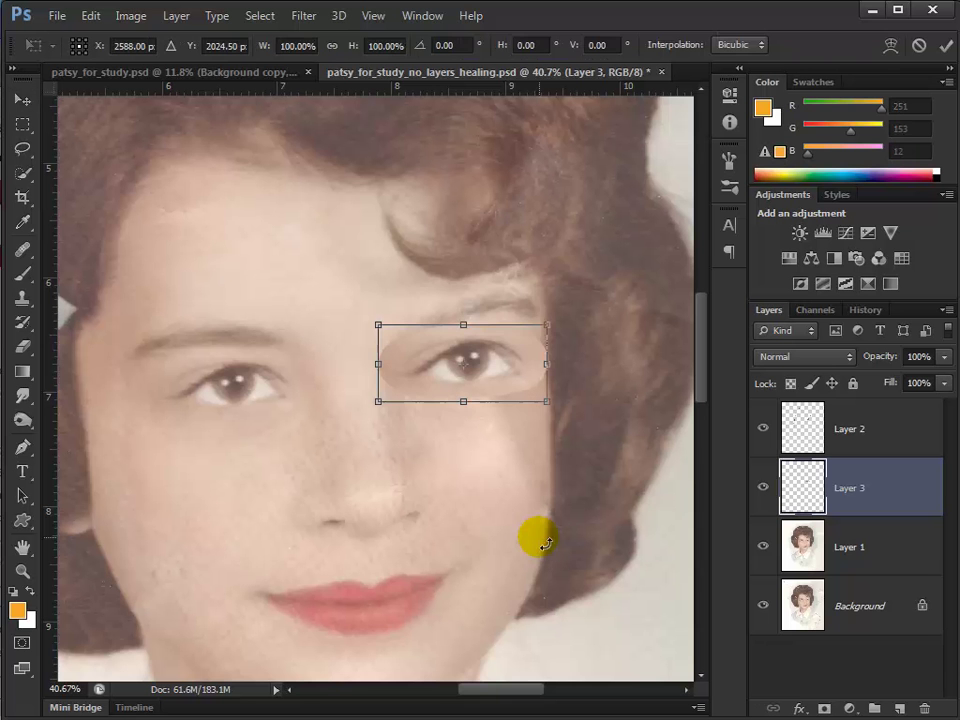
right_click(415, 380)
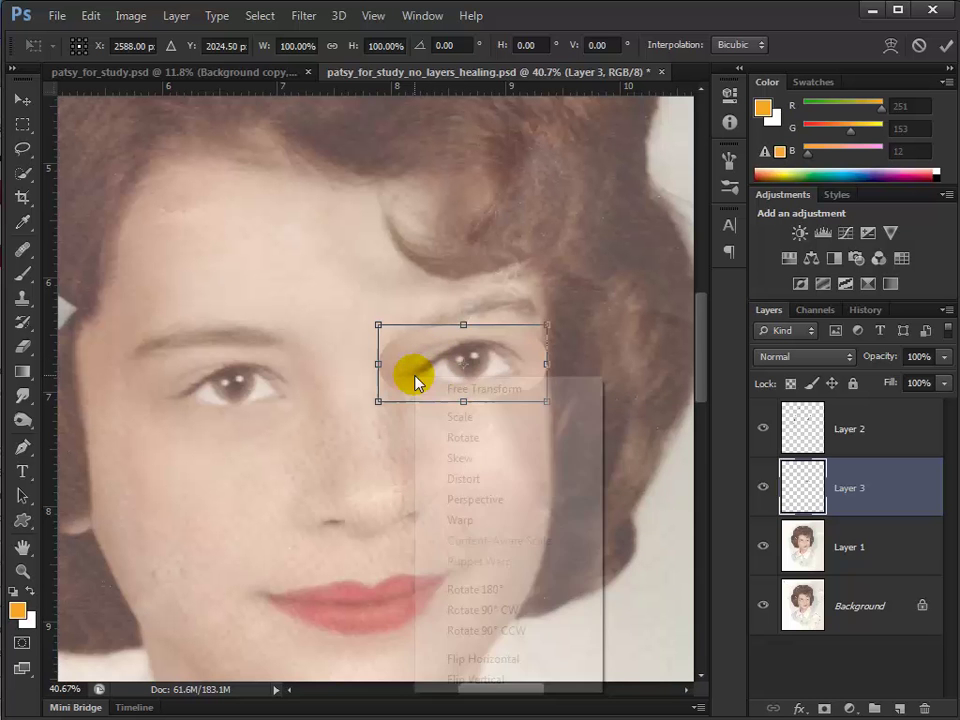
left_click(520, 659)
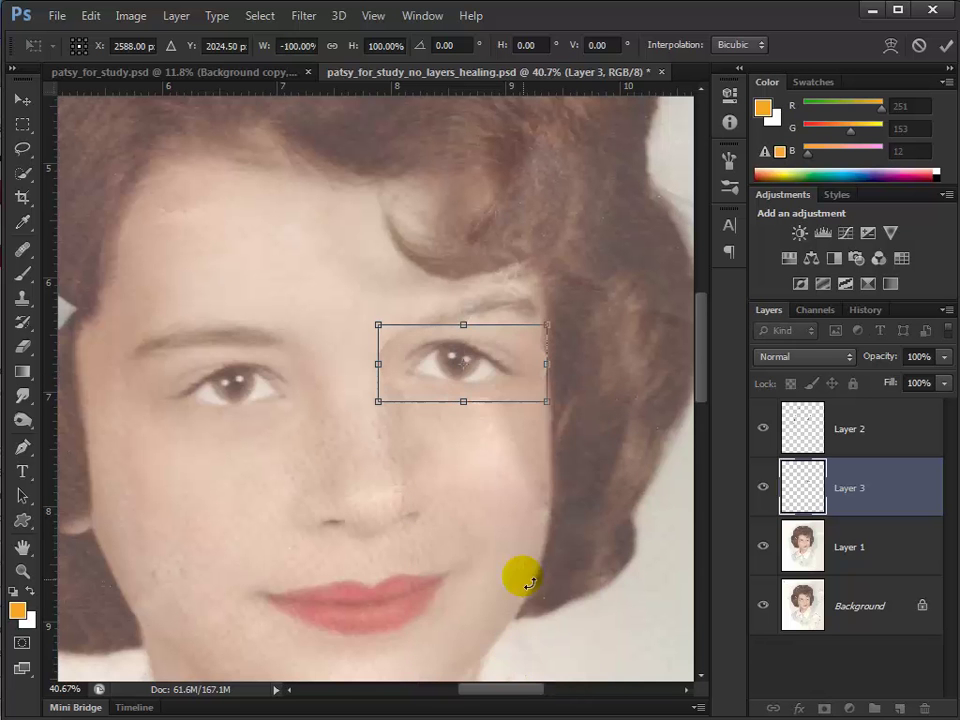
mouse_move(332, 373)
left_mouse_down()
mouse_move(339, 382)
mouse_move(324, 358)
mouse_move(323, 402)
mouse_move(324, 373)
mouse_move(324, 390)
left_mouse_up()
left_click_drag(407, 381, 415, 384)
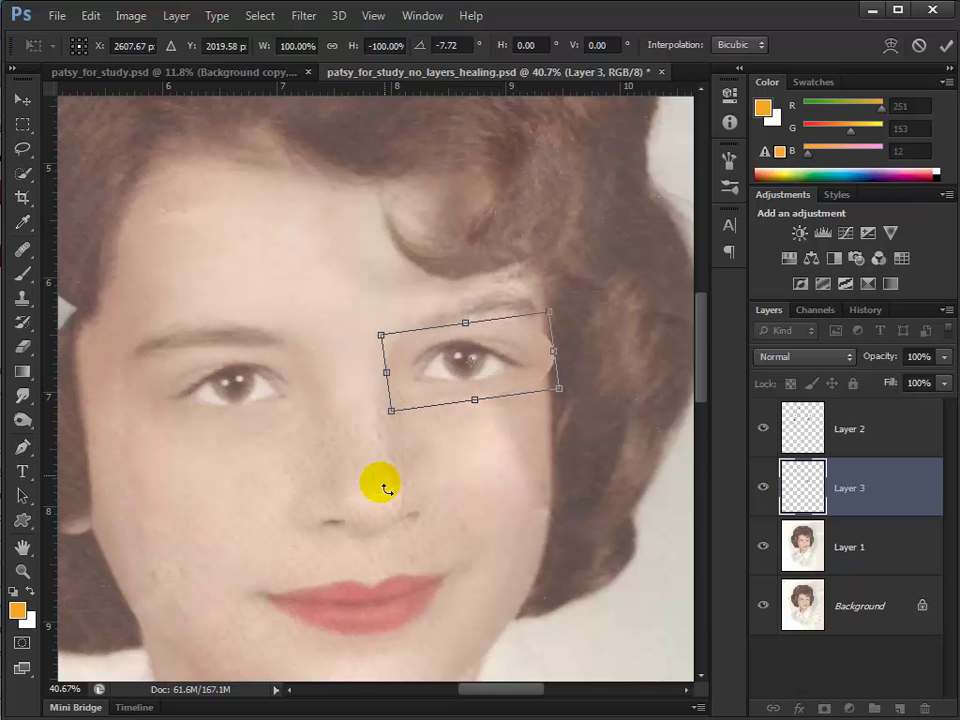
mouse_move(354, 428)
left_mouse_down()
mouse_move(357, 437)
mouse_move(356, 422)
left_mouse_up()
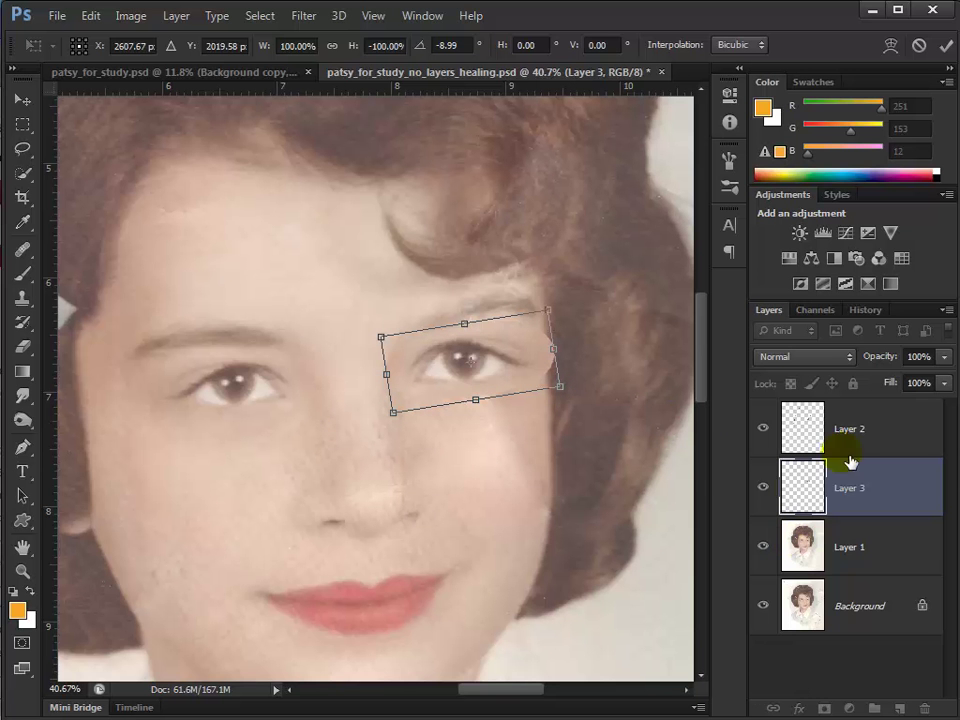
Lower Layer 3's opacity to 63%, align the patch with the eye beneath and distort its upper corners to fit.
left_click(945, 357)
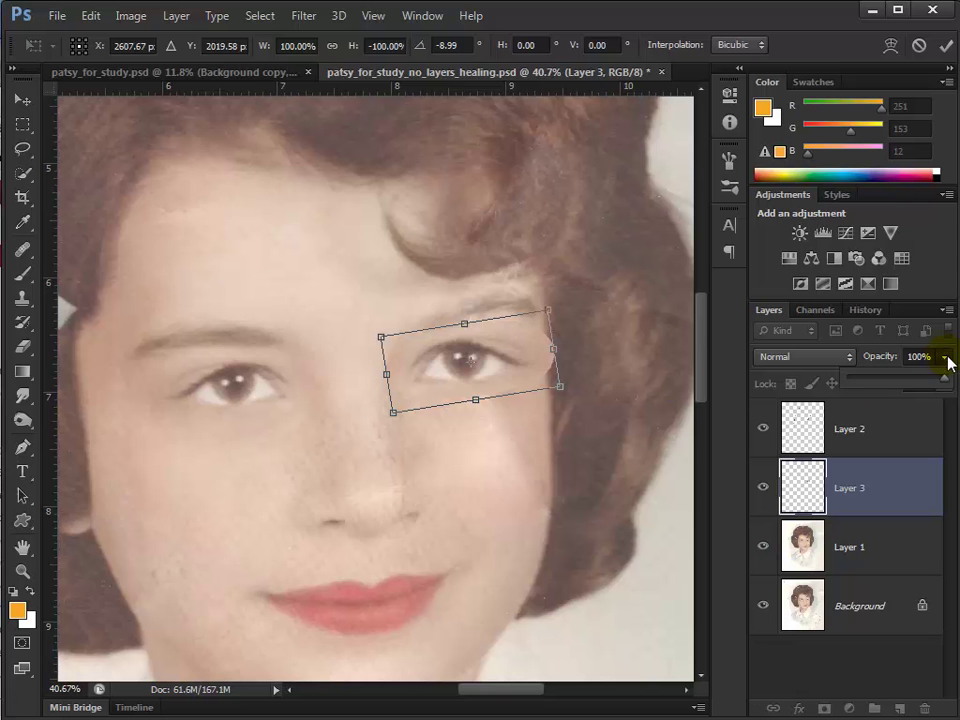
left_click(911, 379)
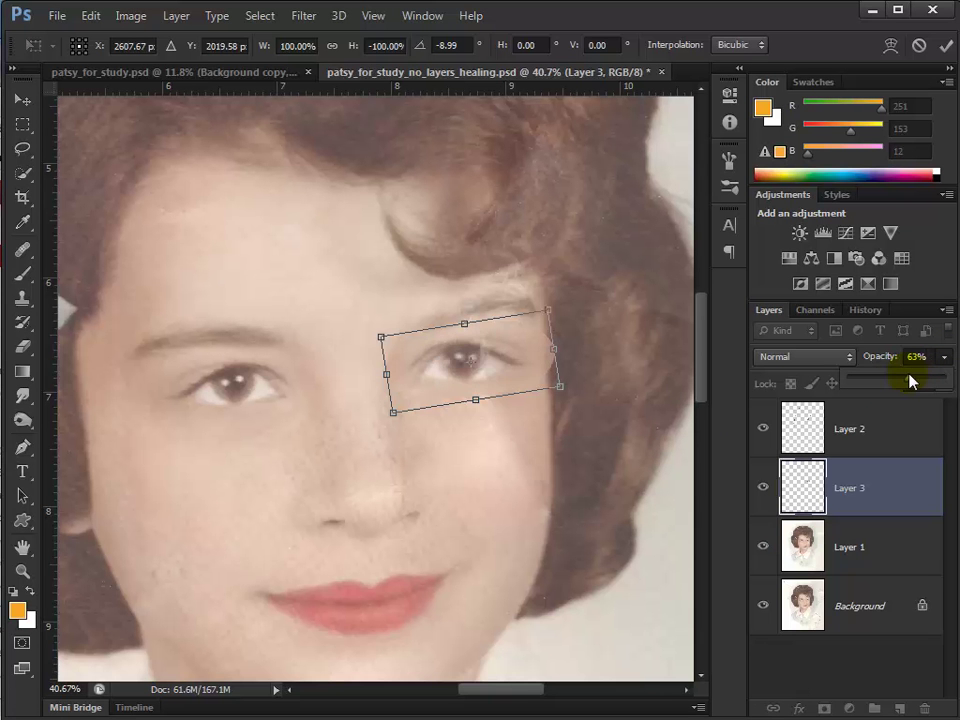
mouse_move(502, 380)
left_mouse_down()
mouse_move(489, 381)
mouse_move(521, 354)
mouse_move(503, 373)
left_mouse_up()
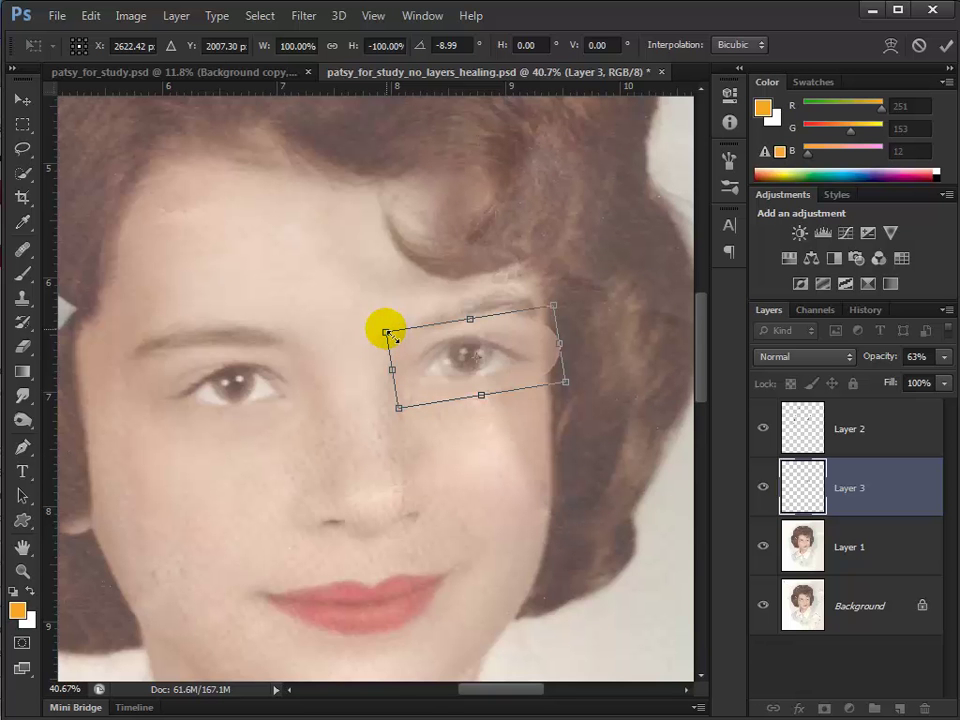
left_click_drag(387, 333, 390, 342)
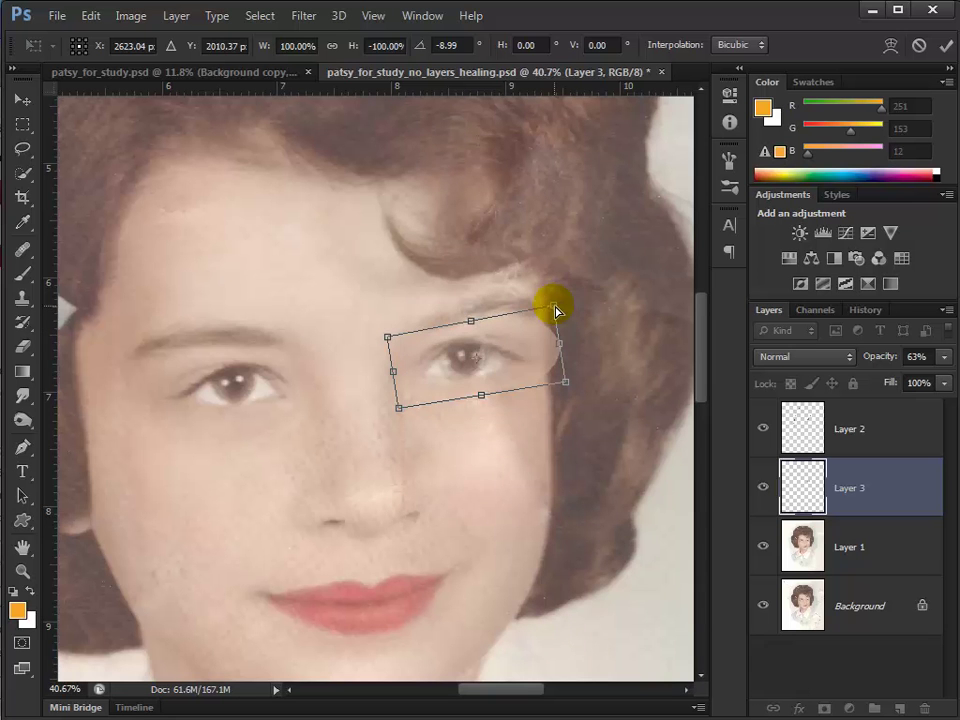
left_click_drag(556, 312, 556, 298)
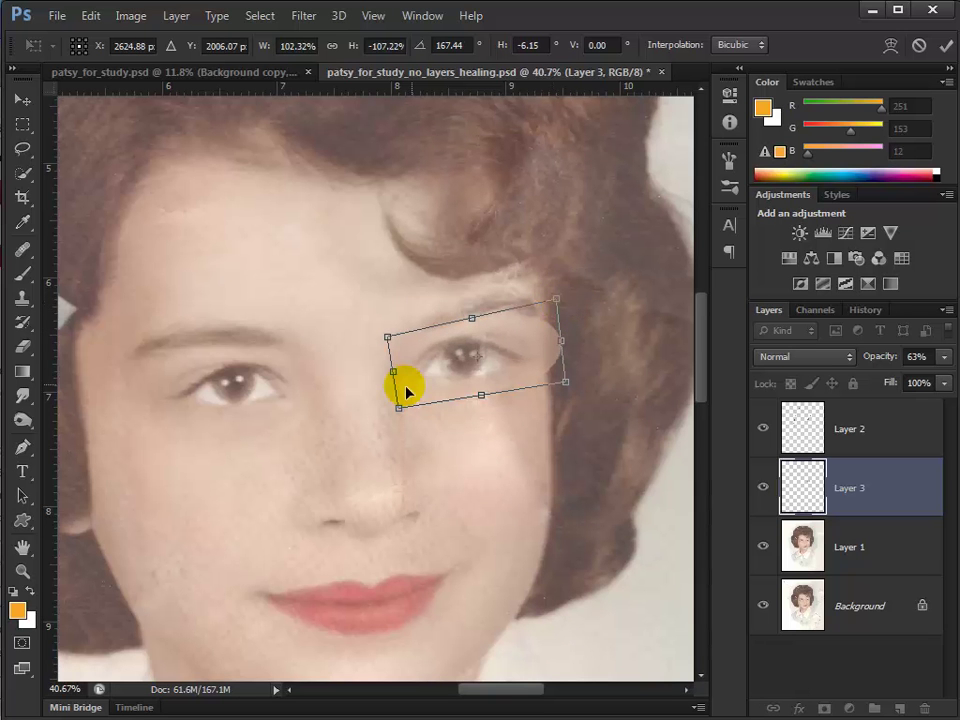
left_click_drag(388, 338, 400, 337)
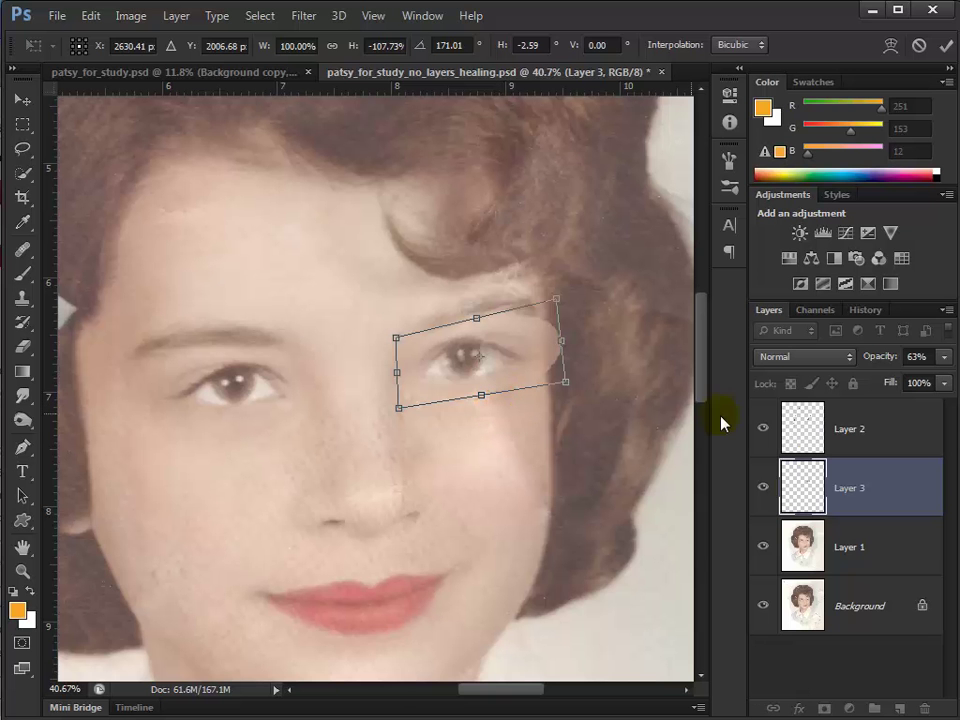
Restore Layer 3's opacity to 100% and apply the transformation to the eye patch.
left_click(943, 357)
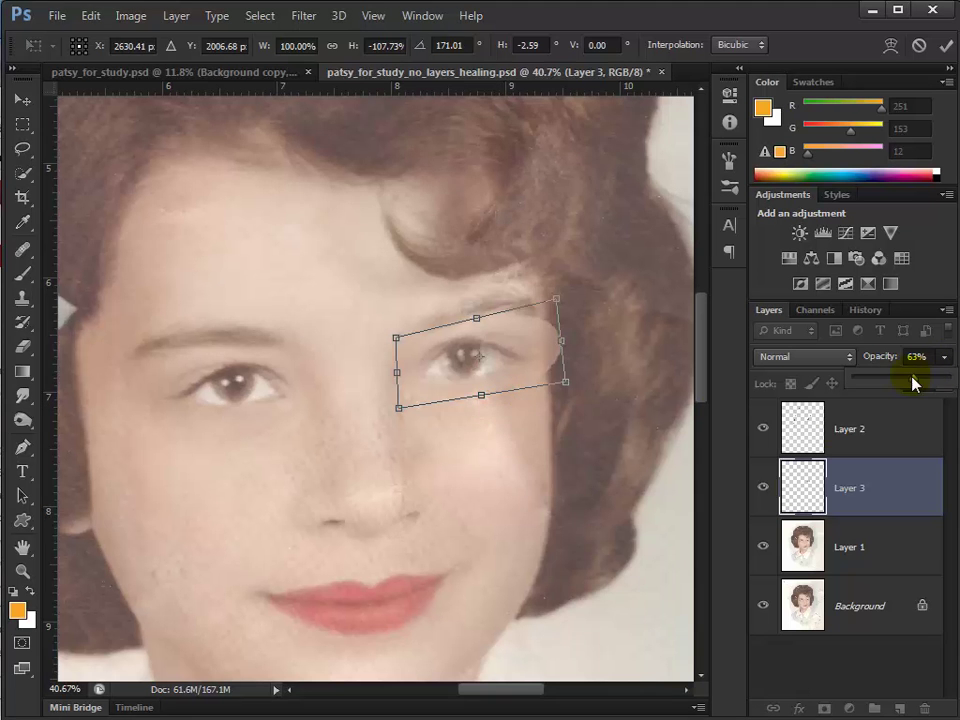
left_click_drag(913, 383, 502, 370)
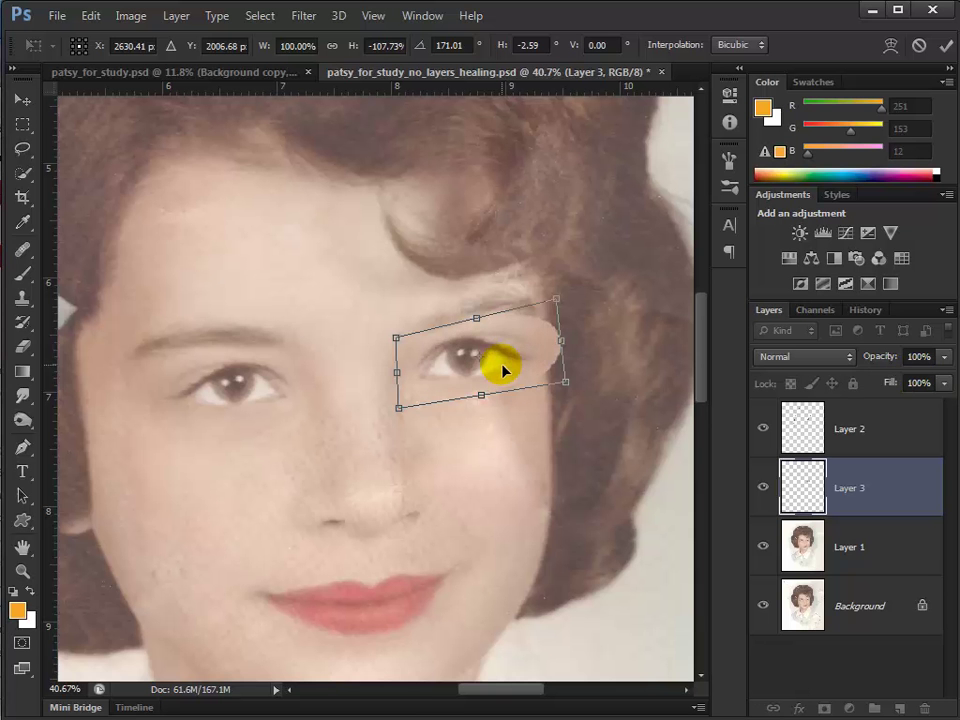
key("Return")
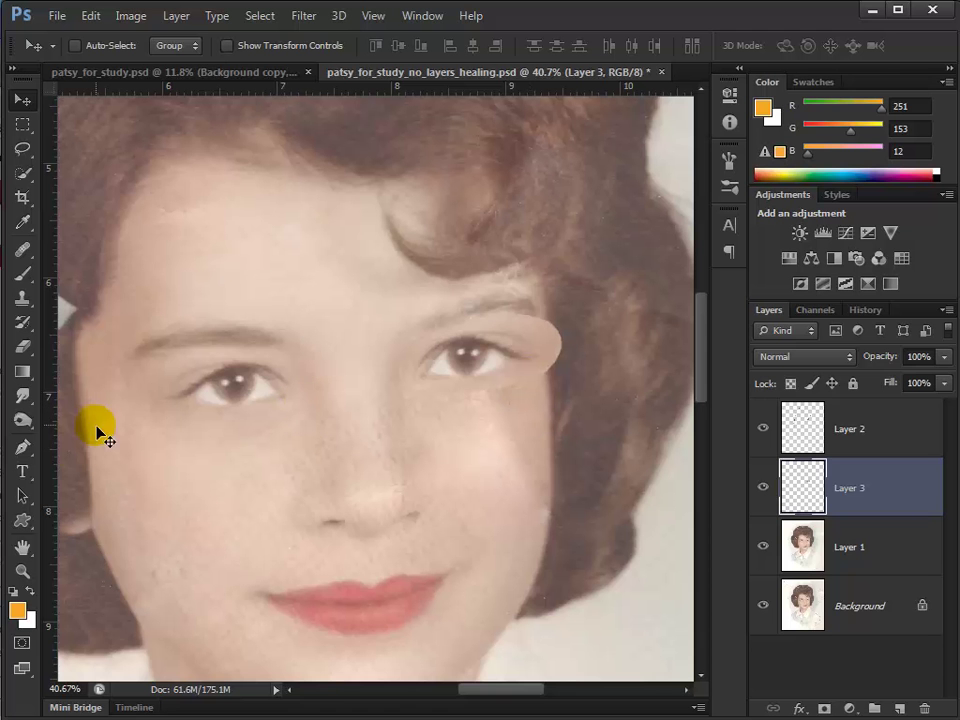
Erase the patch's outer edge overlapping the hair with a 70 px Eraser at 0% hardness.
left_click(24, 347)
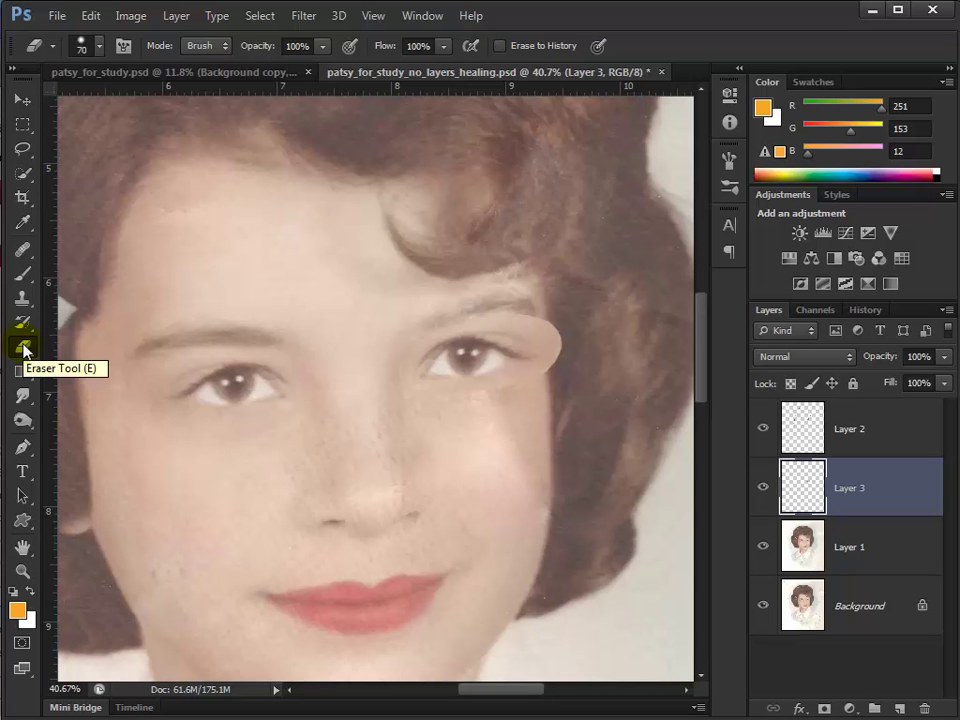
left_click(82, 47)
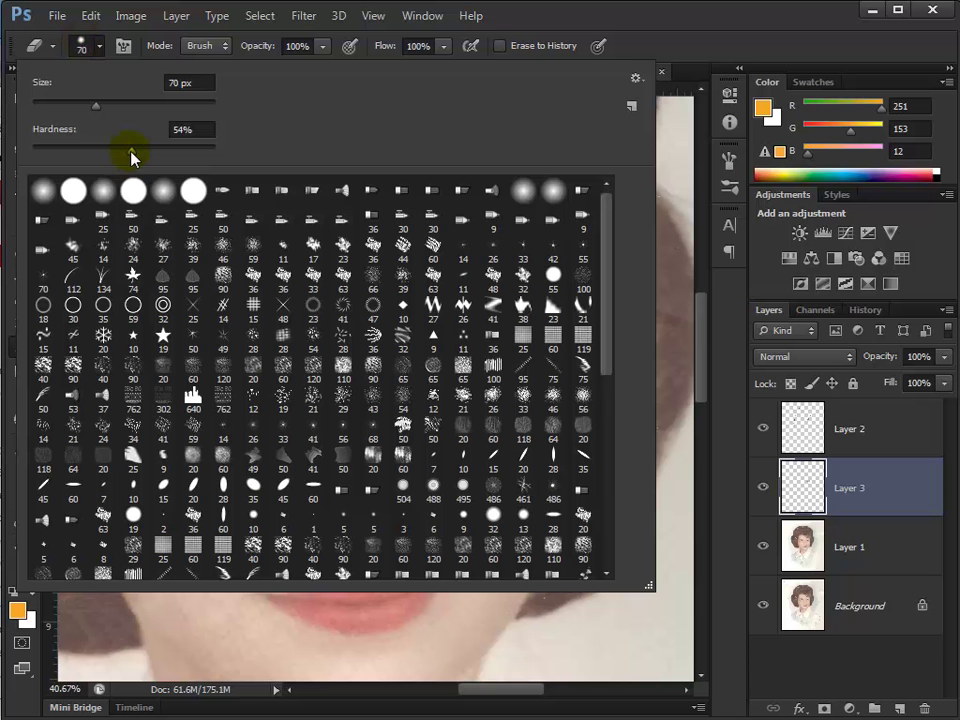
left_click_drag(133, 156, 26, 150)
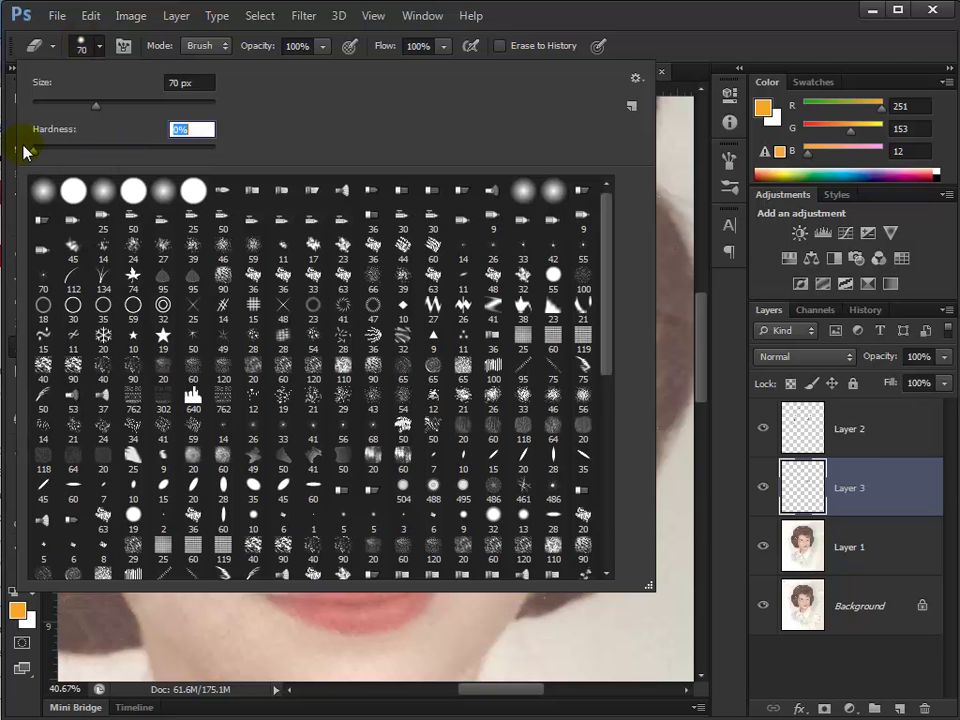
left_click(658, 26)
mouse_move(519, 390)
left_mouse_down()
mouse_move(541, 414)
mouse_move(569, 393)
mouse_move(577, 351)
mouse_move(591, 374)
mouse_move(585, 399)
mouse_move(576, 364)
mouse_move(370, 341)
mouse_move(52, 350)
mouse_move(84, 373)
mouse_move(434, 394)
mouse_move(527, 352)
mouse_move(535, 329)
mouse_move(592, 361)
mouse_move(558, 333)
mouse_move(583, 384)
left_mouse_up()
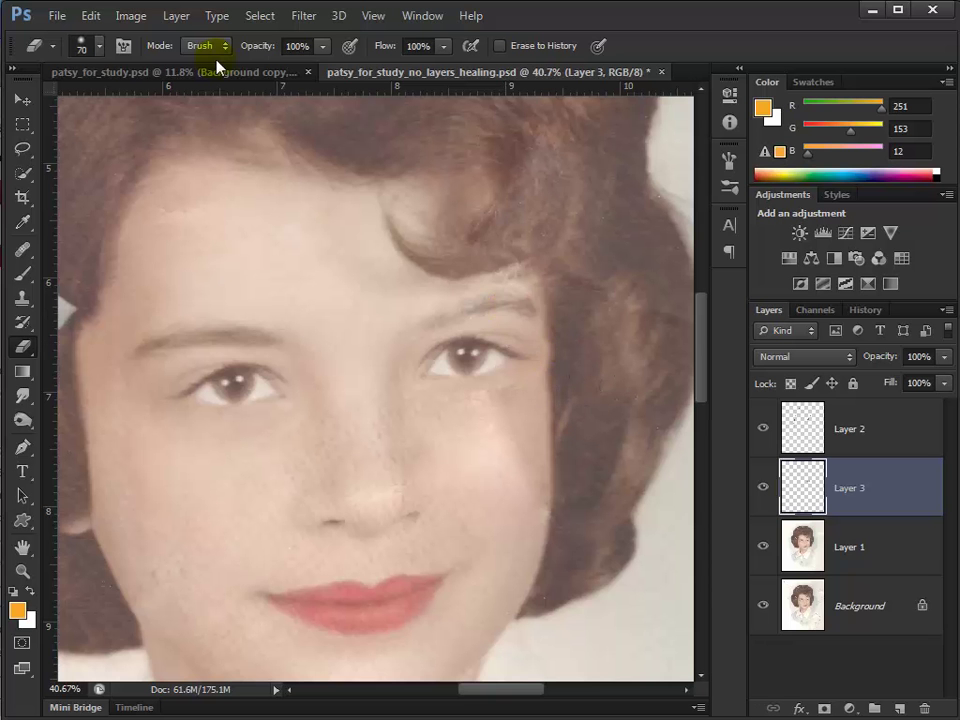
Blend the eye patch's edges into the surrounding skin with the Eraser at 26% opacity and 45 px size.
left_click(321, 46)
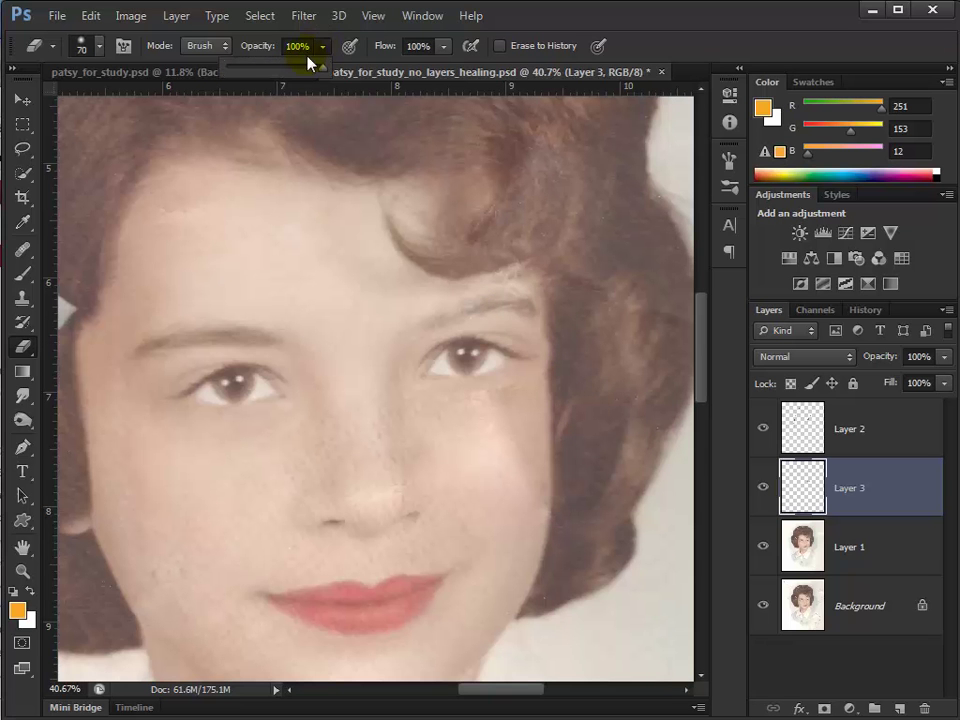
left_click(250, 68)
left_click_drag(253, 68, 254, 68)
key("Return")
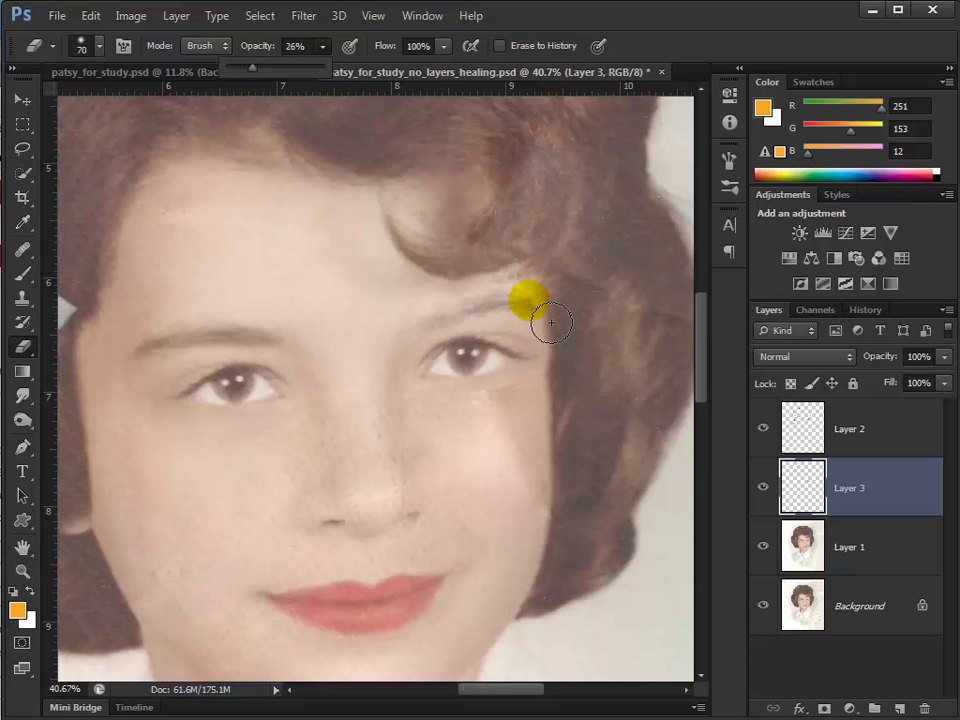
left_click(498, 382, "ctrl")
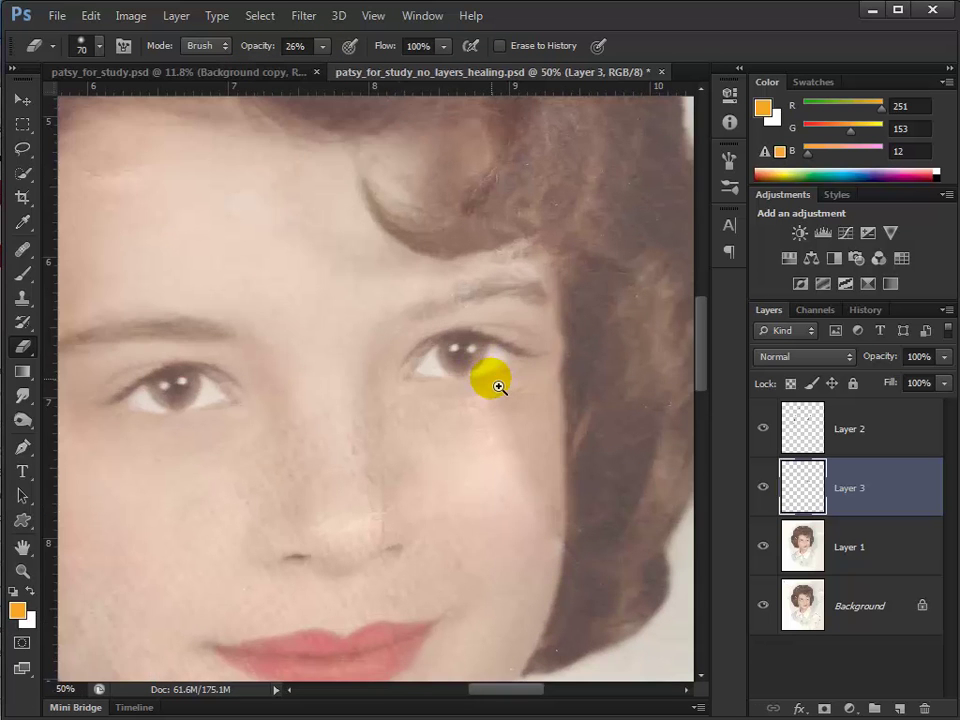
left_click(498, 382, "ctrl")
left_click(498, 383, "ctrl")
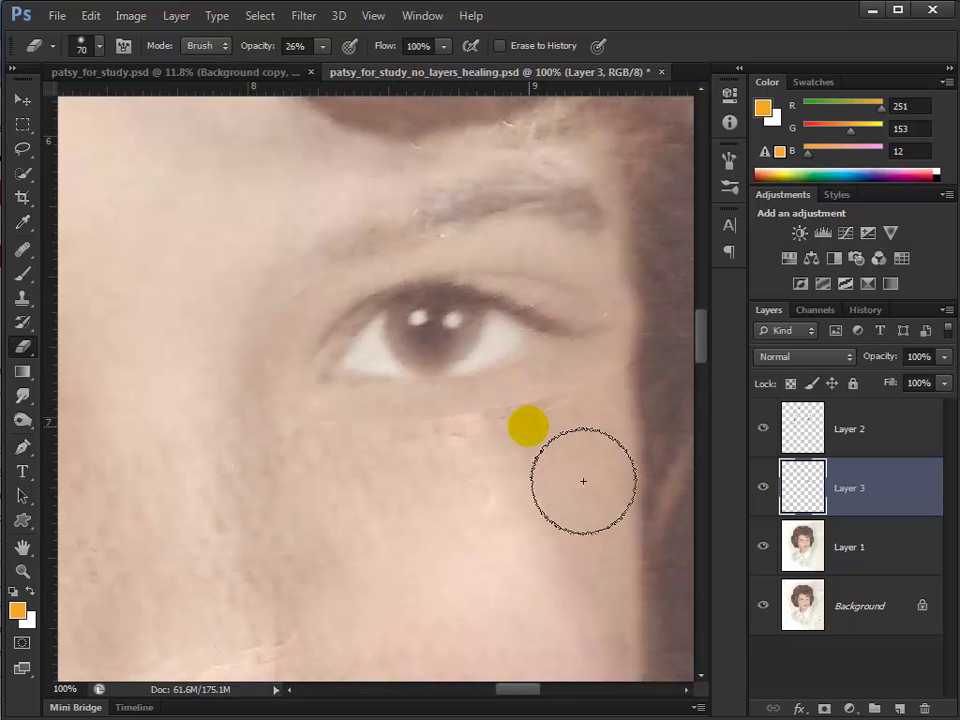
key("bracketleft")
key("bracketleft")
key("bracketleft")
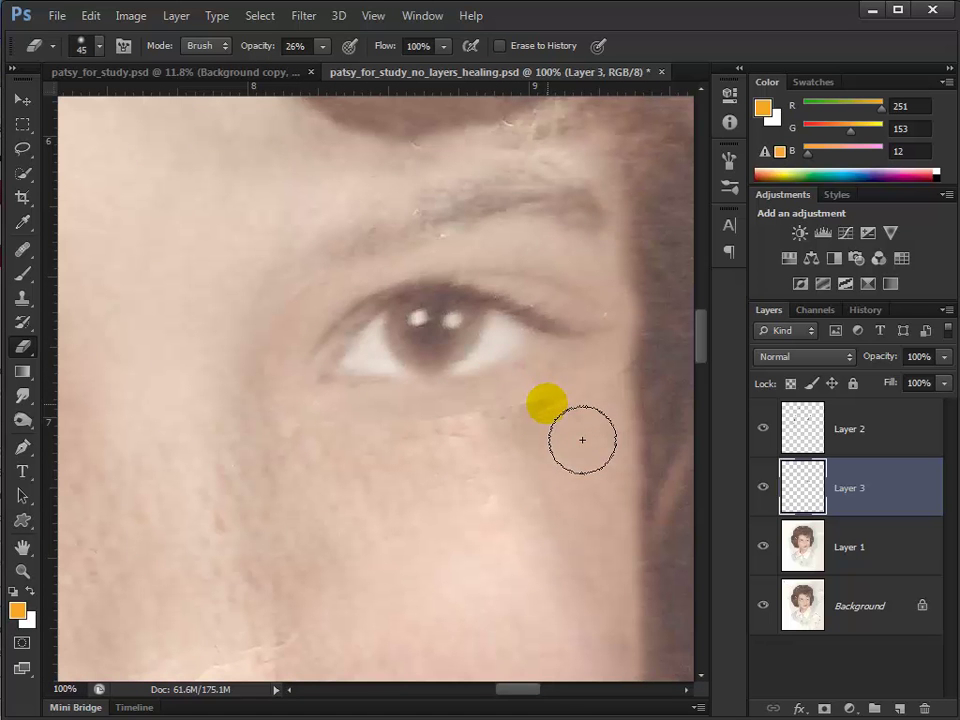
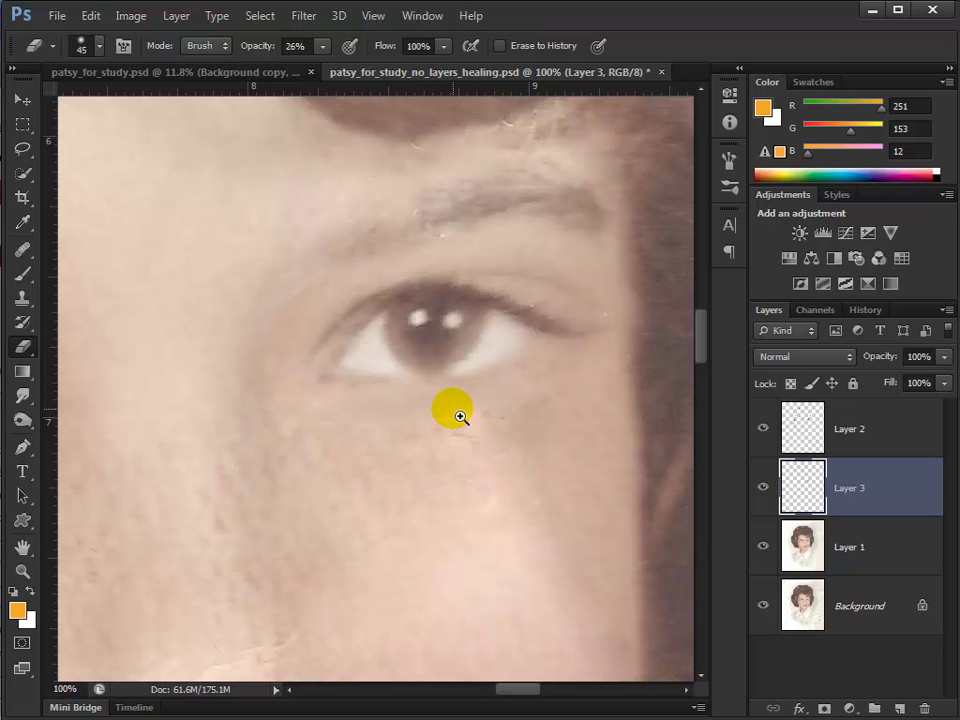
Refine the blend beneath the replaced eye with the Eraser reduced to 30 px.
left_click(460, 418)
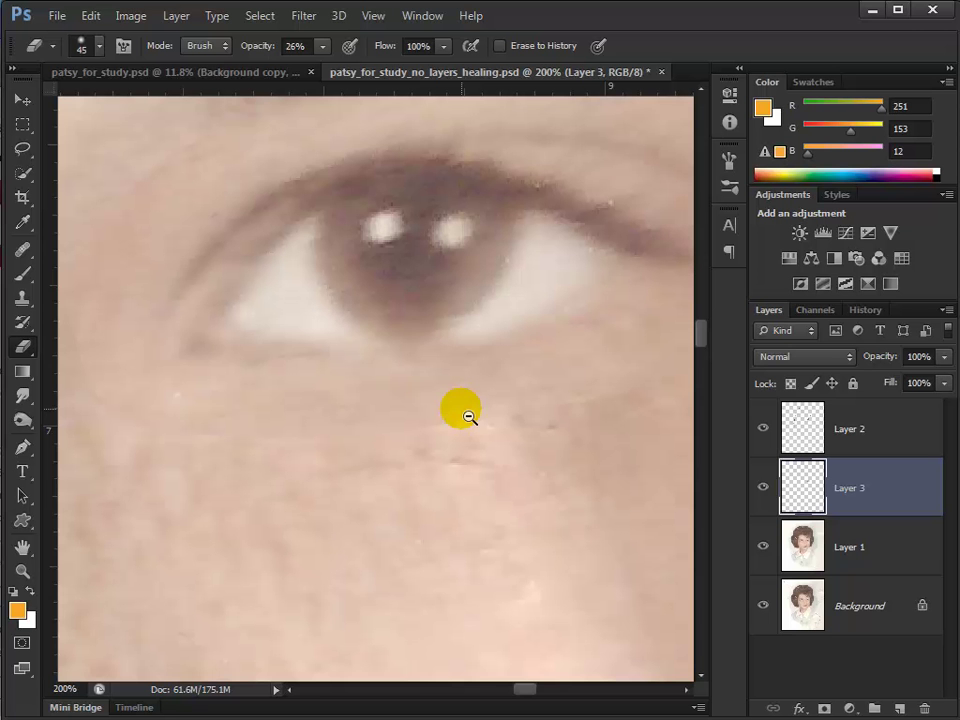
left_click(468, 415, "alt")
key("bracketleft")
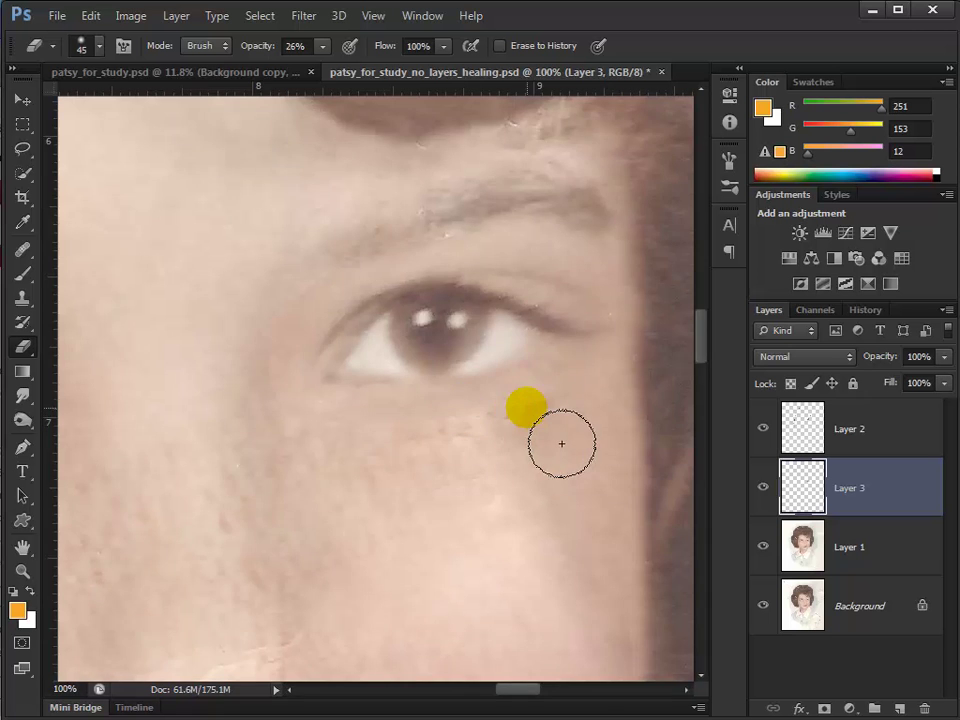
key("bracketleft")
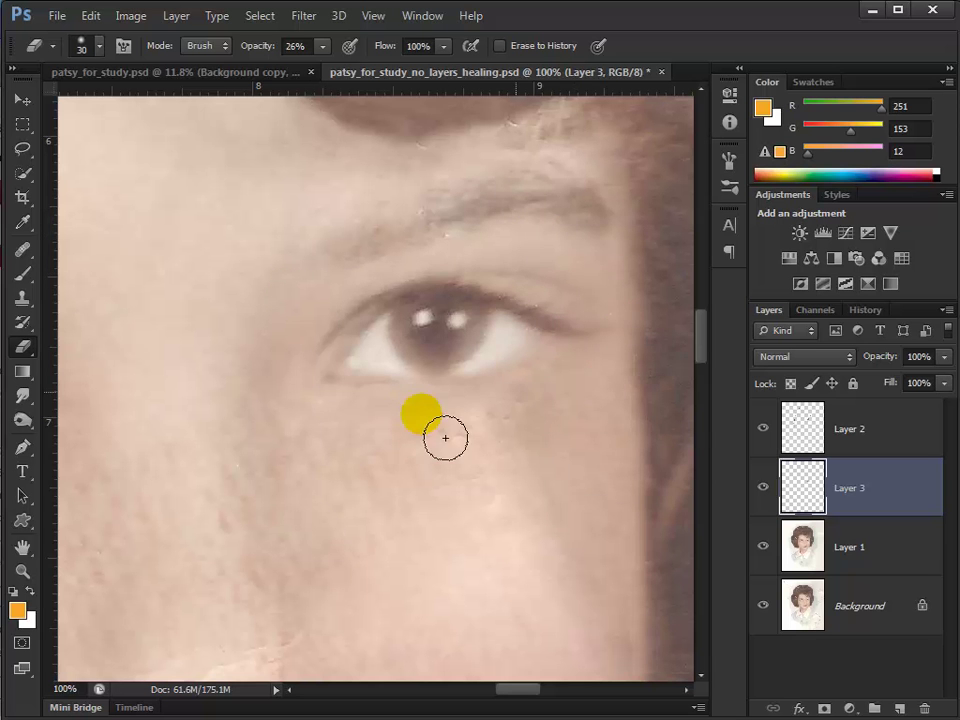
Compare the replacement eye with the damaged original by repeatedly hiding and showing Layer 3.
left_click(764, 489)
left_click(764, 488)
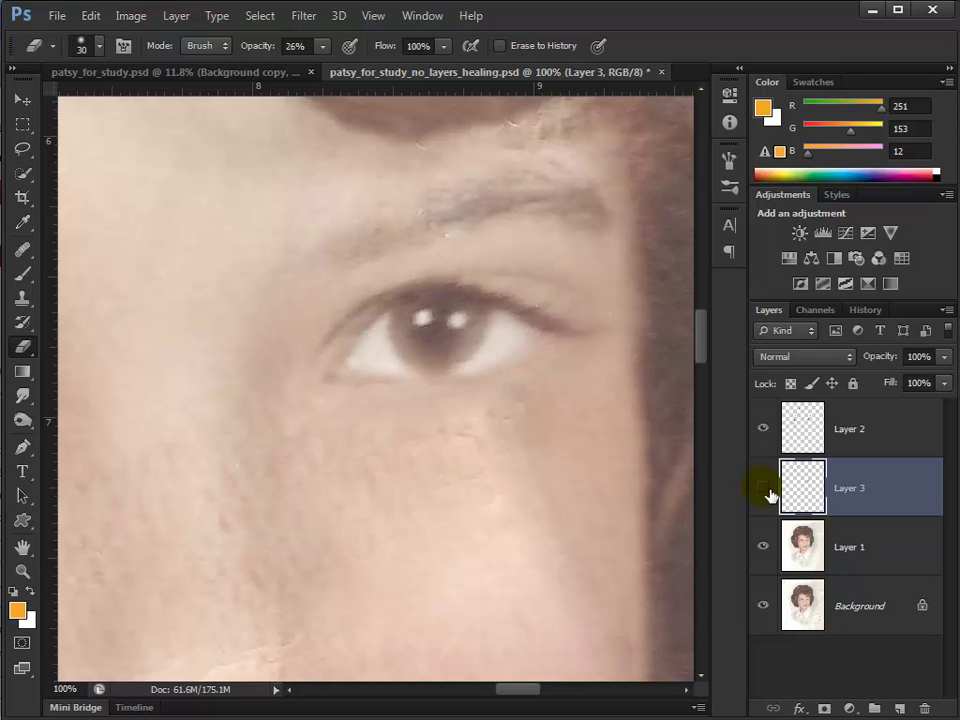
left_click(764, 488)
left_click(764, 488)
left_click(764, 488)
left_click(764, 488)
left_click(764, 488)
left_click(764, 488)
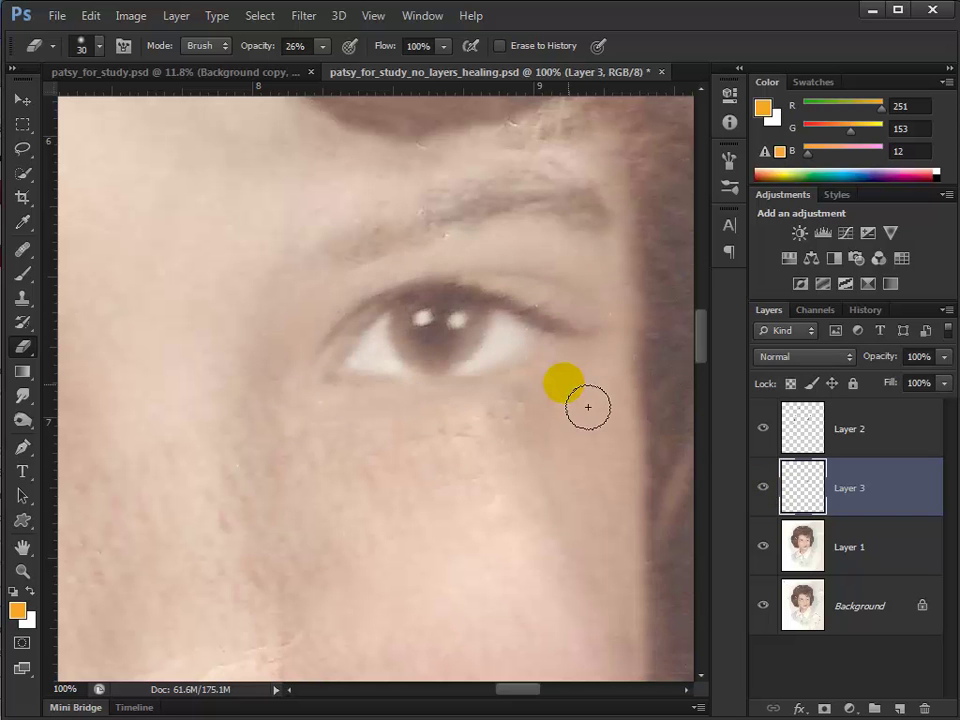
Move the eye patch on Layer 3 toward the nose and slightly down, checking its alignment against the original eye beneath.
key("v")
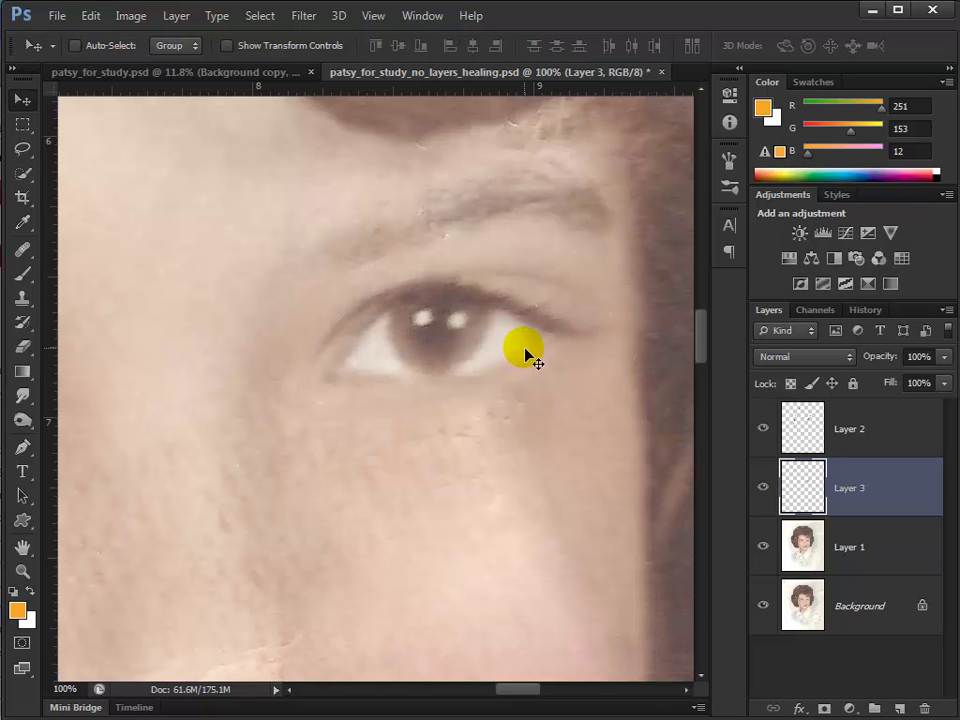
left_click_drag(527, 352, 510, 357)
left_click(764, 488)
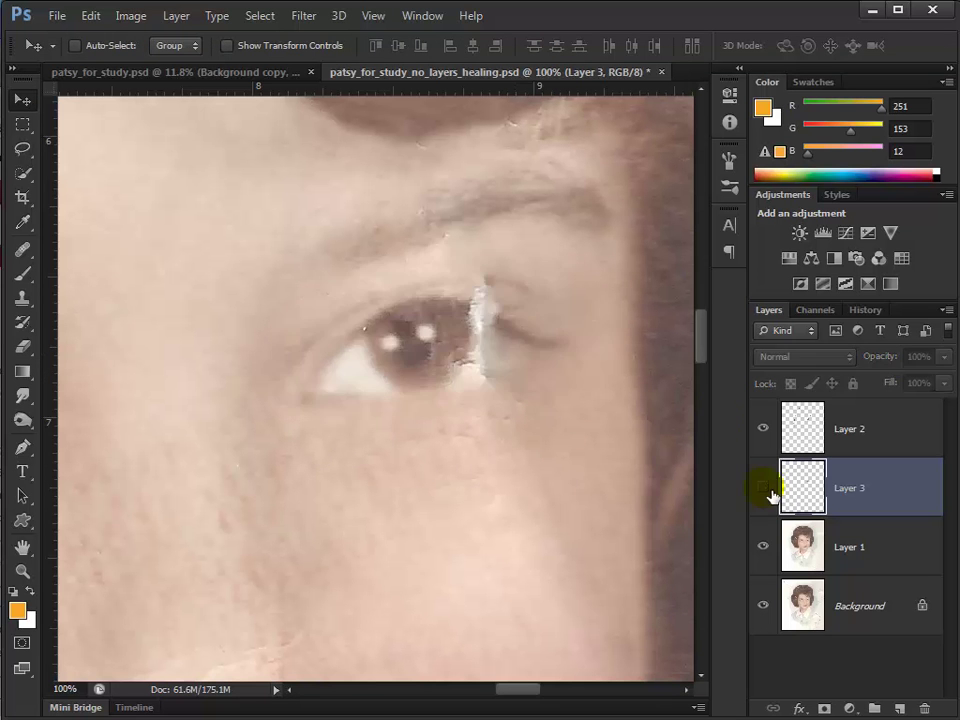
left_click(764, 488)
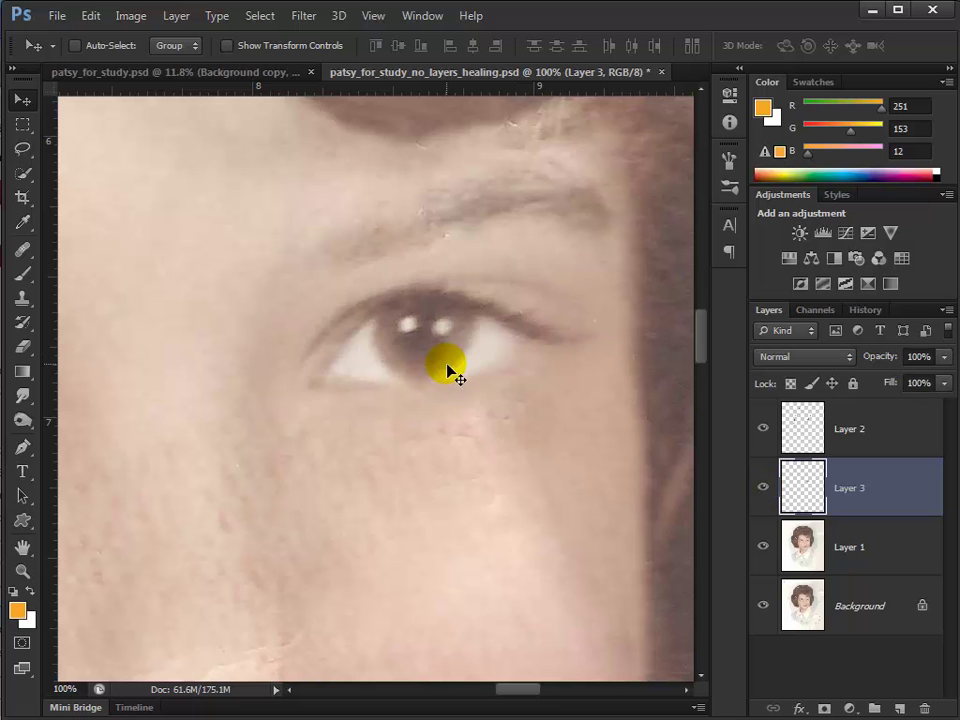
left_click_drag(450, 373, 450, 377)
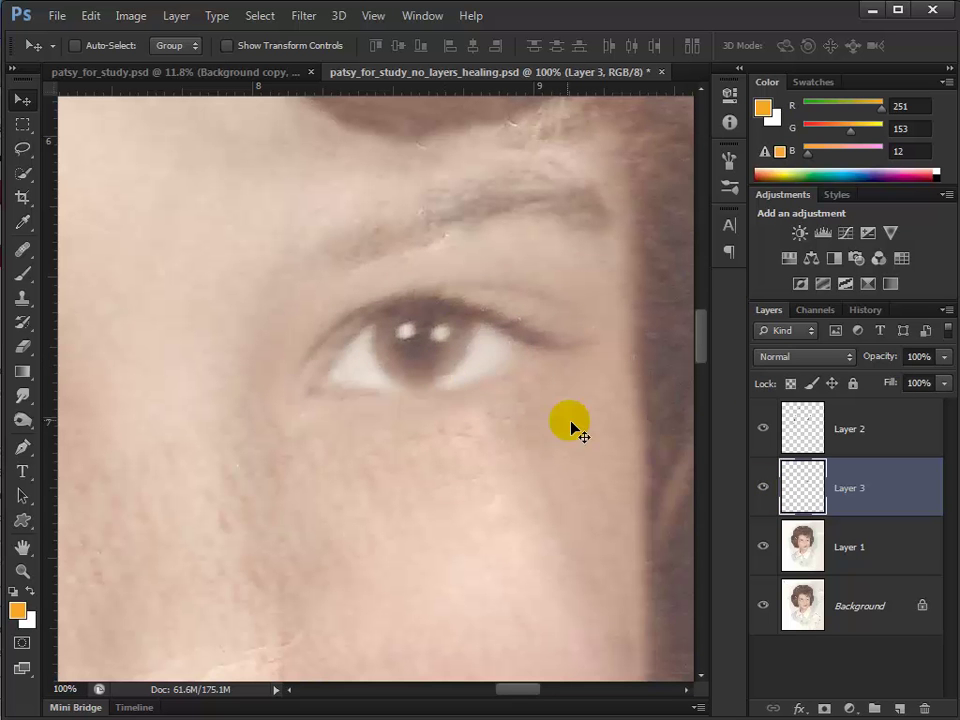
left_click(763, 488)
left_click(764, 489)
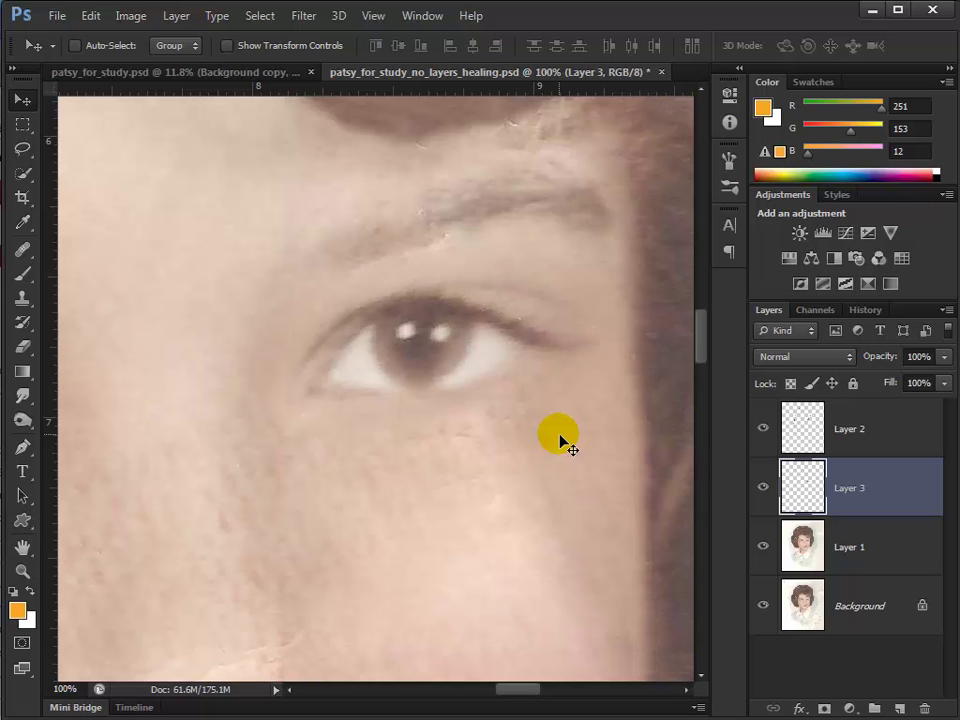
Examine the replaced eye in the whole portrait and up close beside the other eye.
key("ctrl+0")
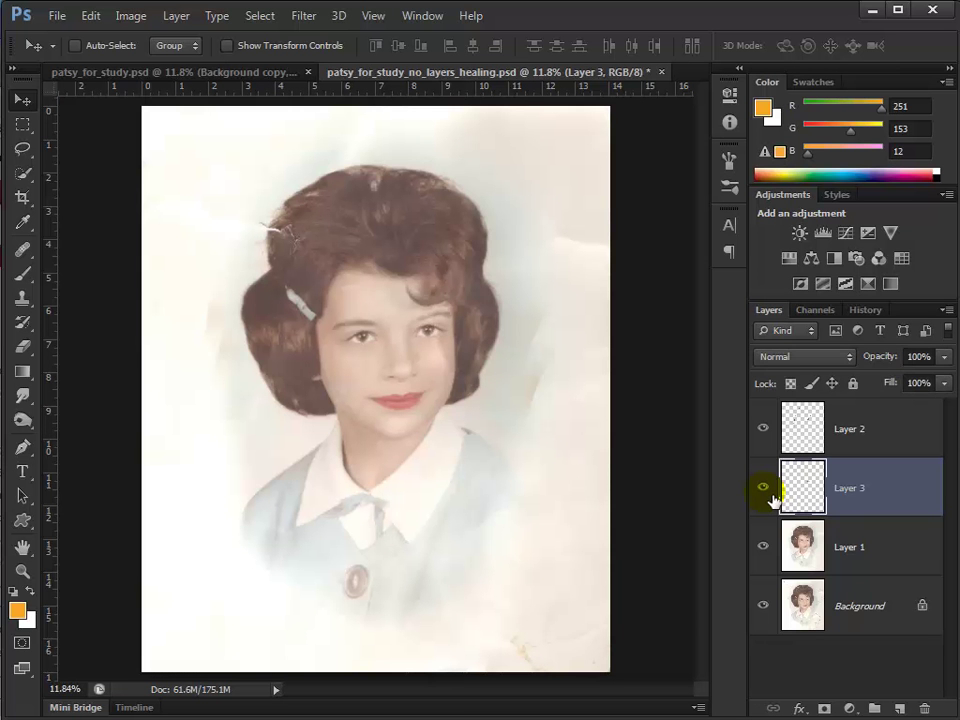
left_click(439, 346)
left_click(439, 346)
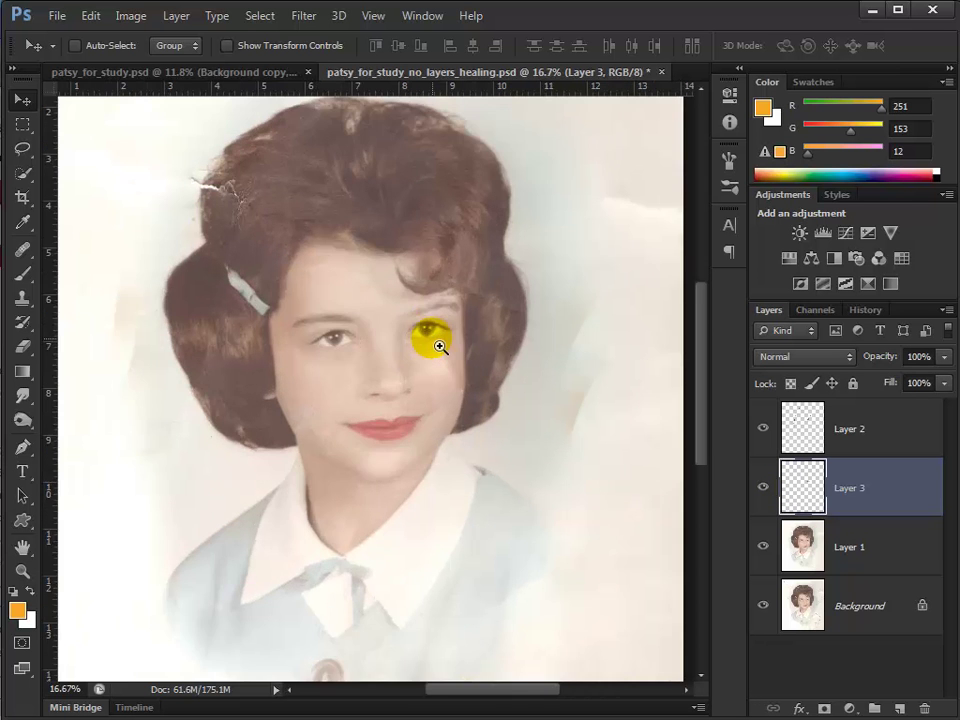
left_click(439, 346)
left_click(439, 346)
left_click(439, 346)
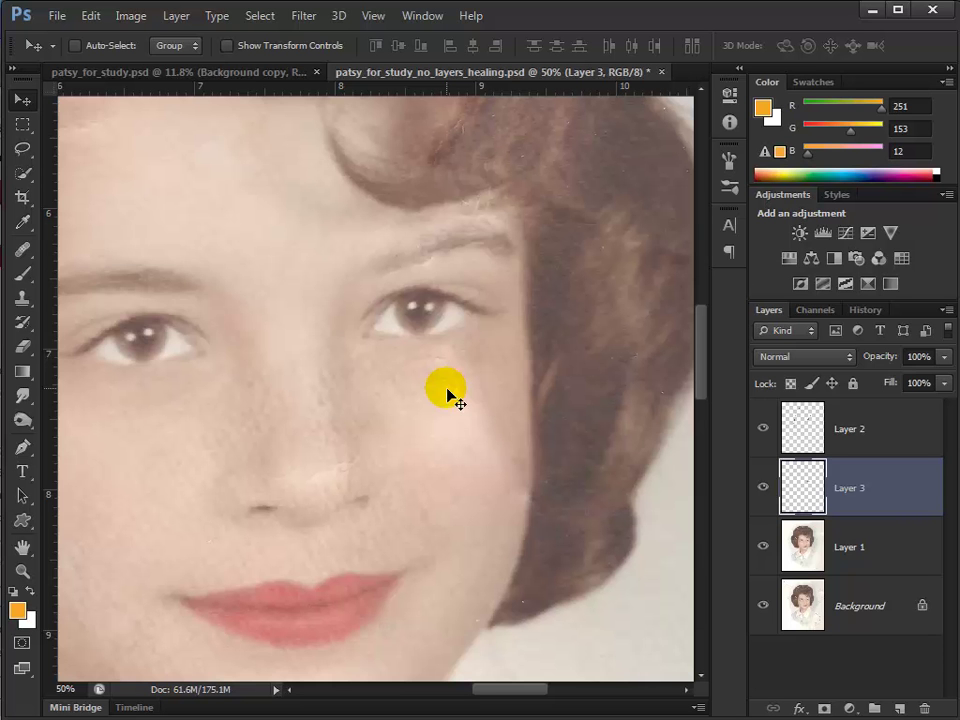
Distort the copied eye on Layer 3 by shifting its two inner corners so its slant suits the face, and apply the transform.
key("ctrl+t")
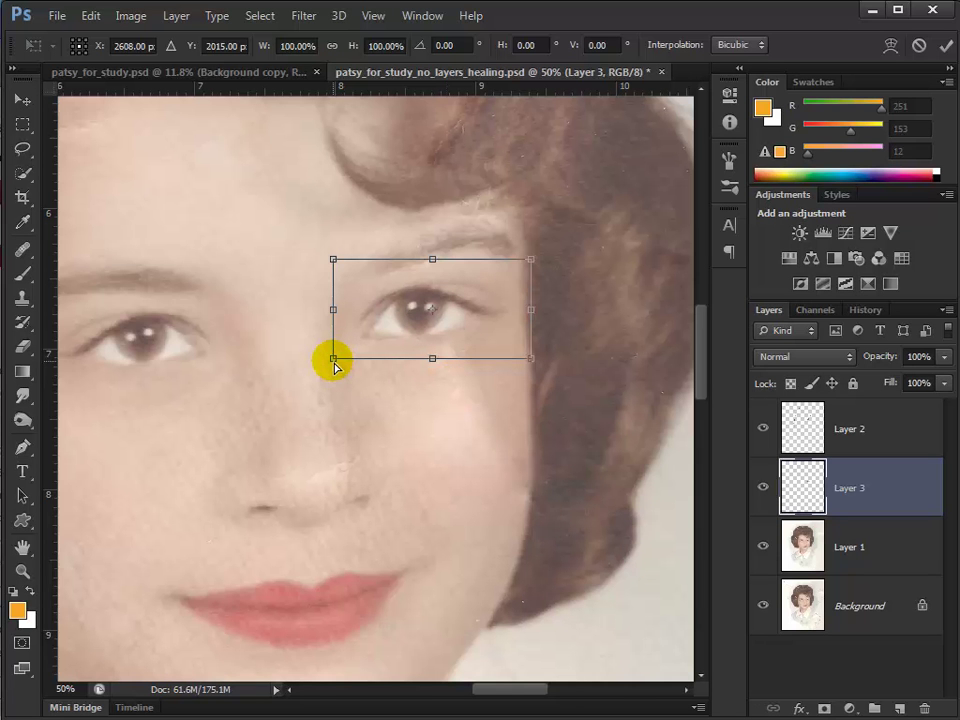
left_click_drag(335, 360, 347, 359)
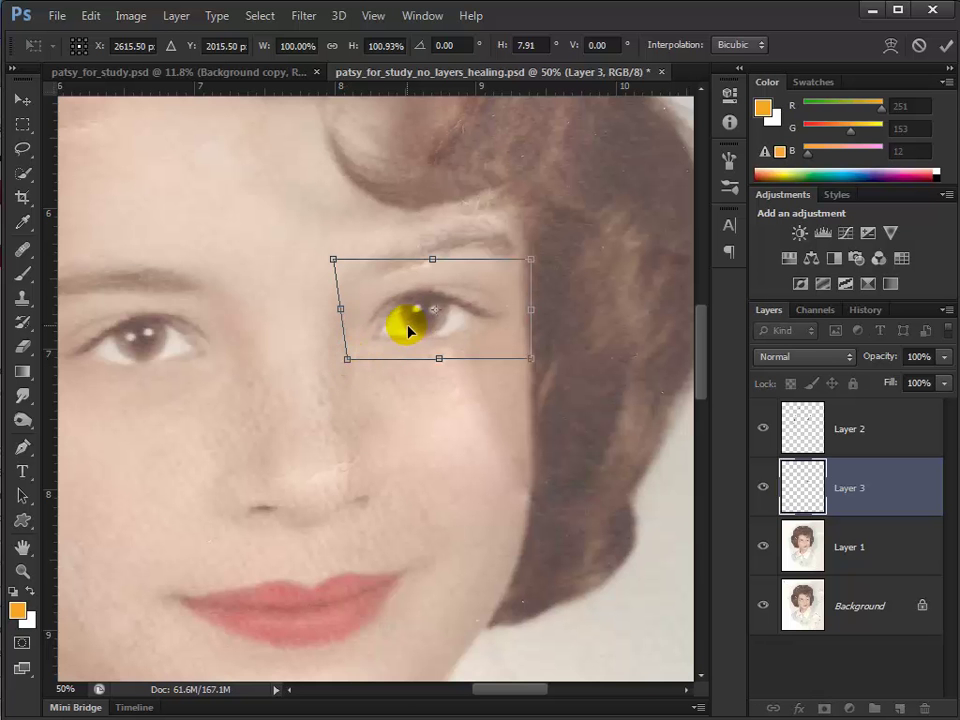
left_click_drag(344, 367, 342, 362)
left_click_drag(332, 257, 333, 269)
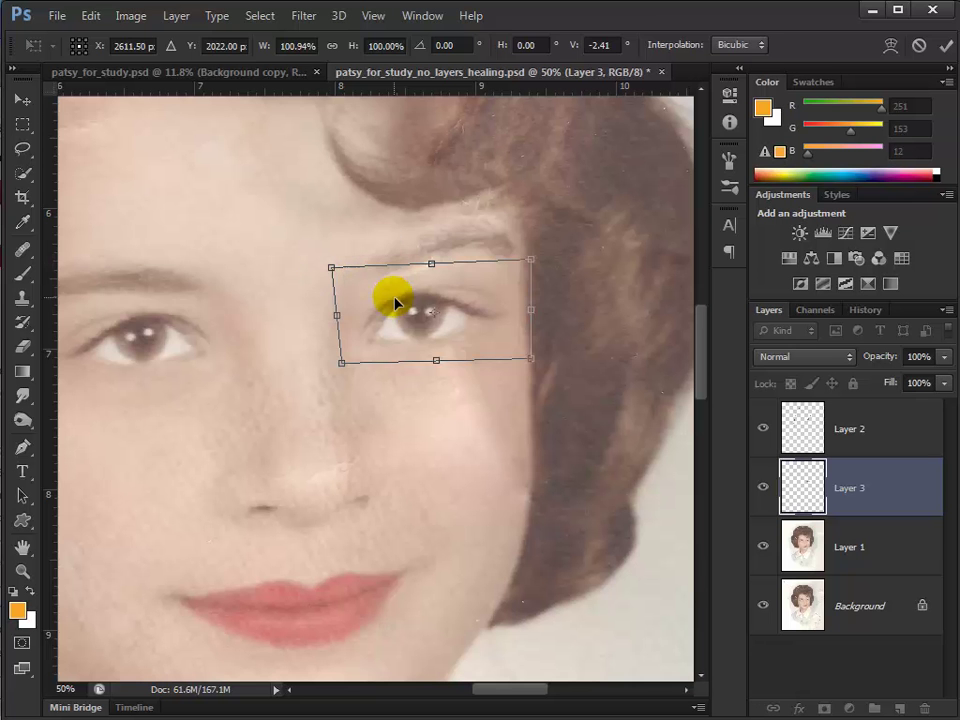
double_click(390, 302)
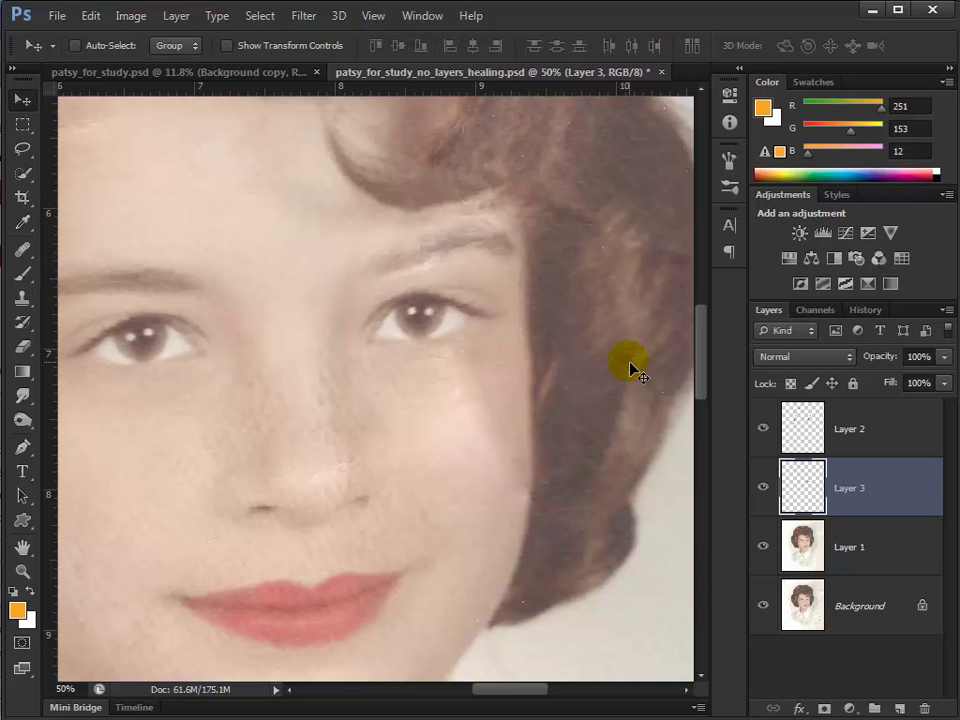
Check the eye against the whole portrait and choose the Patch tool for retouching the cheek below it.
key("ctrl+0")
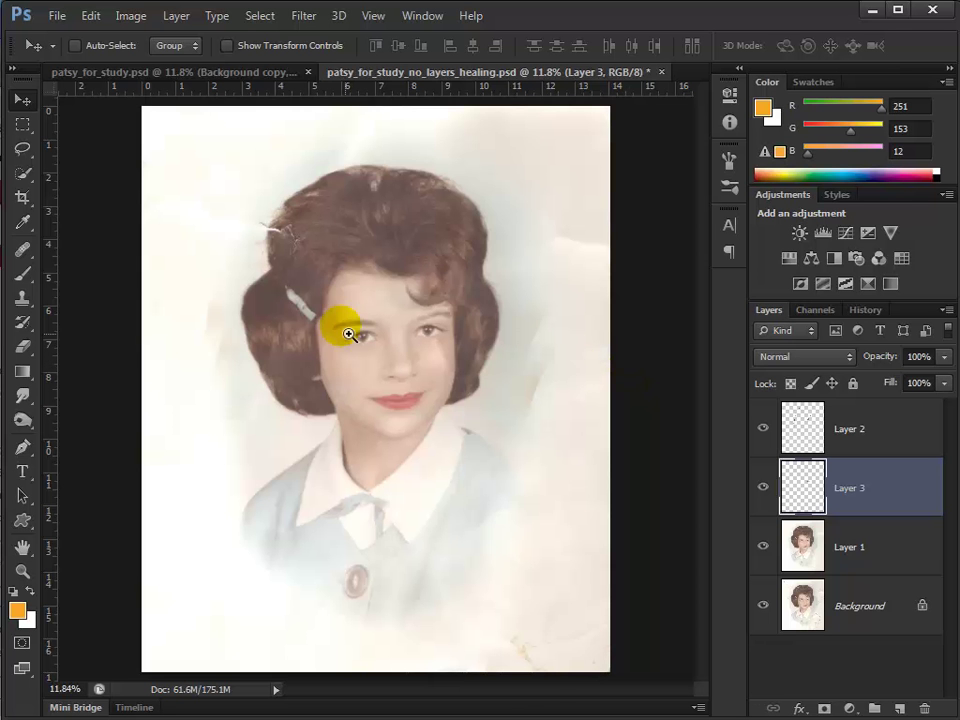
left_click(441, 355)
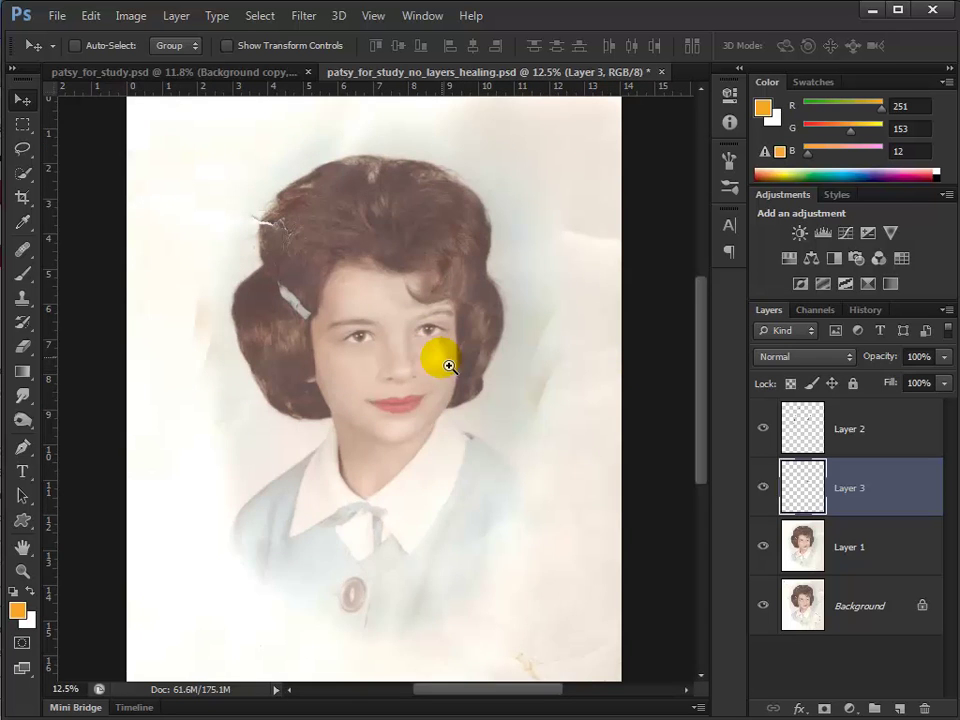
left_click(448, 364)
left_click(448, 364)
left_click(448, 364)
left_click(452, 368)
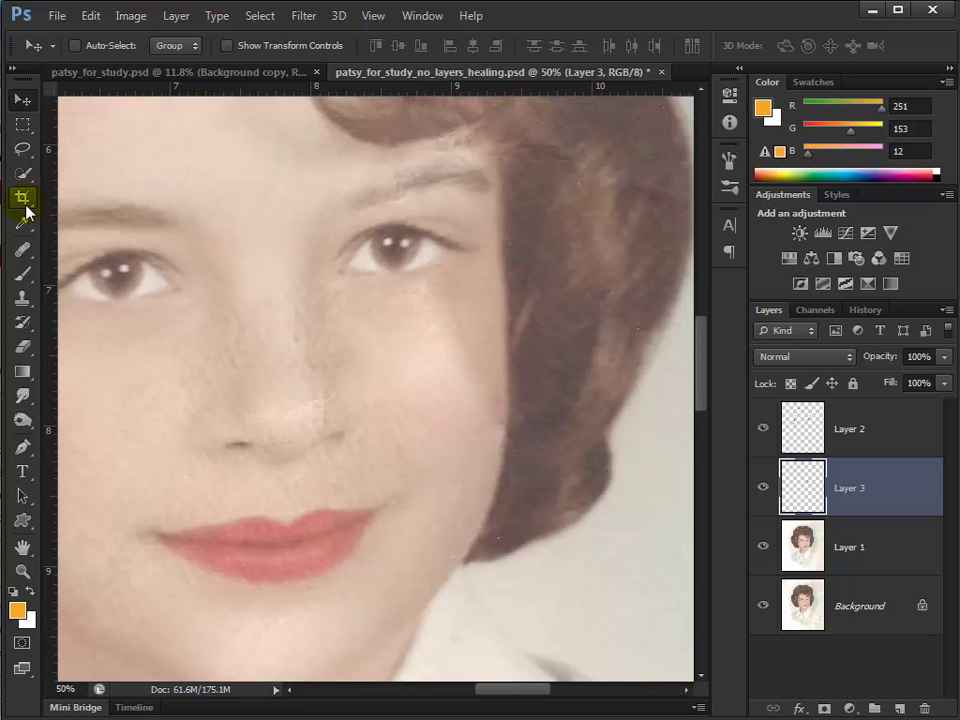
left_click_drag(22, 249, 100, 270)
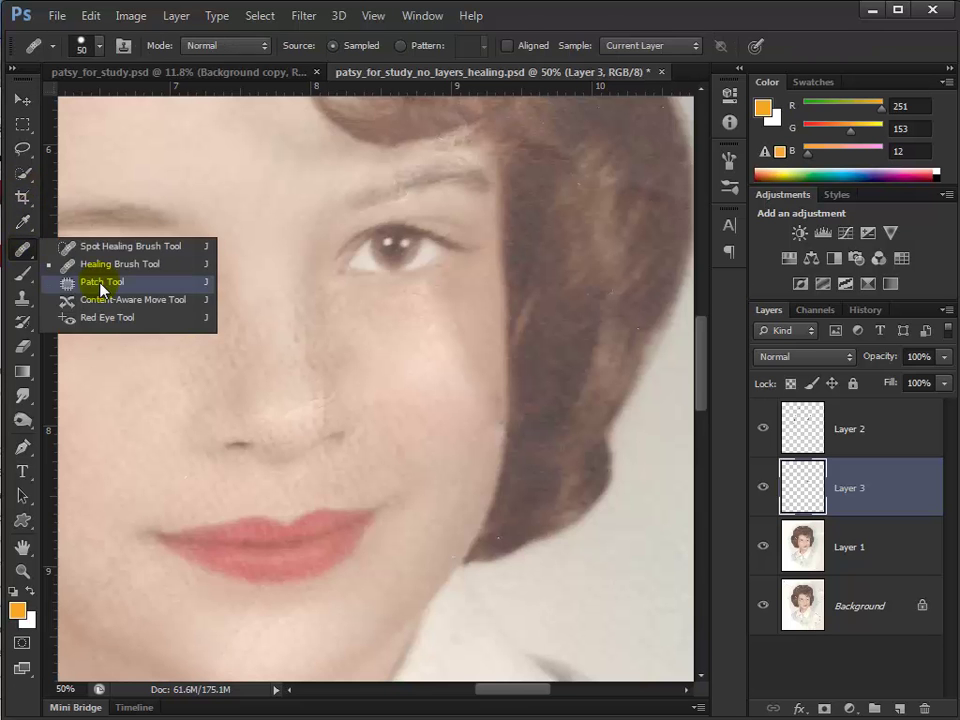
left_click(100, 287)
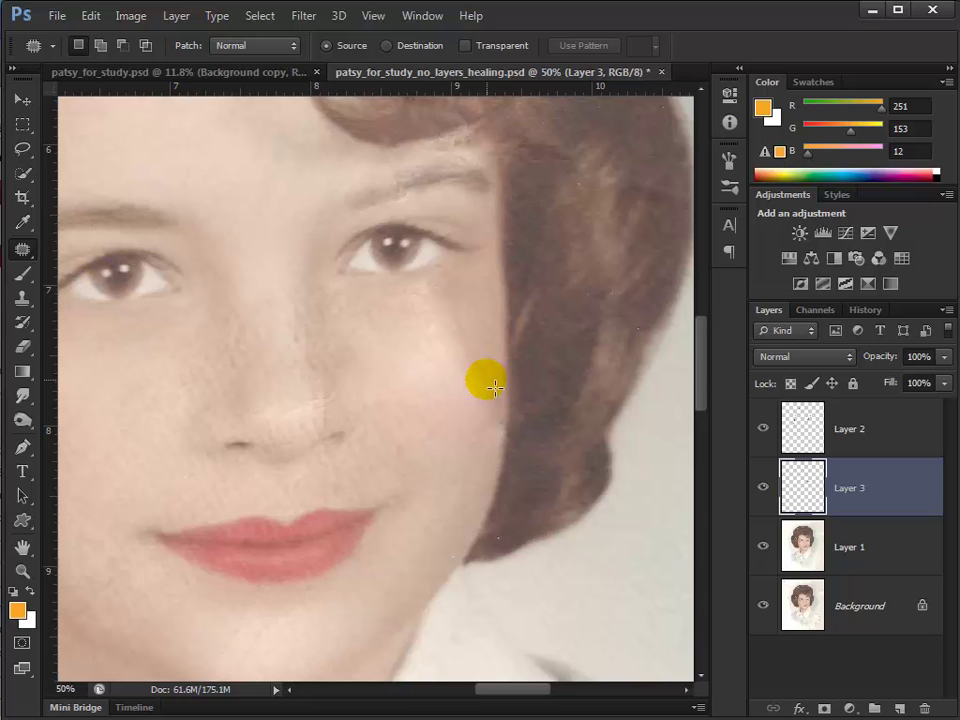
Try to patch the uneven cheek area below the eye while Layer 3 is the active layer.
mouse_move(497, 386)
left_mouse_down()
mouse_move(462, 298)
mouse_move(450, 294)
mouse_move(431, 328)
mouse_move(450, 376)
mouse_move(460, 396)
mouse_move(502, 409)
mouse_move(443, 390)
left_mouse_up()
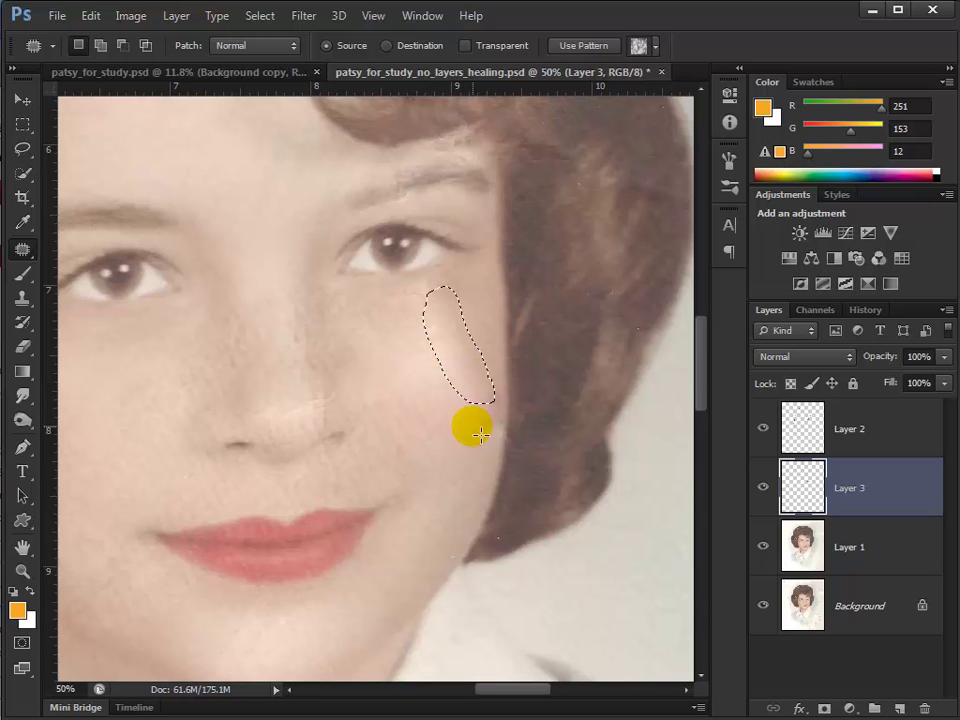
key("ctrl+d")
mouse_move(463, 347)
left_mouse_down()
mouse_move(469, 407)
mouse_move(497, 399)
mouse_move(497, 411)
mouse_move(416, 411)
left_mouse_up()
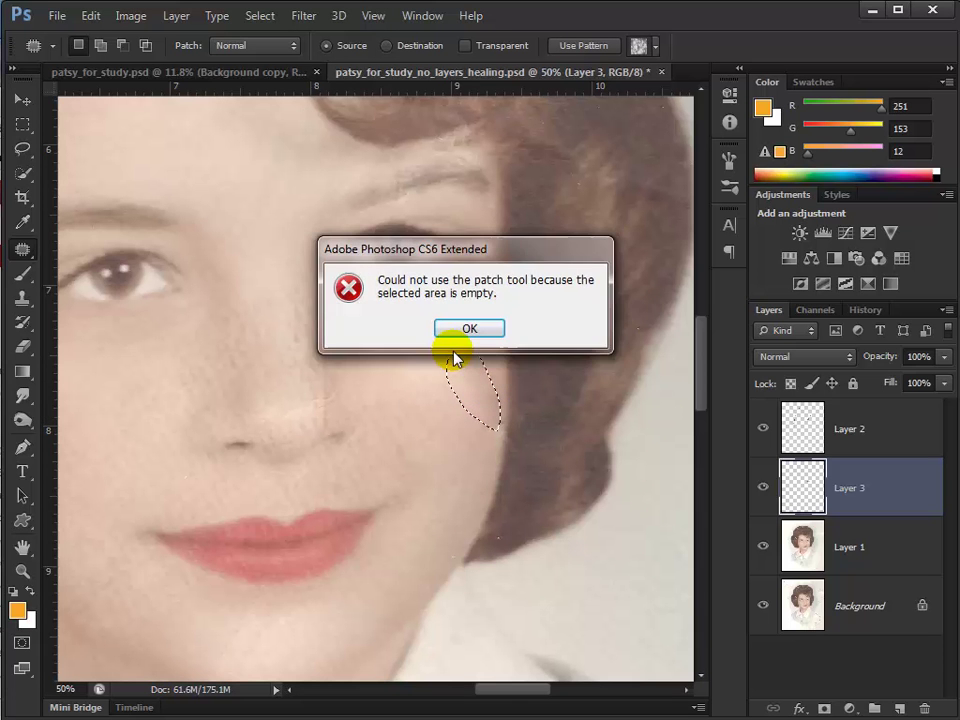
left_click(465, 327)
left_click_drag(490, 402, 454, 377)
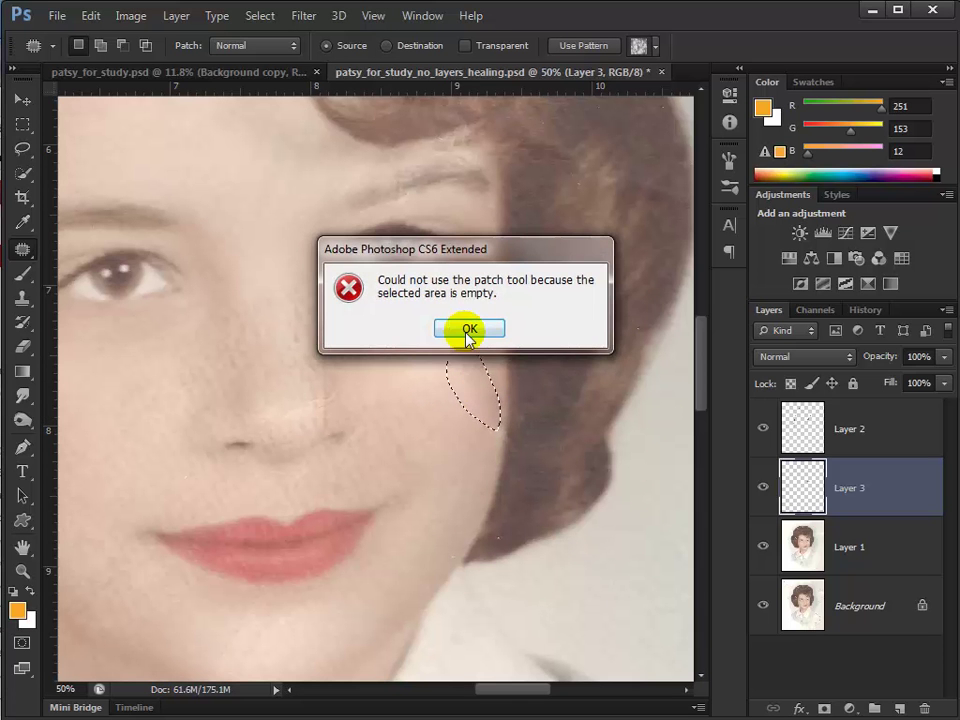
left_click(467, 333)
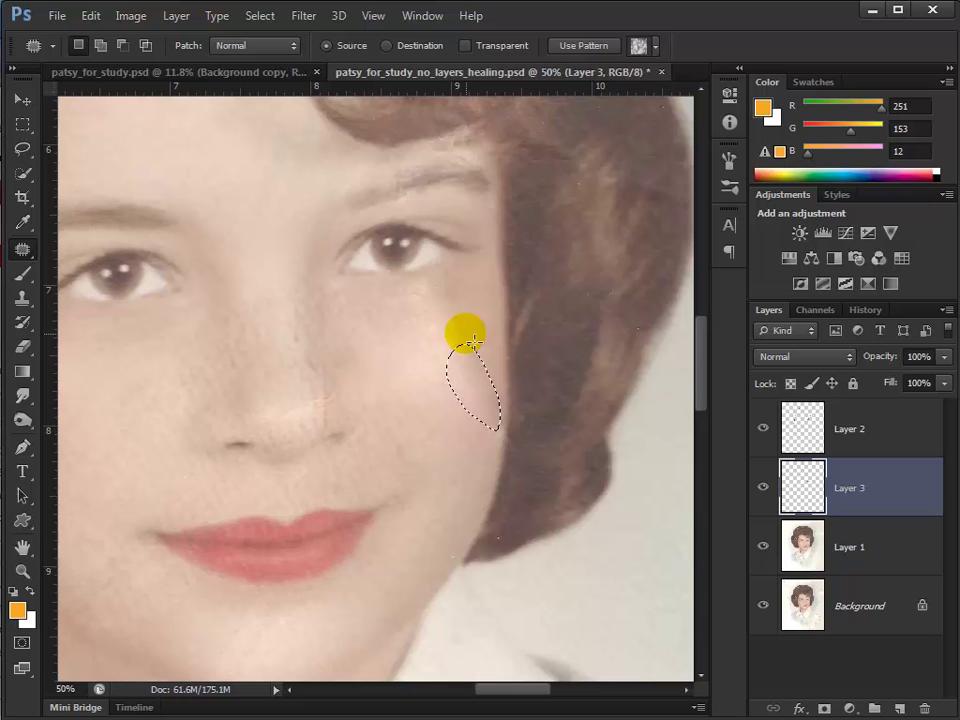
Patch the uneven tones on the cheek below the eye and beside the nose with clean skin on Layer 1.
left_click(810, 555)
left_click_drag(497, 412, 450, 437)
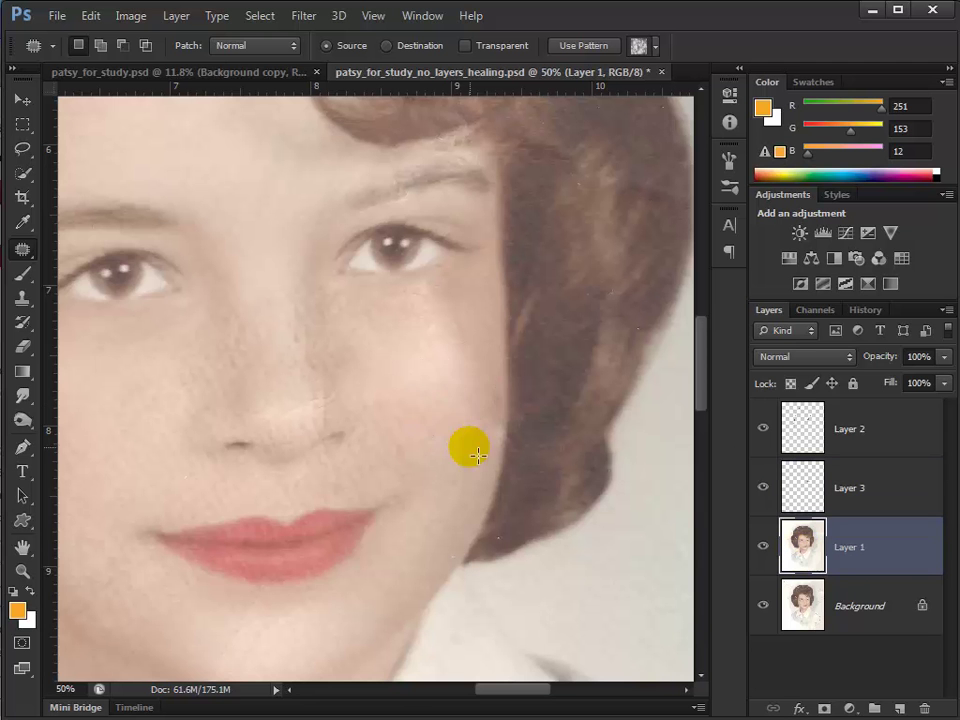
key("ctrl+d")
mouse_move(456, 318)
left_mouse_down()
mouse_move(428, 296)
mouse_move(410, 302)
mouse_move(426, 374)
mouse_move(482, 378)
mouse_move(472, 332)
mouse_move(439, 422)
left_mouse_up()
key("ctrl+d")
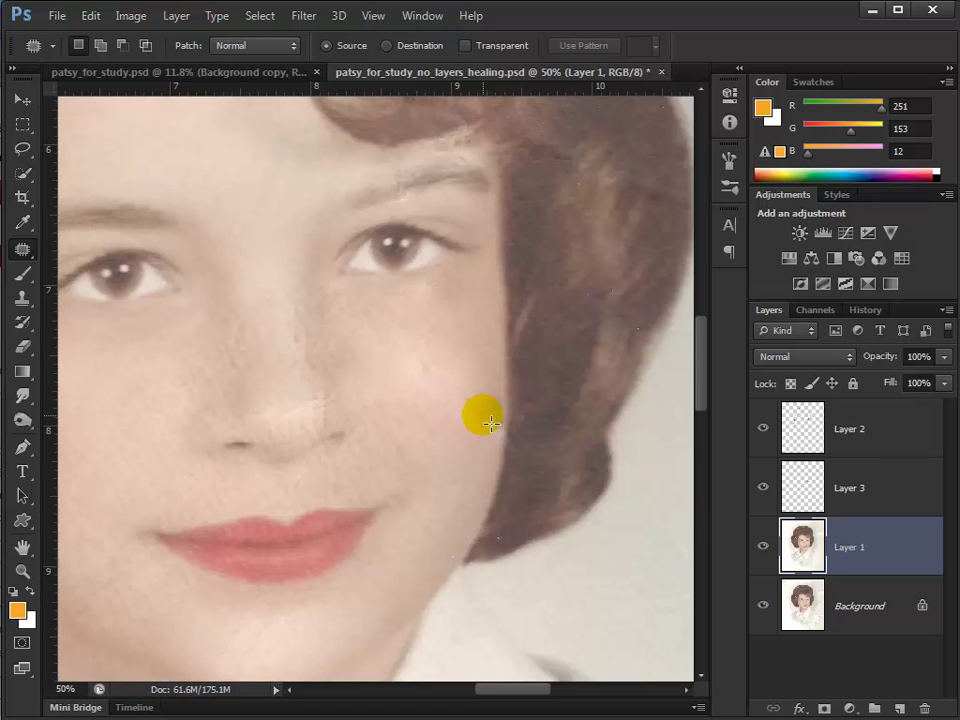
mouse_move(497, 398)
left_mouse_down()
mouse_move(454, 349)
mouse_move(444, 429)
mouse_move(484, 446)
mouse_move(502, 404)
mouse_move(414, 450)
mouse_move(432, 467)
mouse_move(439, 386)
left_mouse_up()
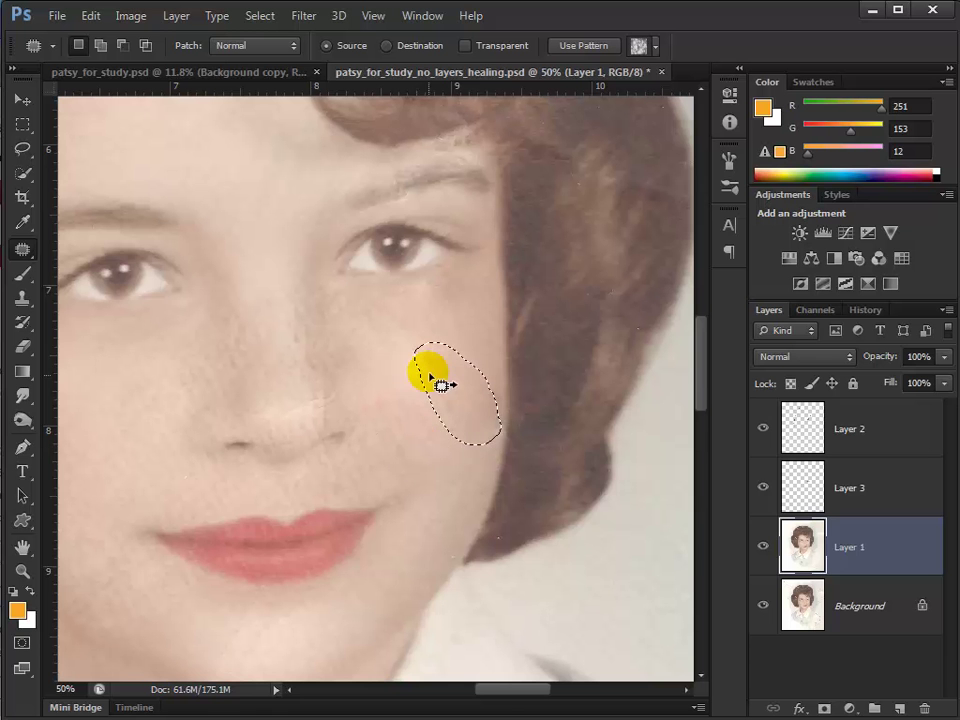
key("ctrl+d")
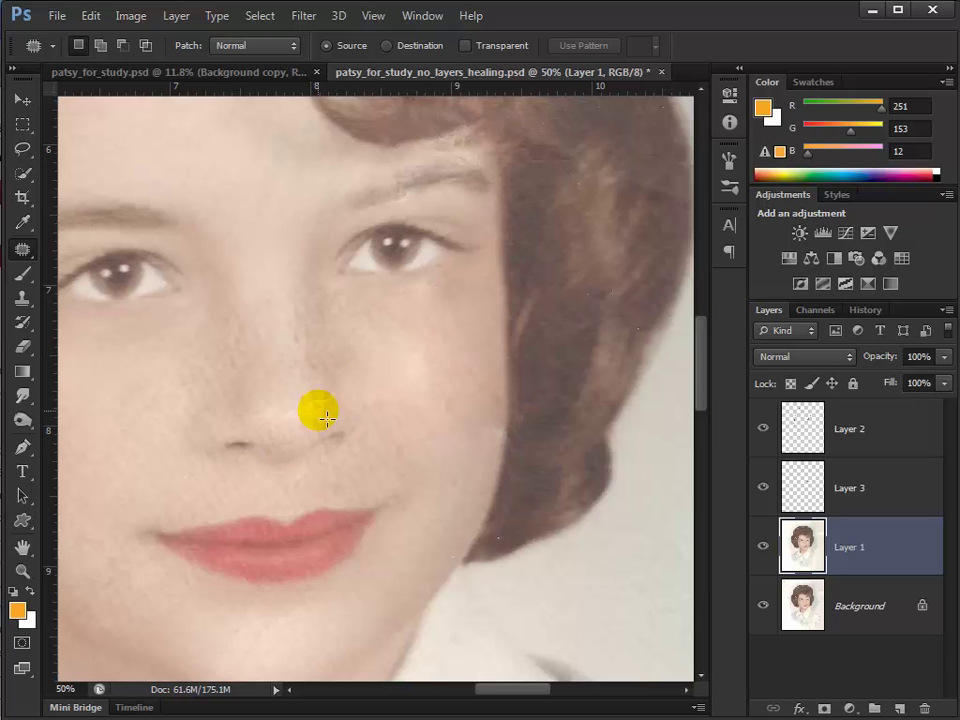
mouse_move(338, 386)
left_mouse_down()
mouse_move(275, 428)
mouse_move(291, 432)
mouse_move(346, 410)
mouse_move(352, 397)
mouse_move(335, 400)
mouse_move(320, 384)
mouse_move(534, 461)
left_mouse_up()
key("ctrl+d")
Set up the Clone Stamp with a soft 10 px brush for the damaged upper tip of the hair ribbon.
left_click_drag(313, 411, 568, 521)
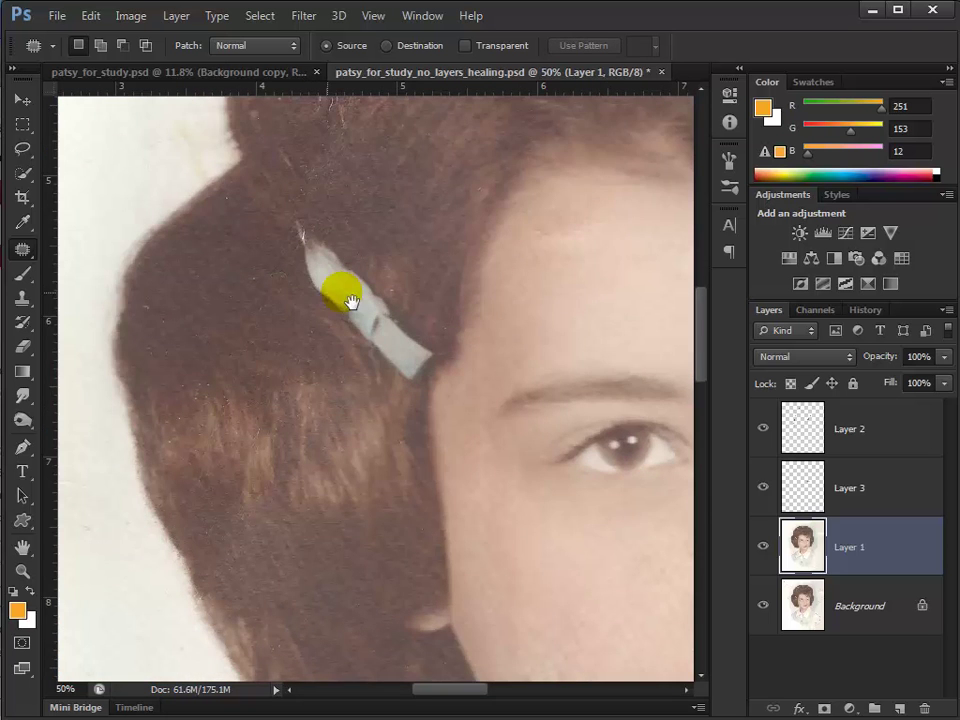
left_click_drag(355, 345, 339, 429)
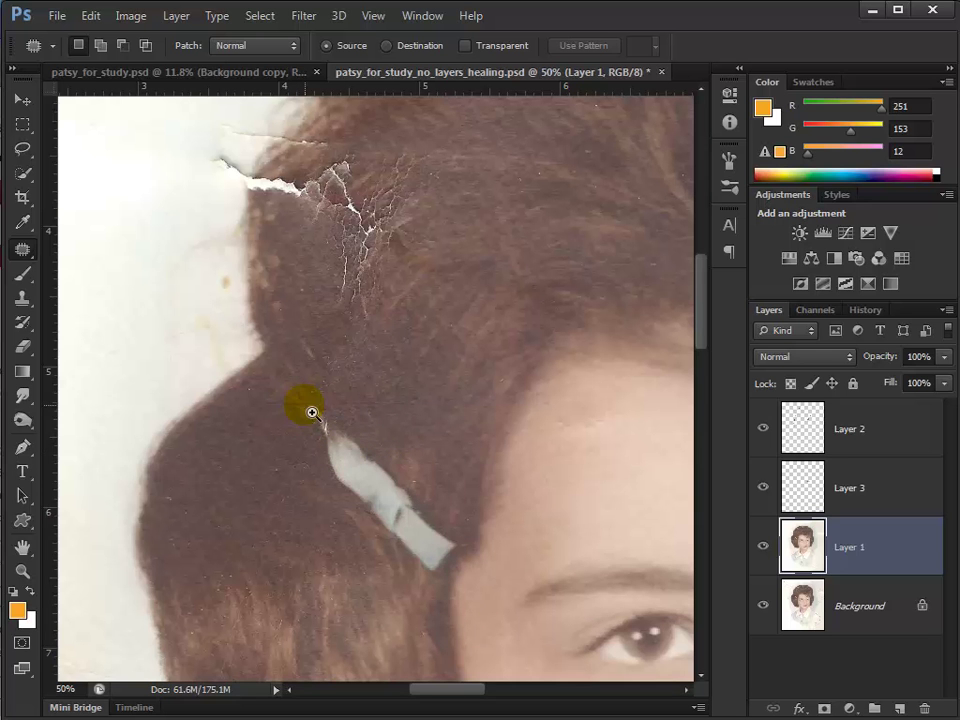
left_click_drag(297, 405, 362, 320)
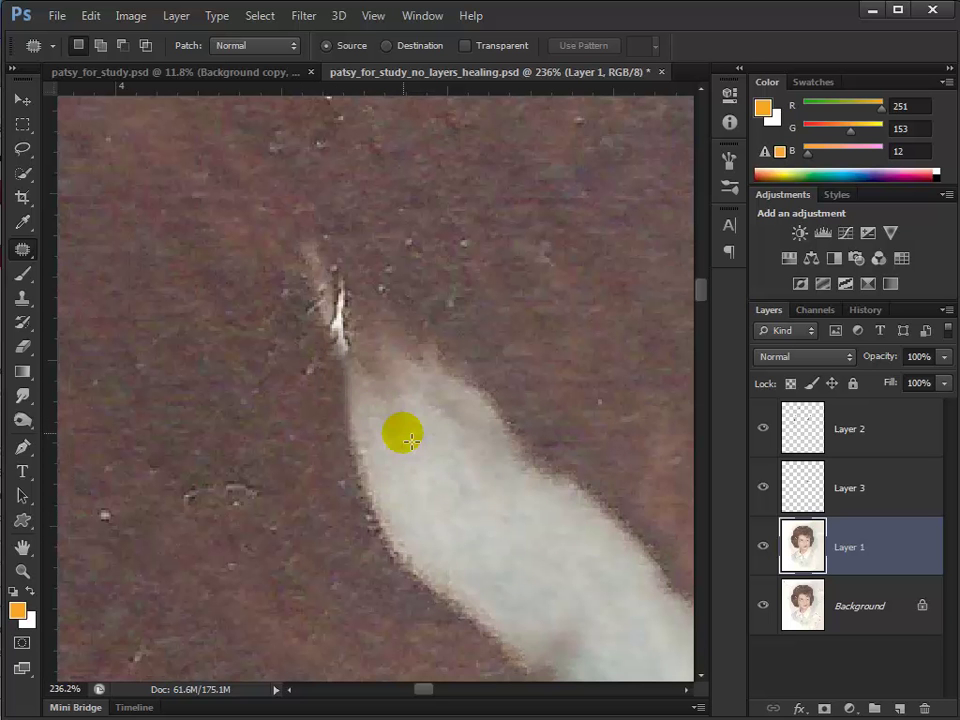
key("s")
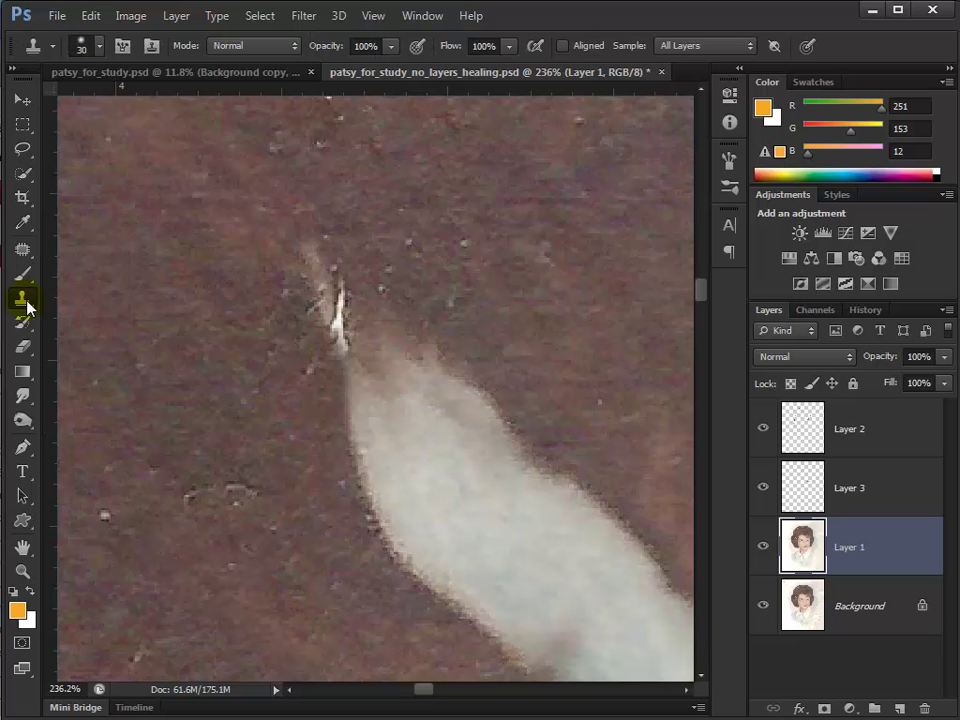
key("bracketleft")
key("bracketleft")
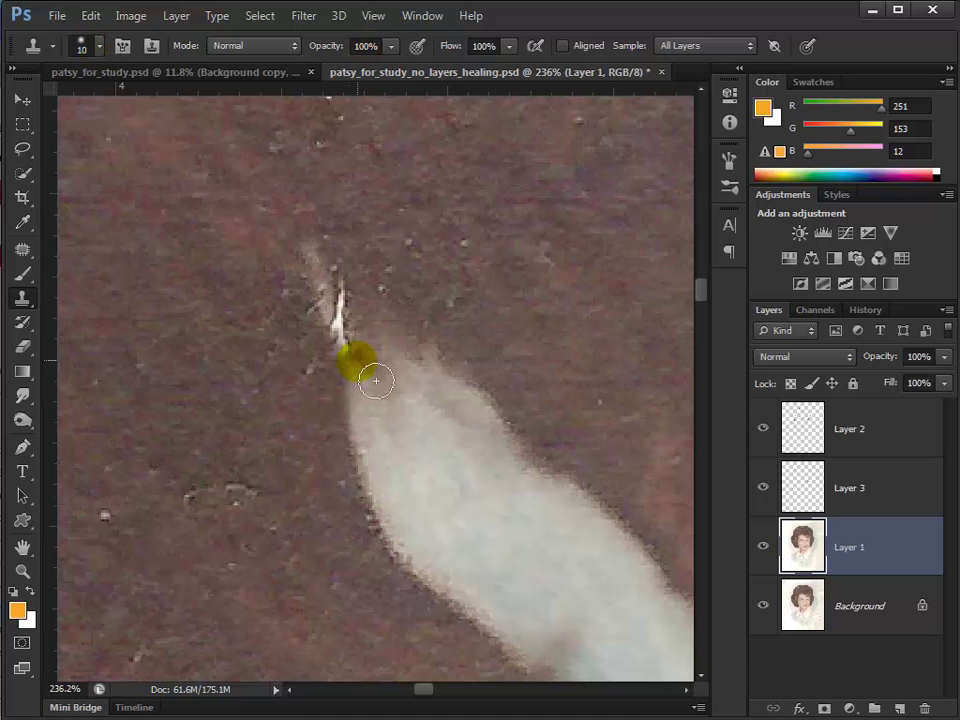
left_click(85, 53)
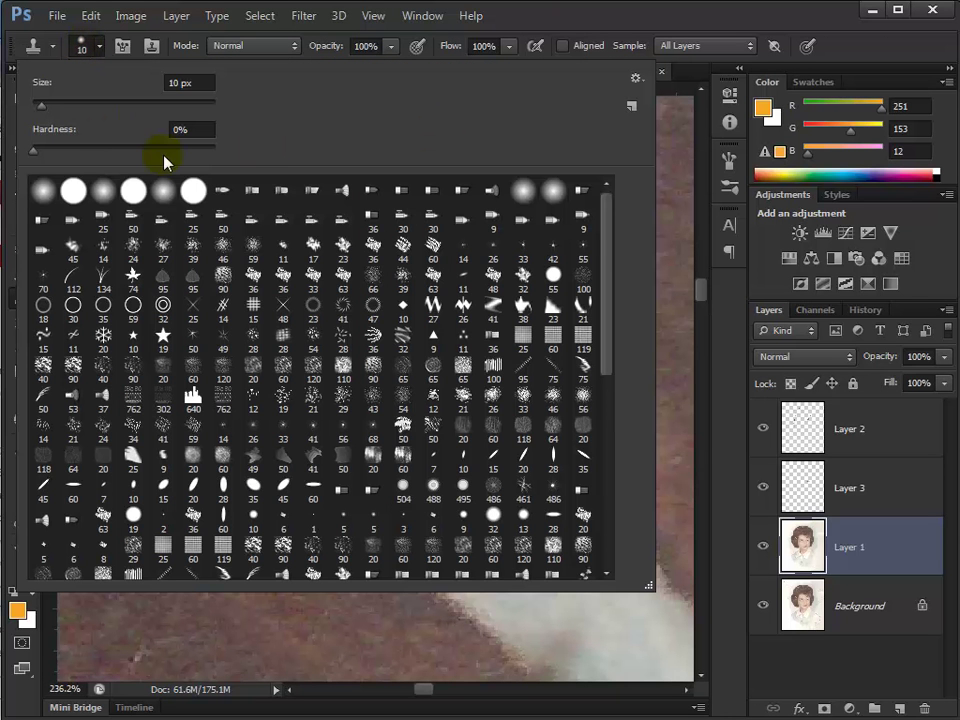
left_click(697, 22)
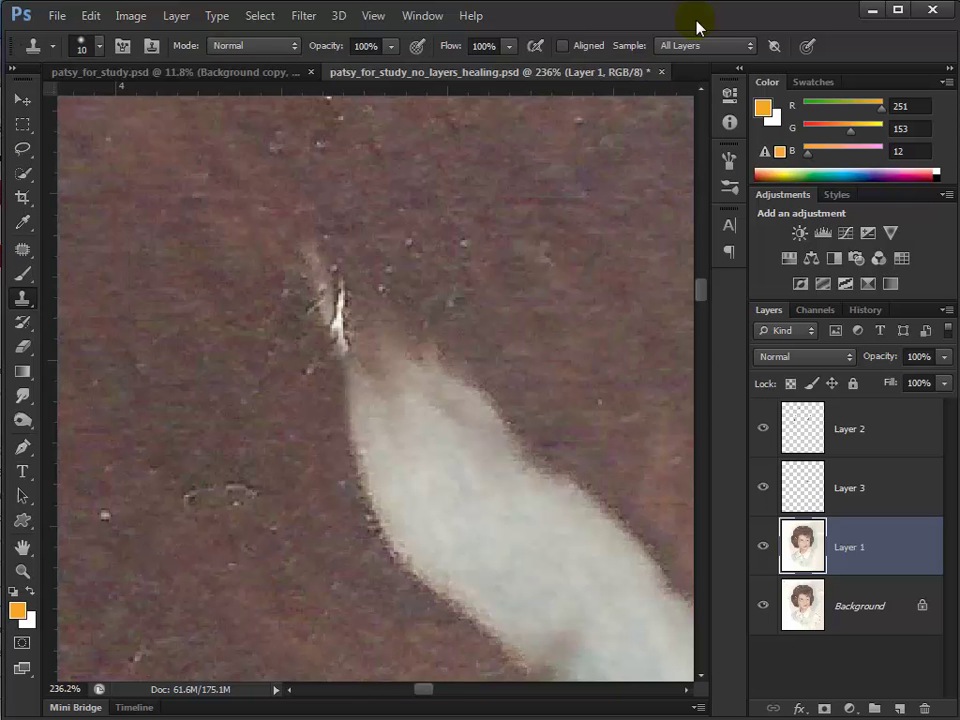
Clone over the white cracks at the hair ribbon's upper tip on Layer 1, rebuilding the tip from ribbon and hair texture.
left_click(357, 426, "alt")
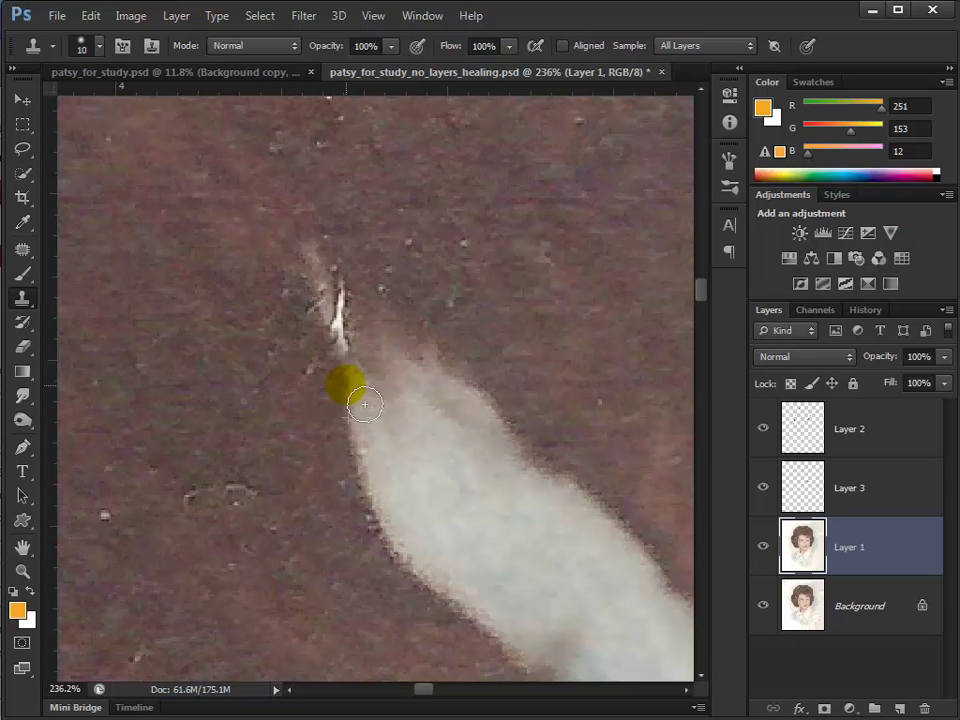
mouse_move(364, 404)
left_mouse_down()
mouse_move(356, 347)
mouse_move(361, 361)
mouse_move(444, 367)
mouse_move(397, 348)
mouse_move(351, 302)
left_mouse_up()
left_click(443, 367, "alt")
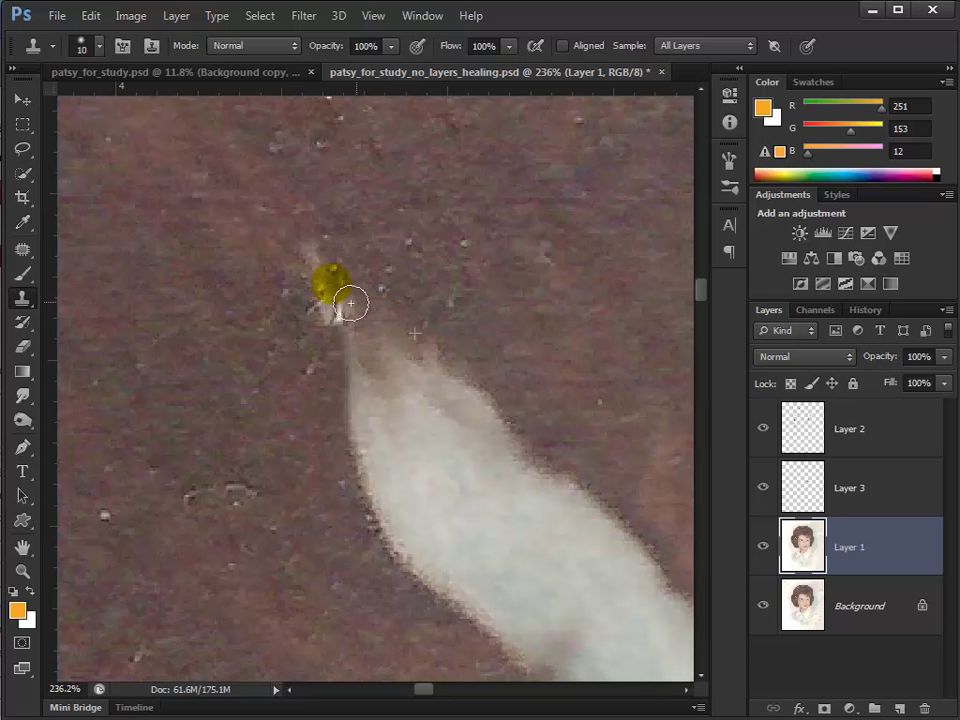
left_click(370, 453, "alt")
mouse_move(360, 465)
left_mouse_down()
mouse_move(364, 396)
mouse_move(349, 319)
mouse_move(358, 334)
mouse_move(501, 409)
mouse_move(276, 270)
mouse_move(326, 281)
mouse_move(332, 302)
mouse_move(319, 332)
mouse_move(300, 317)
mouse_move(376, 271)
mouse_move(385, 281)
mouse_move(326, 274)
mouse_move(435, 287)
mouse_move(431, 264)
mouse_move(407, 300)
mouse_move(454, 309)
mouse_move(516, 280)
mouse_move(482, 259)
mouse_move(396, 285)
mouse_move(225, 272)
mouse_move(341, 294)
mouse_move(357, 276)
mouse_move(311, 456)
mouse_move(283, 534)
mouse_move(238, 514)
mouse_move(199, 527)
mouse_move(255, 512)
mouse_move(126, 553)
mouse_move(120, 528)
mouse_move(214, 506)
mouse_move(373, 225)
mouse_move(140, 306)
mouse_move(79, 268)
left_mouse_up()
Heal the specks in the hair around the ribbon tip on Layer 1 using a 15 px Spot Healing Brush with Sample All Layers enabled.
left_click_drag(22, 249, 66, 248)
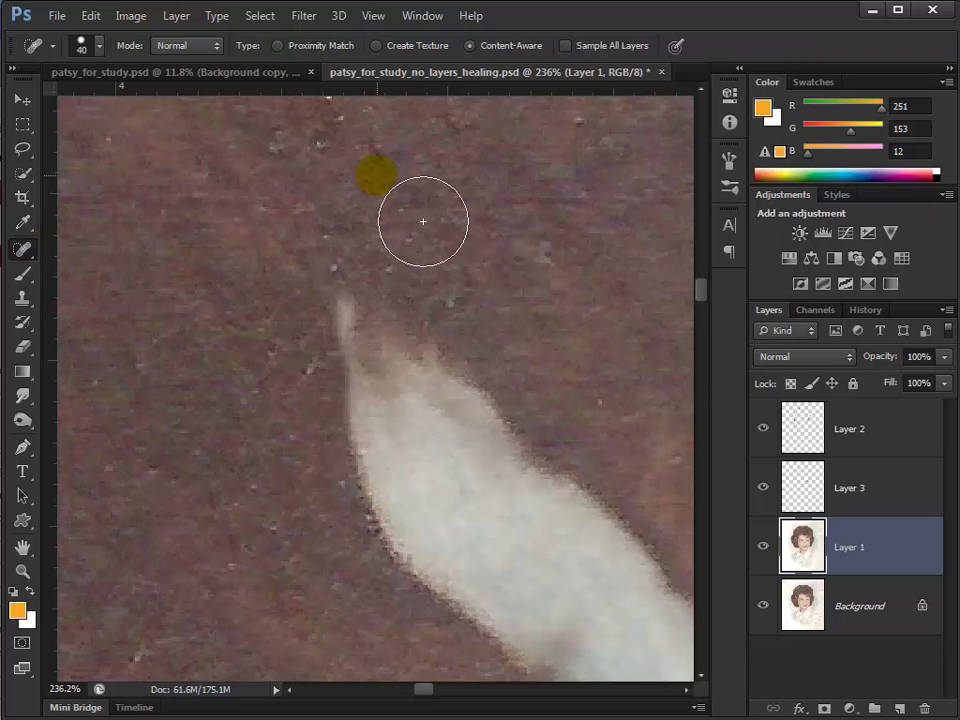
key("bracketleft")
key("bracketleft")
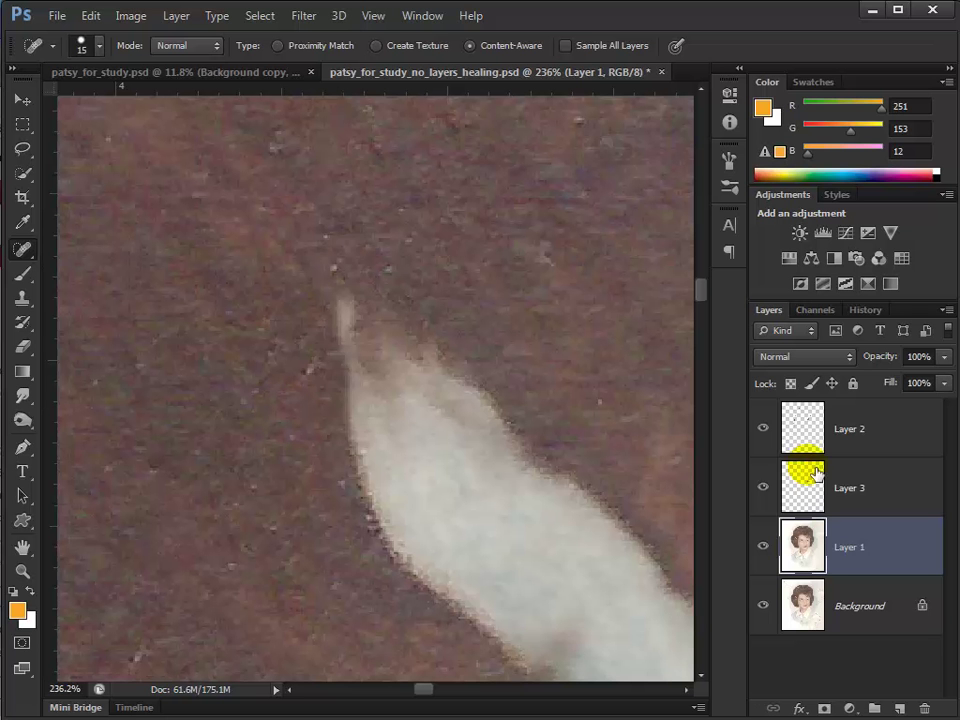
left_click(803, 425)
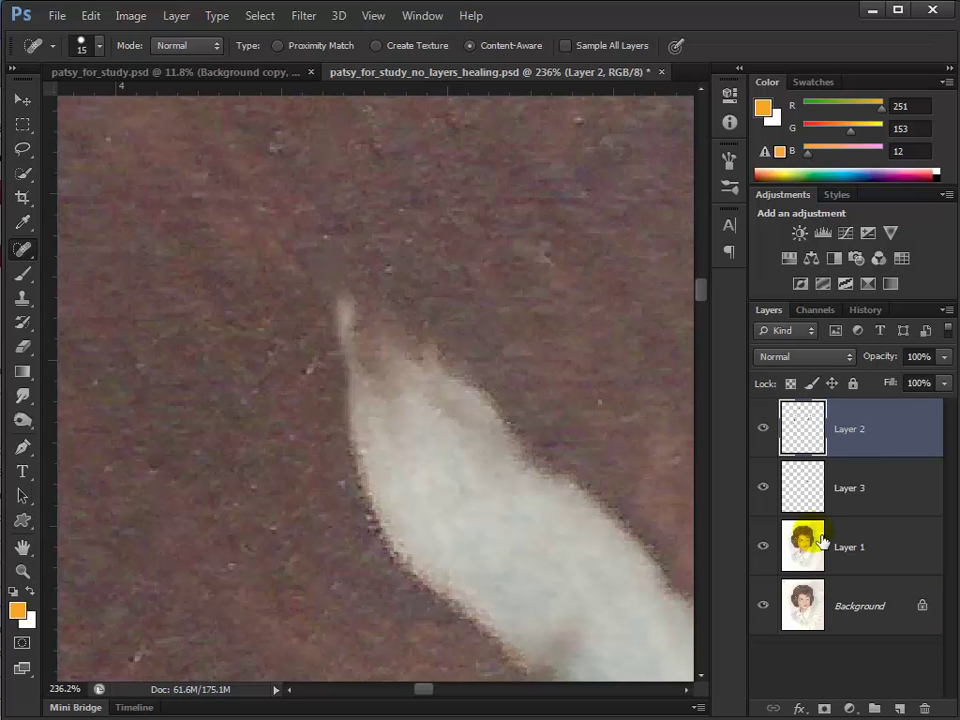
left_click(822, 541)
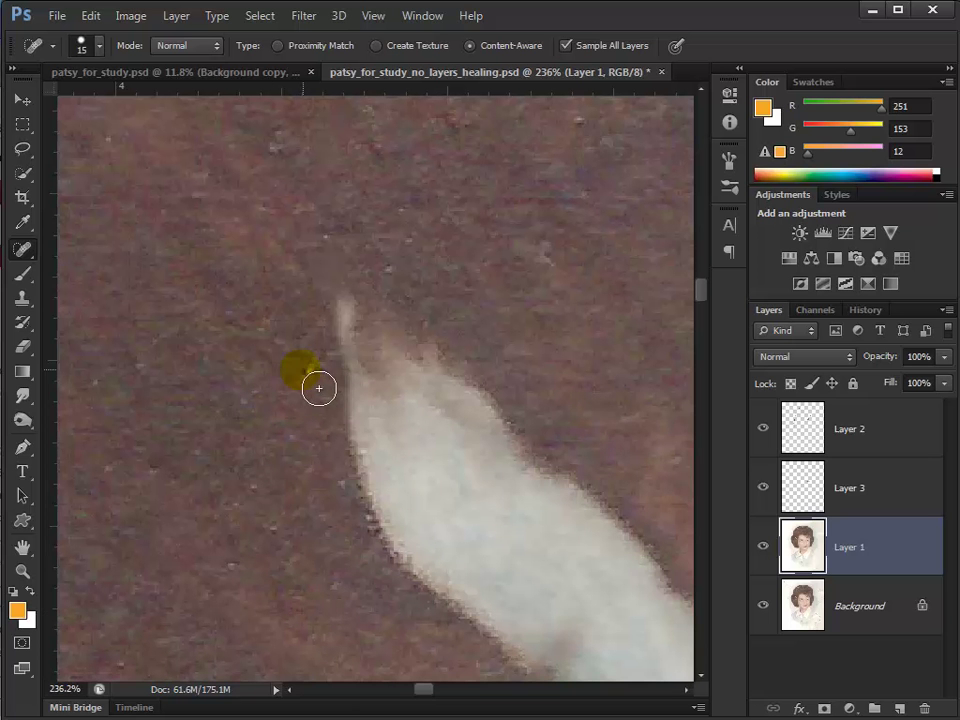
Heal the scattered white specks in the hair above the ribbon tip on Layer 2 with the 15 px Spot Healing Brush.
key("s")
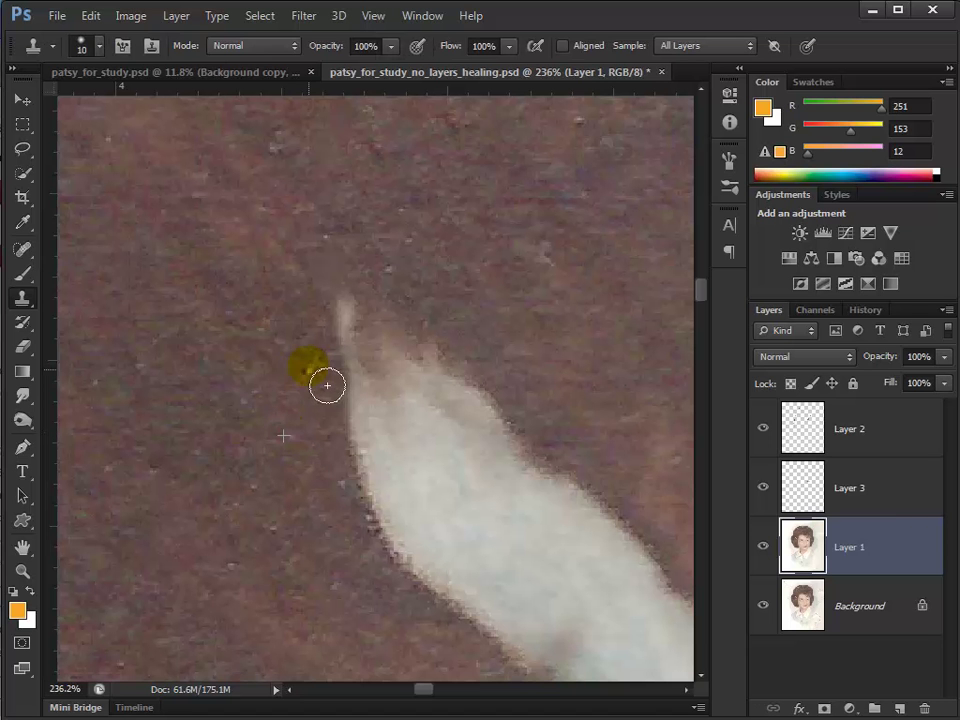
left_click(806, 422)
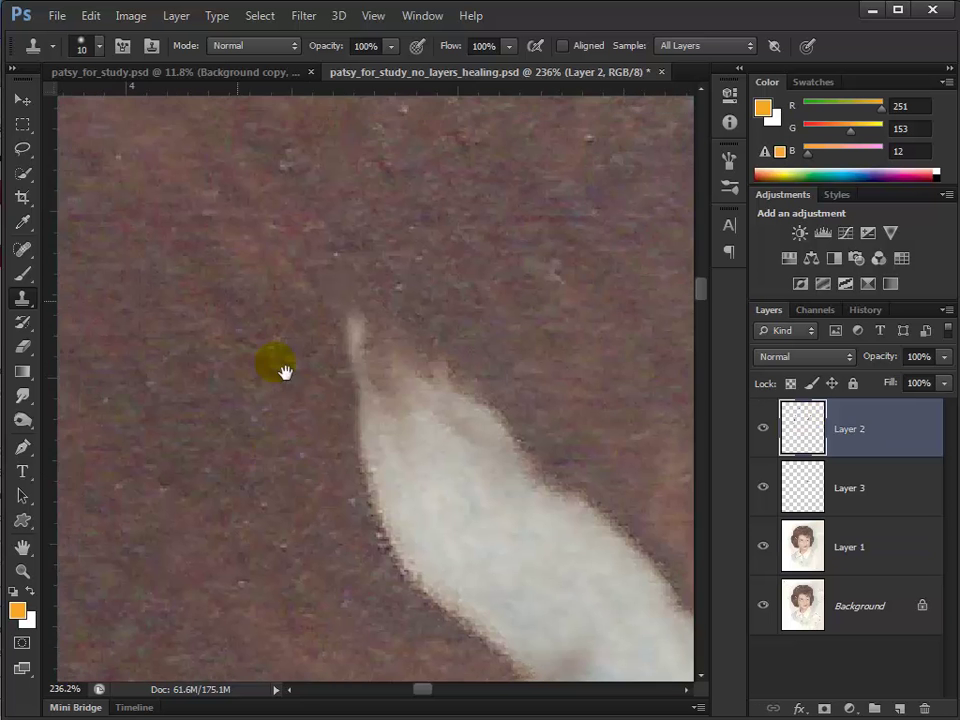
left_click_drag(285, 371, 300, 506)
left_click_drag(229, 472, 207, 451)
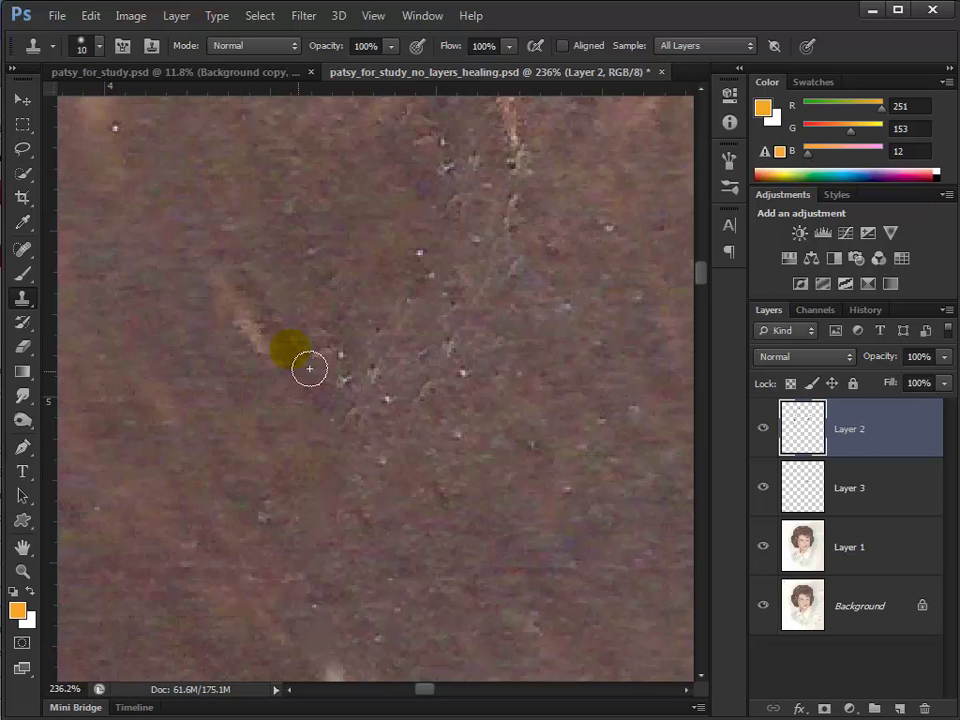
left_click(22, 250)
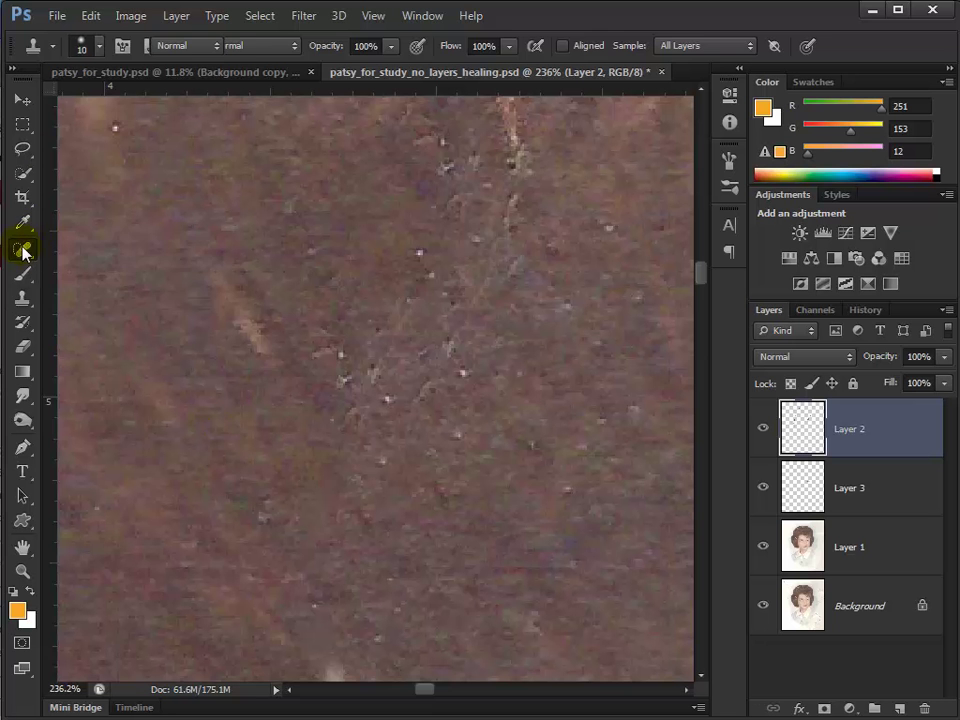
left_click(101, 253)
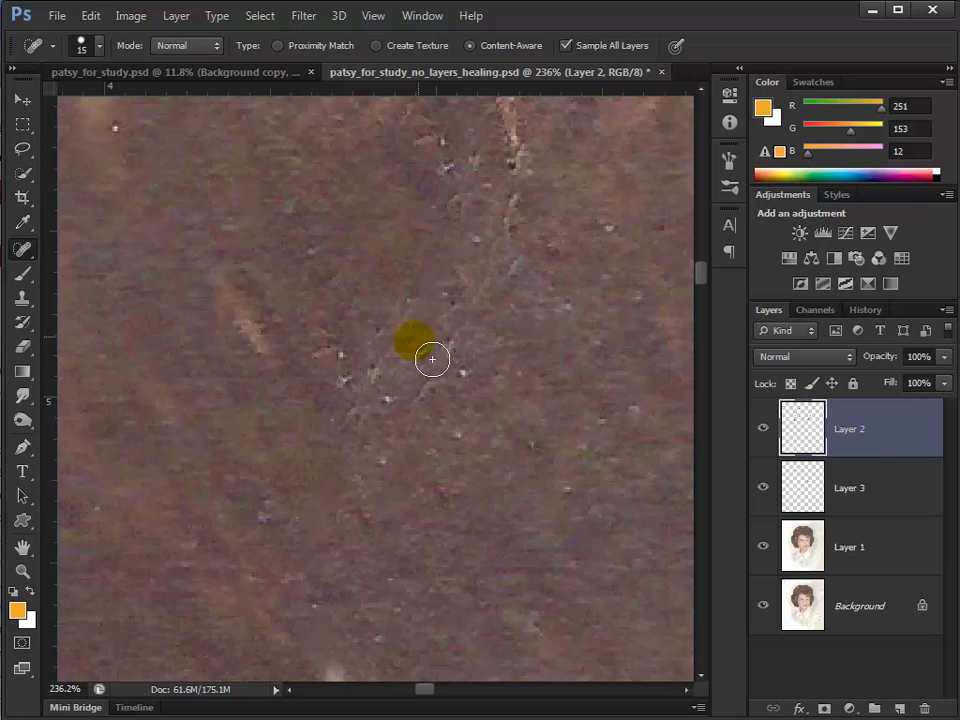
left_click(390, 406)
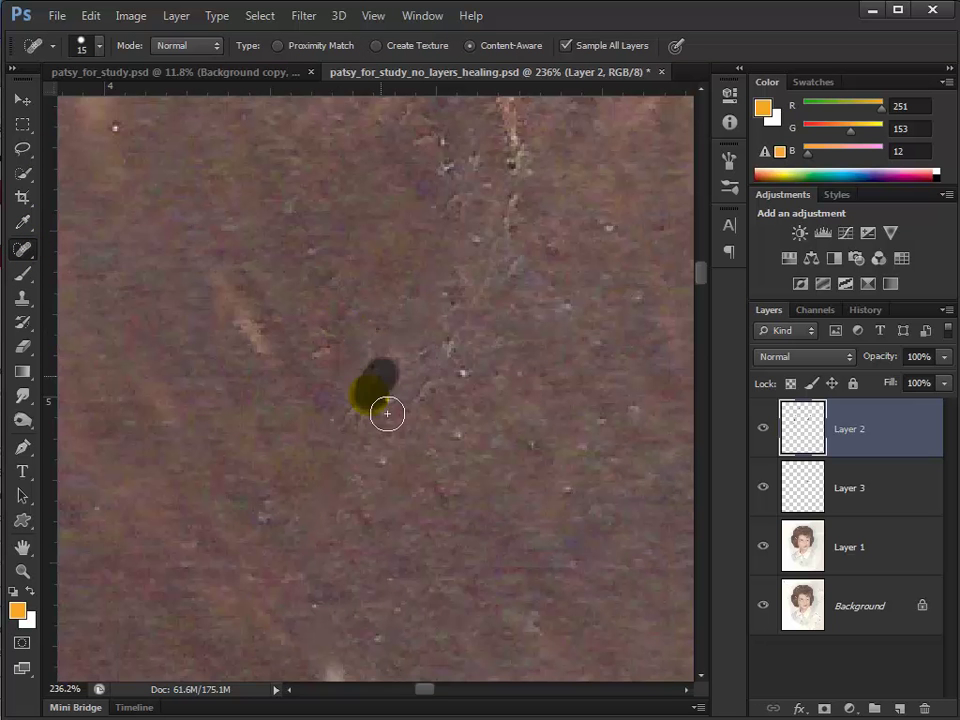
left_click(451, 406)
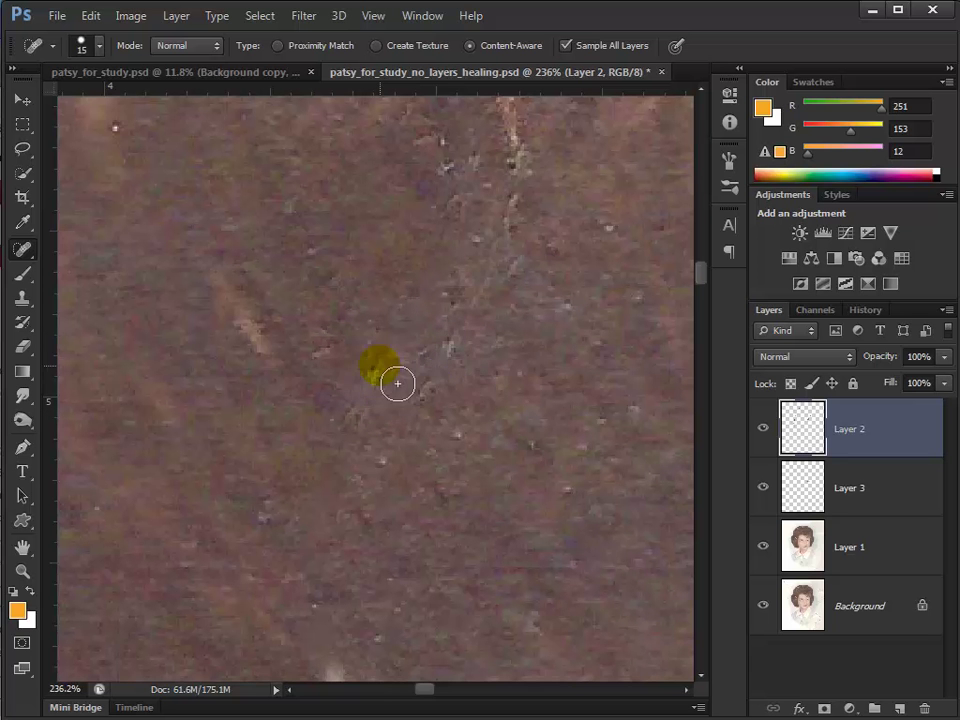
left_click(471, 375)
left_click(476, 453)
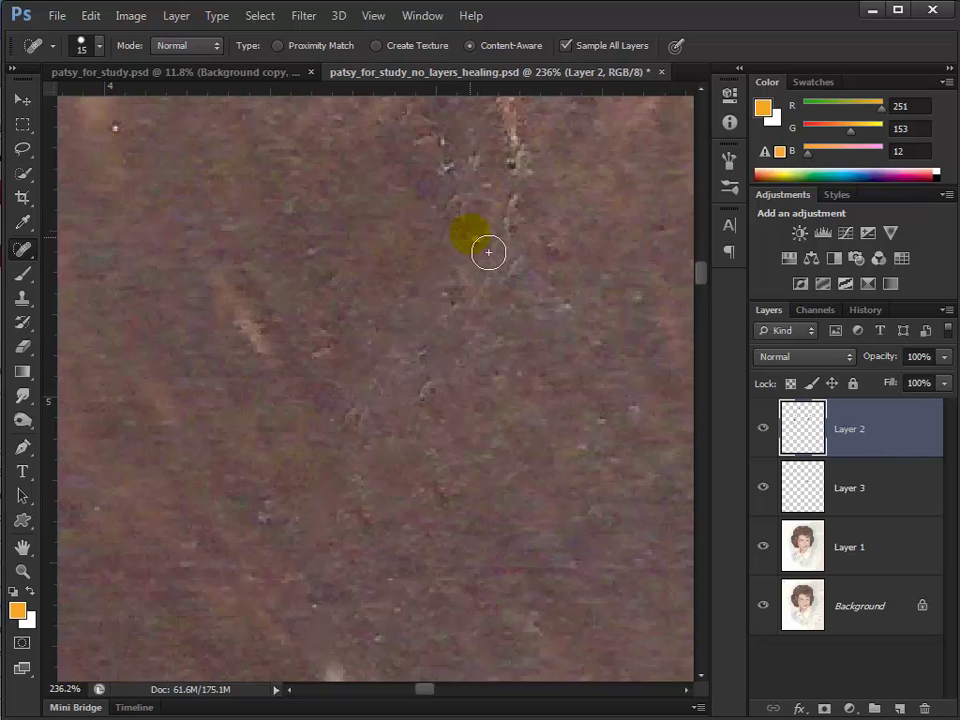
Heal the thin light crack and the remaining rough flecks in the hair above the ribbon tip on Layer 2.
left_click(537, 131)
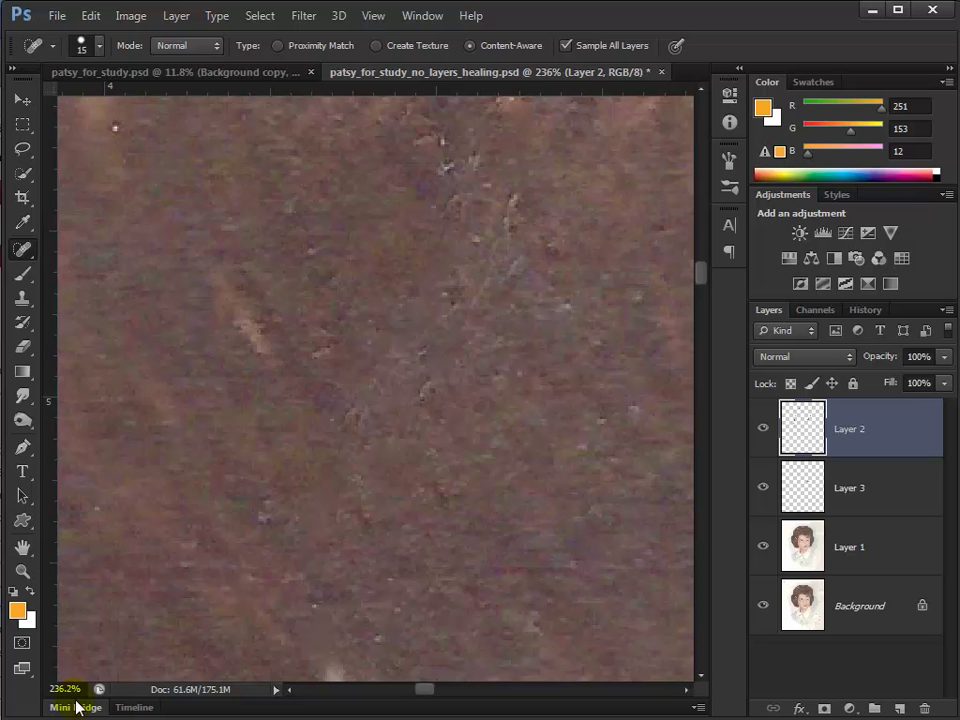
mouse_move(411, 315)
left_mouse_down()
mouse_move(444, 225)
mouse_move(446, 183)
mouse_move(508, 162)
mouse_move(503, 148)
mouse_move(481, 184)
mouse_move(525, 203)
mouse_move(528, 253)
mouse_move(493, 322)
mouse_move(480, 225)
left_mouse_up()
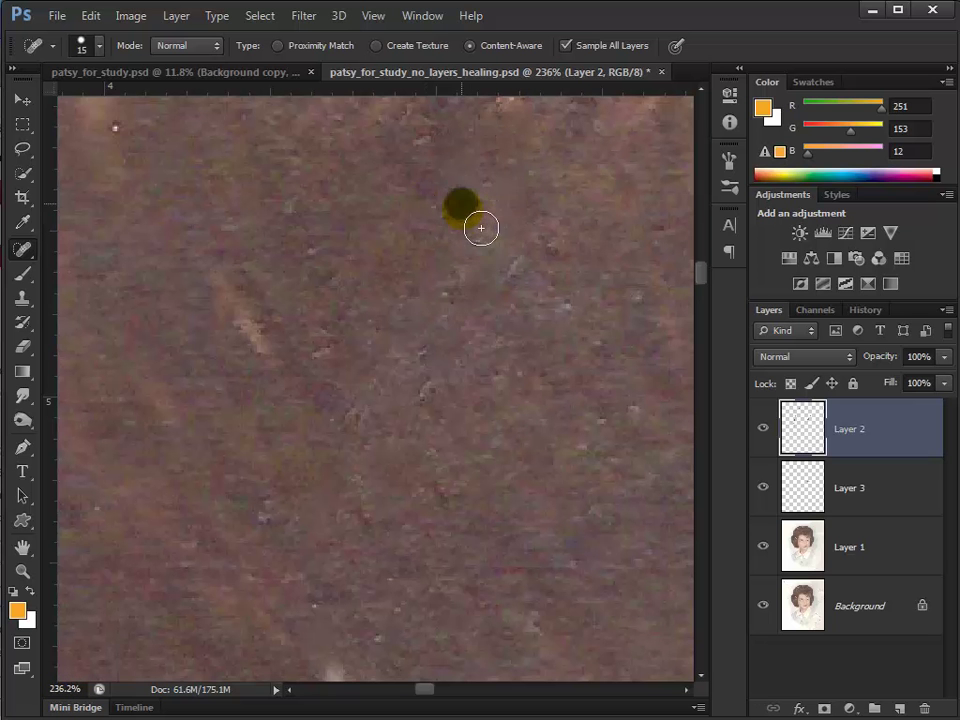
left_click_drag(439, 392, 446, 411)
left_click(323, 365)
left_click(448, 326)
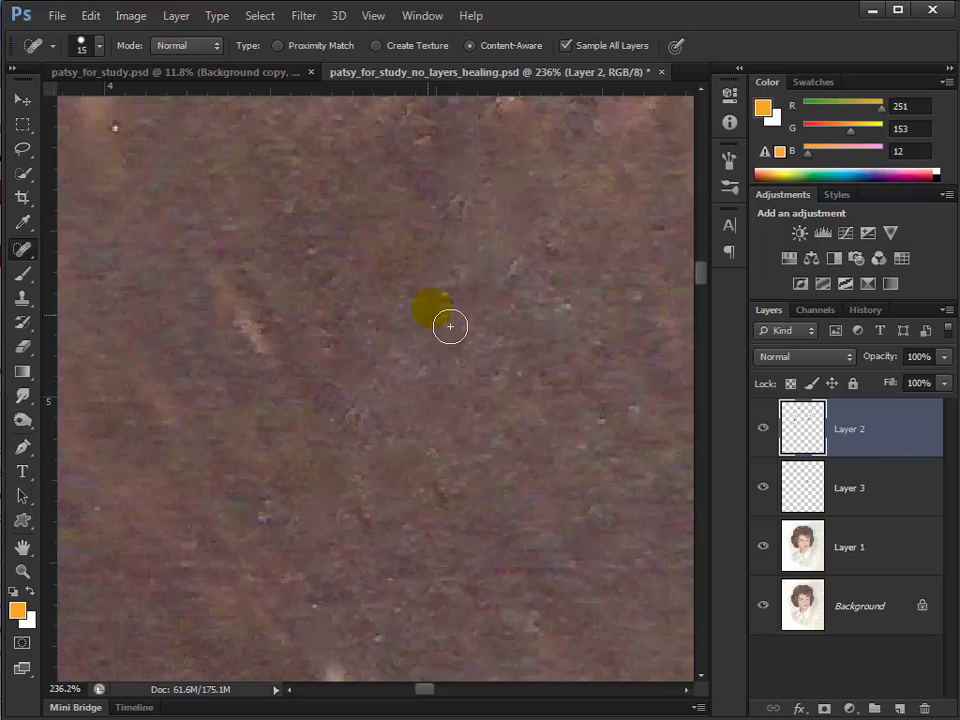
Try to patch the rough hair area above the ribbon tip on Layer 2 with the Patch tool.
left_click(133, 369)
left_click(86, 311)
left_click(24, 250)
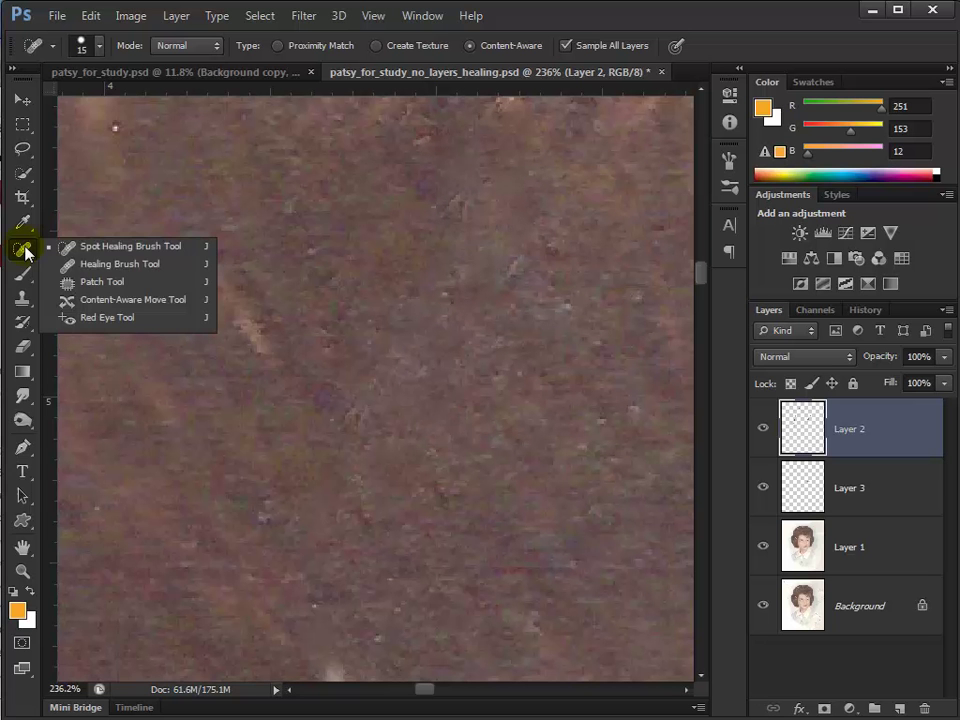
left_click(88, 283)
mouse_move(515, 388)
left_mouse_down()
mouse_move(541, 372)
mouse_move(574, 302)
mouse_move(510, 213)
mouse_move(375, 216)
mouse_move(342, 295)
mouse_move(357, 433)
mouse_move(531, 392)
left_mouse_up()
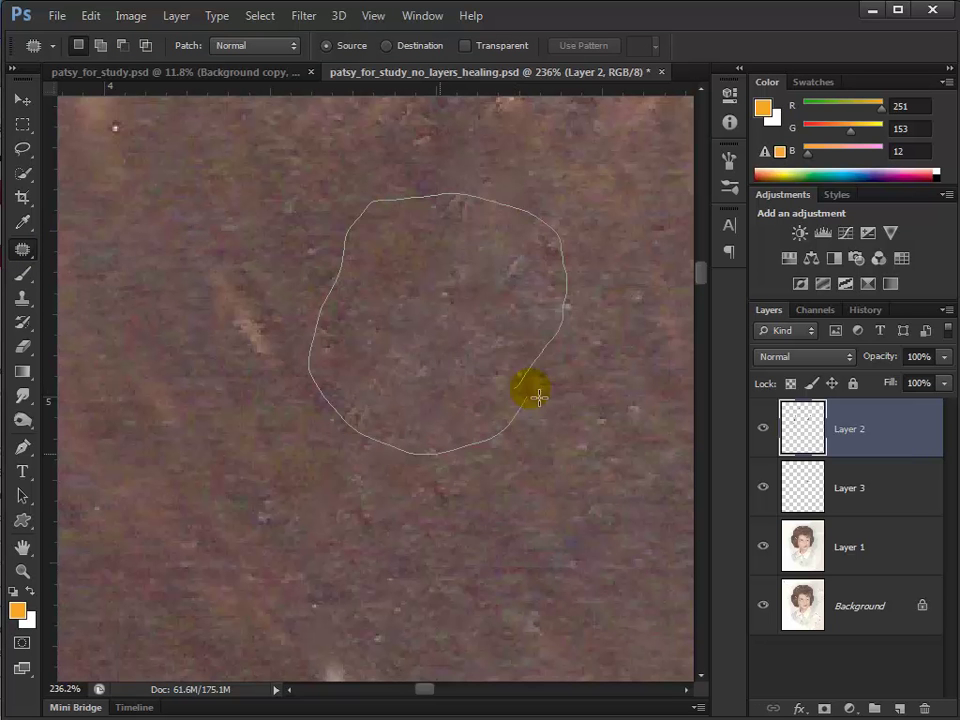
mouse_move(440, 340)
left_mouse_down()
mouse_move(304, 371)
mouse_move(183, 380)
mouse_move(199, 369)
left_mouse_up()
key("ctrl+d")
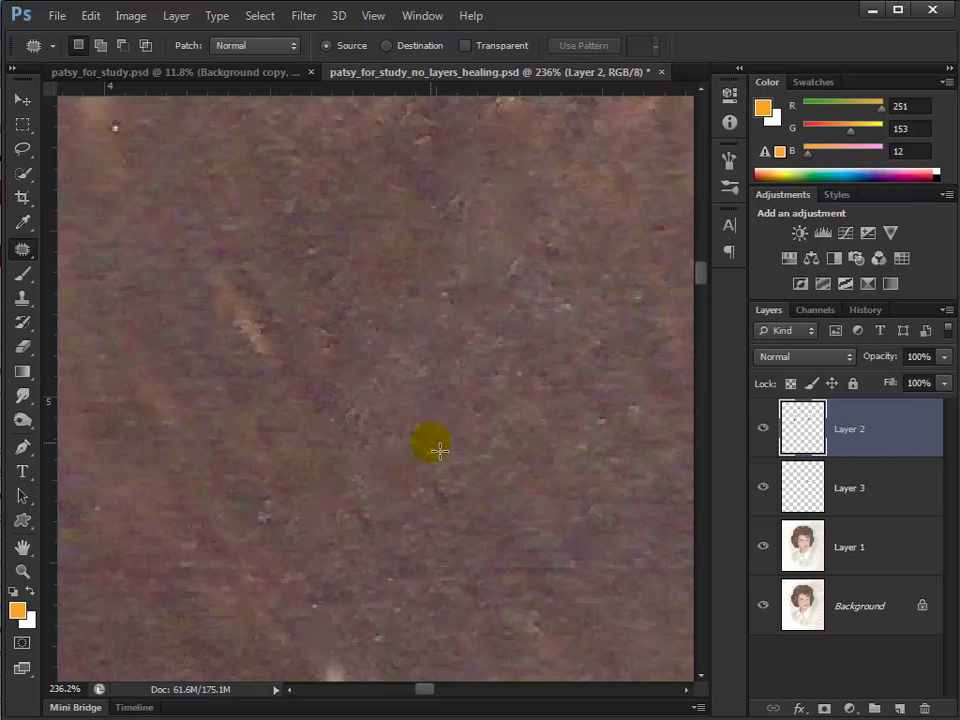
Flatten the image so that all layers merge into the Background.
left_click(803, 545)
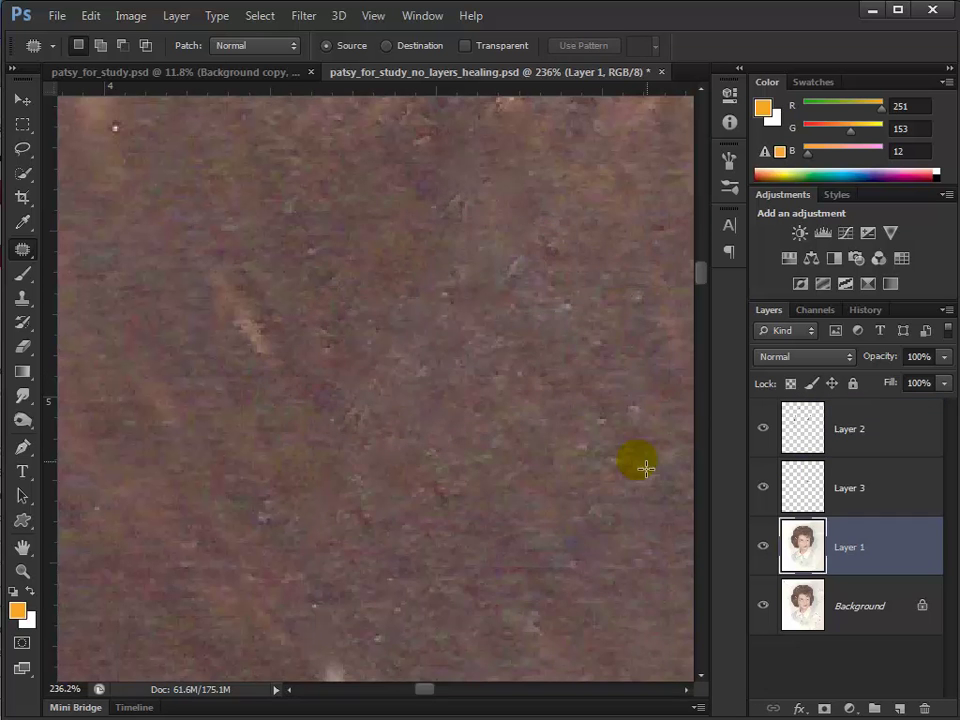
left_click_drag(800, 474, 817, 517)
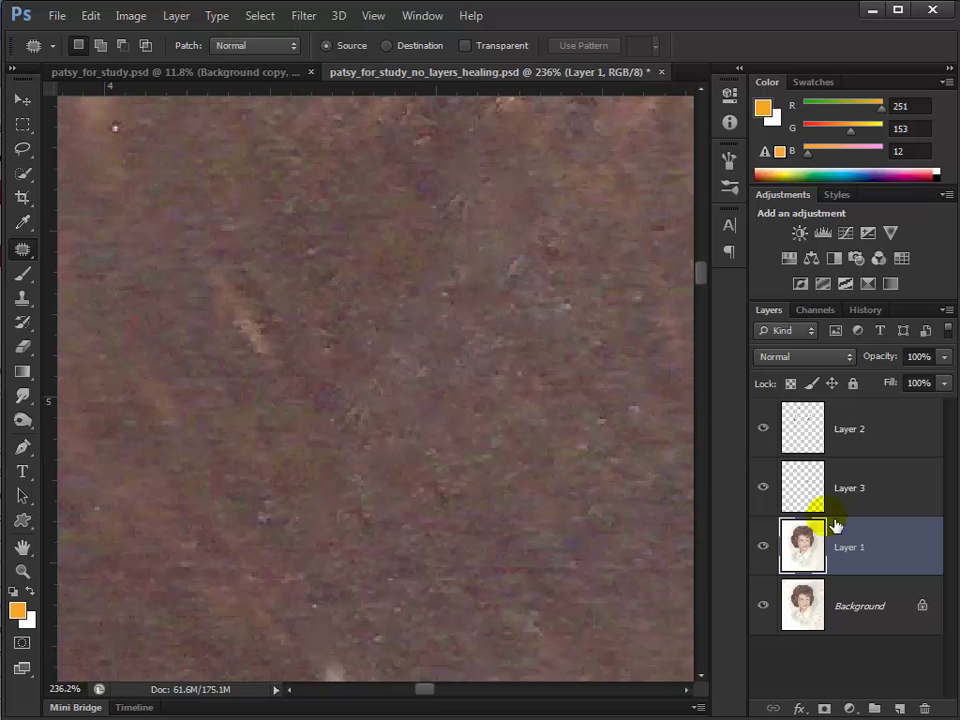
left_click_drag(800, 430, 918, 428)
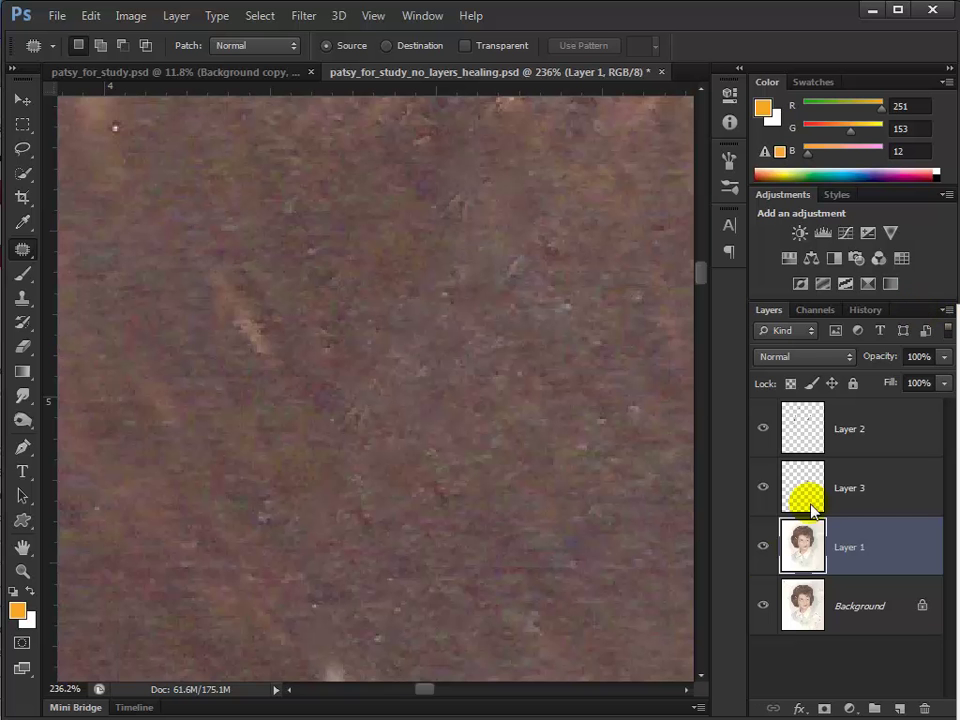
left_click_drag(812, 510, 643, 561)
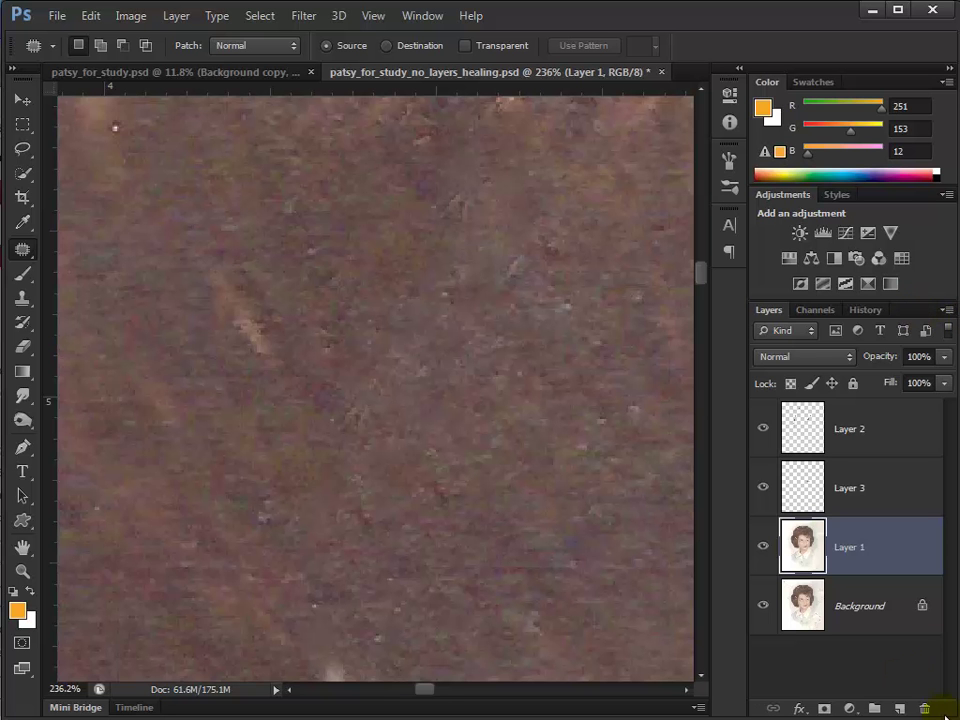
left_click_drag(944, 708, 662, 676)
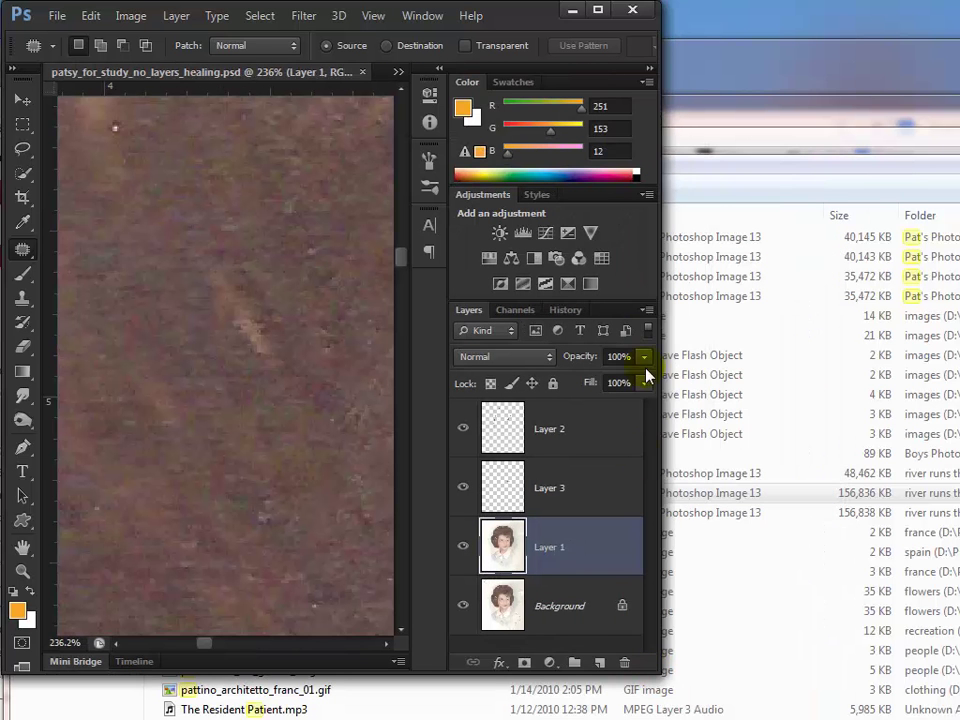
left_click(646, 314)
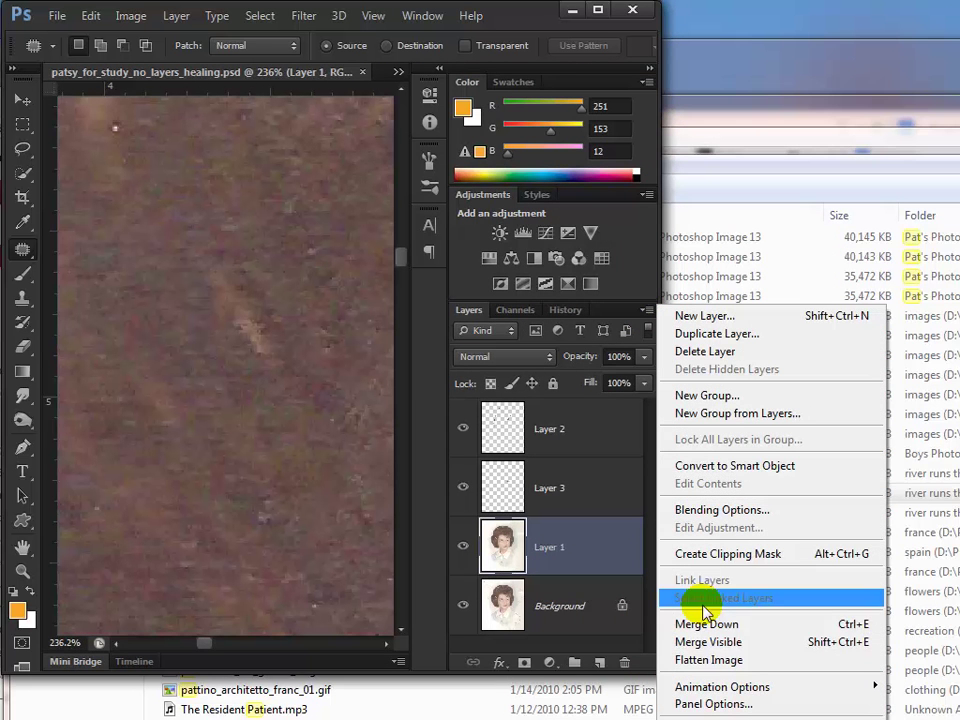
left_click(711, 662)
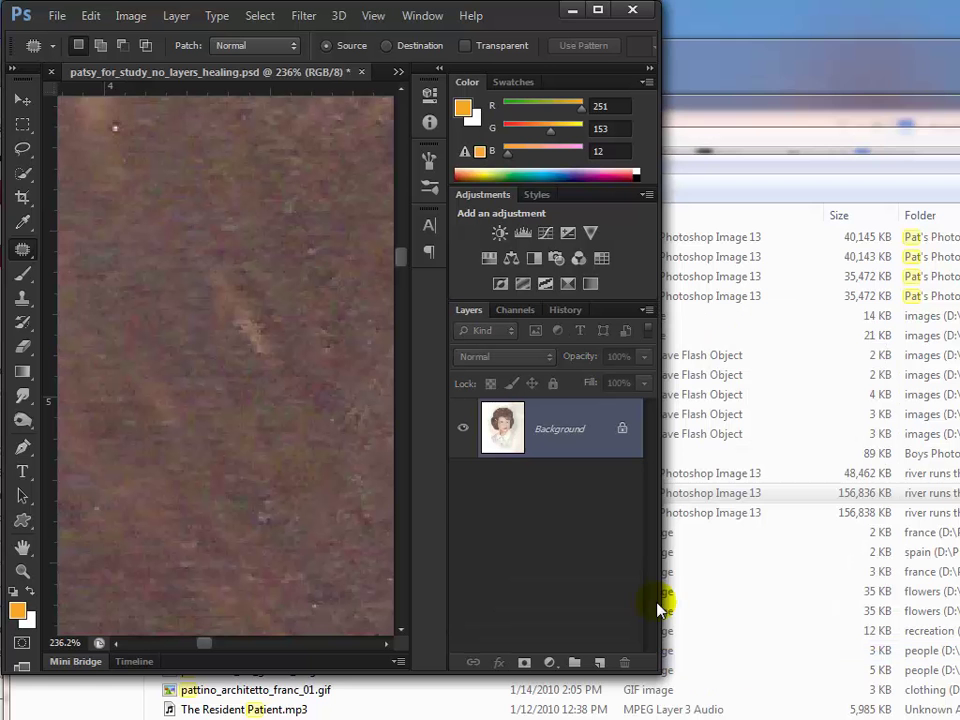
left_click_drag(660, 680, 954, 710)
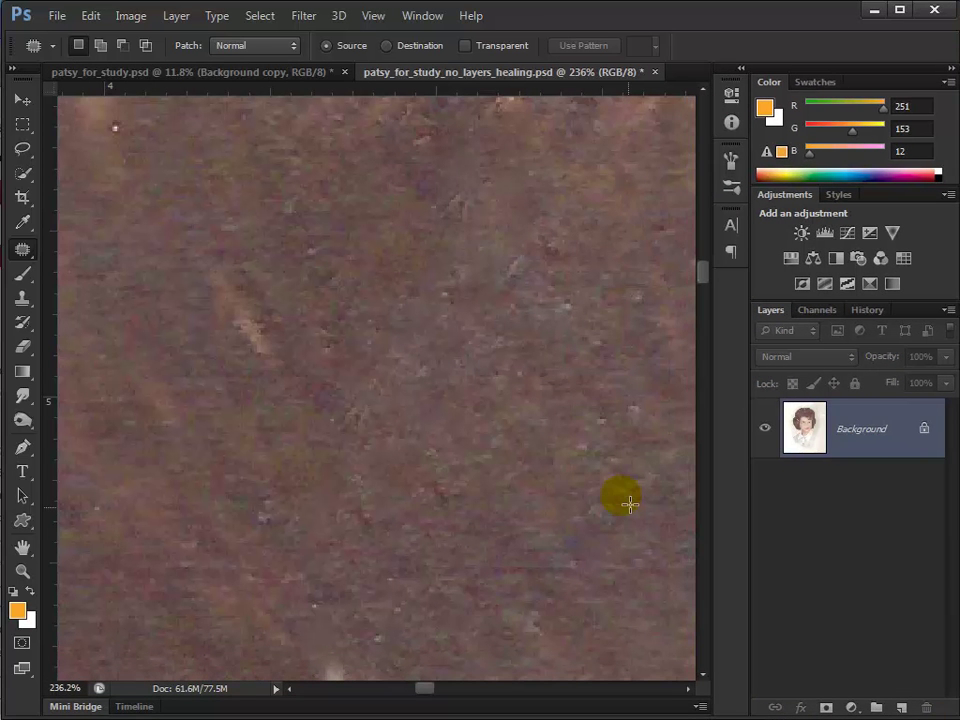
Patch the two speckled hair areas above the ribbon tip with cleaner hair texture from nearby on the Background layer.
left_click_drag(449, 468, 510, 446)
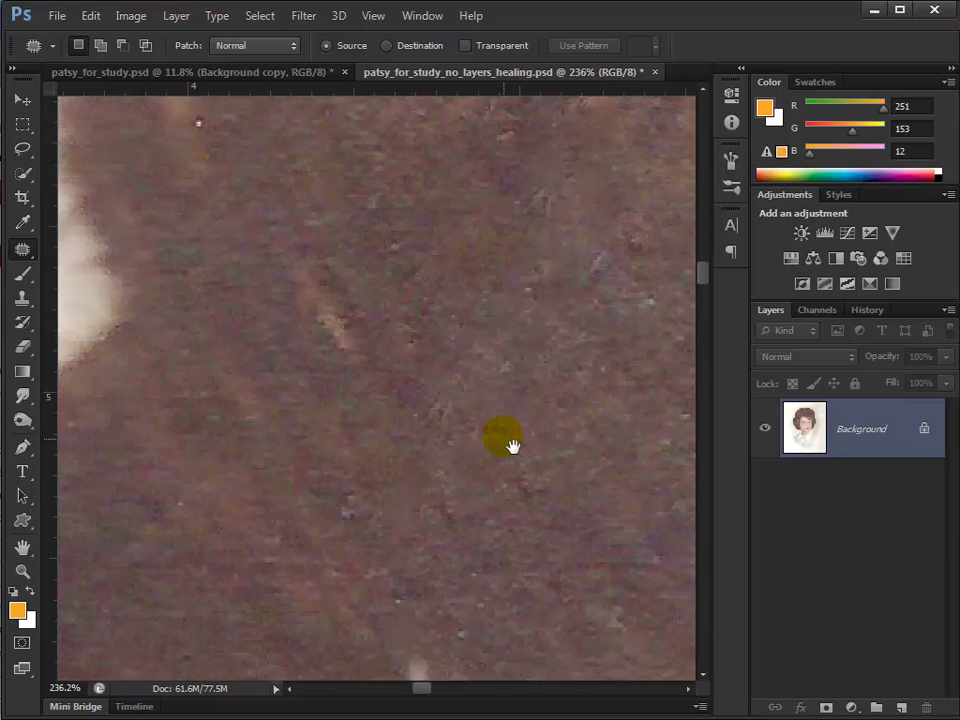
mouse_move(652, 347)
left_mouse_down()
mouse_move(668, 323)
mouse_move(561, 197)
mouse_move(465, 197)
mouse_move(583, 407)
mouse_move(628, 392)
left_mouse_up()
left_click_drag(584, 326, 253, 516)
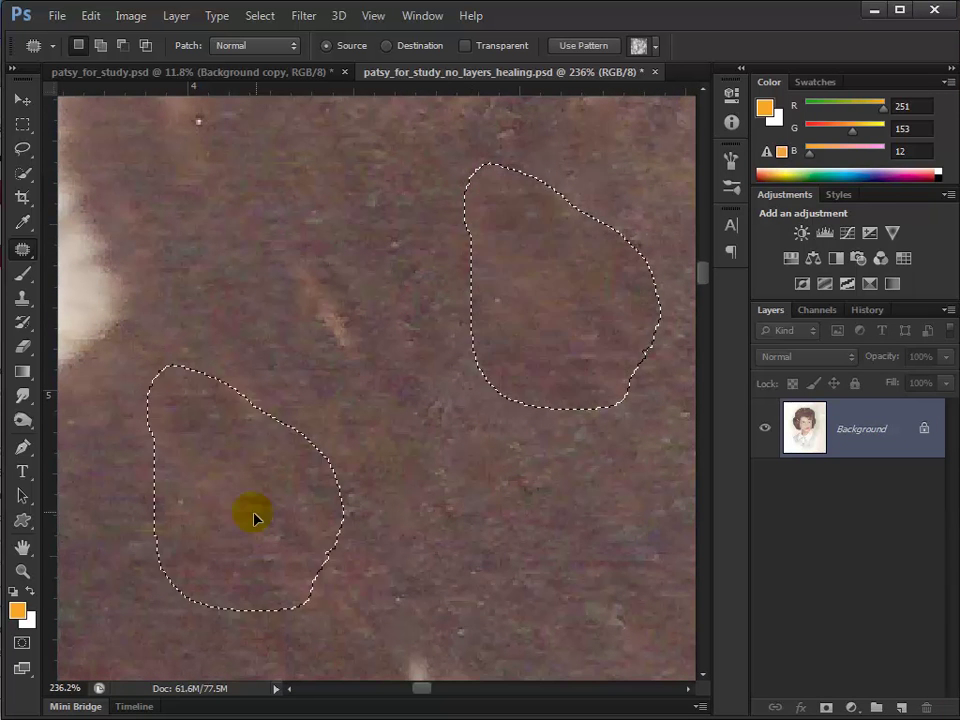
key("ctrl+d")
mouse_move(521, 414)
left_mouse_down()
mouse_move(499, 281)
mouse_move(343, 339)
mouse_move(531, 538)
mouse_move(522, 460)
left_mouse_up()
left_click_drag(465, 473, 228, 540)
key("ctrl+d")
Patch the large damaged hair area further above the ribbon with clean hair texture from nearby.
mouse_move(461, 241)
left_mouse_down()
mouse_move(358, 525)
mouse_move(302, 628)
left_mouse_up()
mouse_move(557, 458)
left_mouse_down()
mouse_move(483, 235)
mouse_move(317, 274)
mouse_move(542, 519)
mouse_move(499, 467)
left_mouse_up()
mouse_move(467, 507)
left_mouse_down()
mouse_move(499, 364)
mouse_move(285, 546)
mouse_move(329, 566)
left_mouse_up()
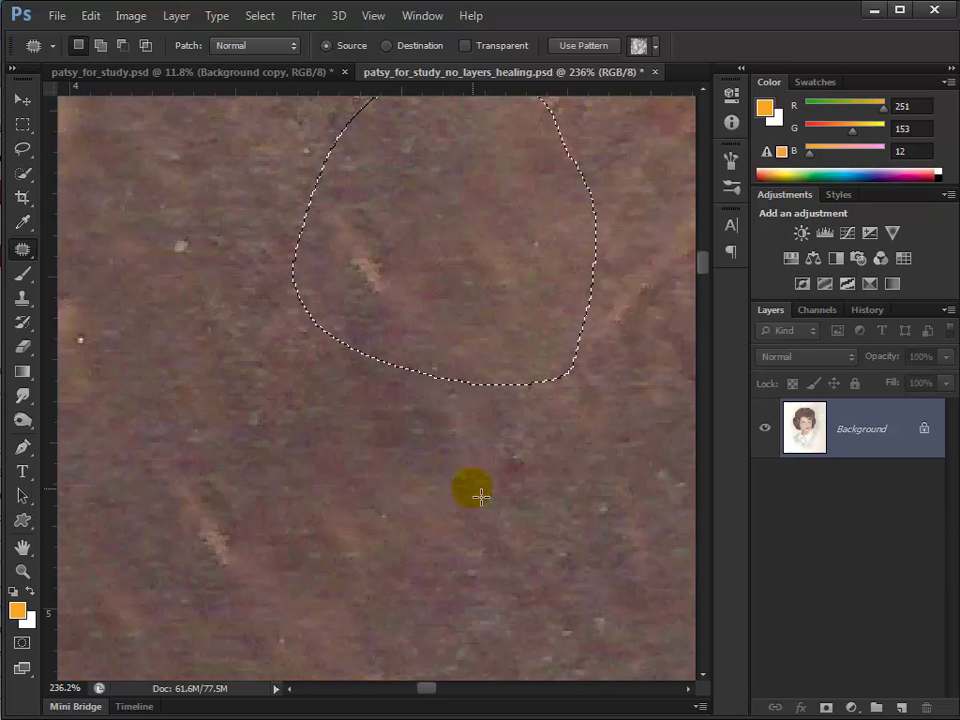
key("ctrl+d")
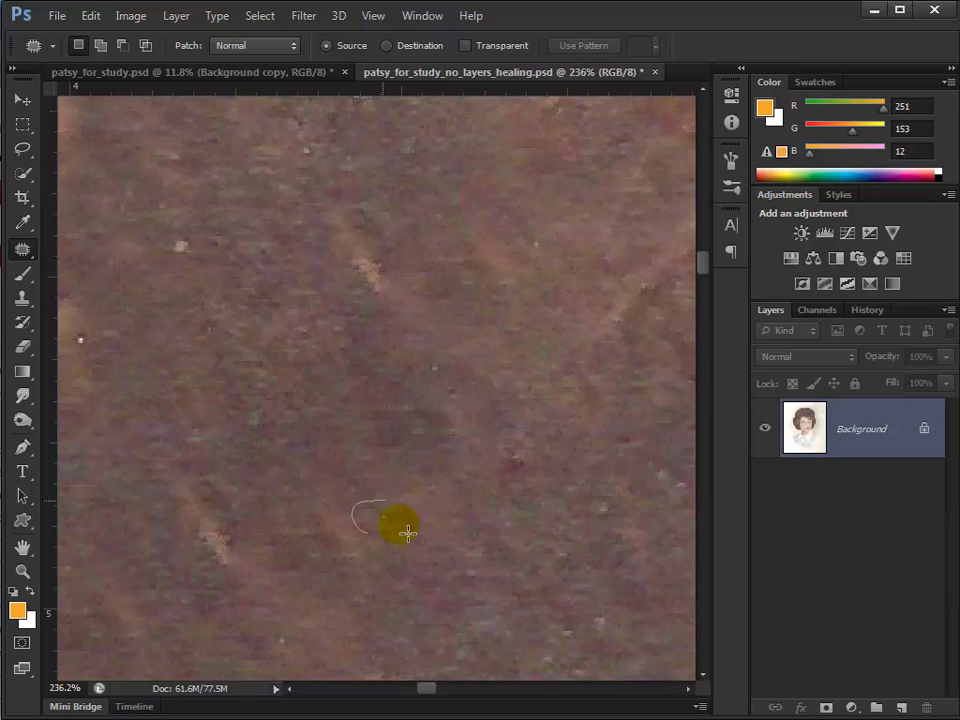
Patch the small isolated light specks in the hair below the cracks with adjacent clean hair.
left_click_drag(408, 533, 392, 525)
mouse_move(270, 648)
left_mouse_down()
mouse_move(303, 664)
mouse_move(300, 652)
left_mouse_up()
mouse_move(227, 256)
left_mouse_down()
mouse_move(179, 268)
mouse_move(208, 252)
left_mouse_up()
mouse_move(118, 340)
left_mouse_down()
mouse_move(87, 339)
mouse_move(78, 374)
mouse_move(106, 344)
left_mouse_up()
left_click(288, 382)
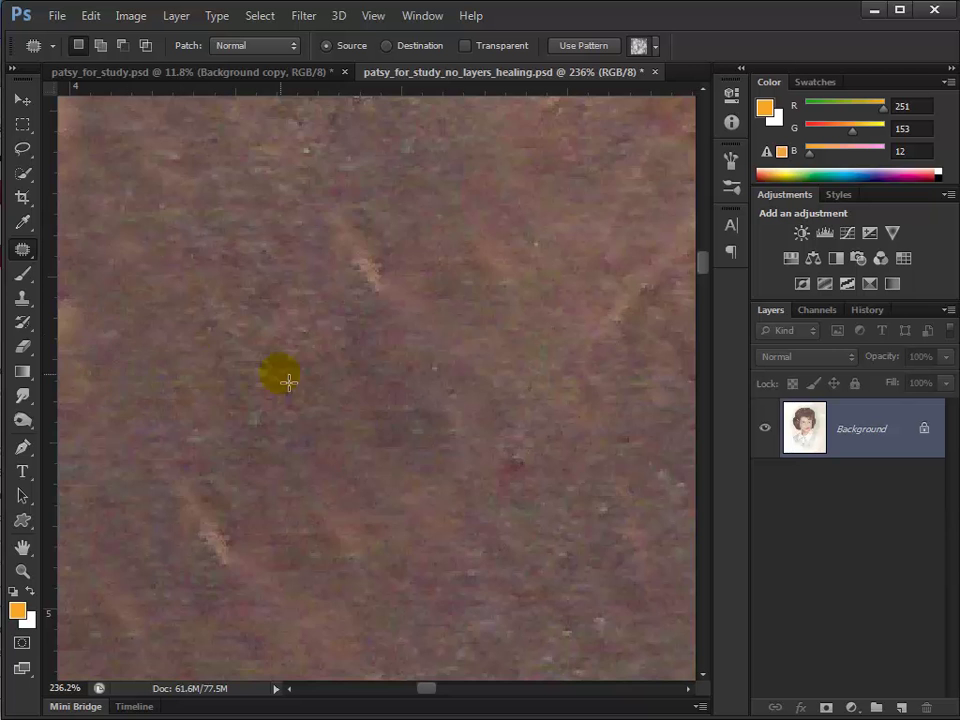
Patch the lower ends of the branching white cracks with clean hair texture from below.
left_click_drag(288, 382, 343, 636)
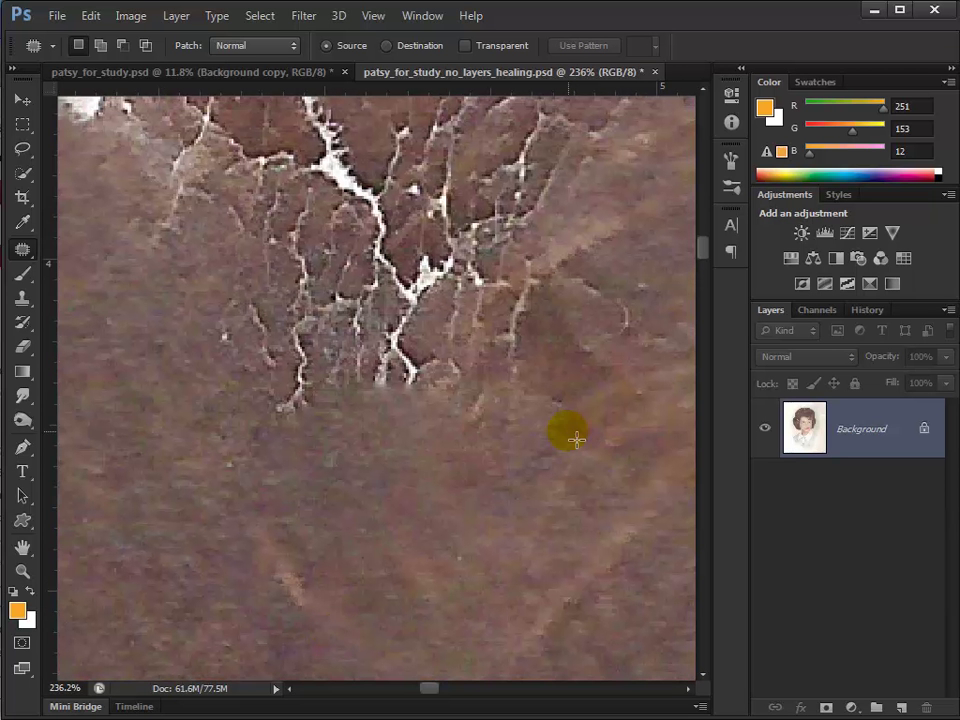
mouse_move(573, 425)
left_mouse_down()
mouse_move(632, 279)
mouse_move(381, 253)
mouse_move(182, 392)
mouse_move(312, 488)
mouse_move(575, 425)
left_mouse_up()
mouse_move(444, 375)
left_mouse_down()
mouse_move(448, 591)
mouse_move(425, 617)
left_mouse_up()
key("ctrl+d")
left_click_drag(551, 456, 497, 521)
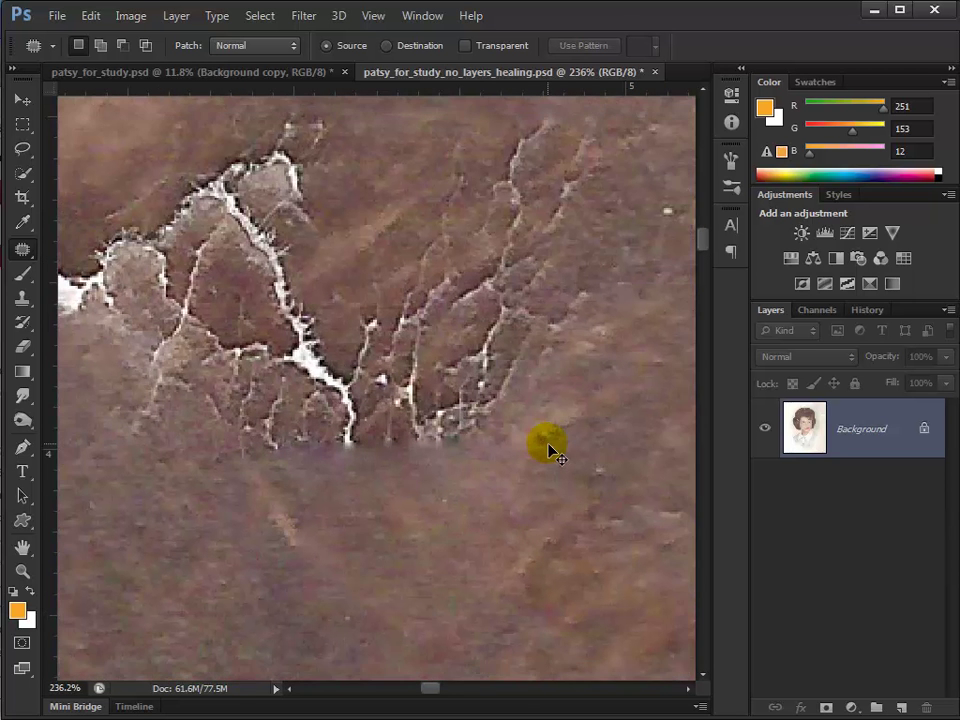
Try to patch the entire cracked hair area in one selection, and undo the patch.
key("ctrl+1")
key("ctrl+minus")
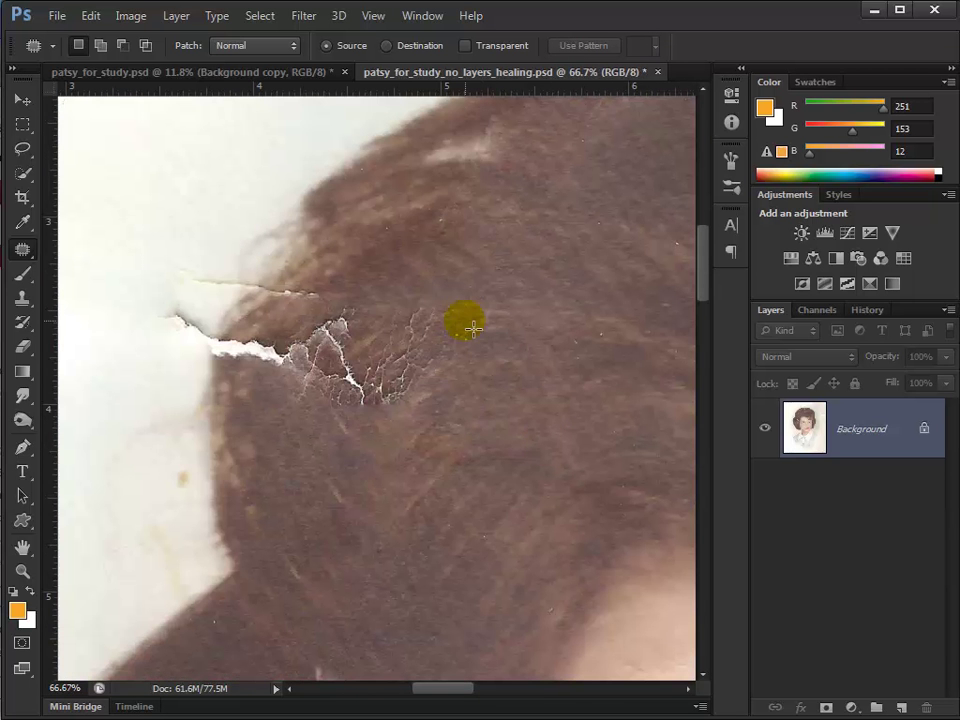
mouse_move(463, 312)
left_mouse_down()
mouse_move(346, 298)
mouse_move(245, 326)
mouse_move(228, 357)
mouse_move(271, 412)
mouse_move(358, 430)
mouse_move(485, 396)
mouse_move(480, 322)
left_mouse_up()
mouse_move(448, 388)
left_mouse_down()
mouse_move(448, 452)
mouse_move(465, 521)
mouse_move(476, 525)
mouse_move(470, 517)
left_mouse_up()
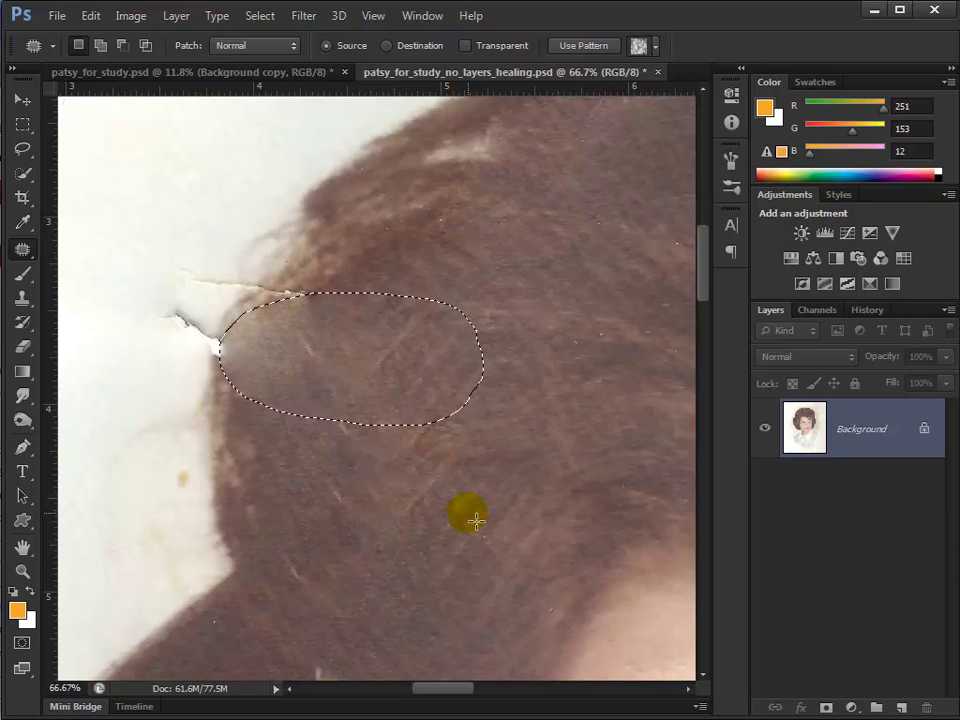
key("ctrl+z")
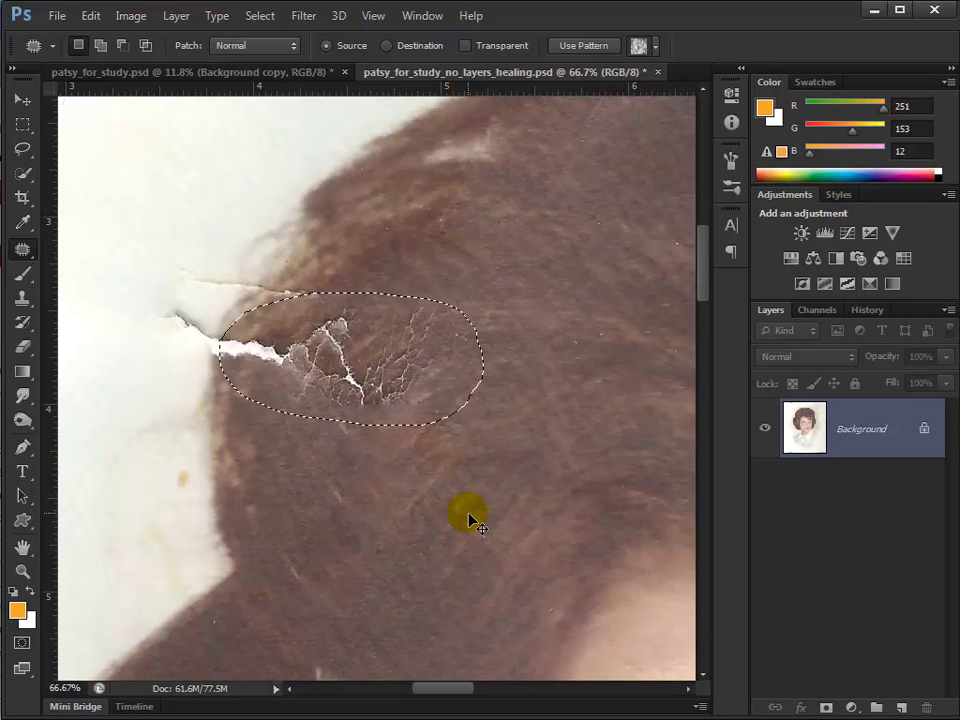
key("ctrl+d")
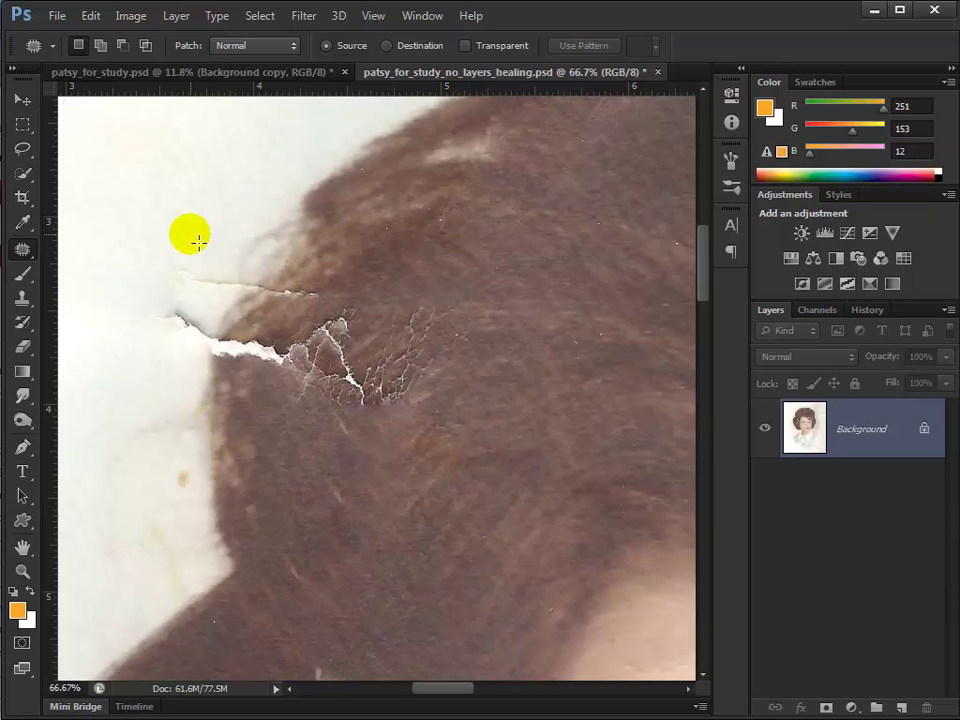
Patch the tear in the pale background with clean backdrop and the white tear at the hair's outer edge with hair-edge texture.
mouse_move(190, 234)
left_mouse_down()
mouse_move(152, 333)
mouse_move(171, 372)
mouse_move(189, 372)
mouse_move(239, 333)
mouse_move(266, 298)
mouse_move(262, 271)
mouse_move(241, 245)
mouse_move(194, 254)
mouse_move(138, 158)
left_mouse_up()
key("ctrl+d")
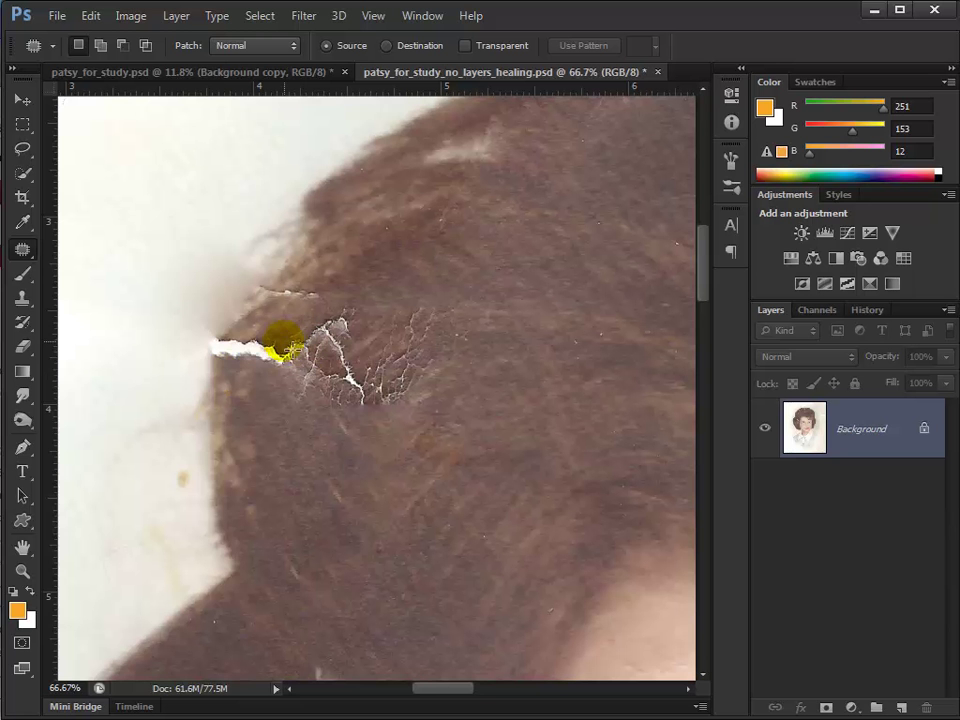
mouse_move(285, 345)
left_mouse_down()
mouse_move(240, 336)
mouse_move(213, 345)
mouse_move(217, 361)
mouse_move(247, 374)
mouse_move(290, 381)
mouse_move(295, 365)
mouse_move(248, 359)
mouse_move(240, 392)
left_mouse_up()
key("ctrl+d")
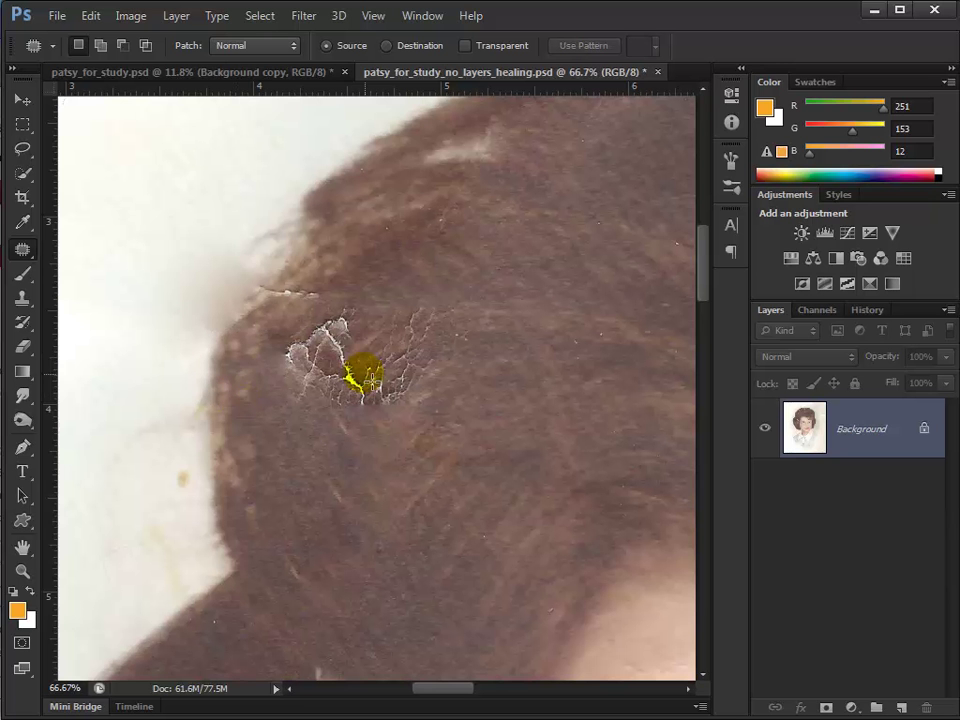
Patch the remaining branching cracks in the hair and the marks along their lower edge with clean hair texture from the right.
mouse_move(318, 316)
left_mouse_down()
mouse_move(300, 290)
mouse_move(241, 287)
mouse_move(257, 311)
mouse_move(311, 318)
mouse_move(301, 286)
mouse_move(310, 276)
mouse_move(332, 311)
mouse_move(321, 349)
left_mouse_up()
key("ctrl+d")
mouse_move(371, 316)
left_mouse_down()
mouse_move(297, 340)
mouse_move(288, 366)
mouse_move(308, 402)
mouse_move(385, 427)
mouse_move(403, 408)
mouse_move(444, 406)
mouse_move(463, 333)
mouse_move(444, 303)
mouse_move(380, 311)
mouse_move(377, 333)
mouse_move(528, 218)
left_mouse_up()
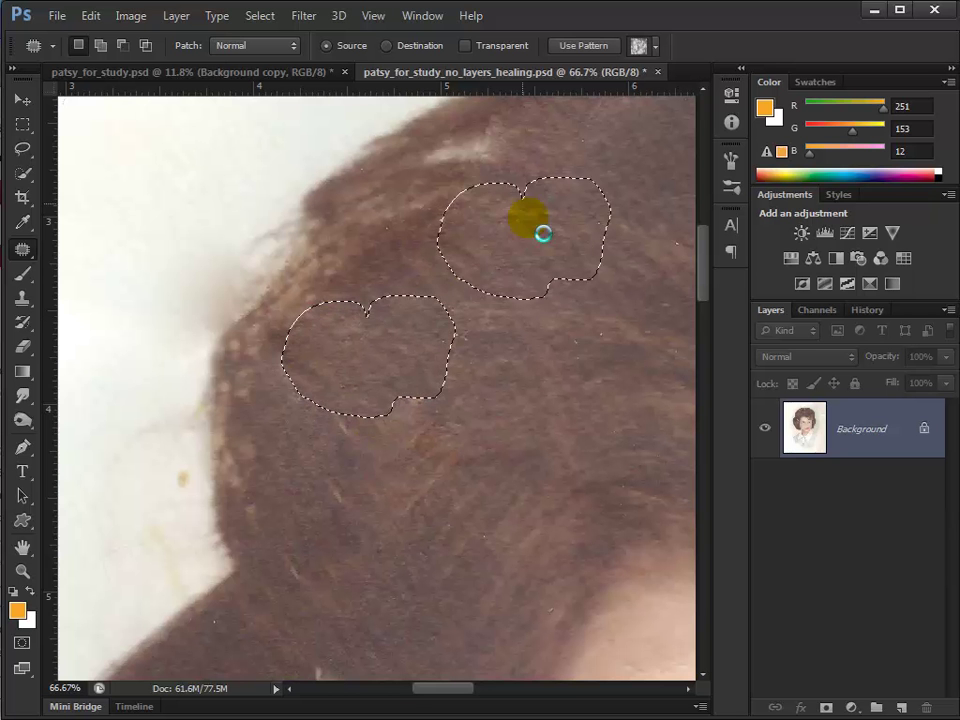
key("ctrl+d")
mouse_move(342, 369)
left_mouse_down()
mouse_move(326, 435)
mouse_move(319, 396)
left_mouse_up()
mouse_move(422, 426)
left_mouse_down()
mouse_move(444, 540)
mouse_move(517, 399)
left_mouse_up()
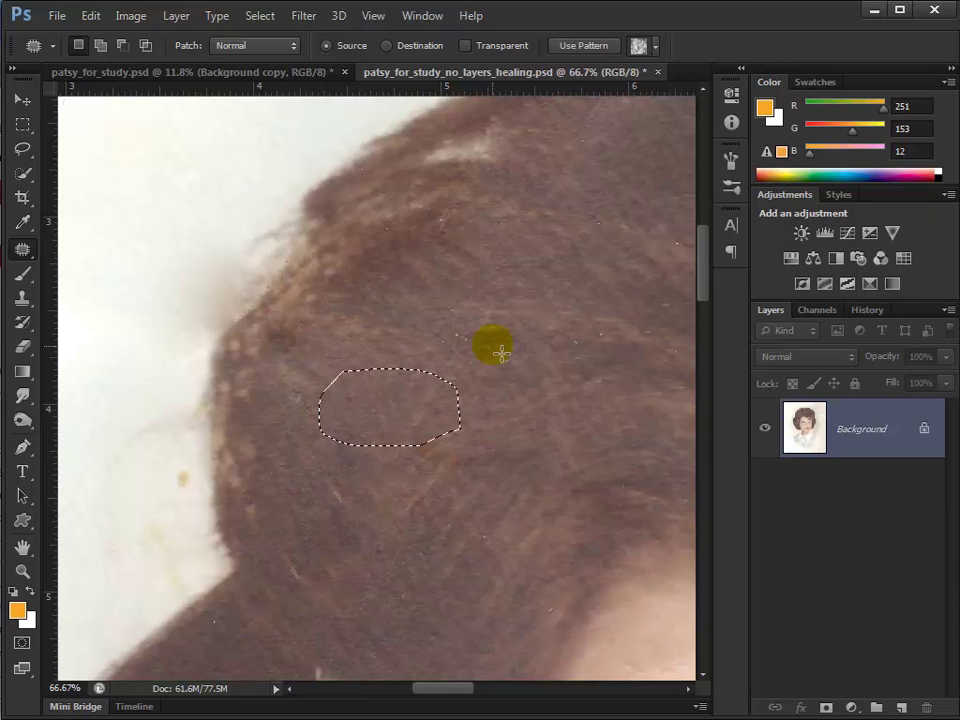
Patch the small light specks in the hair beside the repaired cracks and the brown stain in the pale background.
mouse_move(490, 340)
left_mouse_down()
mouse_move(476, 362)
mouse_move(478, 348)
mouse_move(448, 445)
left_mouse_up()
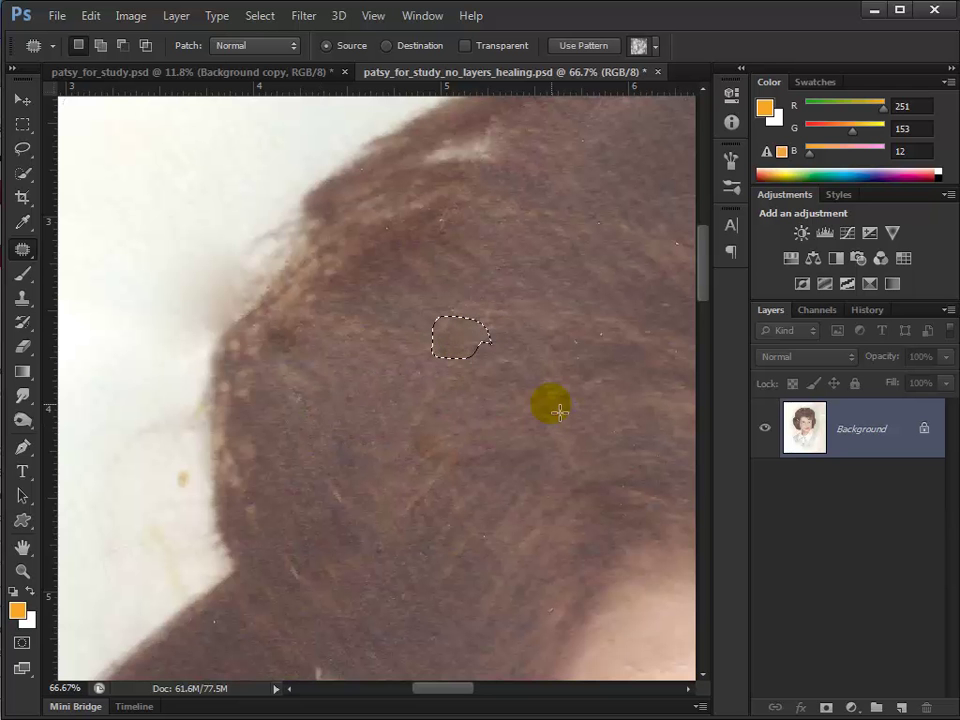
key("ctrl+d")
mouse_move(553, 349)
left_mouse_down()
mouse_move(631, 357)
mouse_move(598, 344)
left_mouse_up()
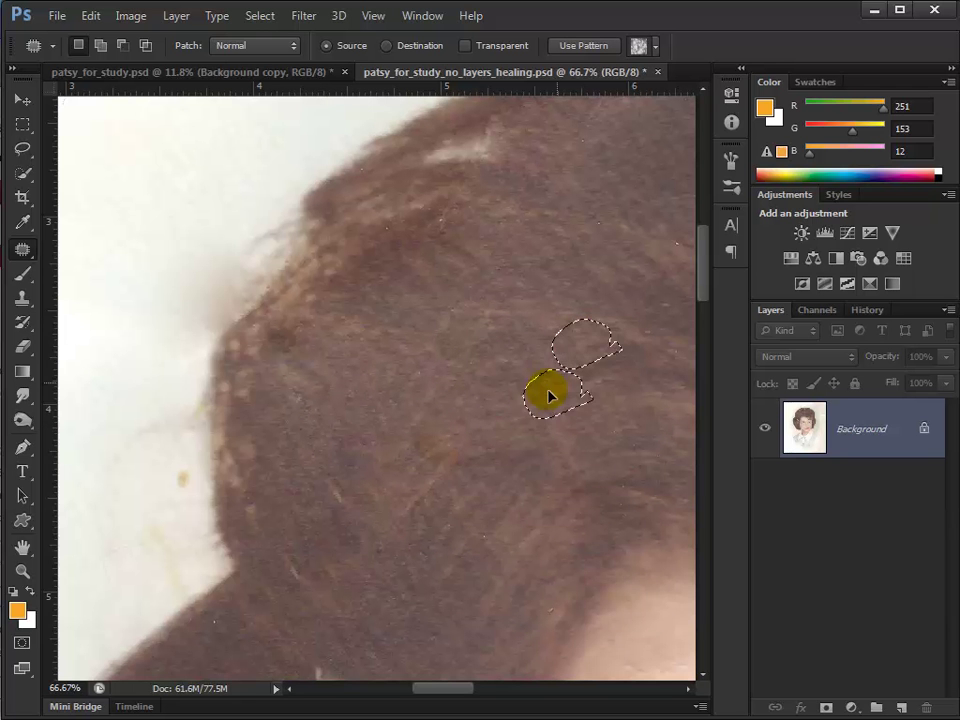
key("ctrl+d")
mouse_move(186, 505)
left_mouse_down()
mouse_move(189, 461)
mouse_move(193, 505)
left_mouse_up()
key("ctrl+d")
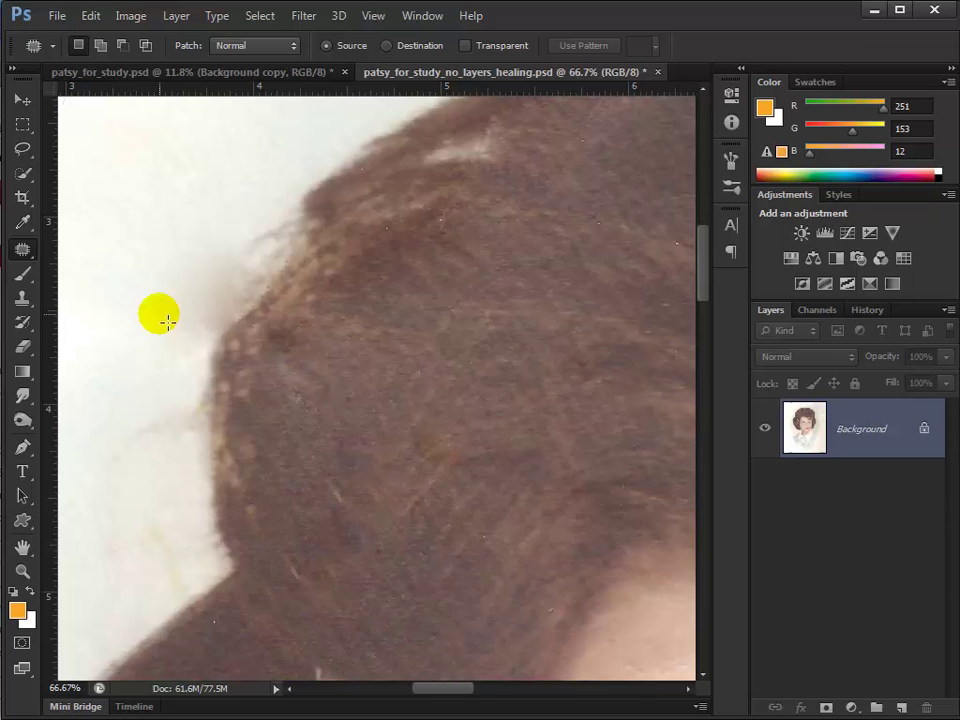
Patch the faint crease in the pale background above the hair with clean backdrop.
left_click_drag(553, 279, 340, 446)
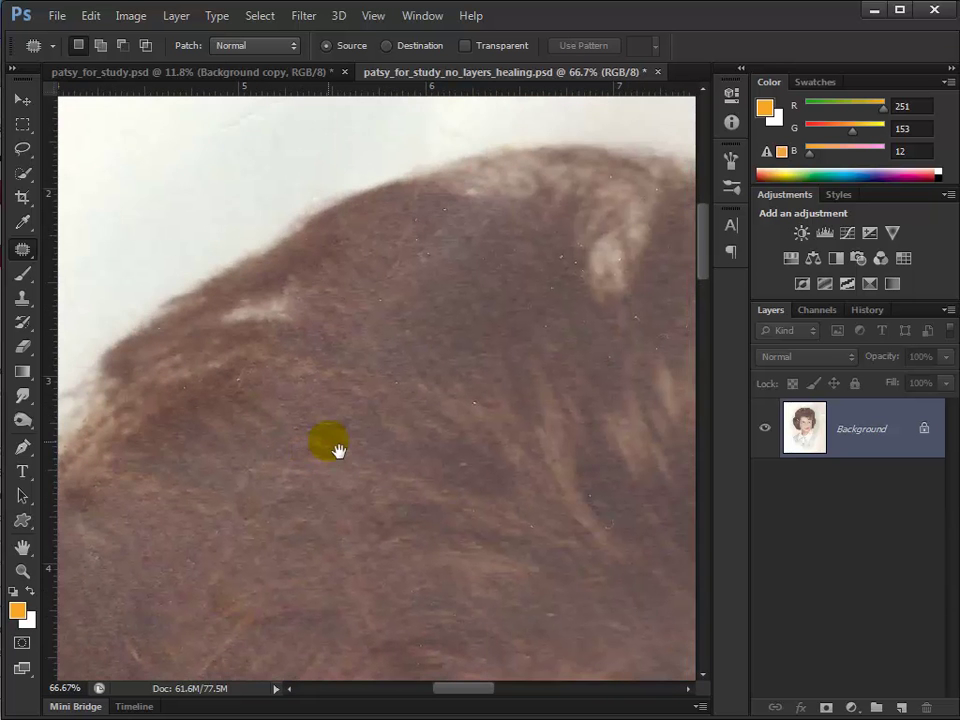
left_click_drag(370, 403, 590, 534)
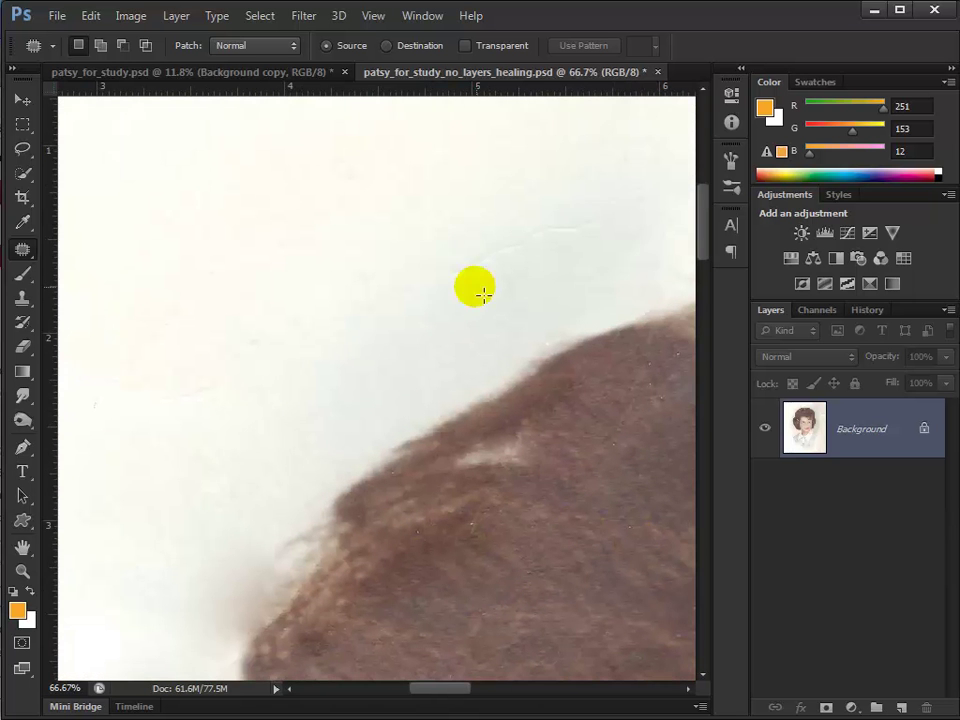
mouse_move(442, 286)
left_mouse_down()
mouse_move(624, 234)
mouse_move(614, 200)
left_mouse_up()
mouse_move(438, 262)
left_mouse_down()
mouse_move(422, 289)
mouse_move(354, 266)
mouse_move(352, 370)
mouse_move(407, 390)
mouse_move(553, 510)
mouse_move(634, 306)
left_mouse_up()
Patch the faint greyish streak in the background beside the hair's outer edge with clean backdrop from above.
left_click_drag(296, 478, 307, 442)
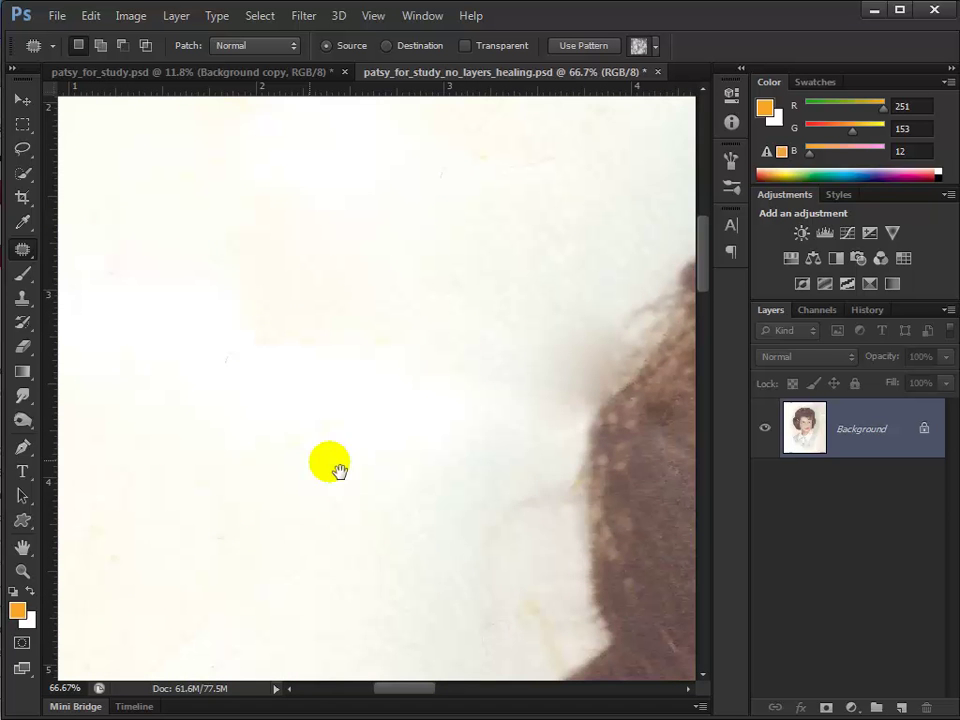
mouse_move(536, 484)
left_mouse_down()
mouse_move(461, 542)
mouse_move(518, 571)
mouse_move(540, 495)
left_mouse_up()
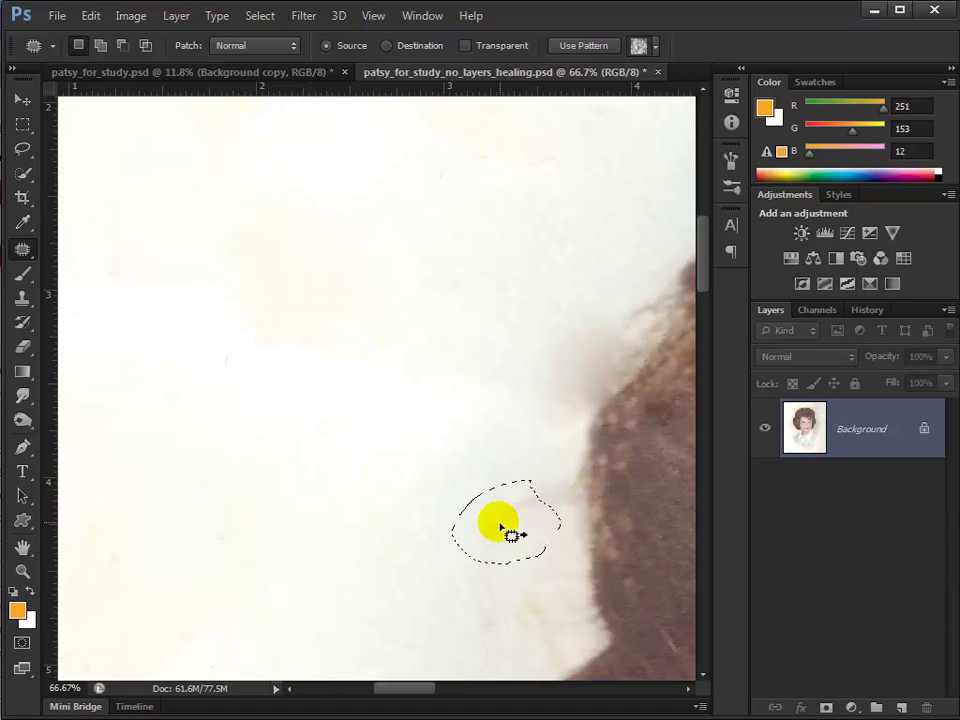
left_click_drag(514, 534, 497, 422)
left_click(512, 453)
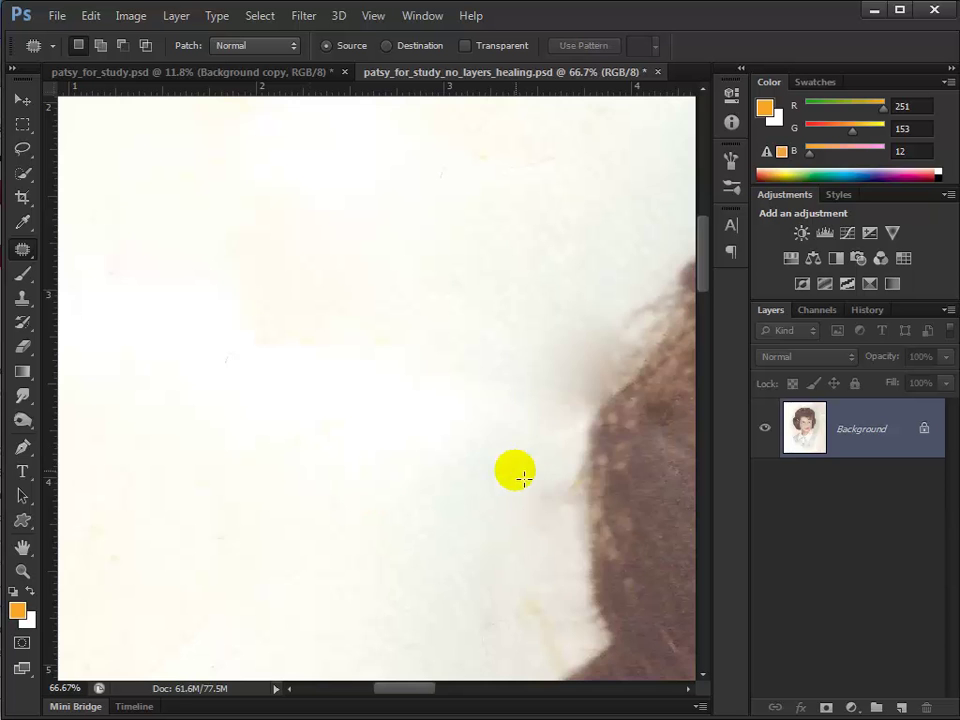
left_click_drag(521, 476, 508, 364)
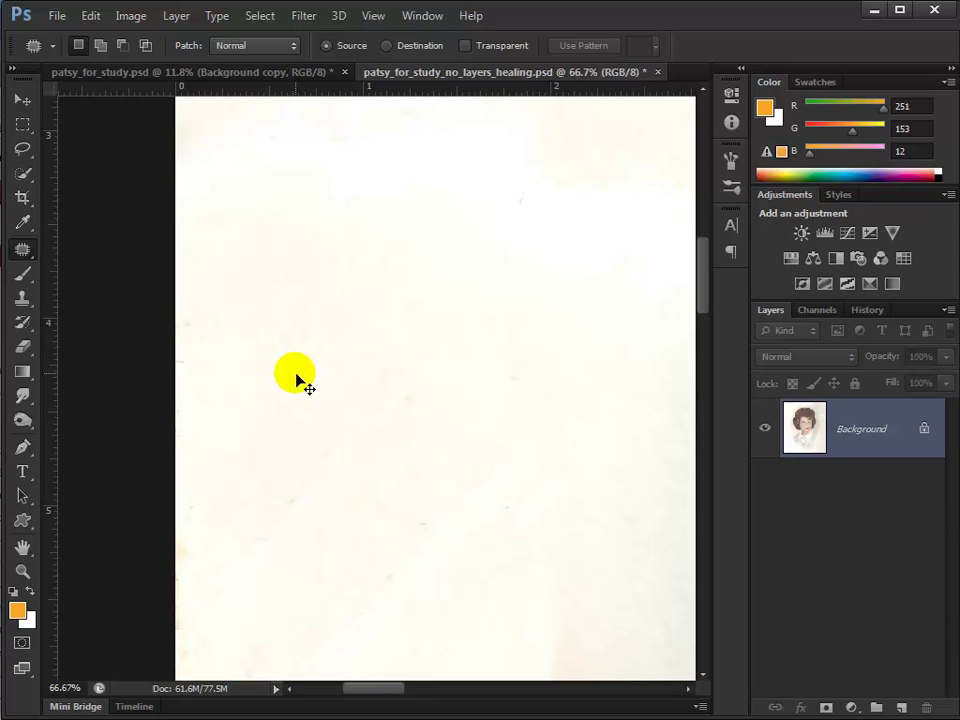
Add a new empty layer above the background and switch to the Clone Stamp tool.
key("ctrl+minus")
key("ctrl+minus")
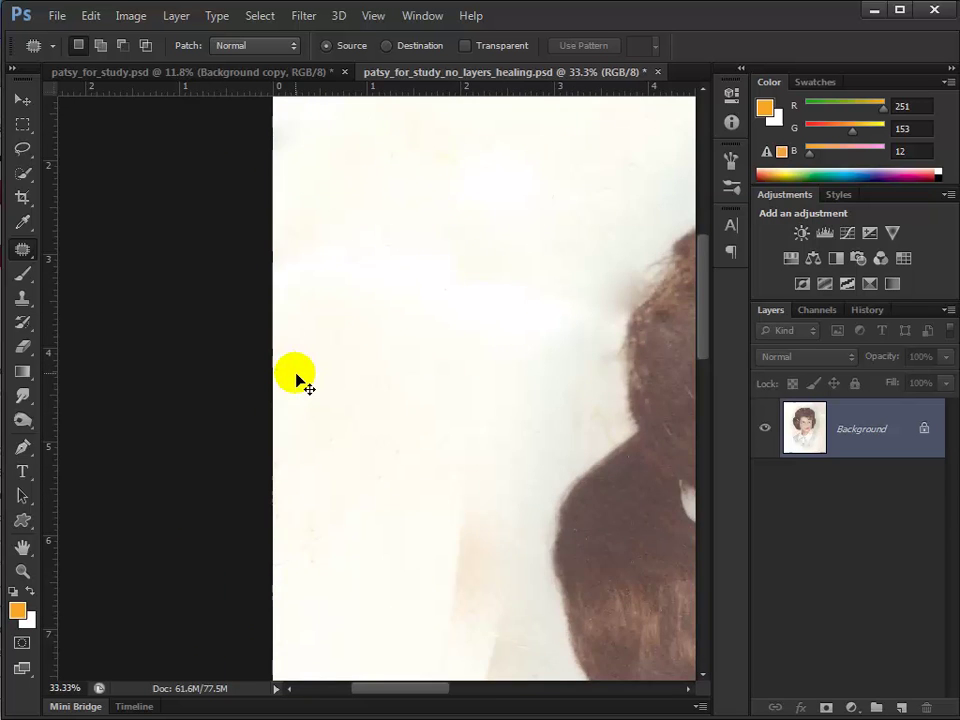
key("ctrl+0")
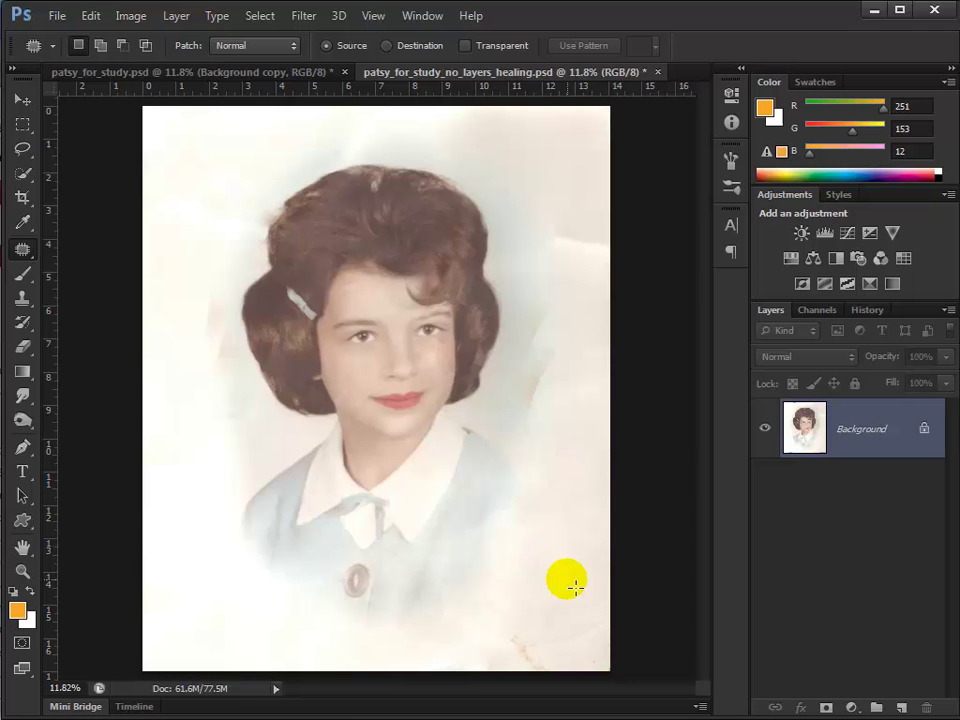
left_click(435, 347)
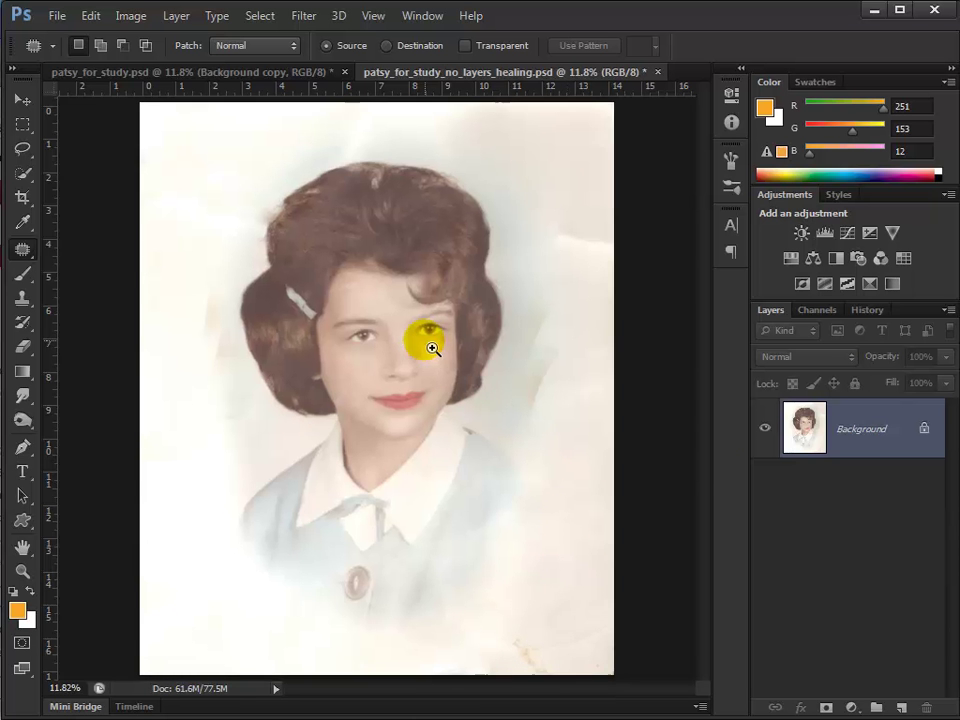
left_click(459, 367)
left_click(459, 367)
left_click(459, 369)
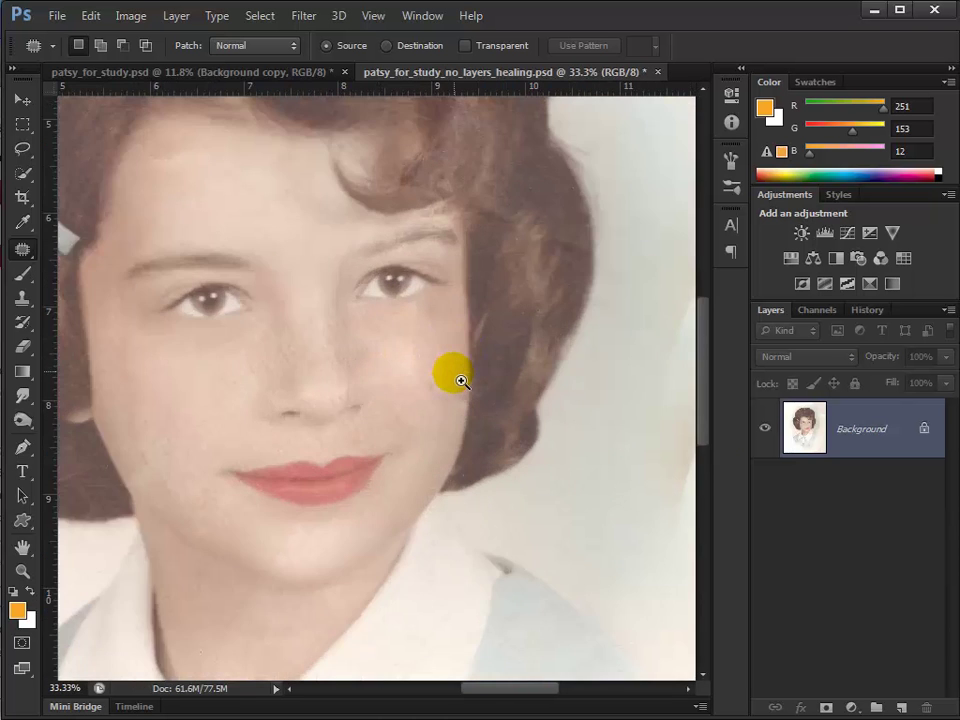
left_click(458, 380)
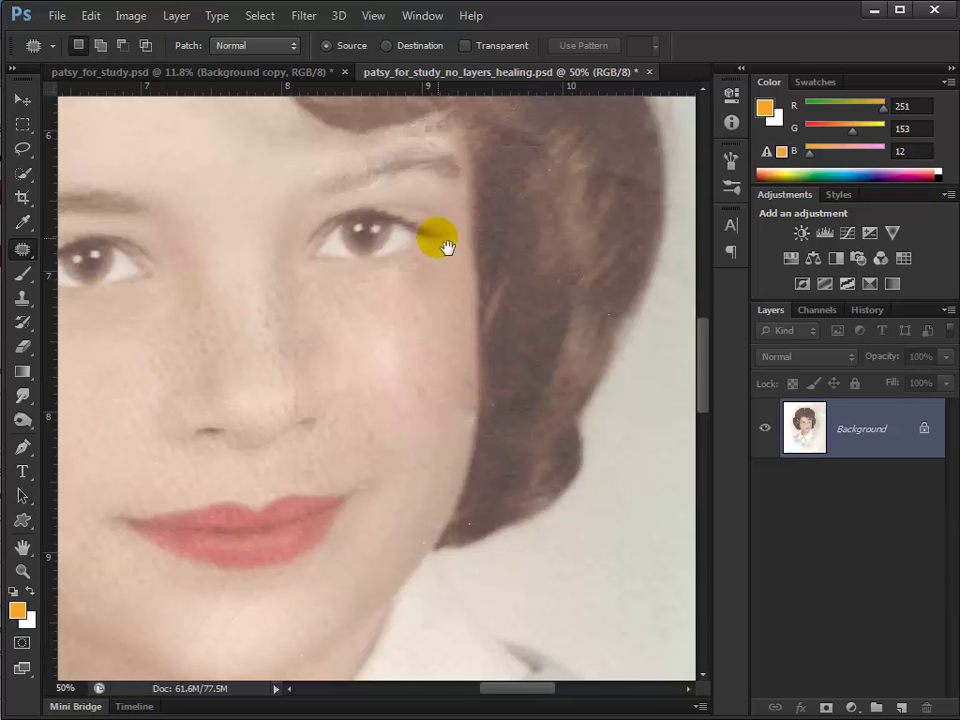
left_click_drag(446, 242, 437, 347)
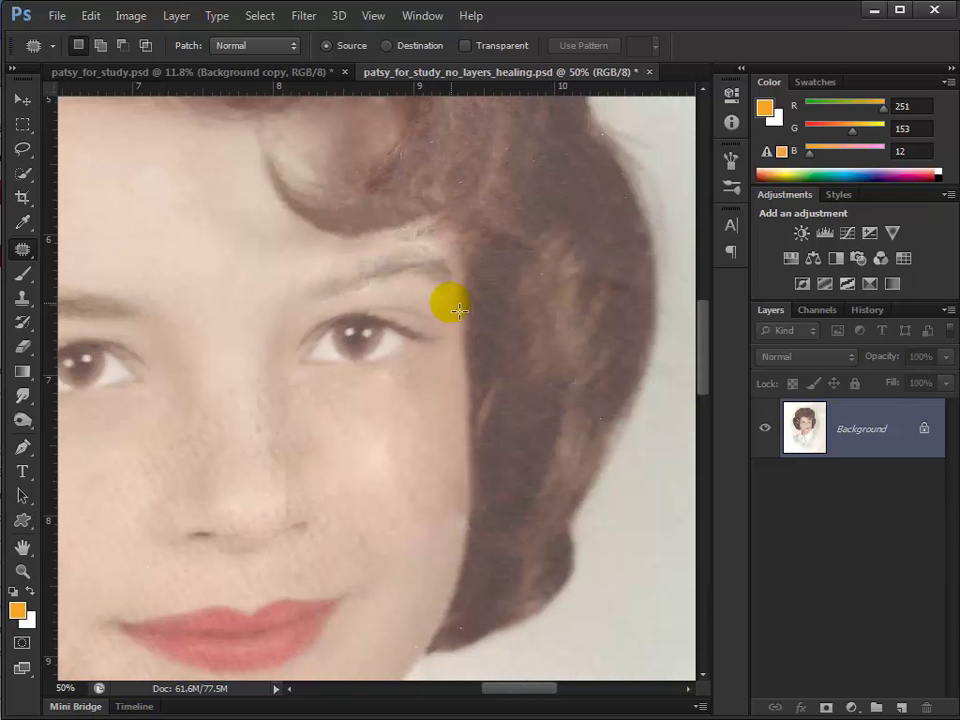
left_click(903, 708)
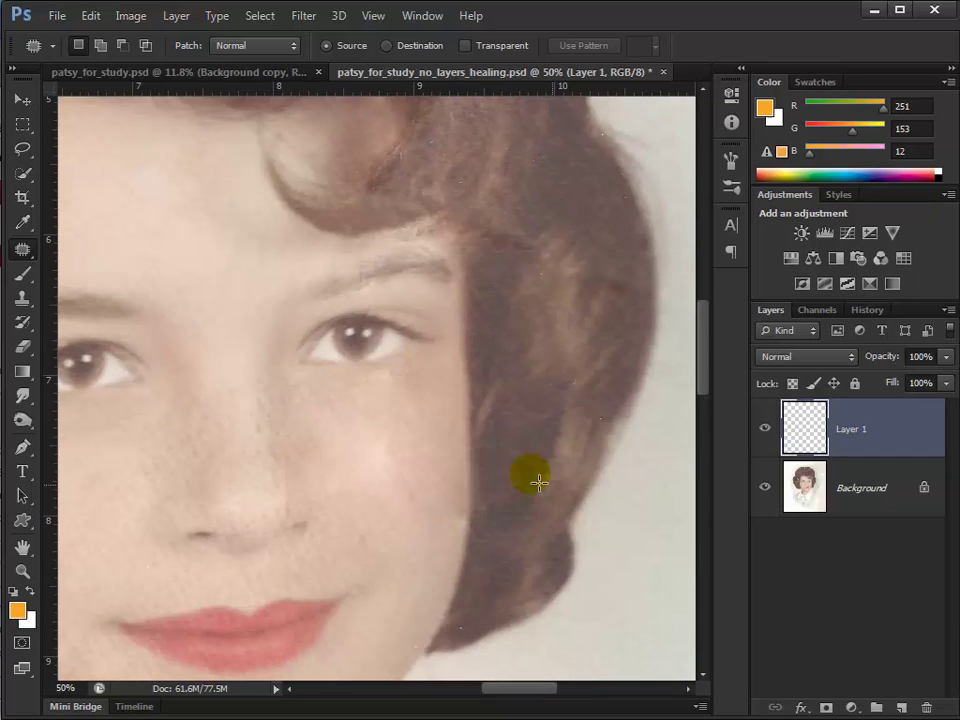
left_click(21, 300)
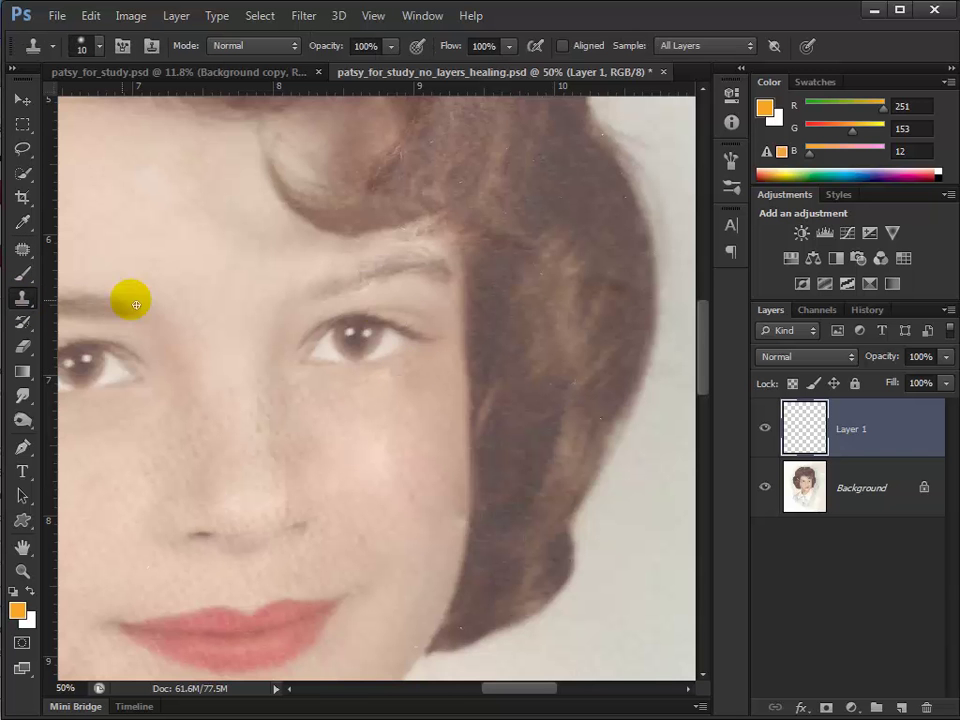
Clone clean skin with a 20 px brush at 100% opacity over the eyebrow's ragged lower edge and the cracks above it.
left_click(386, 289, "ctrl")
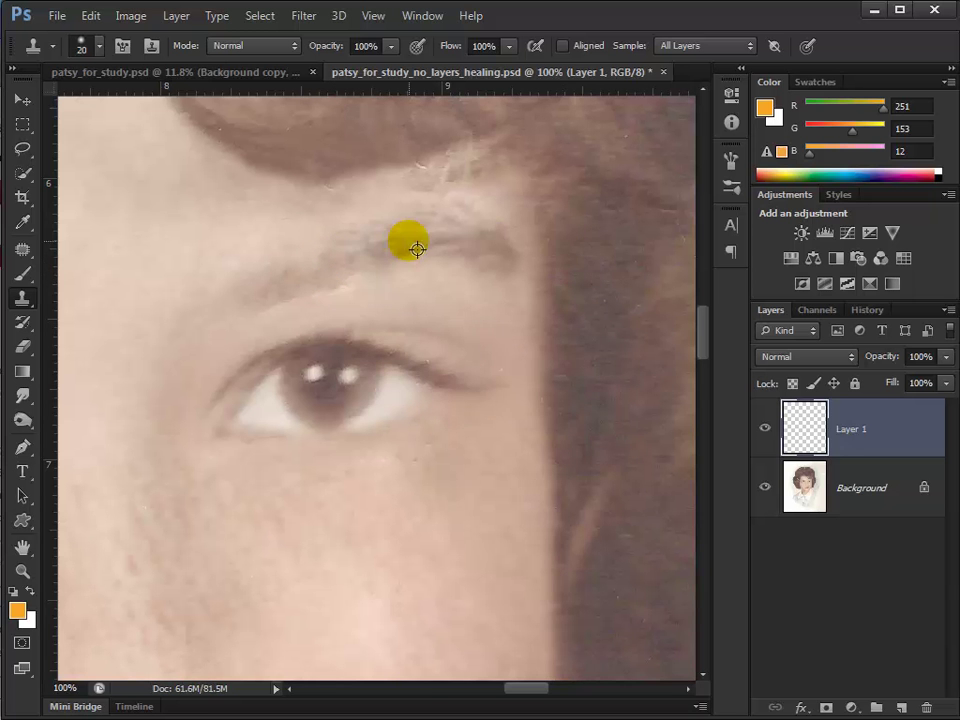
left_click(417, 248, "alt")
mouse_move(381, 286)
left_mouse_down()
mouse_move(356, 279)
mouse_move(377, 266)
mouse_move(361, 271)
mouse_move(379, 276)
mouse_move(362, 289)
left_mouse_up()
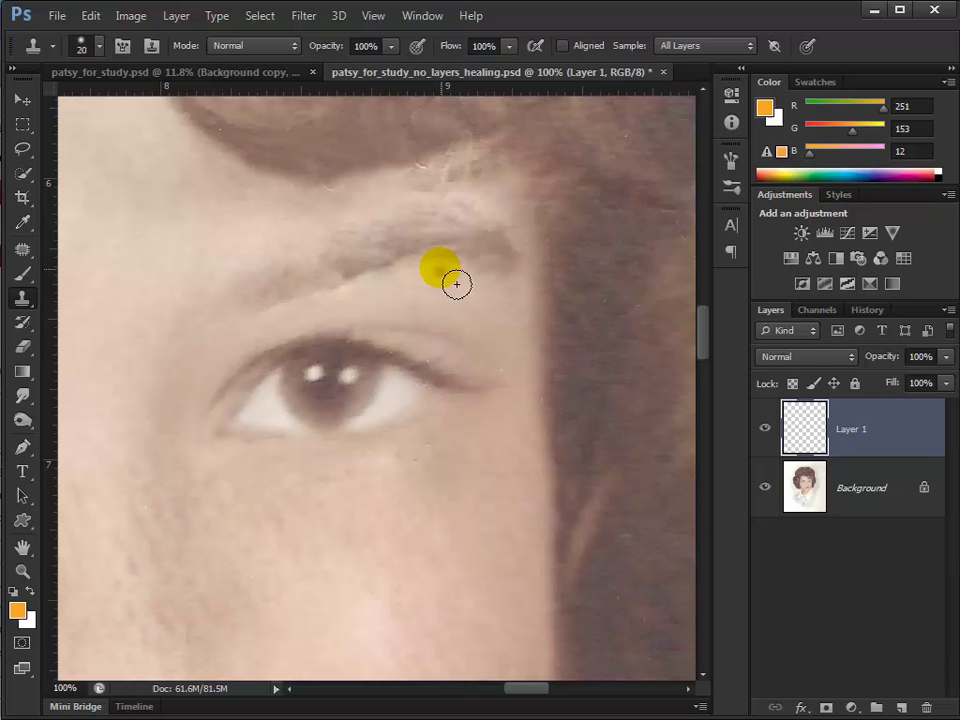
left_click(569, 289)
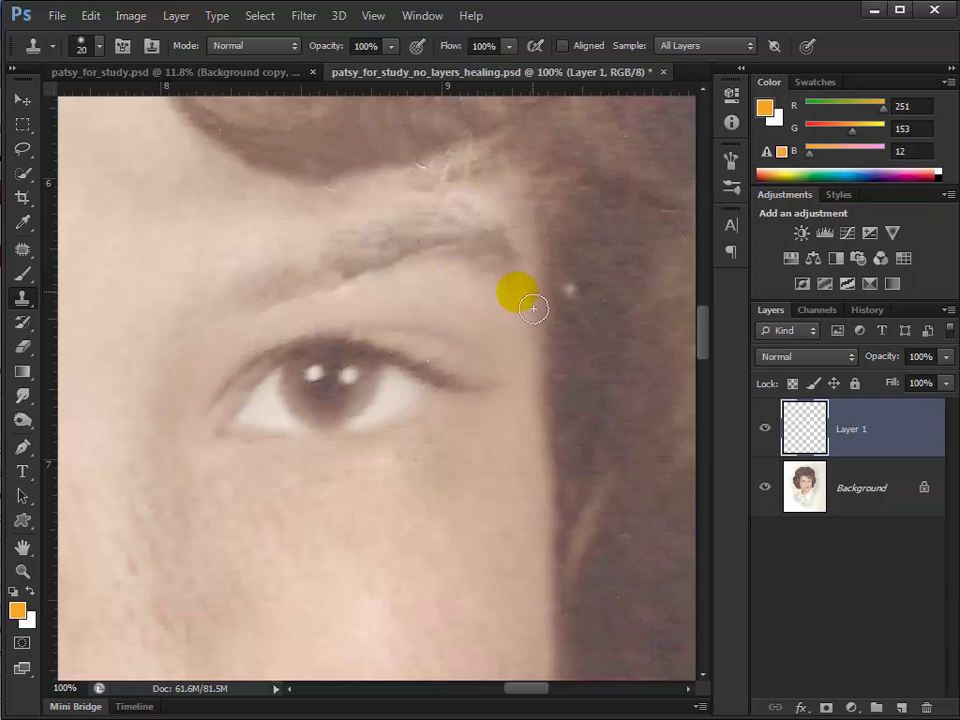
mouse_move(533, 309)
left_mouse_down()
mouse_move(353, 289)
mouse_move(502, 302)
mouse_move(430, 326)
mouse_move(302, 298)
mouse_move(358, 288)
mouse_move(659, 291)
mouse_move(502, 300)
mouse_move(498, 222)
mouse_move(520, 162)
mouse_move(479, 191)
mouse_move(496, 151)
mouse_move(478, 171)
mouse_move(487, 173)
mouse_move(464, 184)
mouse_move(383, 198)
mouse_move(494, 179)
mouse_move(470, 190)
mouse_move(482, 193)
mouse_move(359, 211)
mouse_move(440, 185)
mouse_move(346, 212)
mouse_move(508, 195)
mouse_move(495, 186)
mouse_move(373, 209)
mouse_move(446, 190)
mouse_move(456, 216)
mouse_move(546, 212)
mouse_move(467, 228)
mouse_move(441, 176)
mouse_move(514, 206)
mouse_move(402, 247)
left_mouse_up()
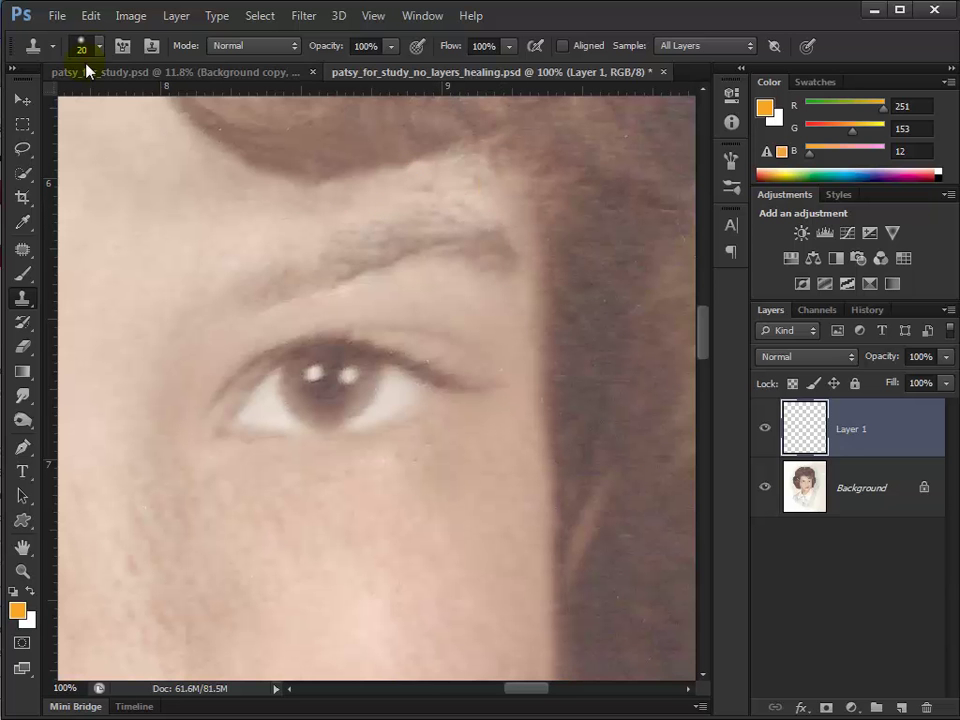
Set the clone opacity to 42% and blend skin over the remaining cracks between the eyebrow and the hair.
left_click(391, 46)
left_click(338, 70)
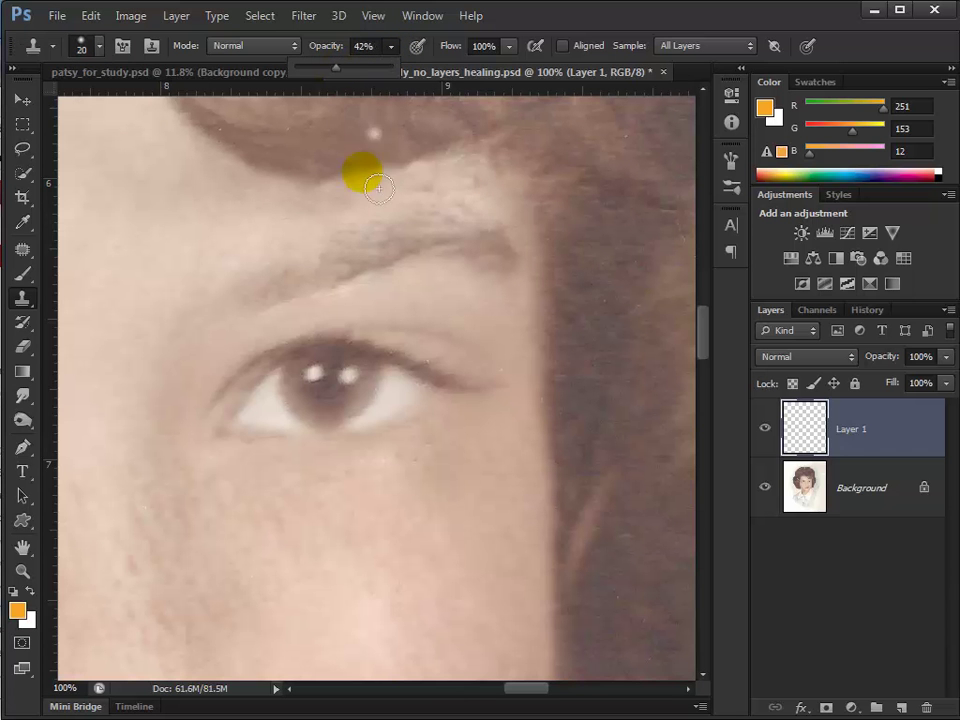
left_click(465, 500)
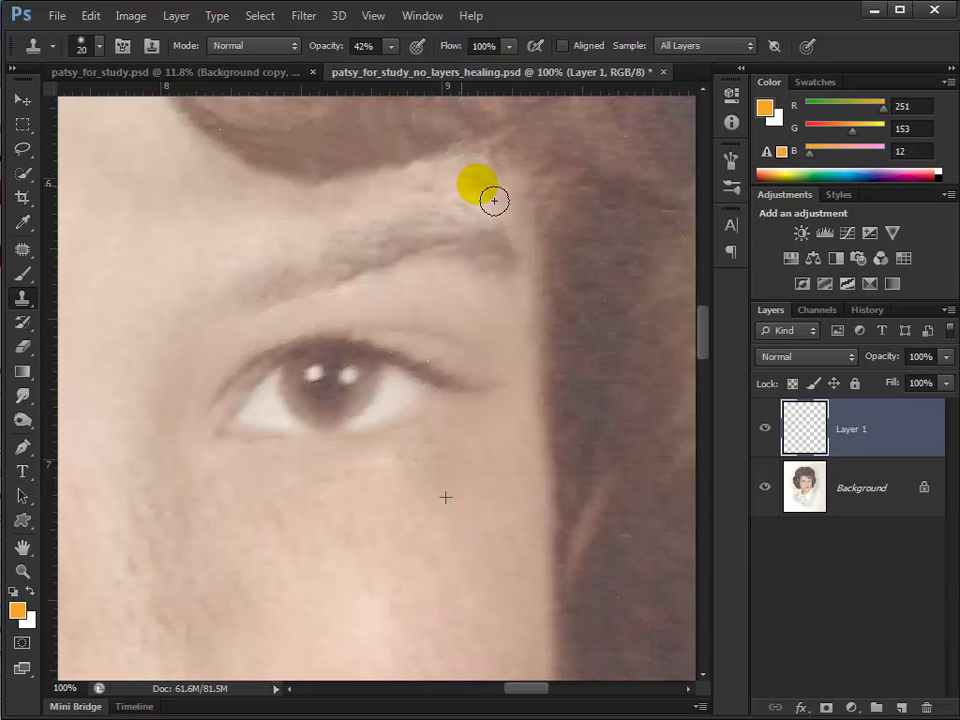
mouse_move(494, 201)
left_mouse_down()
mouse_move(425, 213)
mouse_move(418, 203)
mouse_move(445, 191)
mouse_move(509, 218)
mouse_move(499, 216)
mouse_move(509, 194)
mouse_move(469, 186)
mouse_move(396, 196)
mouse_move(321, 233)
mouse_move(259, 235)
mouse_move(213, 253)
mouse_move(218, 235)
mouse_move(497, 203)
mouse_move(477, 188)
mouse_move(435, 187)
mouse_move(463, 176)
mouse_move(367, 218)
mouse_move(218, 244)
mouse_move(179, 239)
mouse_move(437, 214)
mouse_move(419, 209)
mouse_move(480, 187)
mouse_move(409, 200)
mouse_move(460, 193)
mouse_move(452, 213)
mouse_move(384, 203)
mouse_move(399, 198)
mouse_move(389, 213)
mouse_move(520, 262)
mouse_move(484, 339)
mouse_move(411, 373)
left_mouse_up()
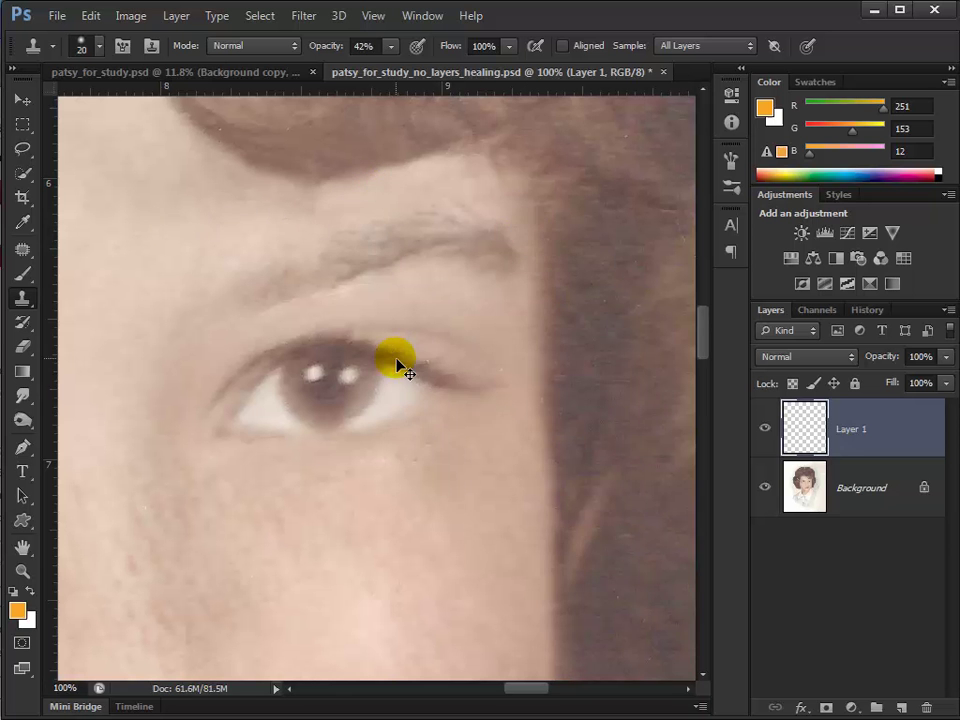
Enlarge the clone brush to 50 px and clone forehead skin over the discoloured area between the hair curl and the inner eyebrow.
key("ctrl+minus")
key("ctrl+minus")
key("ctrl+minus")
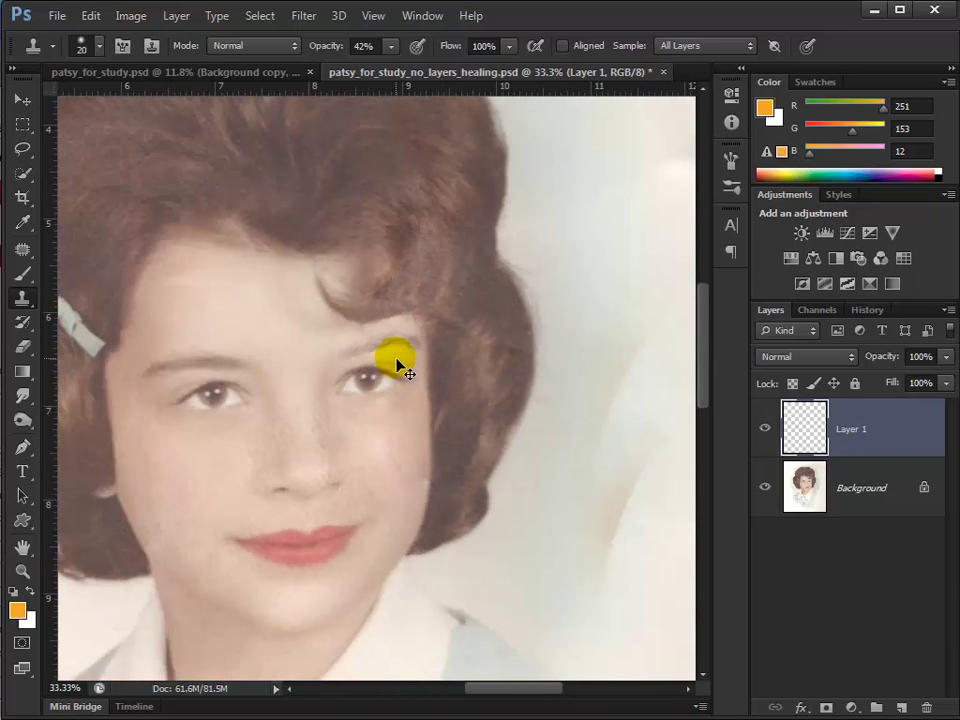
key("ctrl+minus")
left_click(326, 360, "ctrl")
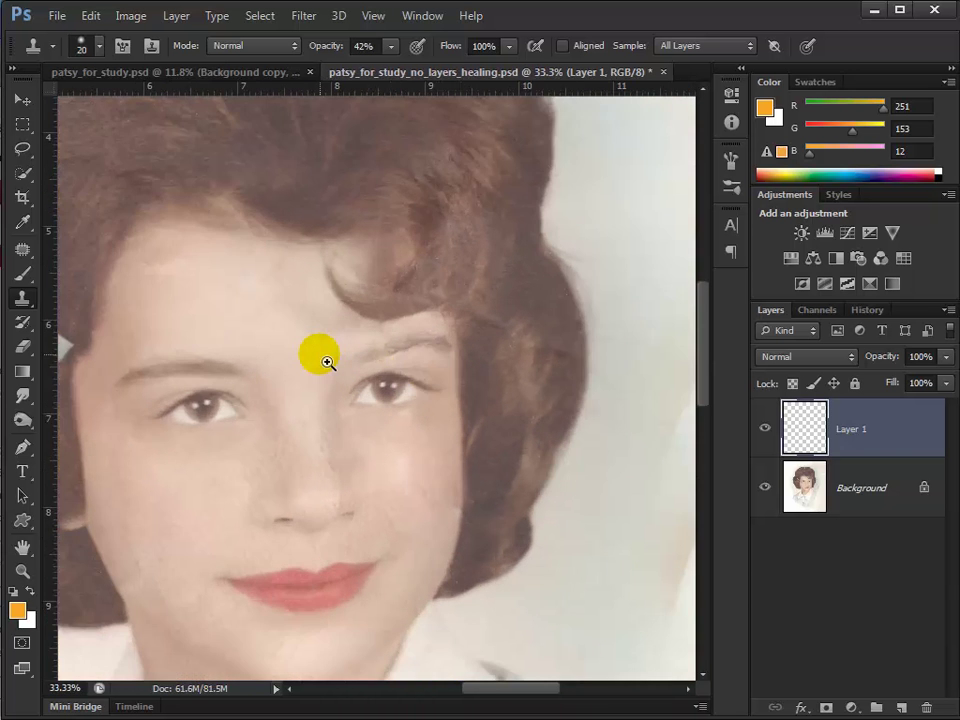
left_click(326, 360, "ctrl")
left_click_drag(317, 326, 370, 351)
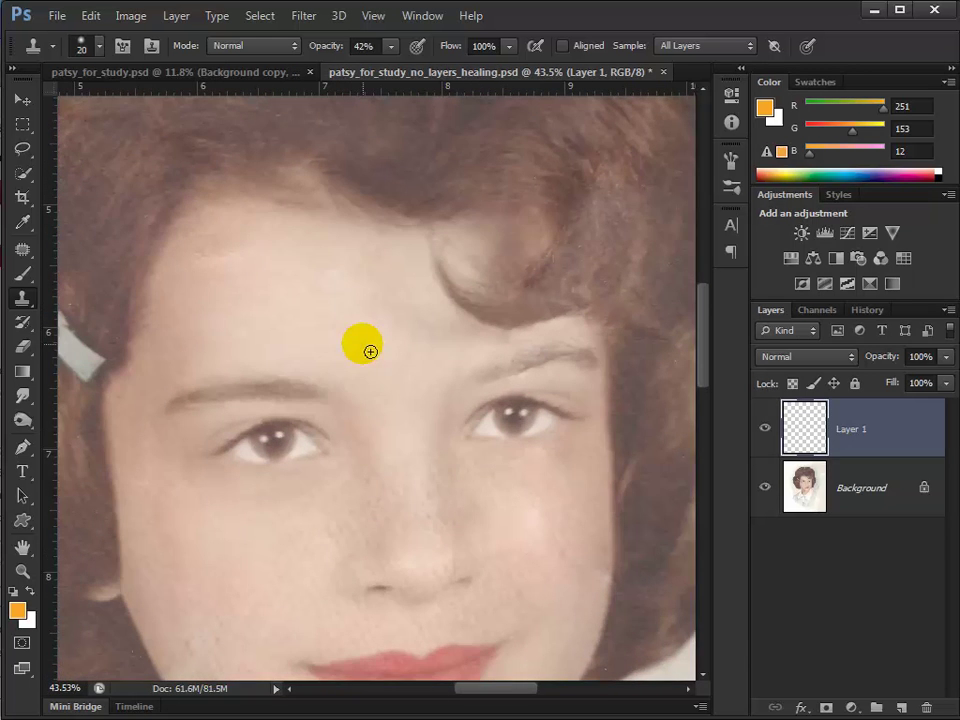
key("bracketright")
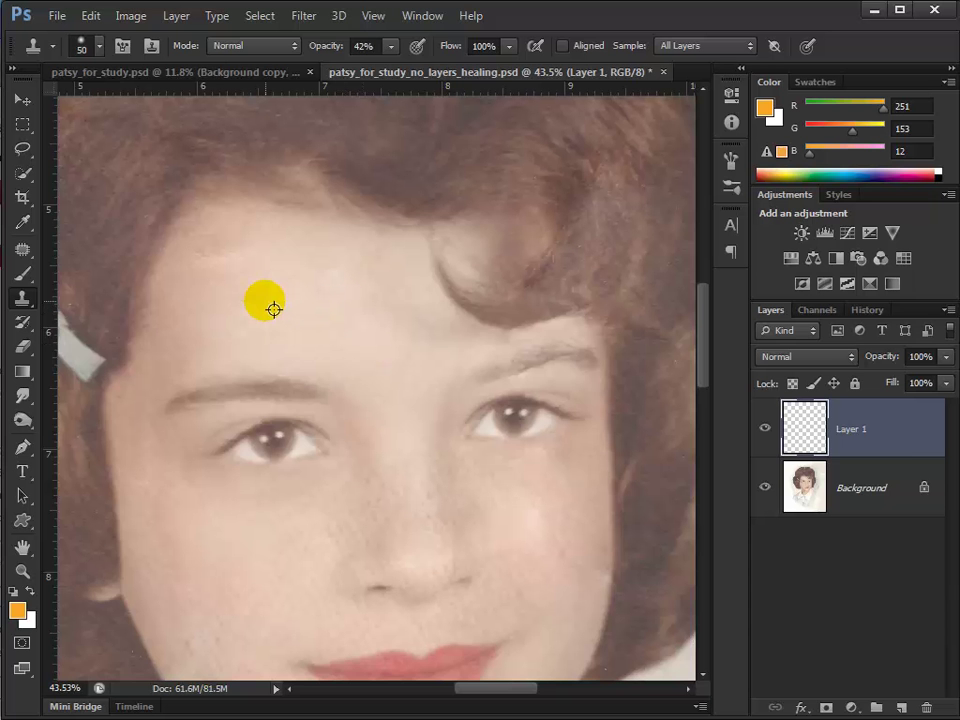
left_click(384, 76)
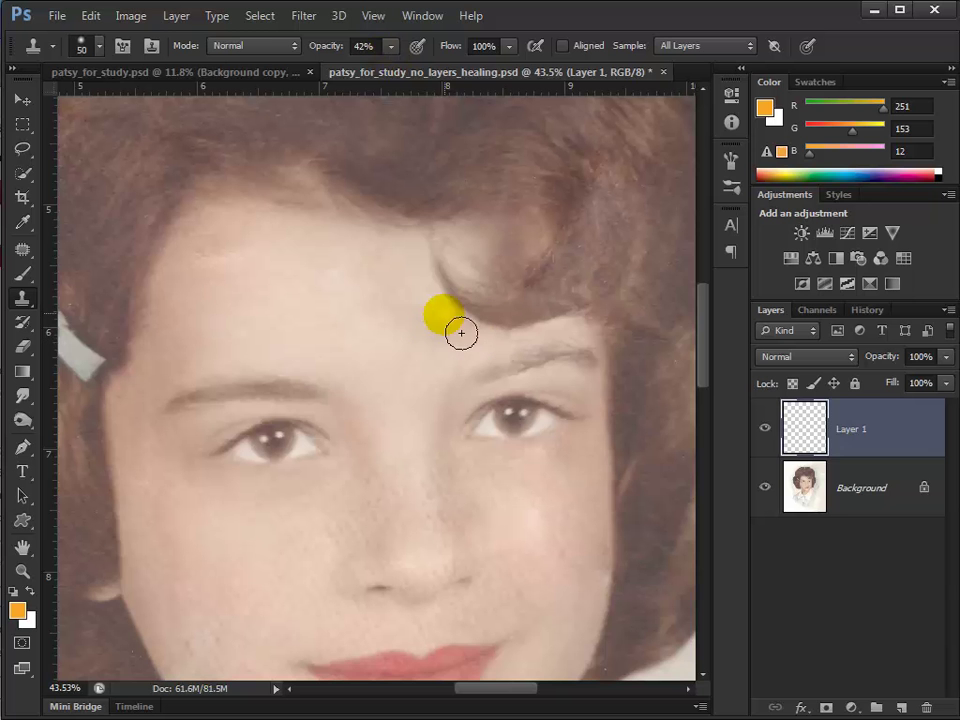
left_click(381, 324, "alt")
left_click(470, 350)
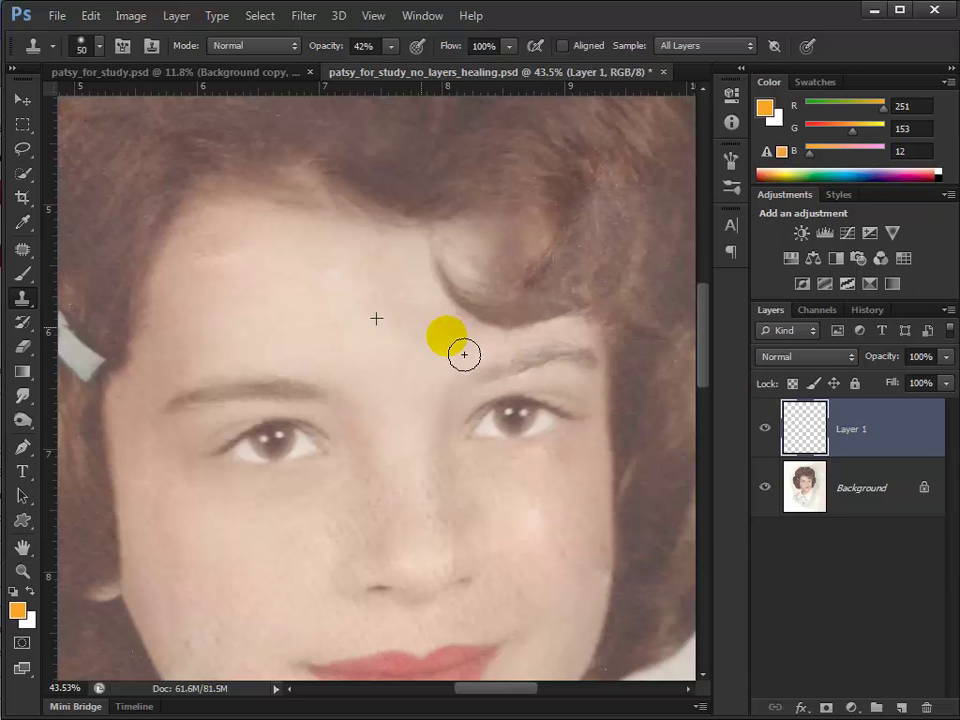
left_click(337, 332, "alt")
mouse_move(456, 353)
left_mouse_down()
mouse_move(384, 324)
mouse_move(362, 285)
mouse_move(427, 319)
mouse_move(418, 294)
mouse_move(377, 317)
mouse_move(416, 330)
mouse_move(397, 345)
mouse_move(424, 336)
mouse_move(480, 343)
mouse_move(412, 322)
left_mouse_up()
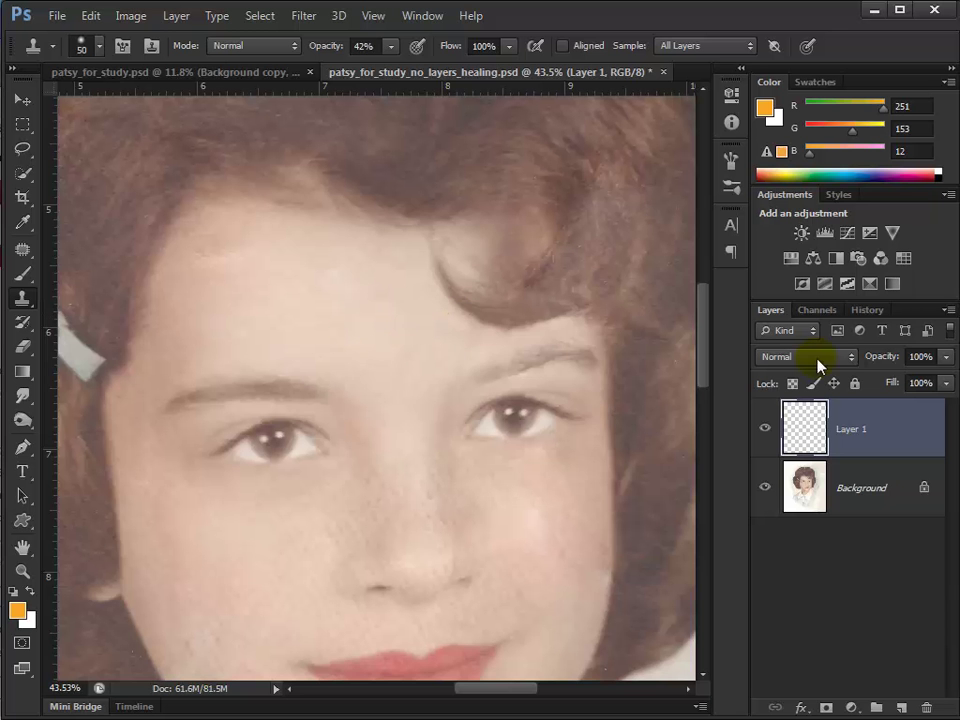
Clone skin over the reddish forehead marks, and blend the forehead and face with an 80 px brush at 21% opacity.
mouse_move(470, 378)
left_mouse_down()
mouse_move(384, 335)
mouse_move(532, 358)
mouse_move(475, 343)
mouse_move(495, 353)
mouse_move(488, 369)
mouse_move(445, 392)
mouse_move(544, 346)
mouse_move(257, 282)
mouse_move(291, 297)
mouse_move(269, 267)
mouse_move(269, 292)
mouse_move(272, 276)
mouse_move(221, 277)
mouse_move(266, 302)
mouse_move(210, 288)
mouse_move(243, 276)
mouse_move(237, 291)
mouse_move(214, 260)
mouse_move(239, 258)
mouse_move(227, 282)
mouse_move(204, 284)
mouse_move(376, 344)
mouse_move(369, 323)
mouse_move(343, 345)
mouse_move(328, 328)
mouse_move(218, 349)
mouse_move(155, 337)
mouse_move(181, 333)
mouse_move(221, 267)
mouse_move(239, 259)
mouse_move(202, 270)
mouse_move(215, 247)
mouse_move(228, 304)
mouse_move(205, 328)
mouse_move(207, 304)
mouse_move(236, 284)
mouse_move(264, 326)
mouse_move(318, 263)
mouse_move(236, 294)
mouse_move(246, 201)
mouse_move(247, 289)
left_mouse_up()
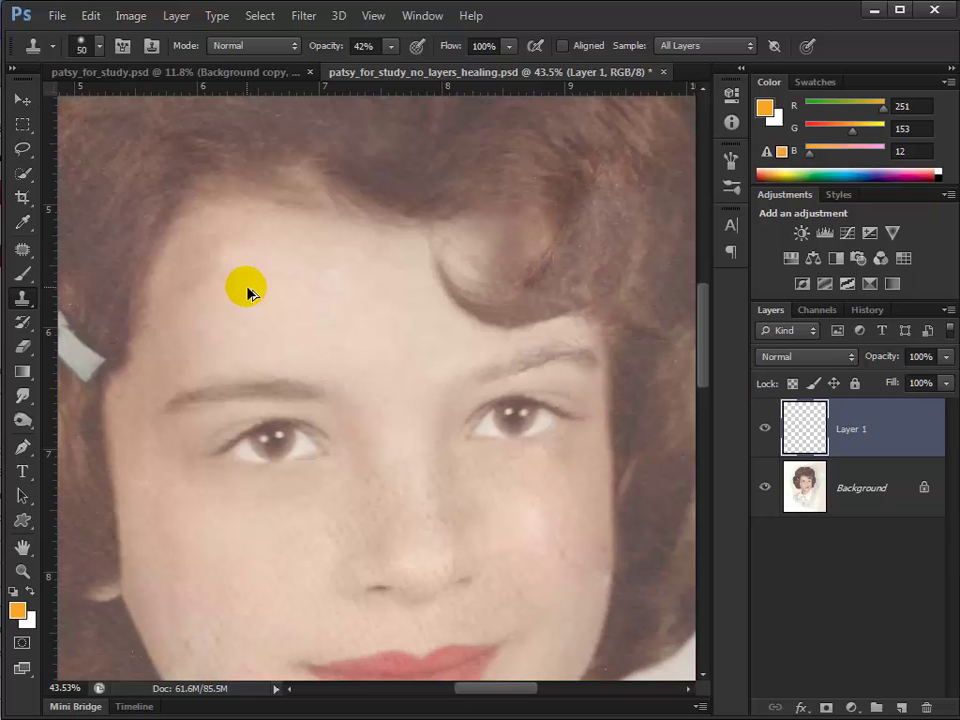
left_click(390, 47)
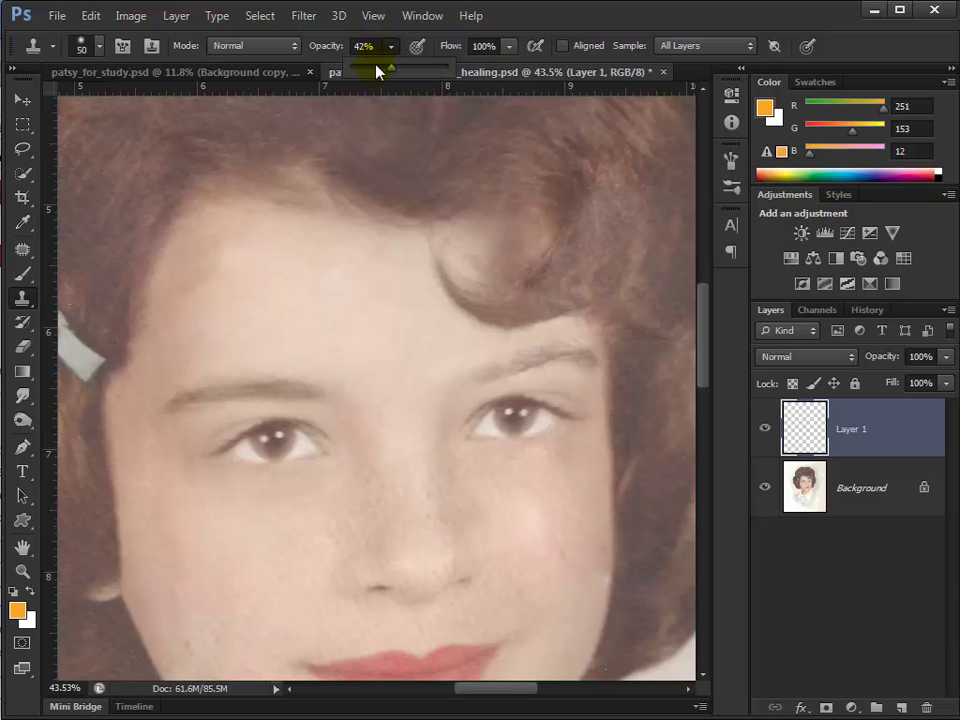
mouse_move(250, 235)
left_mouse_down()
mouse_move(273, 283)
mouse_move(267, 269)
mouse_move(227, 301)
mouse_move(221, 286)
mouse_move(217, 316)
mouse_move(210, 288)
mouse_move(255, 259)
mouse_move(262, 275)
mouse_move(222, 284)
mouse_move(247, 263)
mouse_move(264, 326)
mouse_move(313, 331)
mouse_move(247, 340)
mouse_move(220, 389)
mouse_move(213, 370)
mouse_move(224, 397)
mouse_move(204, 399)
mouse_move(241, 379)
mouse_move(360, 399)
mouse_move(496, 359)
mouse_move(407, 372)
mouse_move(275, 360)
mouse_move(185, 506)
mouse_move(193, 543)
mouse_move(204, 508)
mouse_move(194, 529)
mouse_move(185, 431)
mouse_move(198, 390)
mouse_move(199, 406)
mouse_move(203, 398)
mouse_move(348, 428)
mouse_move(235, 457)
mouse_move(171, 454)
mouse_move(149, 442)
mouse_move(152, 415)
mouse_move(204, 390)
mouse_move(204, 379)
mouse_move(208, 392)
mouse_move(435, 514)
mouse_move(515, 498)
left_mouse_up()
mouse_move(401, 512)
left_mouse_down()
mouse_move(433, 540)
mouse_move(370, 349)
mouse_move(470, 328)
mouse_move(439, 384)
mouse_move(512, 433)
mouse_move(567, 428)
mouse_move(639, 514)
mouse_move(709, 566)
mouse_move(691, 565)
mouse_move(681, 534)
left_mouse_up()
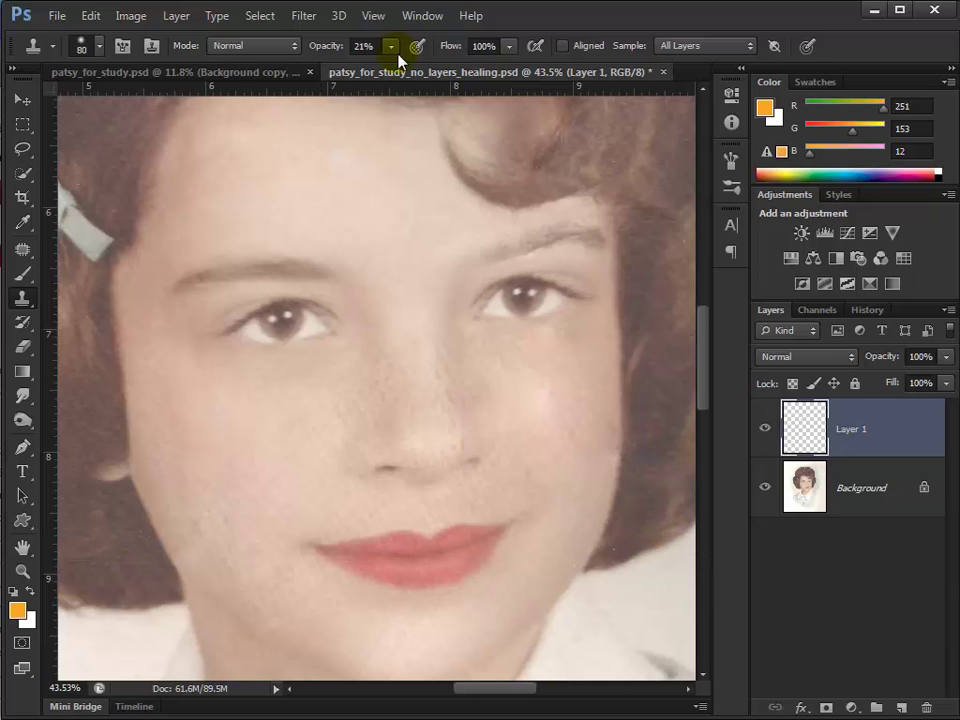
Set the clone opacity to 100% and repair the edge between the cheek and the hair with a 45 px brush.
left_click_drag(392, 47, 478, 76)
left_click_drag(641, 409, 641, 470)
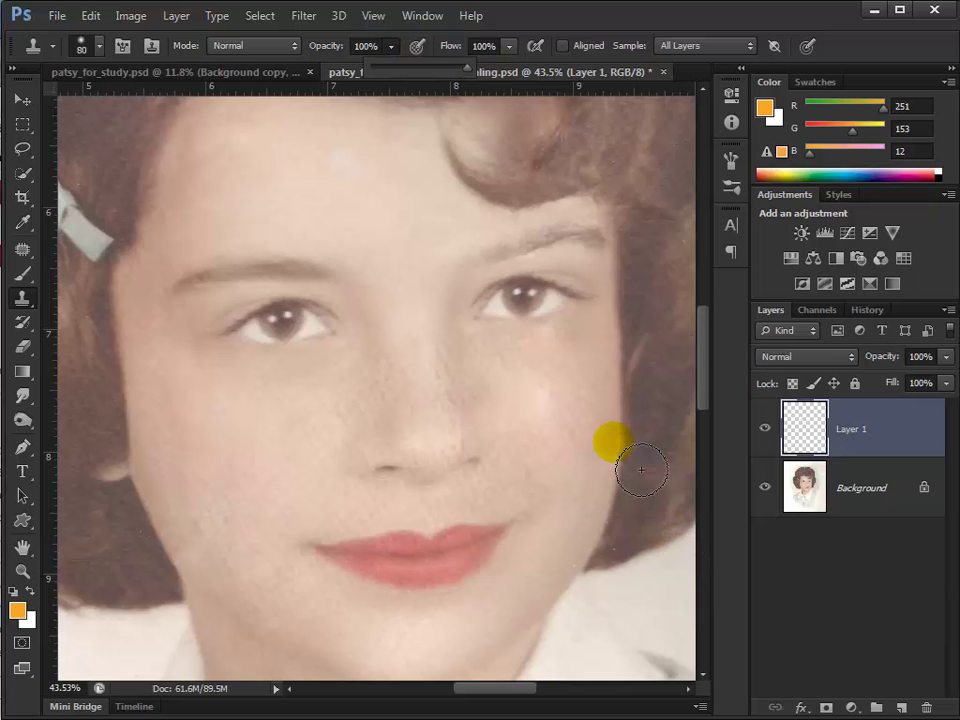
key("bracketleft")
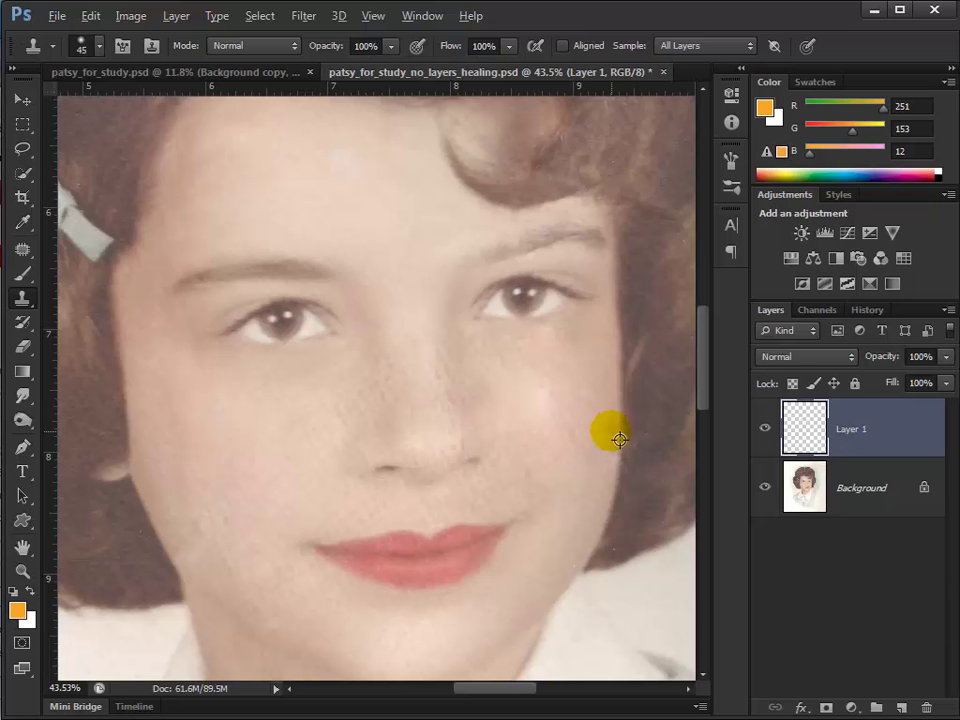
mouse_move(630, 427)
left_mouse_down()
mouse_move(634, 476)
mouse_move(589, 462)
mouse_move(611, 448)
mouse_move(622, 486)
mouse_move(669, 456)
mouse_move(780, 336)
mouse_move(718, 428)
mouse_move(650, 482)
left_mouse_up()
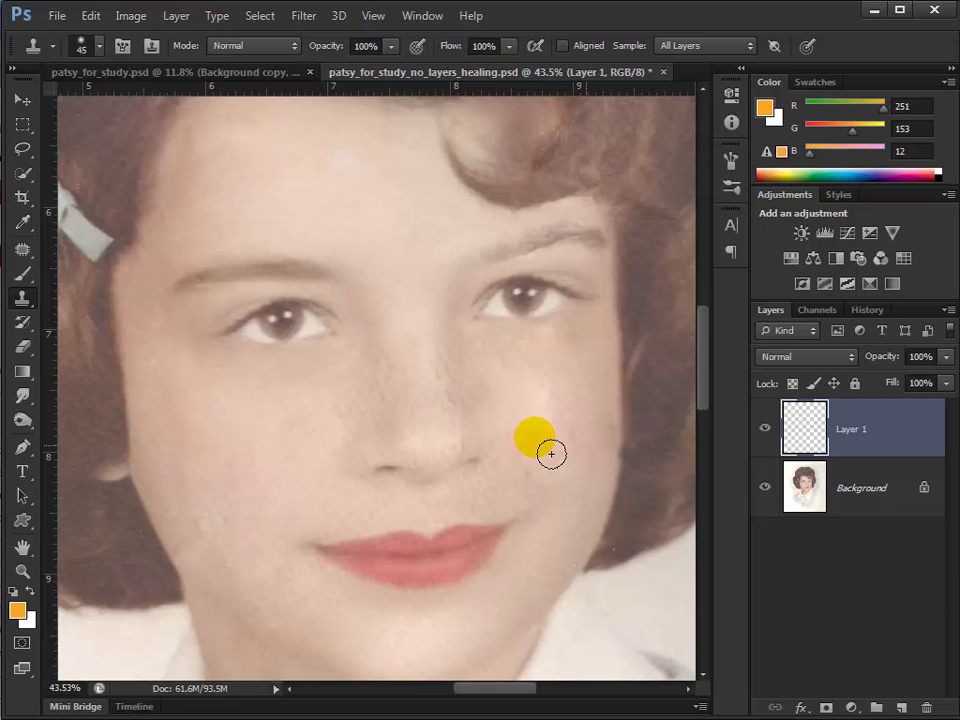
Merge the clone layer down into the background and duplicate the merged background onto a new layer.
mouse_move(392, 555)
left_mouse_down()
mouse_move(392, 439)
mouse_move(414, 315)
mouse_move(401, 387)
left_mouse_up()
left_click(375, 422)
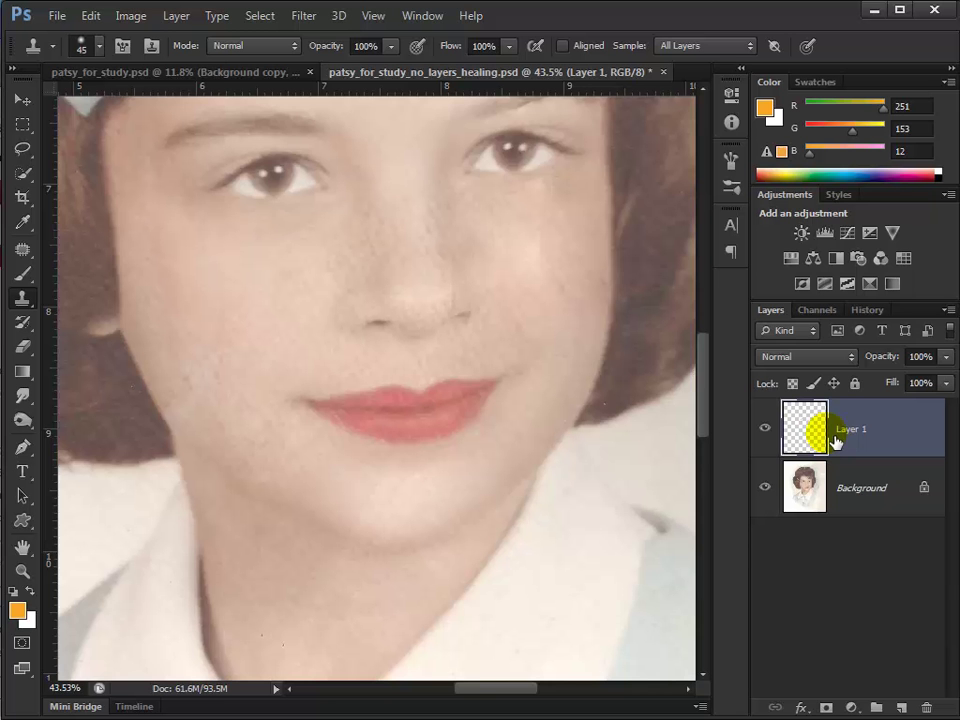
key("ctrl+e")
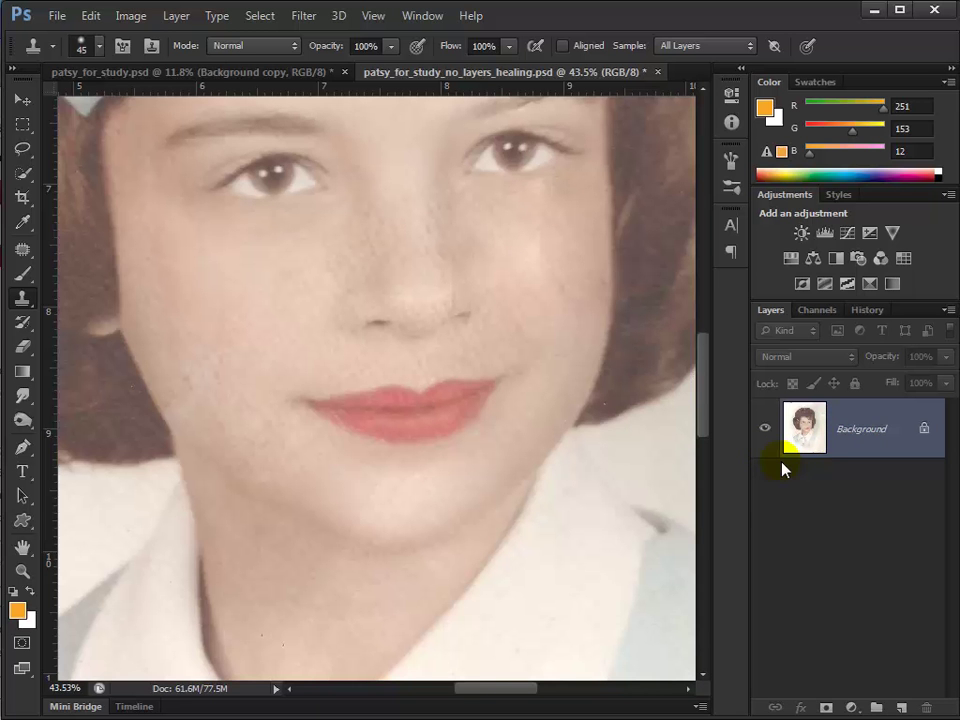
key("ctrl+j")
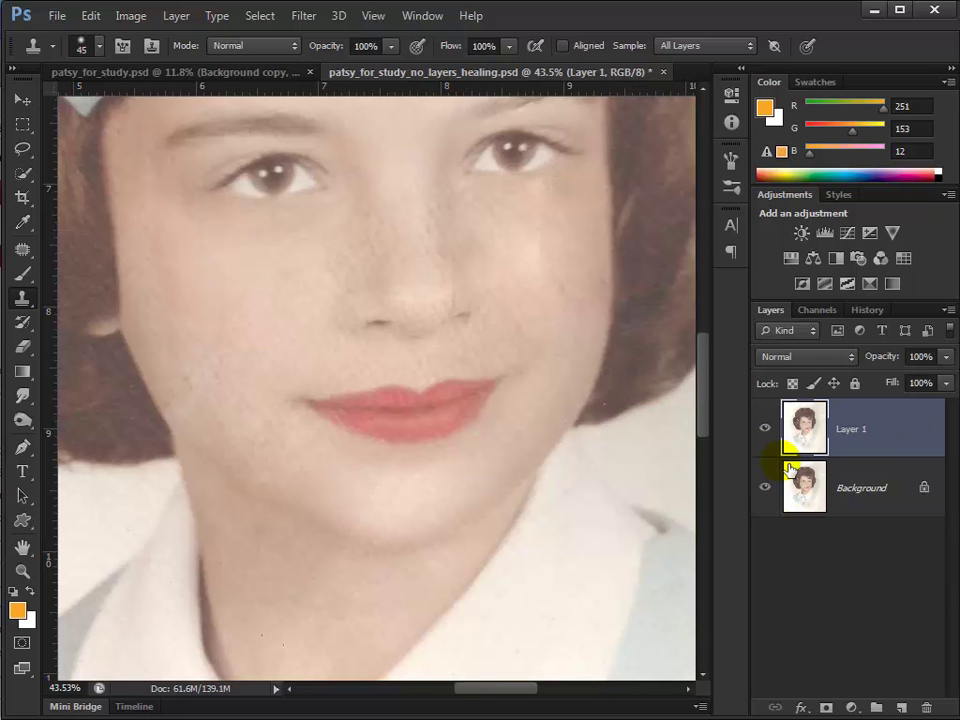
Duplicate Layer 1 and start the Dust & Scratches noise filter on the copy.
left_click_drag(514, 208, 455, 418)
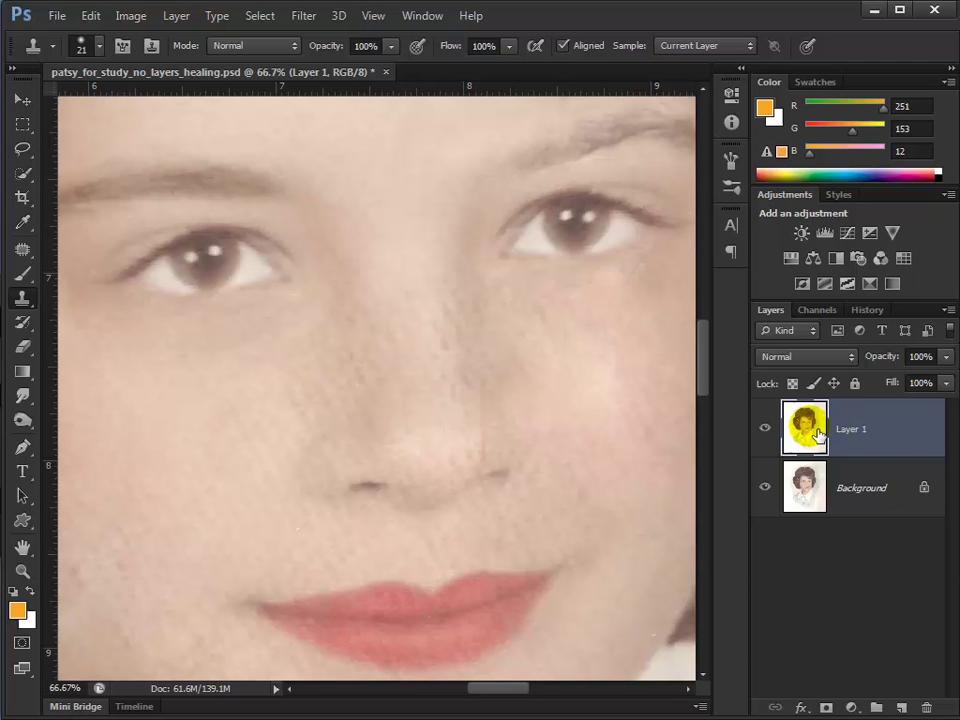
key("ctrl+j")
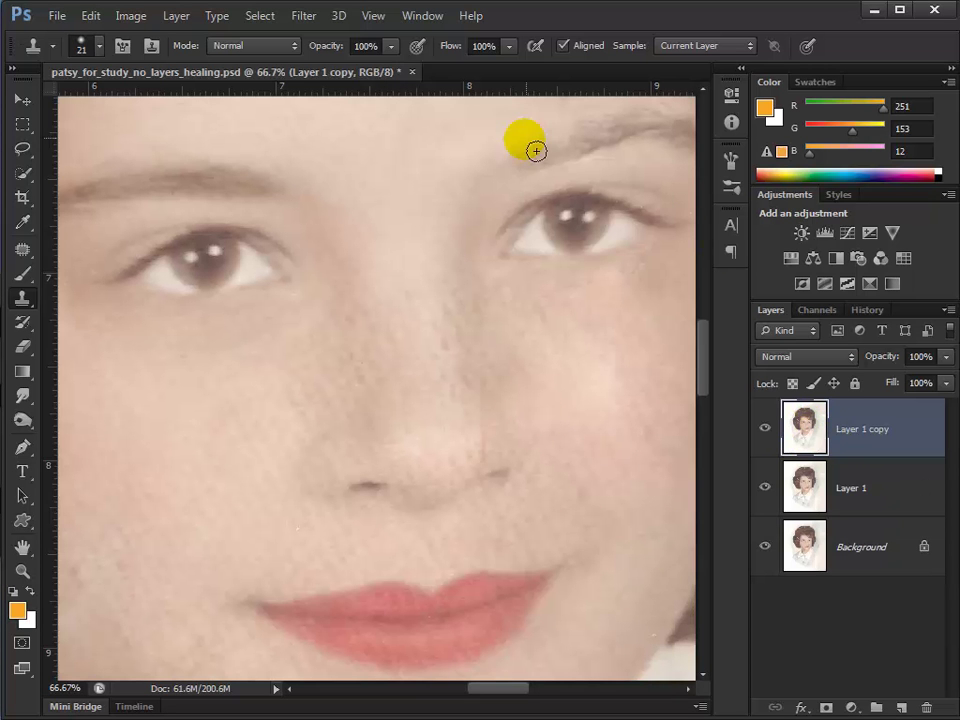
left_click(305, 16)
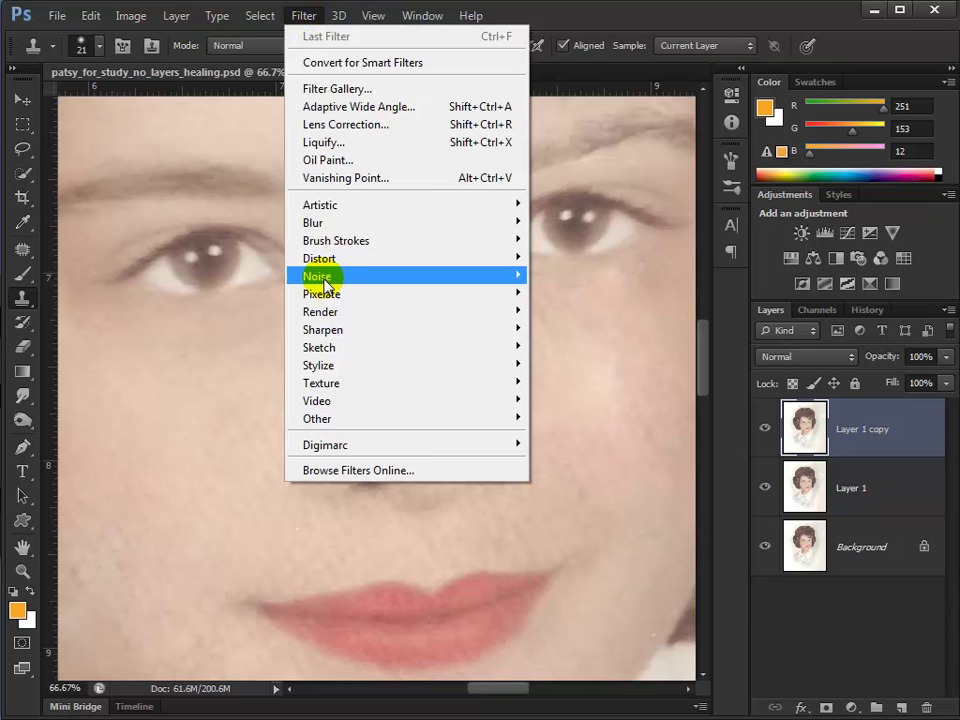
mouse_move(349, 278)
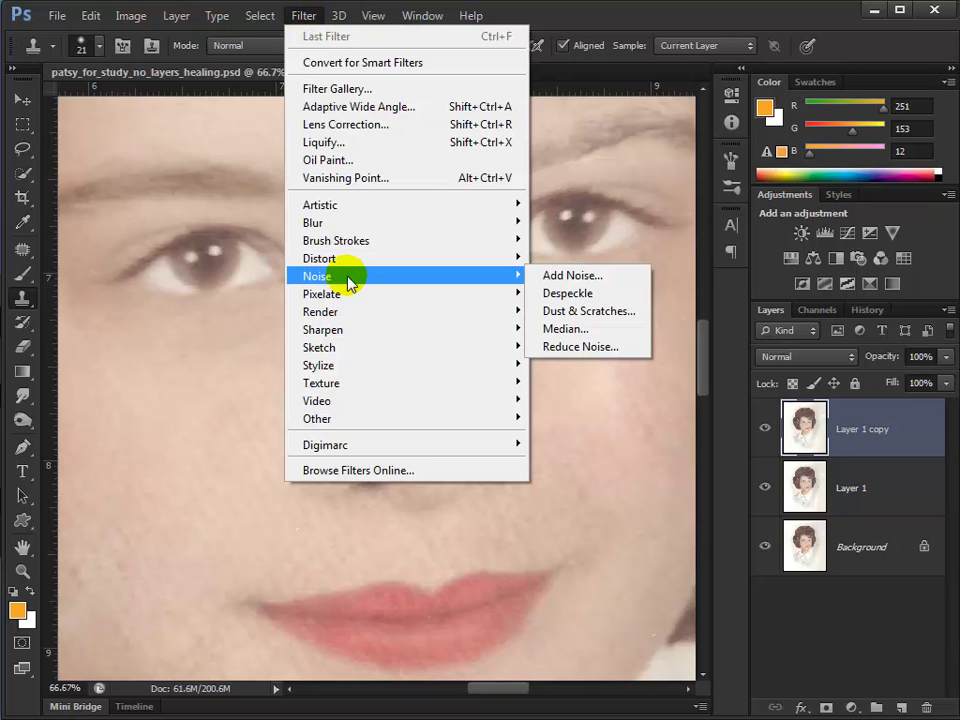
left_click(573, 311)
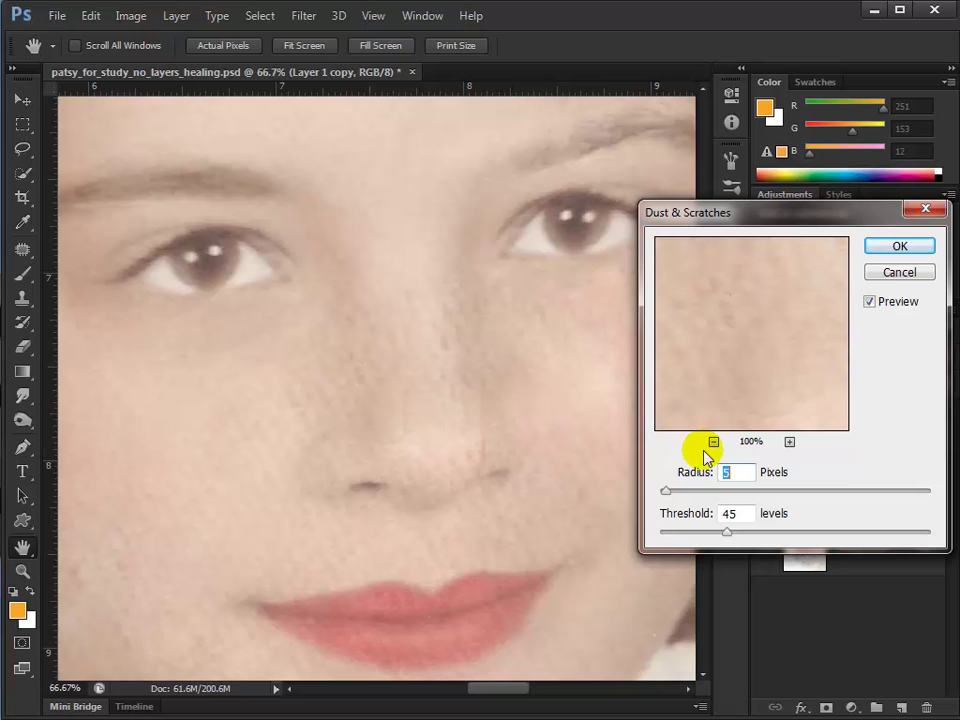
Try out Dust & Scratches radii from 12 to 47 pixels with thresholds between 31 and 6 levels.
left_click(679, 533)
left_click_drag(680, 531, 676, 536)
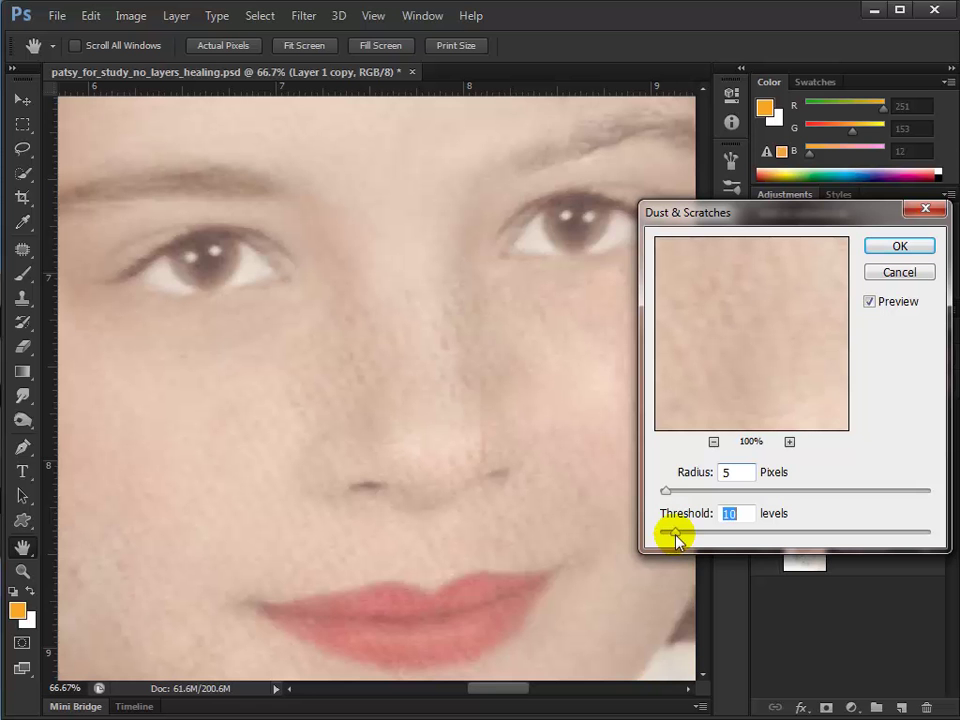
left_click_drag(667, 492, 707, 536)
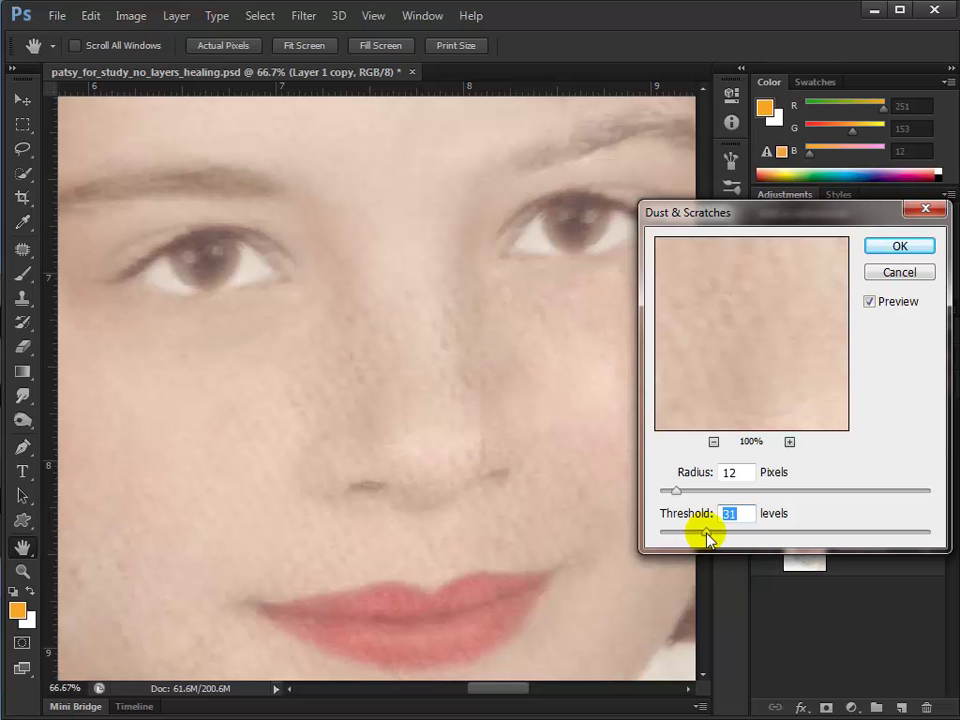
left_click_drag(707, 536, 677, 536)
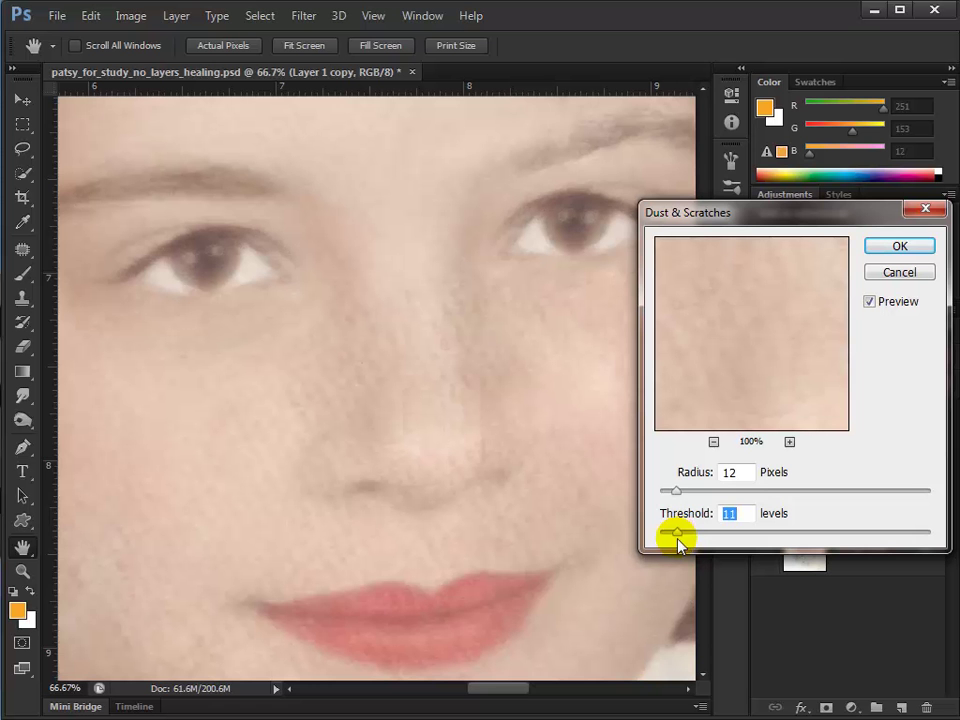
left_click_drag(671, 497, 698, 497)
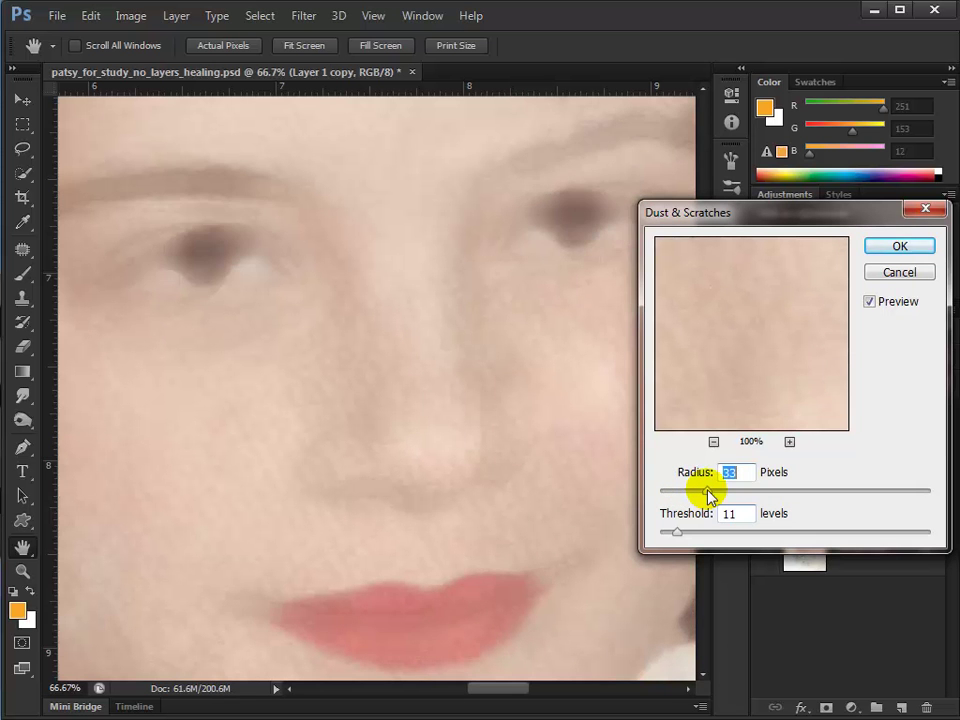
left_click_drag(707, 495, 731, 496)
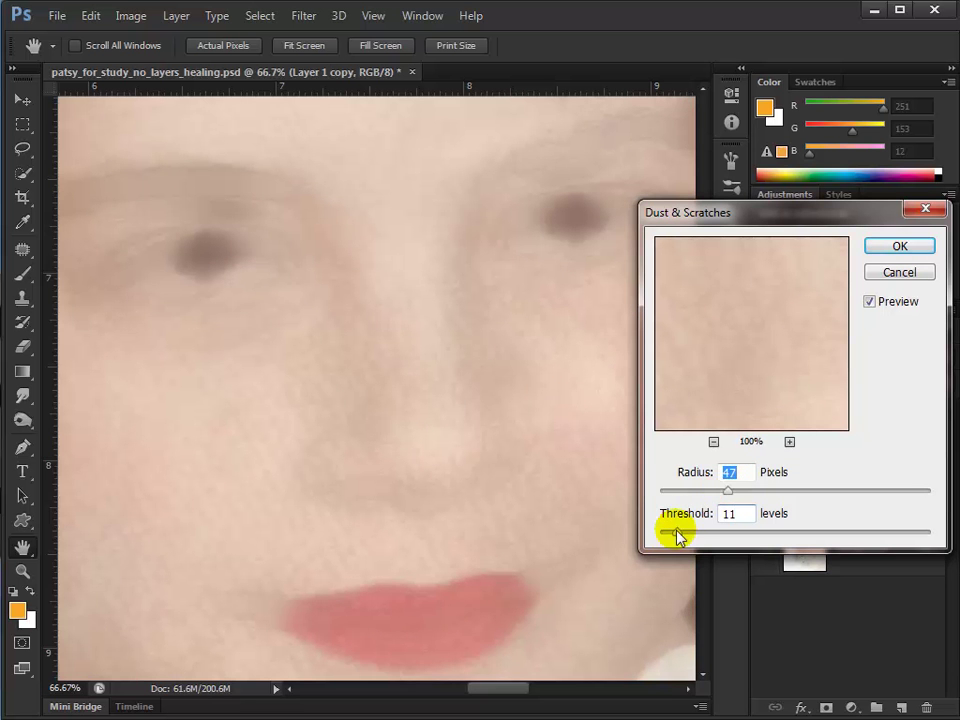
left_click_drag(677, 535, 672, 537)
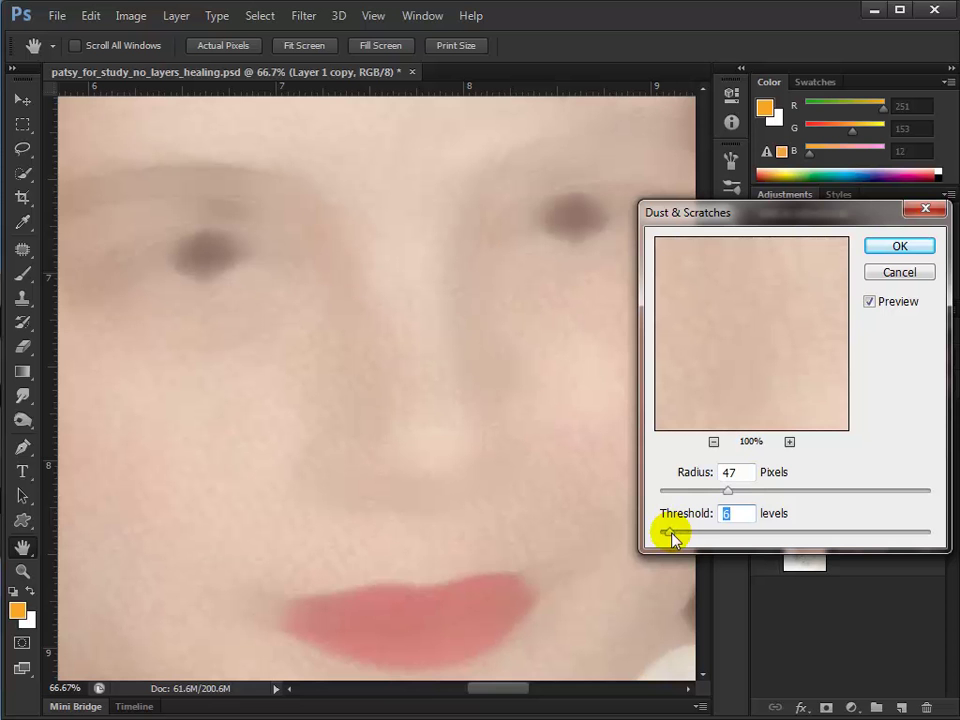
left_click(707, 490)
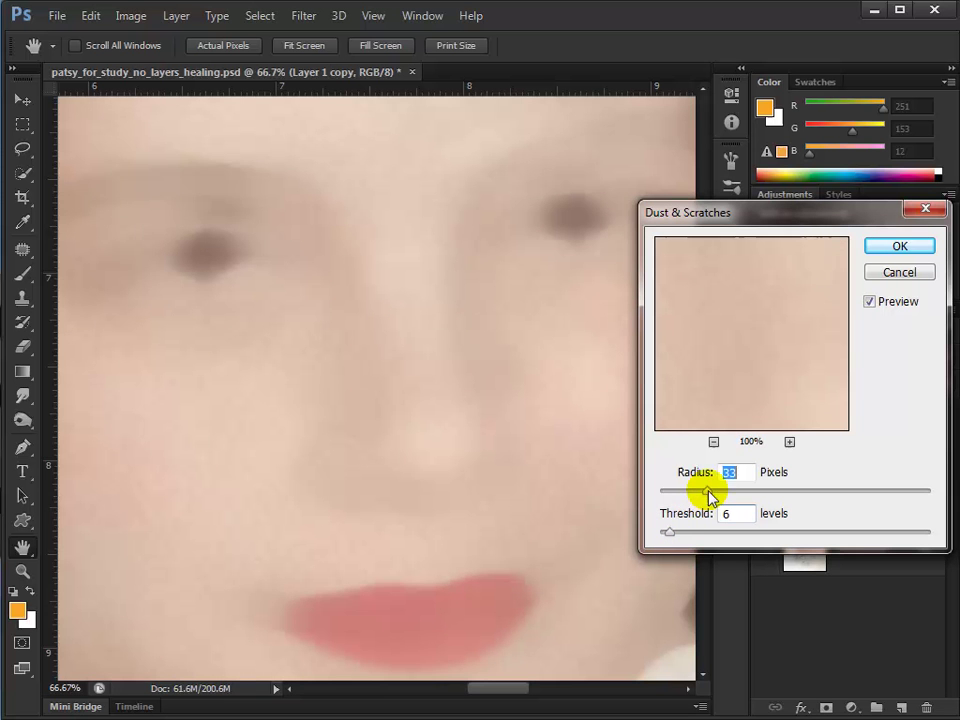
Apply Dust & Scratches to the layer copy with a radius of 14 pixels and a threshold of 4 levels.
left_click(668, 533)
left_click_drag(668, 534, 666, 534)
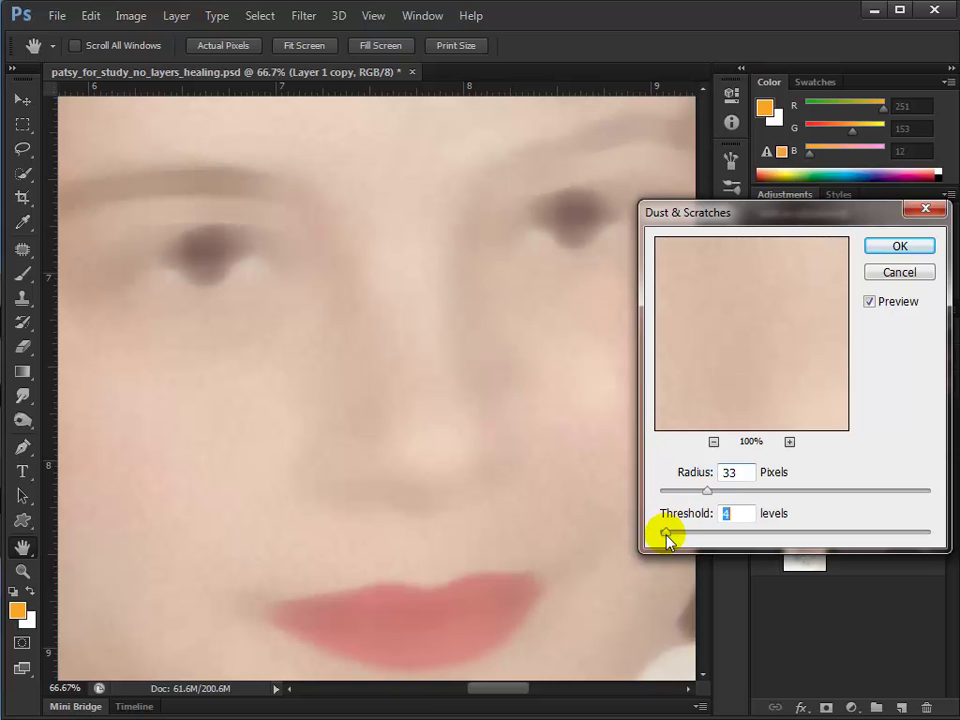
left_click(677, 497)
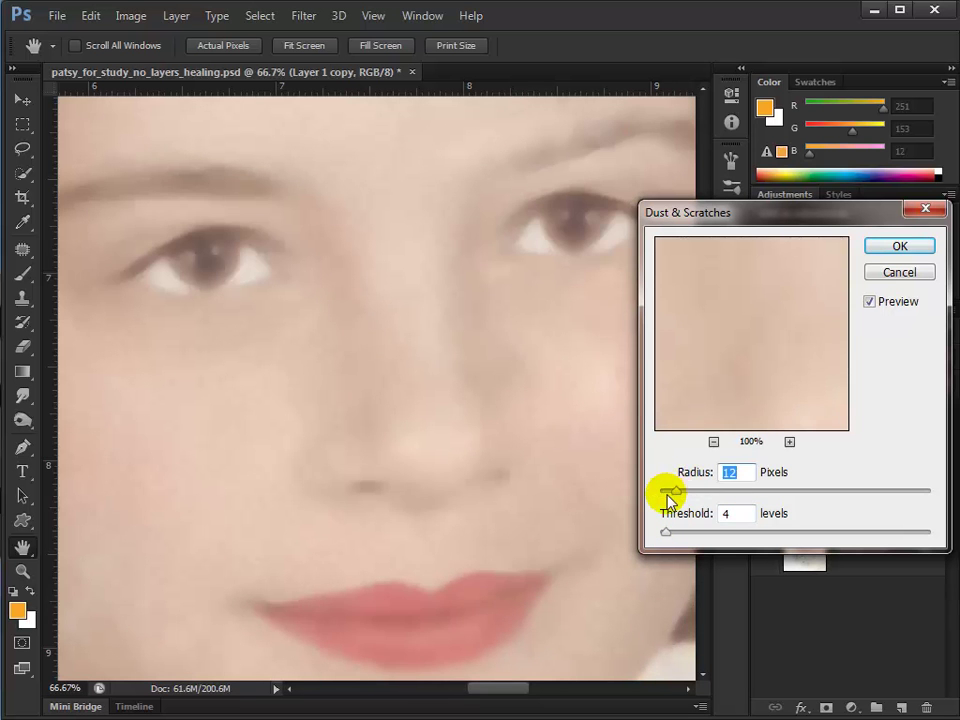
left_click_drag(668, 497, 679, 494)
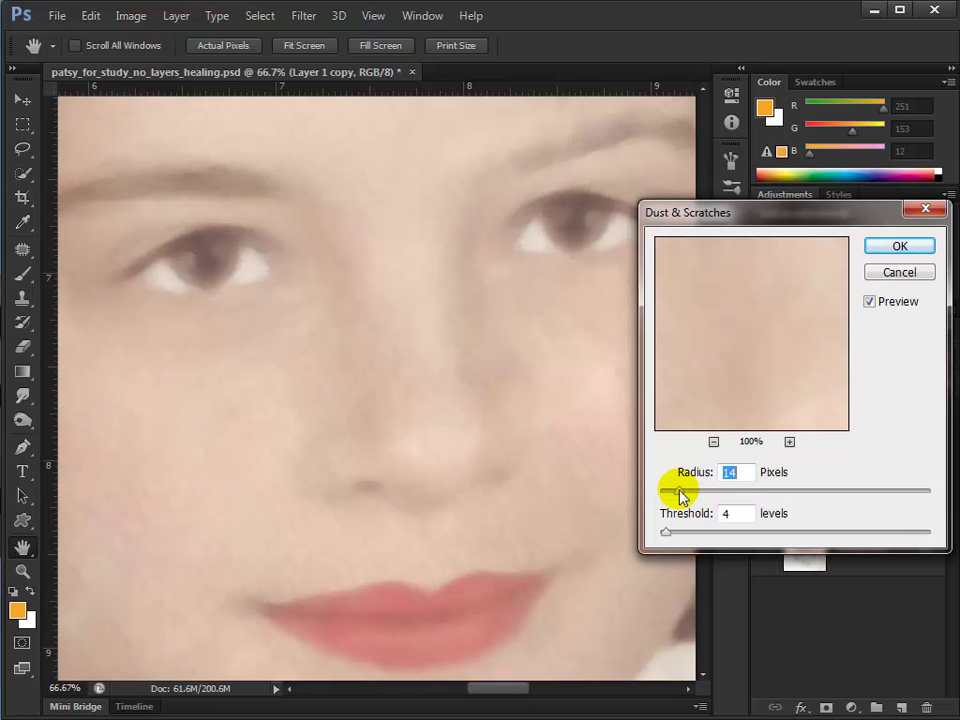
left_click(896, 249)
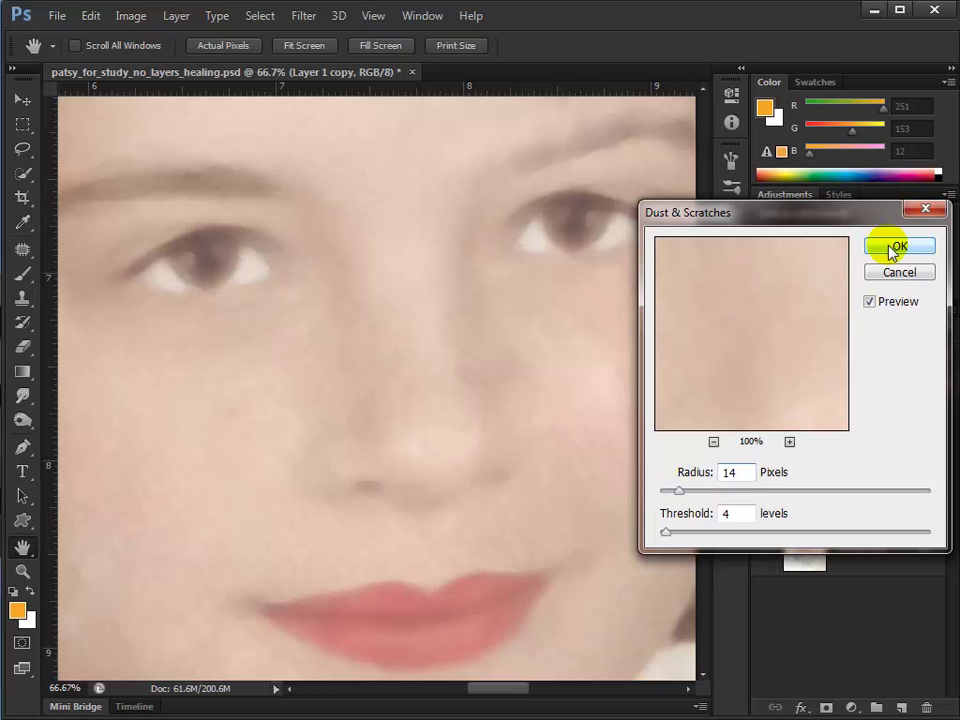
Compare the portrait with and without the smoothed layer copy, and add a white layer mask to that copy.
key("s")
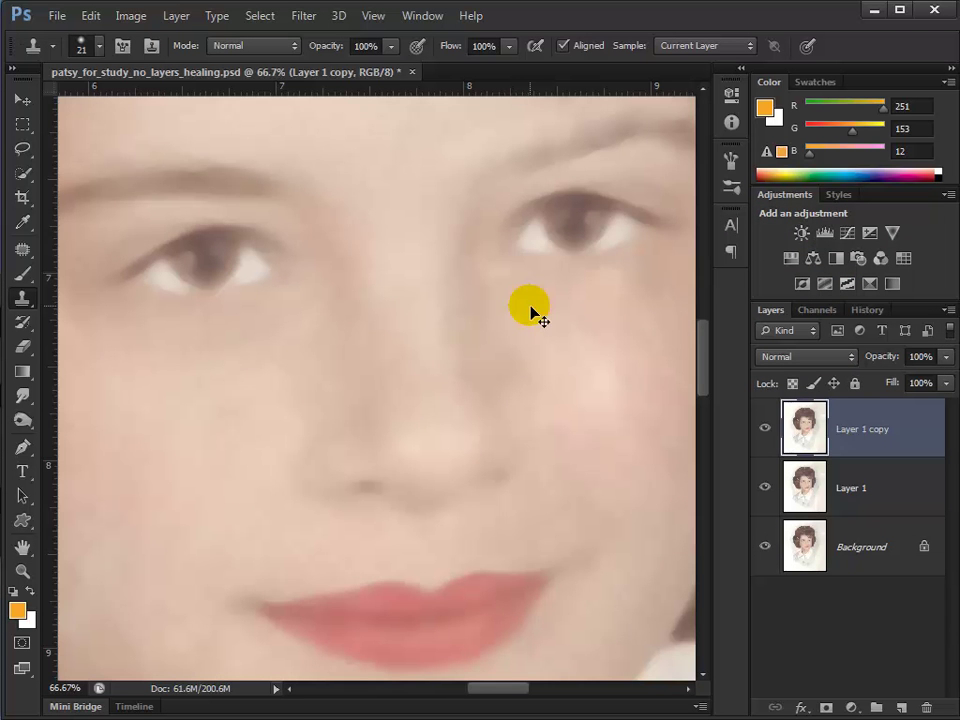
key("ctrl+minus")
key("ctrl+minus")
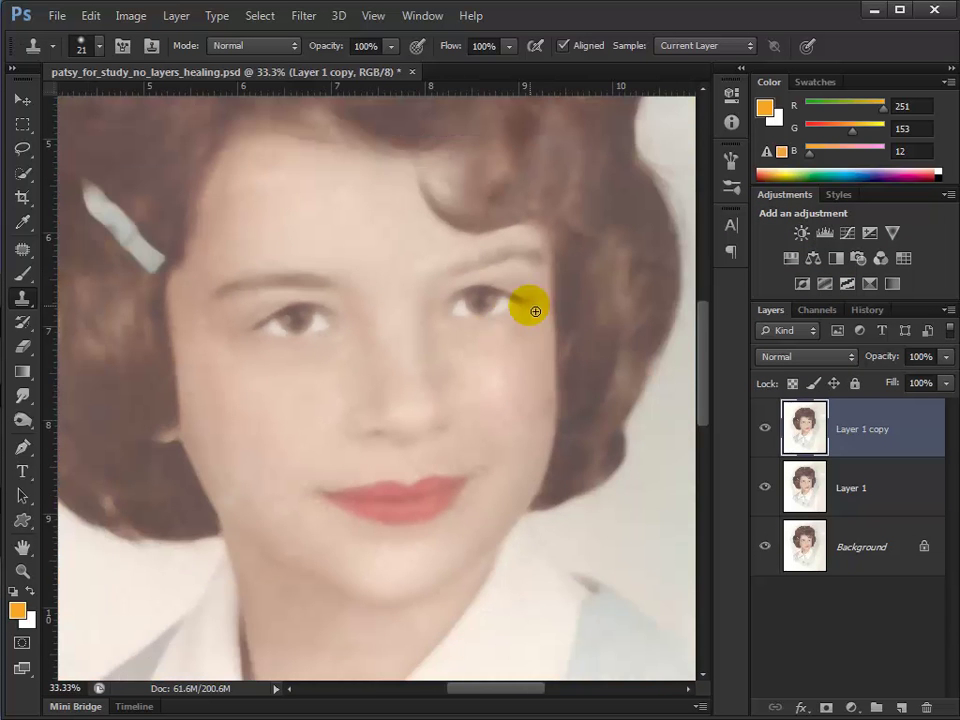
left_click(765, 428)
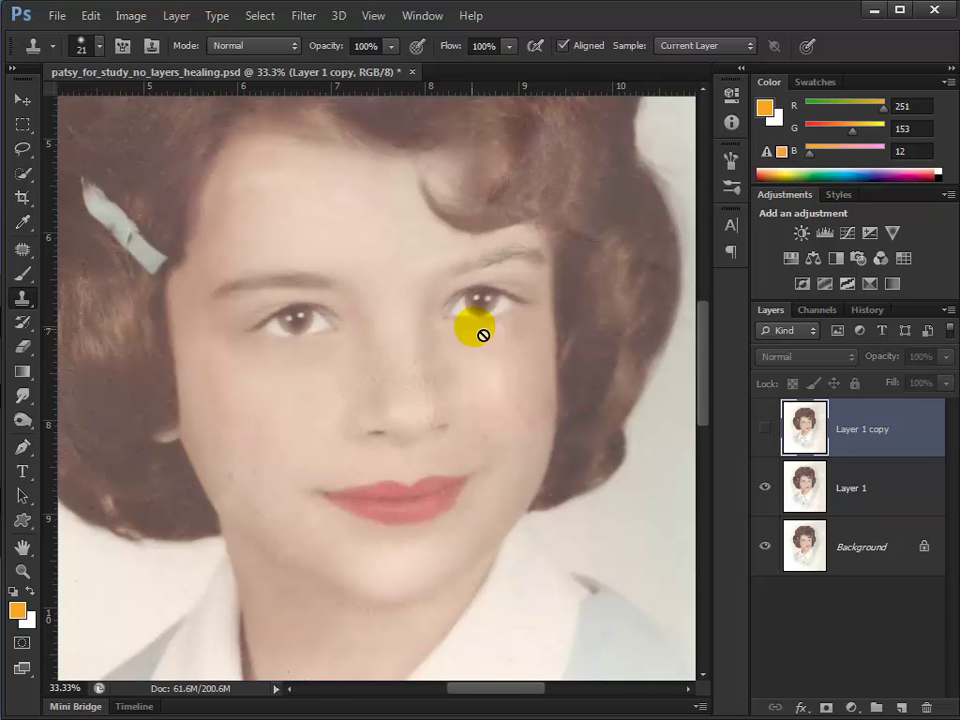
left_click(765, 428)
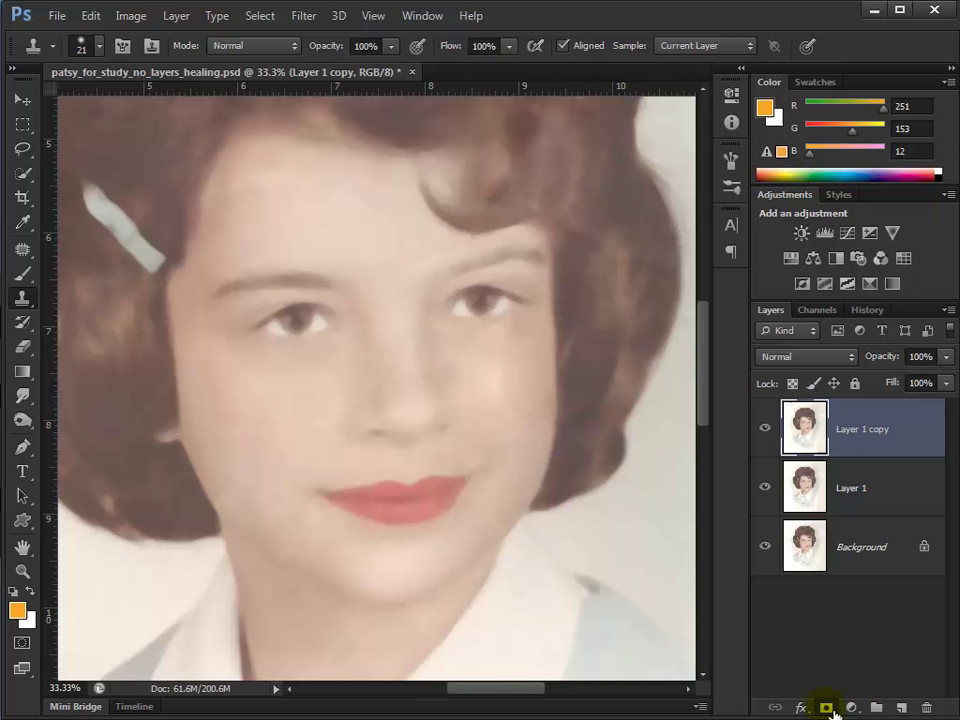
left_click(826, 708)
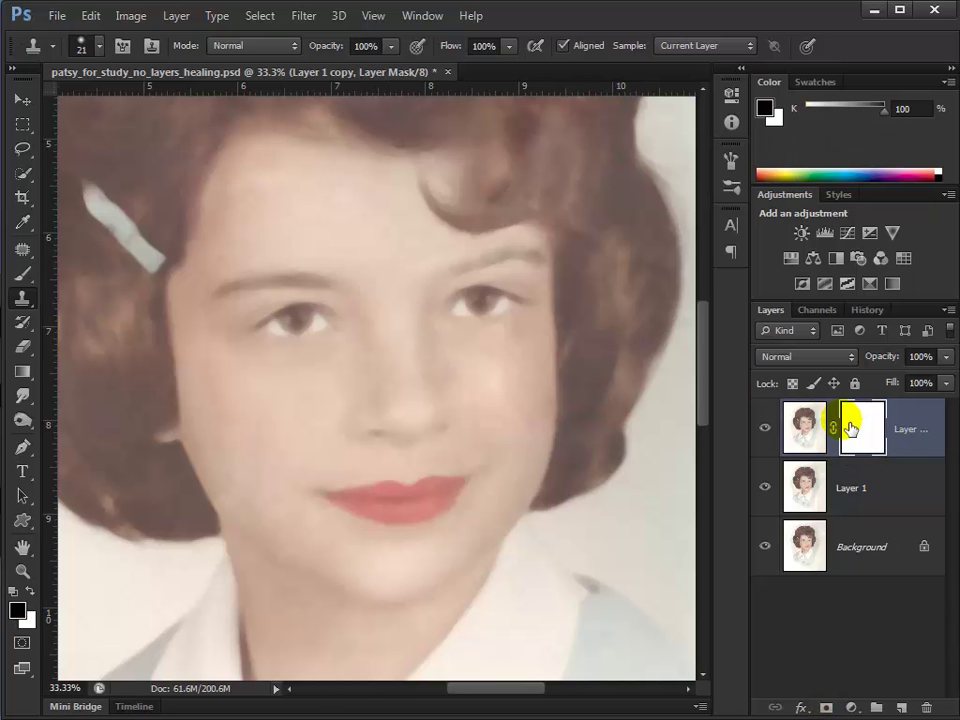
Set up a soft black brush at 55 px and 46% opacity, and target the smoothed layer copy's mask.
left_click(22, 274)
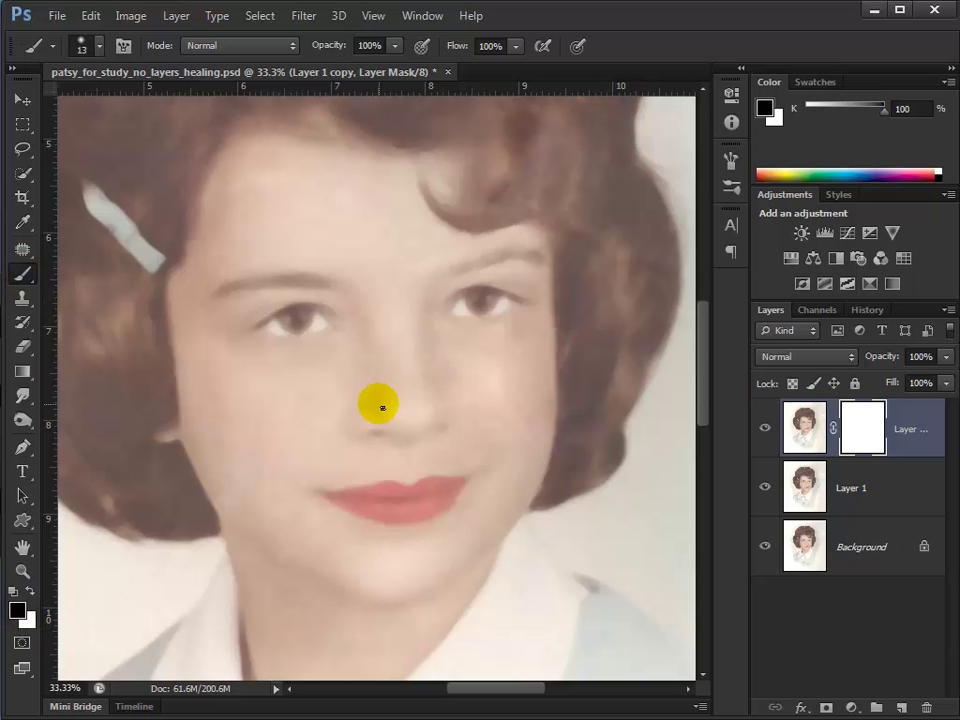
key("bracketright")
key("bracketright")
key("bracketright")
key("bracketright")
key("bracketright")
key("bracketright")
key("bracketright")
key("bracketright")
key("bracketright")
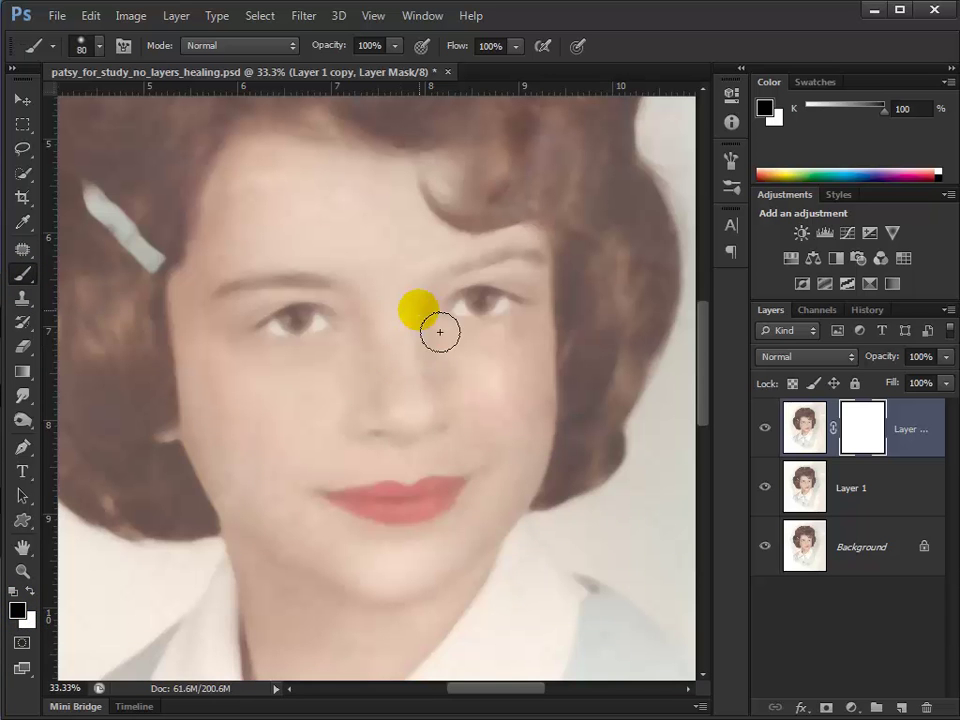
left_click(86, 45)
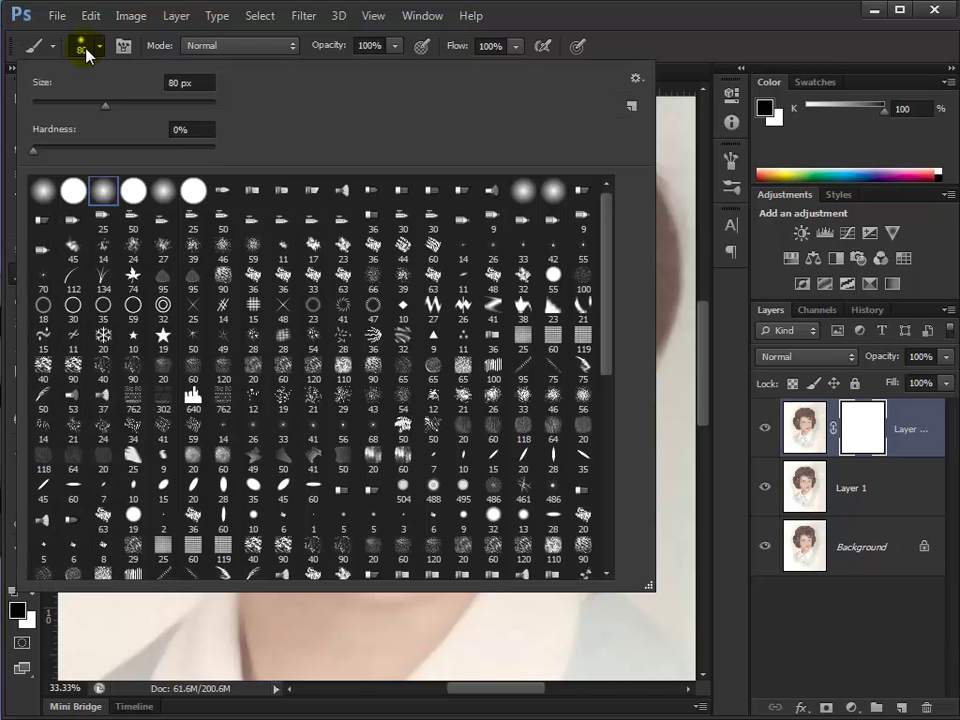
left_click_drag(106, 104, 84, 104)
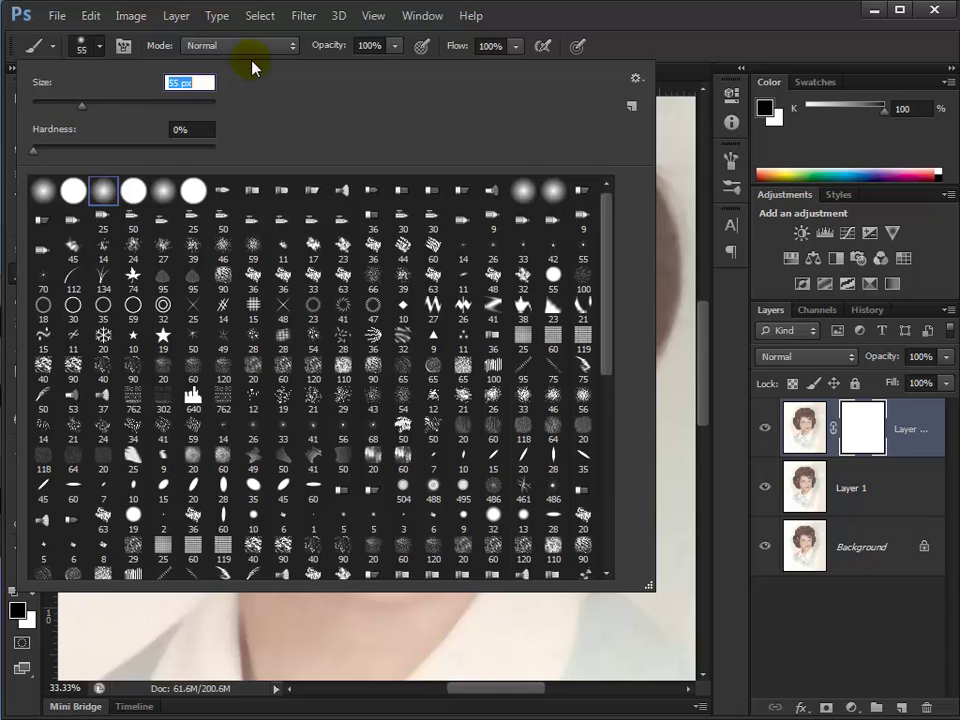
left_click(396, 46)
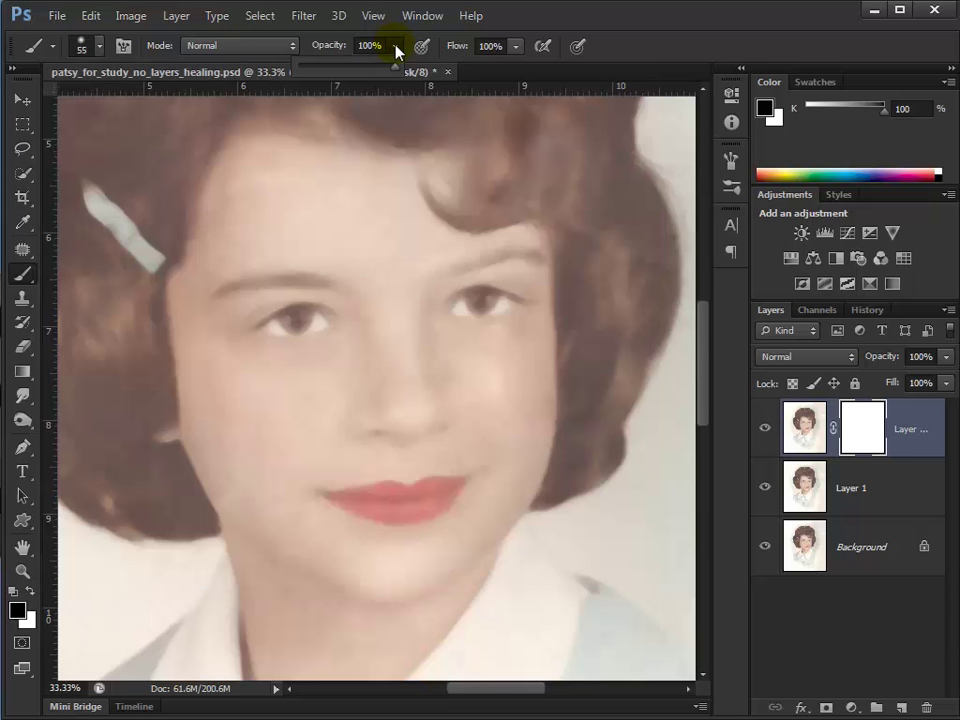
left_click(338, 67)
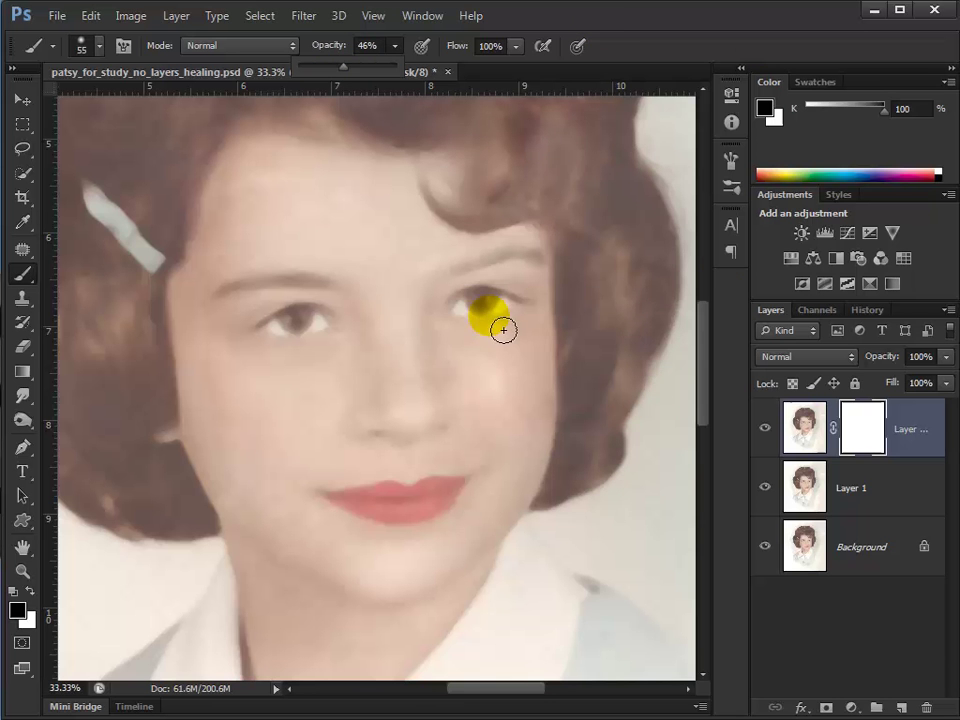
left_click(872, 428)
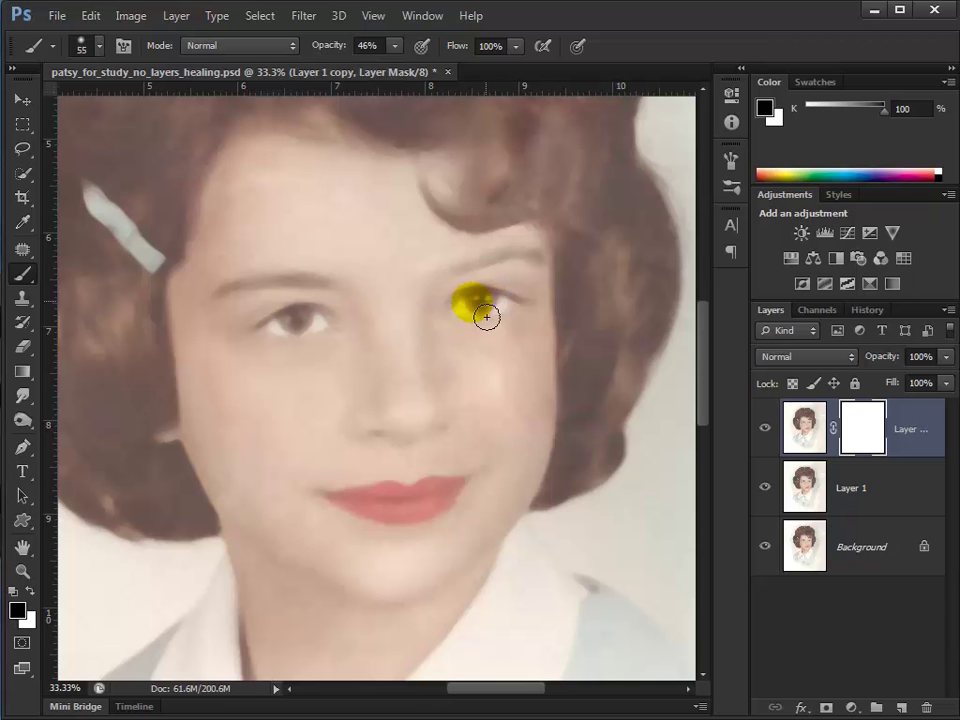
Paint black on the layer mask over both eyes and the lips to bring back their original detail.
mouse_move(487, 317)
left_mouse_down()
mouse_move(512, 315)
mouse_move(484, 321)
mouse_move(486, 300)
mouse_move(516, 318)
mouse_move(467, 306)
mouse_move(480, 315)
mouse_move(339, 346)
mouse_move(324, 328)
mouse_move(332, 326)
mouse_move(288, 342)
mouse_move(300, 336)
mouse_move(287, 330)
mouse_move(438, 494)
mouse_move(467, 501)
mouse_move(465, 529)
mouse_move(432, 507)
left_mouse_up()
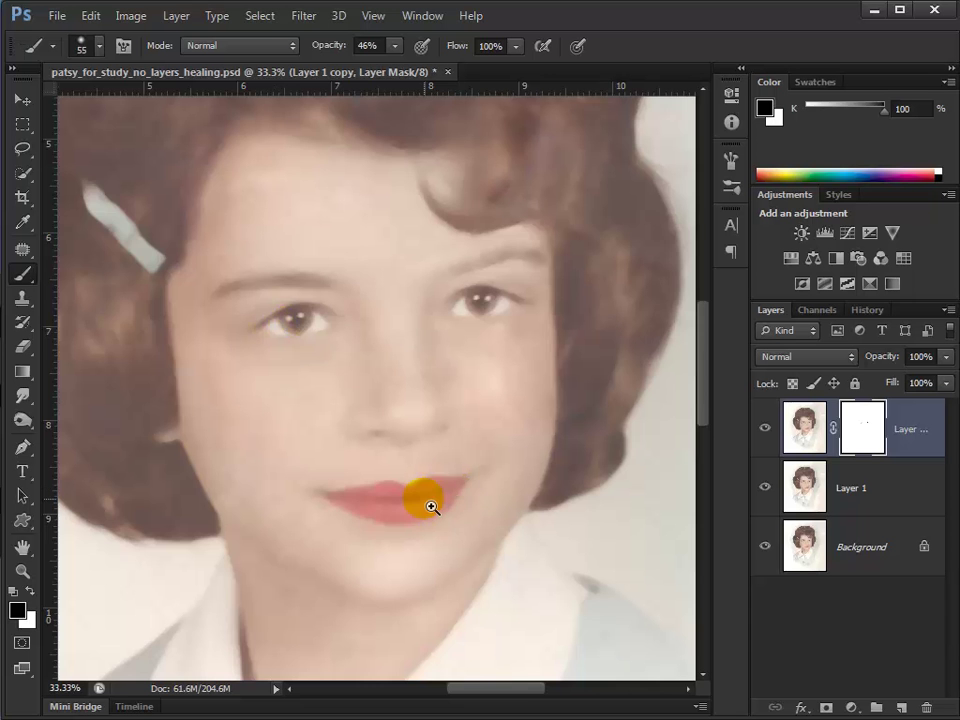
left_click(432, 507)
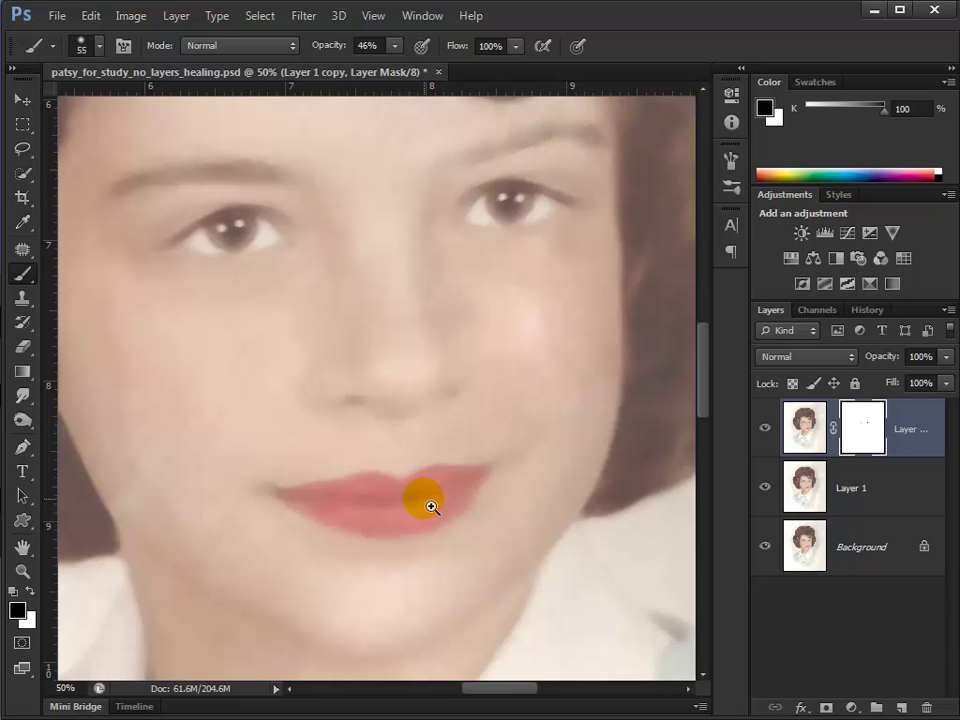
left_click(399, 512)
left_click(401, 510)
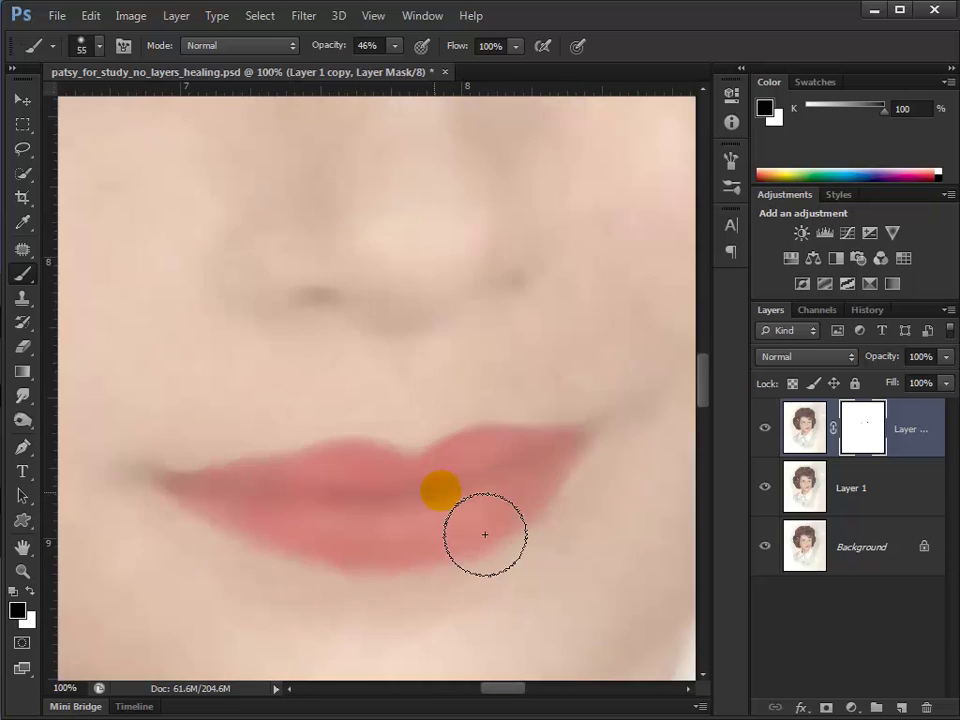
mouse_move(556, 508)
left_mouse_down()
mouse_move(497, 525)
mouse_move(349, 531)
mouse_move(416, 524)
mouse_move(401, 568)
mouse_move(549, 540)
mouse_move(375, 559)
mouse_move(502, 505)
mouse_move(589, 493)
mouse_move(660, 452)
mouse_move(465, 523)
mouse_move(266, 527)
mouse_move(563, 513)
mouse_move(484, 476)
mouse_move(418, 508)
mouse_move(554, 503)
mouse_move(551, 493)
mouse_move(510, 504)
mouse_move(474, 576)
mouse_move(396, 580)
mouse_move(533, 576)
mouse_move(570, 454)
left_mouse_up()
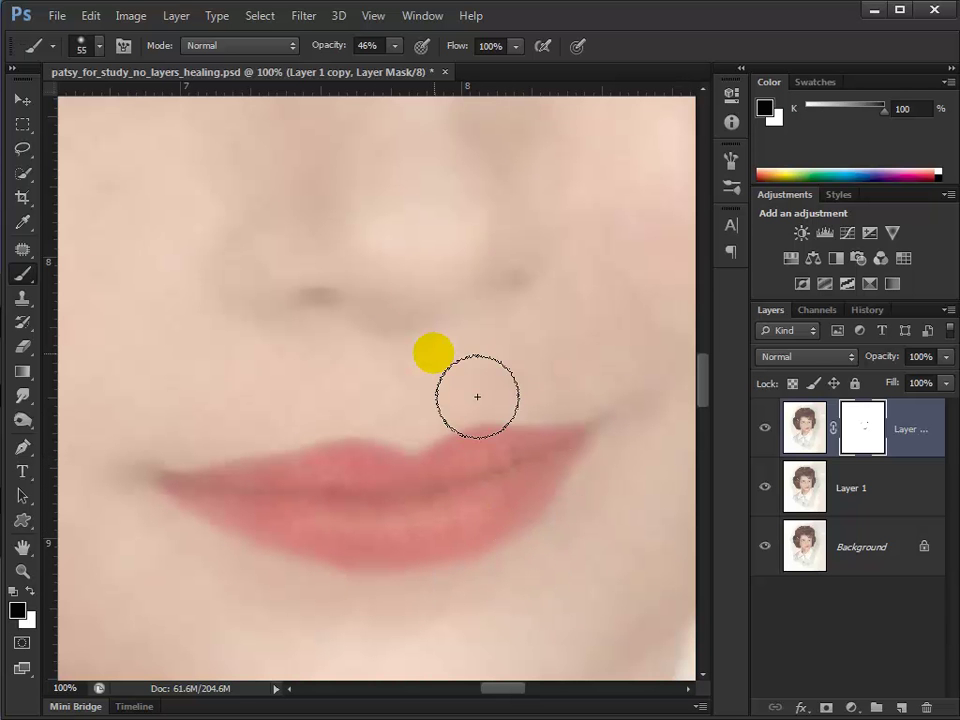
Paint black on the layer mask over the nostrils and eyebrows to restore their sharpness.
key("ctrl+minus")
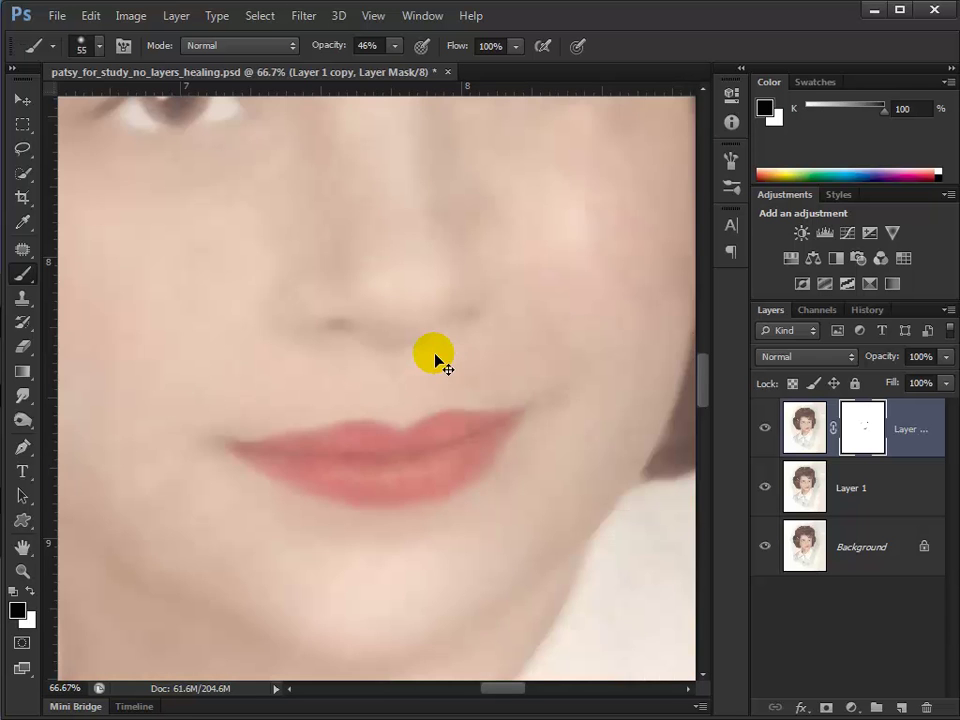
key("ctrl+minus")
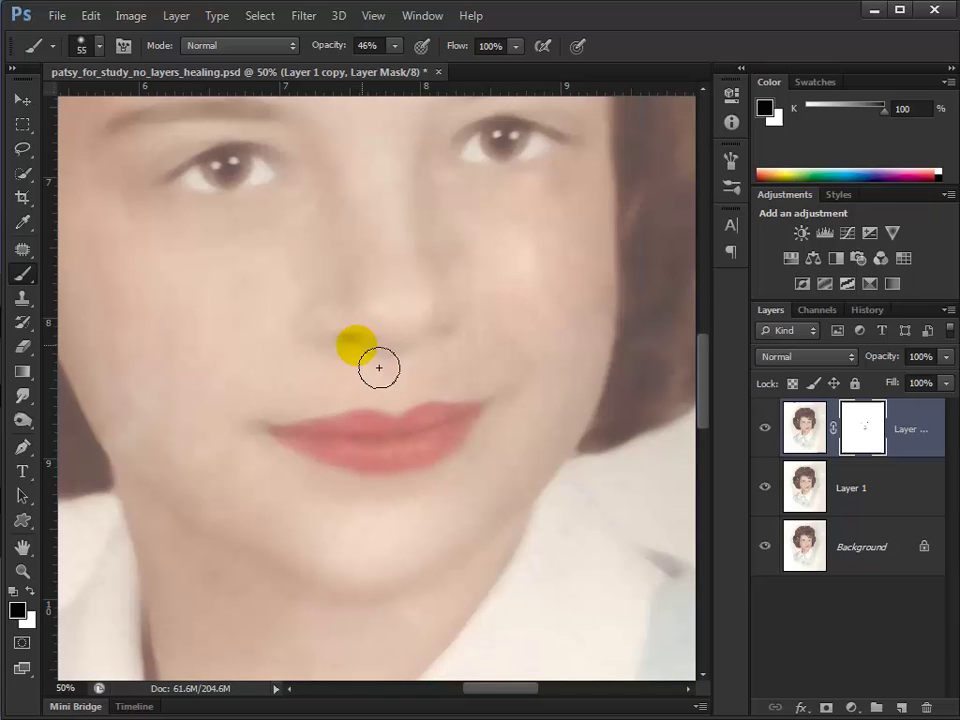
left_click_drag(340, 545, 507, 565)
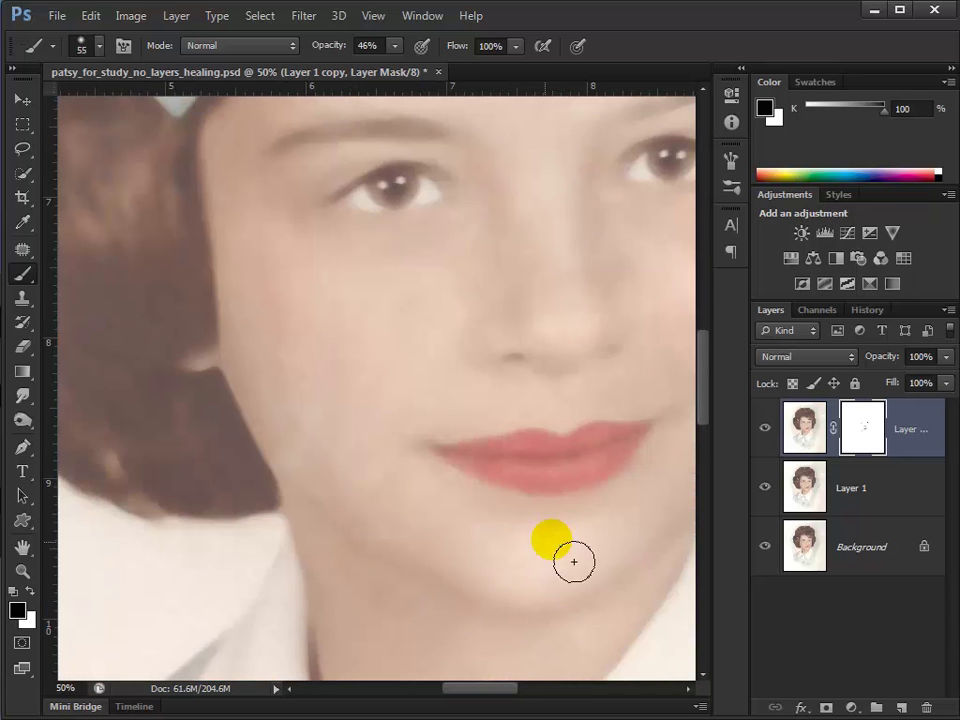
left_click_drag(574, 560, 429, 536)
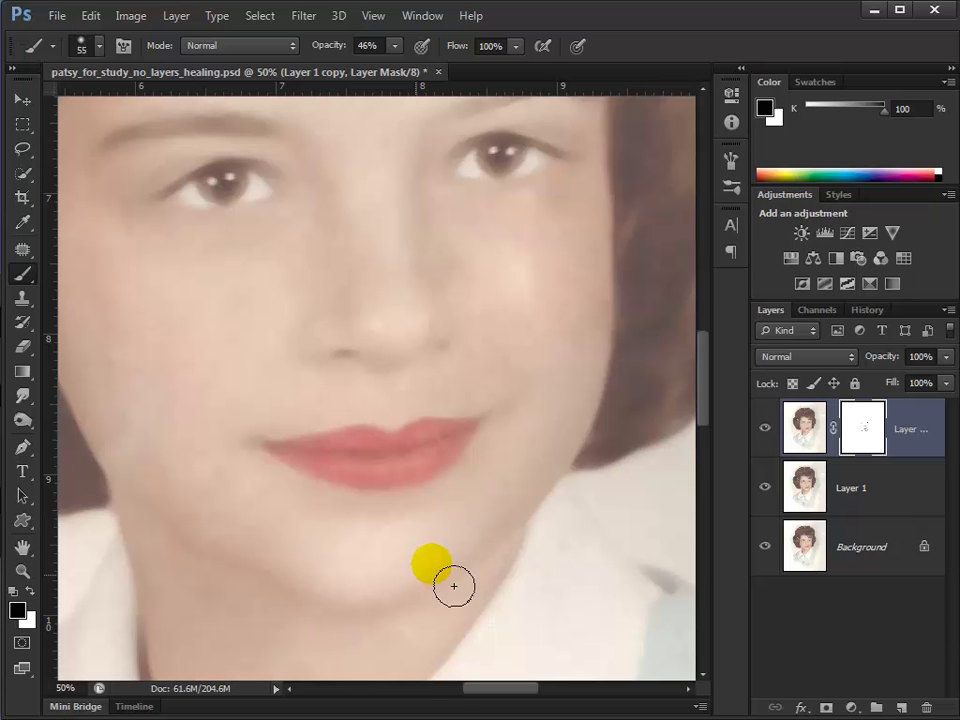
left_click_drag(383, 424, 531, 510)
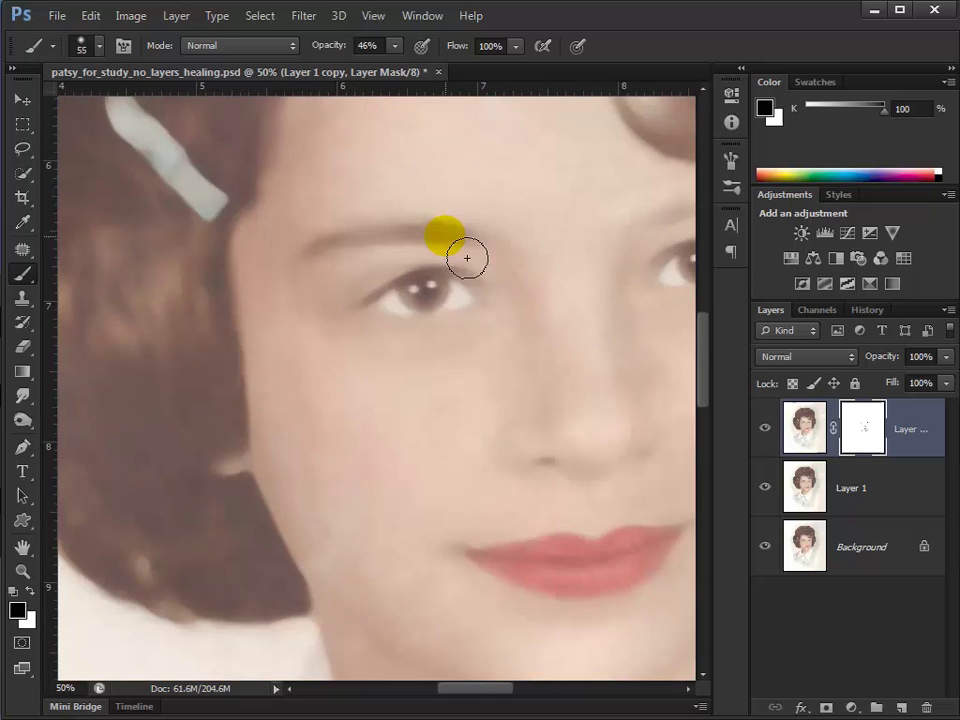
left_click_drag(499, 344, 353, 390)
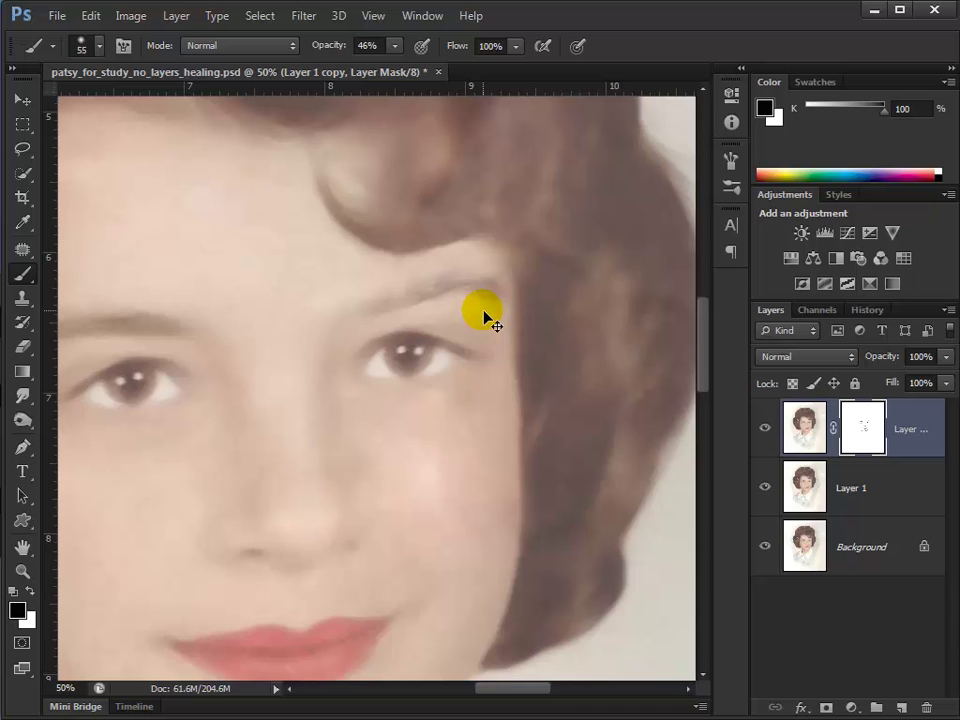
Paint black over the hair on the layer mask with a 200 px brush, and switch the foreground color to white.
key("ctrl+minus")
key("ctrl+minus")
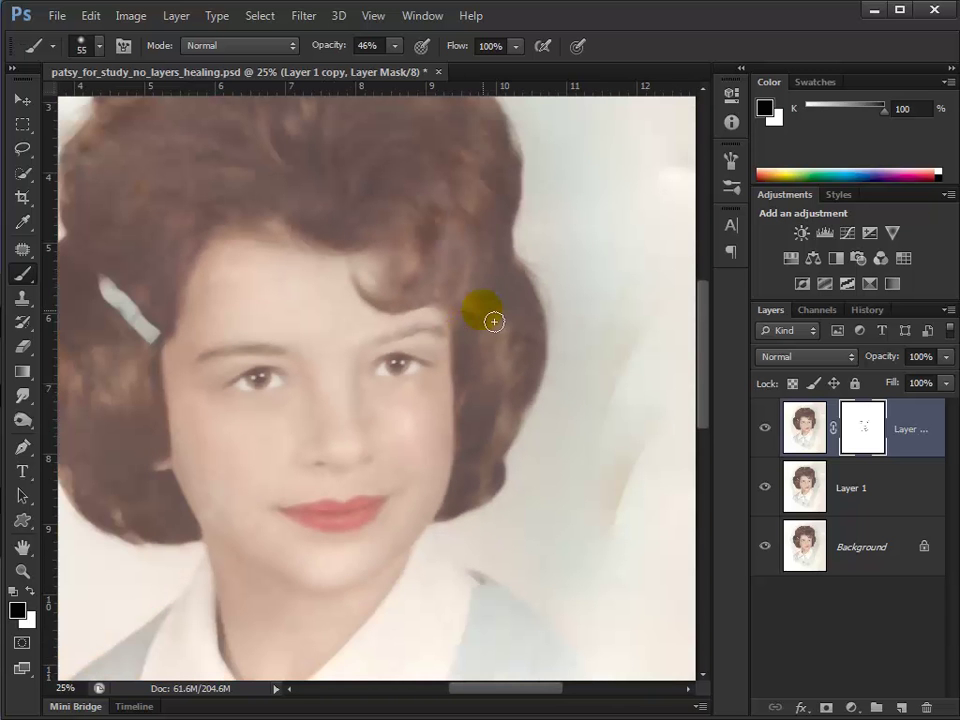
left_click_drag(497, 328, 596, 428)
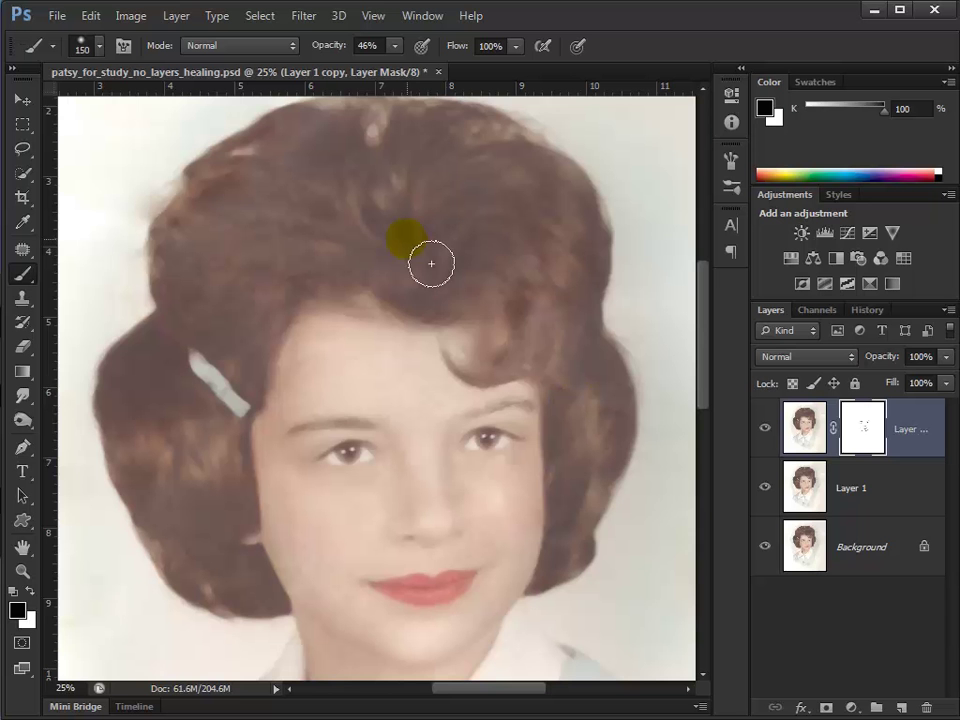
key("bracketright")
key("bracketright")
mouse_move(480, 266)
left_mouse_down()
mouse_move(530, 254)
mouse_move(425, 313)
mouse_move(335, 288)
mouse_move(325, 245)
mouse_move(271, 296)
mouse_move(219, 316)
mouse_move(320, 227)
mouse_move(267, 320)
mouse_move(424, 173)
mouse_move(339, 346)
mouse_move(242, 478)
mouse_move(219, 552)
mouse_move(226, 399)
mouse_move(267, 638)
mouse_move(198, 523)
mouse_move(263, 502)
mouse_move(618, 543)
mouse_move(640, 433)
mouse_move(581, 594)
mouse_move(629, 441)
mouse_move(600, 272)
mouse_move(610, 299)
mouse_move(515, 396)
mouse_move(578, 332)
mouse_move(555, 375)
mouse_move(492, 397)
mouse_move(541, 362)
mouse_move(453, 413)
mouse_move(424, 398)
mouse_move(651, 328)
mouse_move(591, 274)
left_mouse_up()
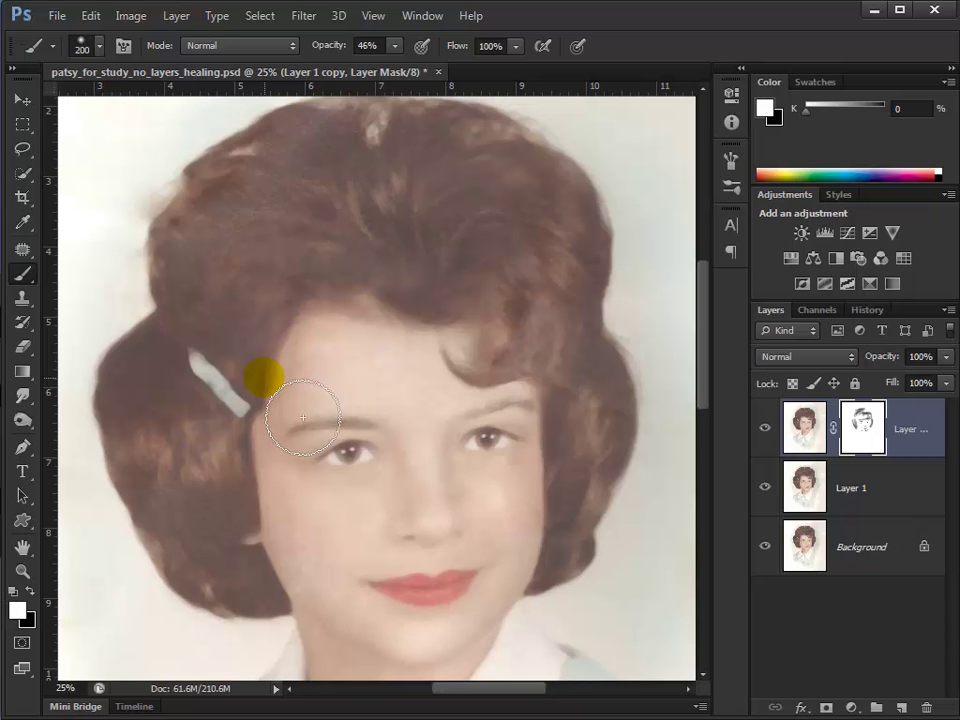
left_click(28, 592)
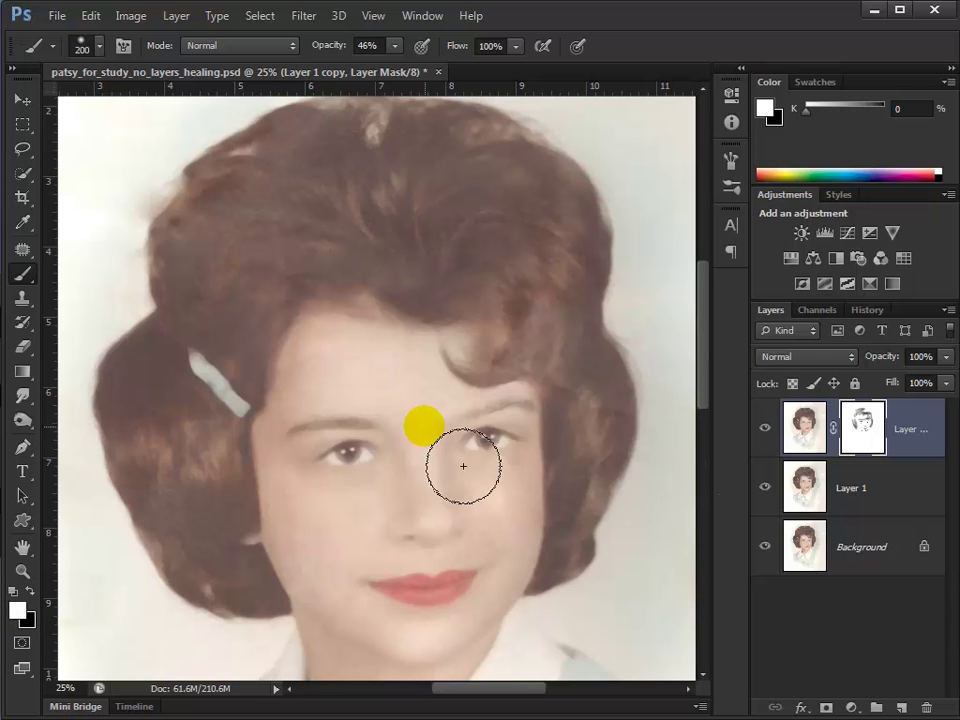
Switch back to black and paint over the facial skin on the layer mask at 46% opacity to recover some texture.
mouse_move(460, 460)
left_mouse_down()
mouse_move(408, 327)
mouse_move(376, 202)
left_mouse_up()
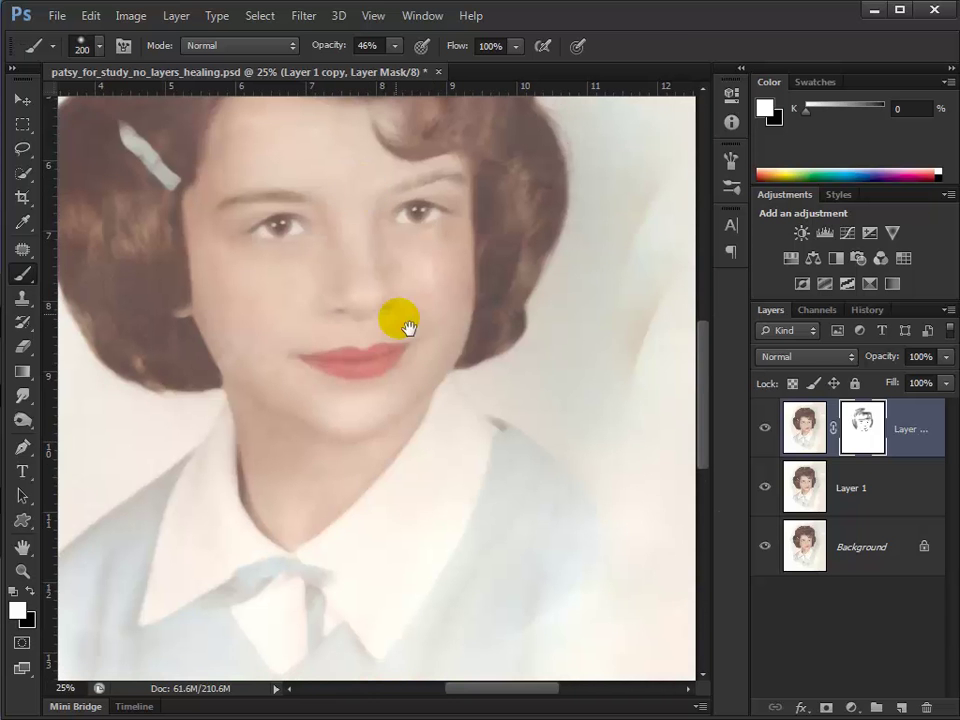
left_click_drag(407, 326, 400, 430)
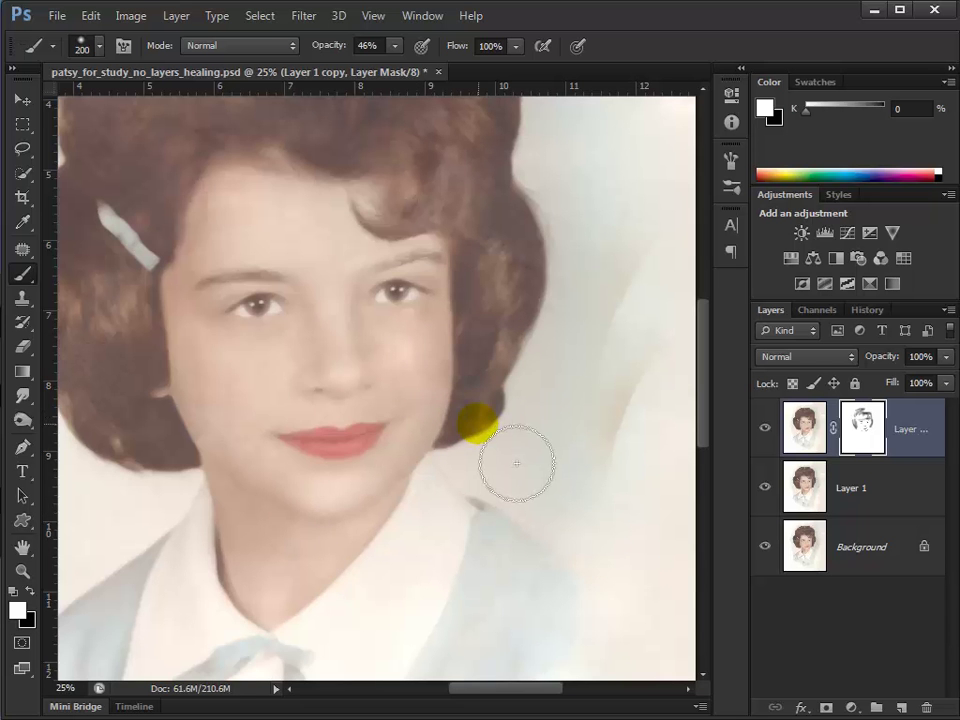
scroll(456, 401, "up", 2)
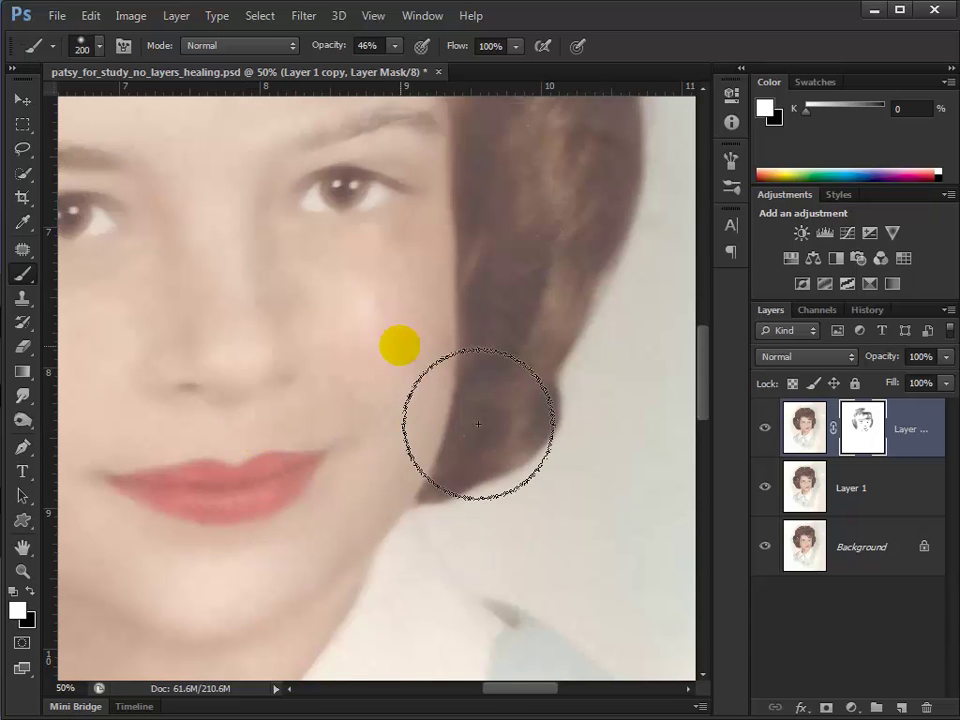
key("x")
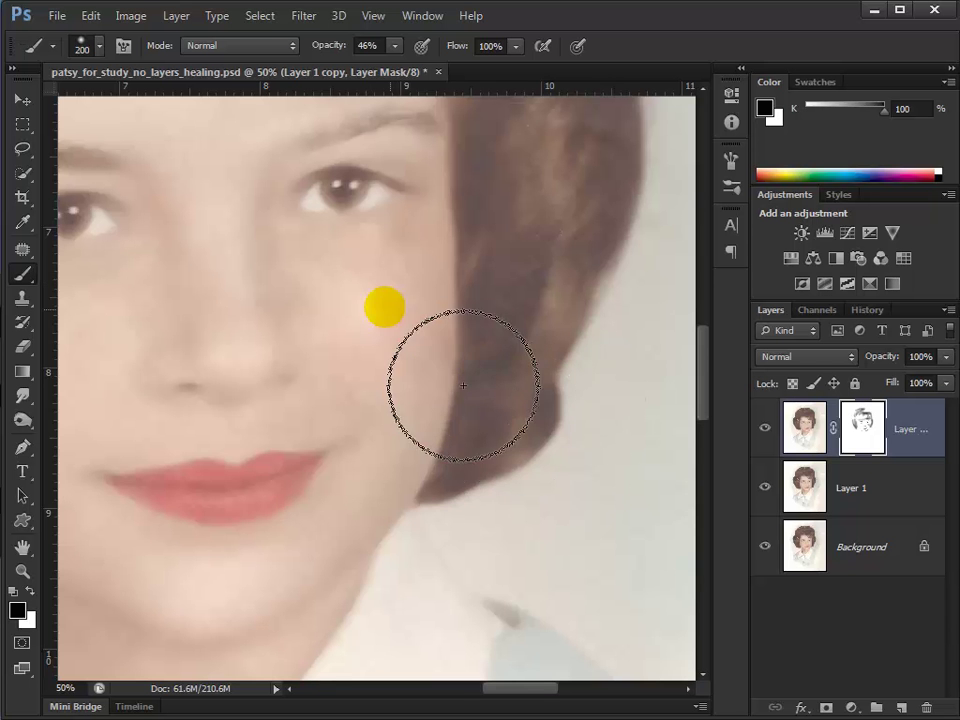
left_click_drag(313, 447, 498, 455)
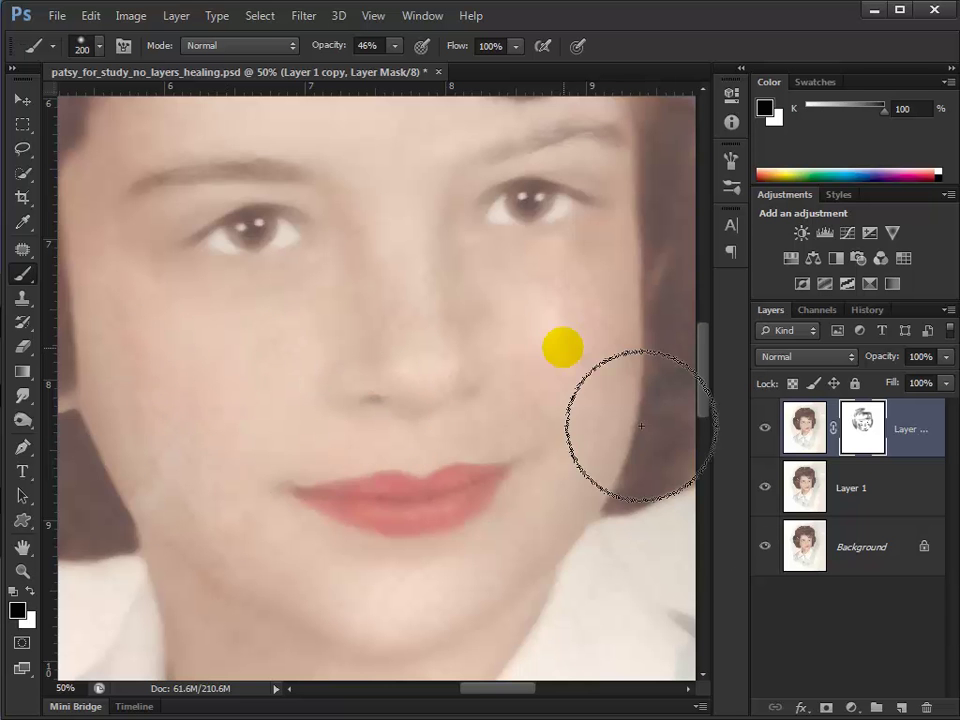
scroll(474, 439, "up", 4)
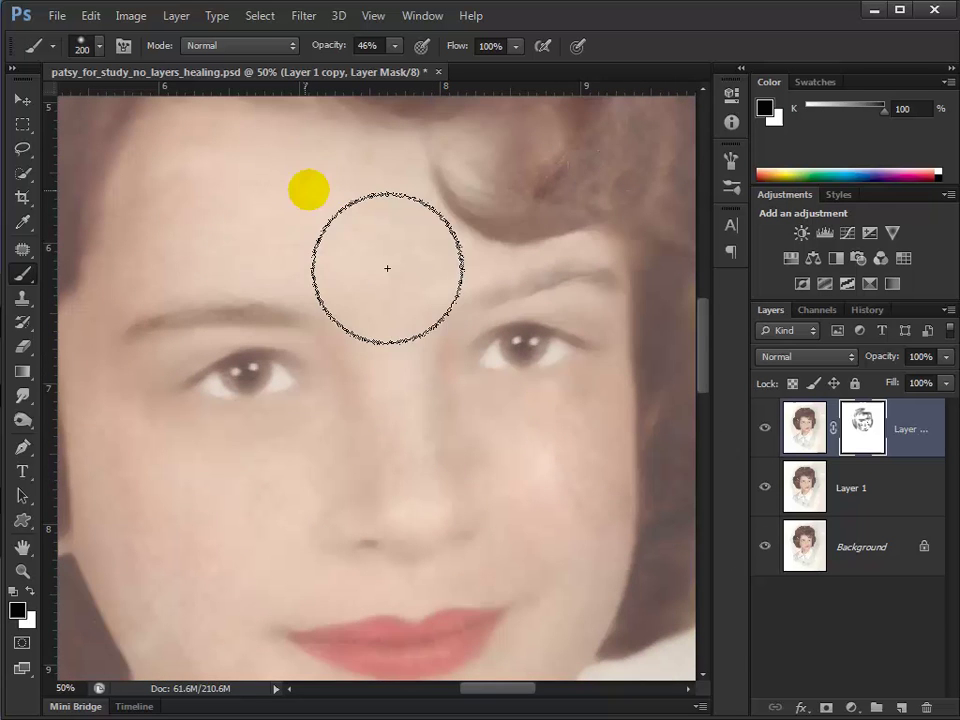
left_click_drag(343, 583, 310, 378)
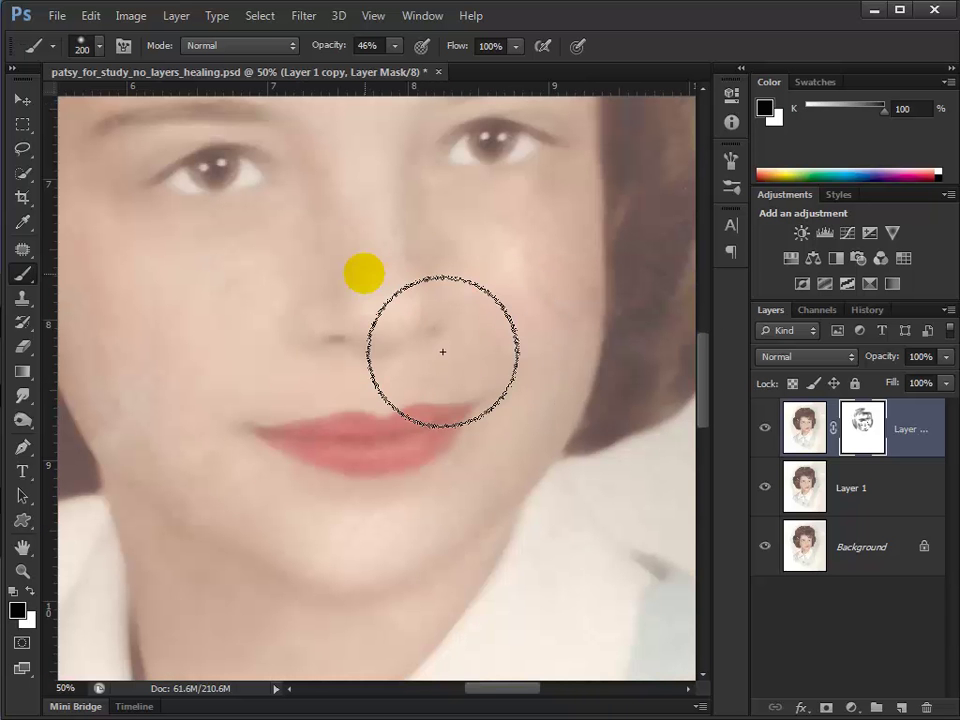
Reduce the mask brush to 100 px and swap the foreground and background colors.
key("bracketleft")
key("bracketleft")
key("bracketleft")
key("bracketleft")
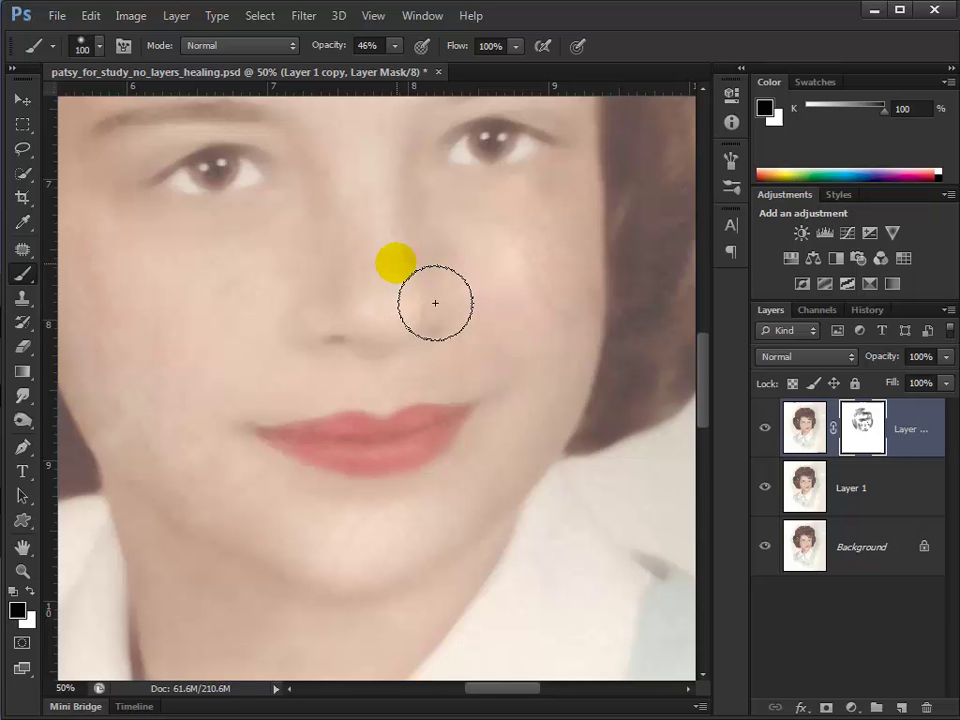
key("x")
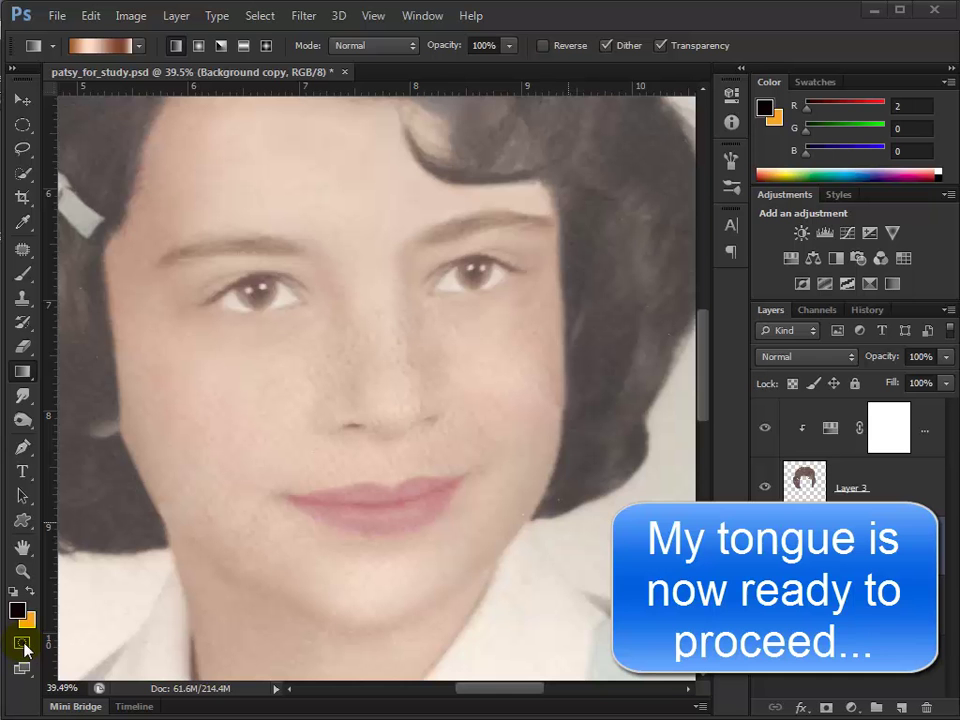
Turn on Quick Mask mode for the Background copy in patsy_for_study.psd, with the color indicating selected areas.
left_click(24, 644)
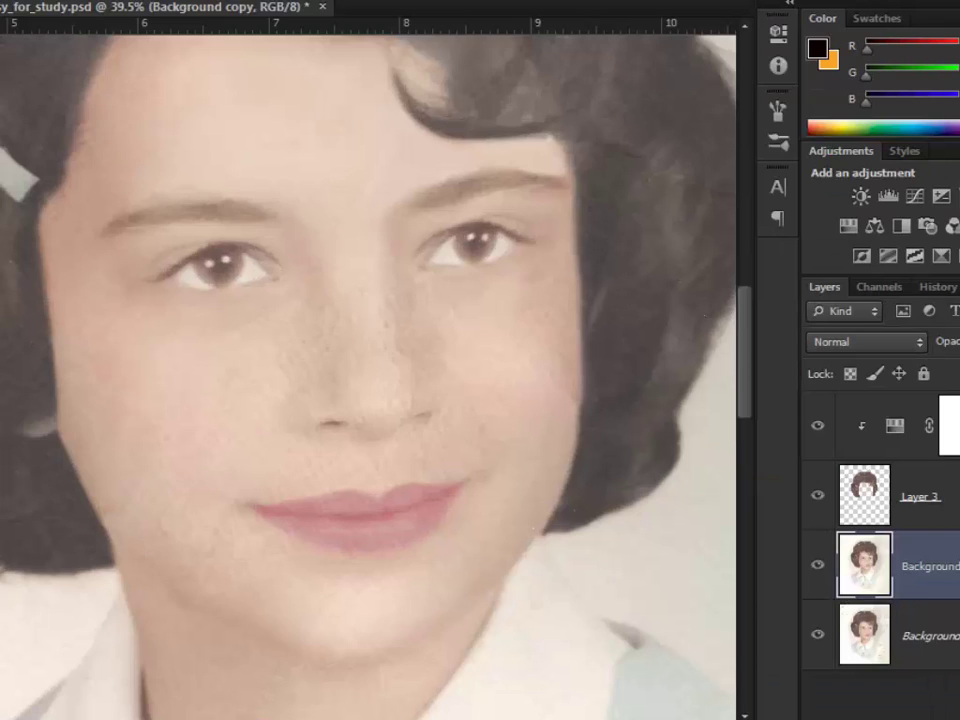
double_click(23, 645)
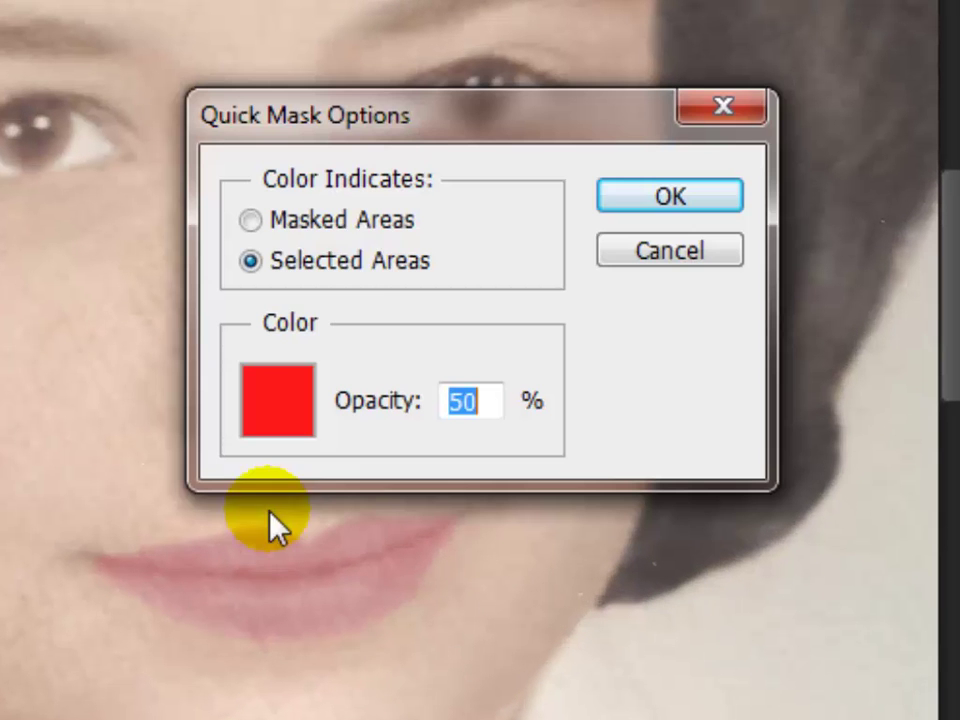
left_click(250, 220)
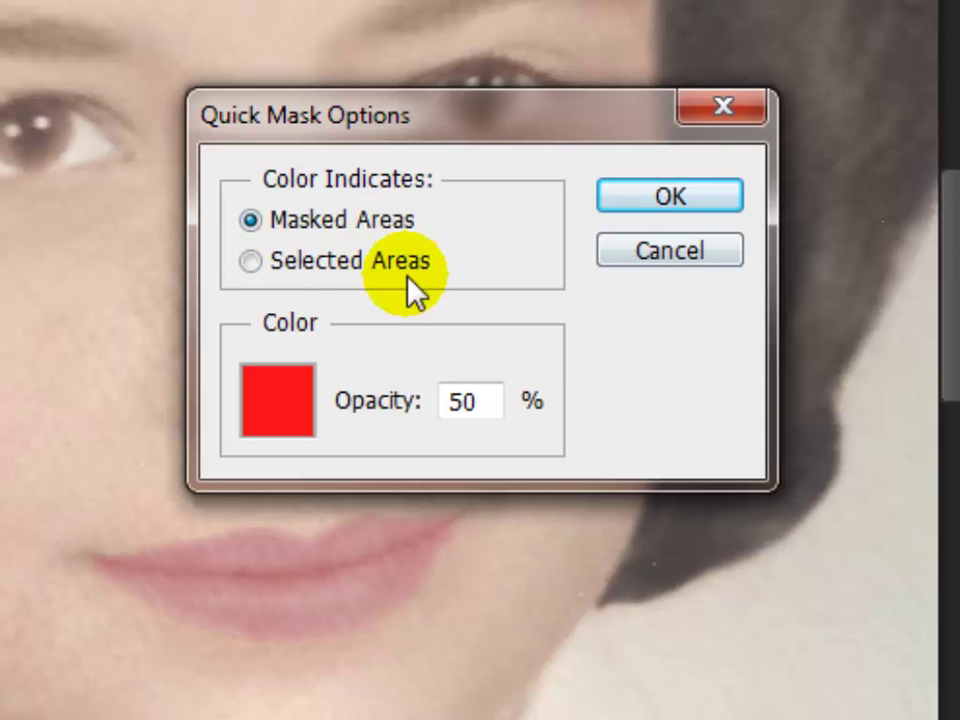
left_click(249, 262)
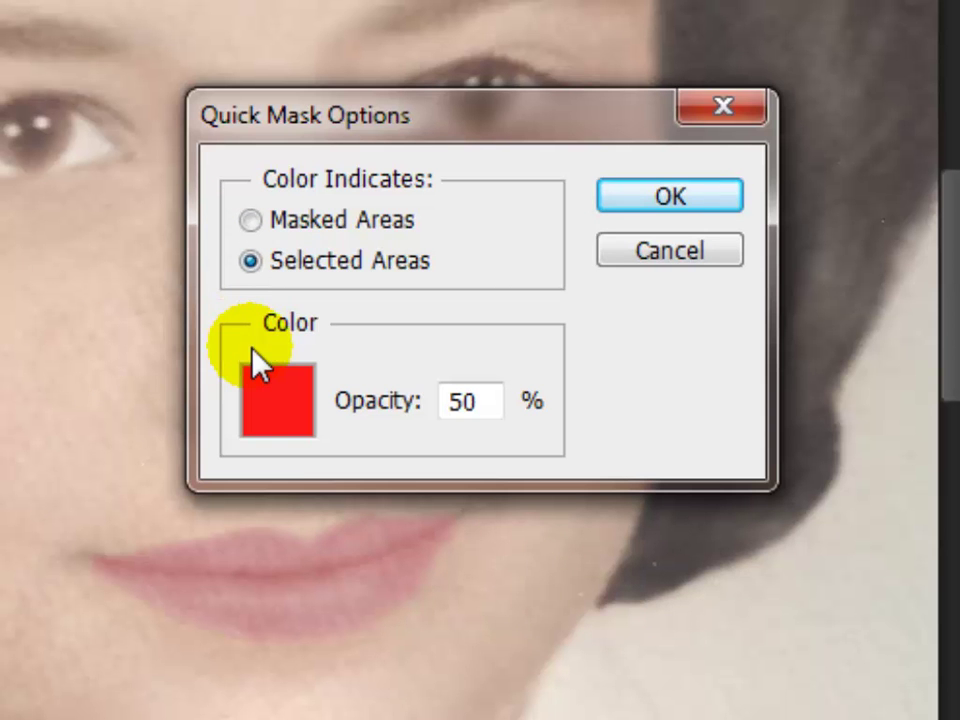
left_click(654, 206)
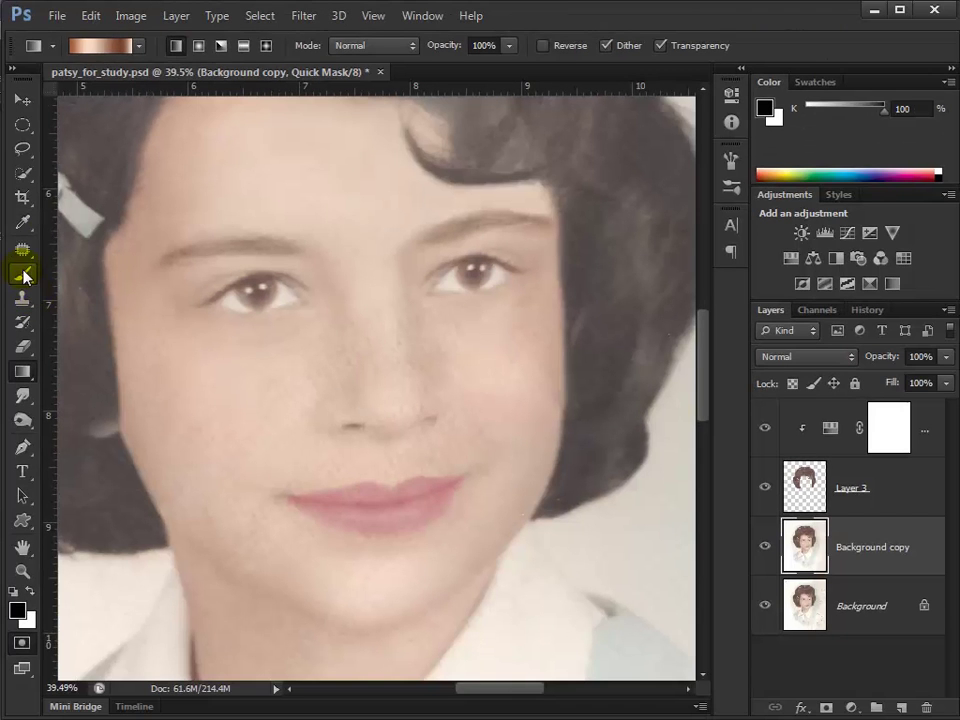
Paint the Quick Mask over both sides of the nose and the area above the upper lip with a soft 60 px brush.
left_click(23, 276)
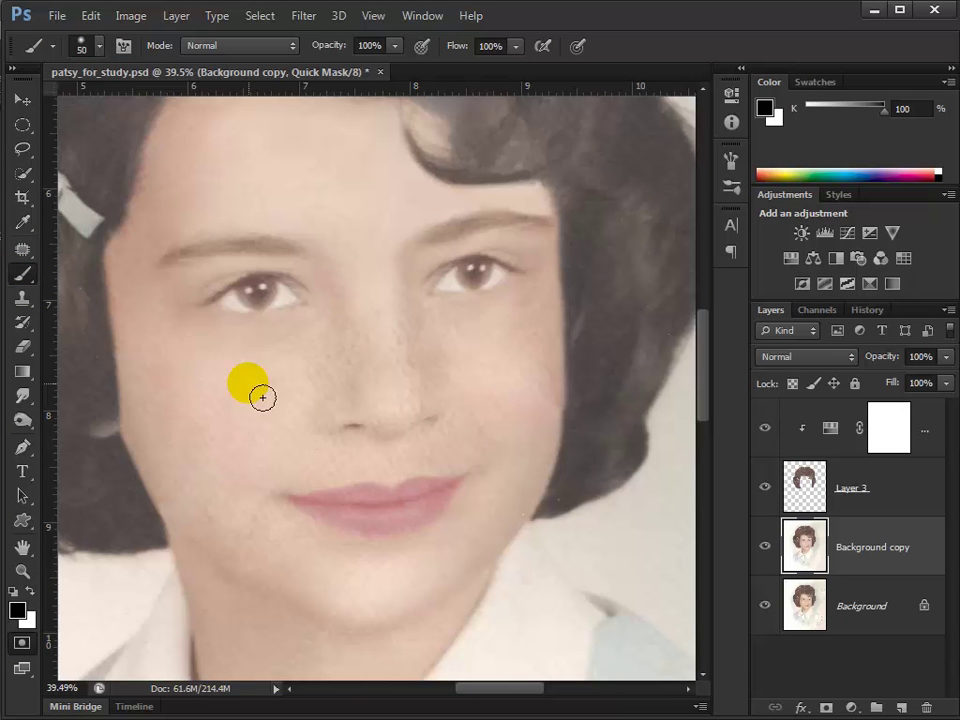
key("bracketright")
left_click(84, 50)
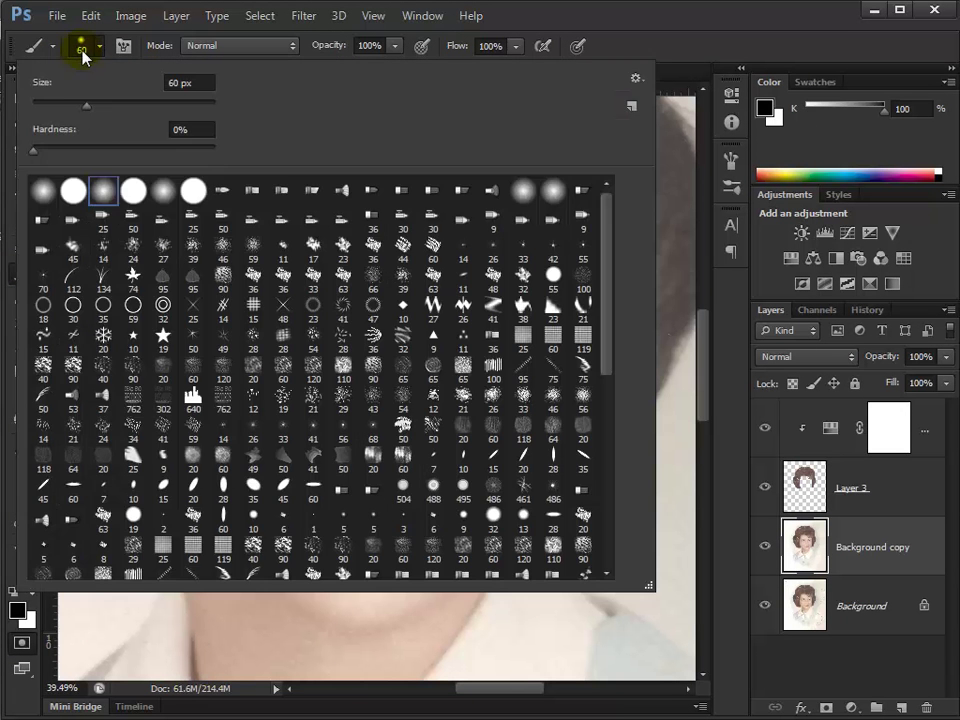
left_click(36, 131)
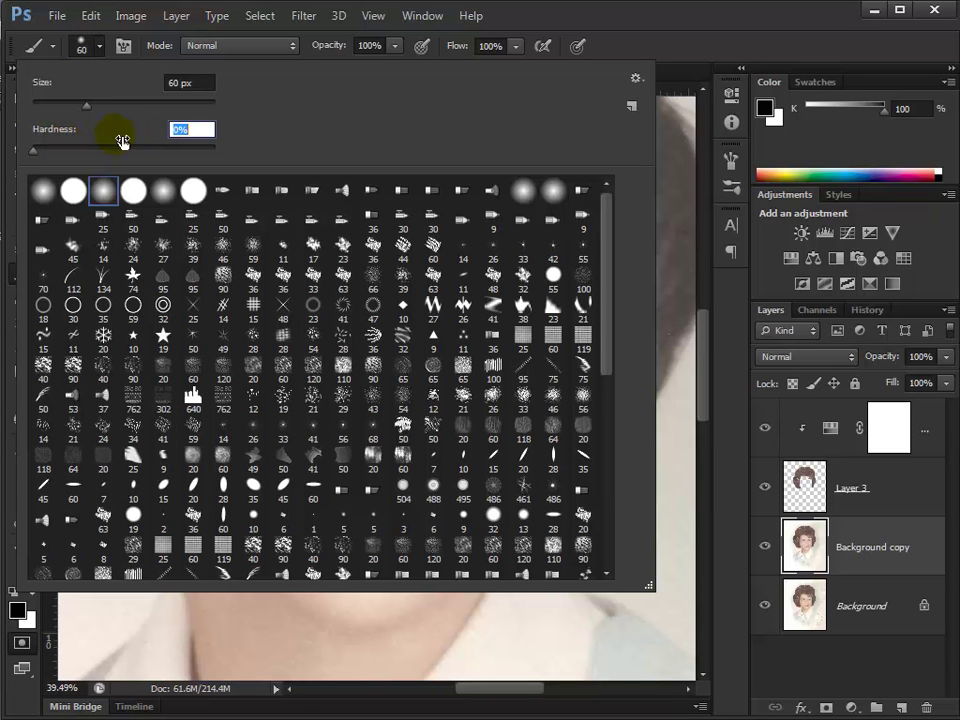
left_click(660, 44)
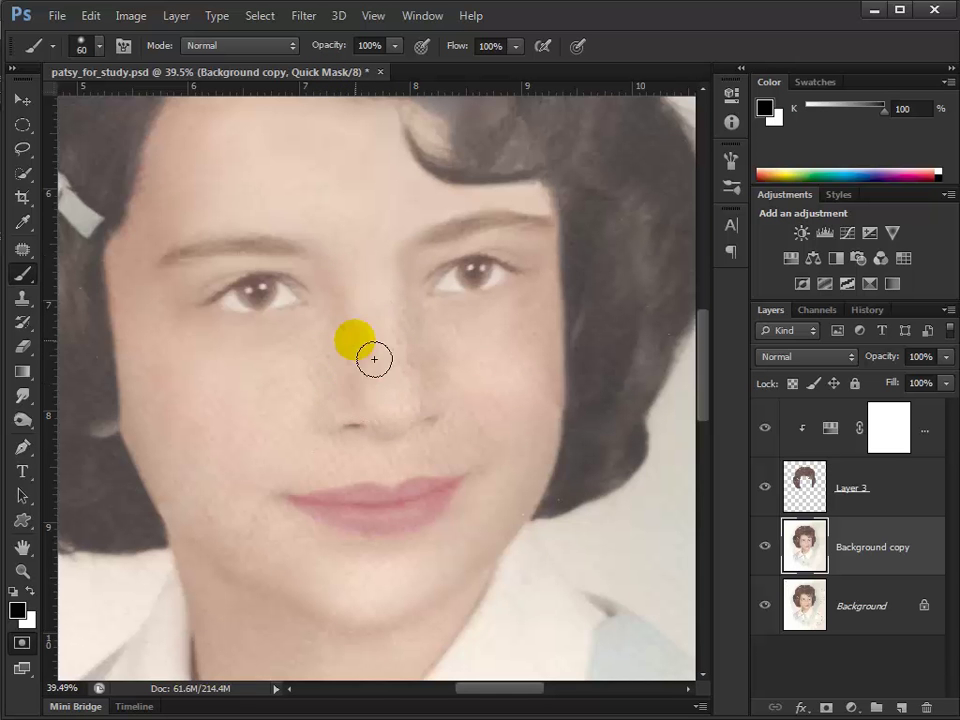
mouse_move(373, 358)
left_mouse_down()
mouse_move(350, 410)
mouse_move(375, 349)
mouse_move(345, 377)
mouse_move(354, 355)
mouse_move(297, 415)
mouse_move(329, 411)
mouse_move(332, 433)
mouse_move(378, 401)
left_mouse_up()
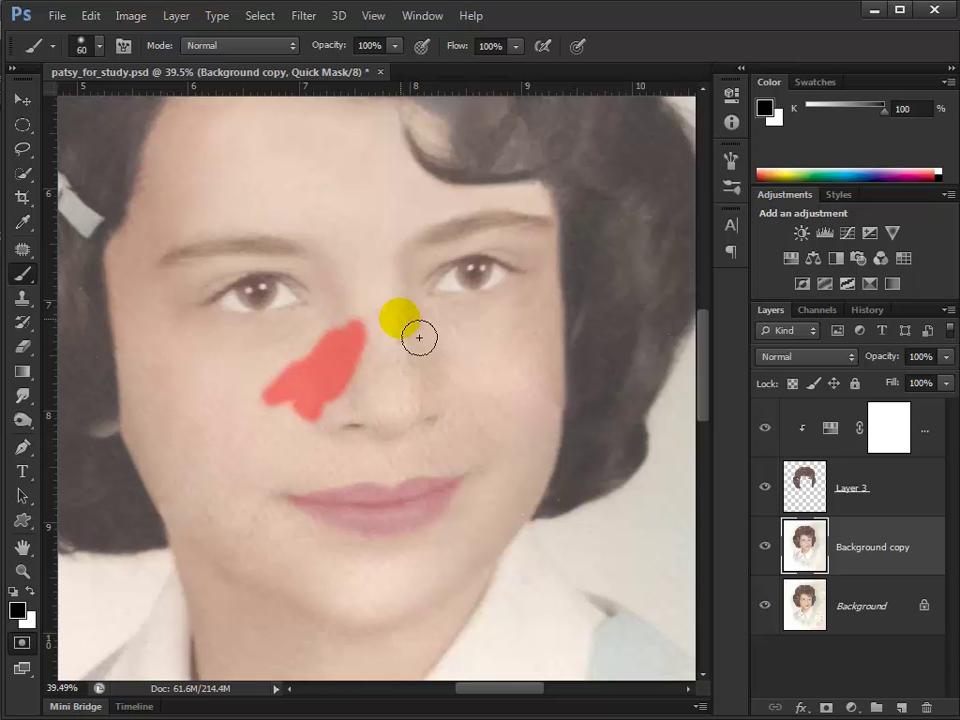
mouse_move(420, 334)
left_mouse_down()
mouse_move(428, 392)
mouse_move(449, 343)
mouse_move(424, 320)
mouse_move(438, 401)
mouse_move(449, 374)
mouse_move(471, 427)
mouse_move(437, 417)
mouse_move(407, 447)
mouse_move(393, 440)
mouse_move(407, 474)
mouse_move(487, 477)
mouse_move(452, 481)
mouse_move(476, 455)
mouse_move(441, 456)
mouse_move(414, 439)
mouse_move(454, 425)
mouse_move(421, 404)
mouse_move(480, 366)
mouse_move(461, 354)
mouse_move(450, 393)
left_mouse_up()
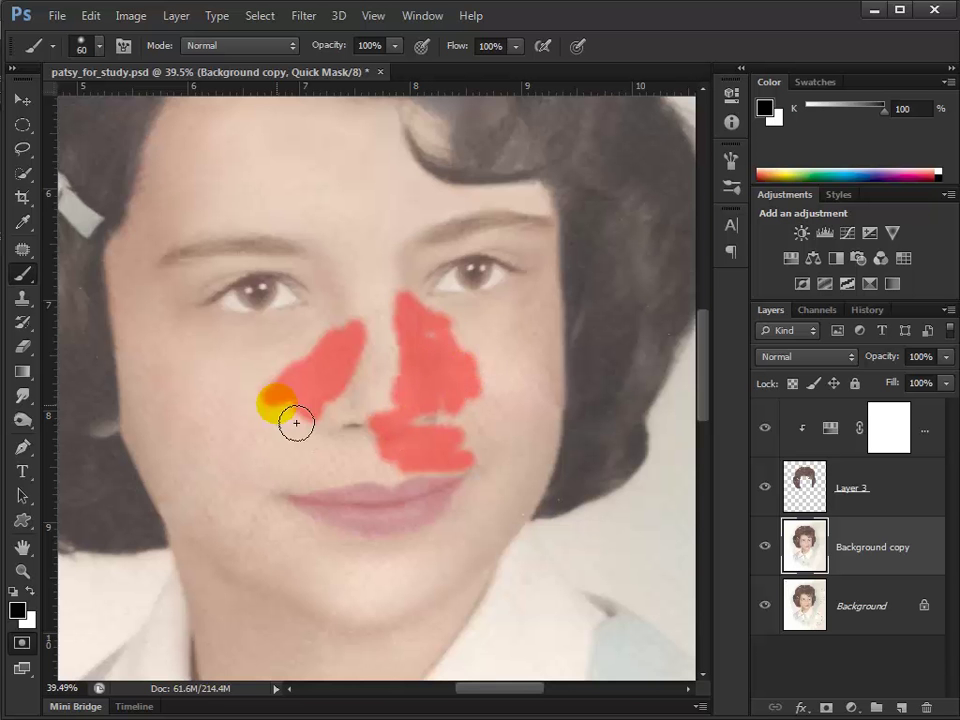
mouse_move(289, 454)
left_mouse_down()
mouse_move(379, 463)
mouse_move(411, 481)
mouse_move(298, 495)
mouse_move(336, 497)
mouse_move(296, 475)
left_mouse_up()
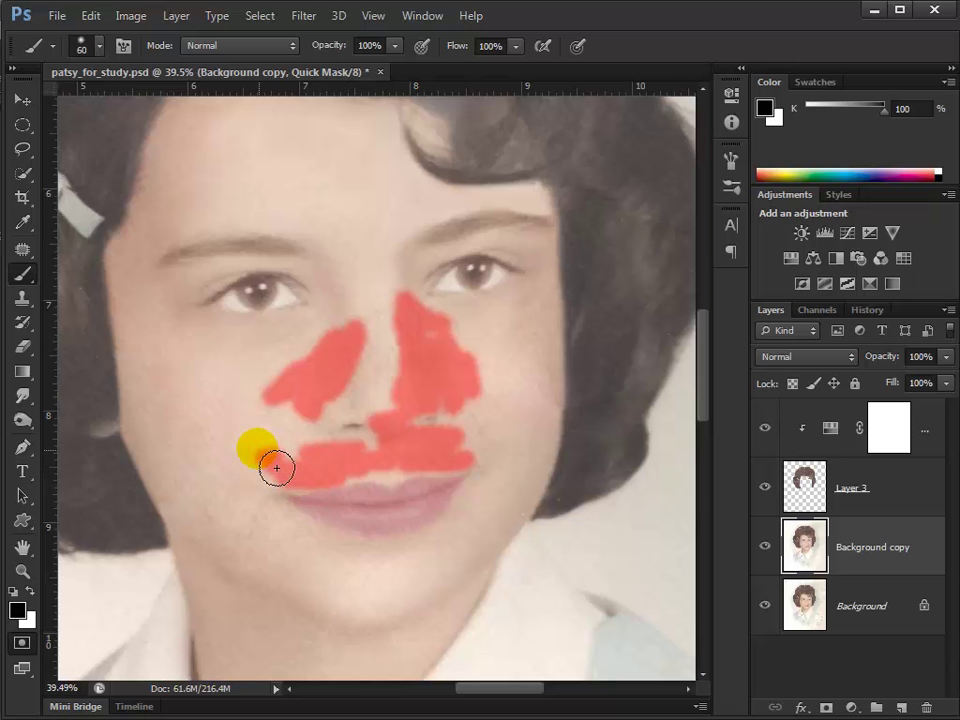
Enlarge the brush to 125 px and extend the Quick Mask over both cheeks, the jaw and the bridge of the nose.
key("bracketright")
key("bracketright")
key("bracketright")
key("bracketright")
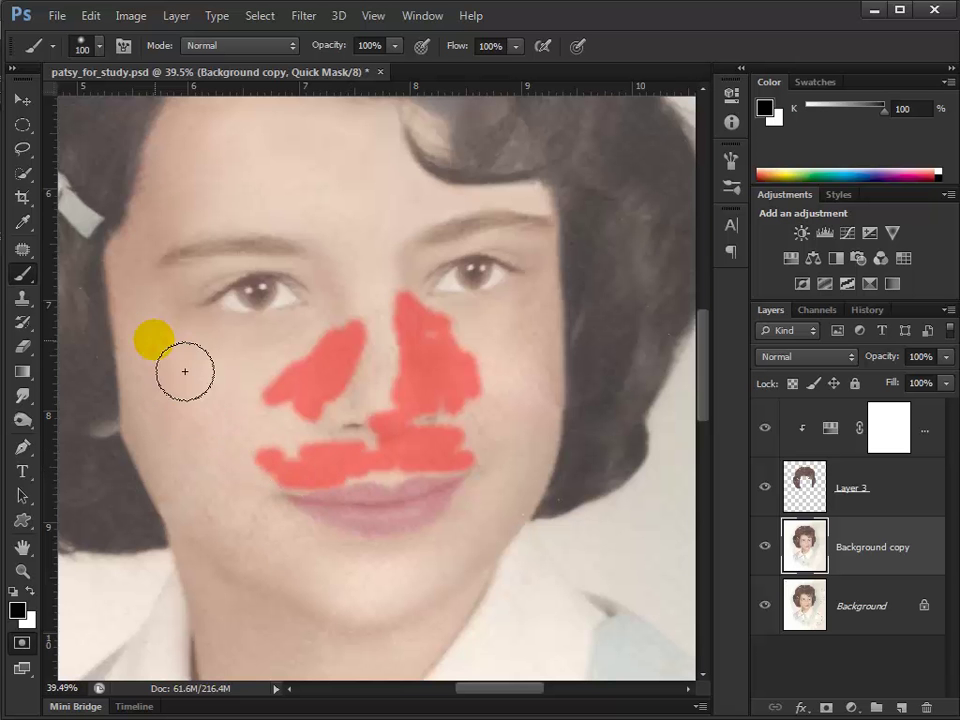
key("bracketright")
mouse_move(150, 335)
left_mouse_down()
mouse_move(214, 459)
mouse_move(190, 470)
mouse_move(206, 493)
mouse_move(293, 595)
mouse_move(279, 553)
mouse_move(334, 574)
mouse_move(281, 536)
mouse_move(240, 468)
mouse_move(332, 465)
mouse_move(311, 433)
mouse_move(224, 406)
mouse_move(206, 426)
left_mouse_up()
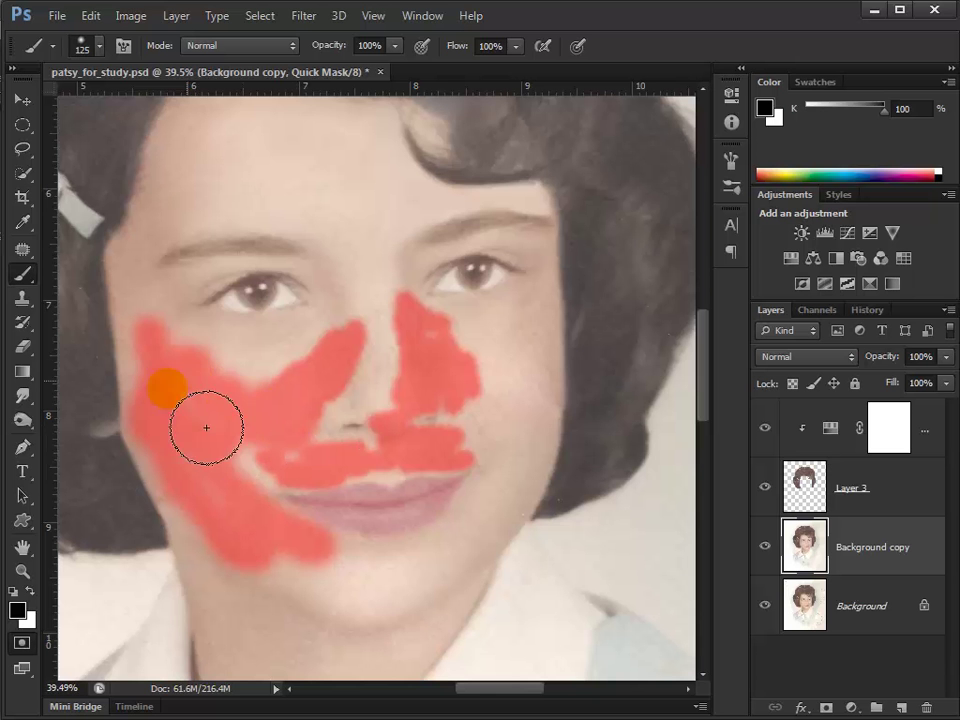
mouse_move(518, 352)
left_mouse_down()
mouse_move(529, 392)
mouse_move(531, 362)
mouse_move(530, 397)
mouse_move(360, 371)
mouse_move(371, 373)
left_mouse_up()
mouse_move(411, 411)
left_mouse_down()
mouse_move(422, 381)
mouse_move(431, 401)
mouse_move(377, 431)
left_mouse_up()
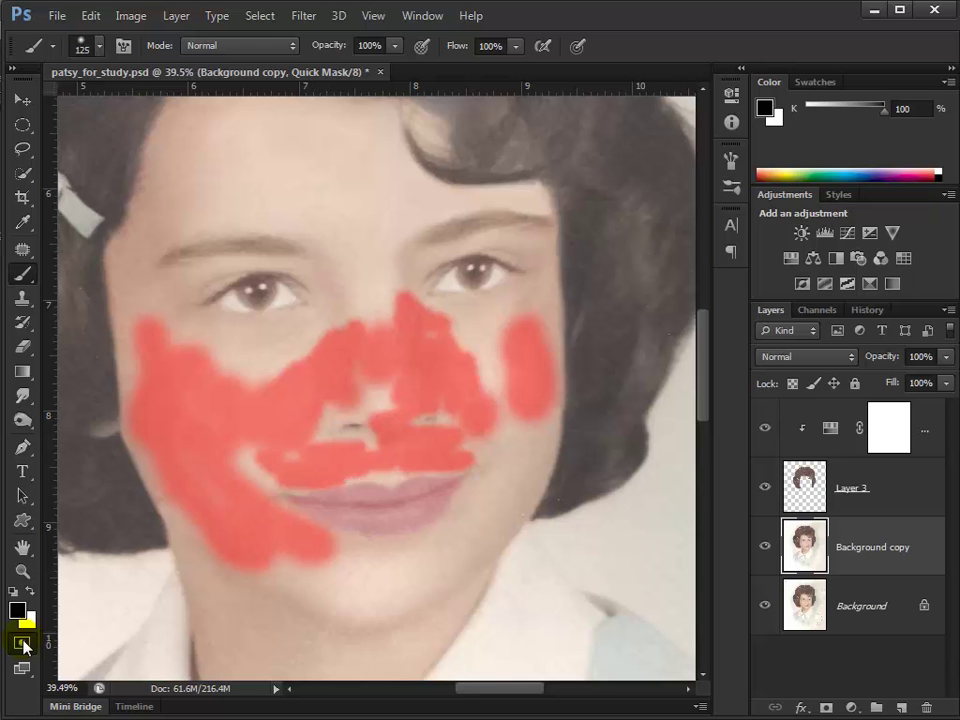
Add more Quick Mask coverage at the top of the nose bridge and convert the painted mask into a selection.
key("q")
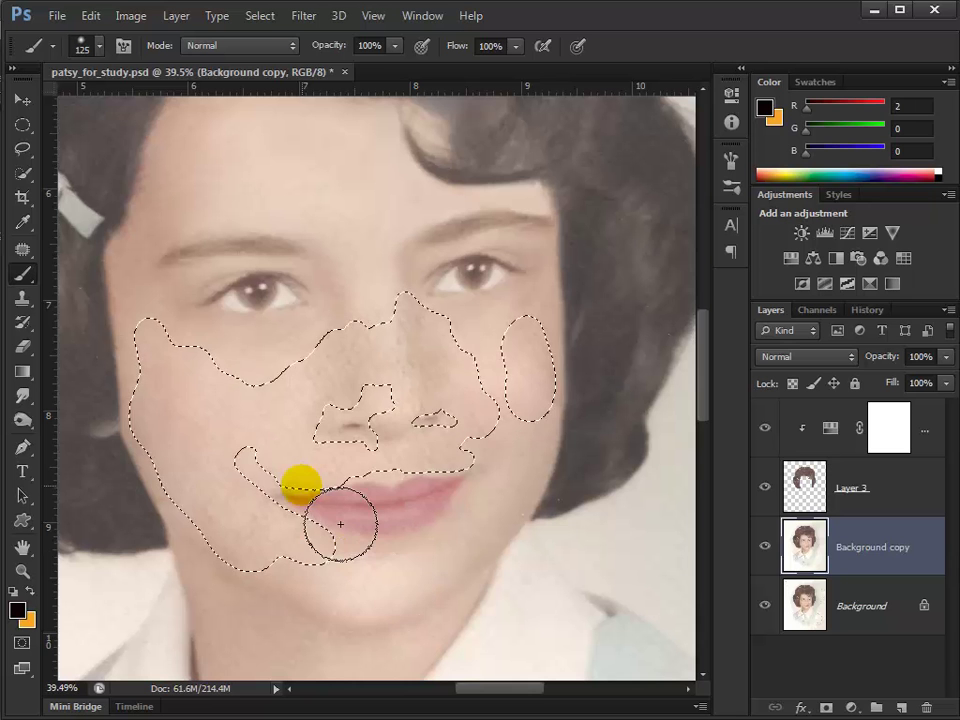
key("q")
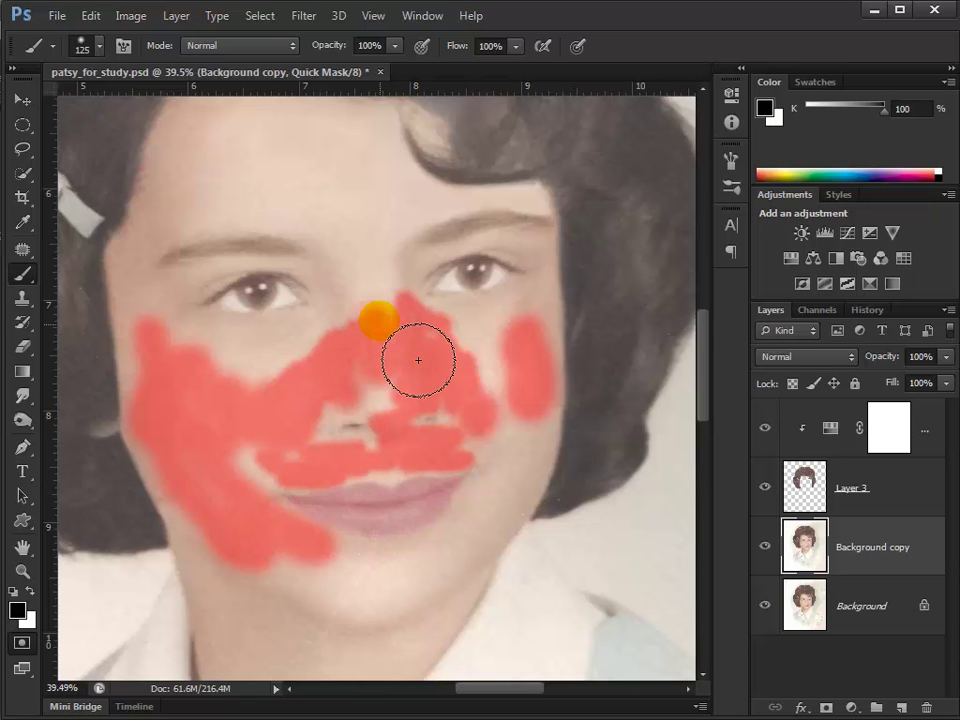
left_click_drag(470, 428, 468, 422)
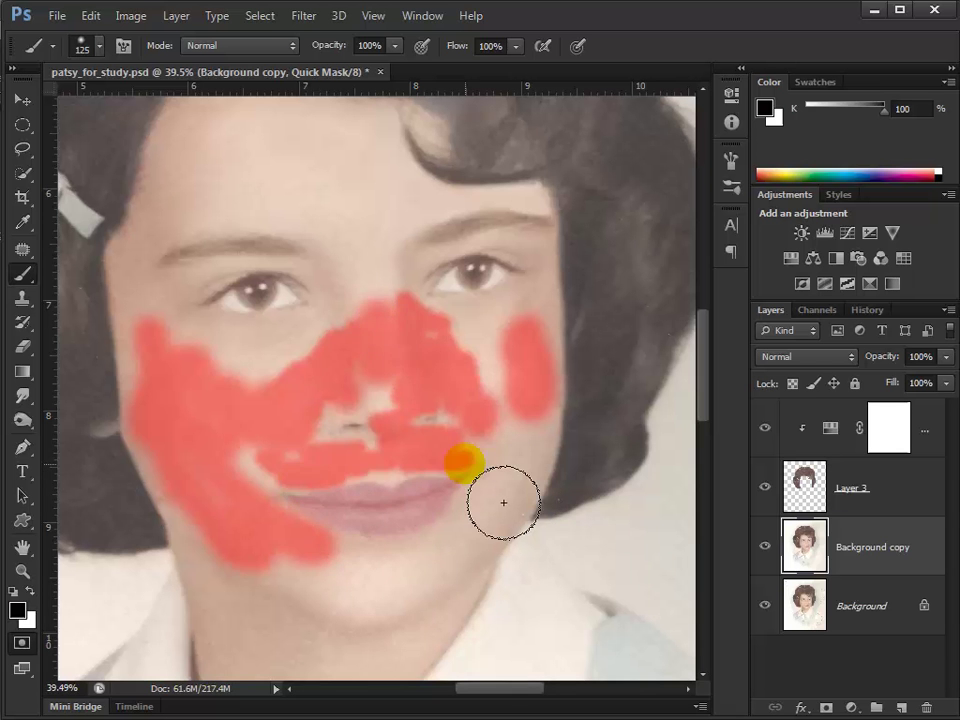
key("q")
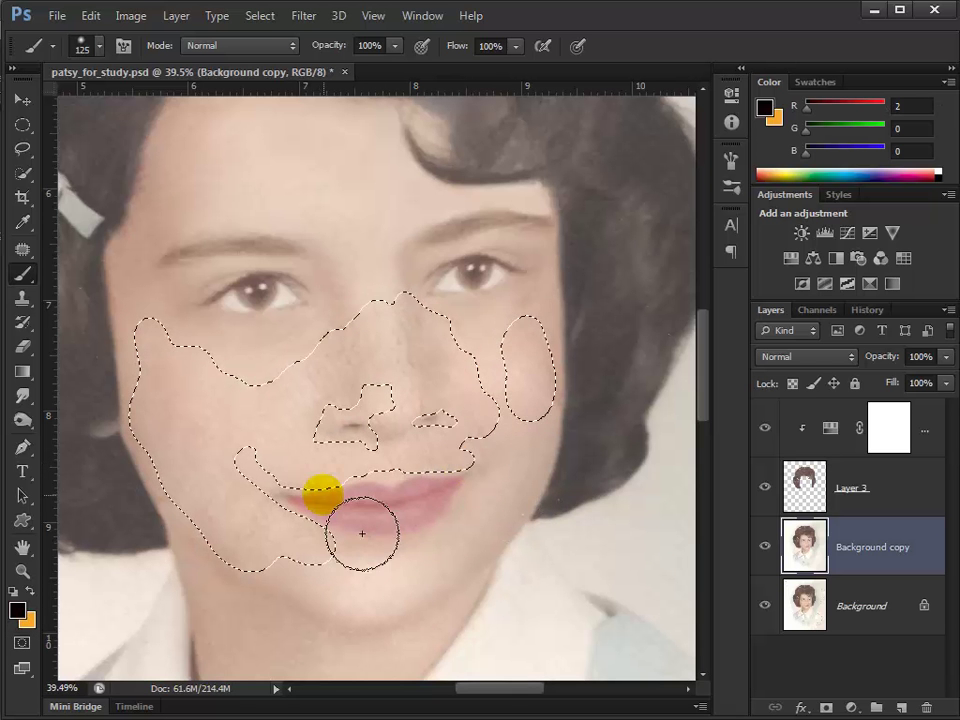
left_click(21, 645)
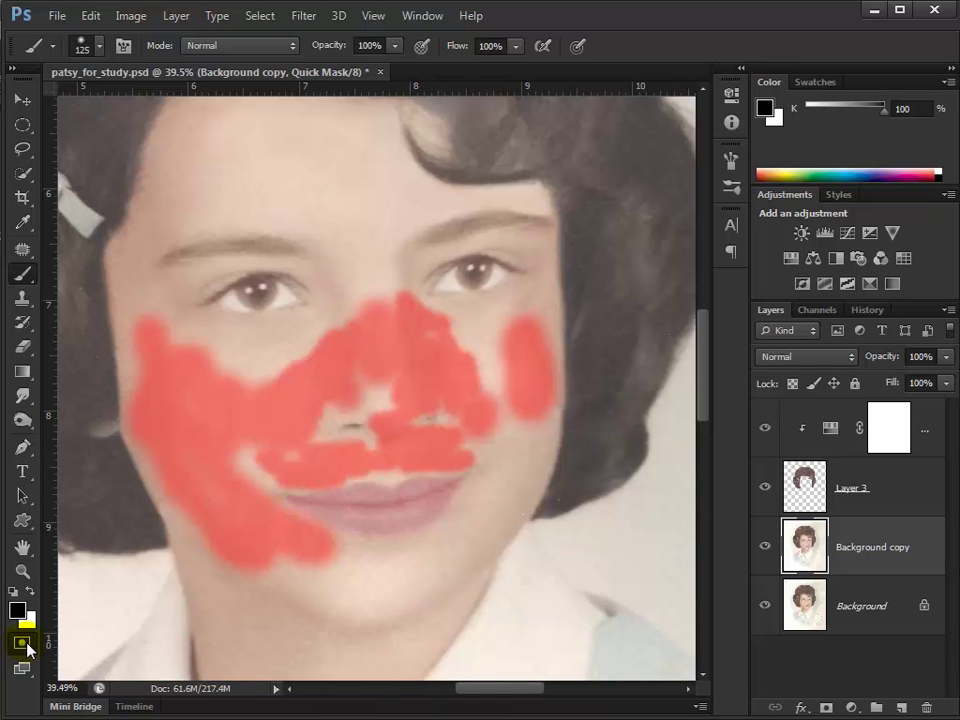
left_click(24, 645)
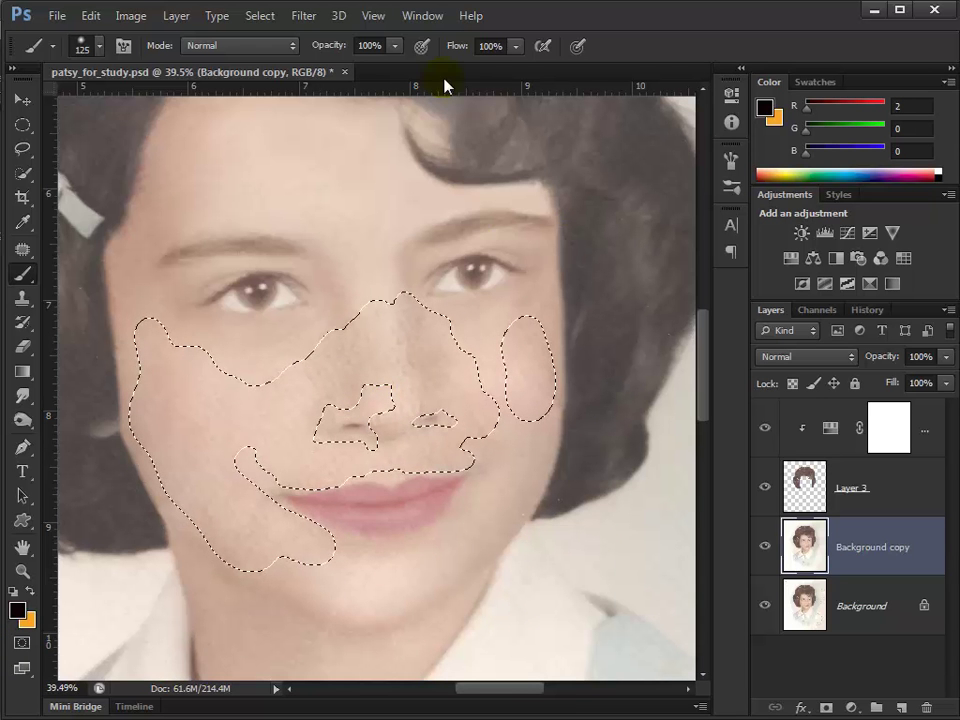
Apply a Gaussian Blur with a 6.6-pixel radius to the selected skin on the Background copy layer.
left_click(302, 16)
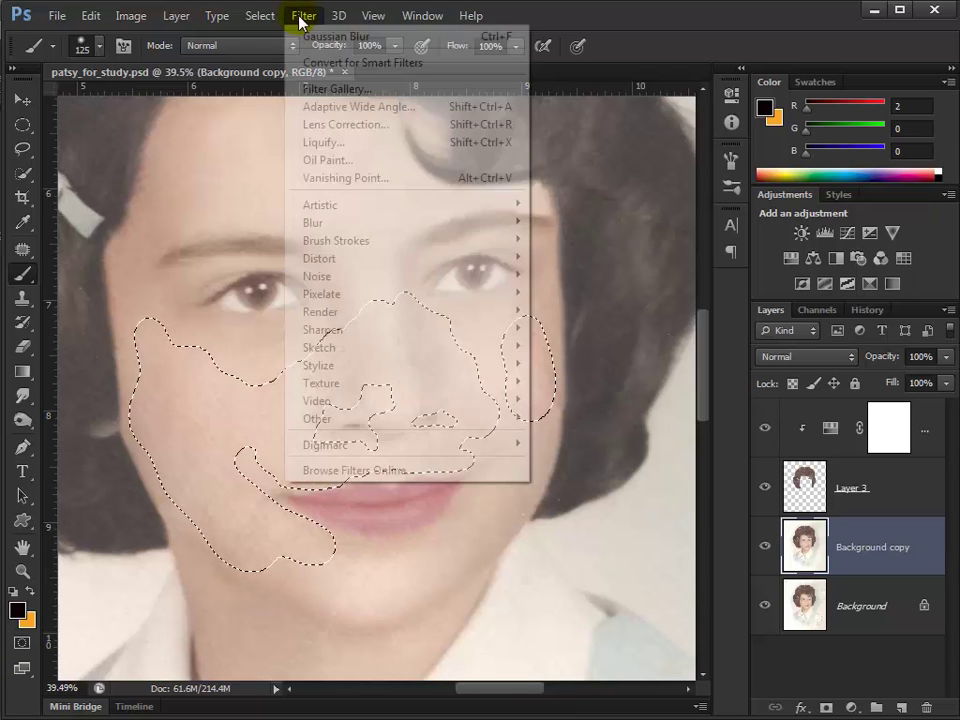
mouse_move(332, 221)
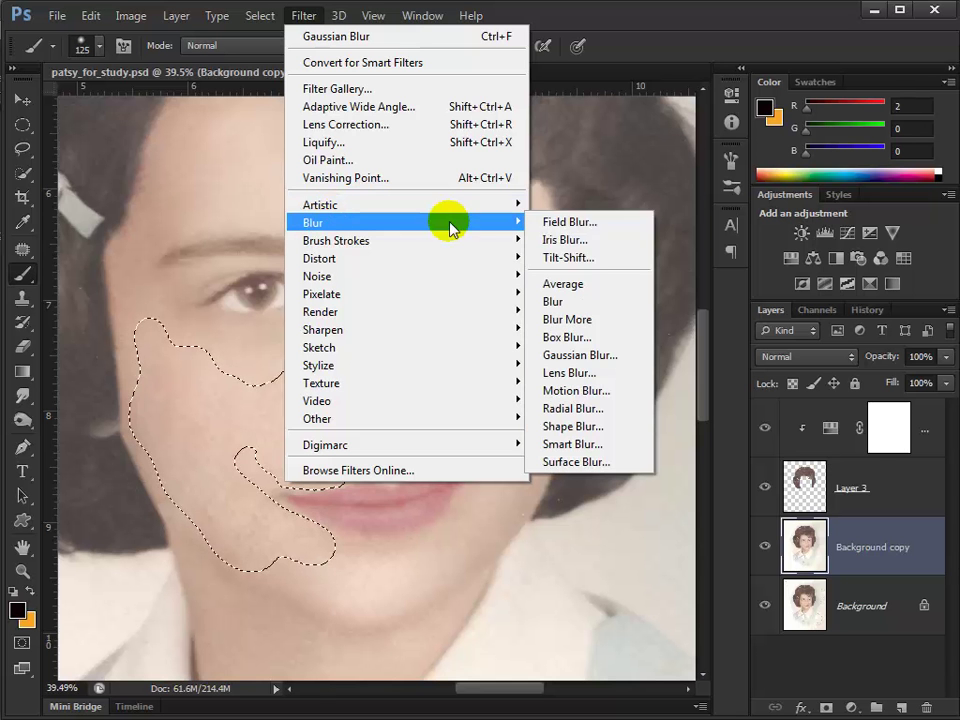
left_click(600, 356)
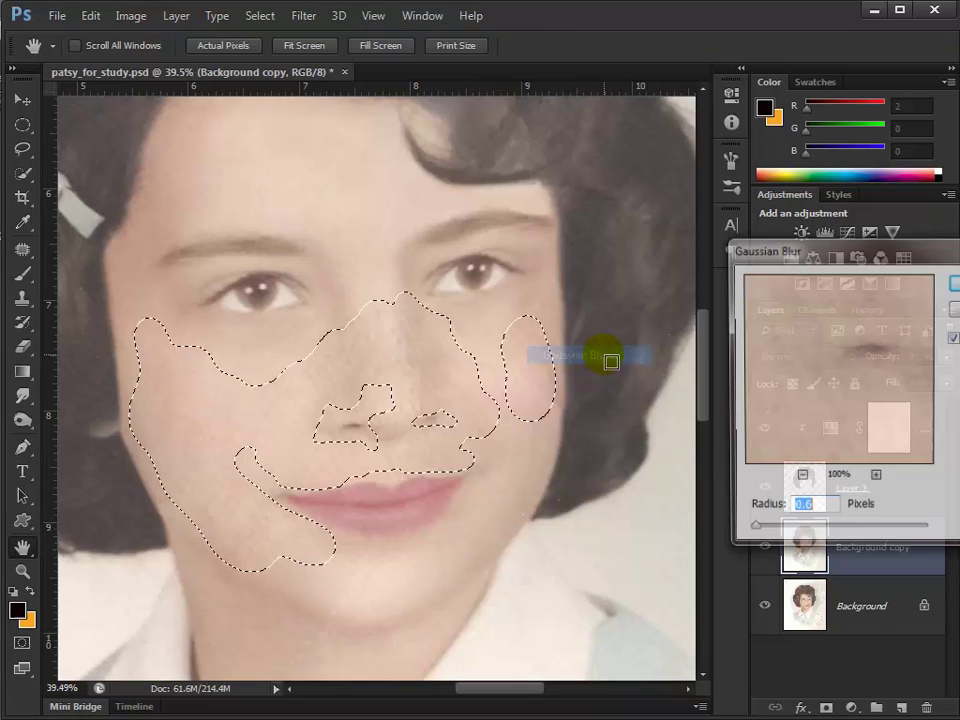
left_click_drag(816, 253, 694, 214)
left_click_drag(638, 501, 686, 497)
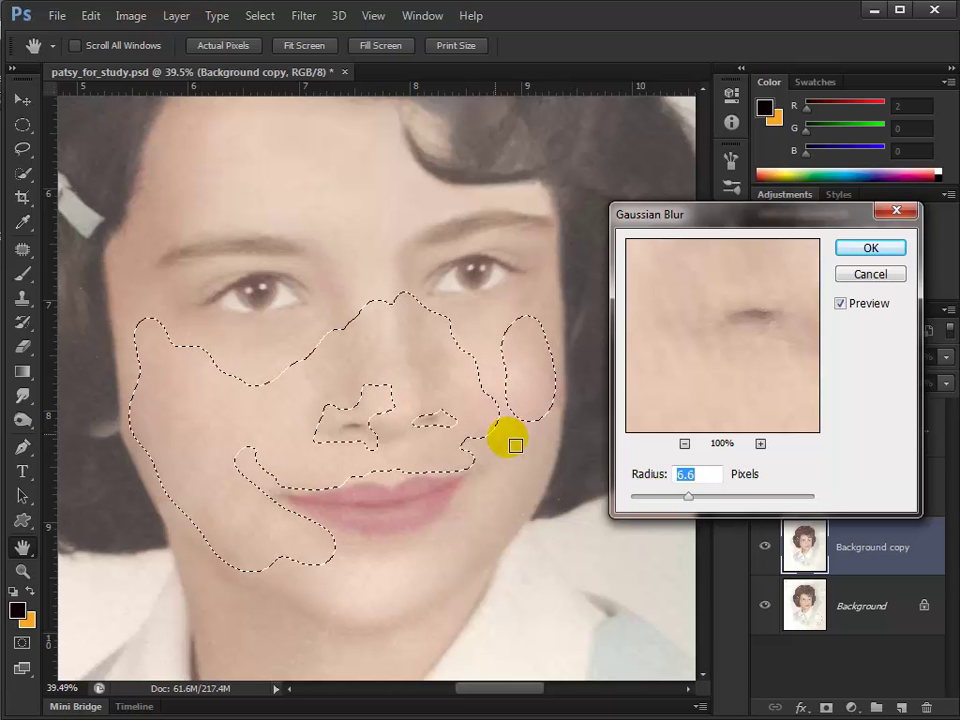
left_click(873, 249)
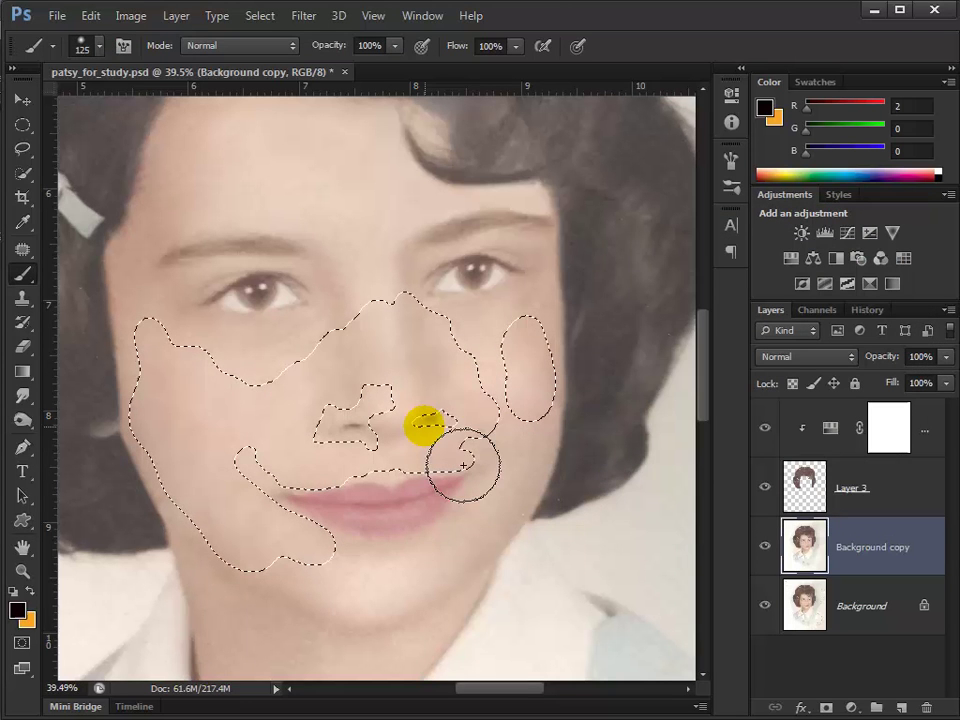
Deselect the skin area and toggle the Background copy layer's visibility to compare the retouched face with the original.
key("ctrl+d")
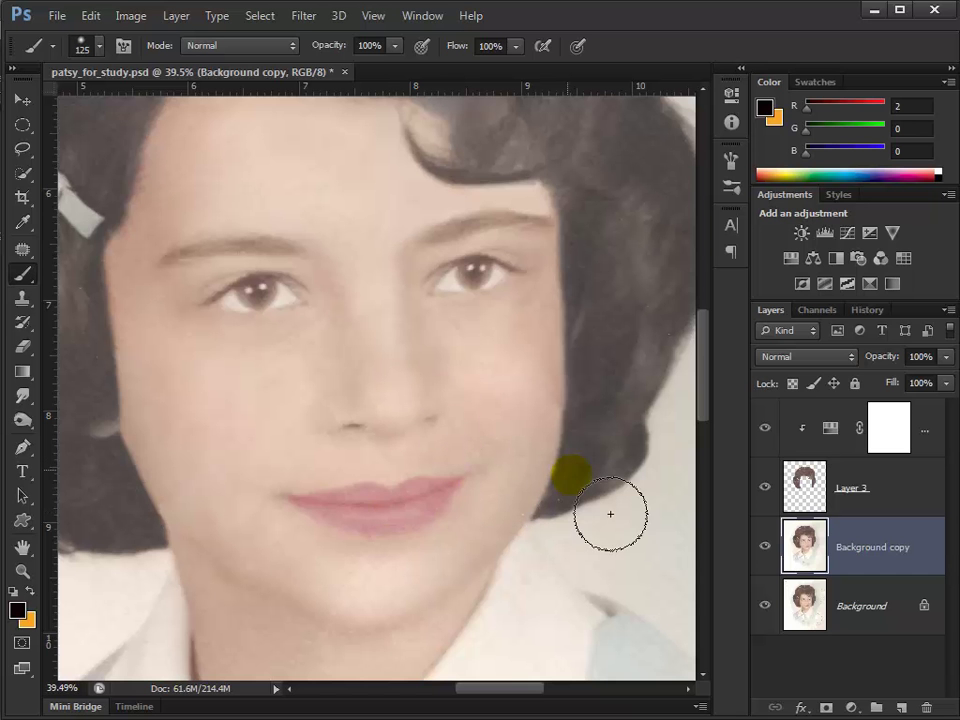
left_click(765, 546)
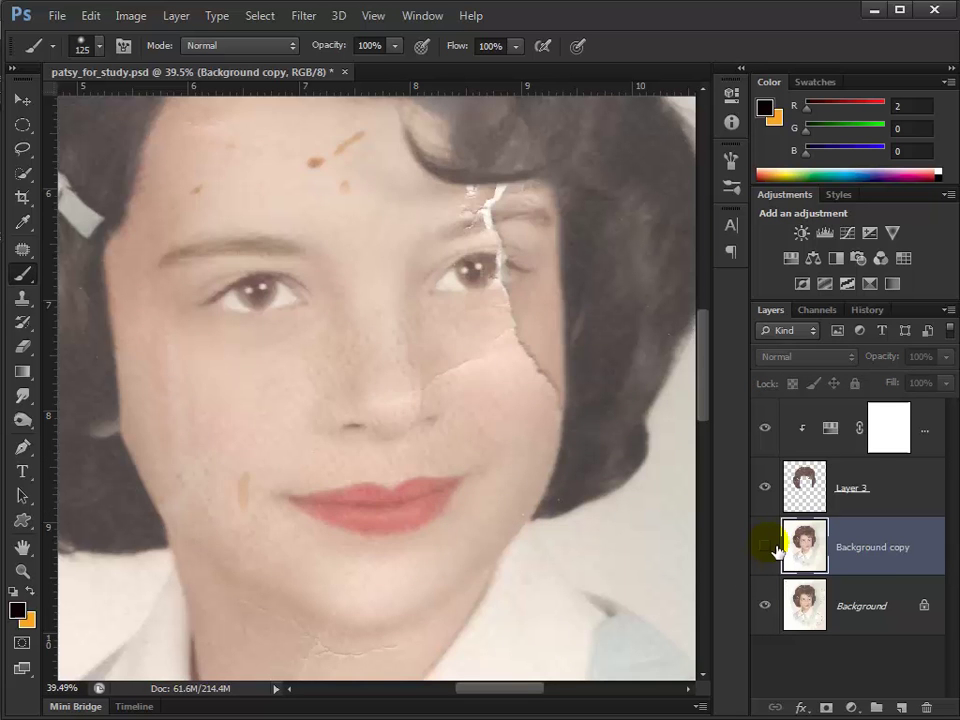
left_click(766, 546)
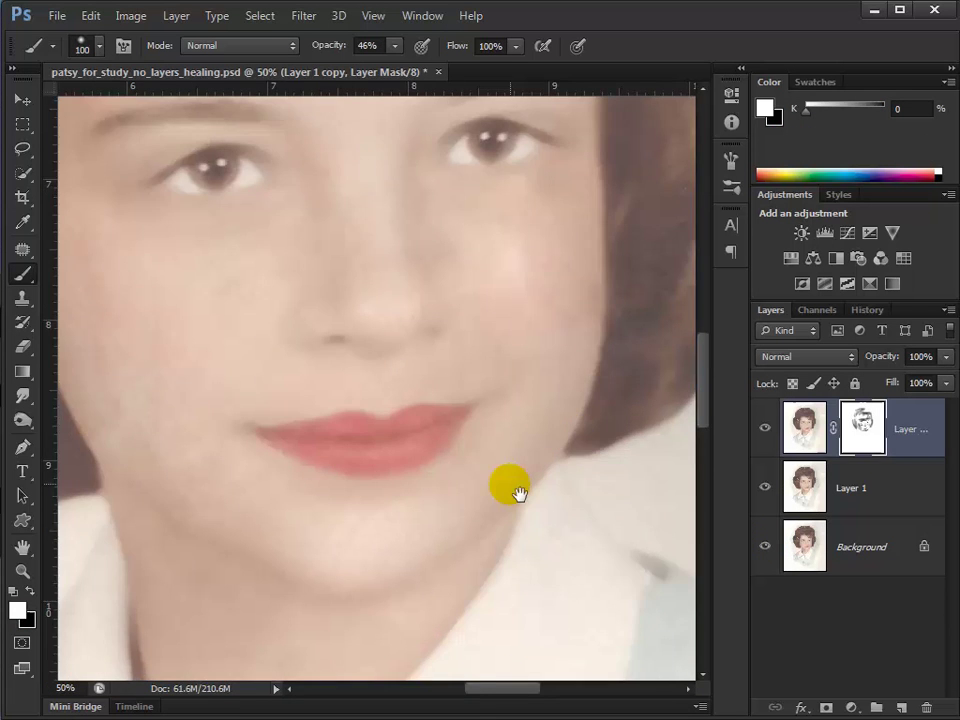
Switch to patsy_for_study_no_layers_healing.psd and merge all its visible layers into the Background.
mouse_move(514, 493)
left_mouse_down()
mouse_move(360, 251)
mouse_move(443, 447)
mouse_move(405, 214)
mouse_move(418, 336)
mouse_move(403, 424)
mouse_move(342, 430)
left_mouse_up()
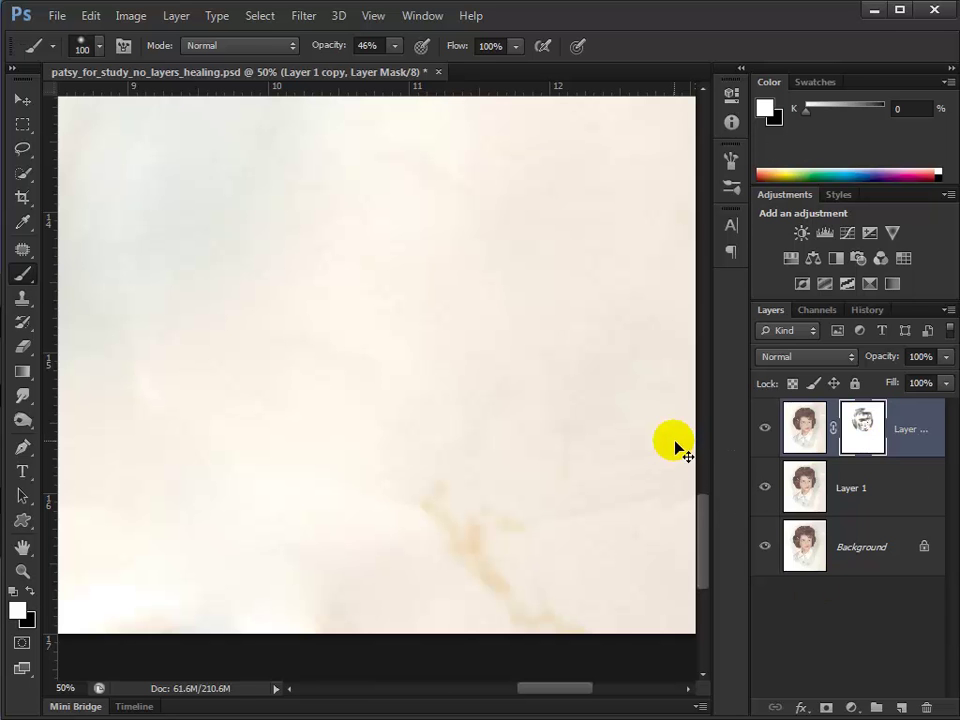
key("ctrl+shift+e")
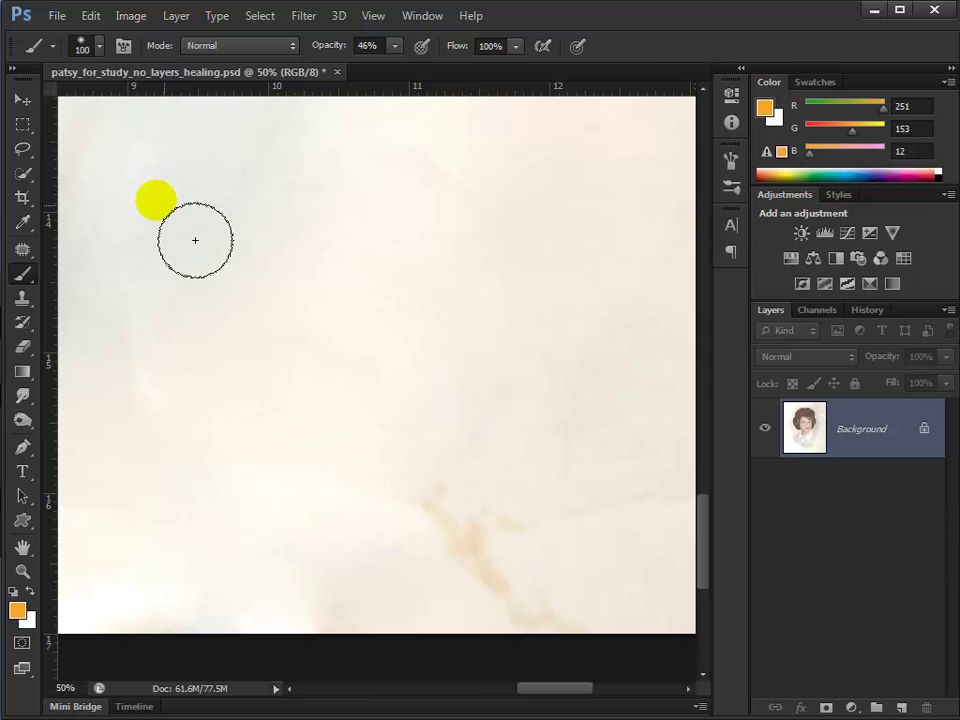
Remove the brown stain near the photo's lower-right corner using the content-aware Spot Healing Brush at 80 px.
right_click(22, 258)
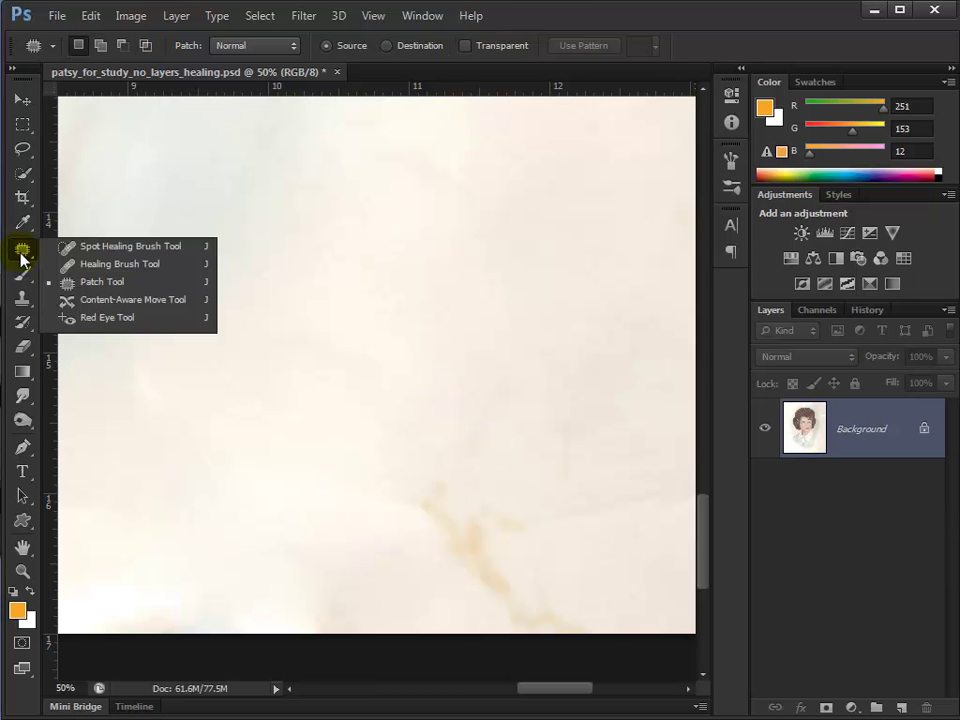
left_click(100, 251)
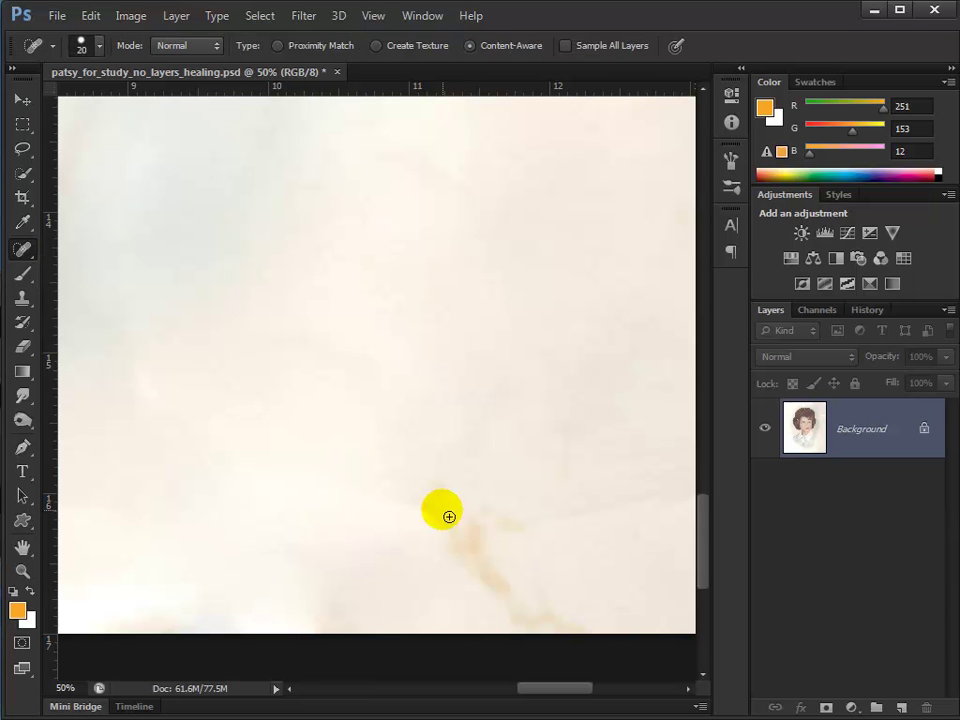
key("bracketright")
mouse_move(450, 495)
left_mouse_down()
mouse_move(511, 589)
mouse_move(555, 552)
mouse_move(497, 560)
mouse_move(548, 580)
left_mouse_up()
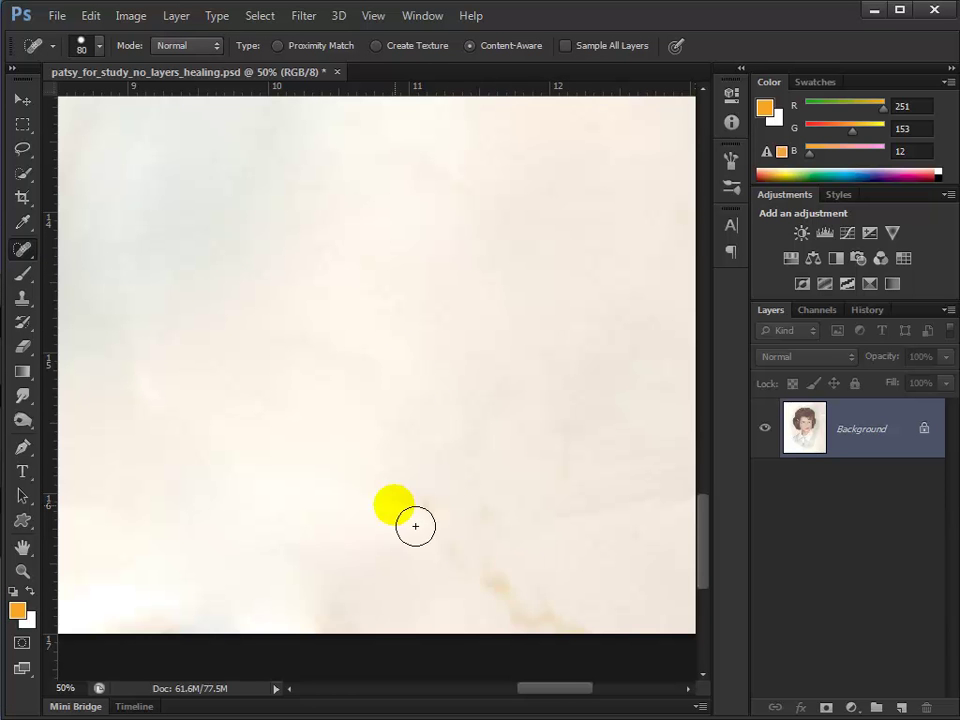
mouse_move(408, 512)
left_mouse_down()
mouse_move(504, 594)
mouse_move(530, 596)
left_mouse_up()
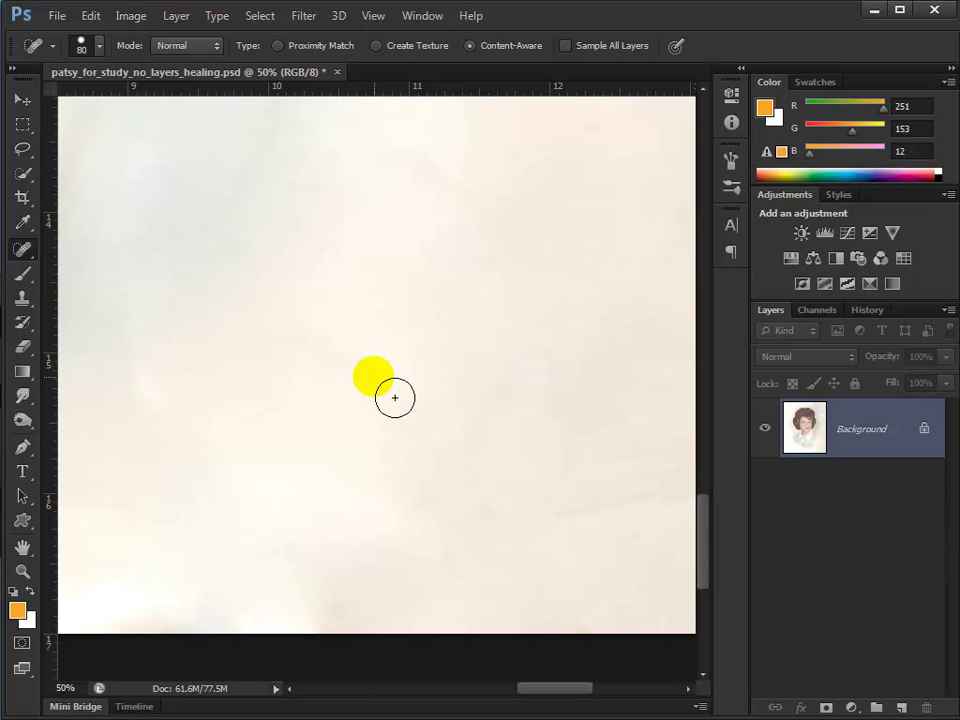
Heal the brownish streaks in the background beside the right side of the girl's face with the content-aware Spot Healing Brush at 250 px.
left_click_drag(385, 369, 460, 372)
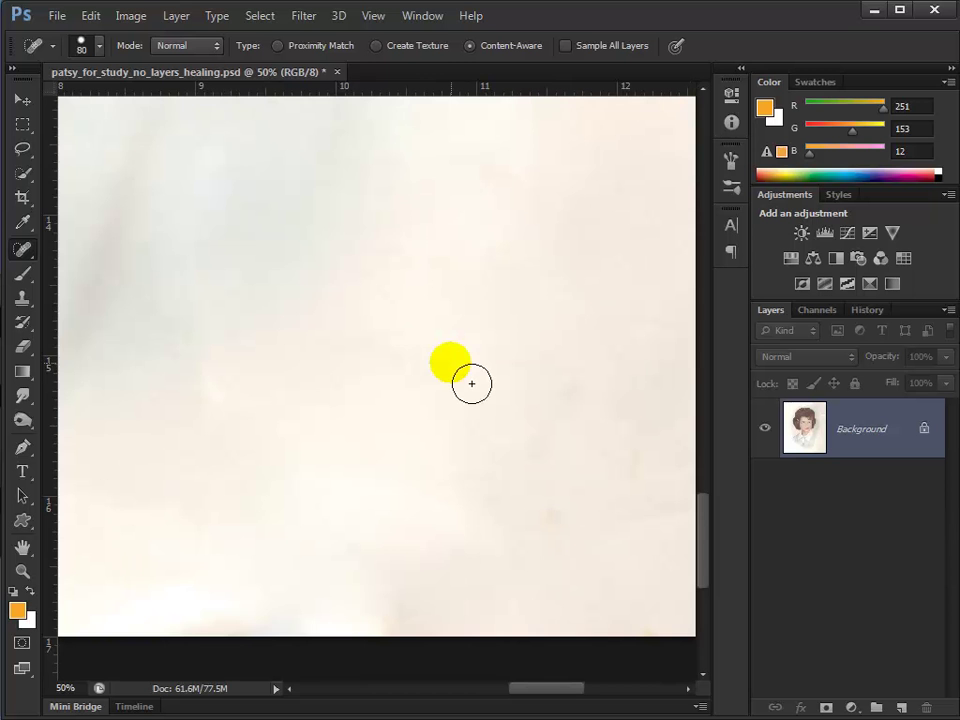
key("ctrl+0")
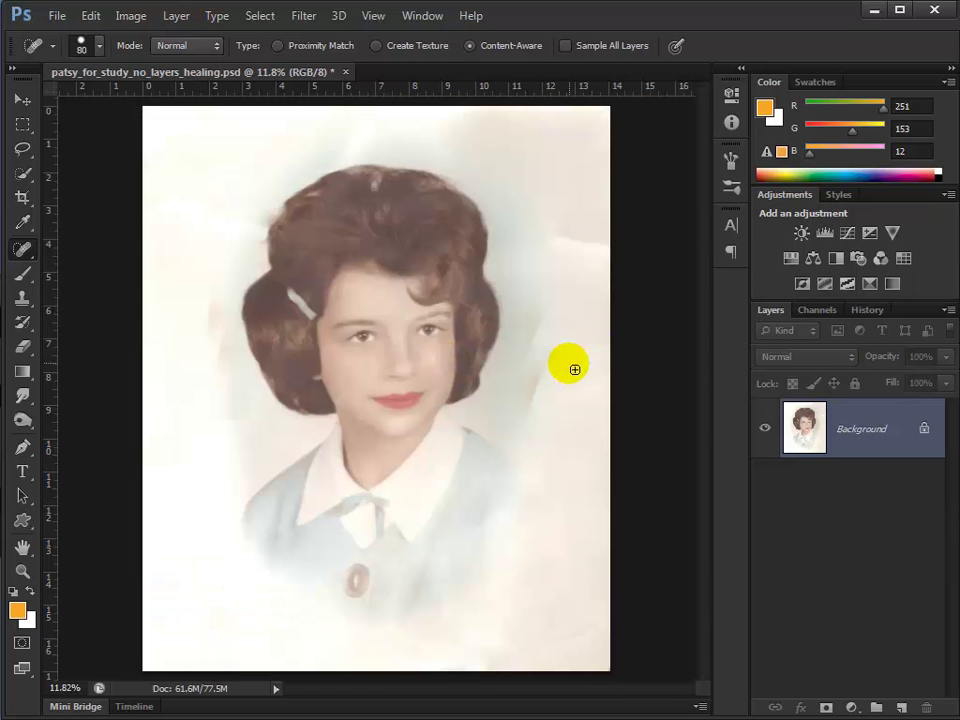
left_click_drag(566, 381, 601, 323)
left_click_drag(516, 418, 459, 336)
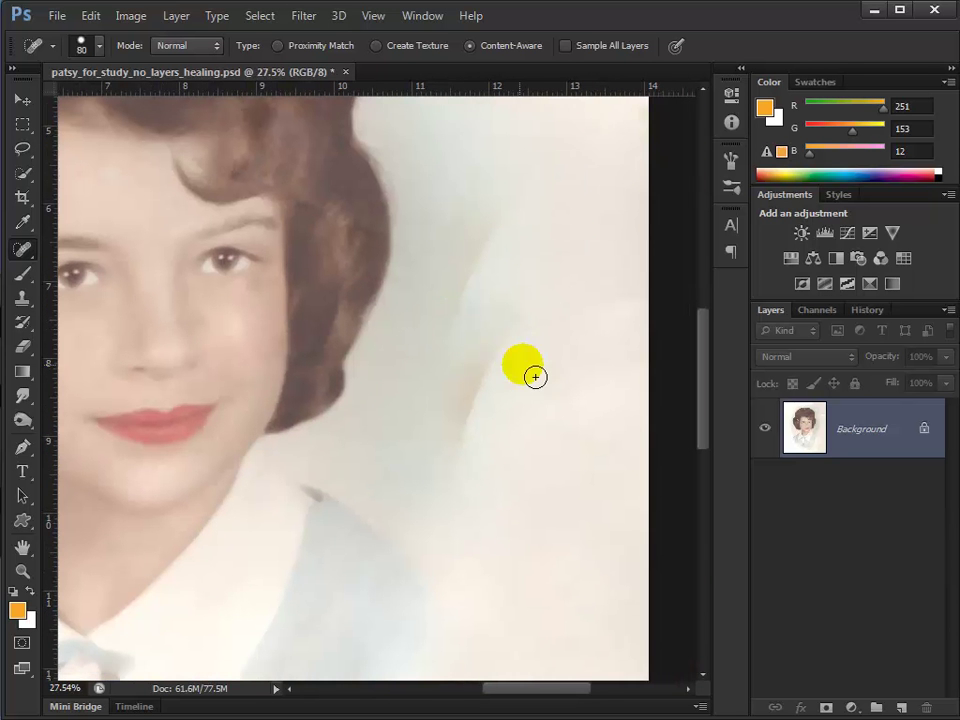
key("bracketright")
key("bracketright")
key("bracketright")
key("bracketright")
key("bracketright")
key("bracketright")
key("bracketright")
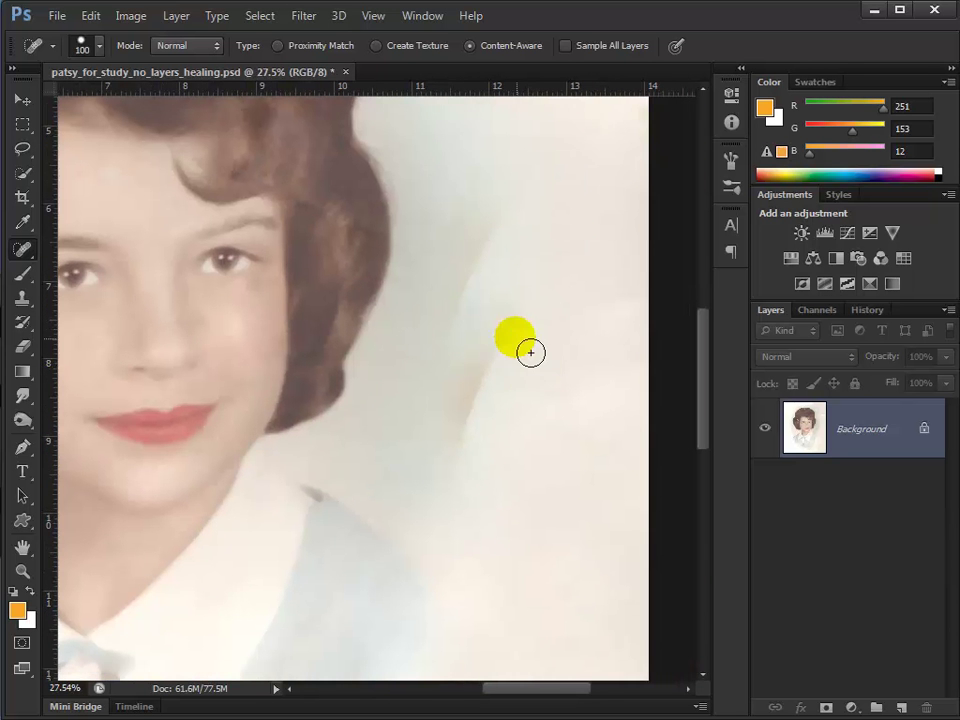
left_click_drag(530, 260, 527, 416)
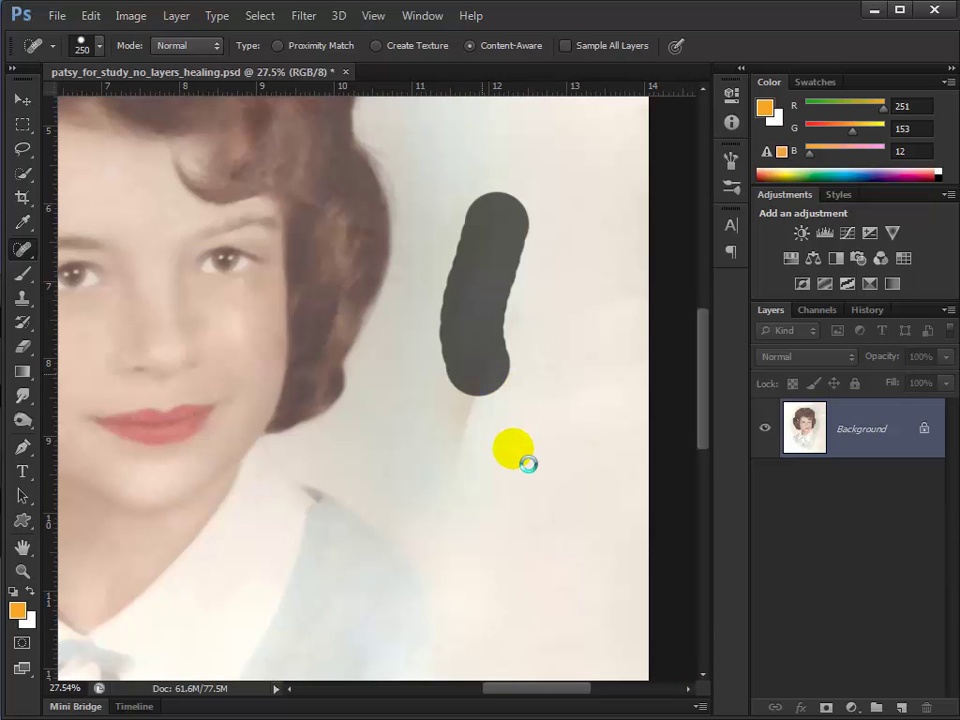
left_click_drag(482, 285, 458, 478)
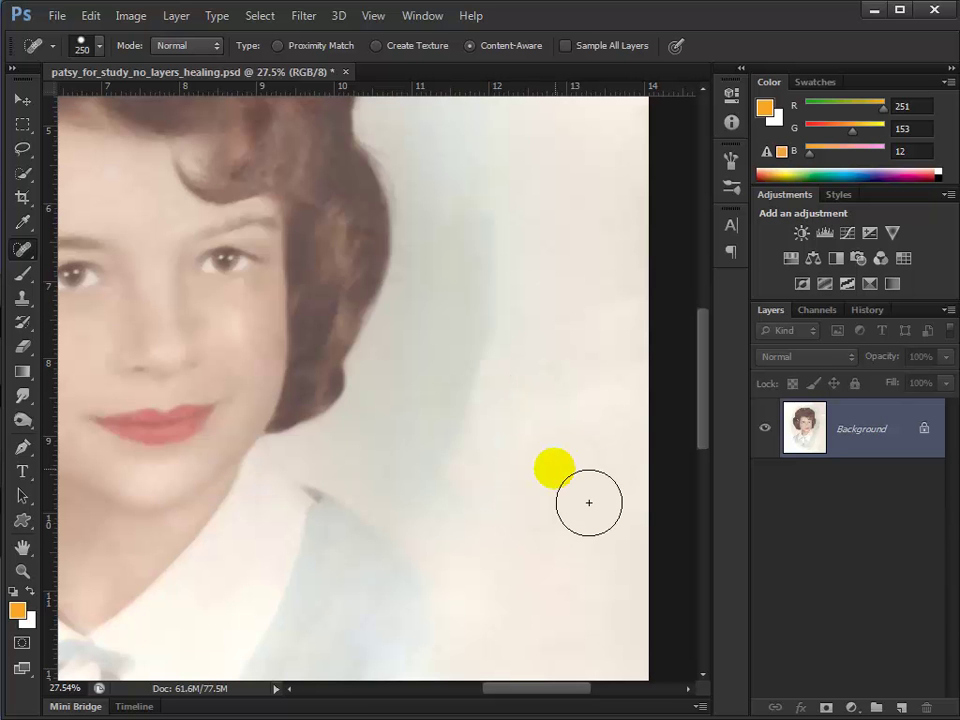
mouse_move(527, 412)
left_mouse_down()
mouse_move(525, 516)
mouse_move(519, 505)
left_mouse_up()
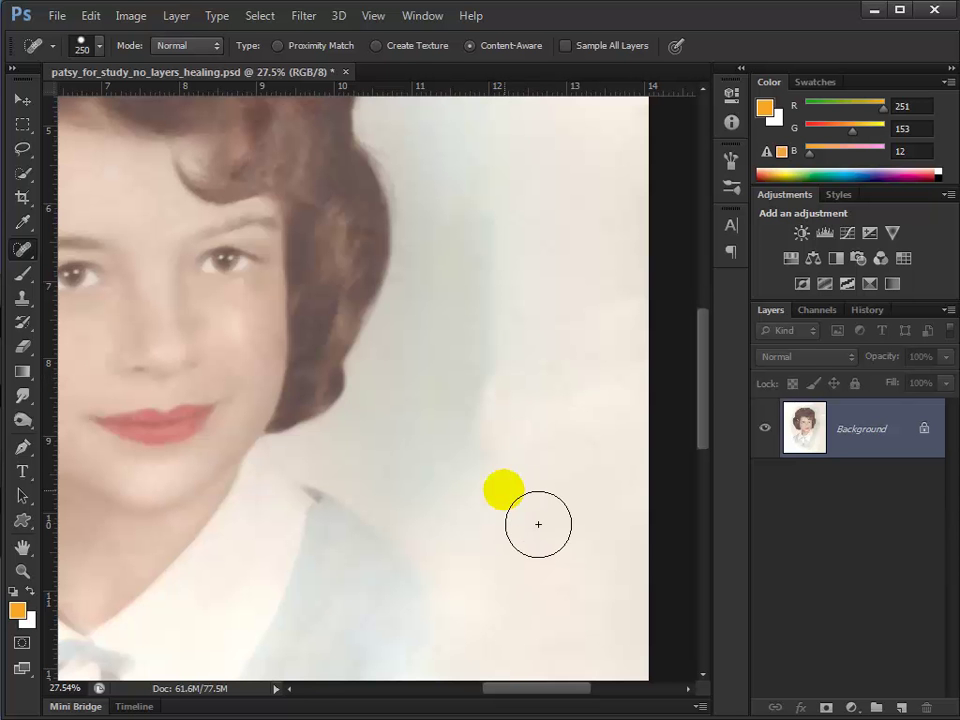
Remove the white crease in the background near the photo's right edge, level with the hair, using the Spot Healing Brush.
left_click_drag(381, 268, 347, 484)
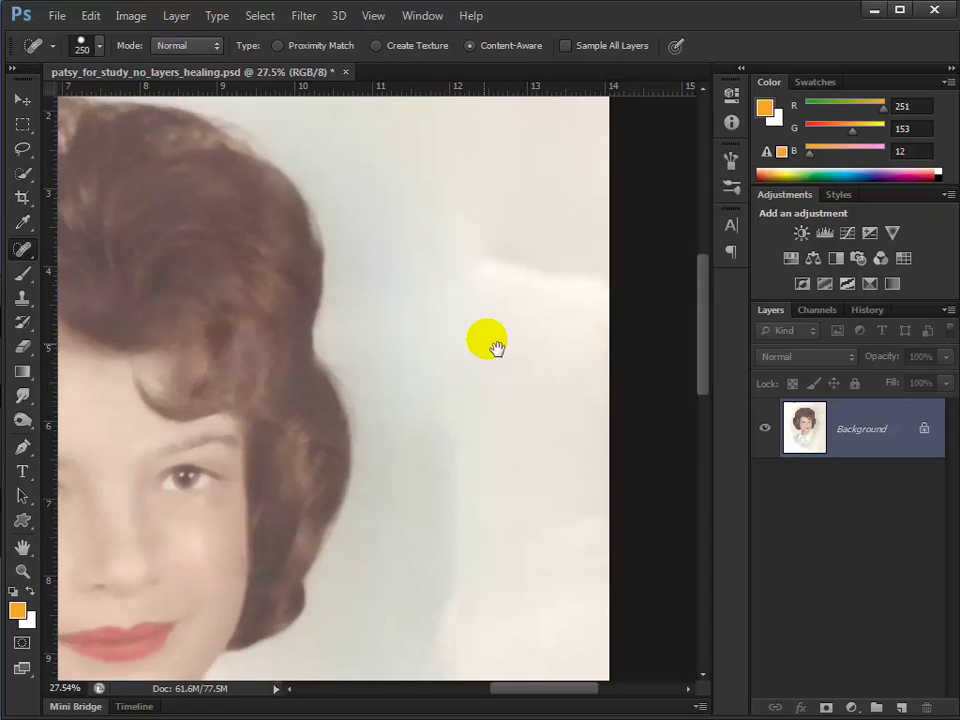
mouse_move(557, 245)
left_mouse_down()
mouse_move(555, 340)
mouse_move(594, 261)
mouse_move(539, 258)
mouse_move(492, 302)
left_mouse_up()
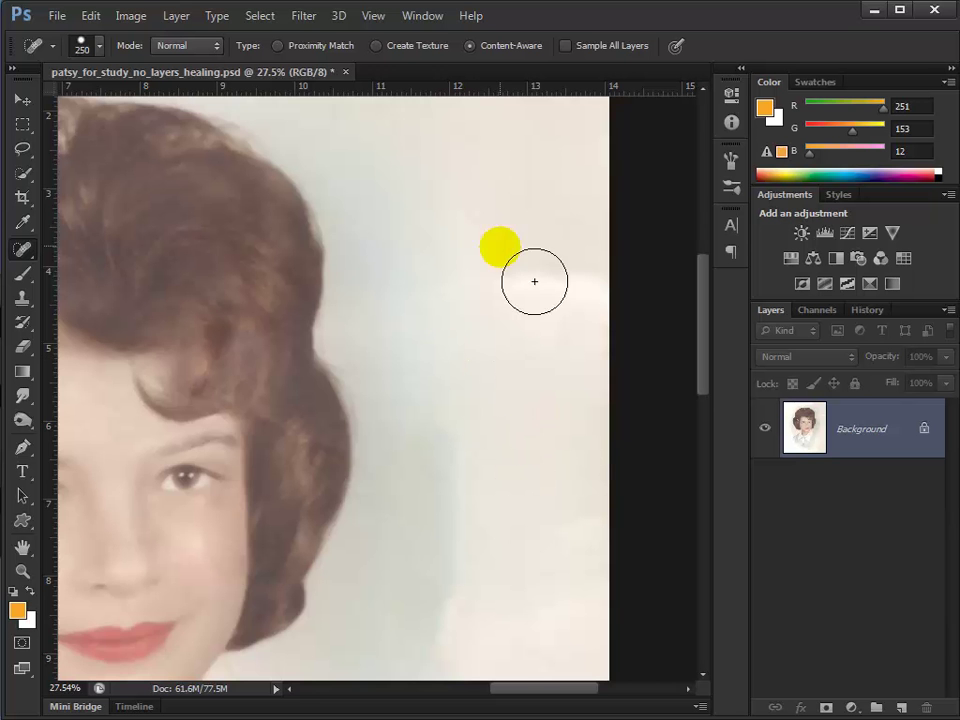
left_click_drag(505, 272, 568, 282)
left_click_drag(618, 318, 612, 330)
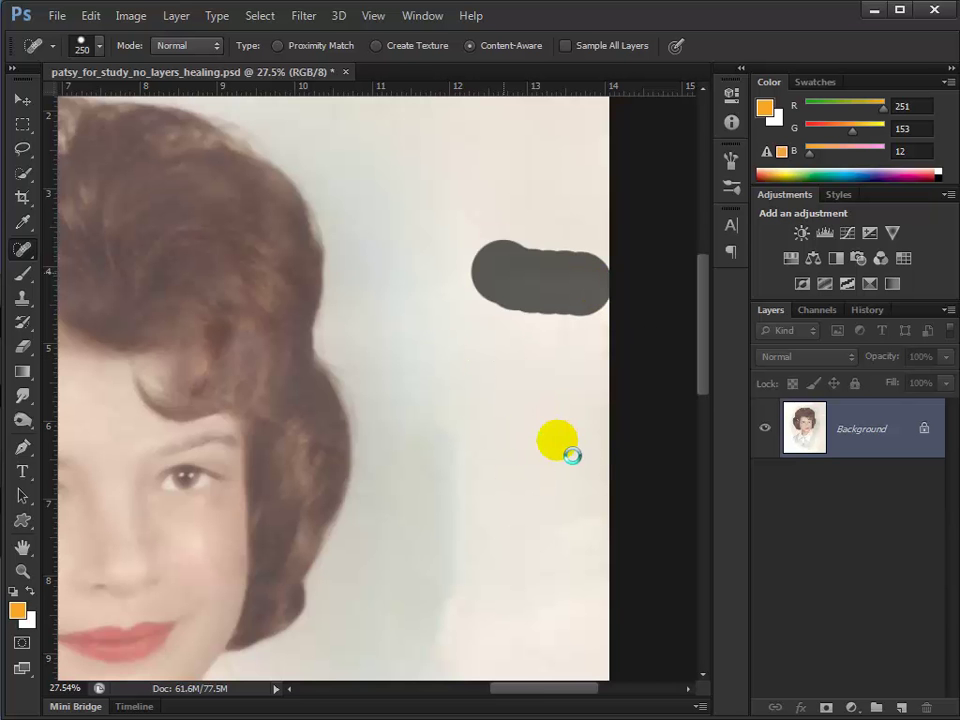
Heal the orange streak in the background along the left side of the hair and inspect the collar and jacket area.
mouse_move(456, 480)
left_mouse_down()
mouse_move(514, 386)
mouse_move(750, 323)
left_mouse_up()
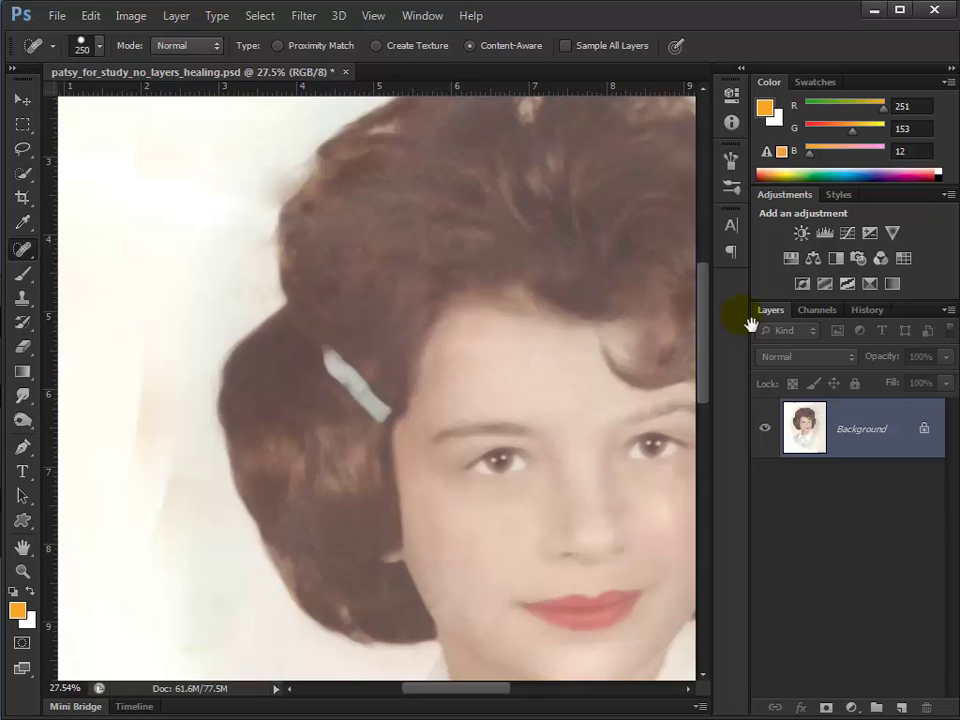
left_click_drag(274, 366, 258, 515)
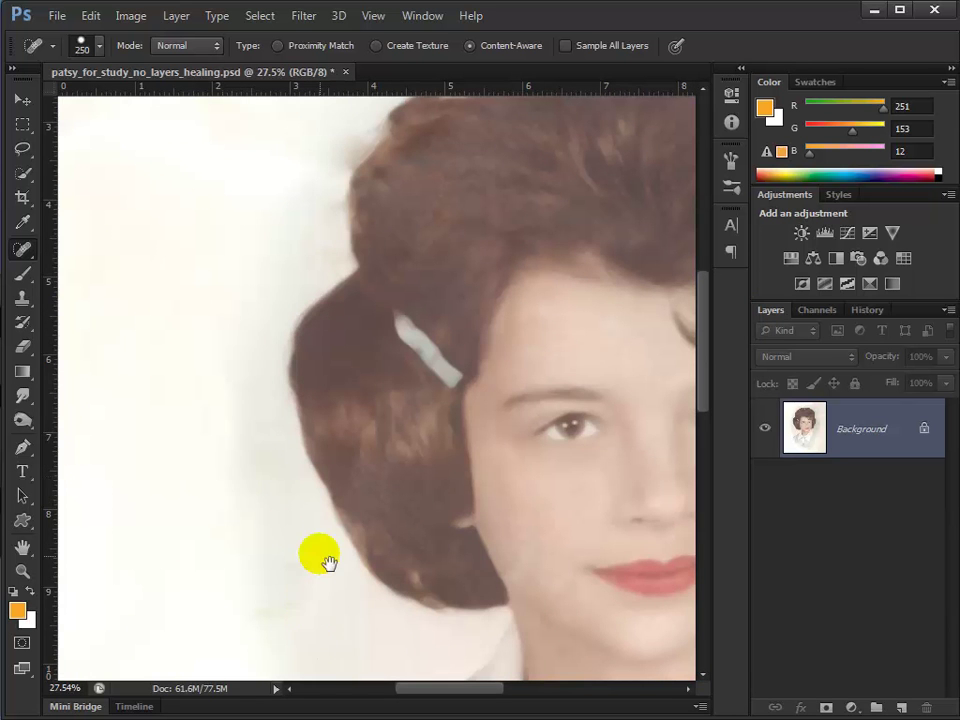
mouse_move(328, 561)
left_mouse_down()
mouse_move(332, 386)
mouse_move(369, 407)
mouse_move(266, 401)
mouse_move(379, 448)
mouse_move(222, 472)
left_mouse_up()
left_click_drag(452, 441, 433, 521)
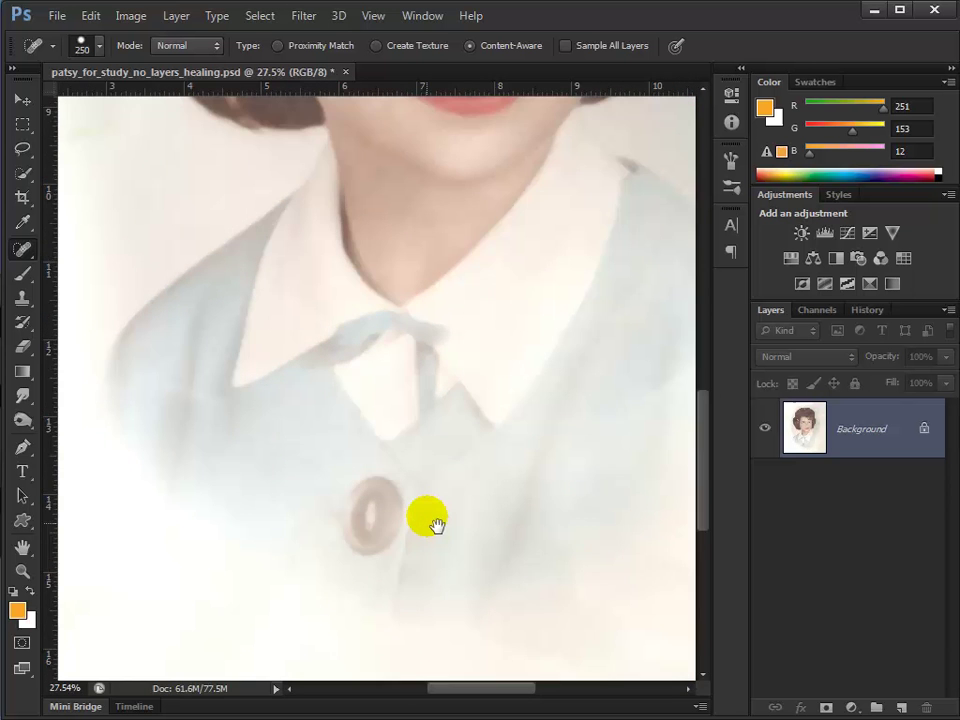
Smooth the blue-grey vignette edge to the right of the face and the uneven background above the hair with the Spot Healing Brush.
key("ctrl+0")
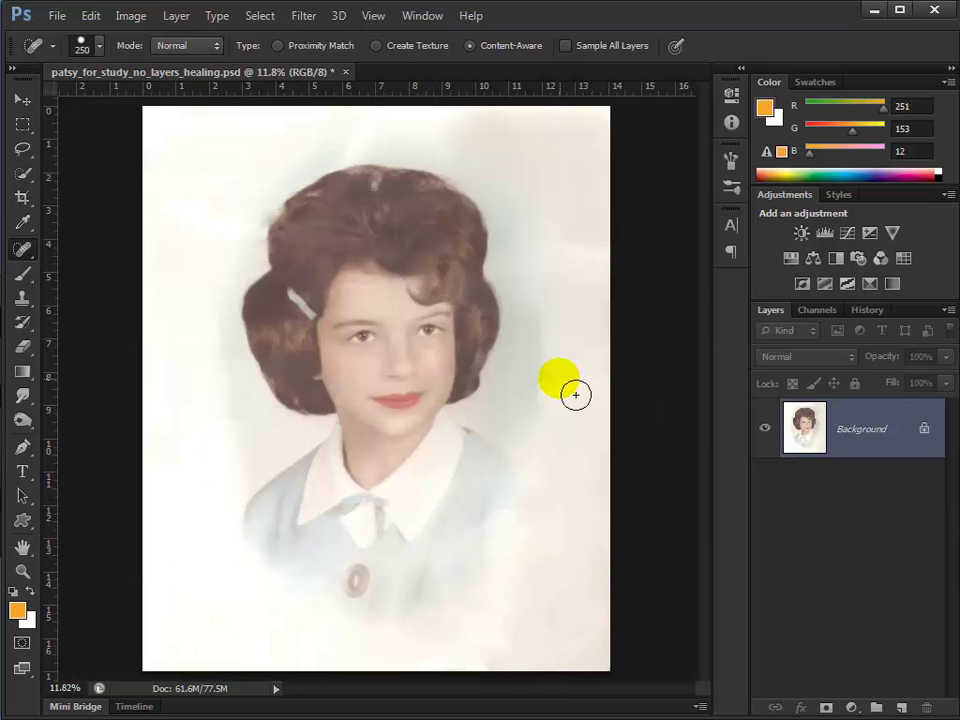
mouse_move(549, 285)
left_mouse_down()
mouse_move(555, 370)
mouse_move(535, 451)
mouse_move(553, 433)
mouse_move(560, 372)
left_mouse_up()
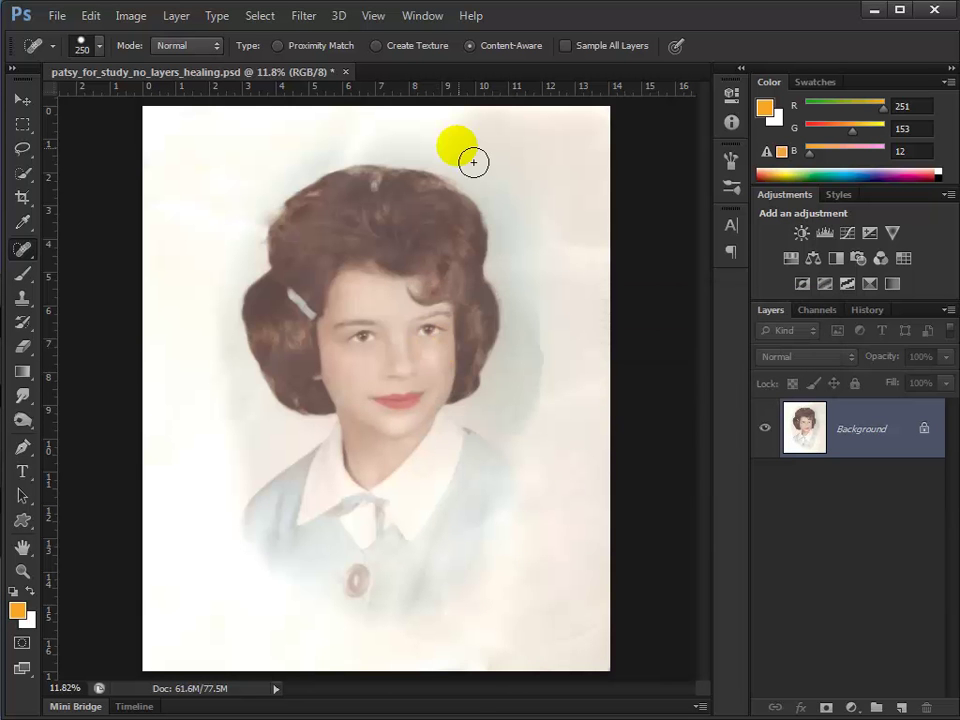
left_click_drag(422, 154, 302, 167)
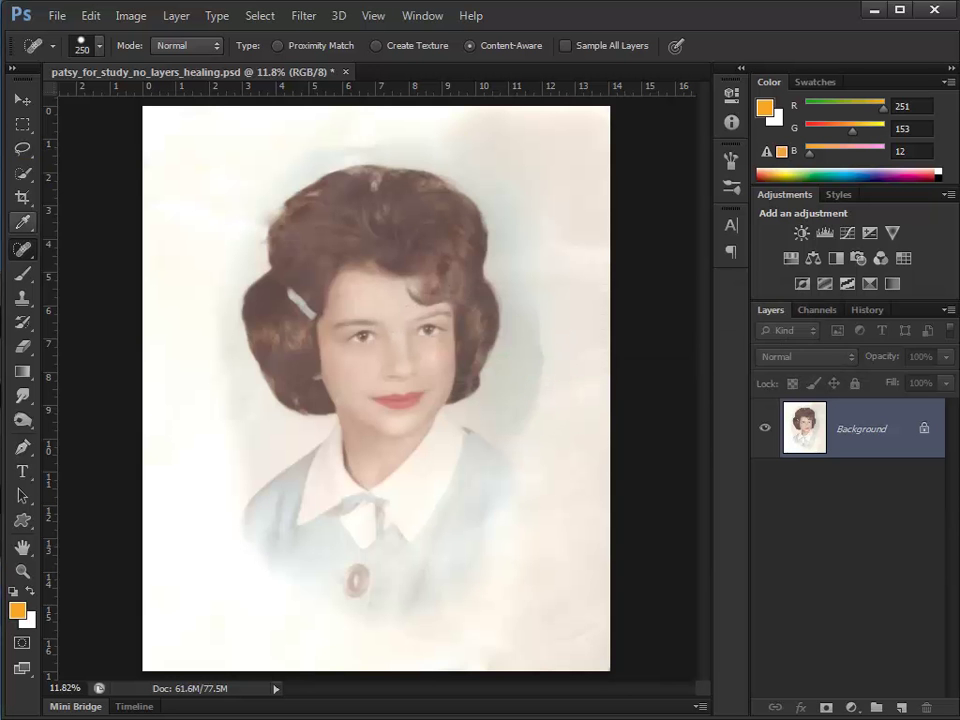
Blend the hard vignette edge right of the face using the Patch tool with clean background just beside it, and deselect.
right_click(27, 246)
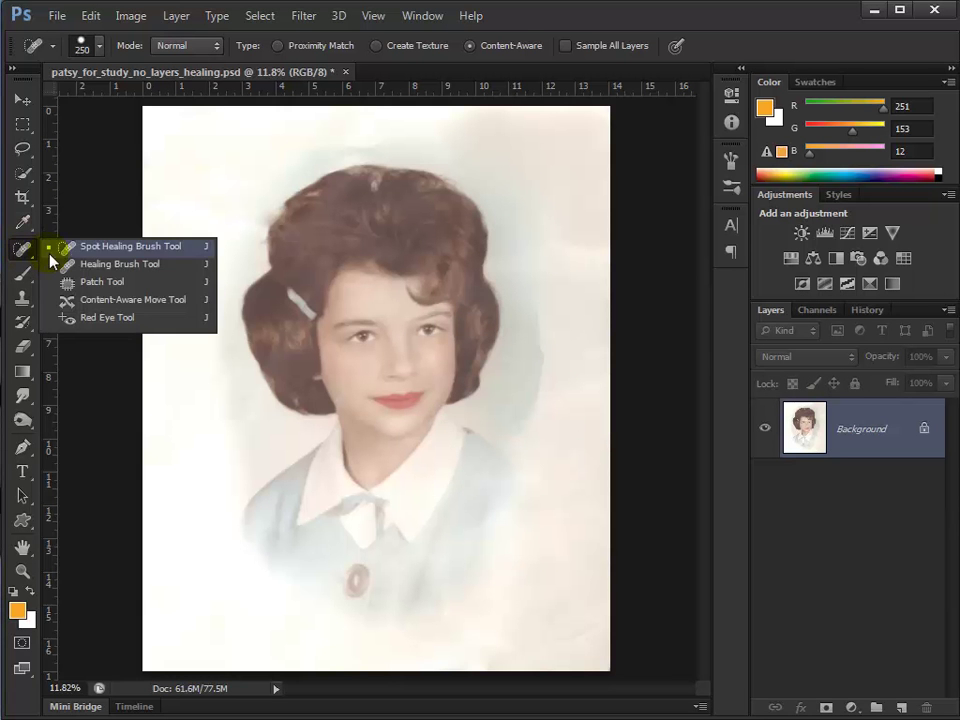
left_click(84, 283)
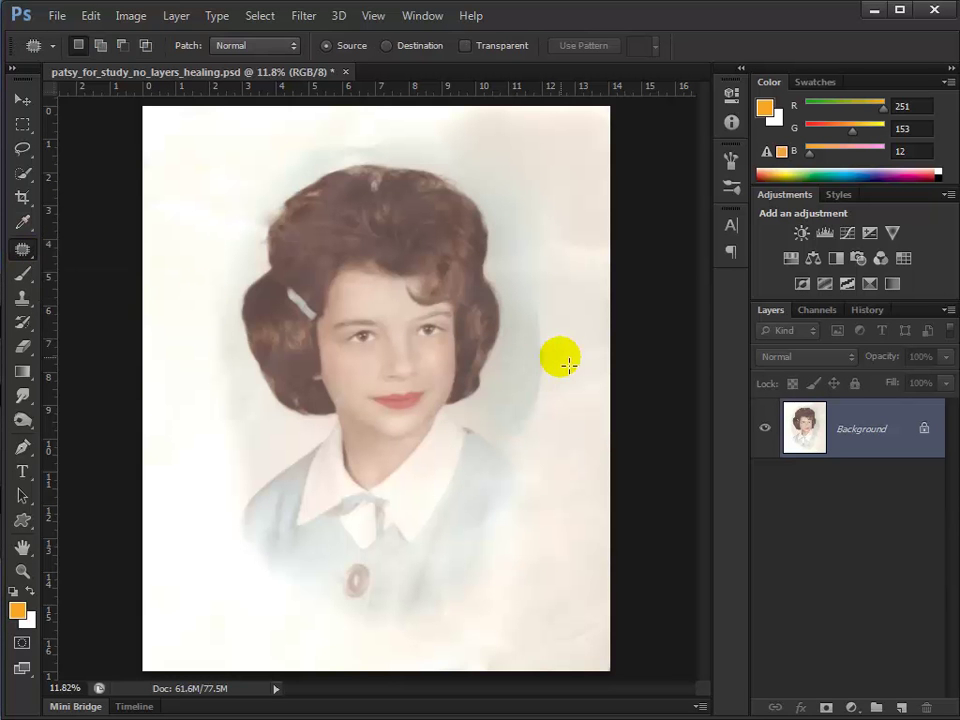
mouse_move(561, 355)
left_mouse_down()
mouse_move(550, 310)
mouse_move(532, 349)
mouse_move(519, 436)
mouse_move(557, 427)
mouse_move(565, 405)
mouse_move(544, 413)
mouse_move(578, 412)
left_mouse_up()
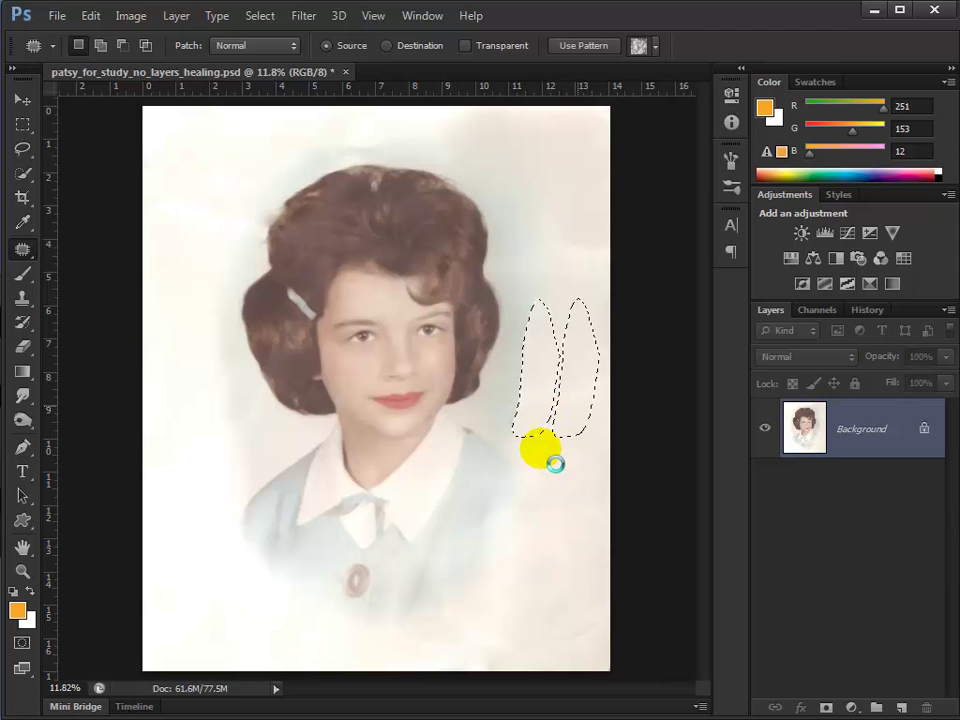
key("ctrl+d")
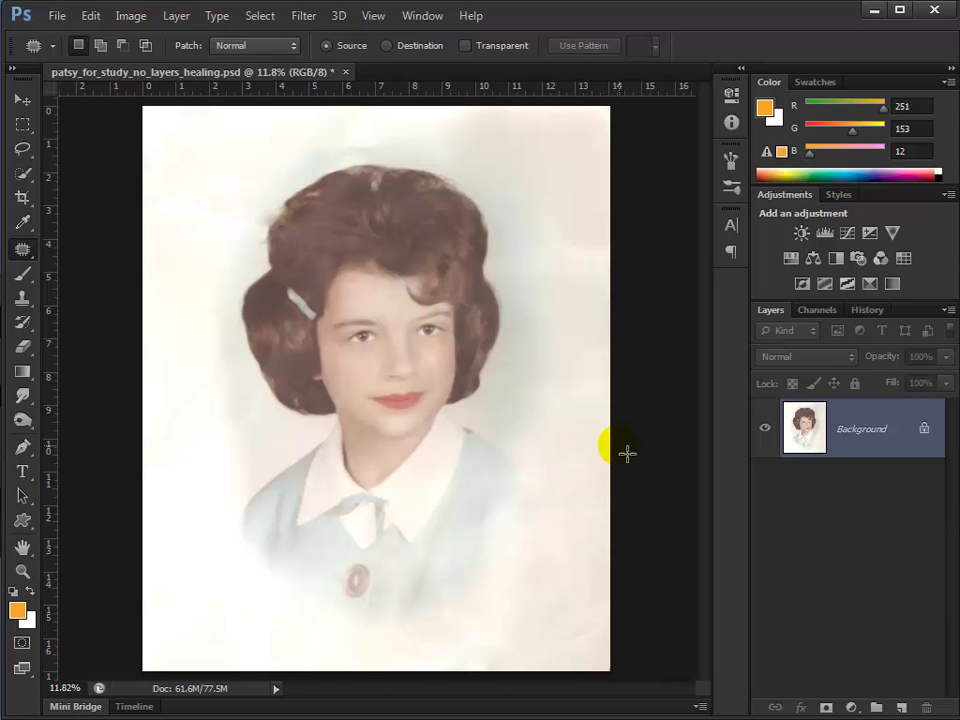
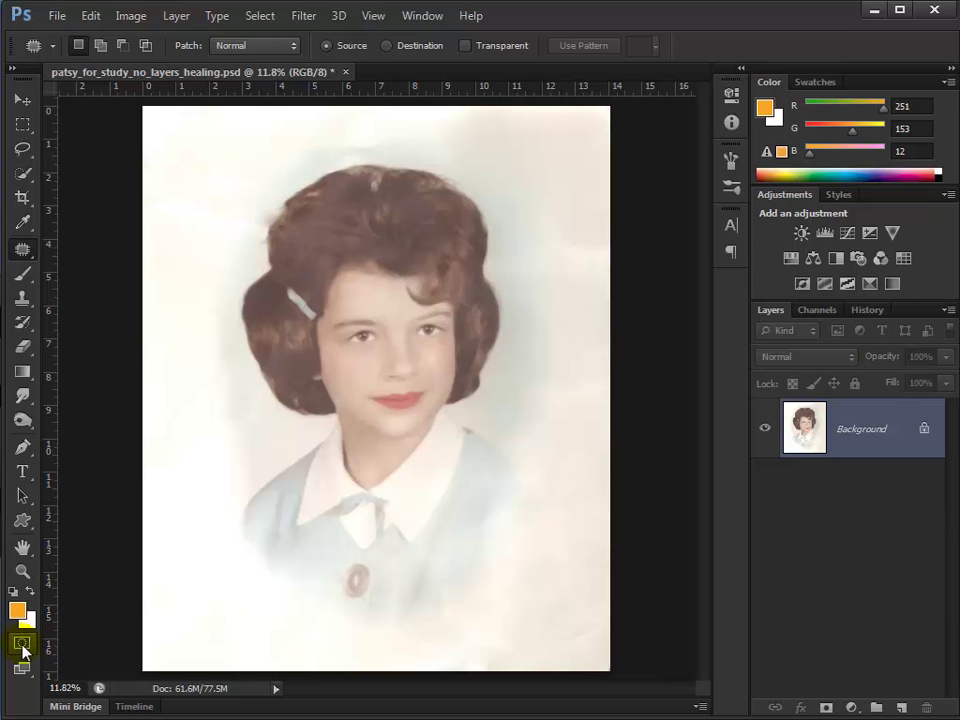
Enter Quick Mask mode with red at 50% opacity indicating Selected Areas.
double_click(22, 643)
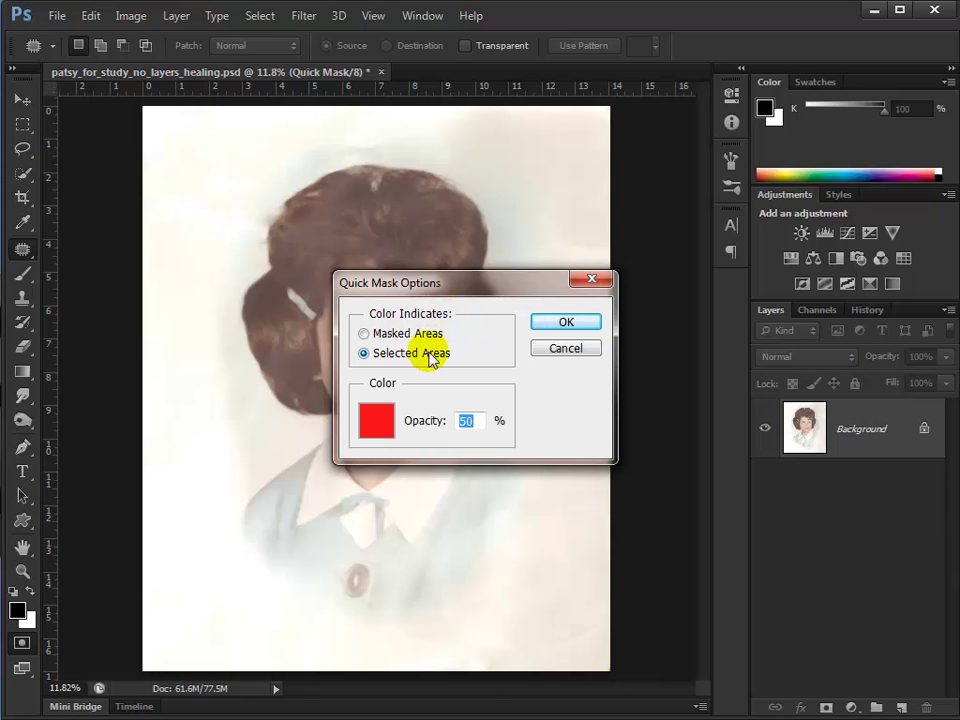
left_click(361, 334)
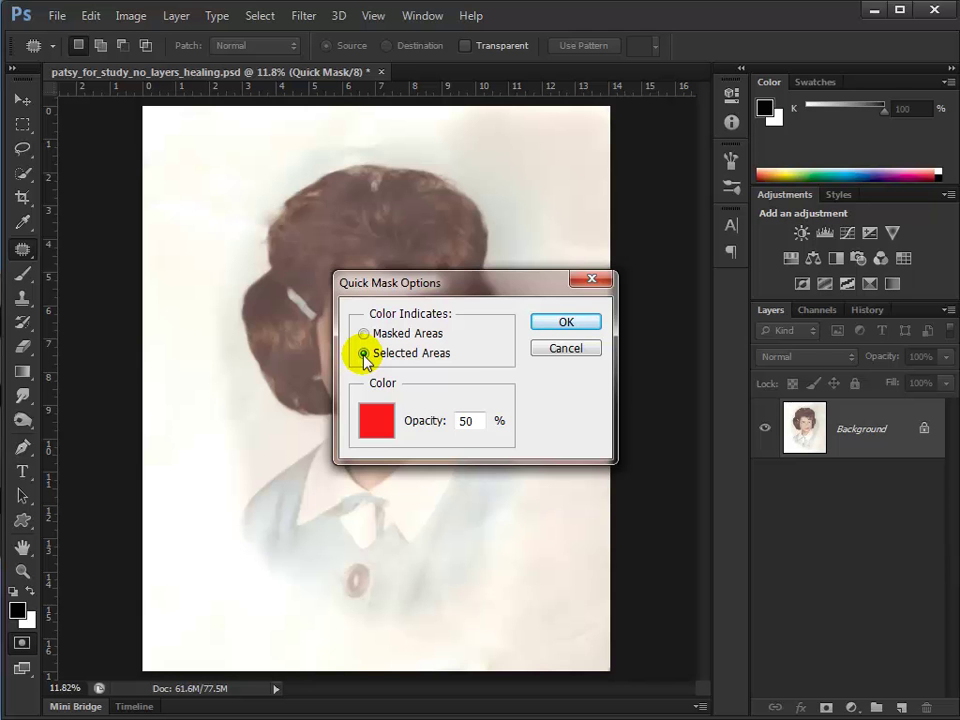
left_click(552, 323)
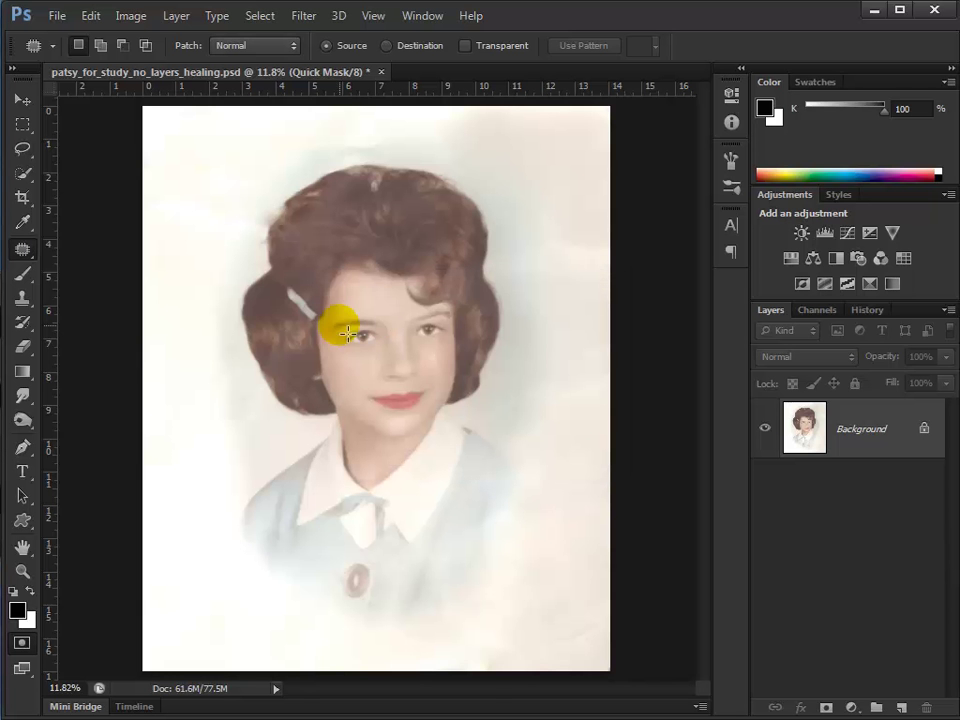
Paint the Quick Mask over the hair at the top centre of the head with a 100 px Brush at 46% opacity.
left_click(22, 276)
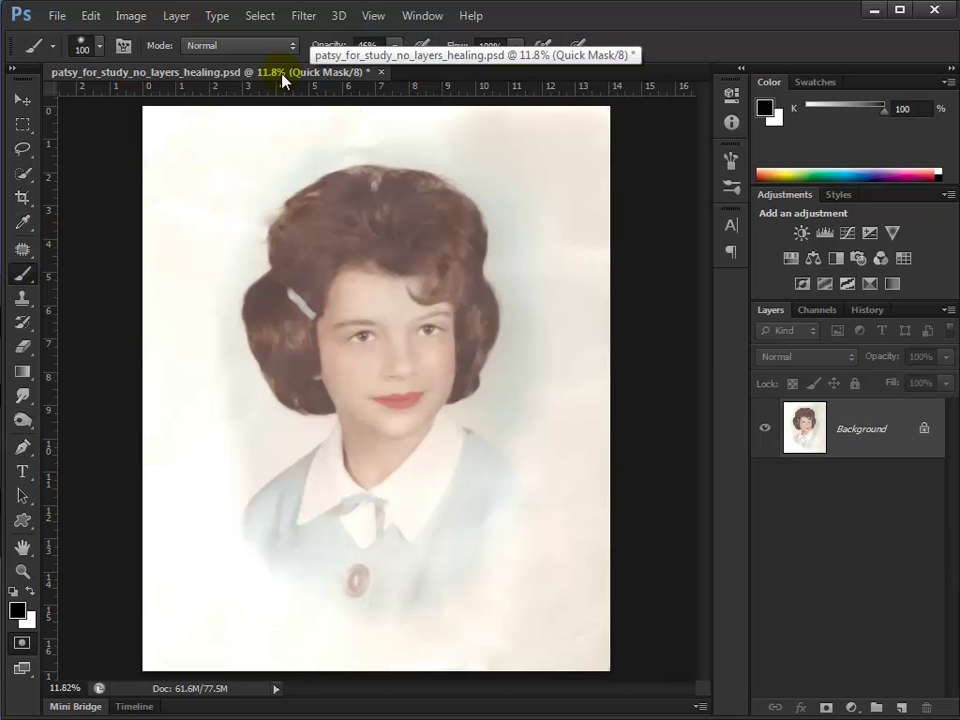
left_click(398, 257)
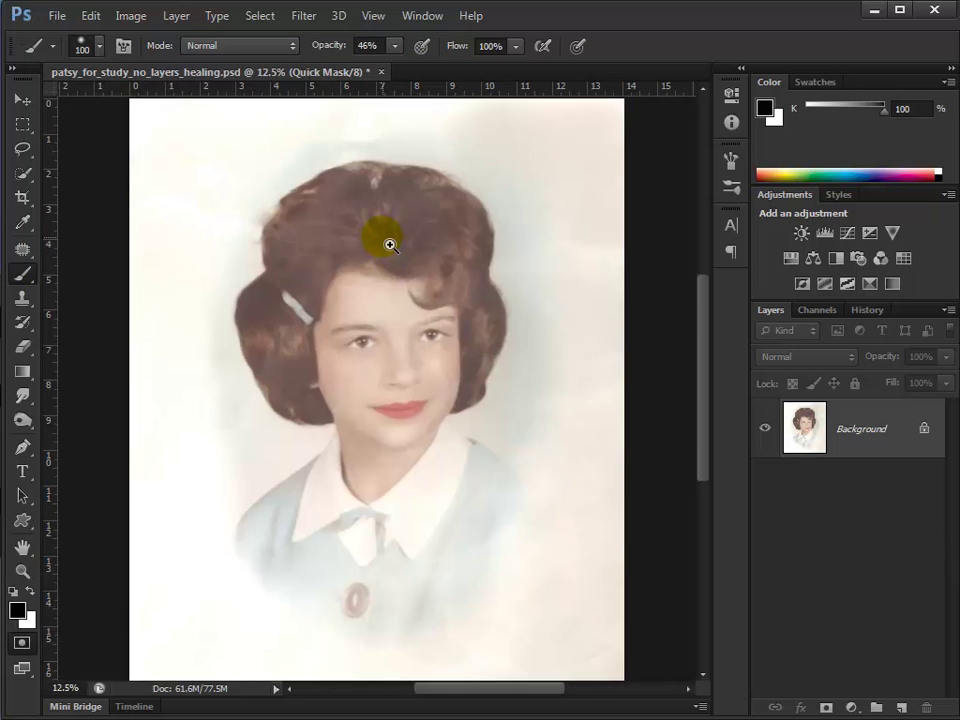
left_click(399, 257)
left_click(401, 258)
left_click_drag(396, 170, 389, 190)
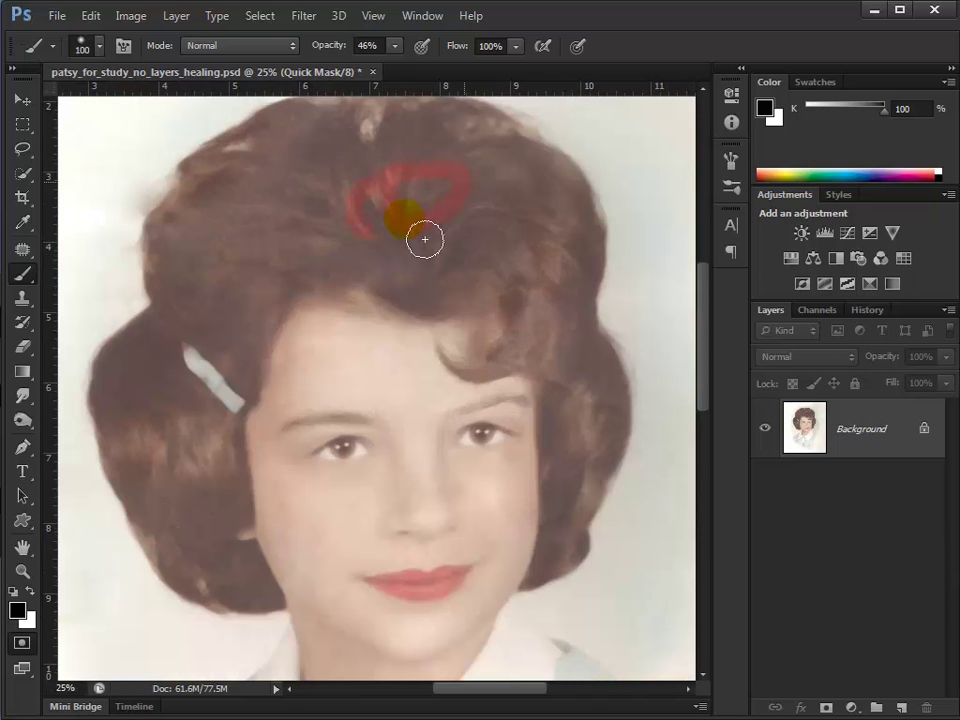
mouse_move(425, 239)
left_mouse_down()
mouse_move(401, 187)
mouse_move(452, 211)
mouse_move(402, 223)
mouse_move(460, 193)
mouse_move(340, 210)
mouse_move(371, 182)
left_mouse_up()
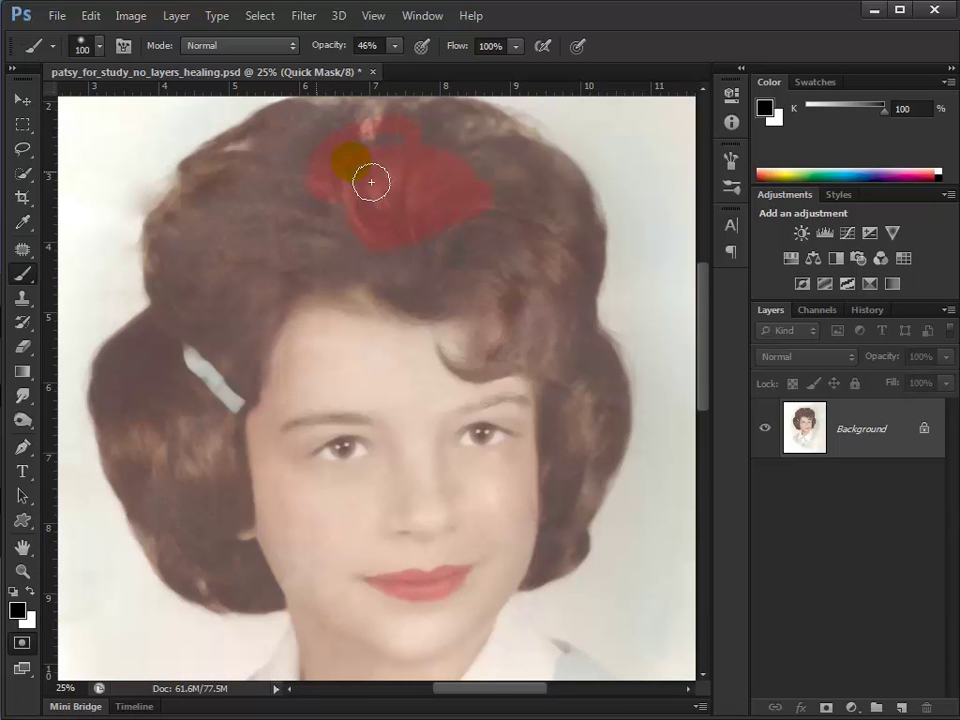
Review the Quick Mask options without changing them, and return to Quick Mask mode with default colors.
double_click(24, 647)
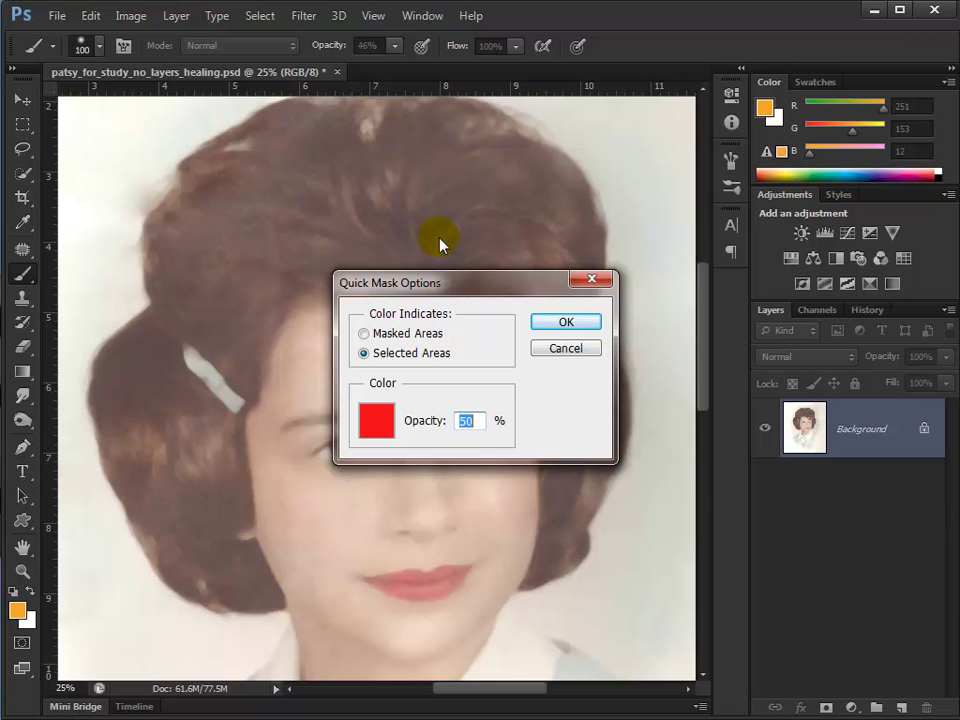
left_click(566, 349)
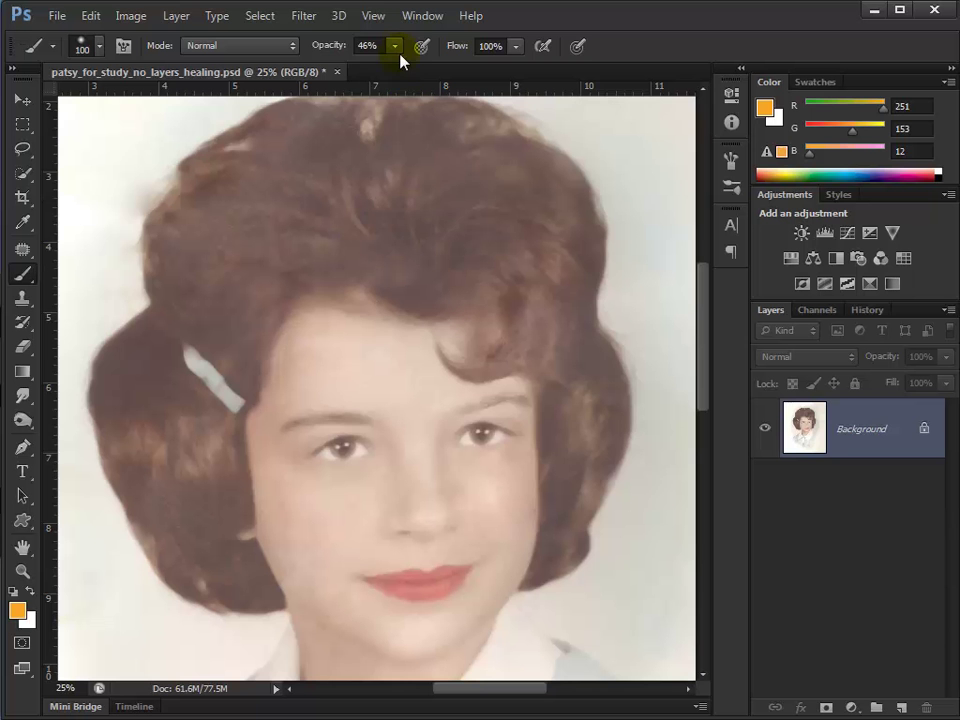
key("d")
key("q")
Paint the Quick Mask at 46% opacity along the hair's outer left edge, the forehead hairline and both sides of the face, checking the selection midway.
mouse_move(340, 150)
left_mouse_down()
mouse_move(450, 150)
mouse_move(424, 180)
mouse_move(377, 183)
mouse_move(444, 189)
mouse_move(454, 219)
mouse_move(337, 251)
mouse_move(403, 281)
mouse_move(445, 321)
mouse_move(488, 319)
mouse_move(414, 317)
mouse_move(435, 313)
mouse_move(476, 240)
mouse_move(446, 296)
mouse_move(454, 227)
mouse_move(360, 191)
mouse_move(358, 144)
mouse_move(313, 137)
mouse_move(332, 131)
mouse_move(295, 142)
mouse_move(315, 124)
mouse_move(201, 199)
mouse_move(180, 279)
mouse_move(180, 242)
mouse_move(178, 315)
mouse_move(129, 429)
mouse_move(131, 377)
mouse_move(119, 422)
mouse_move(129, 407)
mouse_move(129, 476)
mouse_move(181, 581)
mouse_move(268, 626)
mouse_move(283, 622)
mouse_move(253, 497)
mouse_move(253, 449)
mouse_move(241, 559)
left_mouse_up()
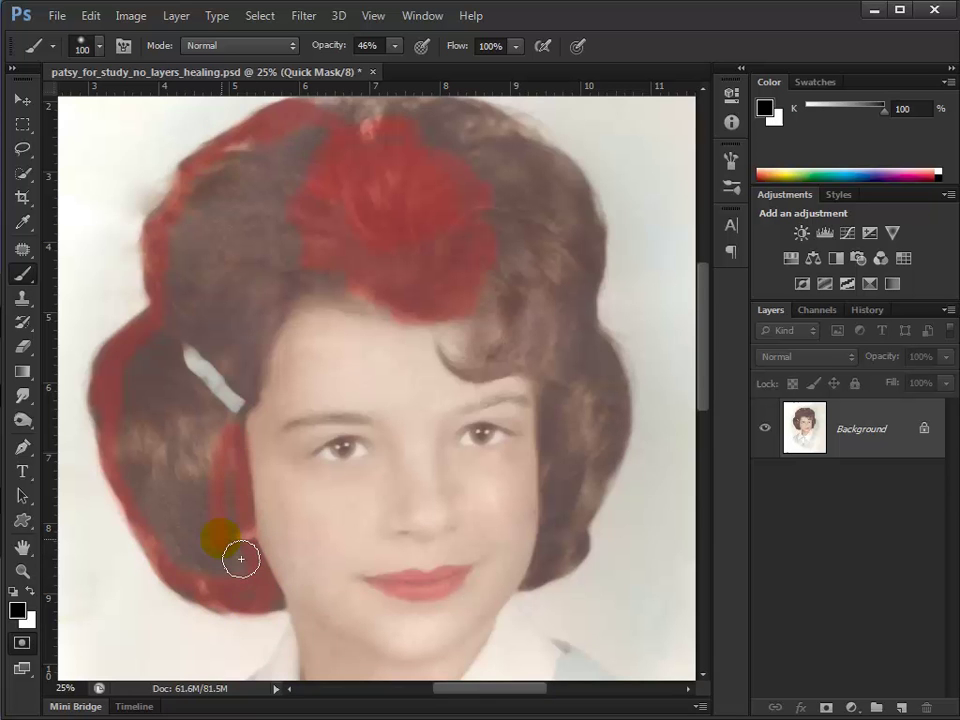
mouse_move(435, 334)
left_mouse_down()
mouse_move(313, 322)
mouse_move(287, 349)
mouse_move(251, 455)
left_mouse_up()
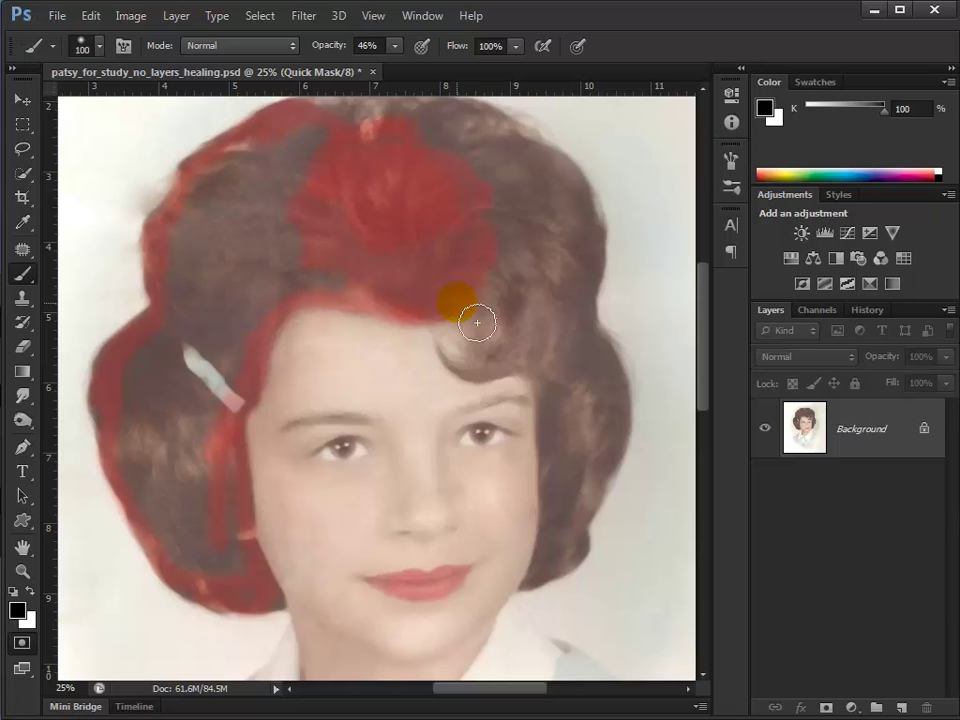
mouse_move(477, 322)
left_mouse_down()
mouse_move(510, 348)
mouse_move(508, 370)
mouse_move(484, 387)
mouse_move(531, 382)
mouse_move(569, 414)
mouse_move(561, 475)
mouse_move(565, 415)
mouse_move(576, 536)
mouse_move(573, 553)
mouse_move(570, 471)
mouse_move(557, 555)
left_mouse_up()
left_click_drag(260, 545, 199, 313)
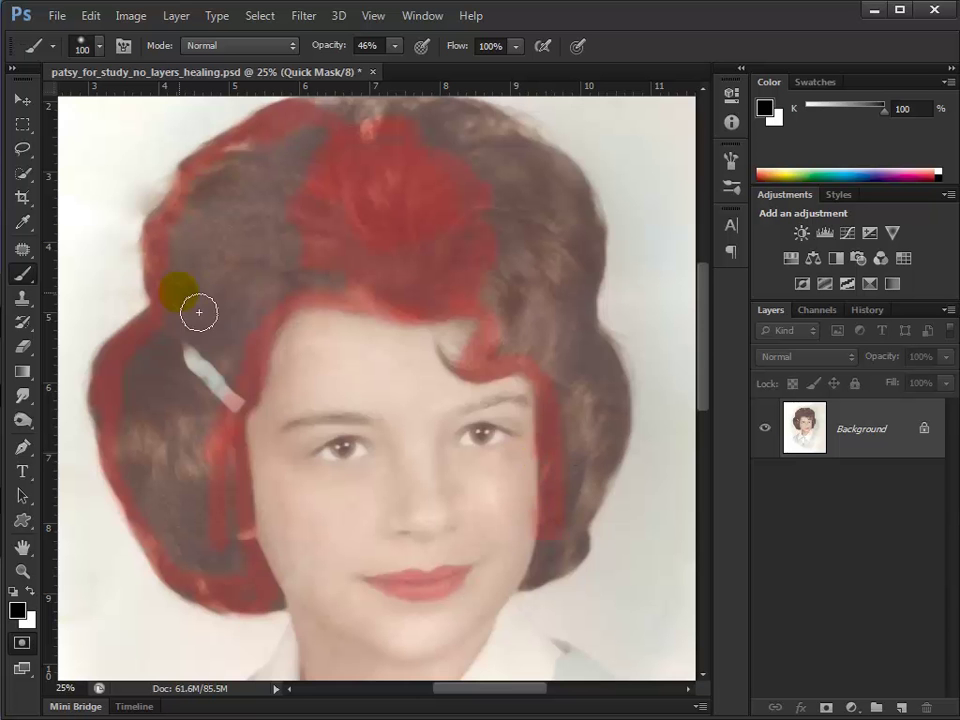
left_click(22, 645)
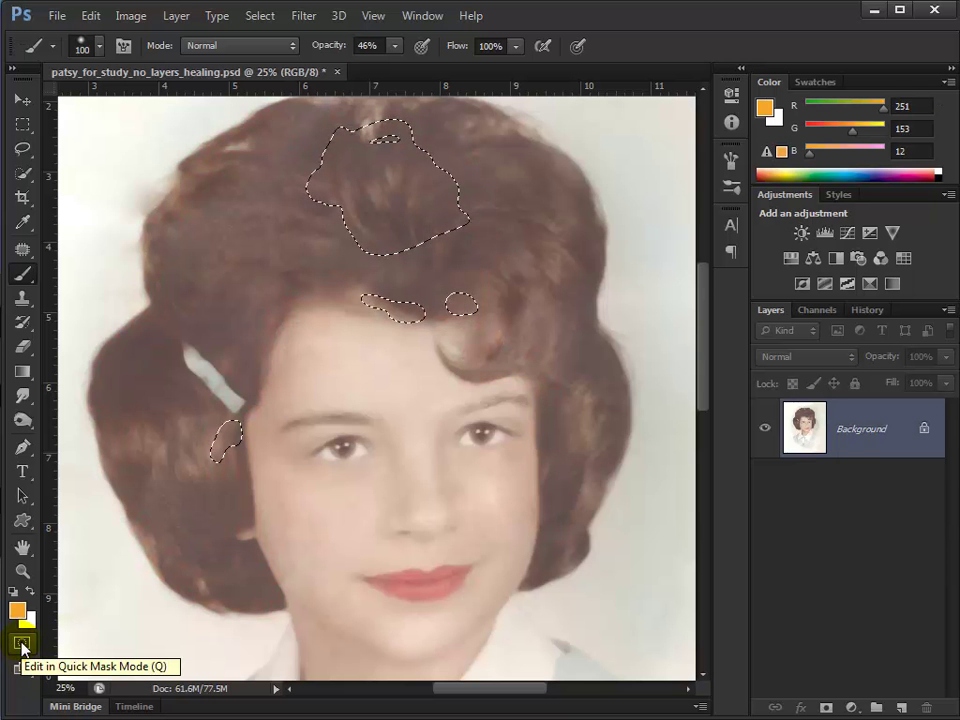
left_click(22, 645)
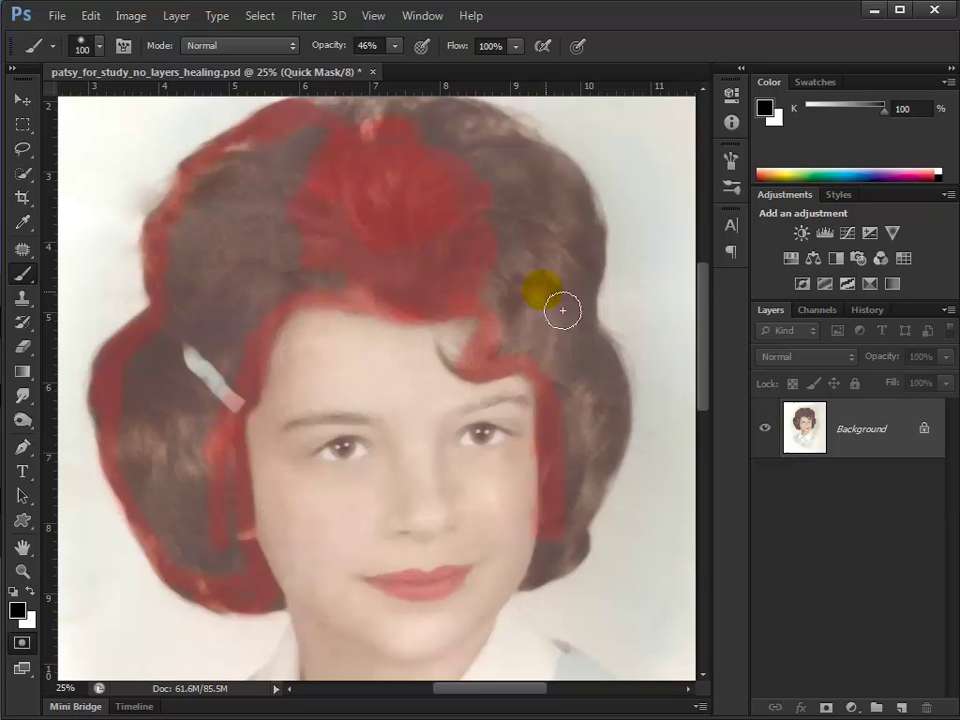
mouse_move(562, 311)
left_mouse_down()
mouse_move(535, 345)
mouse_move(531, 317)
mouse_move(519, 369)
mouse_move(499, 298)
mouse_move(500, 330)
left_mouse_up()
Raise the brush opacity to 100% and paint the mask solidly over the upper left part of the hair.
left_click(395, 47)
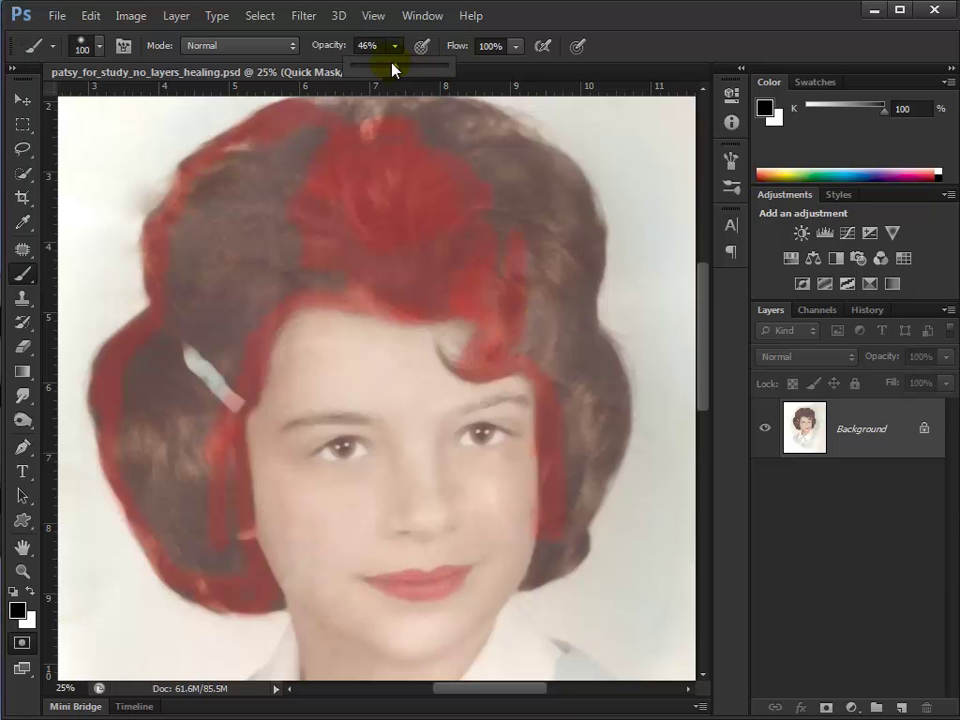
left_click_drag(393, 66, 450, 68)
mouse_move(451, 171)
left_mouse_down()
mouse_move(408, 287)
mouse_move(350, 260)
mouse_move(394, 262)
mouse_move(307, 275)
mouse_move(379, 212)
mouse_move(264, 255)
mouse_move(346, 187)
mouse_move(286, 245)
mouse_move(355, 164)
mouse_move(266, 227)
mouse_move(323, 150)
mouse_move(296, 151)
mouse_move(308, 140)
mouse_move(284, 137)
mouse_move(239, 173)
mouse_move(192, 235)
mouse_move(219, 199)
mouse_move(202, 262)
mouse_move(253, 213)
mouse_move(233, 300)
mouse_move(253, 288)
mouse_move(236, 307)
mouse_move(291, 319)
mouse_move(305, 302)
mouse_move(291, 315)
mouse_move(397, 302)
mouse_move(411, 302)
mouse_move(328, 313)
mouse_move(422, 311)
mouse_move(457, 286)
left_mouse_up()
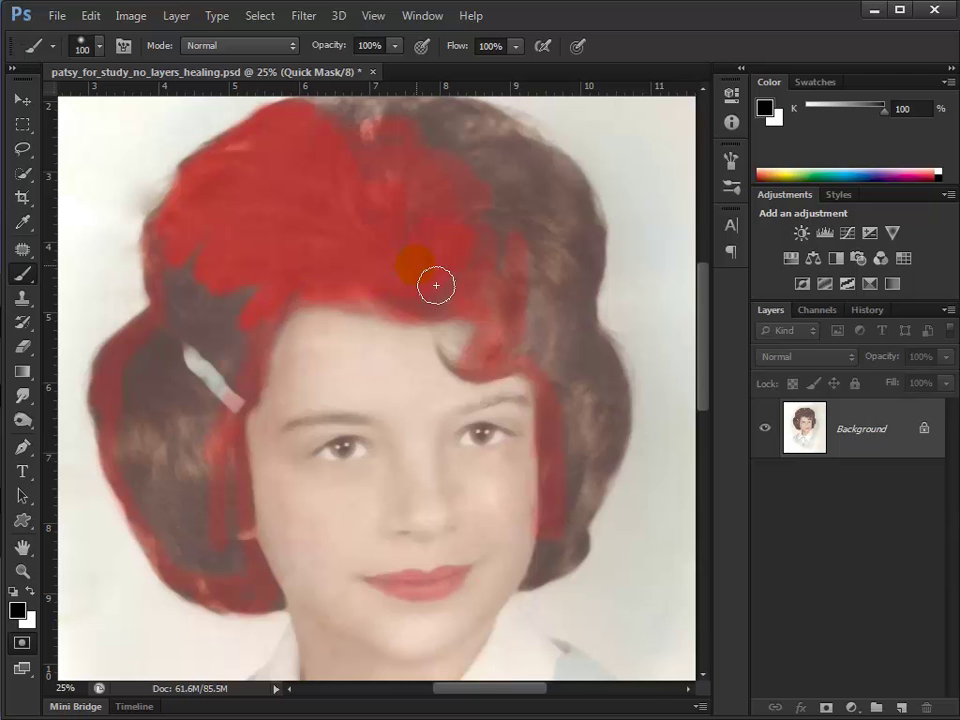
Enlarge the brush to 250 px and fill the mask over the remaining hair on both sides of the head.
key("bracketright")
key("bracketright")
key("bracketright")
key("bracketright")
key("bracketright")
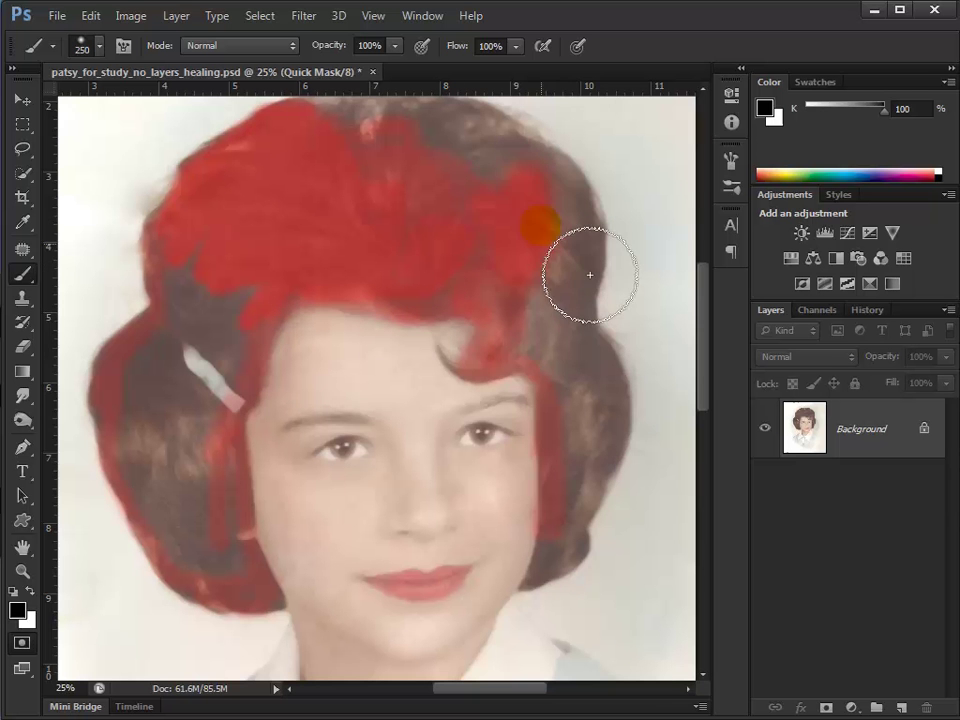
mouse_move(590, 274)
left_mouse_down()
mouse_move(483, 199)
mouse_move(531, 196)
mouse_move(587, 219)
mouse_move(526, 184)
mouse_move(415, 196)
mouse_move(429, 174)
mouse_move(389, 177)
mouse_move(273, 291)
mouse_move(217, 380)
mouse_move(247, 479)
mouse_move(303, 330)
mouse_move(269, 370)
mouse_move(246, 337)
mouse_move(240, 304)
mouse_move(225, 323)
mouse_move(219, 457)
mouse_move(185, 453)
mouse_move(192, 495)
mouse_move(263, 540)
mouse_move(276, 479)
mouse_move(268, 567)
mouse_move(293, 632)
mouse_move(216, 578)
mouse_move(184, 492)
mouse_move(223, 569)
mouse_move(249, 544)
mouse_move(192, 404)
mouse_move(173, 434)
left_mouse_up()
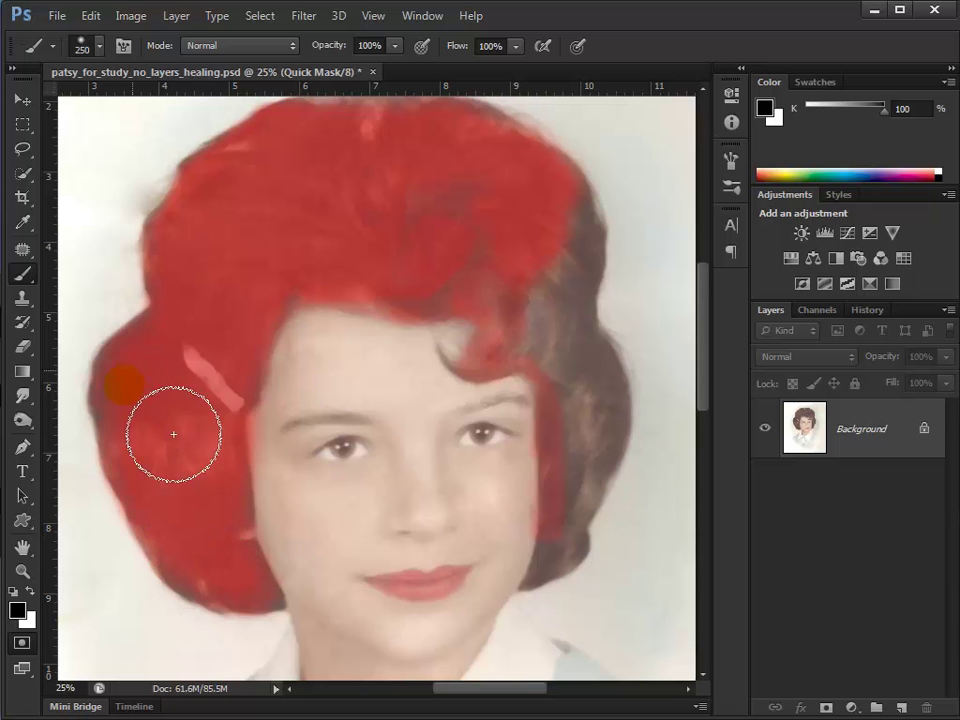
mouse_move(540, 300)
left_mouse_down()
mouse_move(574, 311)
mouse_move(589, 401)
mouse_move(506, 279)
mouse_move(501, 249)
mouse_move(521, 336)
mouse_move(572, 259)
mouse_move(597, 336)
mouse_move(611, 255)
mouse_move(628, 253)
mouse_move(621, 454)
mouse_move(617, 390)
mouse_move(639, 444)
mouse_move(639, 429)
mouse_move(638, 517)
mouse_move(628, 504)
mouse_move(606, 523)
mouse_move(637, 482)
mouse_move(589, 557)
mouse_move(594, 540)
mouse_move(588, 577)
mouse_move(583, 546)
mouse_move(553, 579)
mouse_move(557, 570)
mouse_move(549, 596)
mouse_move(594, 564)
mouse_move(606, 527)
mouse_move(572, 495)
mouse_move(566, 414)
mouse_move(564, 508)
mouse_move(574, 550)
mouse_move(626, 366)
mouse_move(602, 347)
mouse_move(626, 369)
mouse_move(630, 405)
mouse_move(585, 497)
left_mouse_up()
Reduce the brush to 35 px and paint the mask in black over the thin curl on the forehead.
key("bracketleft")
key("bracketleft")
key("bracketleft")
key("bracketleft")
key("bracketleft")
key("bracketleft")
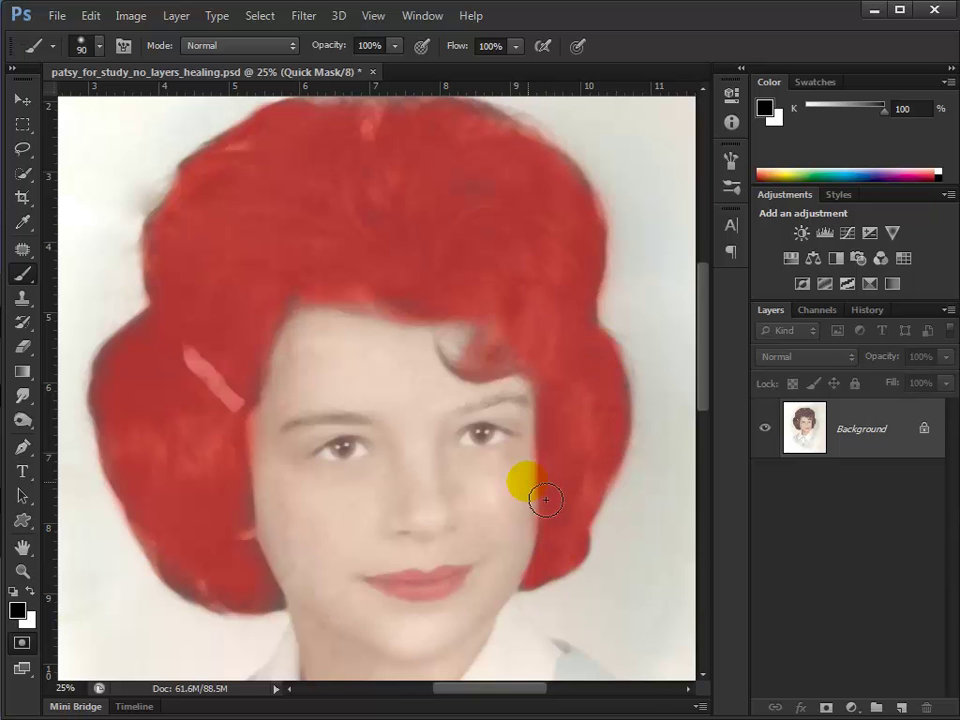
key("x")
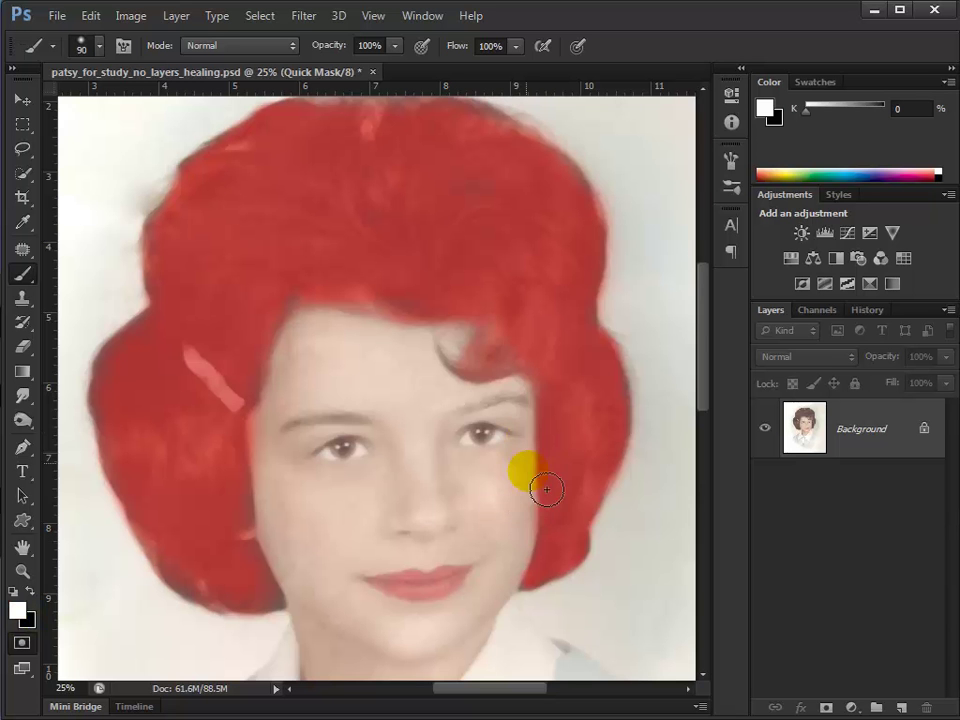
key("x")
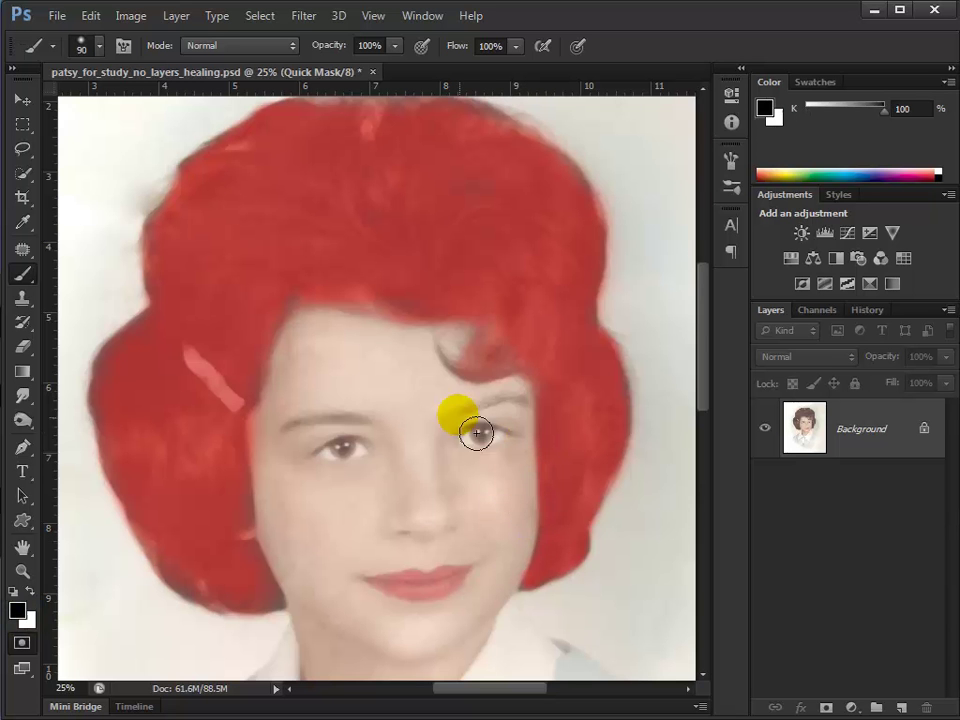
left_click(440, 369, "ctrl")
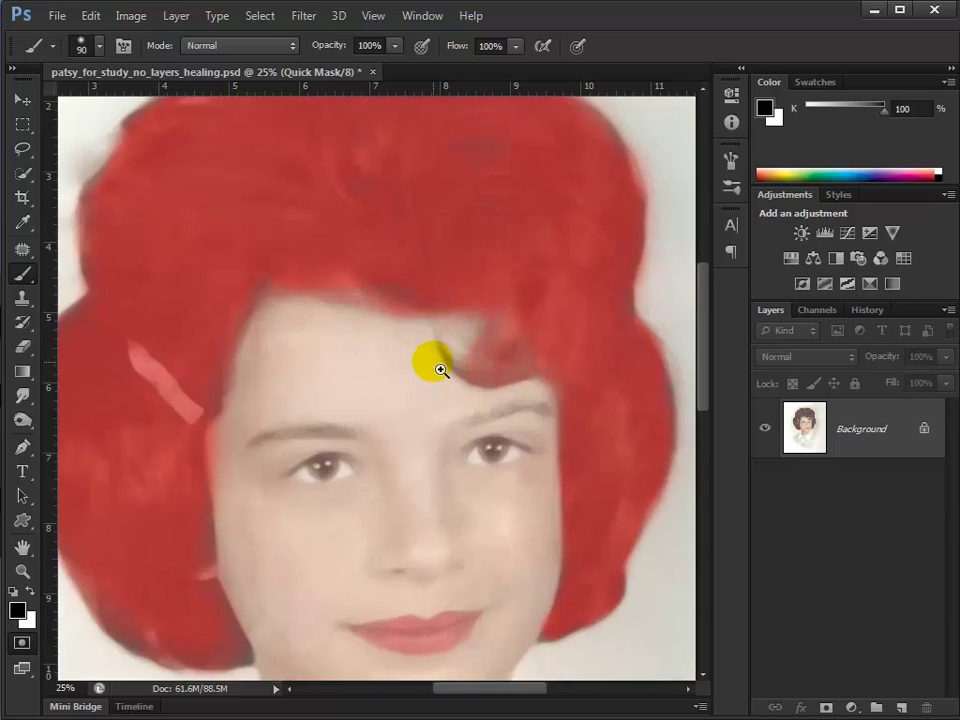
left_click(441, 369, "ctrl")
left_click(494, 379, "ctrl")
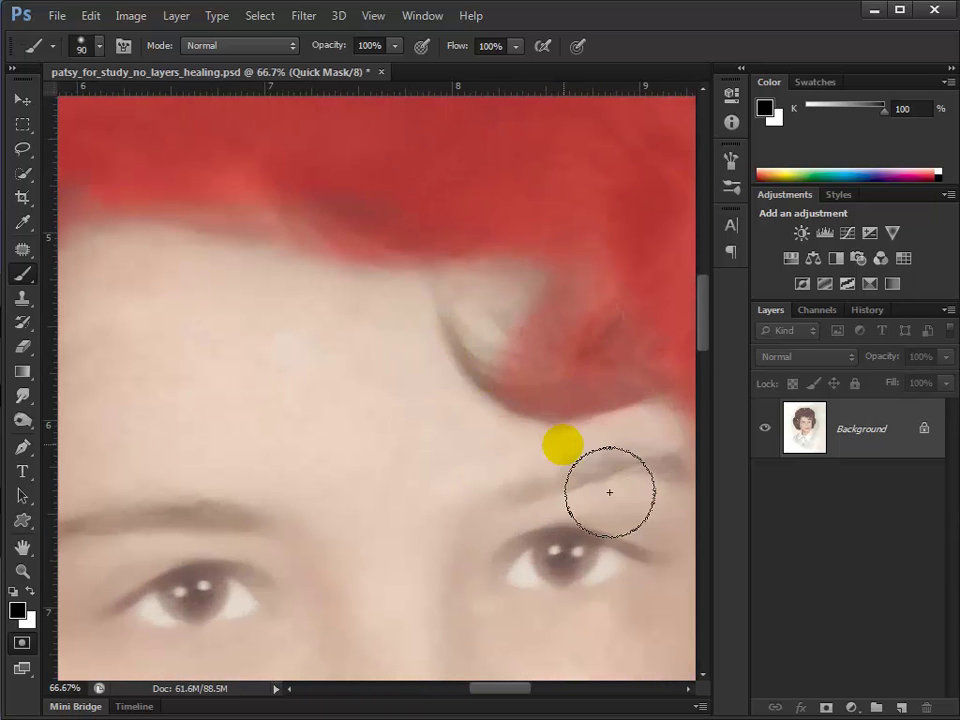
key("bracketleft")
key("bracketleft")
key("bracketleft")
key("bracketleft")
key("bracketleft")
key("bracketleft")
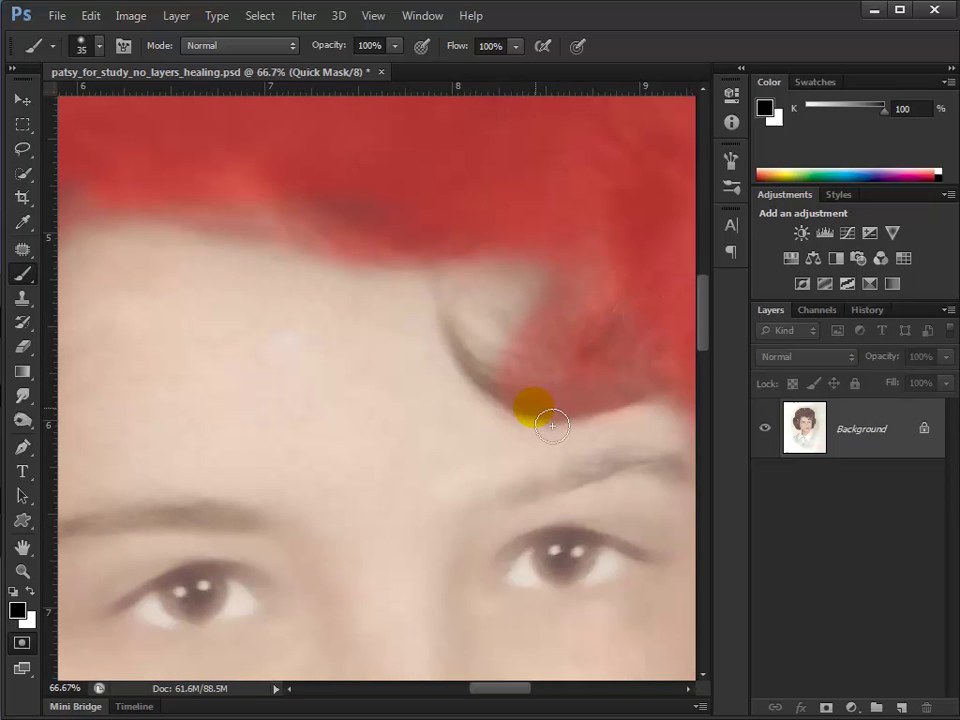
mouse_move(495, 399)
left_mouse_down()
mouse_move(448, 322)
mouse_move(497, 396)
mouse_move(625, 395)
mouse_move(614, 420)
mouse_move(585, 404)
mouse_move(622, 339)
mouse_move(519, 369)
mouse_move(572, 390)
mouse_move(531, 383)
mouse_move(549, 411)
mouse_move(628, 360)
mouse_move(616, 270)
mouse_move(639, 268)
mouse_move(549, 392)
mouse_move(681, 336)
mouse_move(454, 249)
mouse_move(266, 227)
mouse_move(282, 221)
mouse_move(253, 264)
mouse_move(666, 282)
left_mouse_up()
Paint the mask along the forehead hairline with a 50 px brush, and erase the stray forehead stroke with white.
key("bracketright")
key("bracketright")
mouse_move(600, 268)
left_mouse_down()
mouse_move(589, 259)
mouse_move(451, 292)
mouse_move(486, 281)
mouse_move(401, 437)
mouse_move(373, 514)
mouse_move(530, 447)
left_mouse_up()
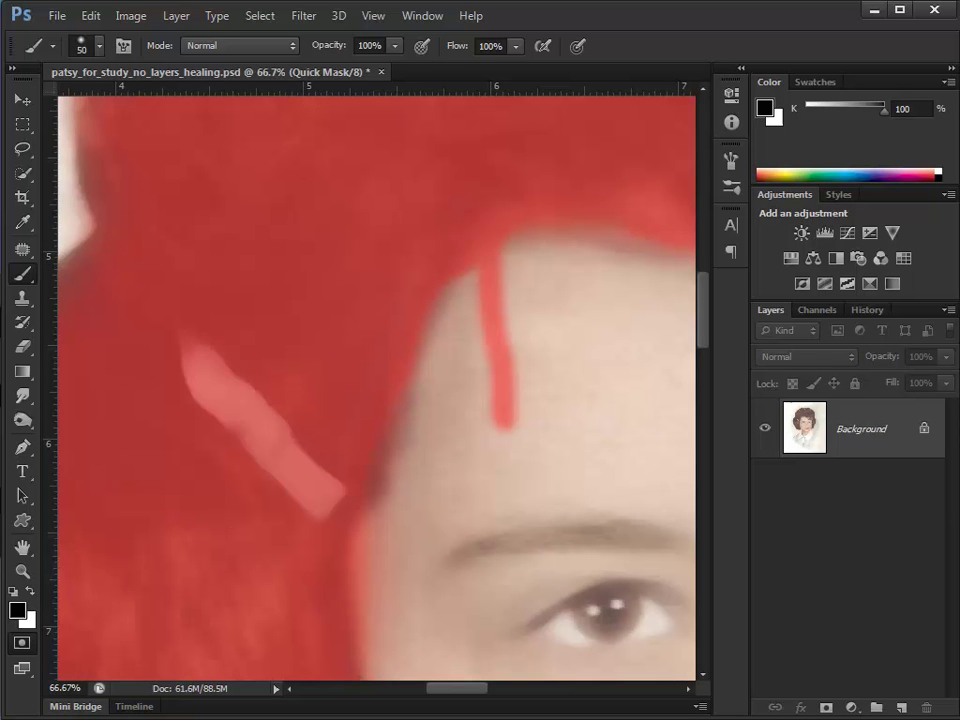
left_click(31, 592)
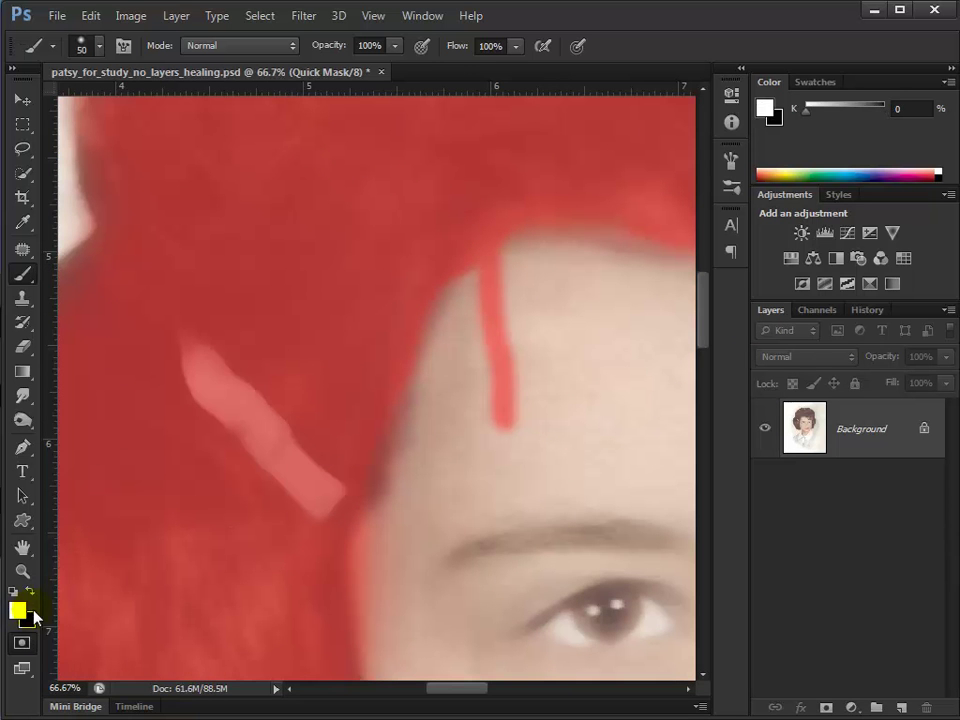
mouse_move(553, 418)
left_mouse_down()
mouse_move(525, 387)
mouse_move(520, 464)
mouse_move(507, 469)
mouse_move(526, 389)
mouse_move(524, 292)
mouse_move(512, 309)
mouse_move(504, 423)
mouse_move(409, 451)
mouse_move(402, 424)
mouse_move(419, 392)
mouse_move(390, 510)
left_mouse_up()
Paint the mask in black along the hair's outer left edge and around the lower left section beside the cheek.
key("x")
mouse_move(426, 547)
left_mouse_down()
mouse_move(529, 302)
mouse_move(677, 454)
mouse_move(454, 315)
mouse_move(438, 351)
mouse_move(364, 386)
mouse_move(304, 444)
mouse_move(277, 542)
left_mouse_up()
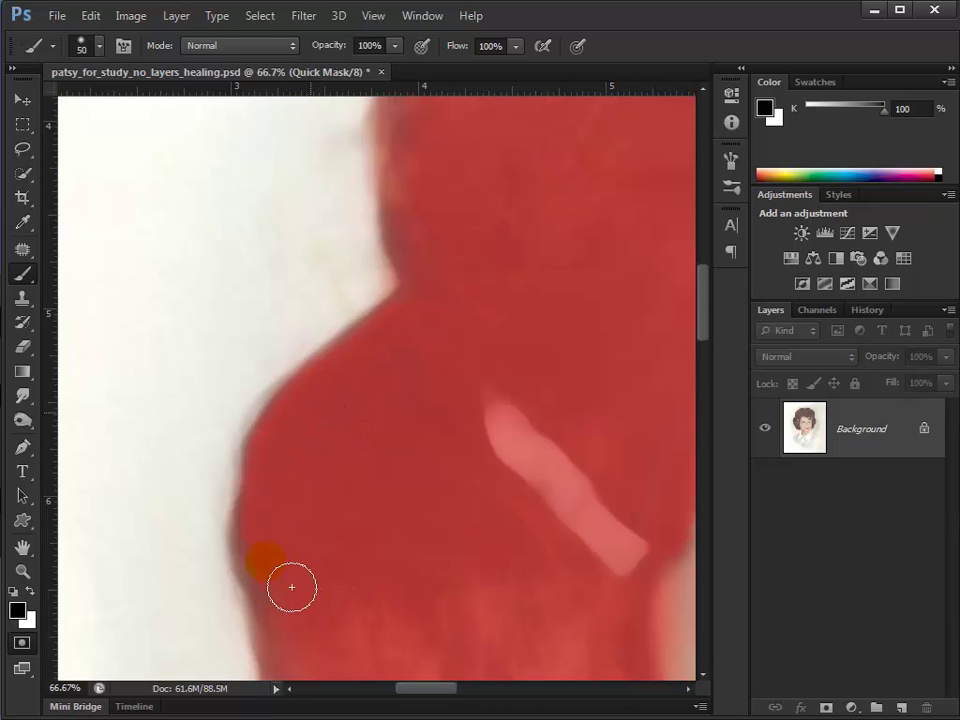
mouse_move(389, 508)
left_mouse_down()
mouse_move(399, 545)
mouse_move(326, 210)
mouse_move(225, 58)
left_mouse_up()
mouse_move(324, 606)
left_mouse_down()
mouse_move(375, 648)
mouse_move(443, 671)
mouse_move(596, 679)
mouse_move(605, 650)
left_mouse_up()
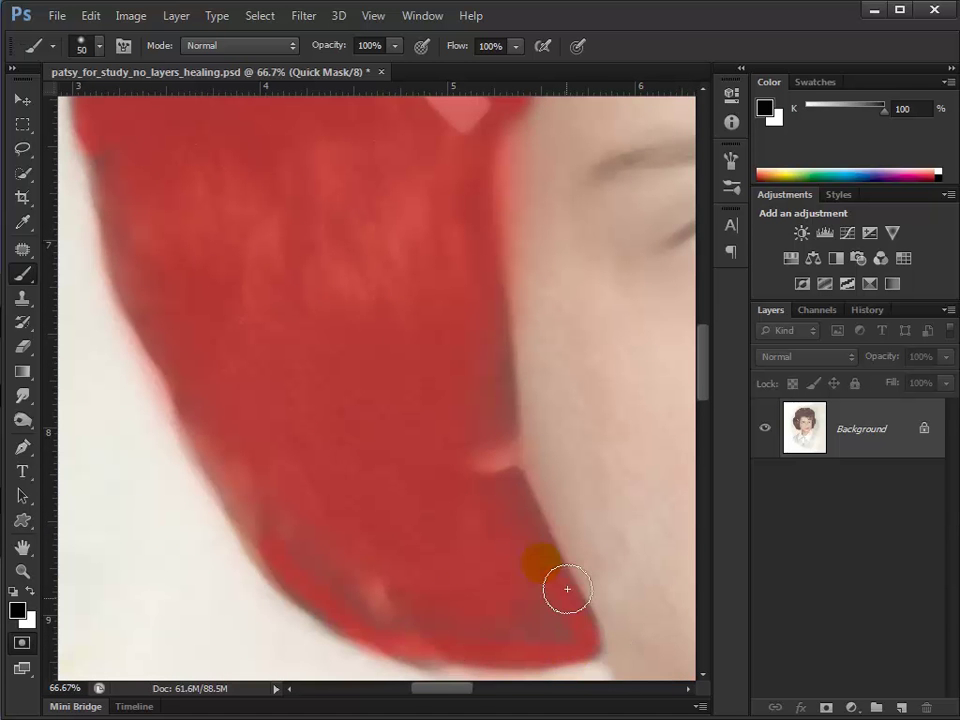
mouse_move(548, 542)
left_mouse_down()
mouse_move(574, 682)
mouse_move(571, 652)
mouse_move(580, 654)
mouse_move(475, 652)
mouse_move(531, 586)
mouse_move(554, 639)
left_mouse_up()
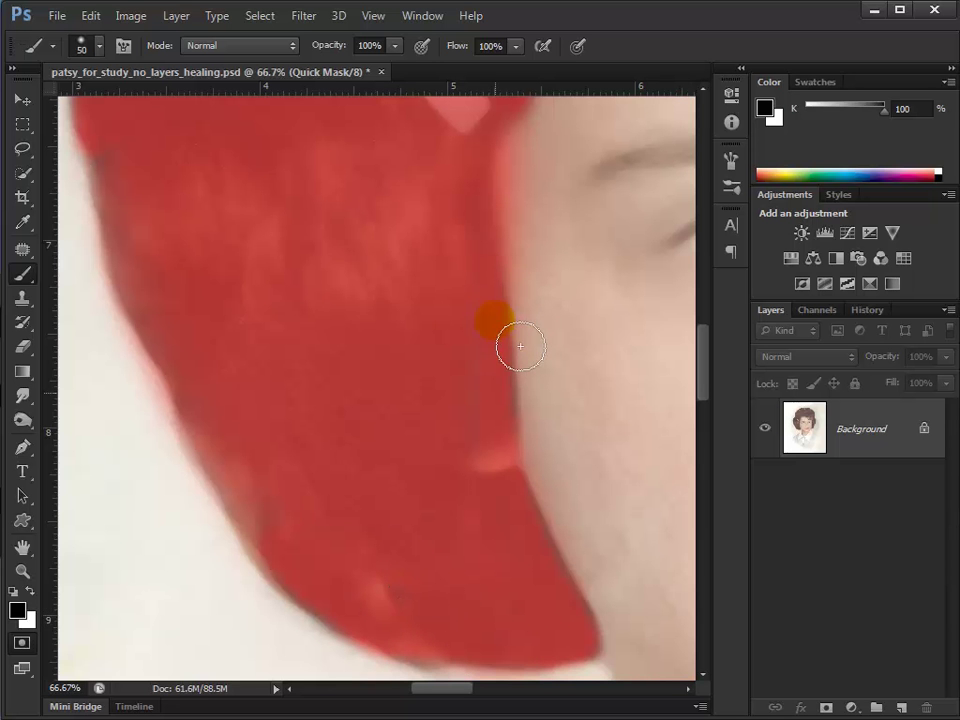
left_click_drag(567, 360, 236, 429)
Extend the mask with the 50 px brush over the uncovered hair edge along the crown of the head.
key("ctrl+0")
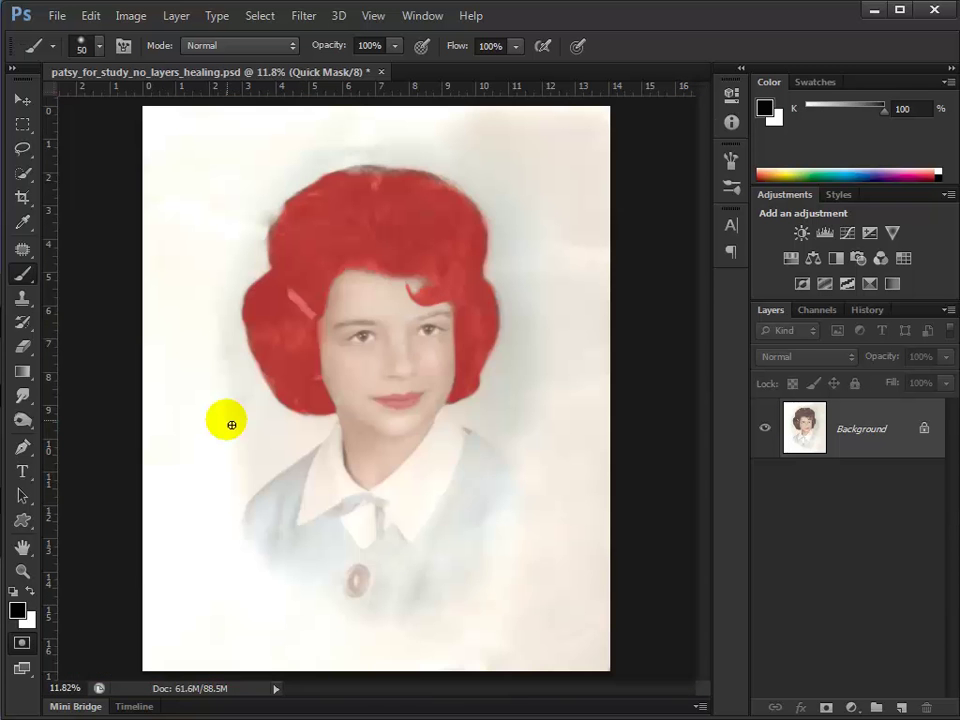
left_click(404, 184)
left_click(404, 184)
left_click(404, 184)
left_click(404, 184)
left_click(404, 184)
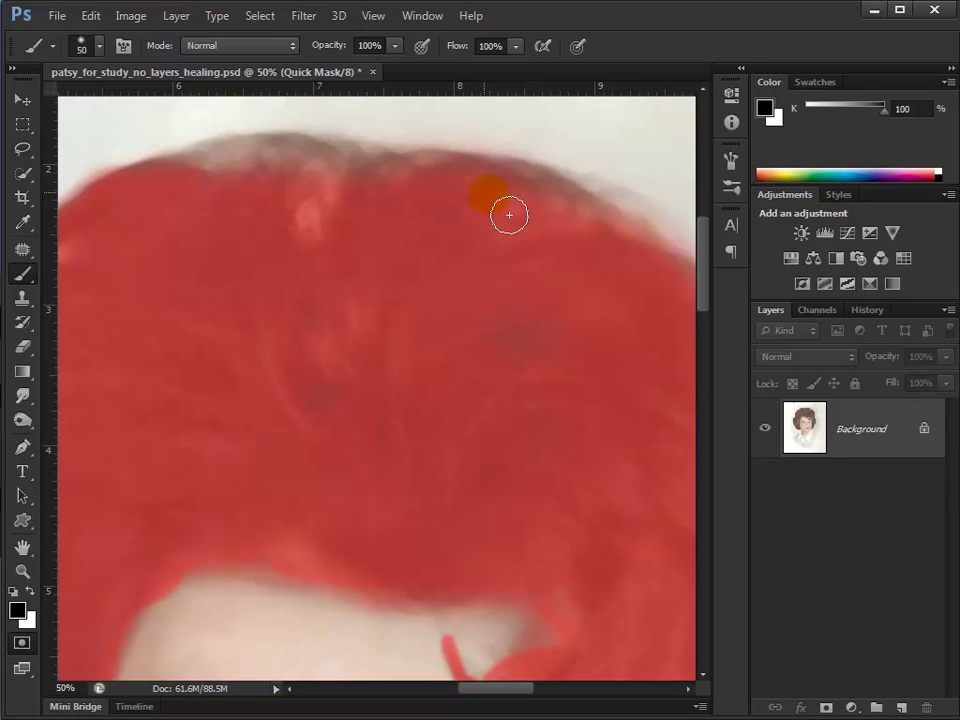
mouse_move(509, 215)
left_mouse_down()
mouse_move(562, 206)
mouse_move(500, 183)
mouse_move(236, 163)
left_mouse_up()
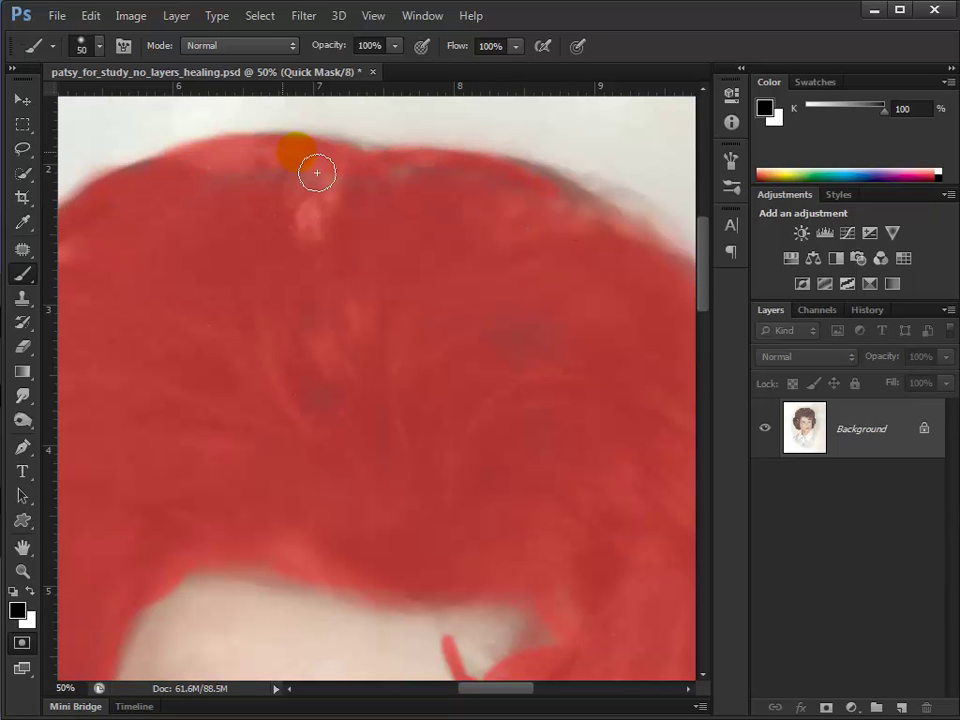
mouse_move(317, 173)
left_mouse_down()
mouse_move(364, 193)
mouse_move(283, 279)
mouse_move(433, 189)
mouse_move(562, 201)
mouse_move(688, 268)
mouse_move(598, 240)
mouse_move(660, 266)
mouse_move(644, 281)
left_mouse_up()
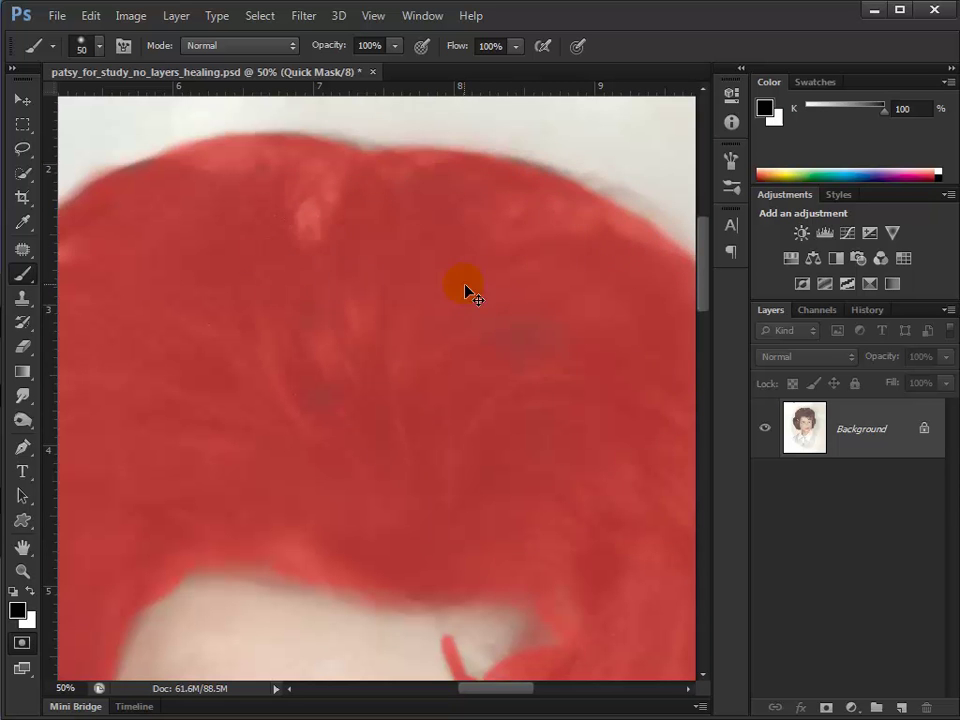
Touch up the remaining thin spots in the hair mask with a 125 px brush.
key("ctrl+0")
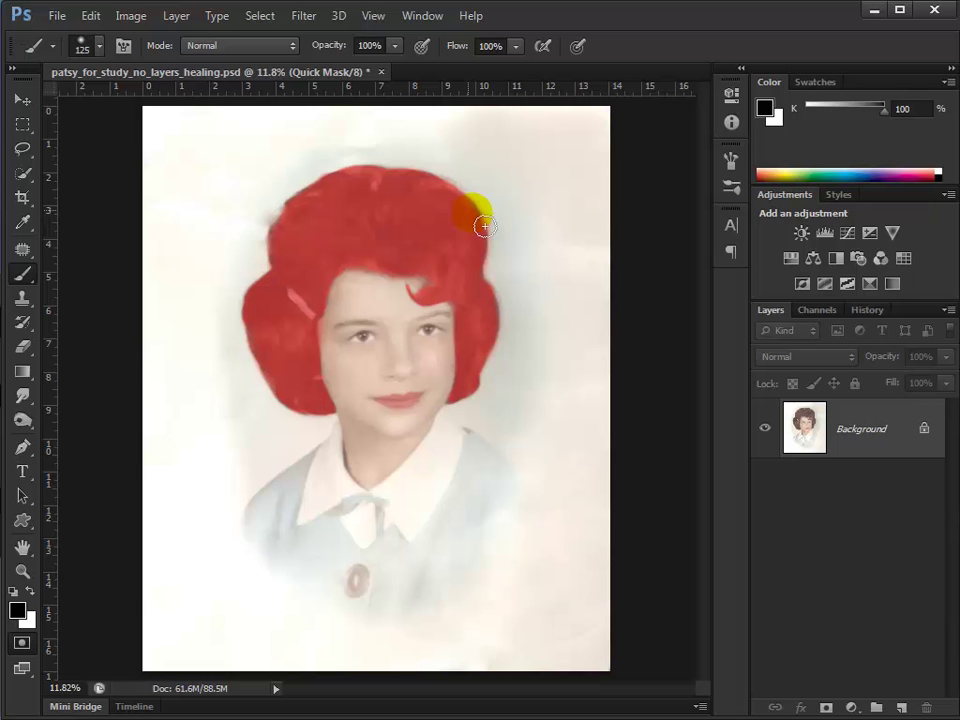
left_click_drag(492, 241, 467, 297)
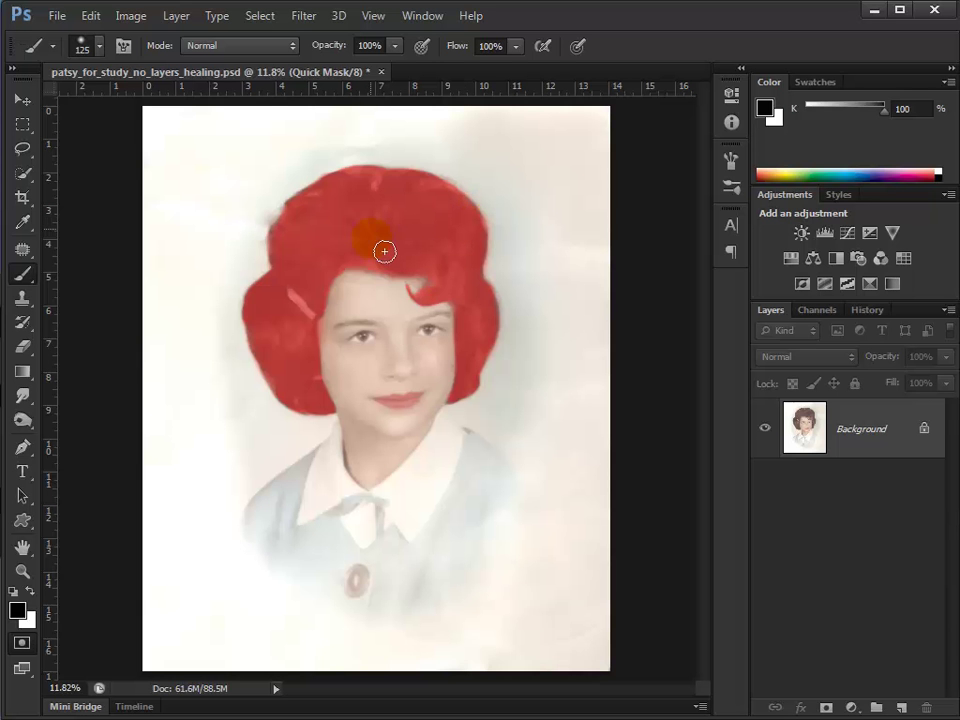
left_click_drag(384, 251, 328, 377)
mouse_move(486, 403)
left_mouse_down()
mouse_move(364, 267)
mouse_move(322, 312)
left_mouse_up()
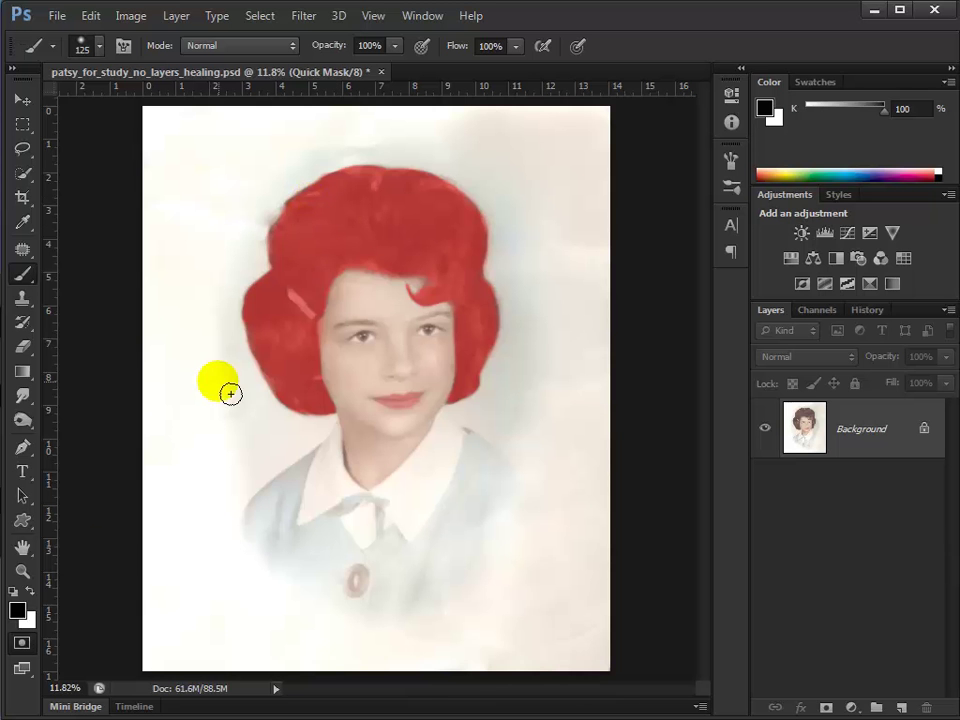
Copy the masked hair to a new layer and check it alone by temporarily hiding the Background.
left_click(22, 645)
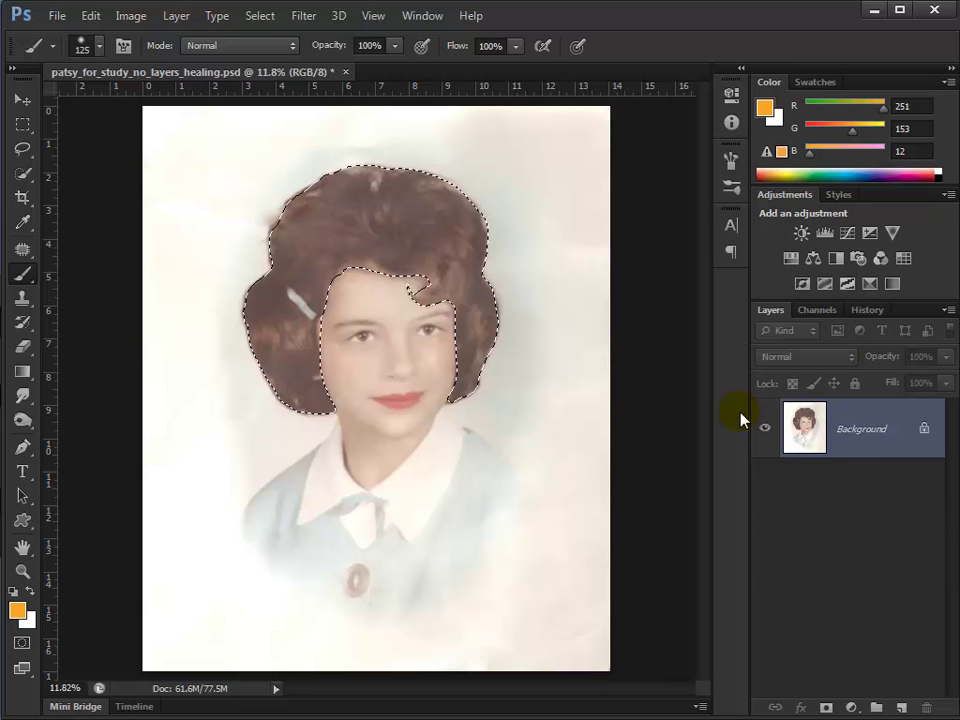
key("ctrl+j")
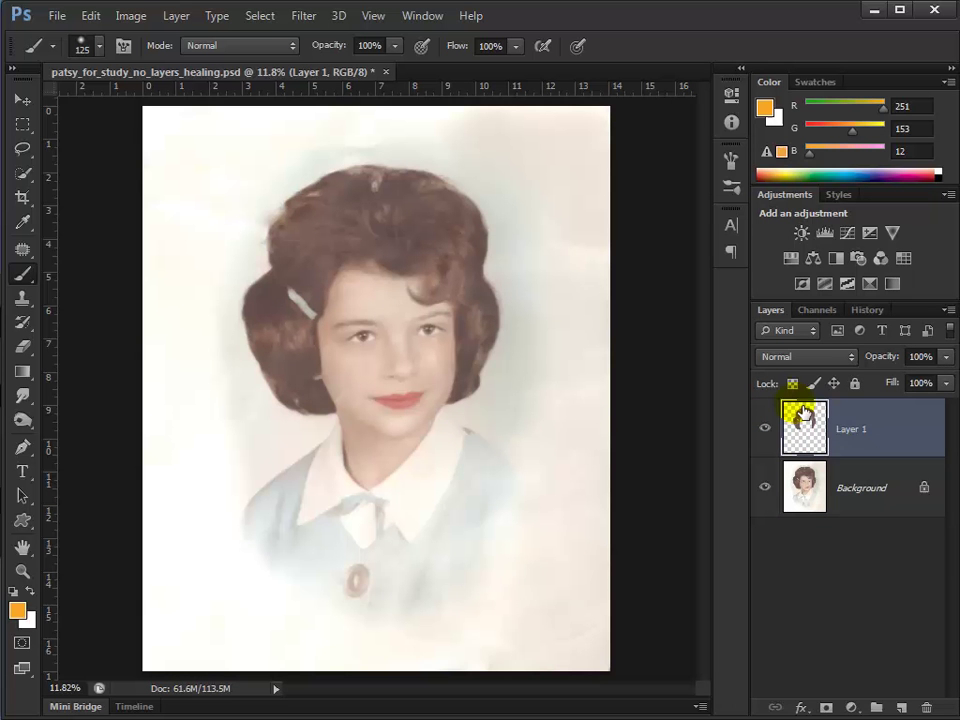
left_click(768, 490)
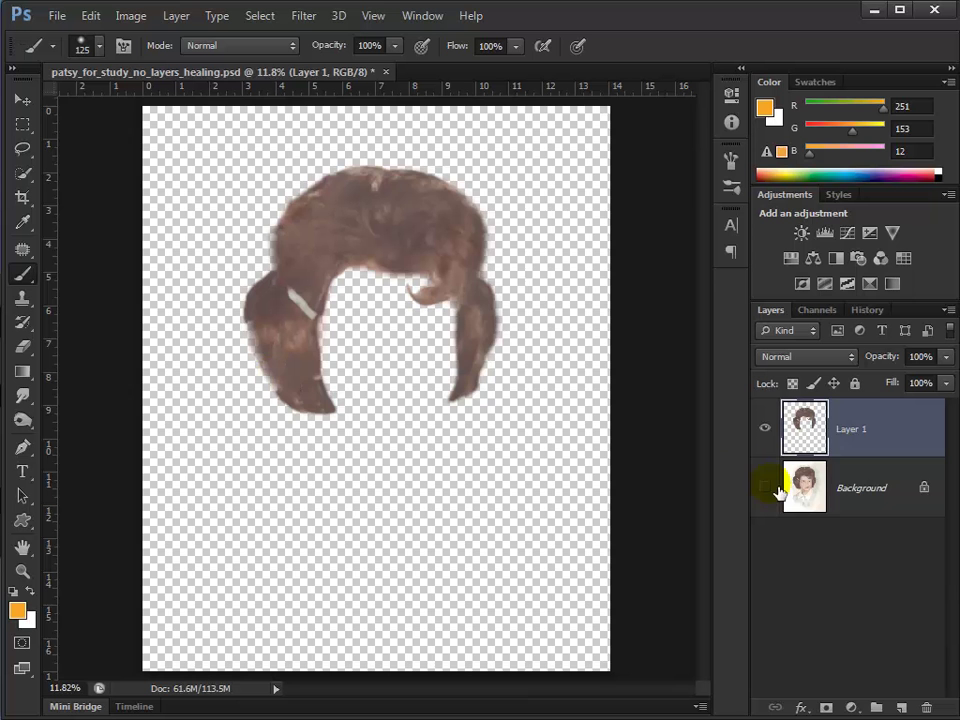
left_click(765, 487)
left_click(814, 438)
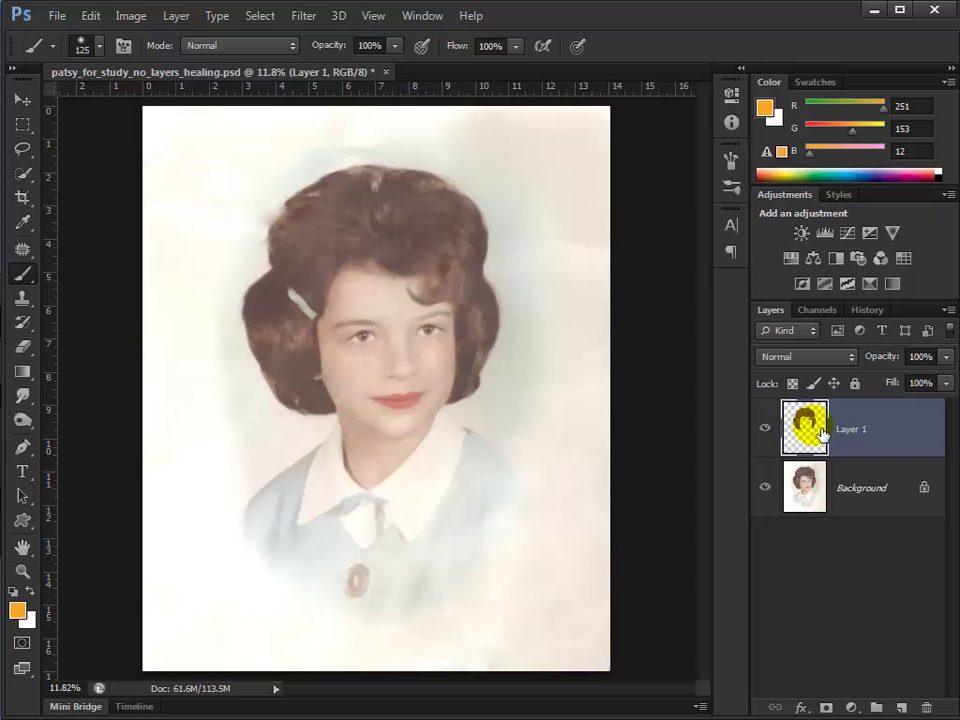
Add a Hue/Saturation adjustment with Saturation -14 and Lightness -16, and clip it to the hair layer.
left_click(791, 261)
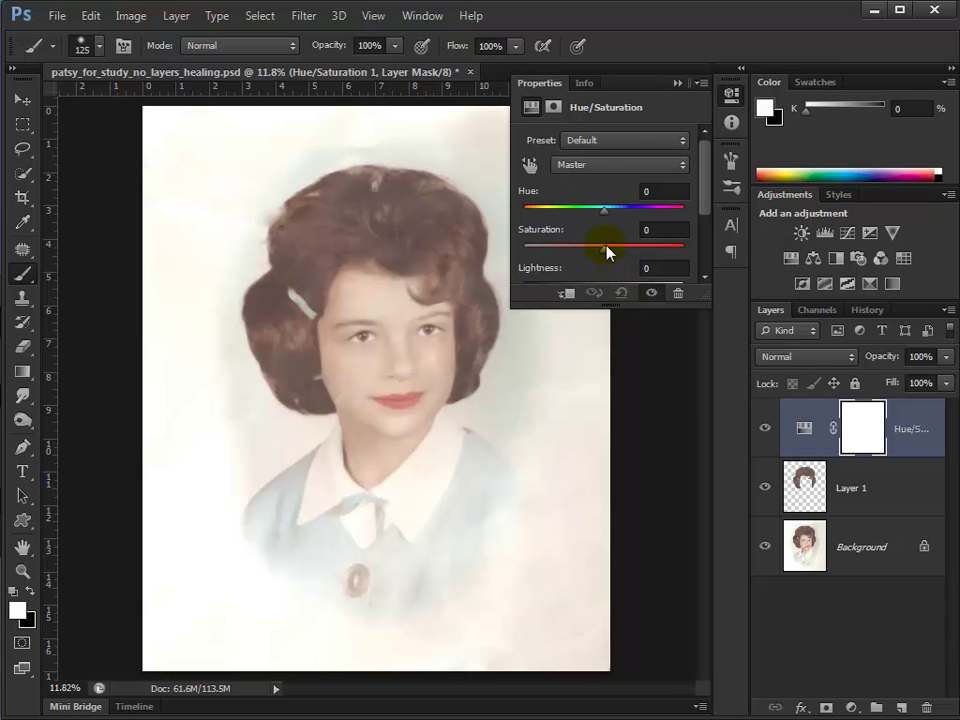
left_click_drag(607, 254, 569, 255)
left_click_drag(568, 250, 592, 290)
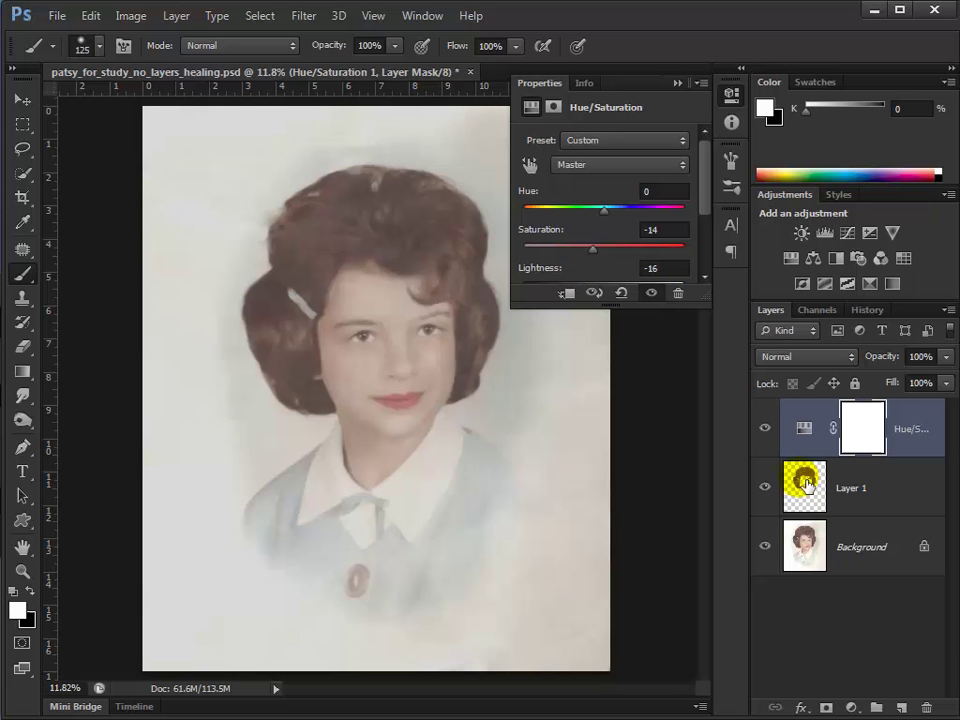
left_click_drag(808, 486, 880, 465)
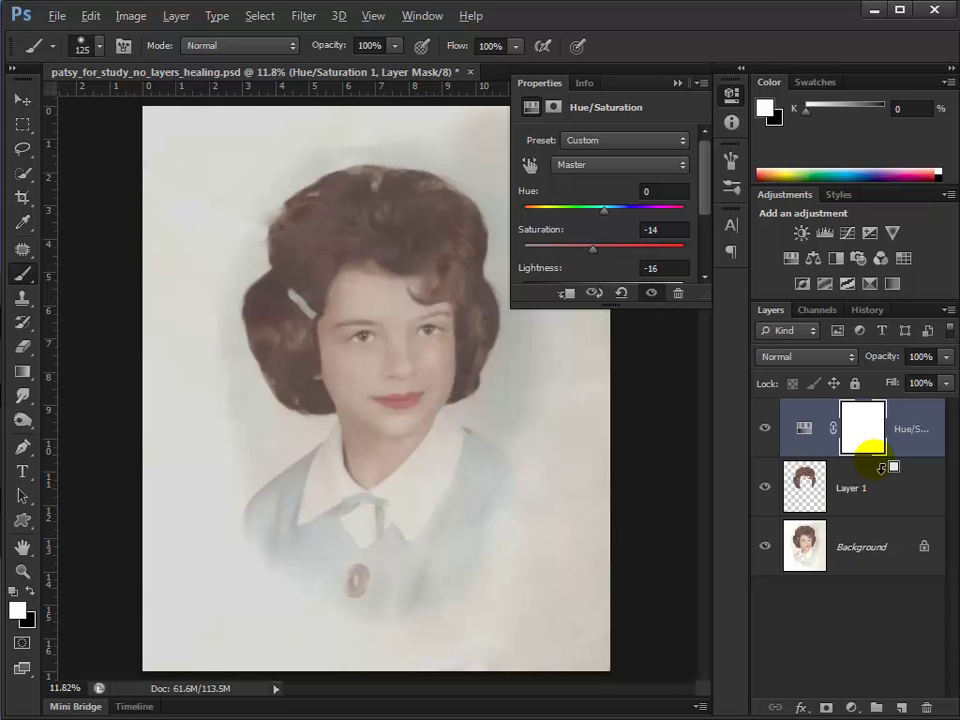
left_click(880, 466, "alt")
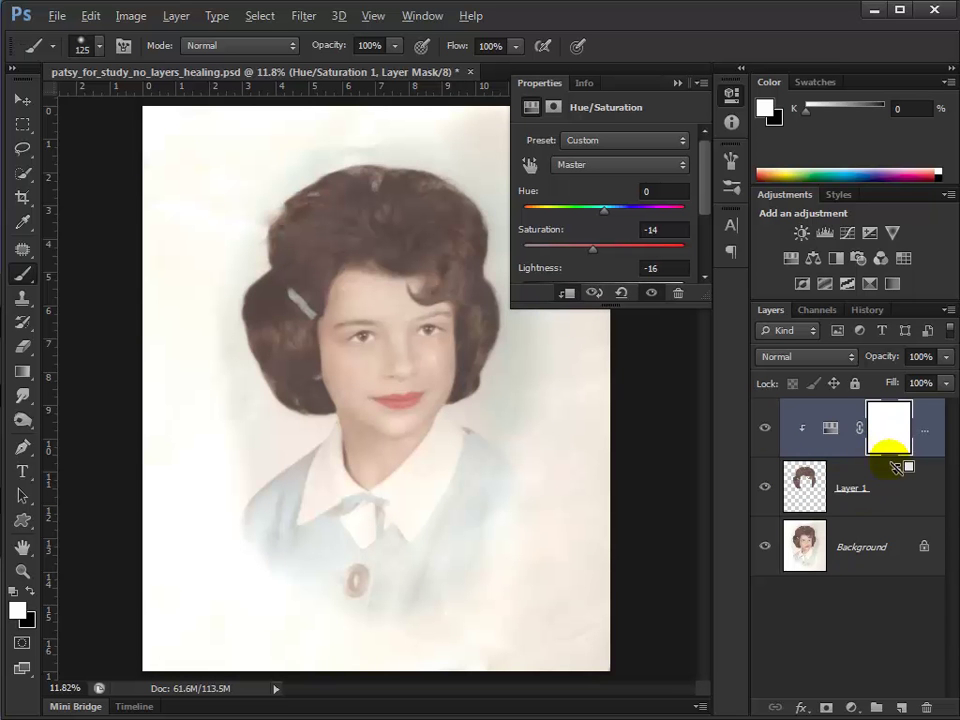
Compare the Hue/Saturation adjustment unclipped and clipped to the hair layer, leave it clipped, and set its Lightness to -38.
left_click(895, 466, "alt")
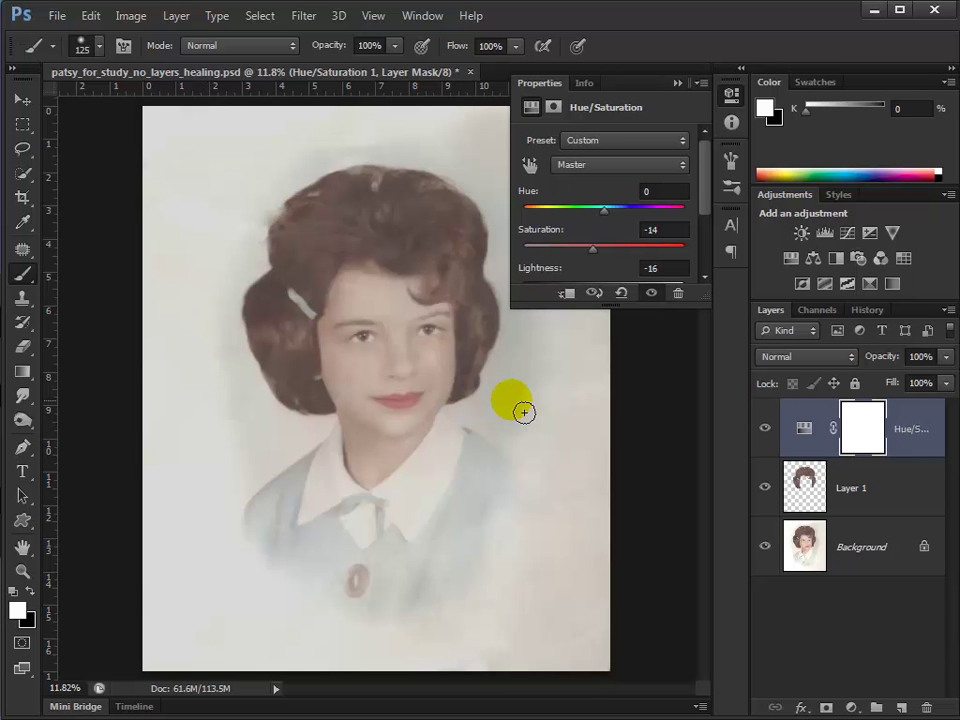
left_click(900, 466, "alt")
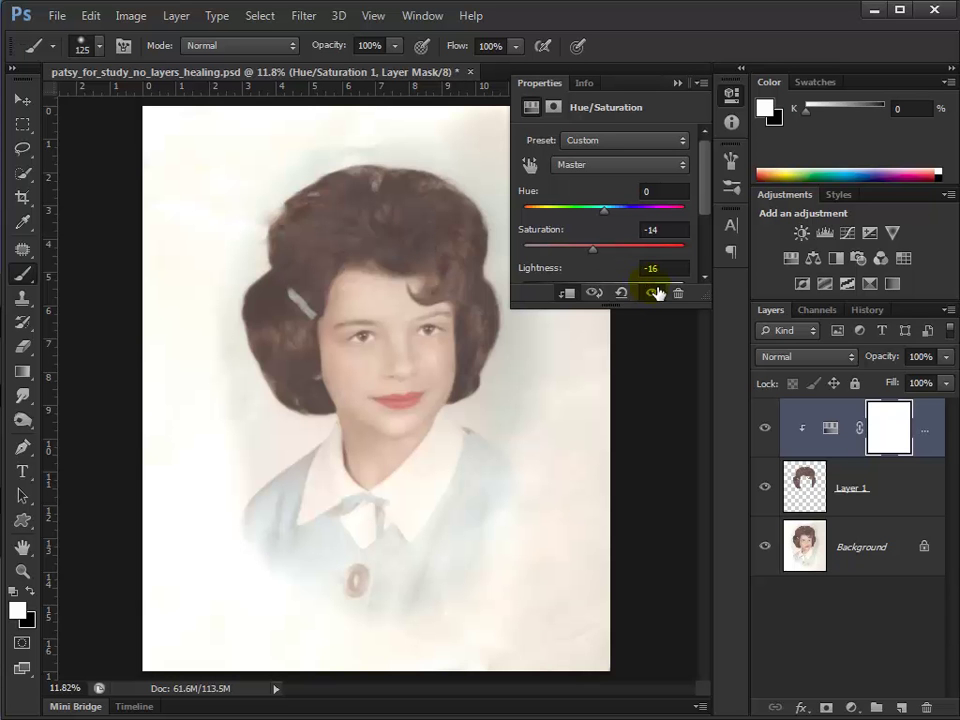
left_click_drag(608, 292, 550, 292)
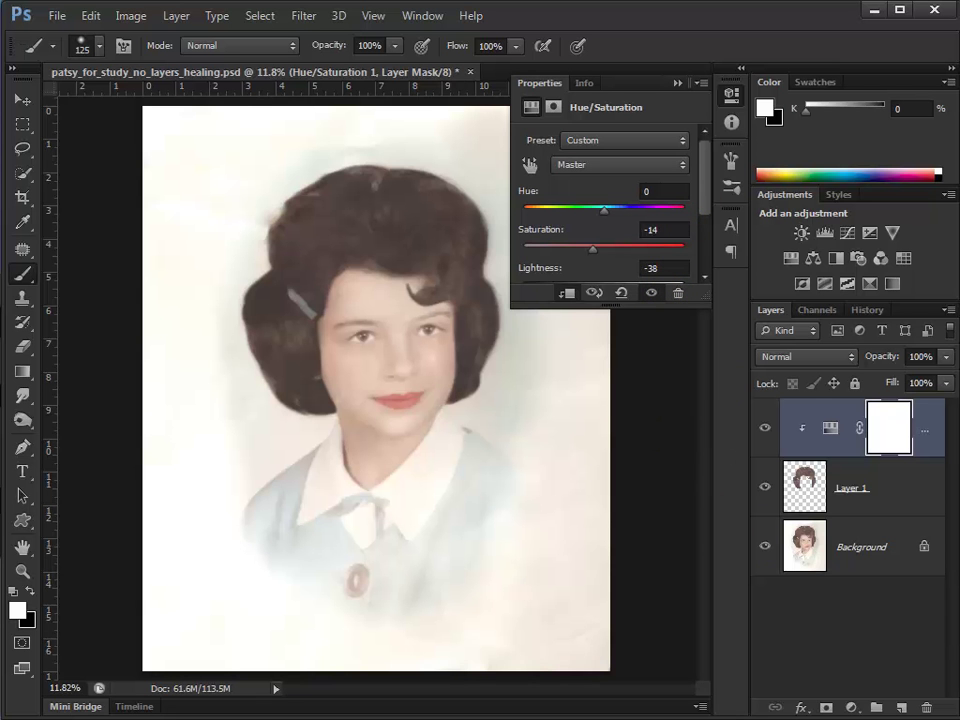
Add a new layer above the Hue/Saturation adjustment and set the Clone Stamp to 70 px with 41% opacity.
scroll(220, 315, "up", 5)
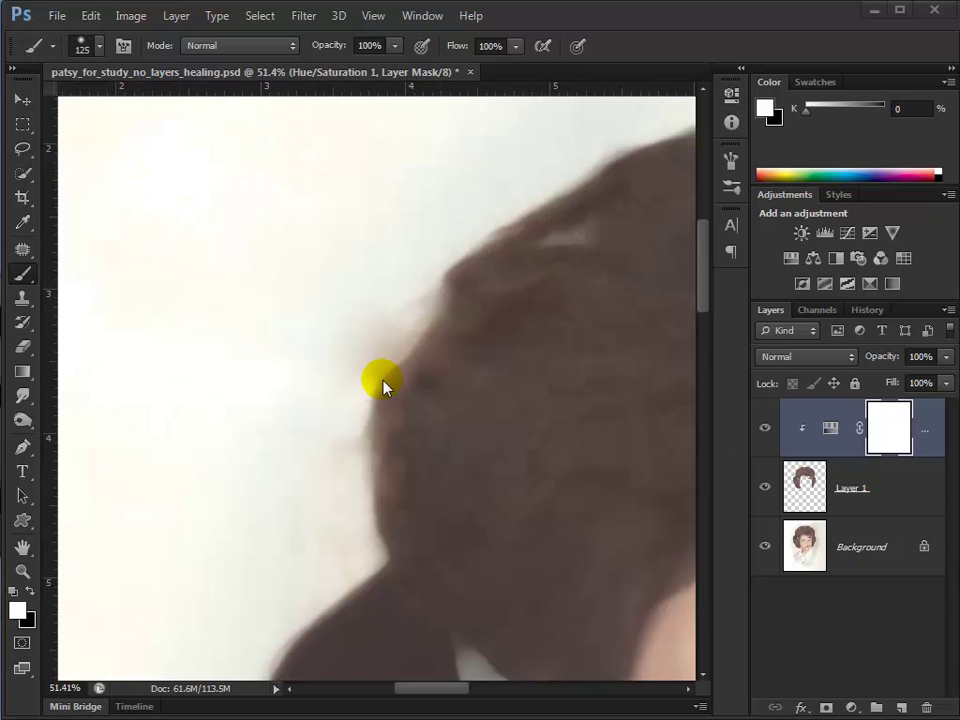
left_click(903, 708)
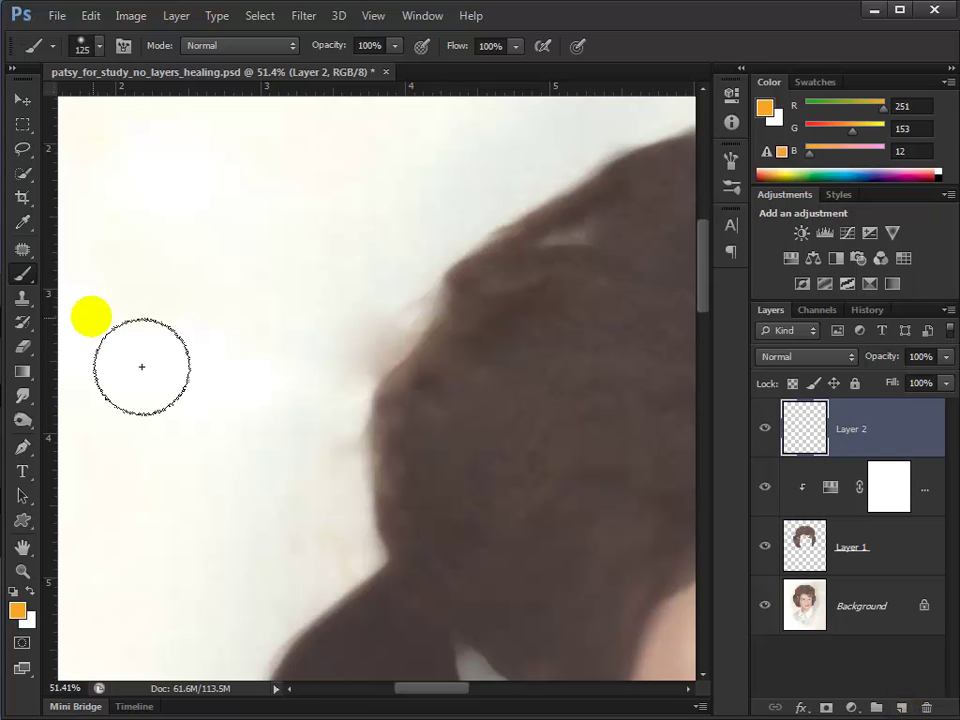
left_click(22, 298)
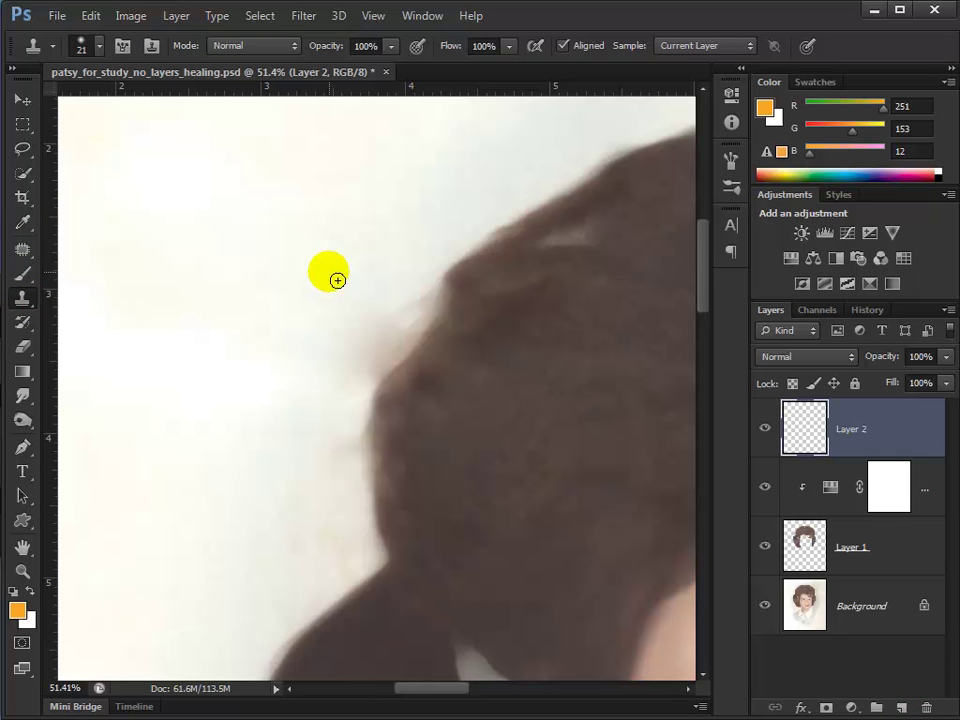
key("bracketright")
key("bracketright")
key("bracketright")
key("bracketright")
key("bracketright")
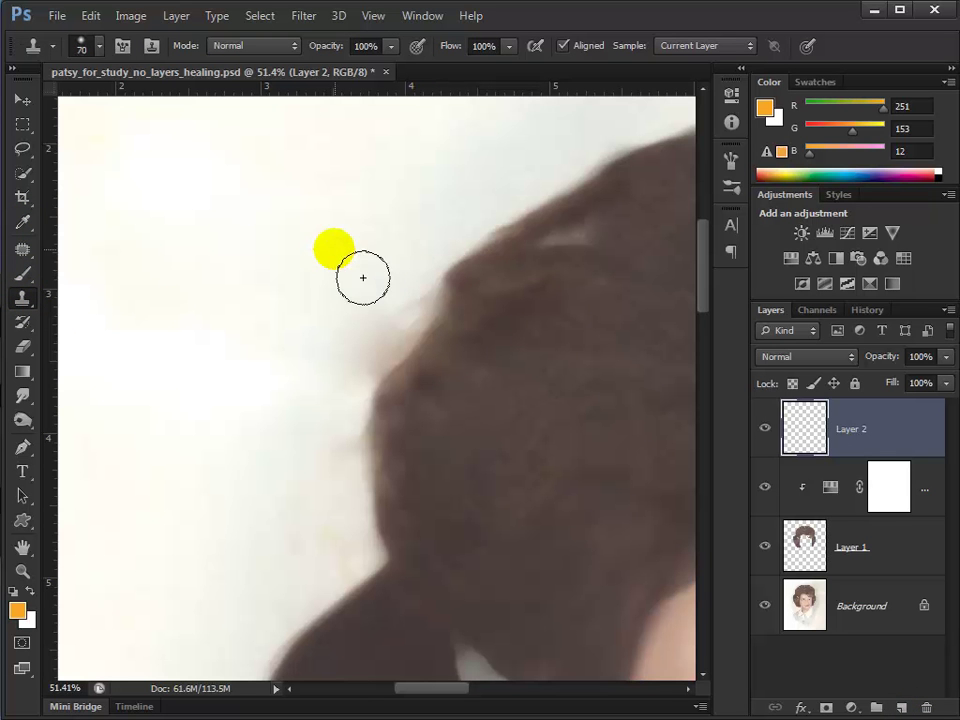
left_click(391, 46)
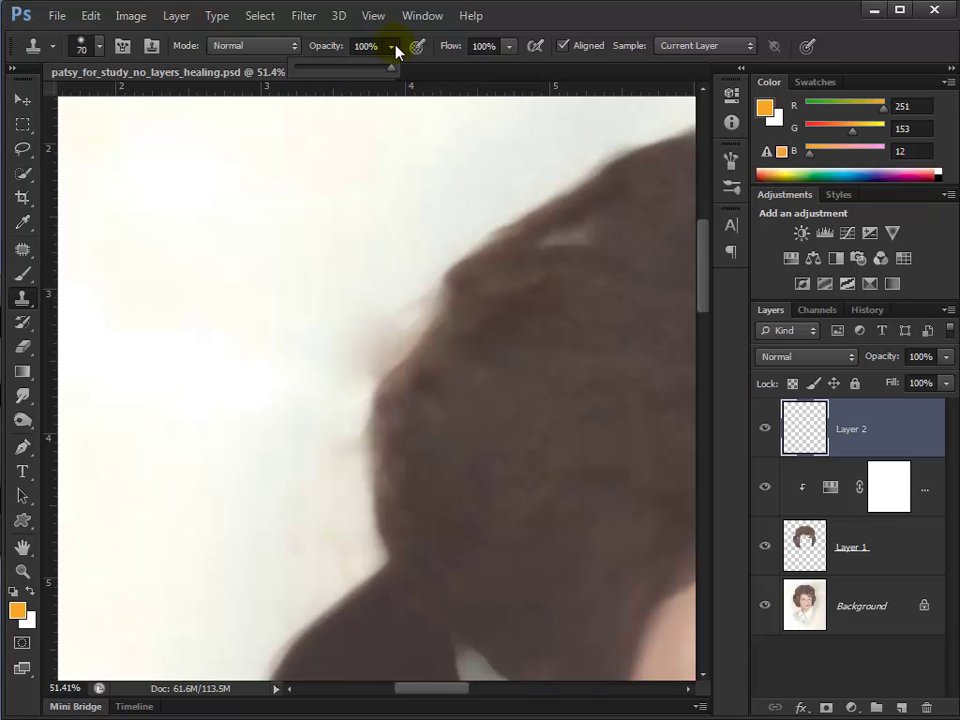
left_click(334, 67)
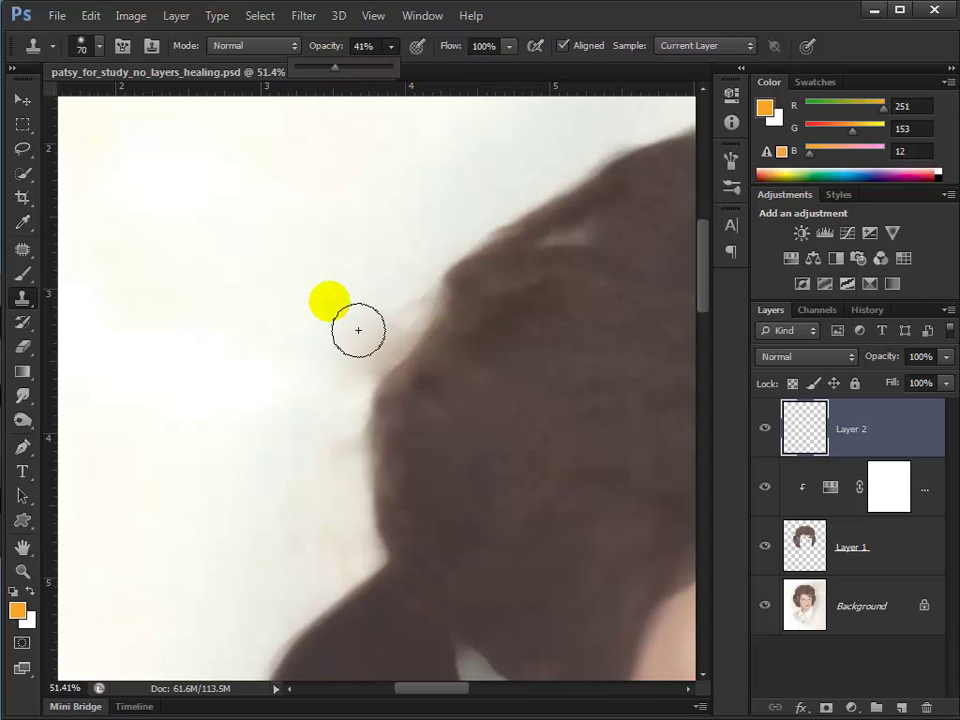
Try to clone clean background over the flyaway hairs beside the crown, sampling only the current layer.
left_click(319, 255)
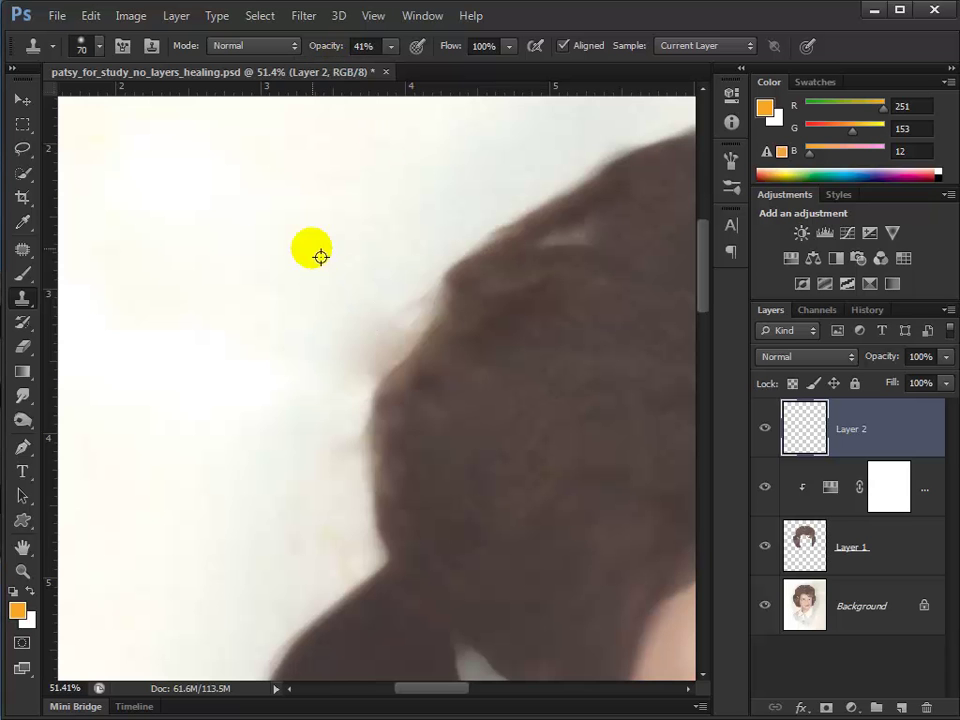
mouse_move(428, 315)
left_mouse_down()
mouse_move(375, 386)
mouse_move(388, 381)
left_mouse_up()
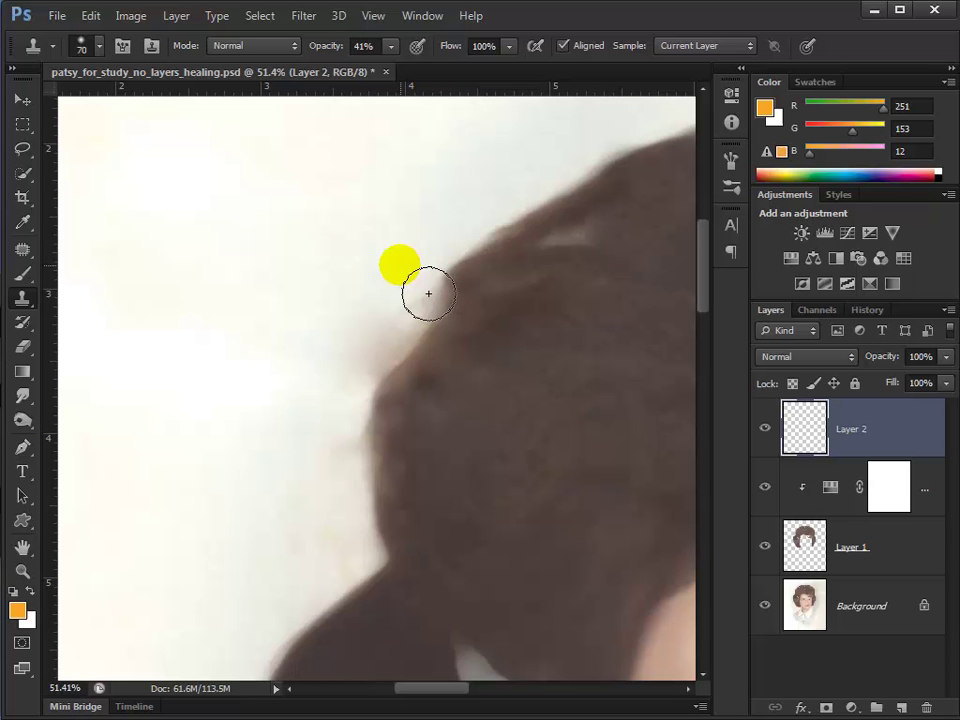
mouse_move(440, 302)
left_mouse_down()
mouse_move(377, 399)
mouse_move(435, 306)
left_mouse_up()
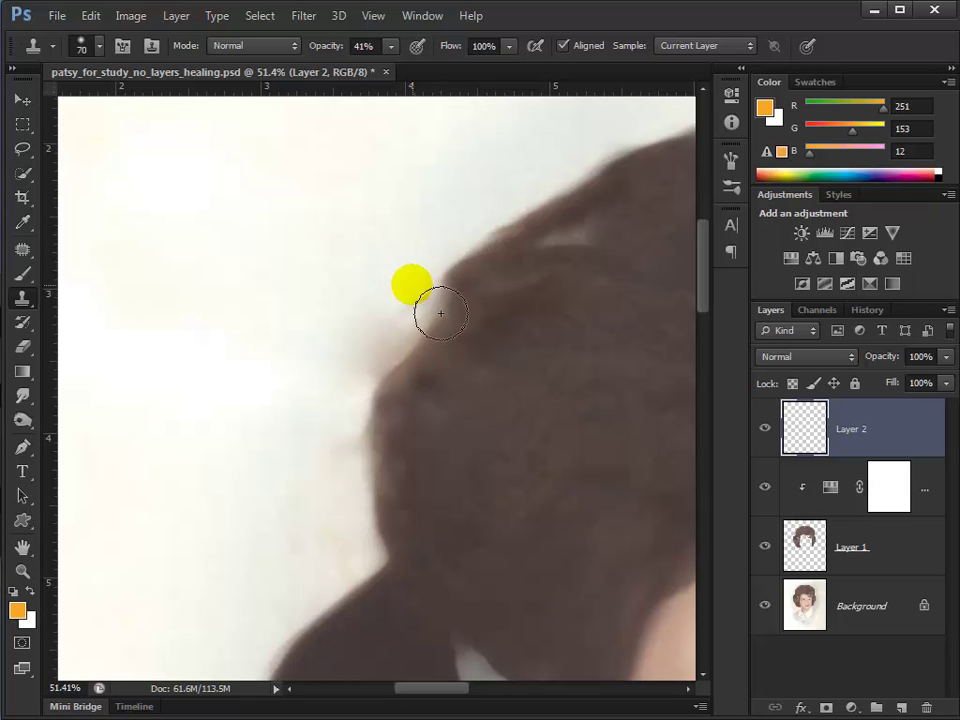
Set the Clone Stamp to sample All Layers and cover the flyaway hairs along the left edge of the hair with background.
left_click(686, 47)
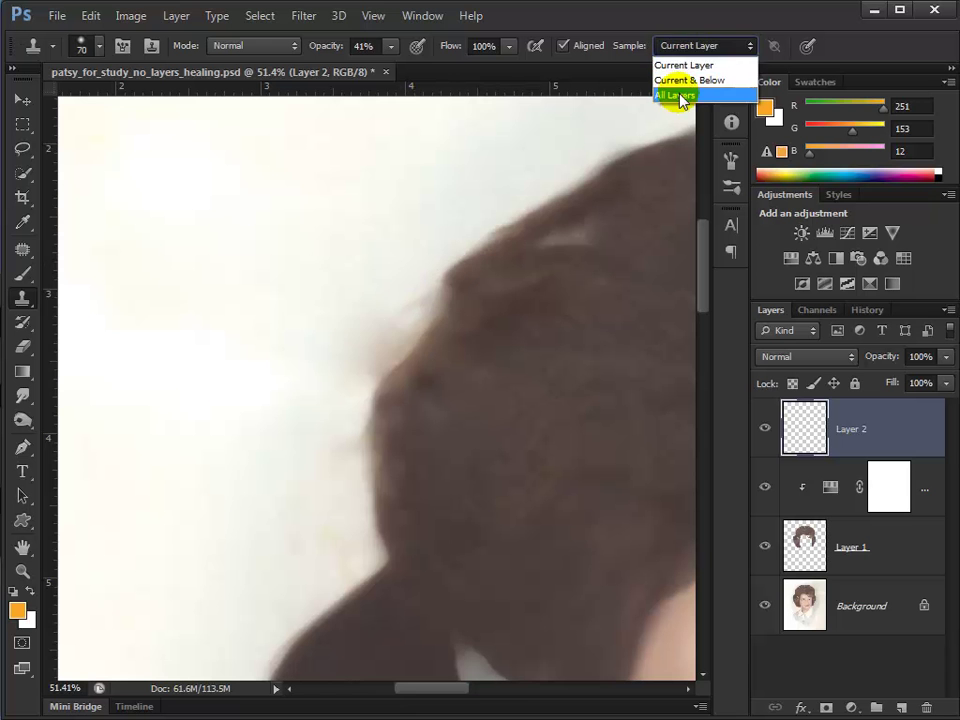
left_click(680, 97)
left_click(319, 262, "alt")
mouse_move(433, 332)
left_mouse_down()
mouse_move(395, 371)
mouse_move(425, 355)
mouse_move(450, 293)
mouse_move(447, 336)
mouse_move(437, 306)
mouse_move(376, 408)
mouse_move(378, 432)
mouse_move(402, 331)
mouse_move(382, 404)
mouse_move(409, 362)
mouse_move(365, 516)
mouse_move(378, 430)
mouse_move(362, 440)
mouse_move(343, 424)
mouse_move(383, 345)
mouse_move(345, 410)
mouse_move(510, 234)
mouse_move(531, 229)
mouse_move(467, 201)
mouse_move(500, 217)
mouse_move(429, 353)
mouse_move(475, 264)
mouse_move(363, 426)
mouse_move(352, 545)
left_mouse_up()
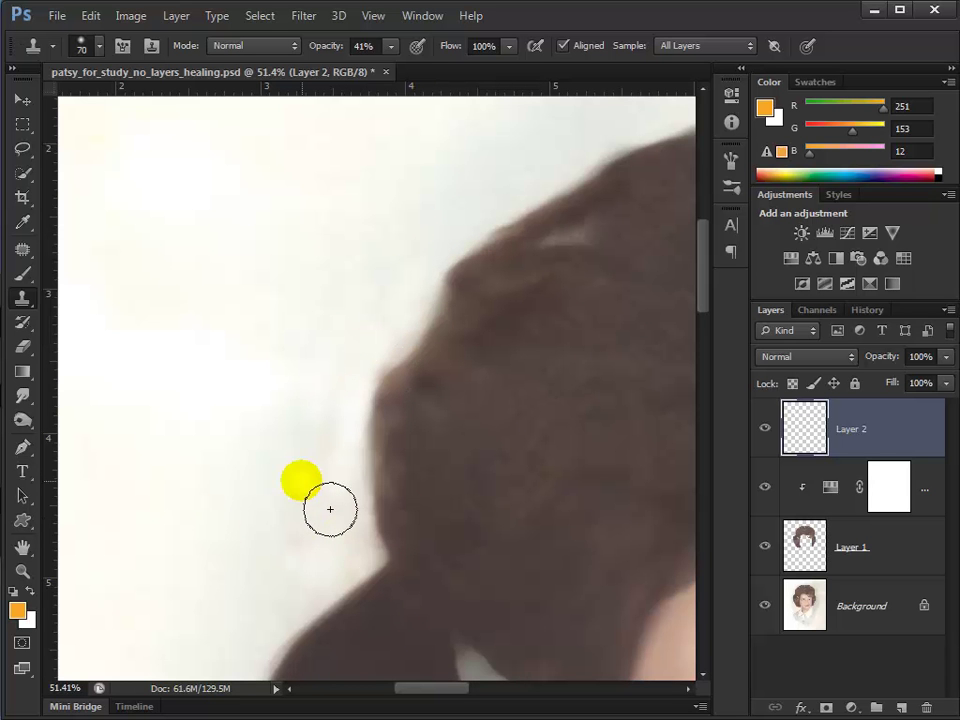
Merge all visible layers into the Background.
key("ctrl+0")
key("ctrl+plus")
key("ctrl+plus")
key("ctrl+plus")
key("ctrl+plus")
key("ctrl+plus")
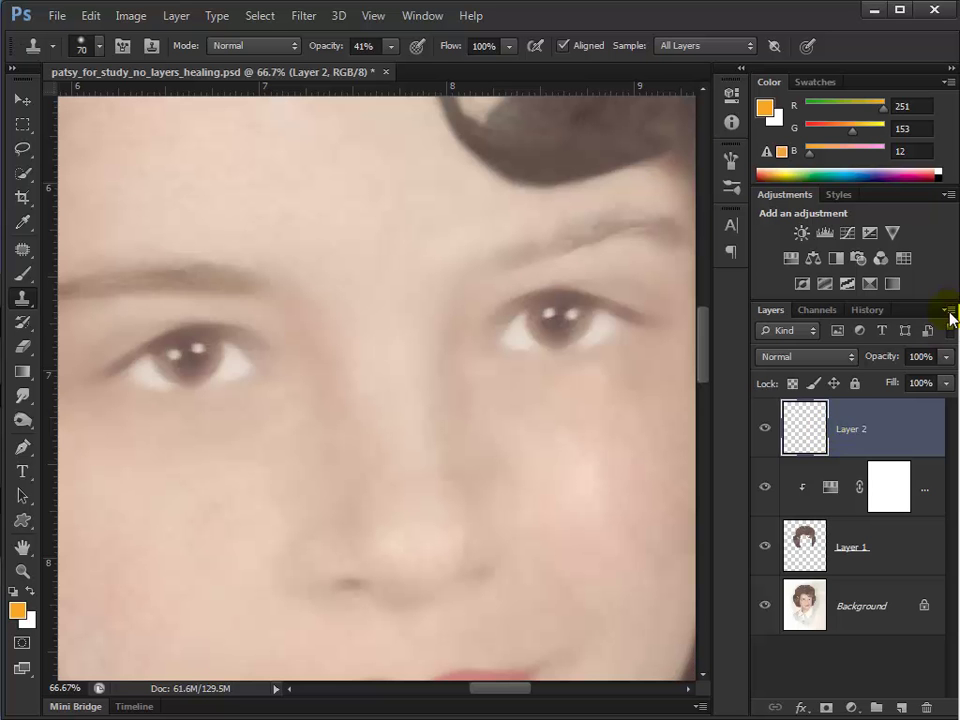
key("ctrl+shift+e")
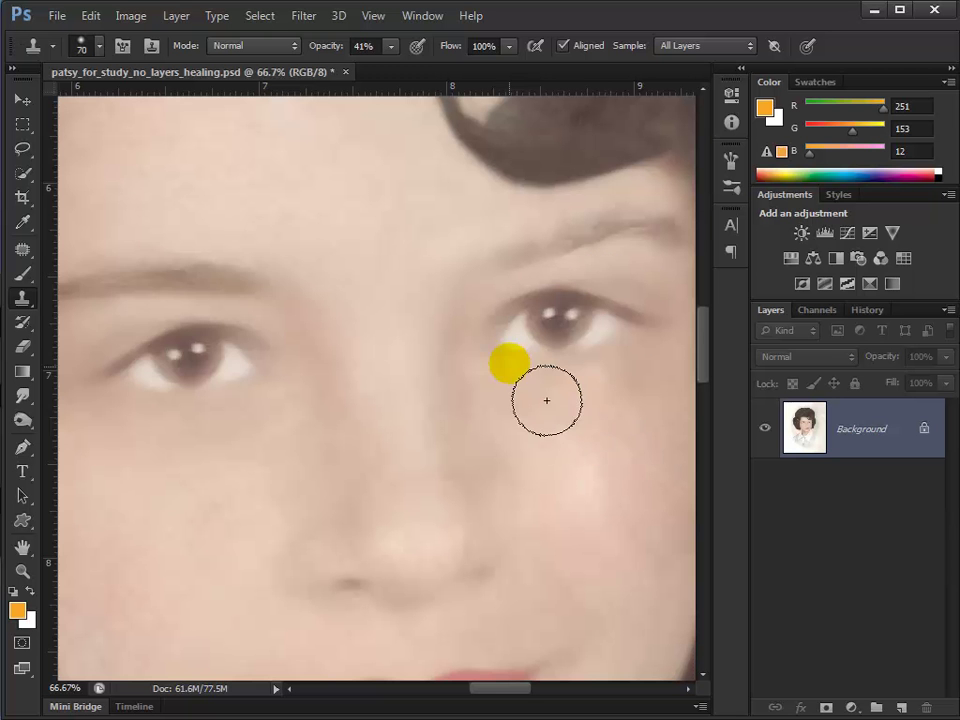
Select the iris of the eye on the image's left with an elliptical marquee and copy it to a new layer.
left_click(22, 148)
left_click_drag(17, 127, 77, 143)
left_click_drag(168, 344, 263, 388)
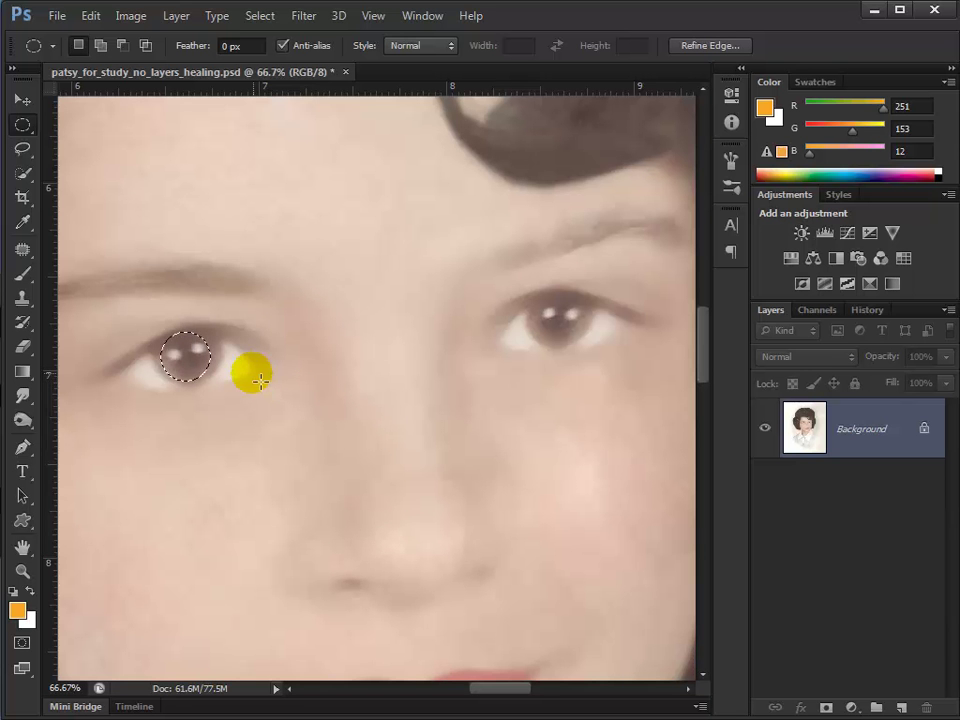
left_click(182, 353)
left_click_drag(163, 344, 222, 385)
key("shift")
key("space")
key("space")
key("space")
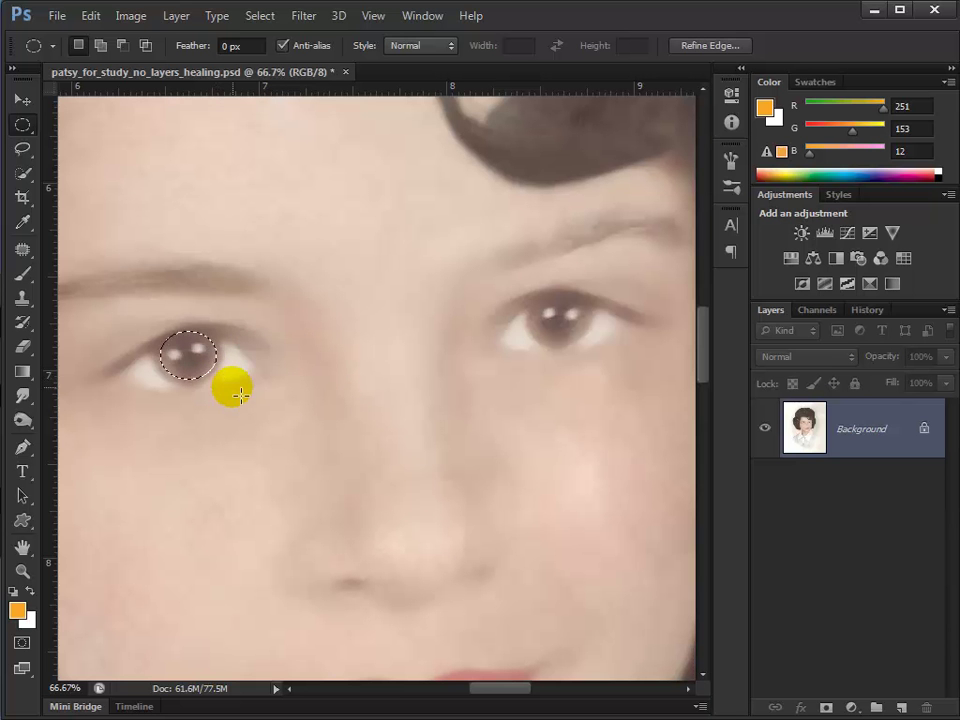
key("ctrl+j")
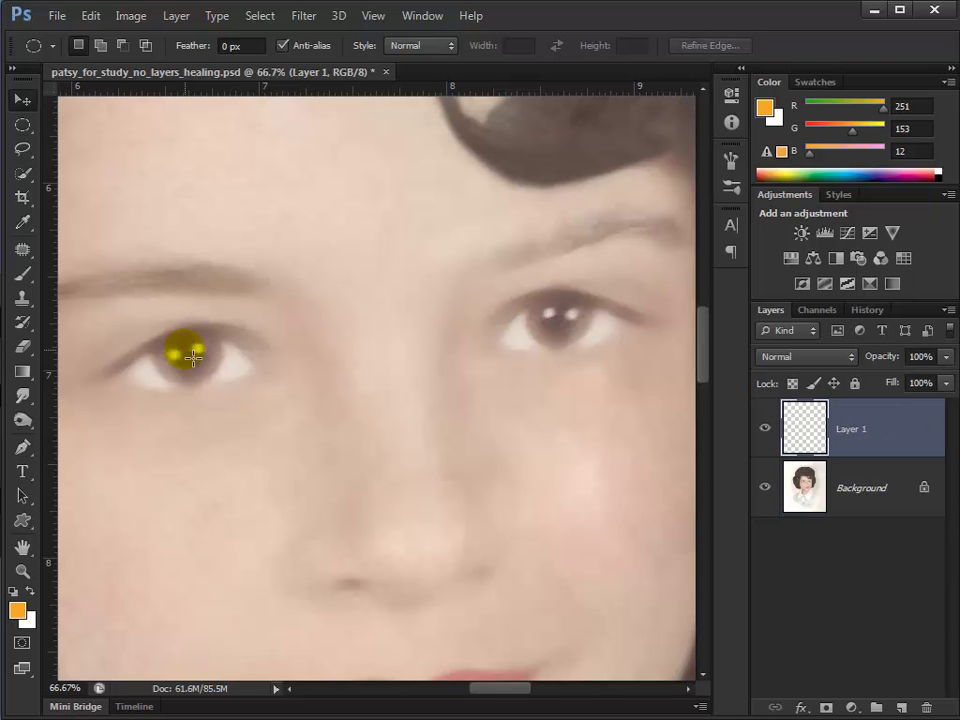
Move the copied iris over the iris of the other eye and keep the layer at 100% opacity.
key("v")
left_click_drag(197, 362, 567, 324)
left_click(946, 357)
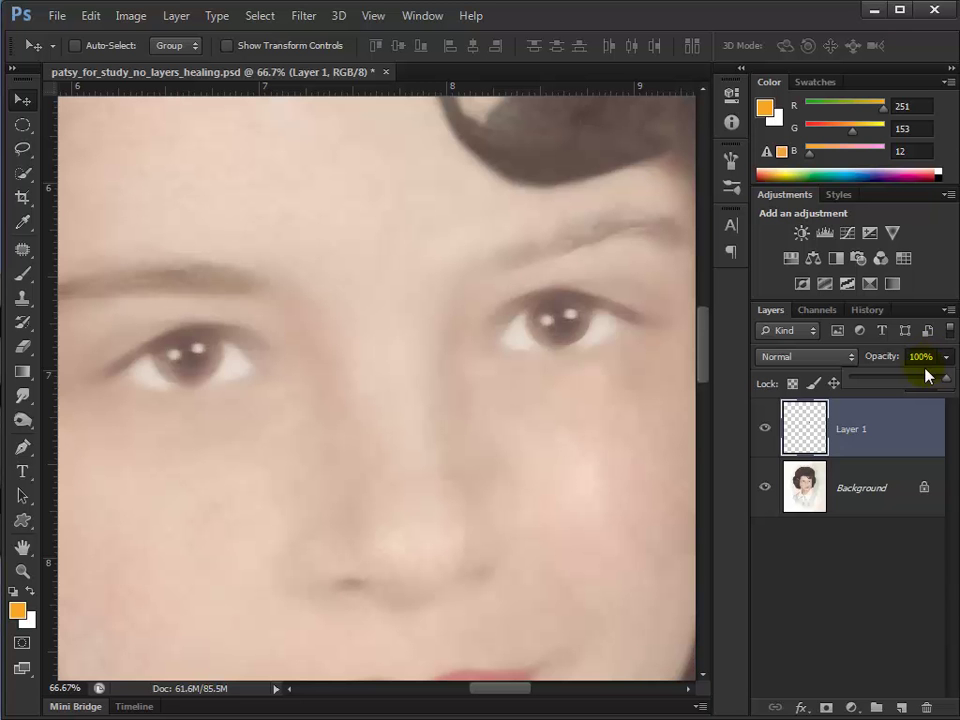
left_click_drag(921, 380, 948, 383)
Blend the copied iris's hard edges into the eye with a 13 px Eraser at 22% opacity, and check the face.
left_click(580, 338, "ctrl")
left_click(580, 368, "ctrl")
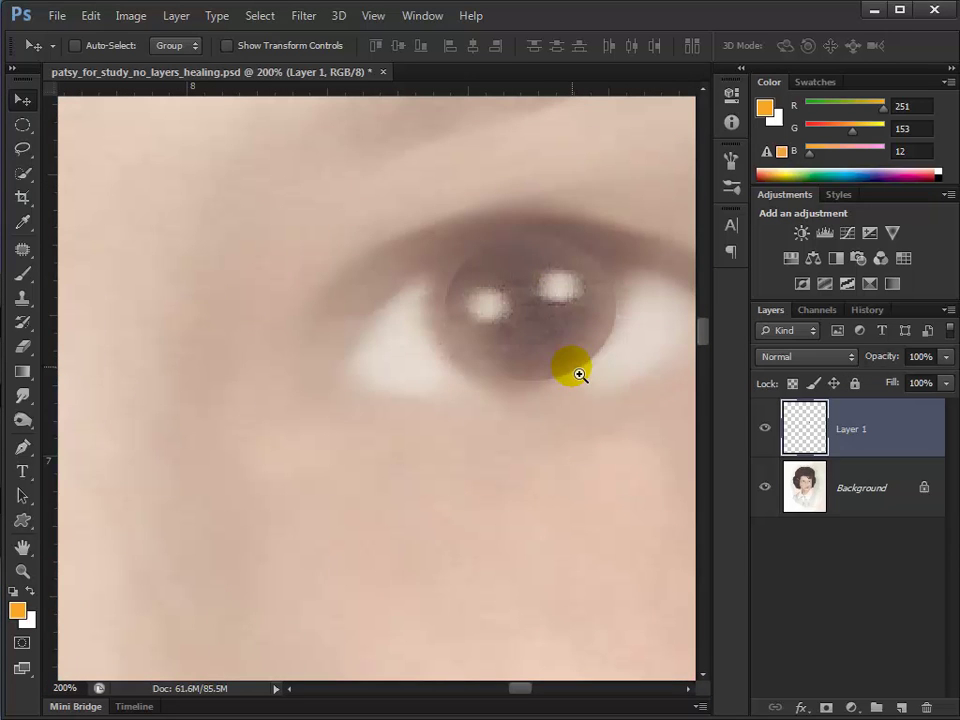
left_click_drag(580, 374, 467, 435)
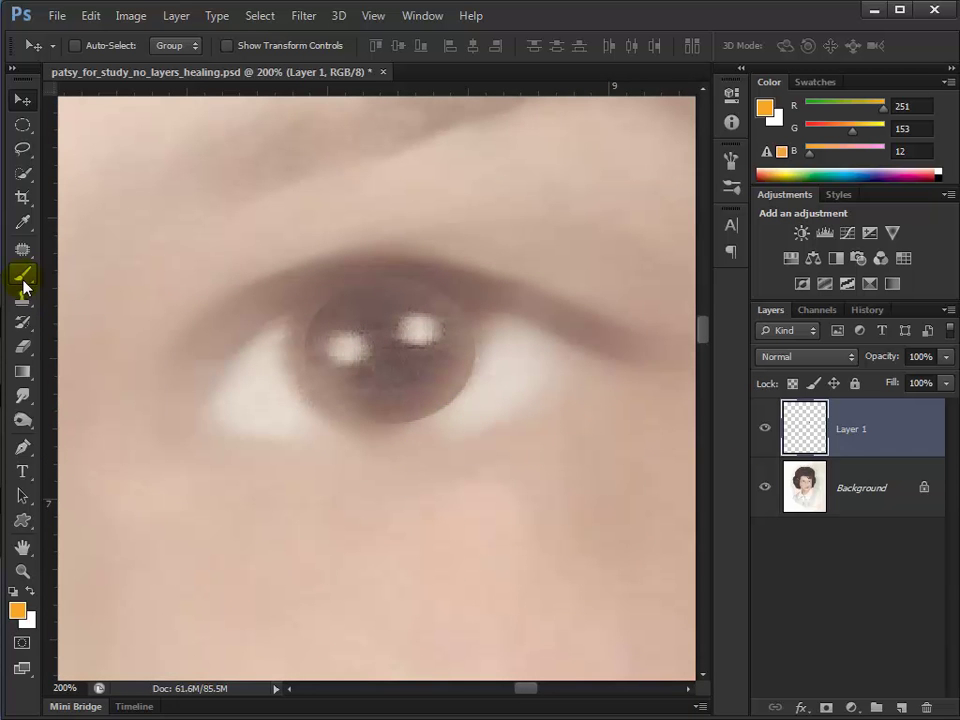
left_click(23, 347)
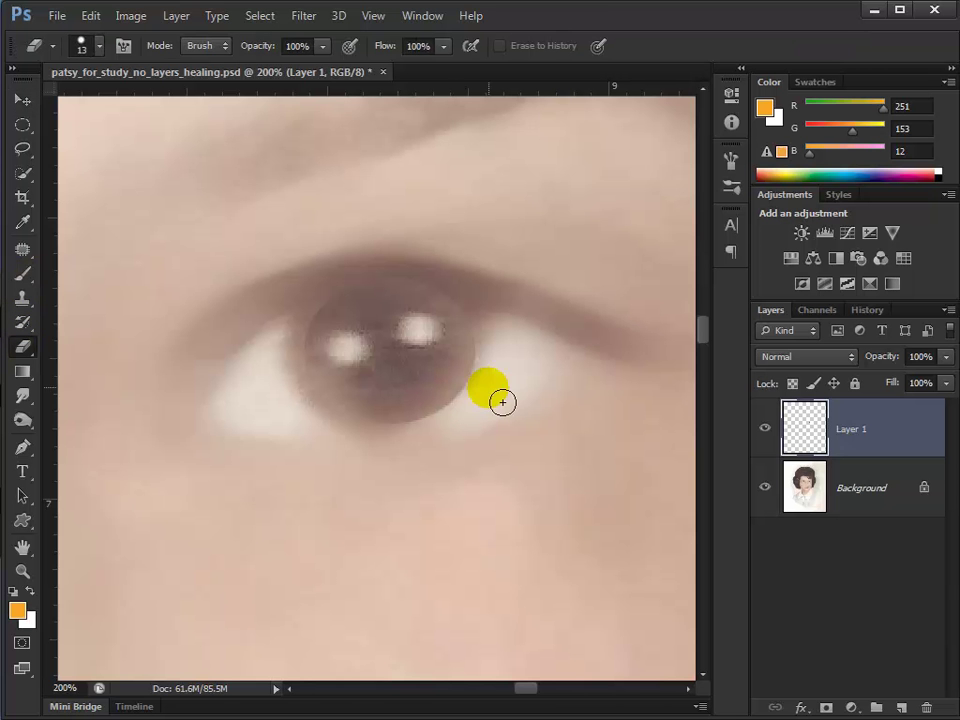
left_click(322, 46)
left_click_drag(257, 68, 248, 67)
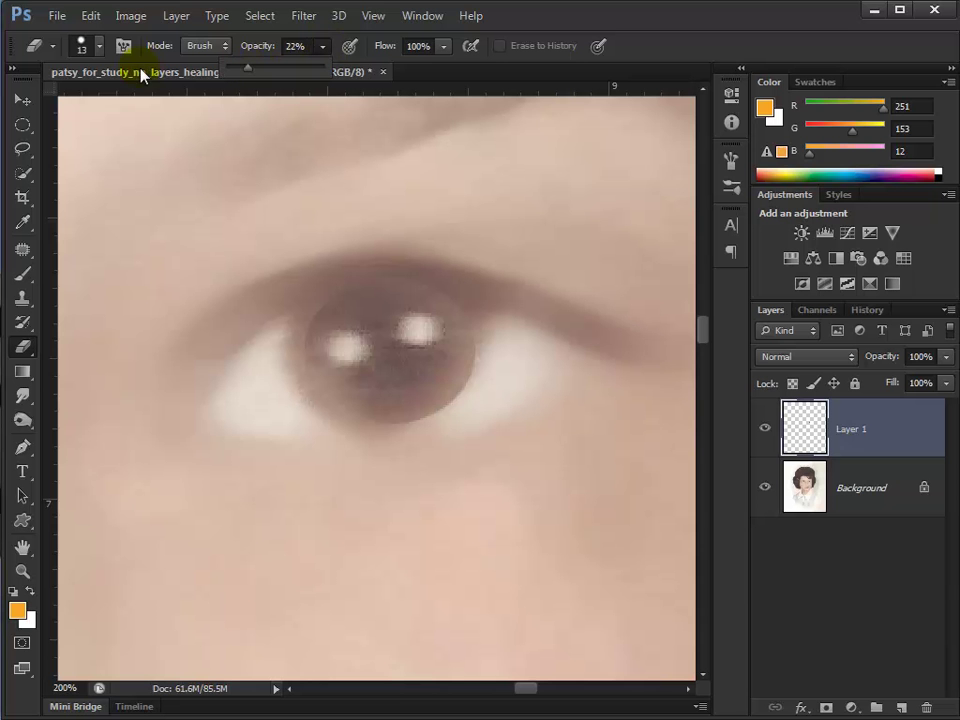
left_click(489, 368)
mouse_move(497, 367)
left_mouse_down()
mouse_move(487, 402)
mouse_move(484, 316)
mouse_move(460, 303)
mouse_move(488, 322)
mouse_move(426, 293)
mouse_move(476, 323)
mouse_move(470, 312)
mouse_move(356, 303)
mouse_move(310, 356)
mouse_move(336, 301)
mouse_move(311, 371)
mouse_move(312, 332)
mouse_move(313, 400)
mouse_move(338, 456)
mouse_move(461, 428)
mouse_move(358, 463)
mouse_move(480, 406)
mouse_move(391, 465)
mouse_move(455, 429)
mouse_move(389, 455)
mouse_move(296, 397)
mouse_move(332, 438)
mouse_move(494, 353)
mouse_move(511, 379)
mouse_move(484, 335)
mouse_move(492, 365)
left_mouse_up()
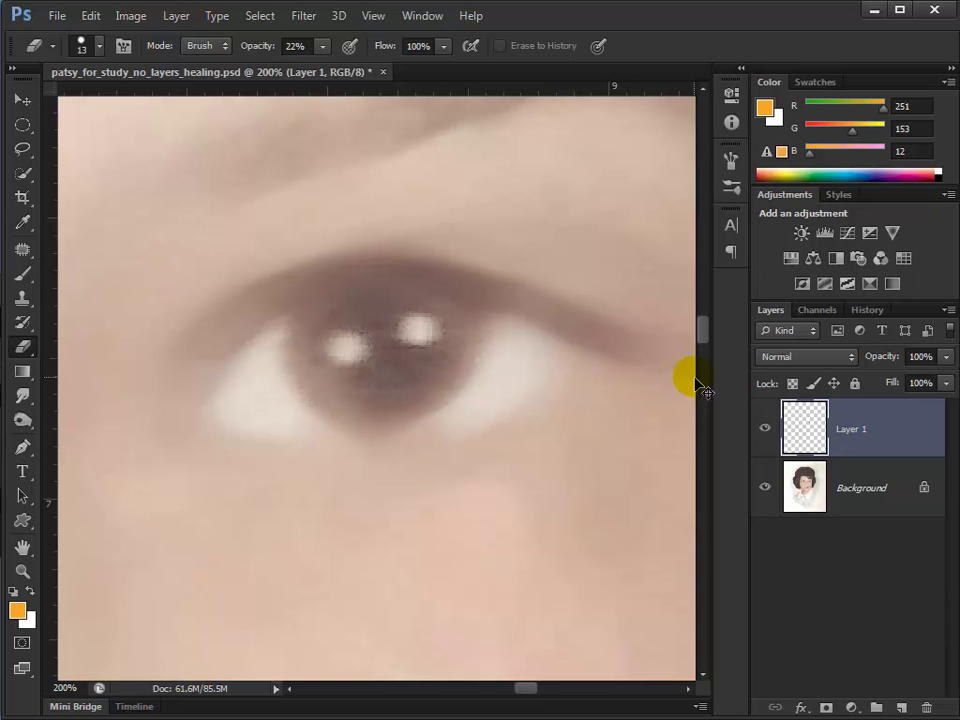
key("ctrl+0")
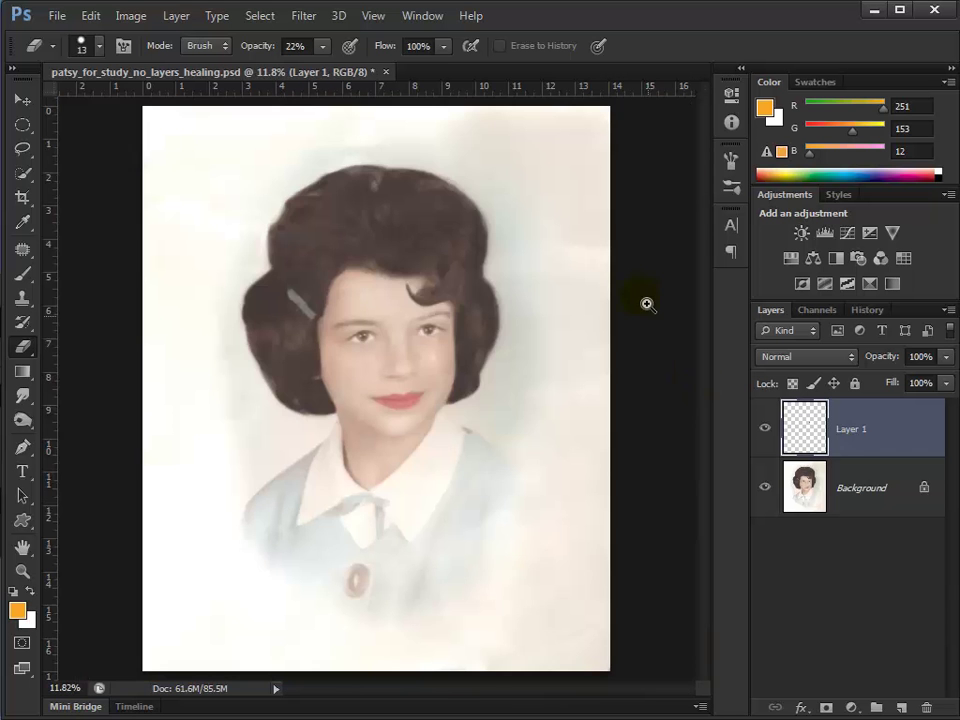
left_click(420, 343)
left_click(420, 345)
left_click(420, 347)
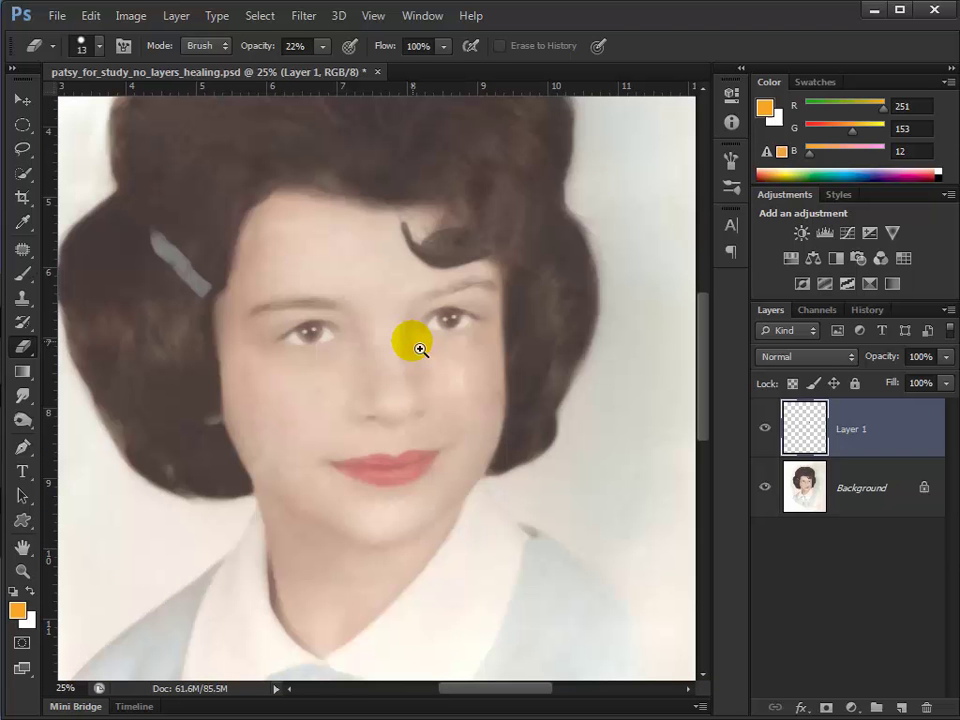